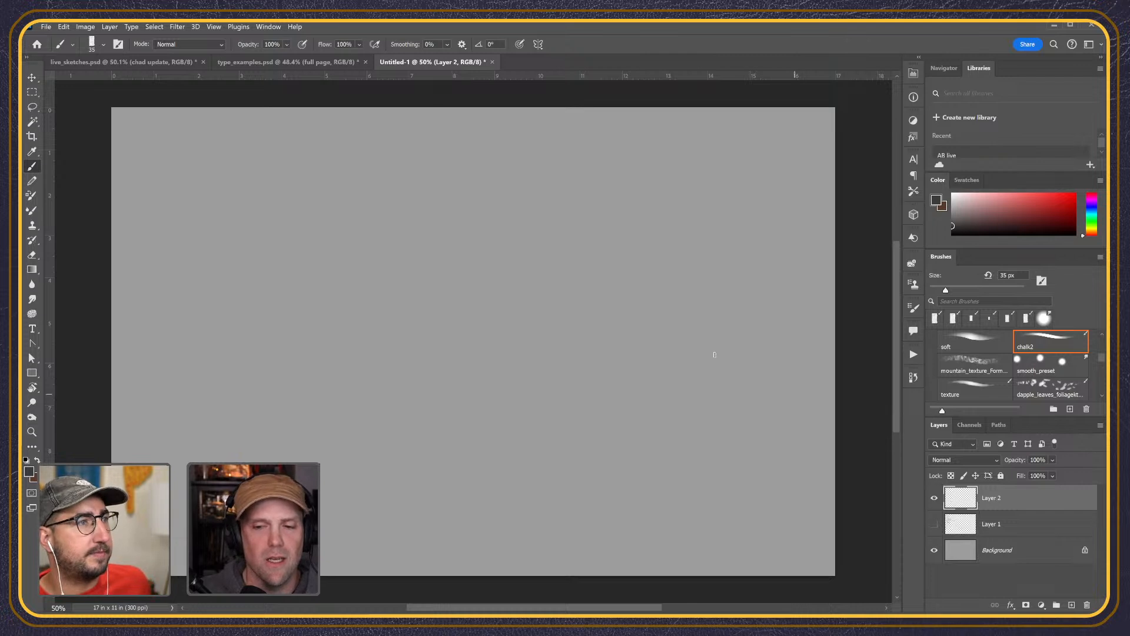
- Block in the creature's loose head and body shapes with the soft brush at 500 px on Layer 2
{"action": "left_click", "coordinate": [972, 338]}
{"action": "key", "text": "]"}
{"action": "key", "text": "]"}
{"action": "key", "text": "]"}
{"action": "key", "text": "]"}
{"action": "key", "text": "]"}
{"action": "key", "text": "]"}
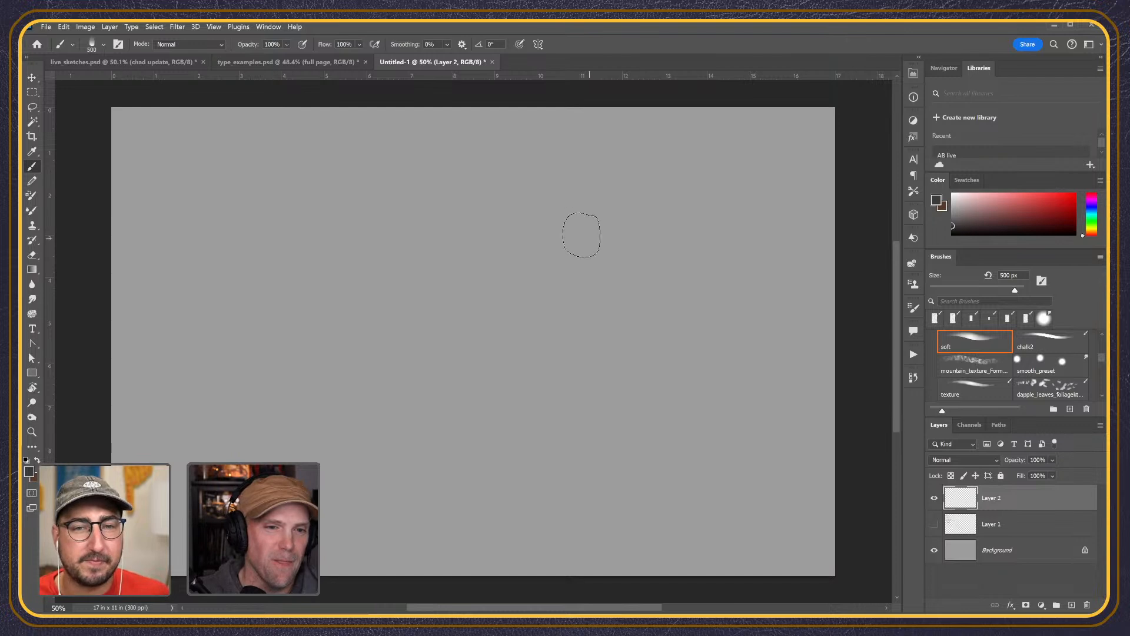
{"action": "mouse_move", "coordinate": [606, 249]}
{"action": "left_mouse_down"}
{"action": "mouse_move", "coordinate": [455, 304]}
{"action": "mouse_move", "coordinate": [562, 223]}
{"action": "mouse_move", "coordinate": [614, 278]}
{"action": "mouse_move", "coordinate": [550, 384]}
{"action": "mouse_move", "coordinate": [489, 324]}
{"action": "mouse_move", "coordinate": [581, 202]}
{"action": "mouse_move", "coordinate": [627, 249]}
{"action": "mouse_move", "coordinate": [514, 362]}
{"action": "mouse_move", "coordinate": [469, 289]}
{"action": "mouse_move", "coordinate": [635, 269]}
{"action": "mouse_move", "coordinate": [585, 209]}
{"action": "mouse_move", "coordinate": [631, 294]}
{"action": "mouse_move", "coordinate": [480, 289]}
{"action": "mouse_move", "coordinate": [494, 402]}
{"action": "mouse_move", "coordinate": [548, 423]}
{"action": "mouse_move", "coordinate": [652, 361]}
{"action": "mouse_move", "coordinate": [507, 425]}
{"action": "mouse_move", "coordinate": [609, 424]}
{"action": "mouse_move", "coordinate": [453, 424]}
{"action": "mouse_move", "coordinate": [646, 416]}
{"action": "mouse_move", "coordinate": [437, 412]}
{"action": "mouse_move", "coordinate": [633, 408]}
{"action": "mouse_move", "coordinate": [584, 469]}
{"action": "mouse_move", "coordinate": [438, 366]}
{"action": "mouse_move", "coordinate": [595, 481]}
{"action": "mouse_move", "coordinate": [620, 433]}
{"action": "left_mouse_up"}
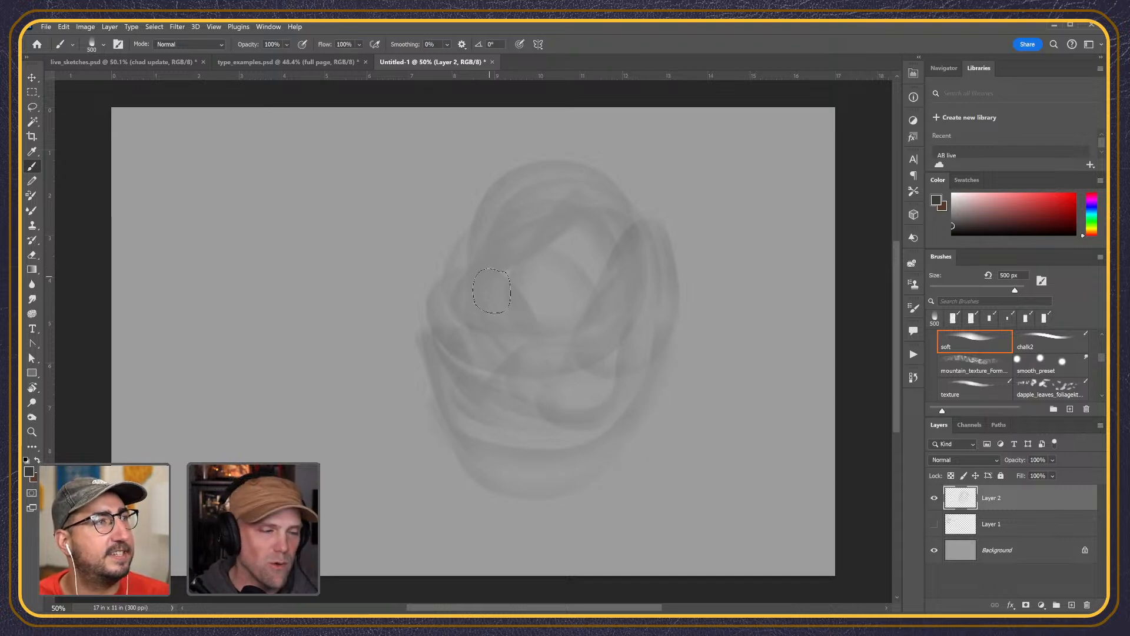
- Try sketching arm, belly and lower-body contours over the rough shapes with the soft brush at 150 px
{"action": "key", "text": "bracketleft"}
{"action": "key", "text": "bracketleft"}
{"action": "key", "text": "bracketleft"}
{"action": "key", "text": "bracketleft"}
{"action": "key", "text": "bracketleft"}
{"action": "key", "text": "bracketleft"}
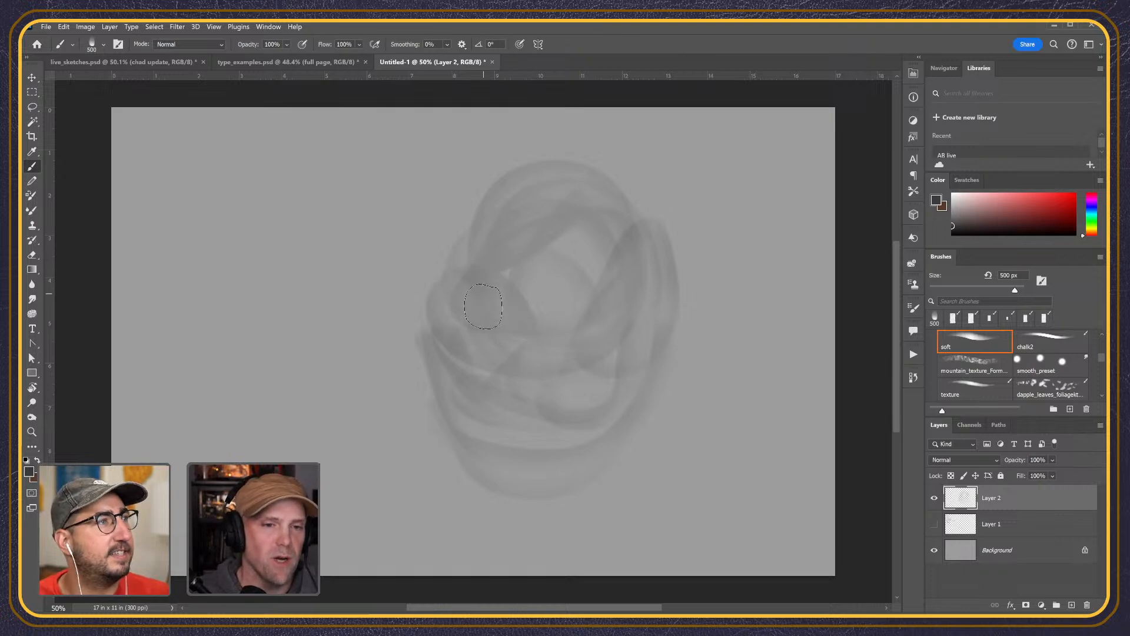
{"action": "left_click_drag", "start_coordinate": [468, 274], "coordinate": [547, 399]}
{"action": "left_click_drag", "start_coordinate": [492, 421], "coordinate": [582, 443]}
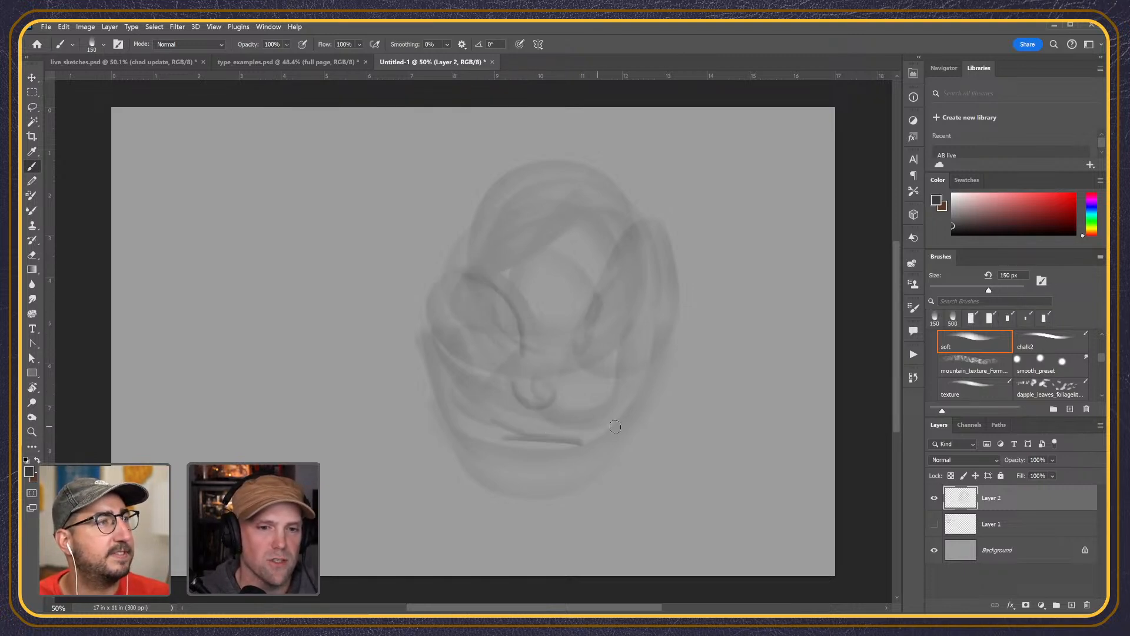
{"action": "left_click_drag", "start_coordinate": [478, 317], "coordinate": [458, 288]}
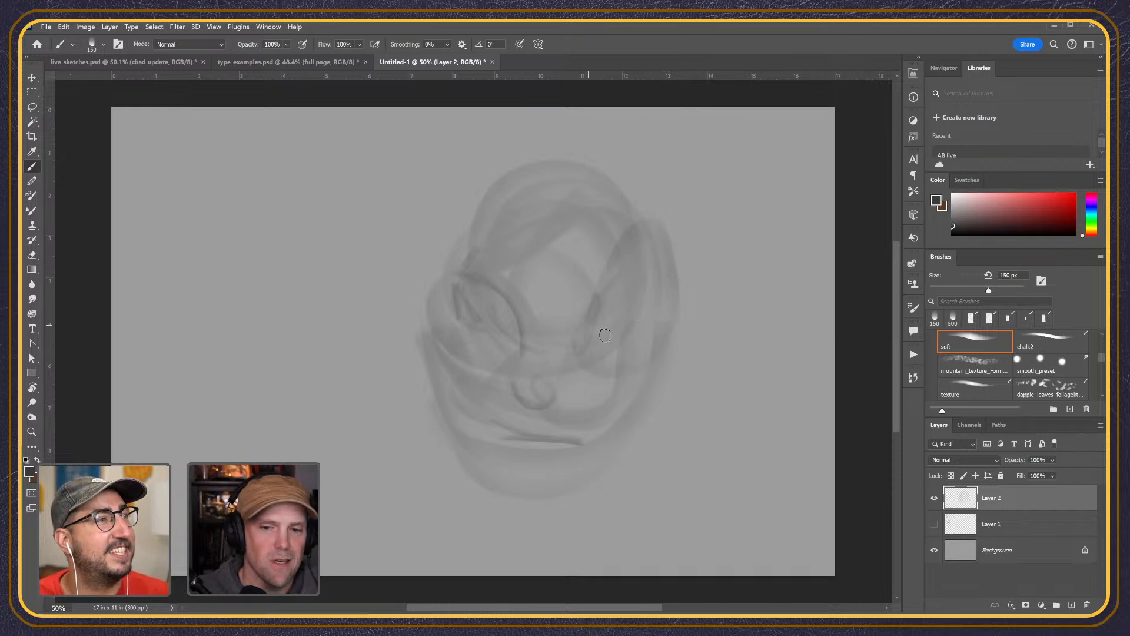
- Undo the 150 px contour strokes over the rough shapes
{"action": "key", "text": "ctrl+z"}
{"action": "key", "text": "ctrl+z"}
{"action": "key", "text": "ctrl+z"}
{"action": "key", "text": "ctrl+z"}
{"action": "key", "text": "ctrl+z"}
{"action": "key", "text": "ctrl+z"}
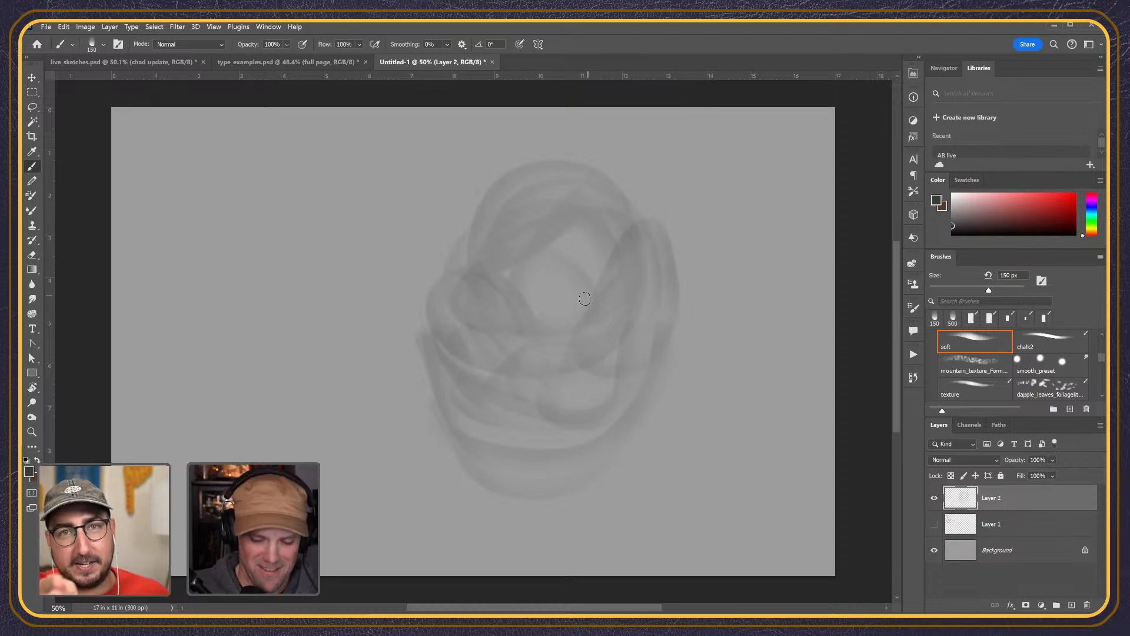
- Build up soft shading around the head's left edge and arm with the soft brush at 400 px and 175 px
{"action": "key", "text": "bracketright"}
{"action": "key", "text": "bracketright"}
{"action": "key", "text": "bracketright"}
{"action": "key", "text": "bracketright"}
{"action": "key", "text": "bracketright"}
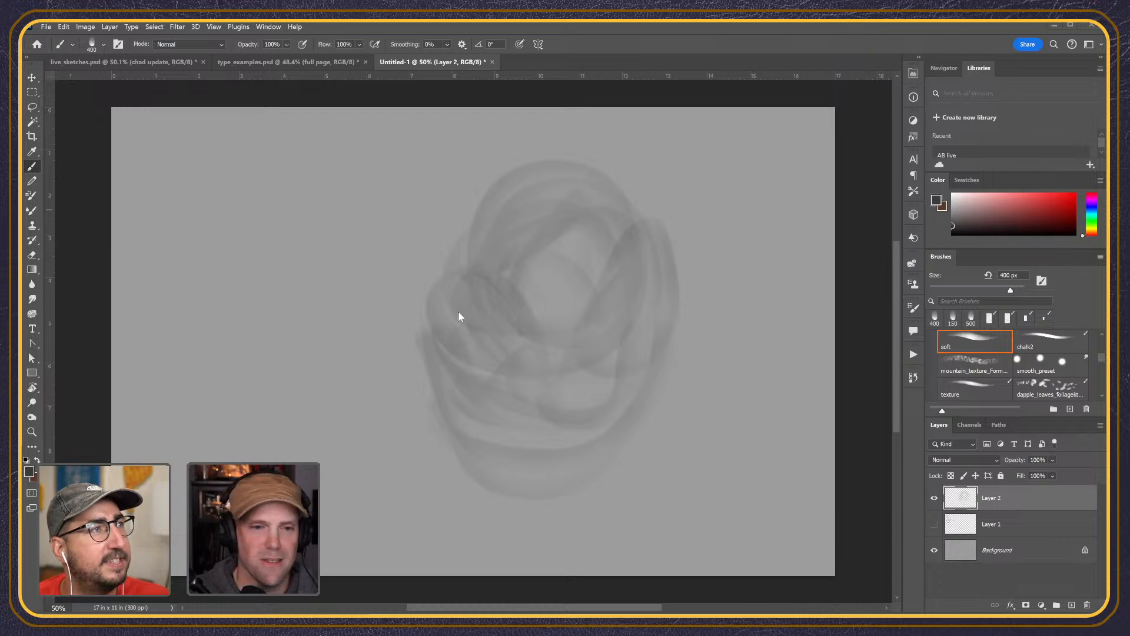
{"action": "key", "text": "["}
{"action": "key", "text": "["}
{"action": "key", "text": "["}
{"action": "key", "text": "["}
{"action": "key", "text": "["}
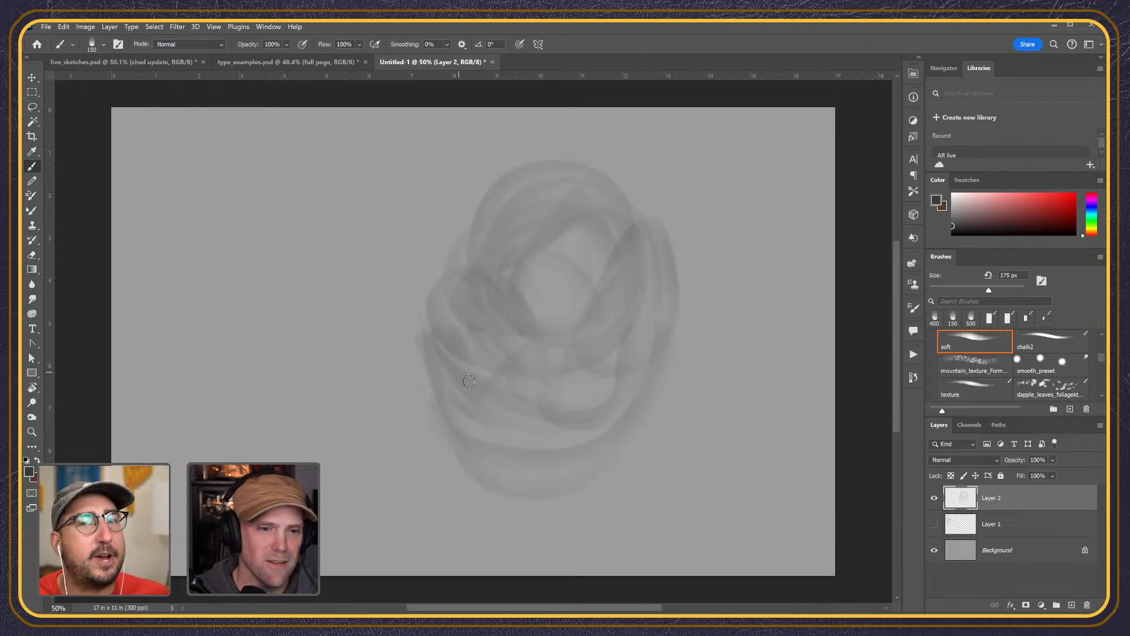
- Enlarge the soft brush to 600 px and add broad shading around the base of the body
{"action": "key", "text": "]"}
{"action": "key", "text": "]"}
{"action": "key", "text": "]"}
{"action": "key", "text": "]"}
{"action": "key", "text": "]"}
{"action": "key", "text": "]"}
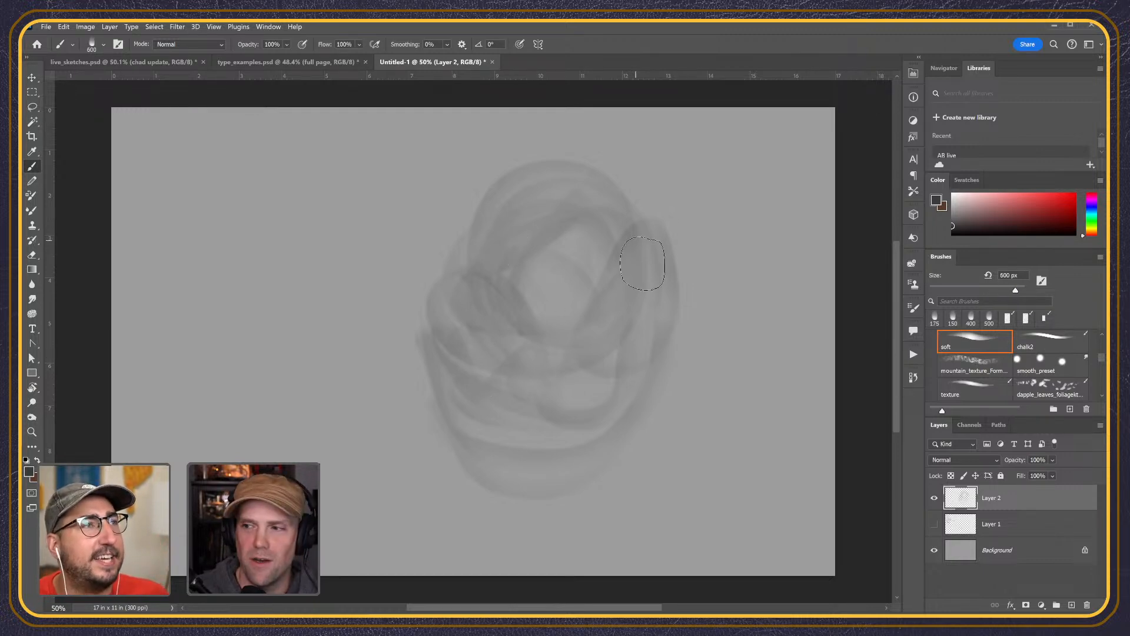
{"action": "key", "text": "]"}
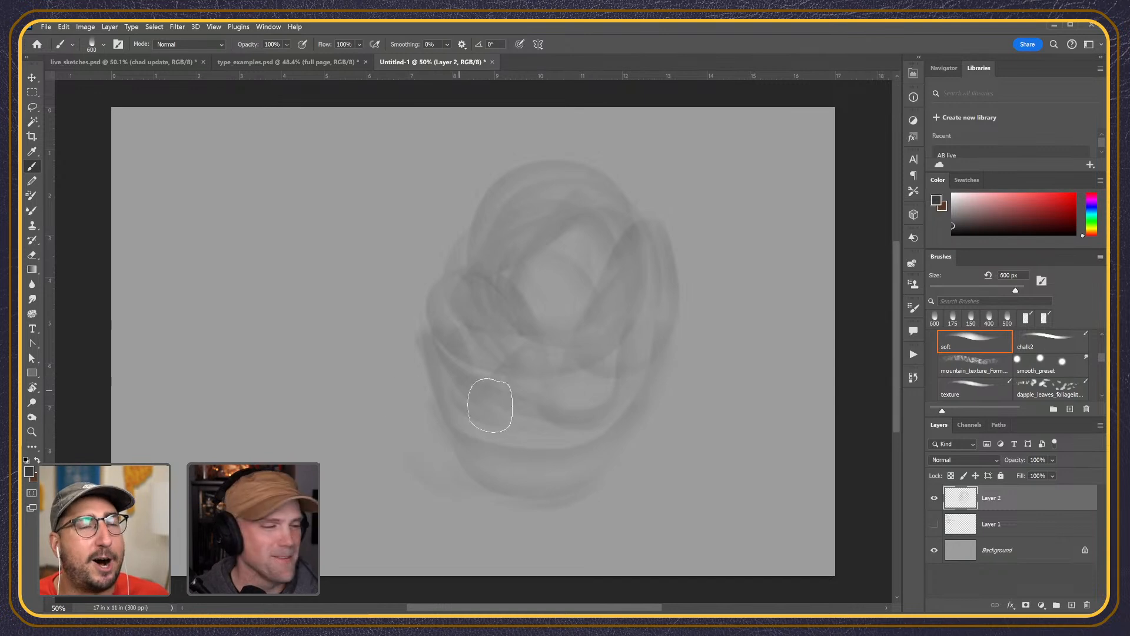
- Reduce the soft brush to 200 px and sketch the rounded arms, belly sides and feet
{"action": "key", "text": "bracketleft"}
{"action": "key", "text": "bracketleft"}
{"action": "key", "text": "bracketleft"}
{"action": "key", "text": "bracketleft"}
{"action": "key", "text": "bracketleft"}
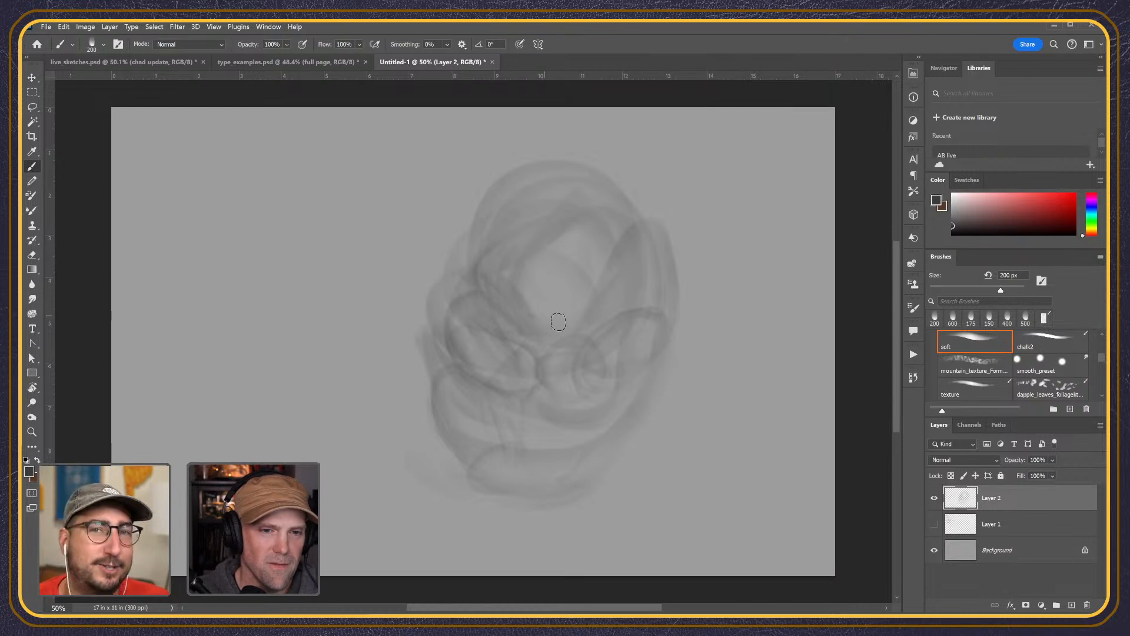
- Sketch the head's facial features and branching gill stalks with the soft brush at 125 px, including a curved smile and two round eyes
{"action": "key", "text": "bracketleft"}
{"action": "key", "text": "bracketleft"}
{"action": "key", "text": "bracketleft"}
{"action": "mouse_move", "coordinate": [519, 310]}
{"action": "left_mouse_down"}
{"action": "mouse_move", "coordinate": [578, 309]}
{"action": "mouse_move", "coordinate": [569, 318]}
{"action": "left_mouse_up"}
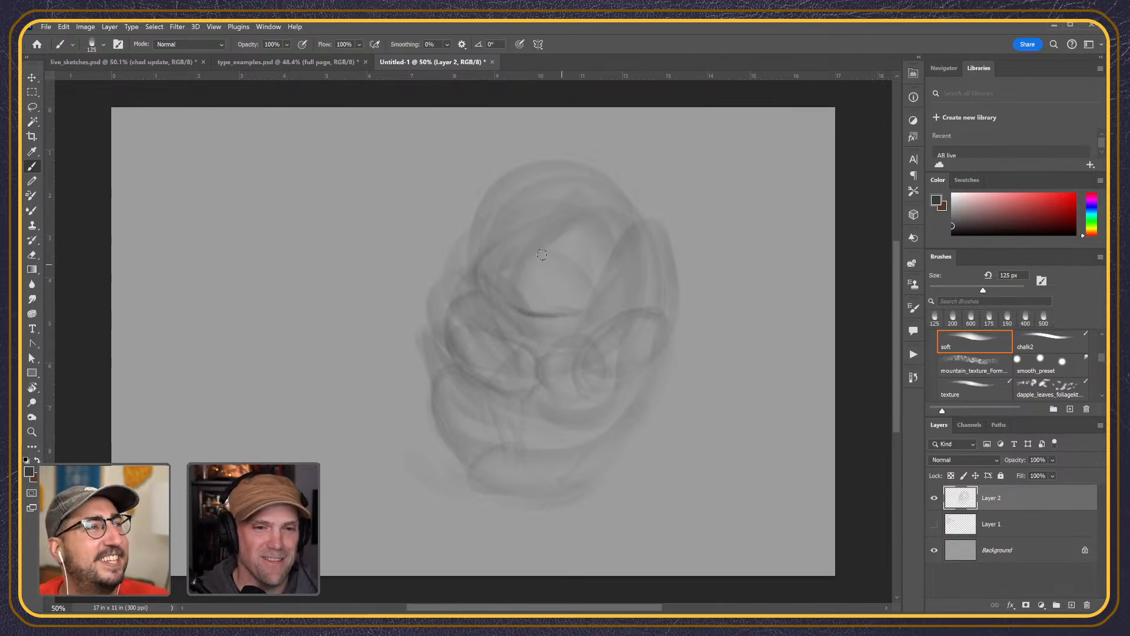
{"action": "left_click", "coordinate": [516, 256]}
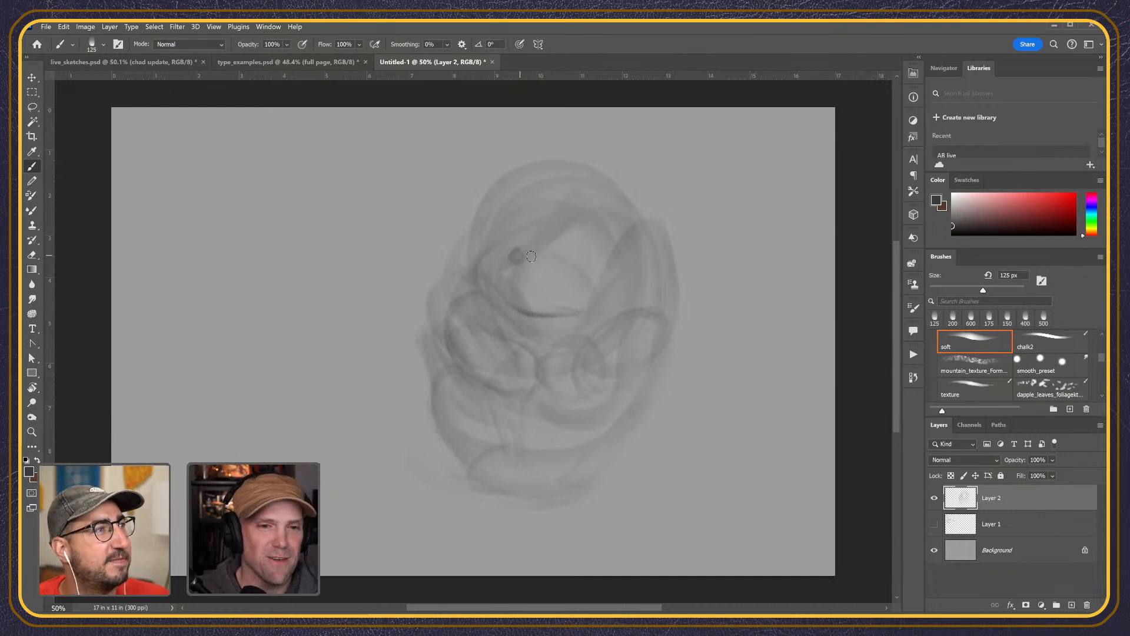
{"action": "left_click", "coordinate": [591, 266]}
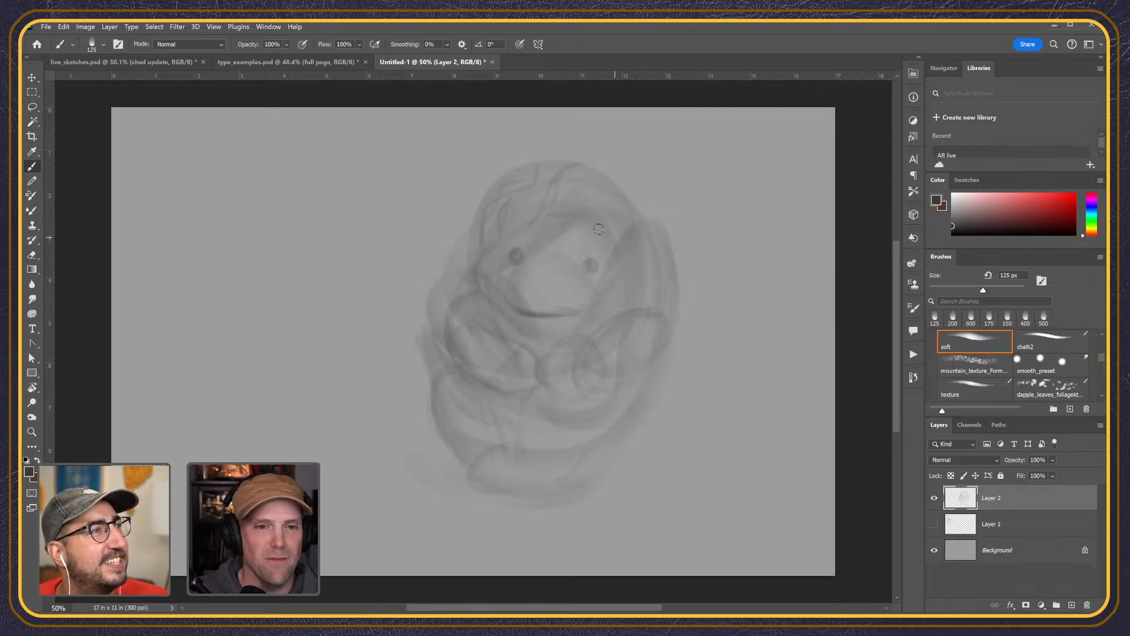
{"action": "mouse_move", "coordinate": [630, 224]}
{"action": "left_mouse_down"}
{"action": "mouse_move", "coordinate": [646, 215]}
{"action": "mouse_move", "coordinate": [650, 189]}
{"action": "mouse_move", "coordinate": [653, 227]}
{"action": "mouse_move", "coordinate": [676, 247]}
{"action": "left_mouse_up"}
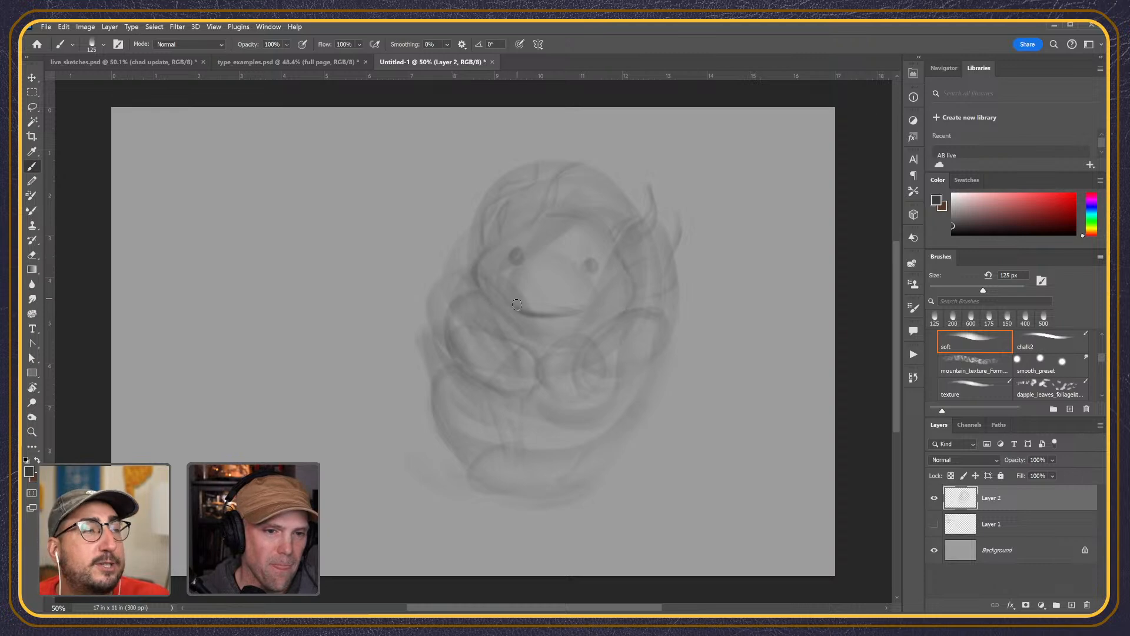
- Reduce the soft brush to 80 px, firm up the jaw line and sketch a curled tail beside the lower body
{"action": "key", "text": "bracketleft"}
{"action": "key", "text": "bracketleft"}
{"action": "key", "text": "bracketleft"}
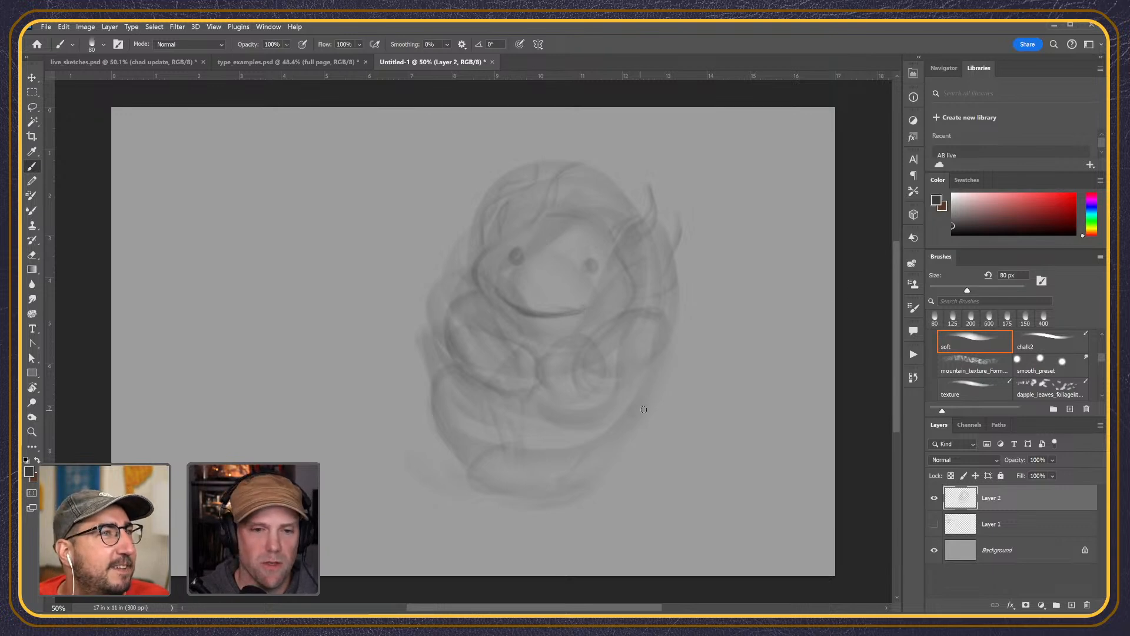
{"action": "left_click_drag", "start_coordinate": [639, 409], "coordinate": [608, 503]}
{"action": "left_click_drag", "start_coordinate": [632, 452], "coordinate": [552, 524]}
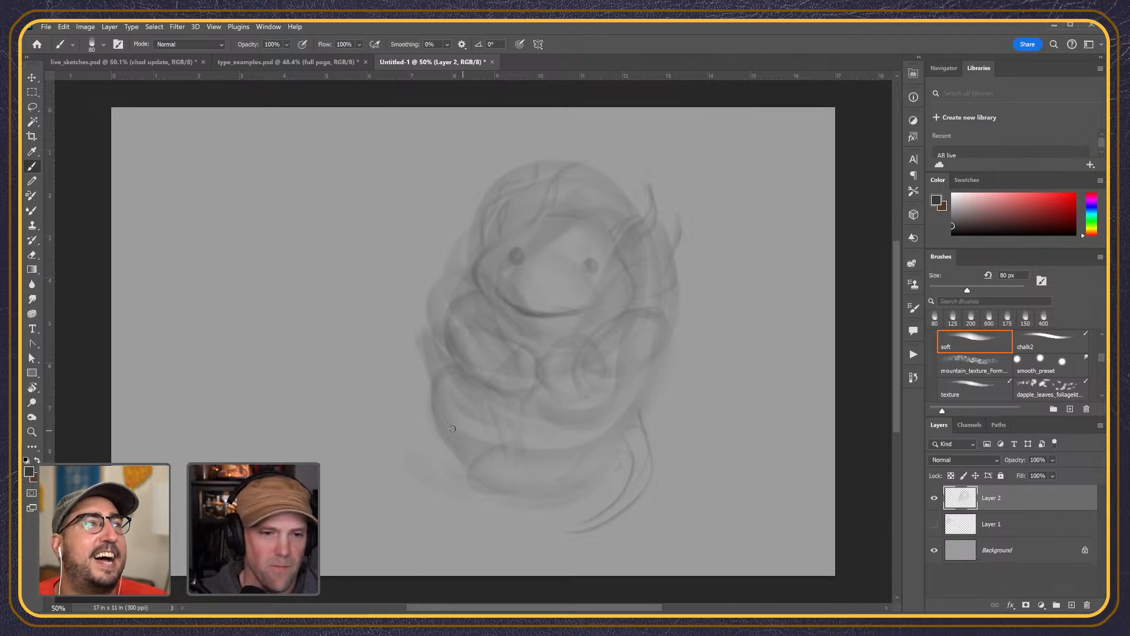
- Define the contours of the feet, folded arms and body sides, and enlarge the two eyes
{"action": "mouse_move", "coordinate": [466, 461]}
{"action": "left_mouse_down"}
{"action": "mouse_move", "coordinate": [477, 482]}
{"action": "mouse_move", "coordinate": [512, 472]}
{"action": "left_mouse_up"}
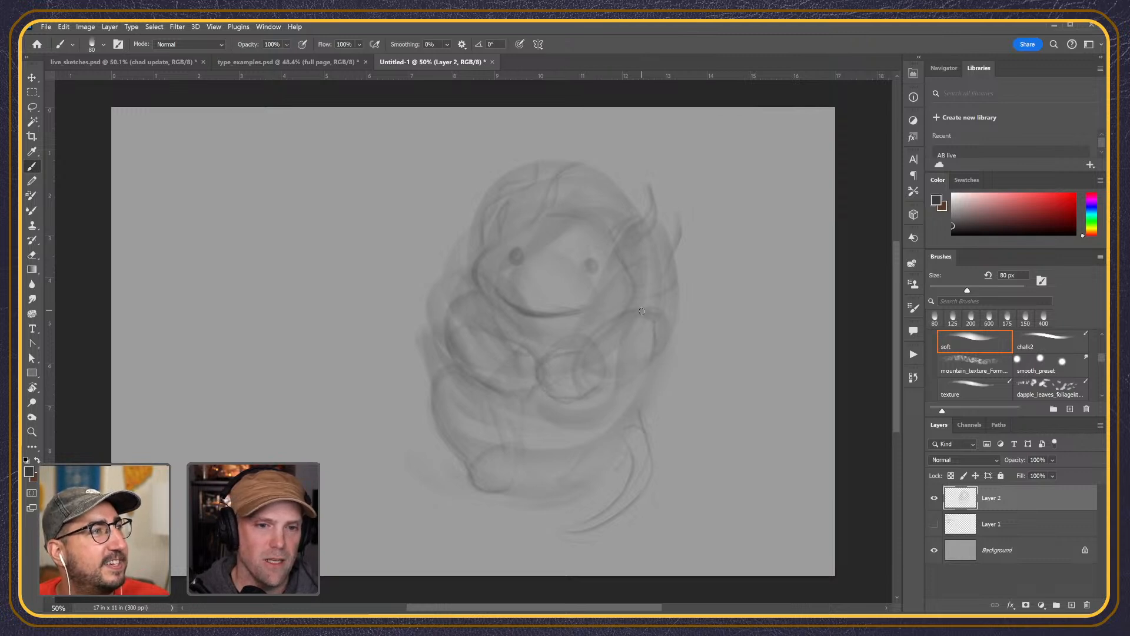
{"action": "left_click_drag", "start_coordinate": [564, 350], "coordinate": [652, 341]}
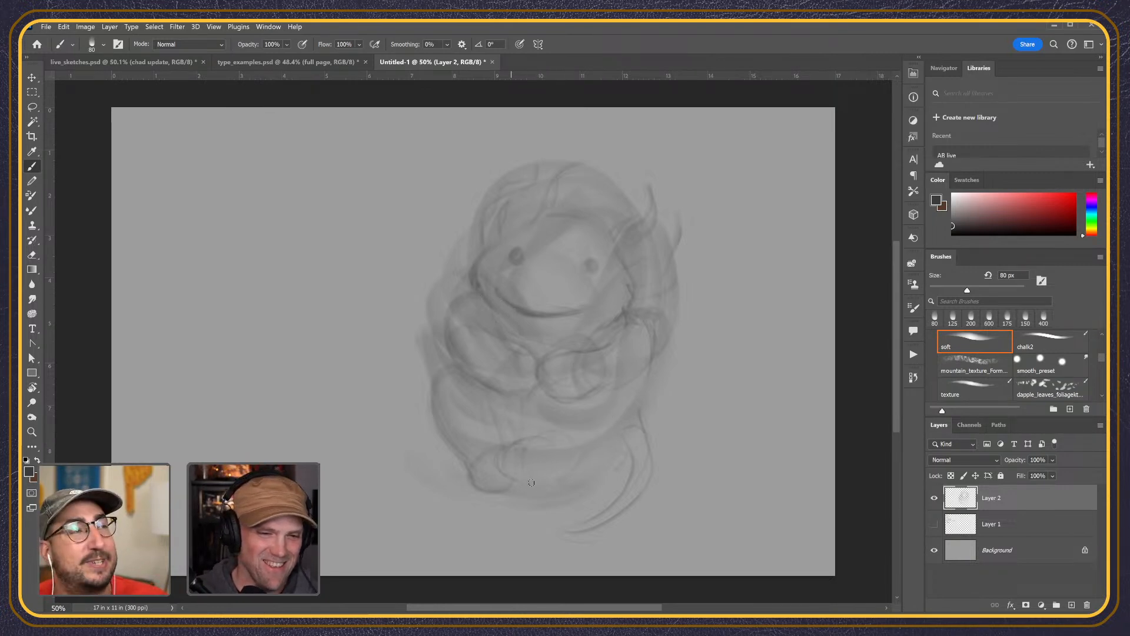
{"action": "mouse_move", "coordinate": [500, 451]}
{"action": "left_mouse_down"}
{"action": "mouse_move", "coordinate": [490, 469]}
{"action": "mouse_move", "coordinate": [516, 480]}
{"action": "mouse_move", "coordinate": [512, 472]}
{"action": "left_mouse_up"}
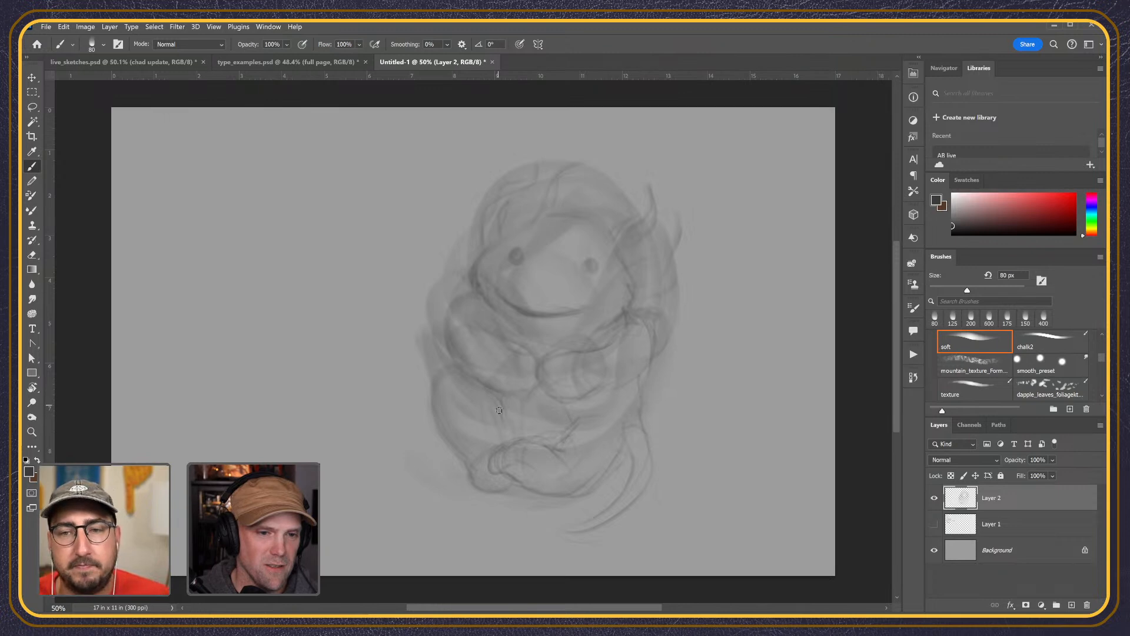
{"action": "mouse_move", "coordinate": [450, 366]}
{"action": "left_mouse_down"}
{"action": "mouse_move", "coordinate": [430, 383]}
{"action": "mouse_move", "coordinate": [453, 446]}
{"action": "mouse_move", "coordinate": [498, 491]}
{"action": "left_mouse_up"}
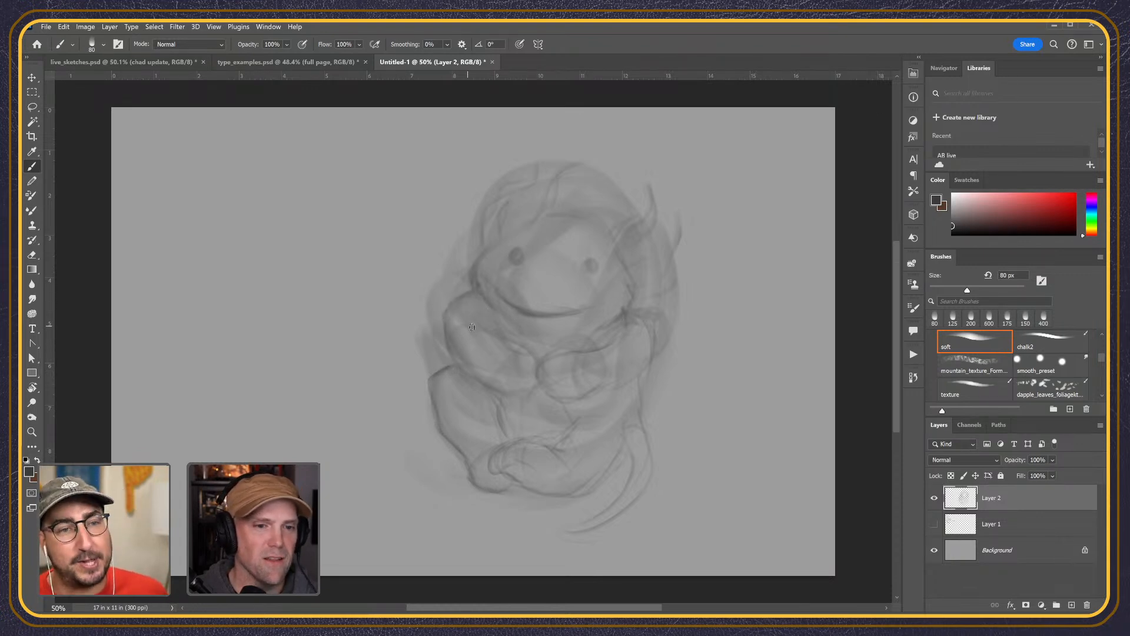
{"action": "mouse_move", "coordinate": [442, 338]}
{"action": "left_mouse_down"}
{"action": "mouse_move", "coordinate": [472, 294]}
{"action": "mouse_move", "coordinate": [450, 308]}
{"action": "left_mouse_up"}
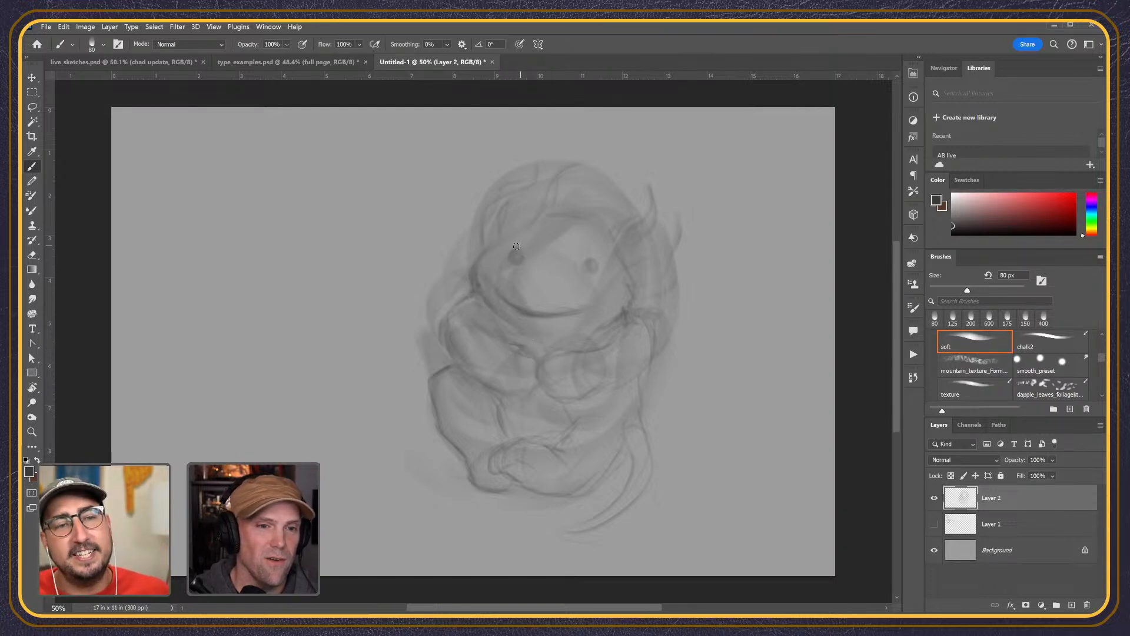
{"action": "left_click_drag", "start_coordinate": [588, 253], "coordinate": [587, 262]}
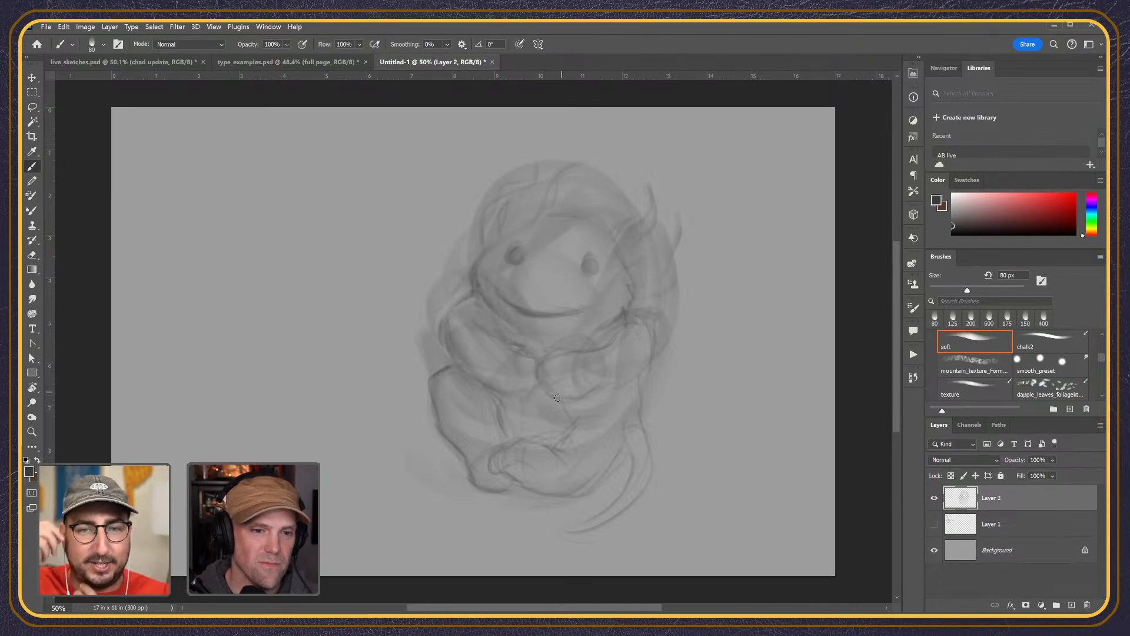
- Outline both eyes more crisply with the chalk2 brush at 30 px
{"action": "left_click", "coordinate": [1050, 340]}
{"action": "key", "text": "bracketleft"}
{"action": "key", "text": "bracketleft"}
{"action": "key", "text": "bracketleft"}
{"action": "key", "text": "bracketleft"}
{"action": "key", "text": "bracketleft"}
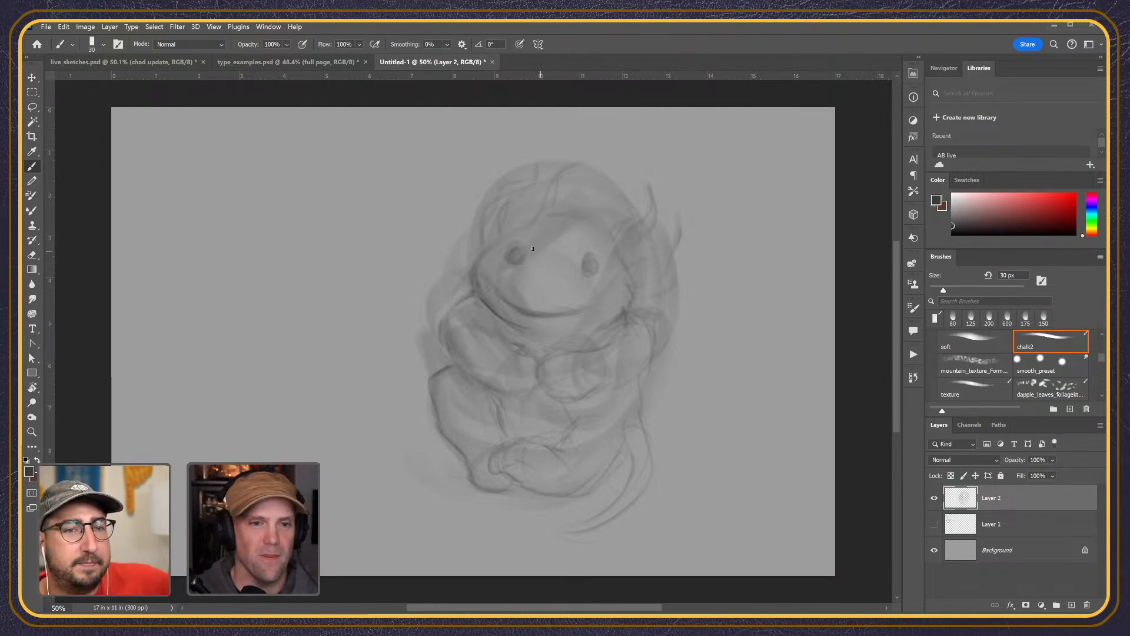
{"action": "left_click_drag", "start_coordinate": [517, 263], "coordinate": [513, 249]}
{"action": "left_click_drag", "start_coordinate": [590, 256], "coordinate": [591, 270]}
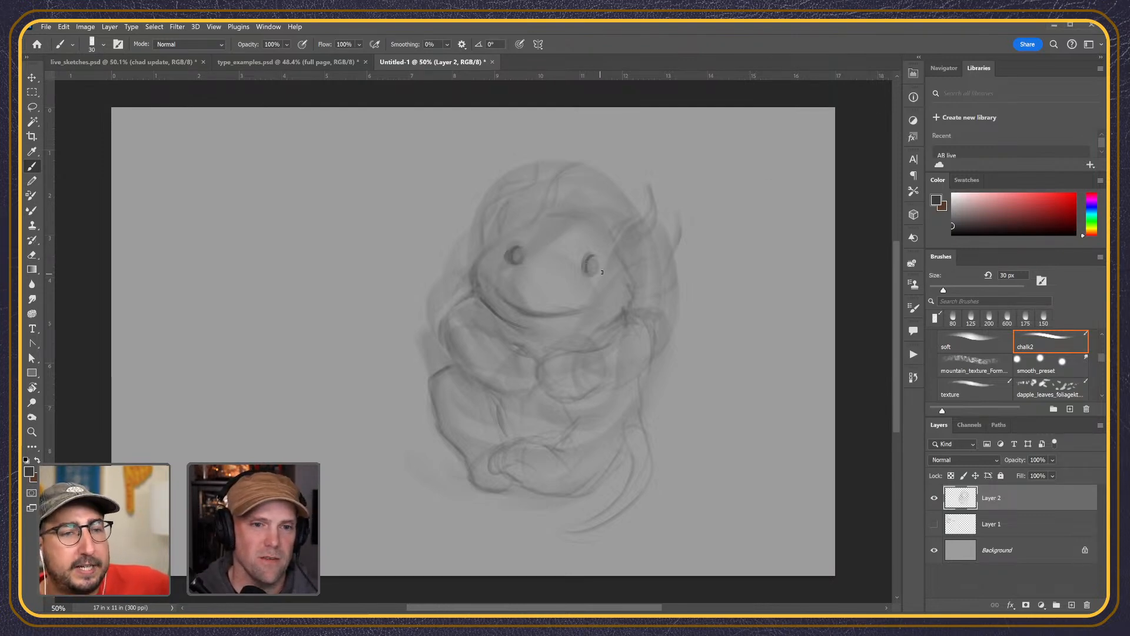
- Draw firm lines for the top of the head, the smile and the cheek contours
{"action": "mouse_move", "coordinate": [536, 224]}
{"action": "left_mouse_down"}
{"action": "mouse_move", "coordinate": [531, 217]}
{"action": "mouse_move", "coordinate": [560, 212]}
{"action": "left_mouse_up"}
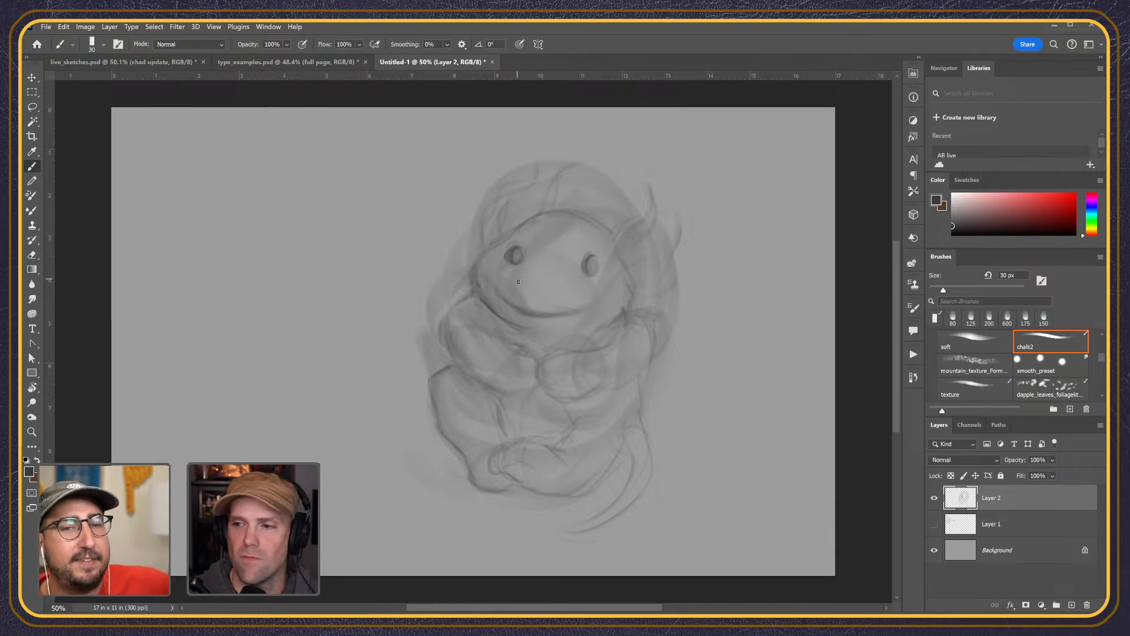
{"action": "mouse_move", "coordinate": [537, 310]}
{"action": "left_mouse_down"}
{"action": "mouse_move", "coordinate": [552, 313]}
{"action": "mouse_move", "coordinate": [522, 306]}
{"action": "mouse_move", "coordinate": [562, 313]}
{"action": "left_mouse_up"}
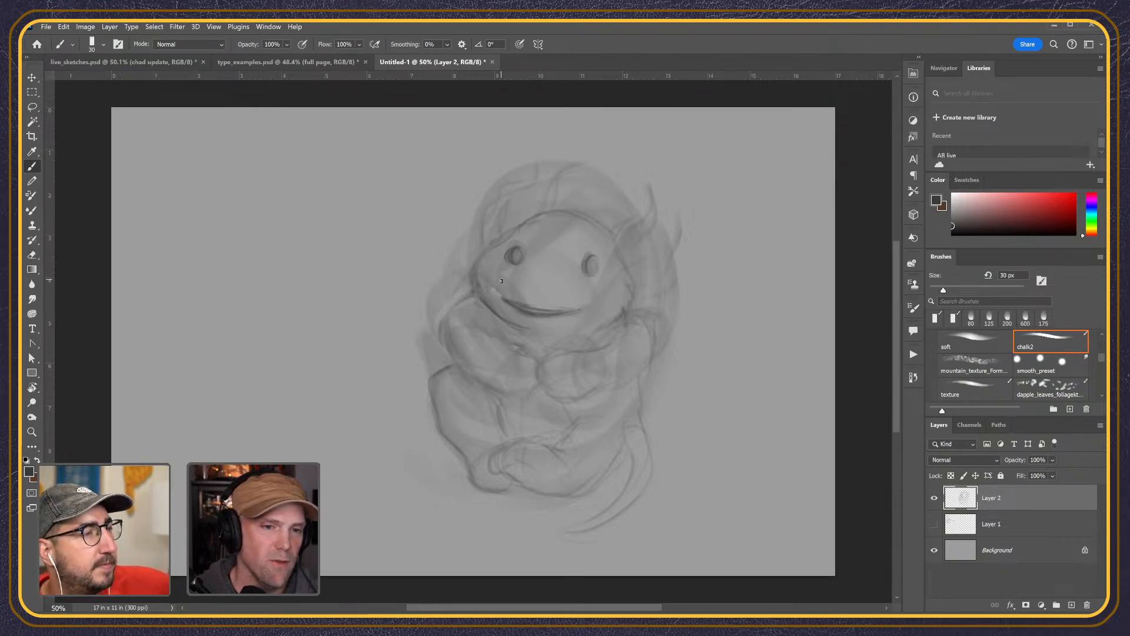
{"action": "left_click_drag", "start_coordinate": [502, 298], "coordinate": [494, 284]}
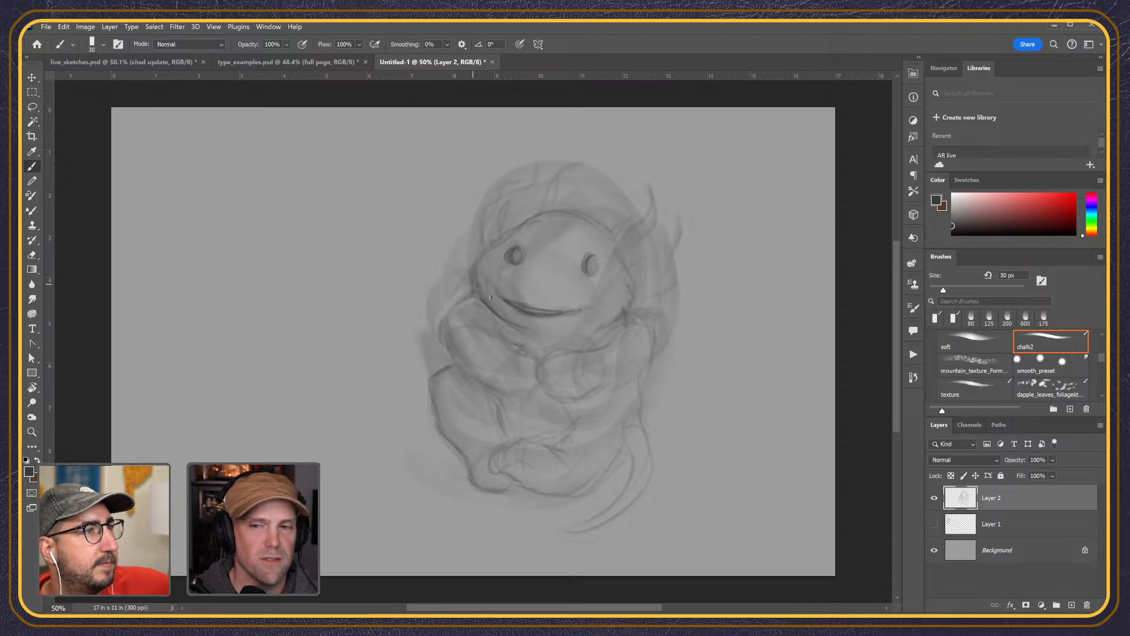
{"action": "left_click_drag", "start_coordinate": [474, 267], "coordinate": [487, 253]}
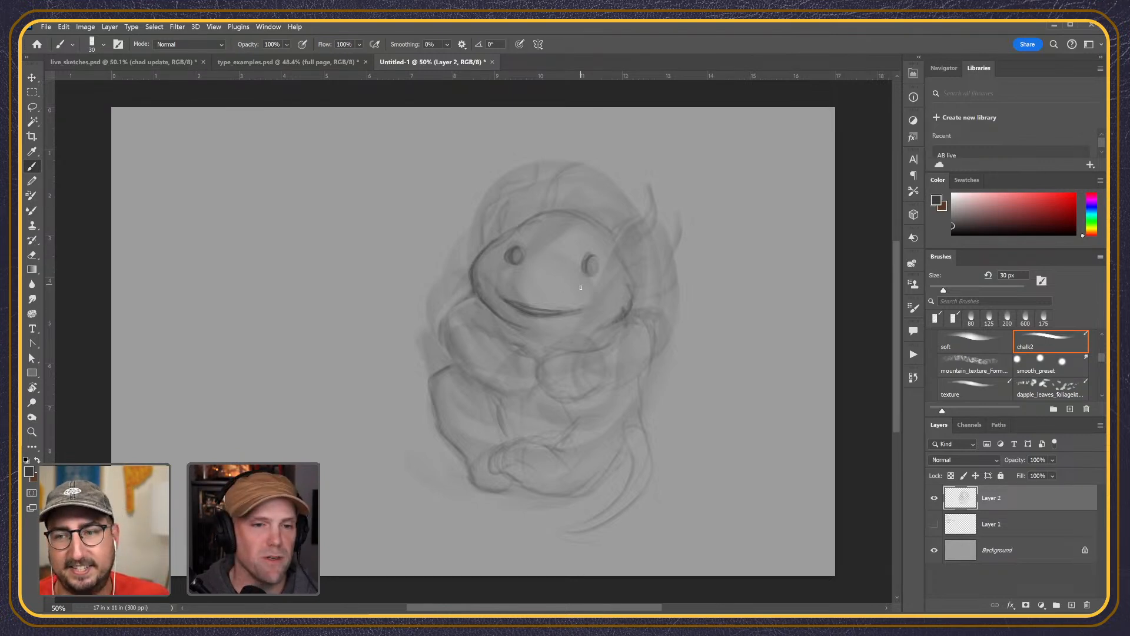
- Darken both eyes and draw small pupil details inside them
{"action": "left_click_drag", "start_coordinate": [587, 258], "coordinate": [591, 266]}
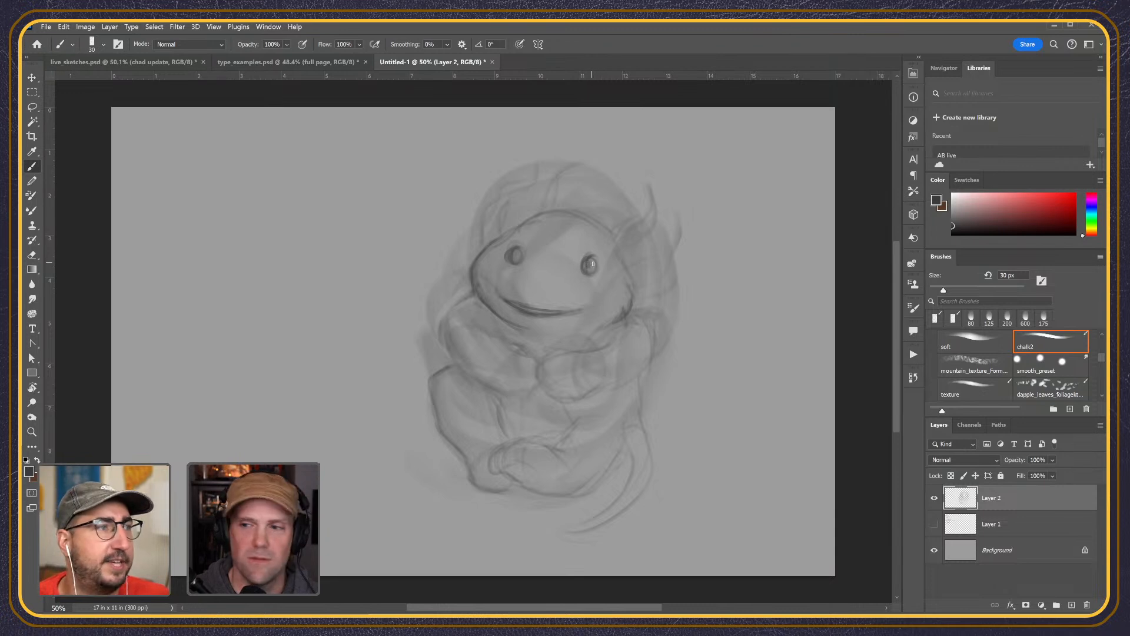
{"action": "left_click_drag", "start_coordinate": [587, 263], "coordinate": [590, 266]}
{"action": "left_click_drag", "start_coordinate": [515, 255], "coordinate": [519, 254]}
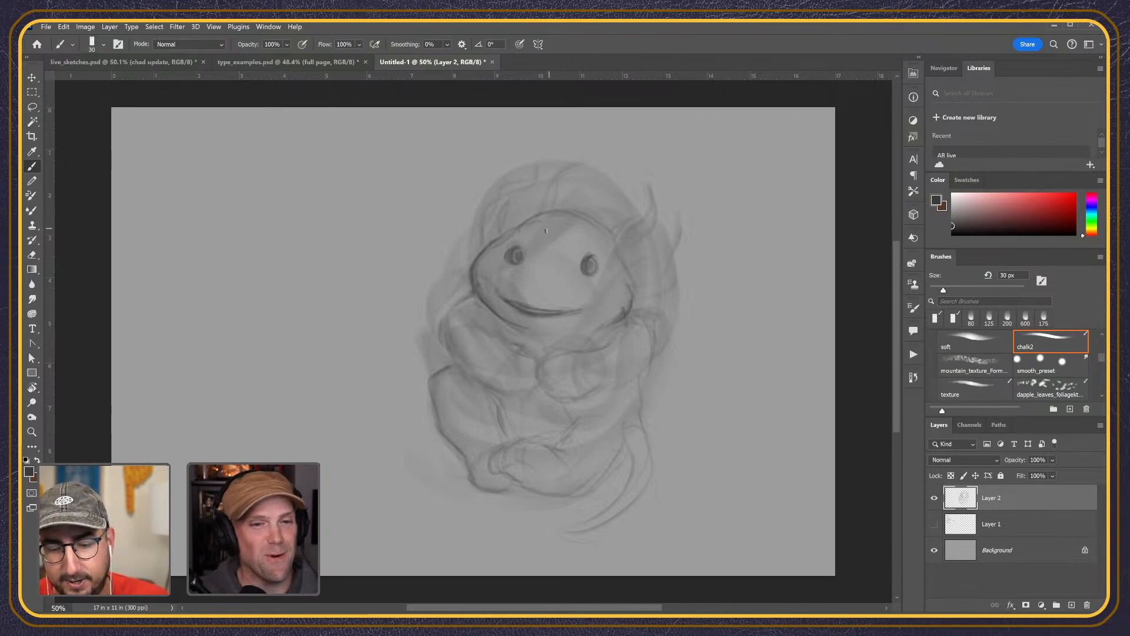
- Outline the wavy, branching gill stalks on both sides of the head
{"action": "mouse_move", "coordinate": [487, 241]}
{"action": "left_mouse_down"}
{"action": "mouse_move", "coordinate": [495, 202]}
{"action": "mouse_move", "coordinate": [522, 184]}
{"action": "mouse_move", "coordinate": [505, 216]}
{"action": "mouse_move", "coordinate": [583, 169]}
{"action": "mouse_move", "coordinate": [557, 208]}
{"action": "left_mouse_up"}
{"action": "mouse_move", "coordinate": [613, 236]}
{"action": "left_mouse_down"}
{"action": "mouse_move", "coordinate": [655, 192]}
{"action": "mouse_move", "coordinate": [659, 224]}
{"action": "mouse_move", "coordinate": [652, 206]}
{"action": "mouse_move", "coordinate": [616, 261]}
{"action": "left_mouse_up"}
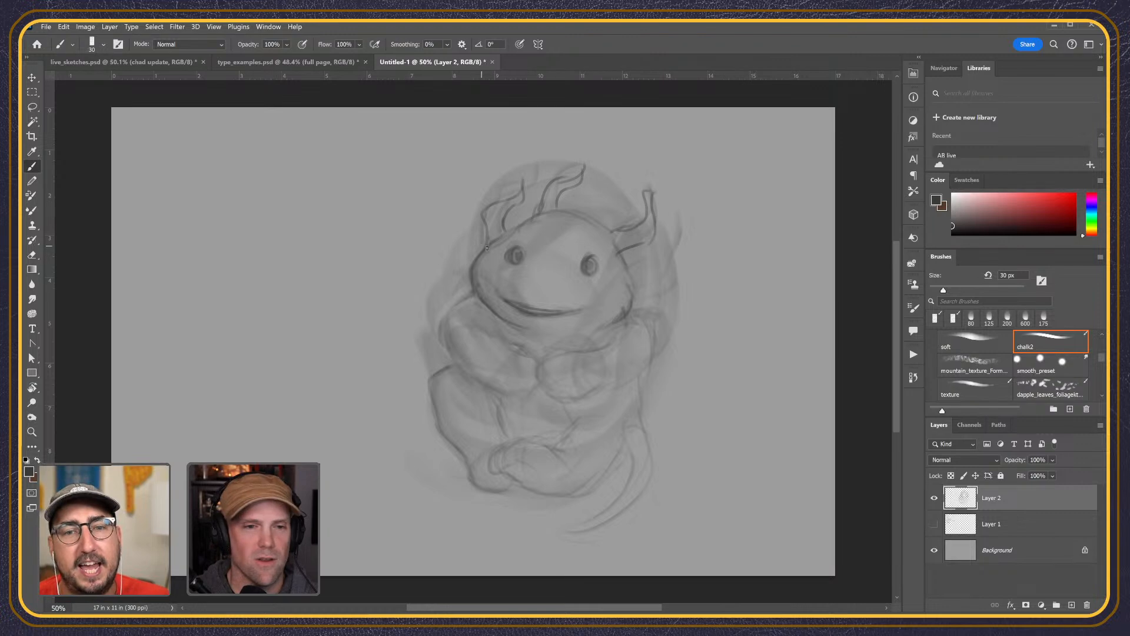
{"action": "mouse_move", "coordinate": [470, 260]}
{"action": "left_mouse_down"}
{"action": "mouse_move", "coordinate": [473, 230]}
{"action": "mouse_move", "coordinate": [518, 222]}
{"action": "left_mouse_up"}
{"action": "mouse_move", "coordinate": [636, 262]}
{"action": "left_mouse_down"}
{"action": "mouse_move", "coordinate": [667, 245]}
{"action": "mouse_move", "coordinate": [649, 217]}
{"action": "mouse_move", "coordinate": [670, 221]}
{"action": "mouse_move", "coordinate": [640, 215]}
{"action": "mouse_move", "coordinate": [633, 193]}
{"action": "mouse_move", "coordinate": [682, 244]}
{"action": "mouse_move", "coordinate": [631, 284]}
{"action": "mouse_move", "coordinate": [635, 298]}
{"action": "mouse_move", "coordinate": [672, 281]}
{"action": "mouse_move", "coordinate": [670, 254]}
{"action": "mouse_move", "coordinate": [656, 253]}
{"action": "mouse_move", "coordinate": [693, 208]}
{"action": "mouse_move", "coordinate": [627, 265]}
{"action": "left_mouse_up"}
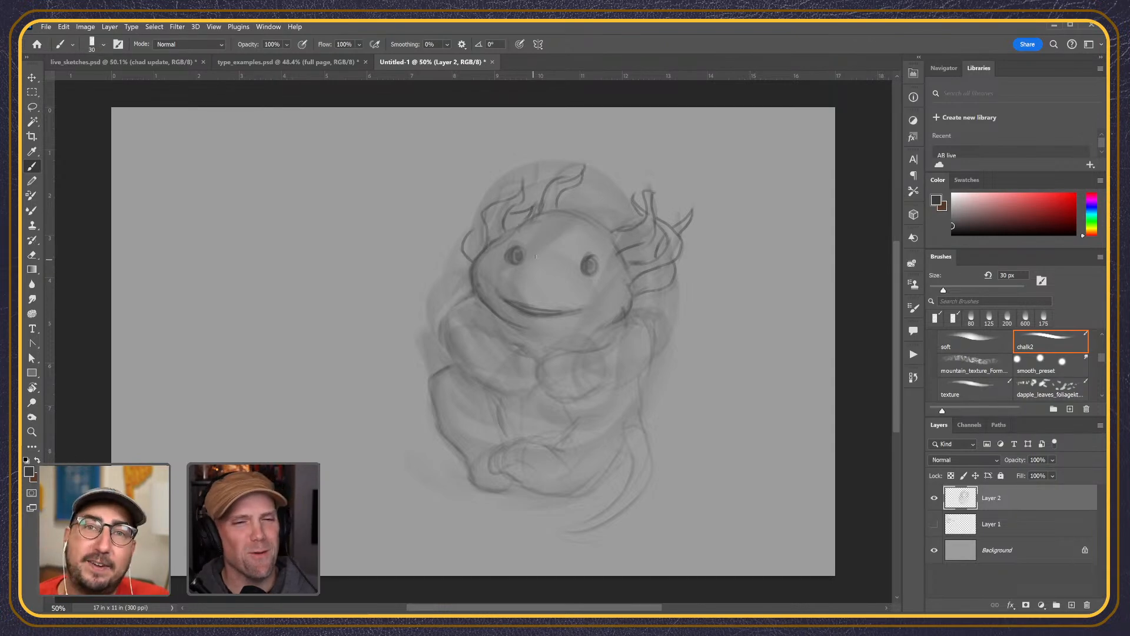
- Refine the pupils and thicken the smile line
{"action": "left_click_drag", "start_coordinate": [514, 246], "coordinate": [517, 259]}
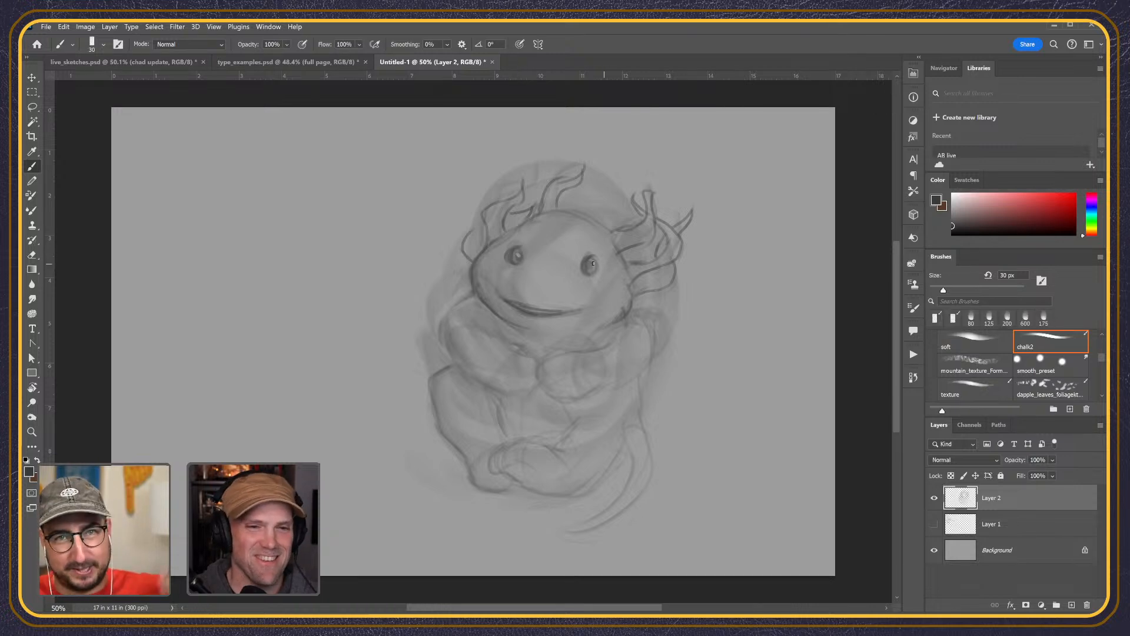
{"action": "left_click_drag", "start_coordinate": [518, 308], "coordinate": [578, 311]}
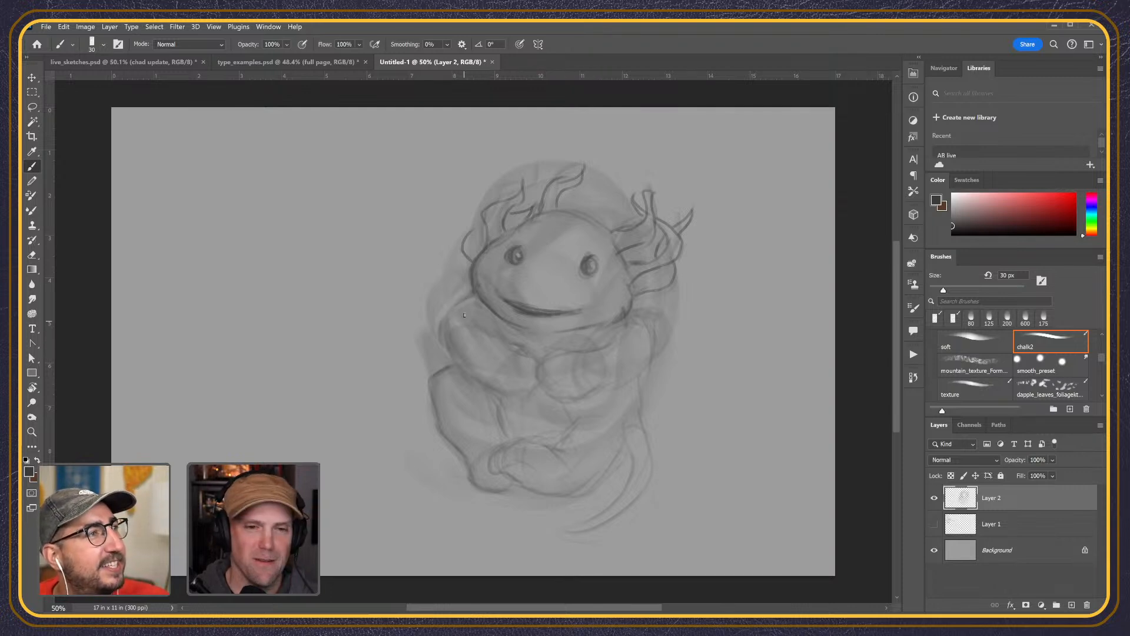
- Reinforce the left shoulder and the right side of the body, and add small crease lines under both eyes
{"action": "left_click_drag", "start_coordinate": [470, 295], "coordinate": [463, 304]}
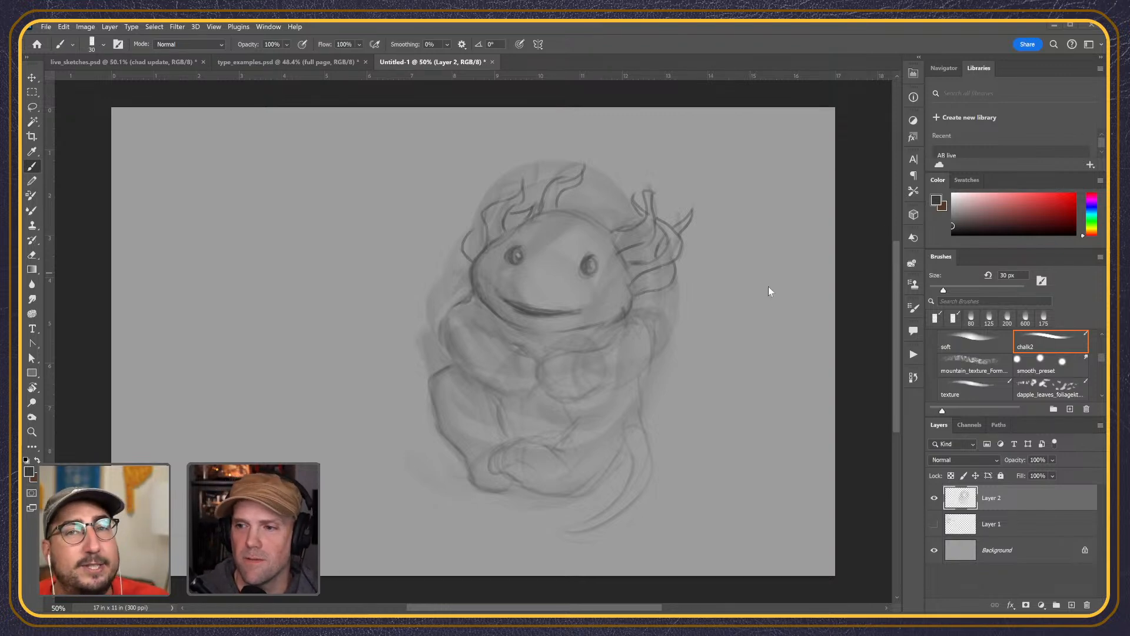
{"action": "left_click_drag", "start_coordinate": [635, 382], "coordinate": [605, 469]}
{"action": "mouse_move", "coordinate": [583, 262]}
{"action": "left_mouse_down"}
{"action": "mouse_move", "coordinate": [577, 289]}
{"action": "mouse_move", "coordinate": [587, 277]}
{"action": "left_mouse_up"}
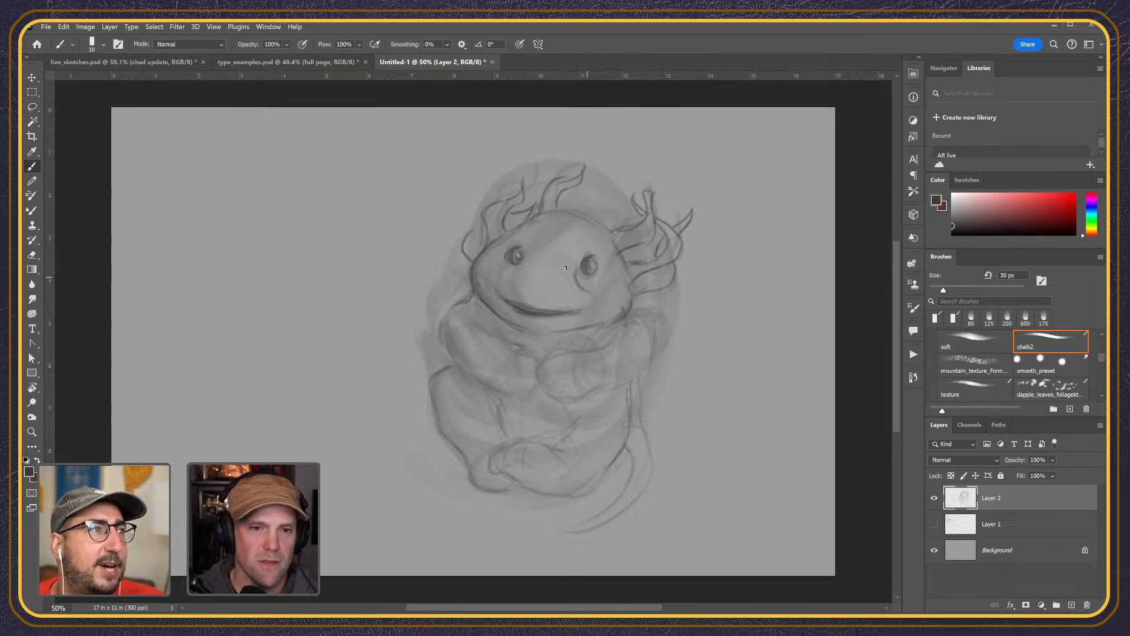
{"action": "left_click_drag", "start_coordinate": [515, 267], "coordinate": [499, 269]}
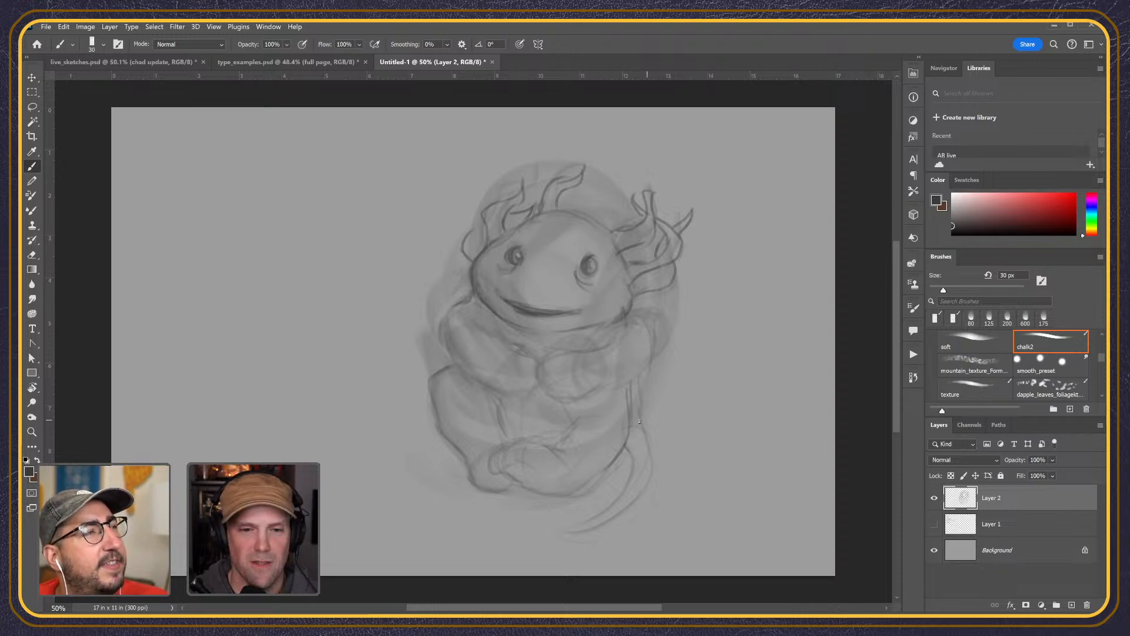
- Outline the tail curving down from the right hip, with a curled tip and short bands across its length
{"action": "mouse_move", "coordinate": [634, 416]}
{"action": "left_mouse_down"}
{"action": "mouse_move", "coordinate": [648, 472]}
{"action": "mouse_move", "coordinate": [635, 424]}
{"action": "mouse_move", "coordinate": [592, 515]}
{"action": "left_mouse_up"}
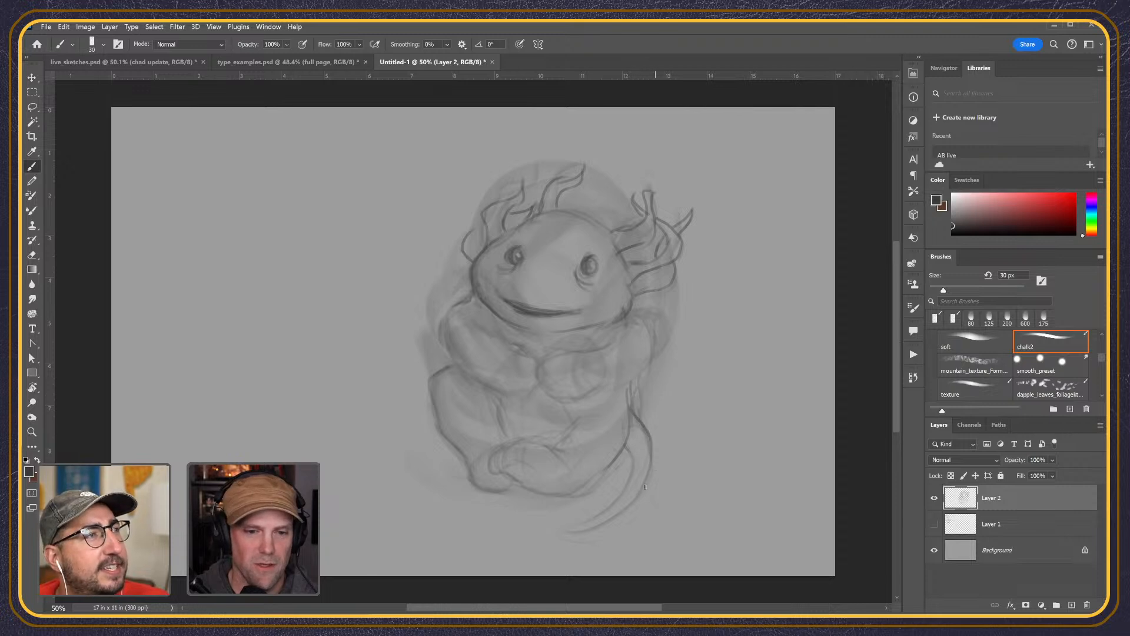
{"action": "mouse_move", "coordinate": [650, 436]}
{"action": "left_mouse_down"}
{"action": "mouse_move", "coordinate": [630, 455]}
{"action": "mouse_move", "coordinate": [624, 433]}
{"action": "mouse_move", "coordinate": [628, 477]}
{"action": "left_mouse_up"}
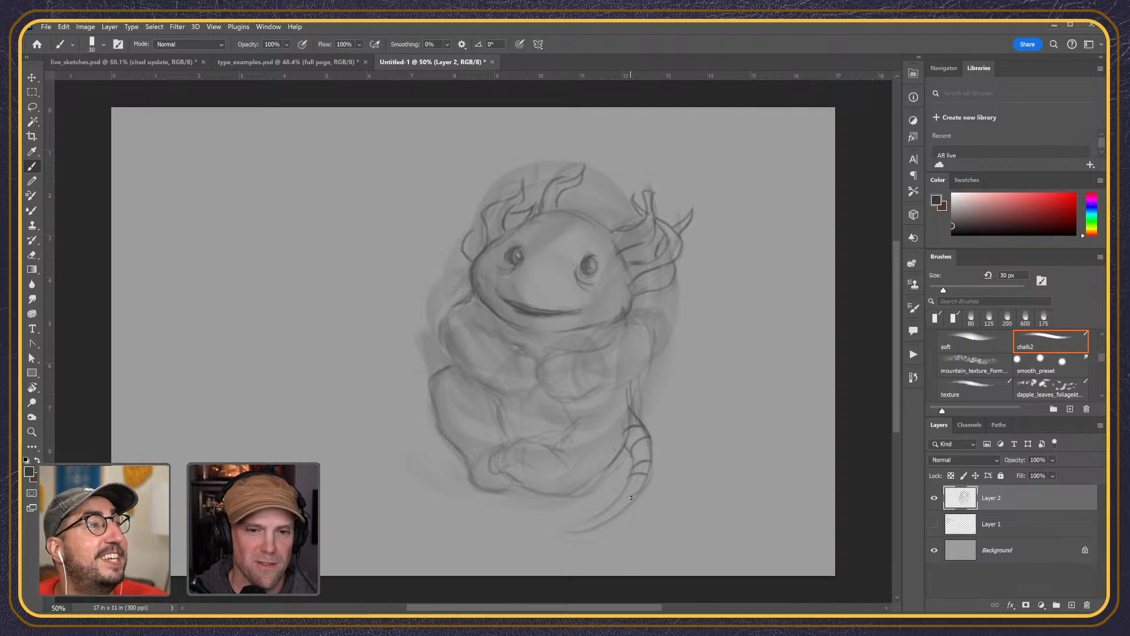
{"action": "mouse_move", "coordinate": [594, 523]}
{"action": "left_mouse_down"}
{"action": "mouse_move", "coordinate": [562, 527]}
{"action": "mouse_move", "coordinate": [566, 503]}
{"action": "mouse_move", "coordinate": [592, 510]}
{"action": "mouse_move", "coordinate": [570, 522]}
{"action": "mouse_move", "coordinate": [600, 517]}
{"action": "mouse_move", "coordinate": [631, 489]}
{"action": "left_mouse_up"}
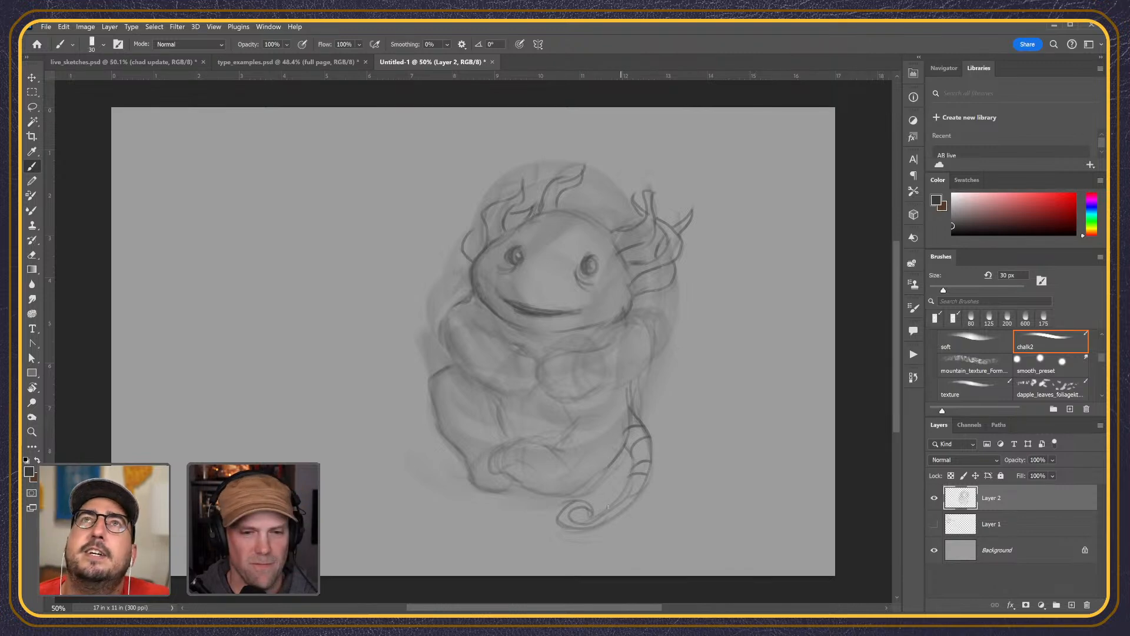
{"action": "left_click_drag", "start_coordinate": [580, 524], "coordinate": [625, 507]}
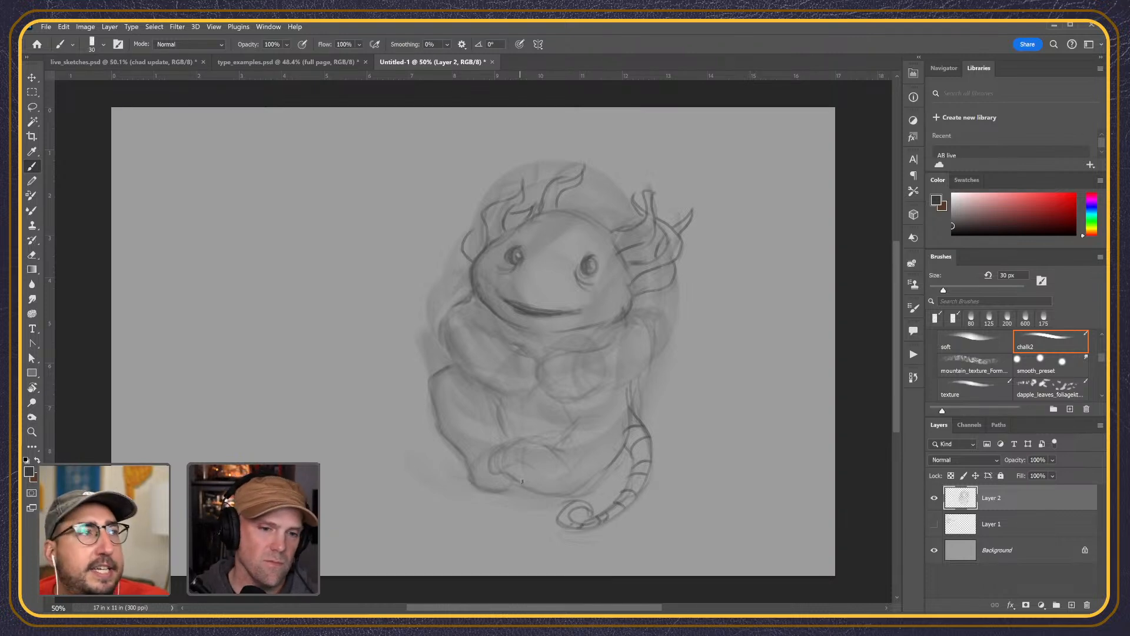
- Firm up the lines under the foot and draw a small rounded hand at the end of the left arm
{"action": "left_click_drag", "start_coordinate": [510, 475], "coordinate": [558, 491]}
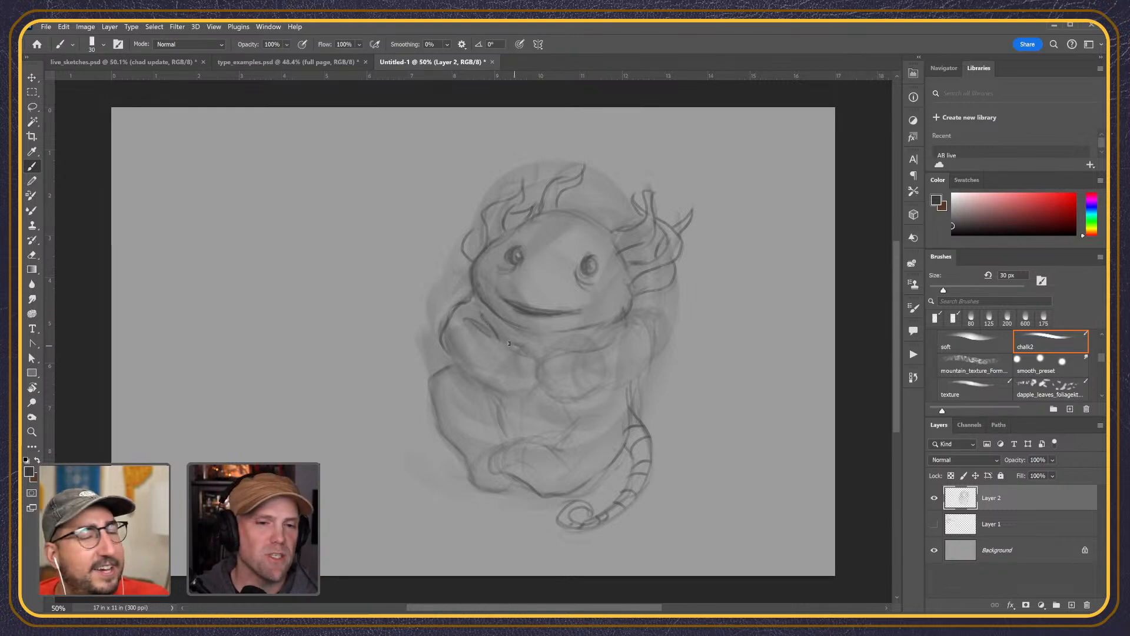
{"action": "left_click_drag", "start_coordinate": [526, 355], "coordinate": [530, 340]}
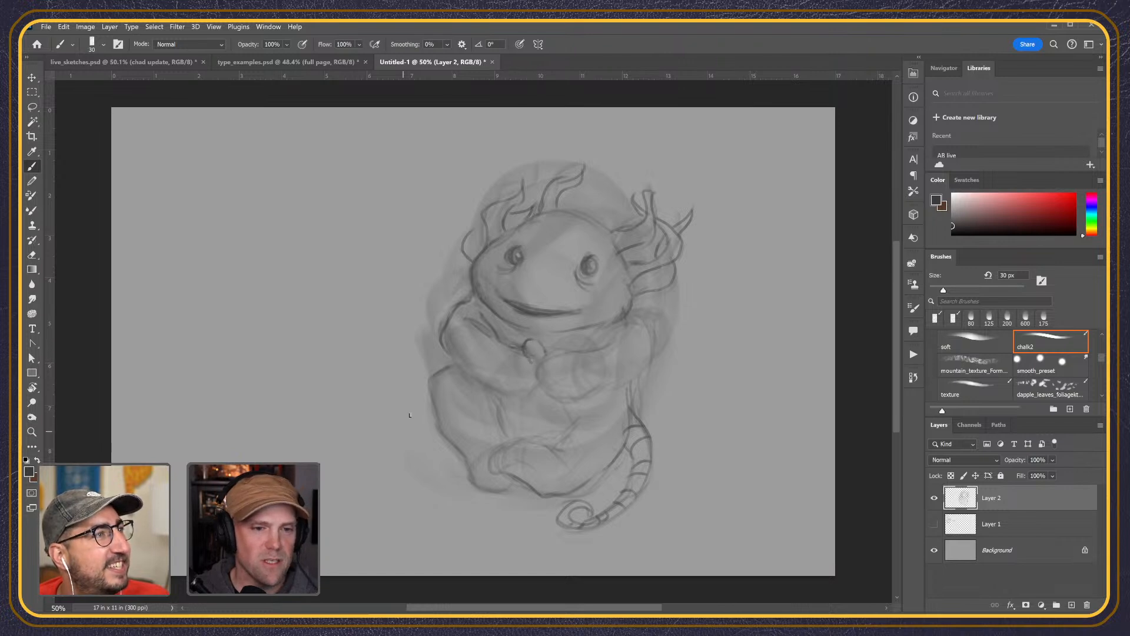
- Sketch a low mound on the ground to the left of the creature, with small pebbles at its far end
{"action": "mouse_move", "coordinate": [427, 385]}
{"action": "left_mouse_down"}
{"action": "mouse_move", "coordinate": [376, 400]}
{"action": "mouse_move", "coordinate": [357, 432]}
{"action": "mouse_move", "coordinate": [363, 465]}
{"action": "mouse_move", "coordinate": [442, 465]}
{"action": "left_mouse_up"}
{"action": "mouse_move", "coordinate": [366, 413]}
{"action": "left_mouse_down"}
{"action": "mouse_move", "coordinate": [326, 430]}
{"action": "mouse_move", "coordinate": [314, 461]}
{"action": "mouse_move", "coordinate": [360, 464]}
{"action": "left_mouse_up"}
{"action": "left_click_drag", "start_coordinate": [404, 471], "coordinate": [431, 463]}
{"action": "mouse_move", "coordinate": [328, 445]}
{"action": "left_mouse_down"}
{"action": "mouse_move", "coordinate": [291, 457]}
{"action": "mouse_move", "coordinate": [340, 462]}
{"action": "left_mouse_up"}
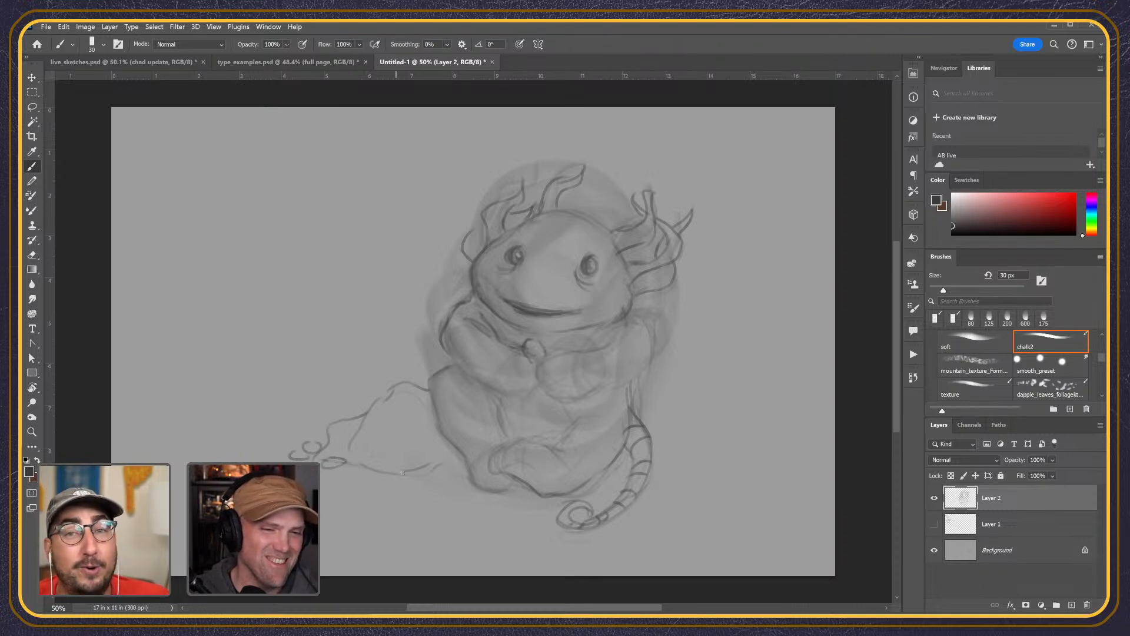
{"action": "left_click_drag", "start_coordinate": [446, 467], "coordinate": [462, 470]}
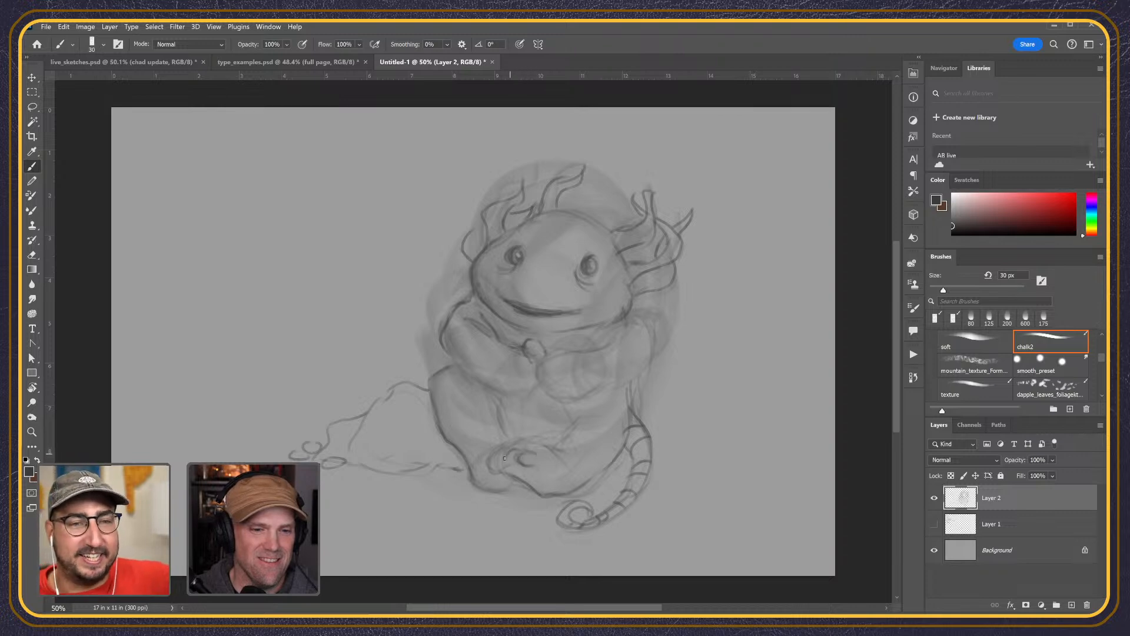
- Define the toes and soles of the crossed feet and firm up the inner leg lines and lower body edge
{"action": "left_click_drag", "start_coordinate": [510, 445], "coordinate": [551, 452]}
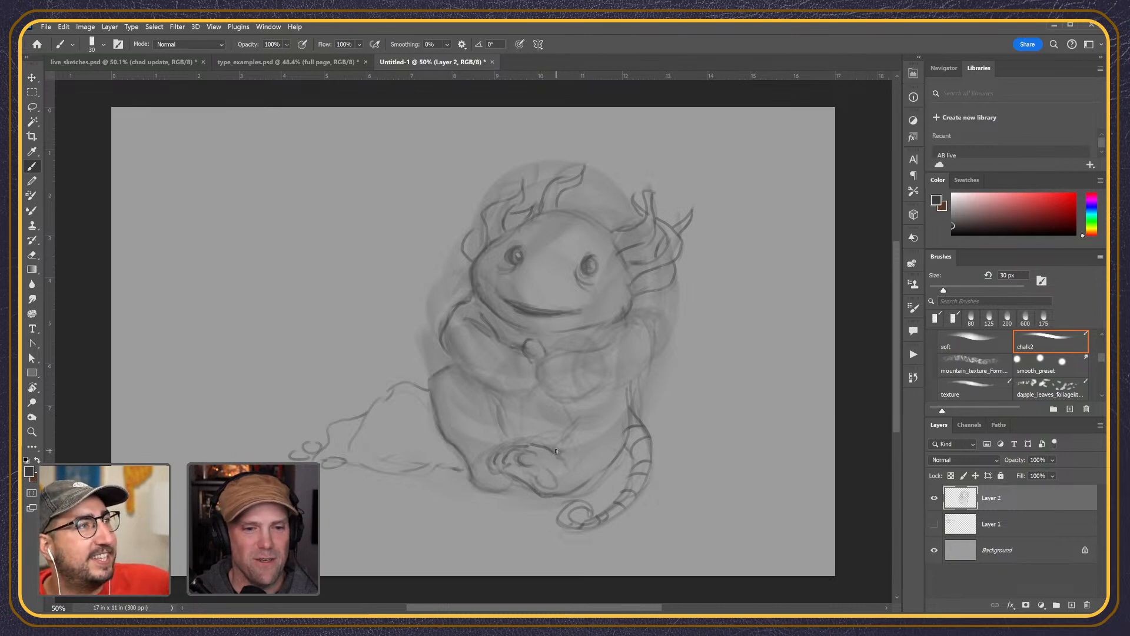
{"action": "left_click_drag", "start_coordinate": [570, 432], "coordinate": [583, 414]}
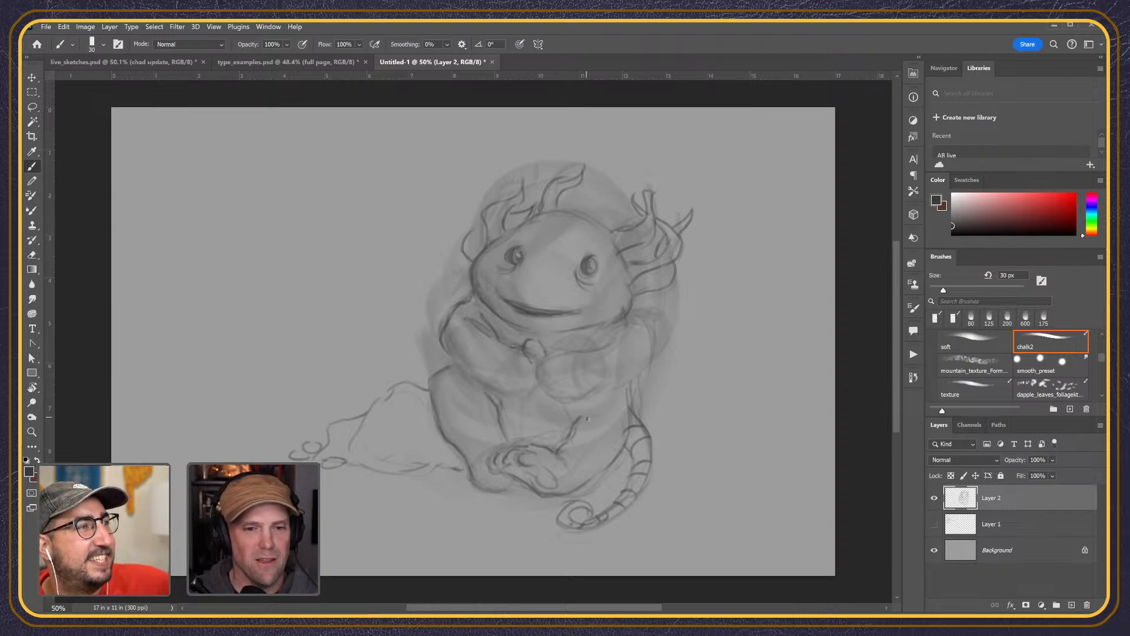
{"action": "left_click_drag", "start_coordinate": [579, 488], "coordinate": [623, 449]}
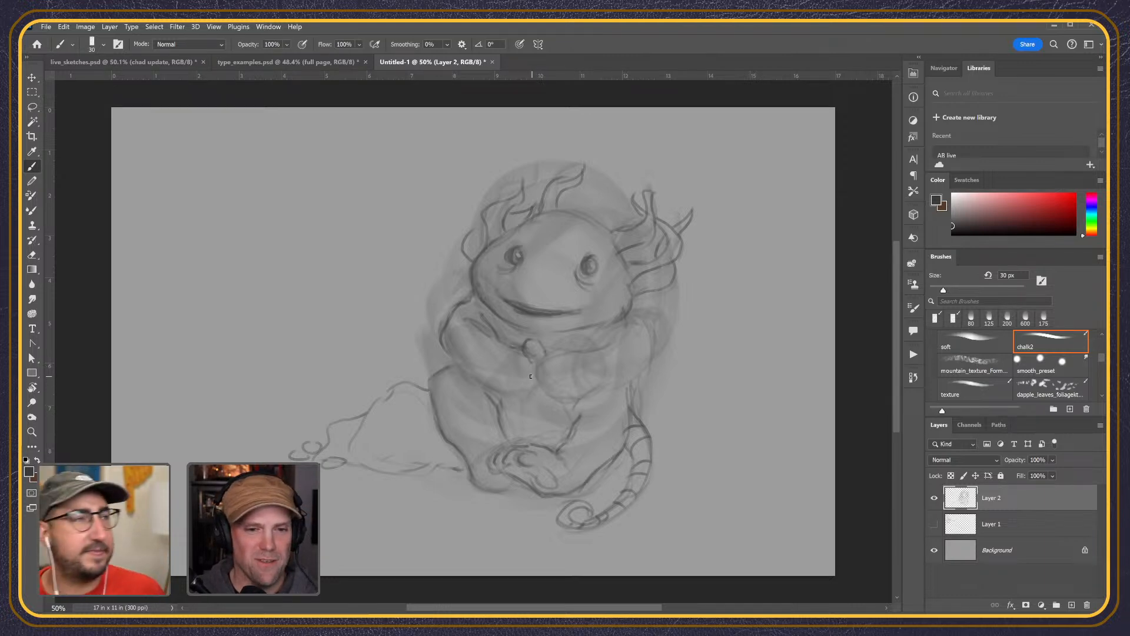
- Outline the right forearm and the clasped fingers of both hands, and clean up the underside of the left arm
{"action": "left_click_drag", "start_coordinate": [551, 398], "coordinate": [576, 401]}
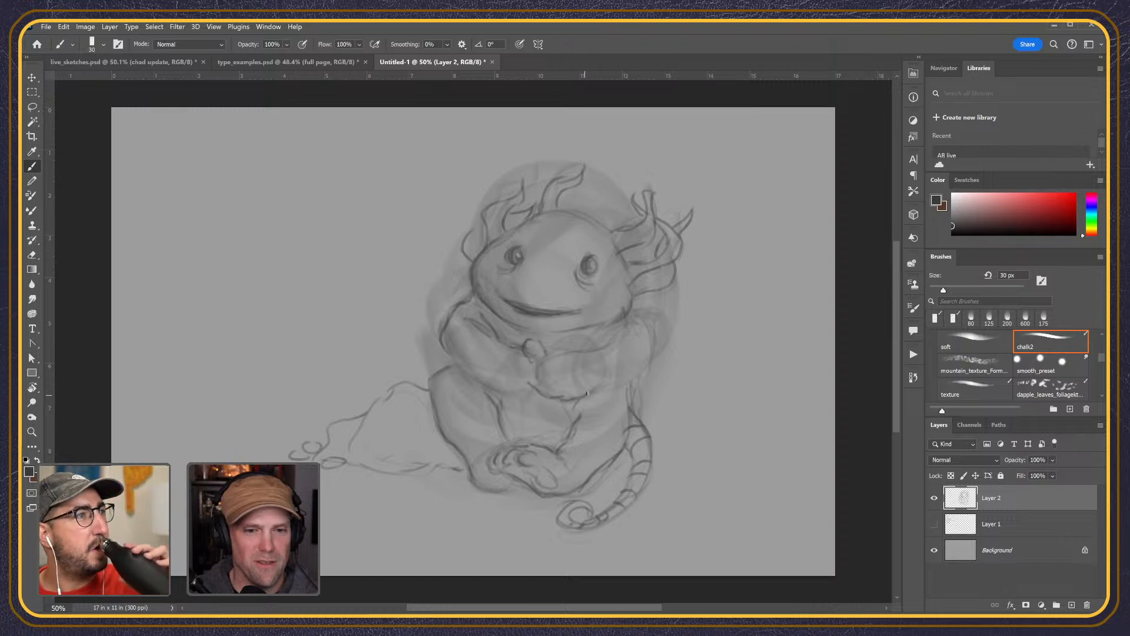
{"action": "left_click_drag", "start_coordinate": [635, 379], "coordinate": [654, 357]}
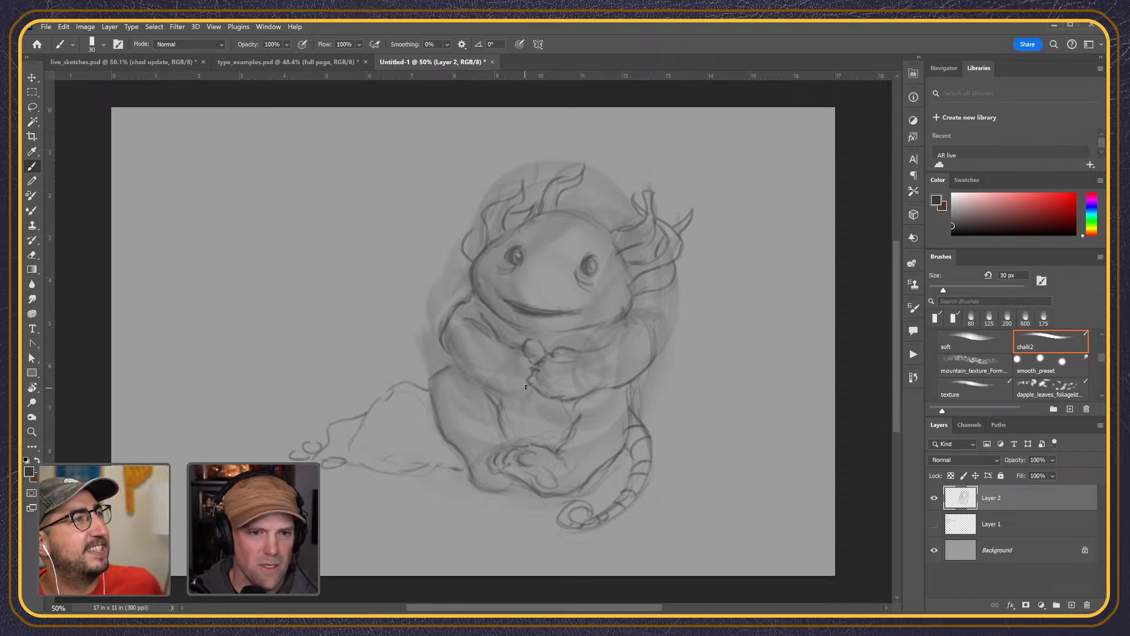
{"action": "left_click_drag", "start_coordinate": [453, 356], "coordinate": [475, 377]}
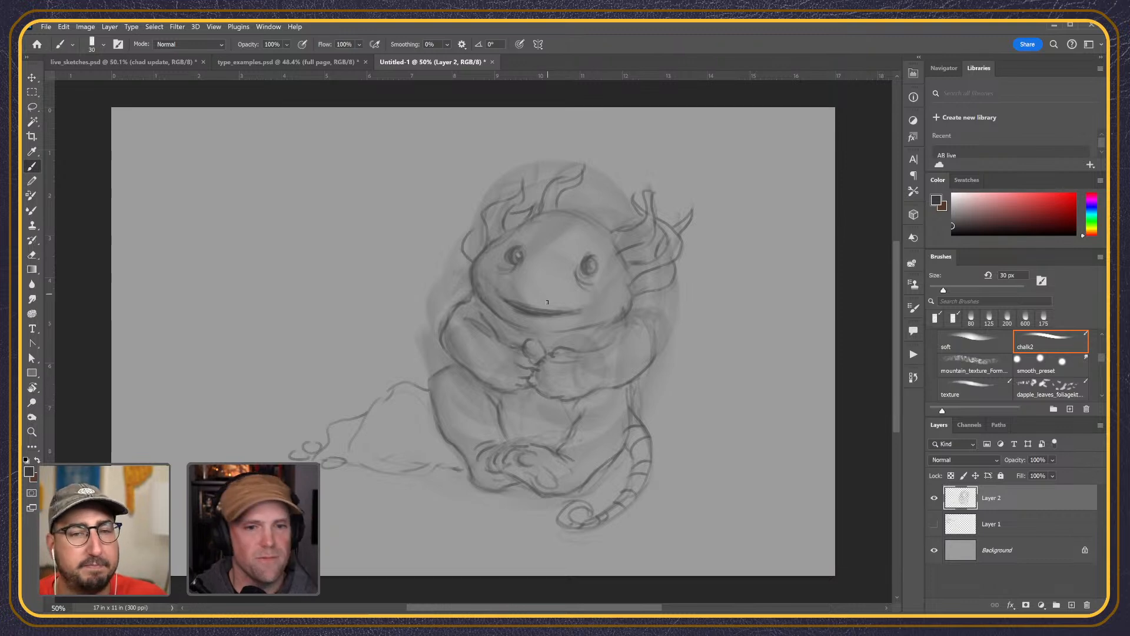
{"action": "mouse_move", "coordinate": [641, 424]}
{"action": "left_mouse_down"}
{"action": "mouse_move", "coordinate": [677, 456]}
{"action": "mouse_move", "coordinate": [682, 479]}
{"action": "mouse_move", "coordinate": [654, 496]}
{"action": "left_mouse_up"}
{"action": "key", "text": "ctrl+z"}
{"action": "mouse_move", "coordinate": [629, 414]}
{"action": "left_mouse_down"}
{"action": "mouse_move", "coordinate": [676, 471]}
{"action": "mouse_move", "coordinate": [678, 460]}
{"action": "mouse_move", "coordinate": [670, 498]}
{"action": "mouse_move", "coordinate": [681, 502]}
{"action": "mouse_move", "coordinate": [627, 522]}
{"action": "left_mouse_up"}
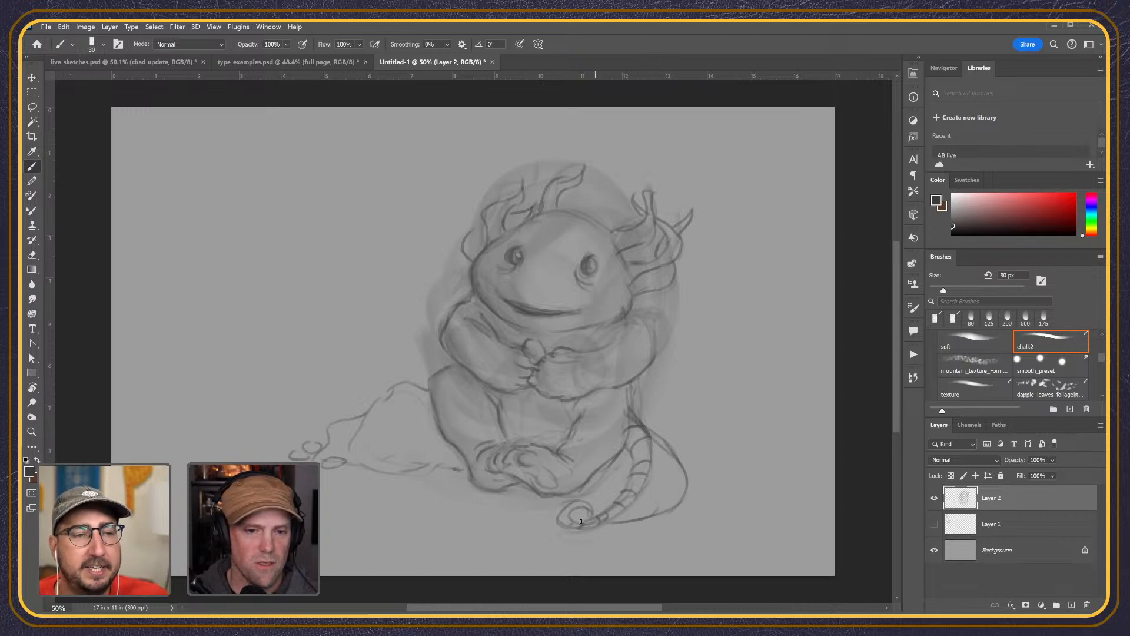
{"action": "mouse_move", "coordinate": [639, 442]}
{"action": "left_mouse_down"}
{"action": "mouse_move", "coordinate": [661, 488]}
{"action": "mouse_move", "coordinate": [611, 516]}
{"action": "left_mouse_up"}
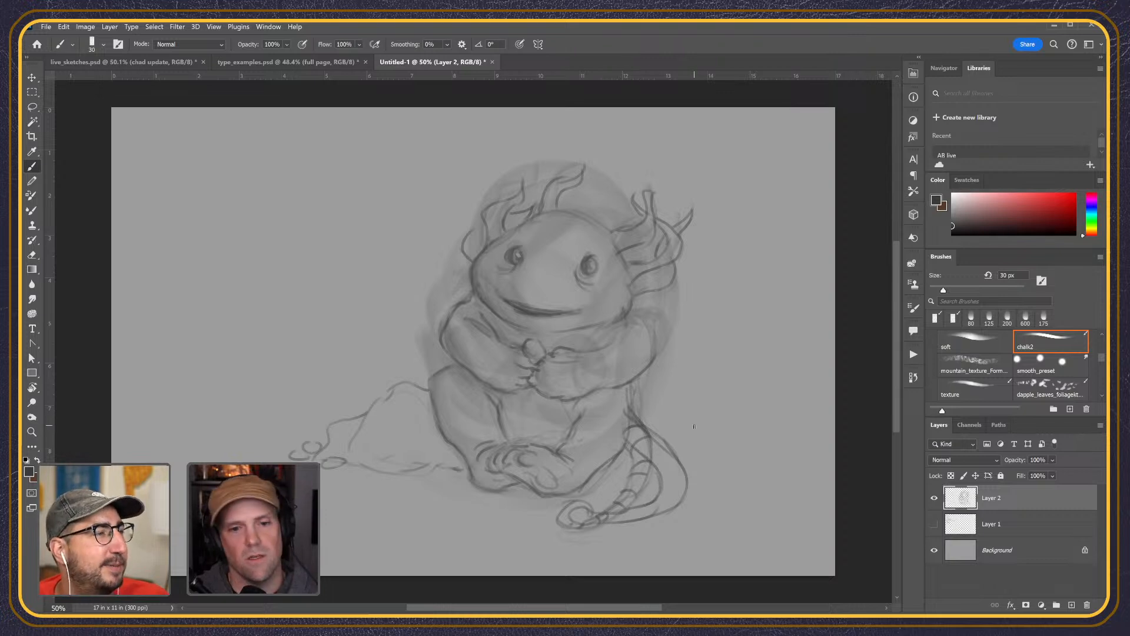
{"action": "key", "text": "ctrl+z"}
{"action": "key", "text": "ctrl+z"}
{"action": "key", "text": "ctrl+z"}
{"action": "key", "text": "ctrl+z"}
{"action": "key", "text": "ctrl+z"}
{"action": "key", "text": "ctrl+z"}
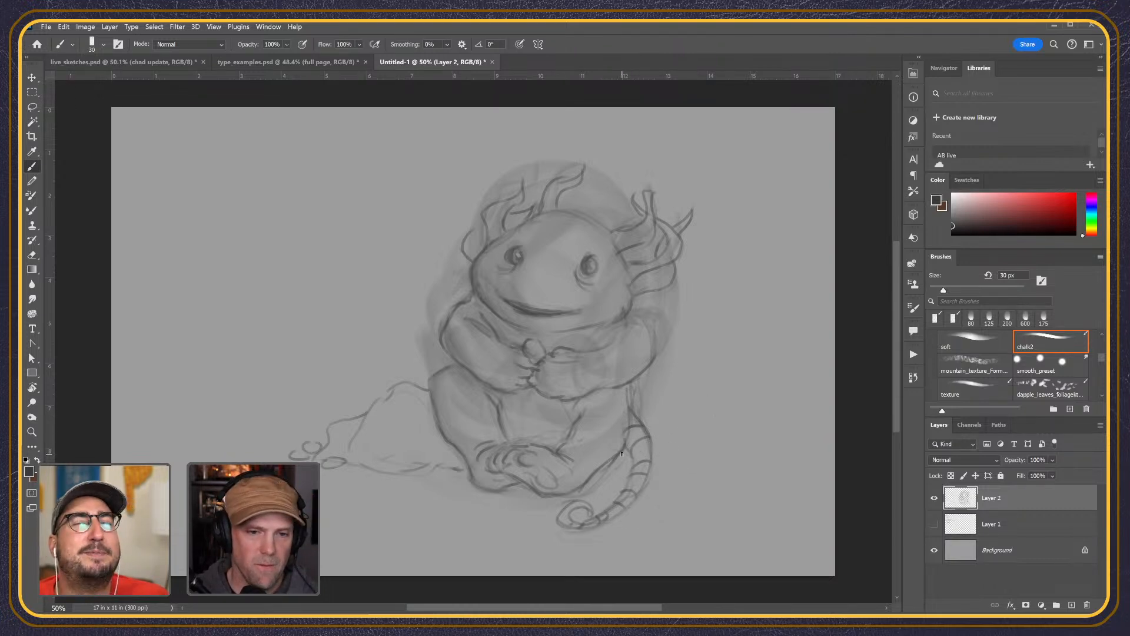
- Shade both thighs with a mid gray sampled from the left leg, using the chalk brush at 125 px
{"action": "key", "text": "bracketright"}
{"action": "key", "text": "bracketright"}
{"action": "key", "text": "bracketright"}
{"action": "key", "text": "bracketright"}
{"action": "key", "text": "bracketright"}
{"action": "key", "text": "bracketright"}
{"action": "key", "text": "bracketright"}
{"action": "key", "text": "bracketright"}
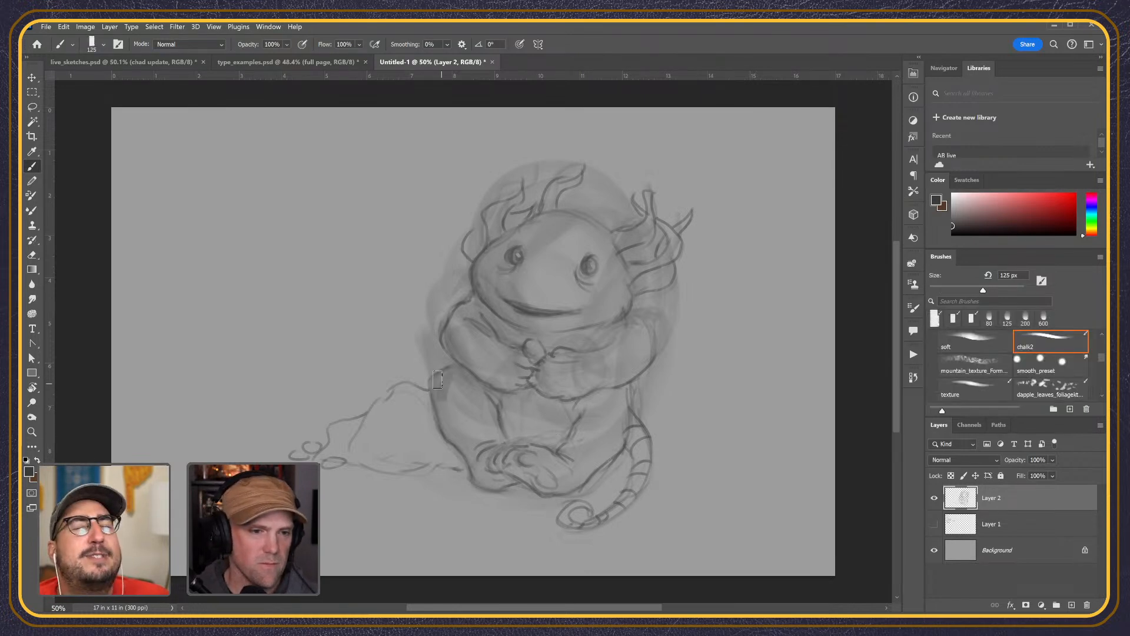
{"action": "left_click", "coordinate": [451, 401], "text": "alt"}
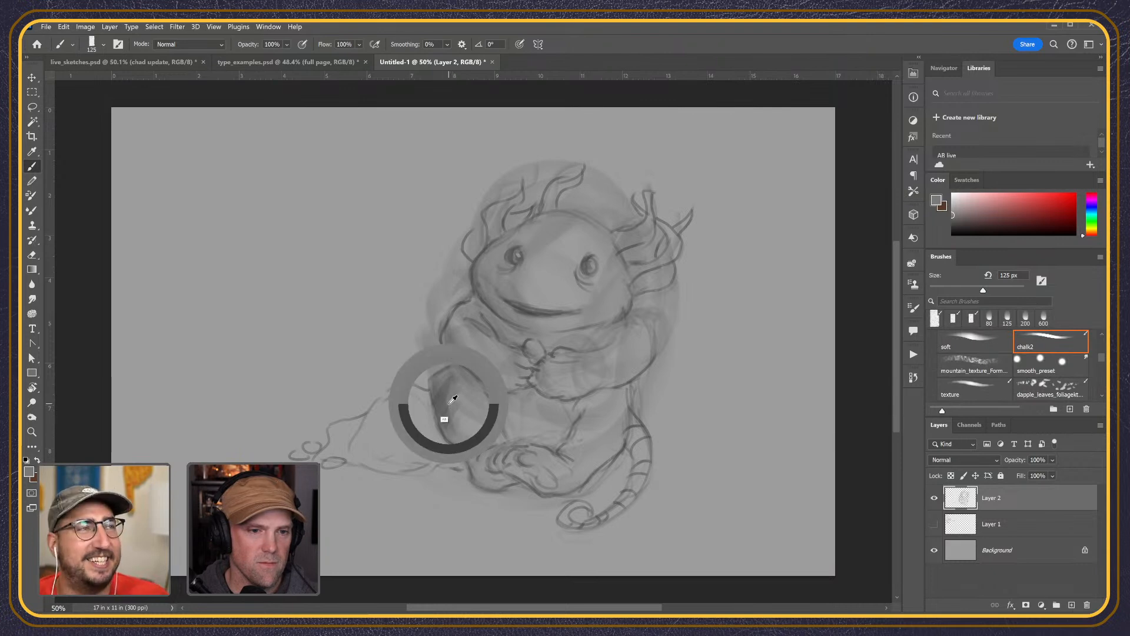
{"action": "mouse_move", "coordinate": [445, 403]}
{"action": "left_mouse_down"}
{"action": "mouse_move", "coordinate": [473, 444]}
{"action": "mouse_move", "coordinate": [475, 391]}
{"action": "mouse_move", "coordinate": [490, 393]}
{"action": "left_mouse_up"}
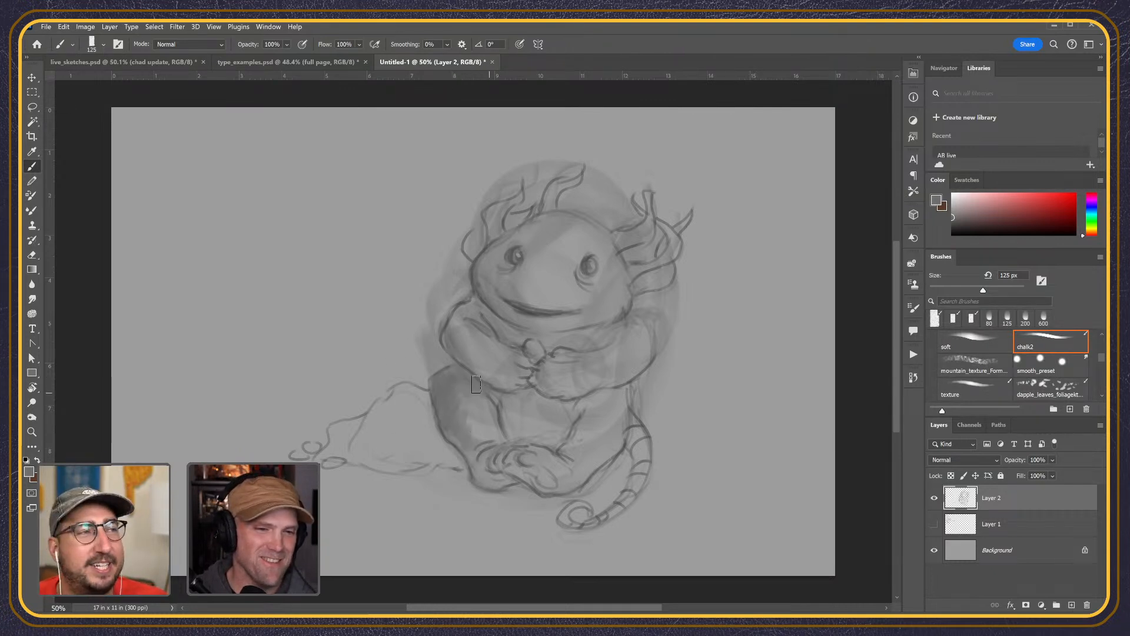
{"action": "mouse_move", "coordinate": [593, 411]}
{"action": "left_mouse_down"}
{"action": "mouse_move", "coordinate": [610, 415]}
{"action": "mouse_move", "coordinate": [597, 451]}
{"action": "left_mouse_up"}
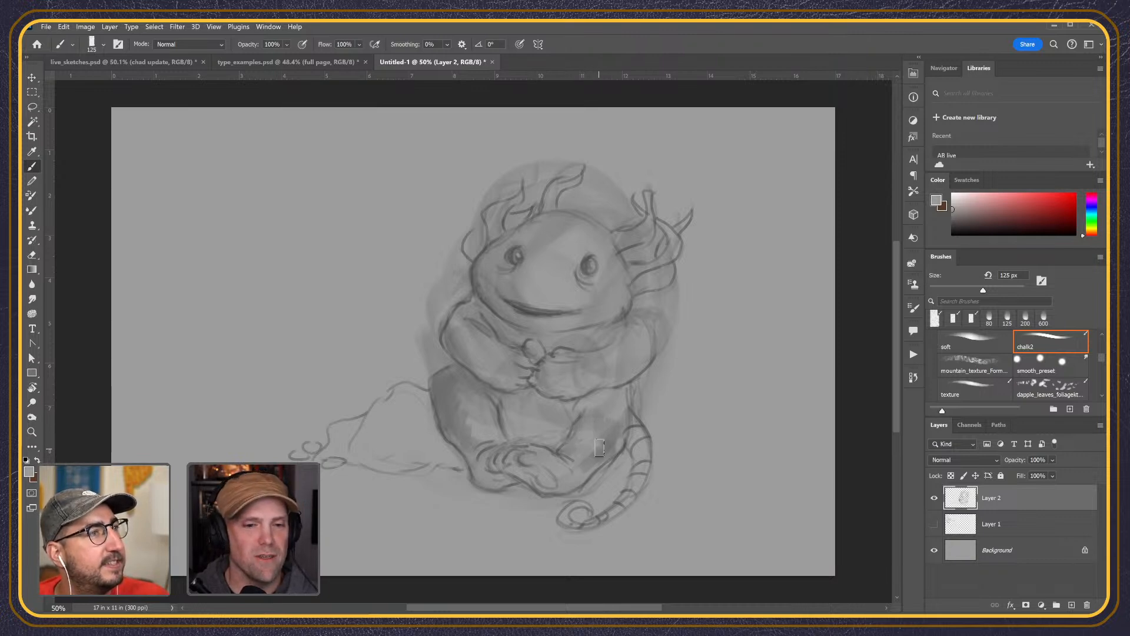
- Switch to a darker gray and shade around the feet and across the lower belly
{"action": "left_click", "coordinate": [493, 421], "text": "alt"}
{"action": "left_click", "coordinate": [455, 419], "text": "alt"}
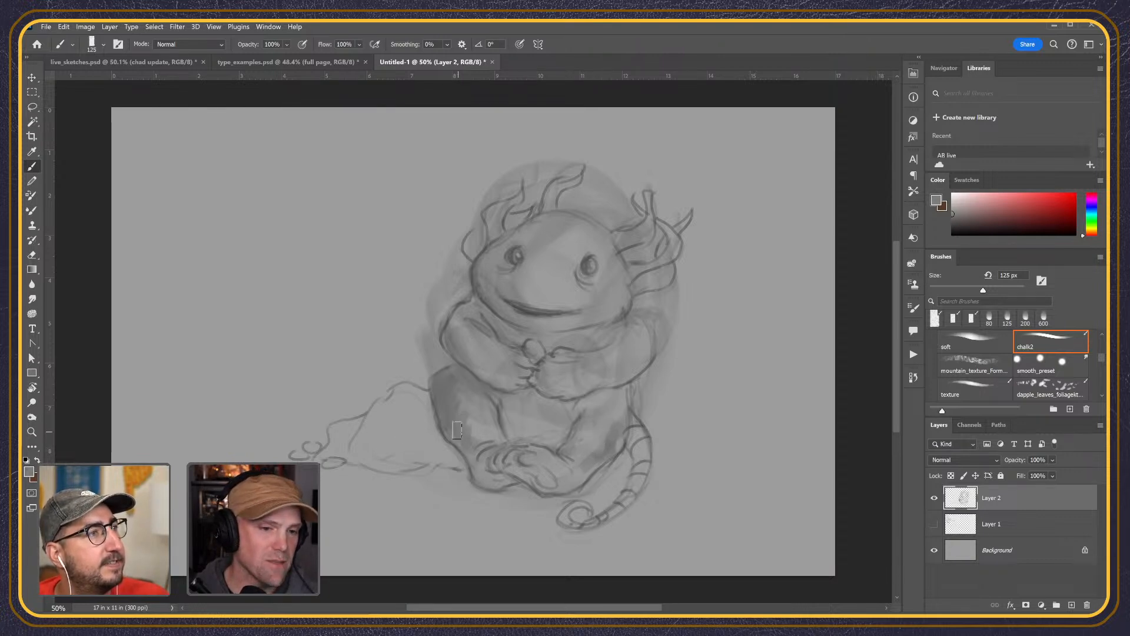
{"action": "left_click", "coordinate": [952, 226]}
{"action": "mouse_move", "coordinate": [529, 478]}
{"action": "left_mouse_down"}
{"action": "mouse_move", "coordinate": [555, 488]}
{"action": "mouse_move", "coordinate": [542, 488]}
{"action": "mouse_move", "coordinate": [563, 486]}
{"action": "mouse_move", "coordinate": [495, 478]}
{"action": "left_mouse_up"}
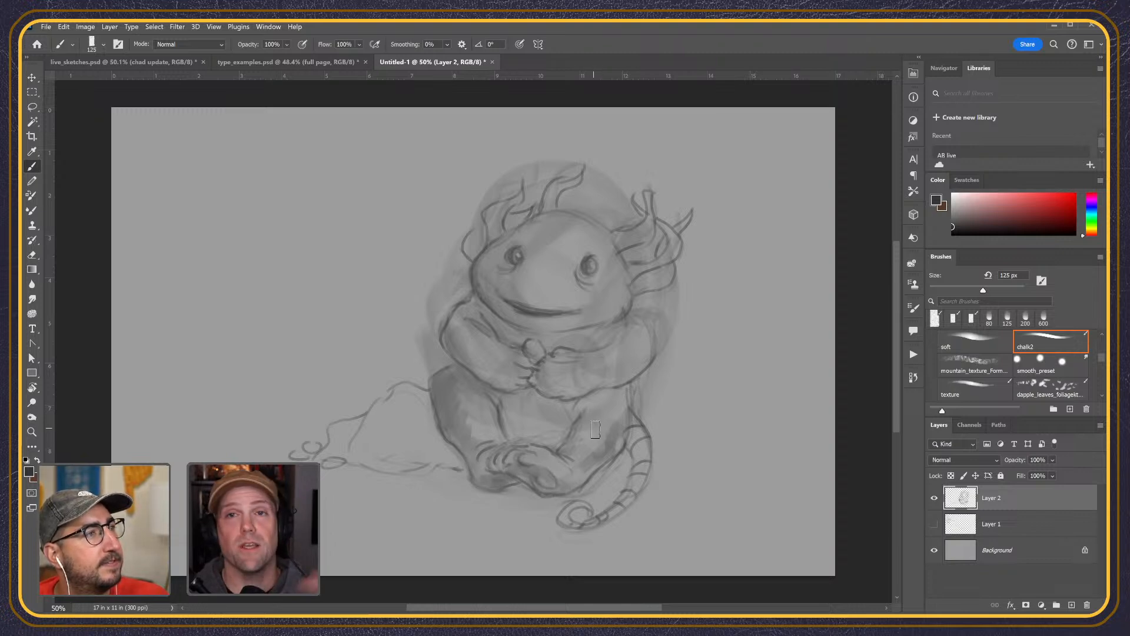
{"action": "mouse_move", "coordinate": [512, 400]}
{"action": "left_mouse_down"}
{"action": "mouse_move", "coordinate": [532, 391]}
{"action": "mouse_move", "coordinate": [566, 414]}
{"action": "left_mouse_up"}
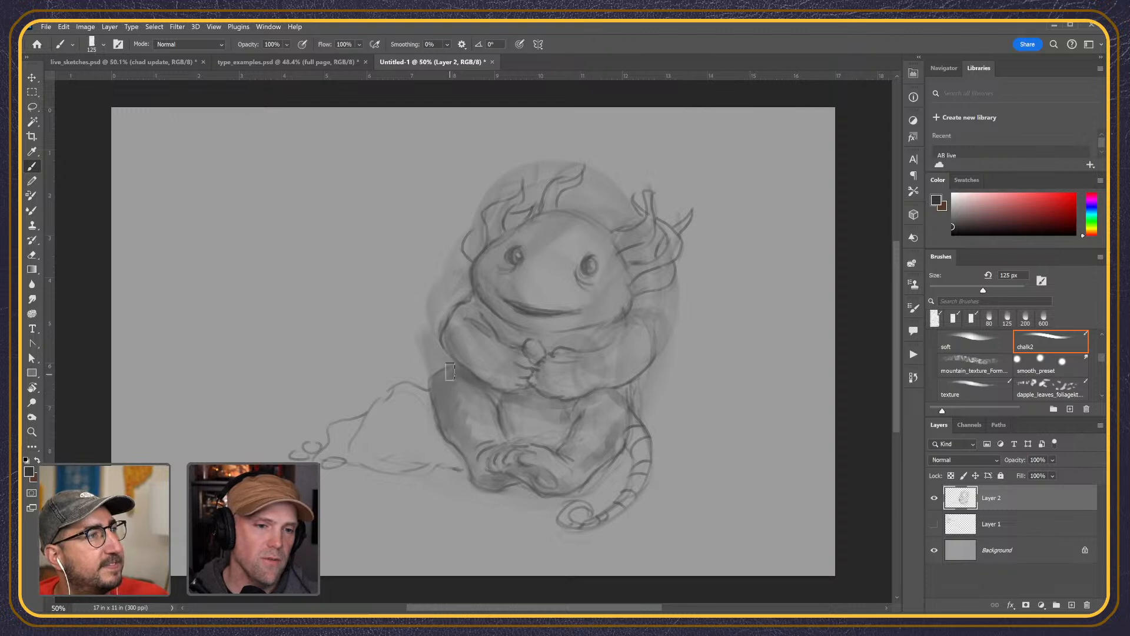
- Deepen the shadow between the left arm and thigh with an 80 px brush, and return the brush to 125 px
{"action": "key", "text": "bracketleft"}
{"action": "key", "text": "bracketleft"}
{"action": "key", "text": "bracketleft"}
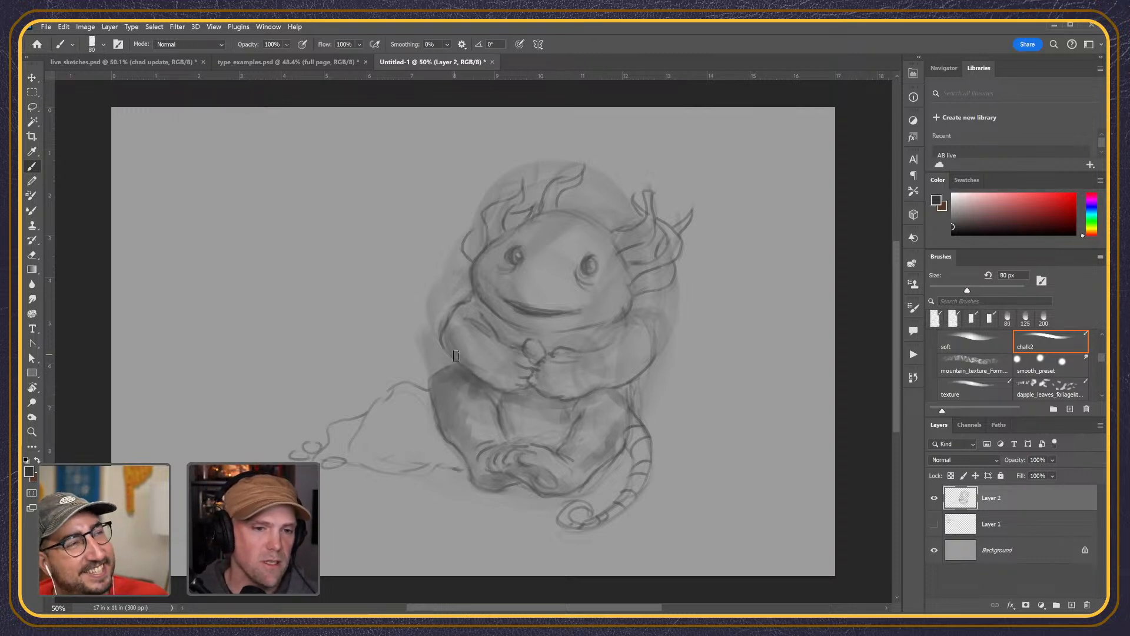
{"action": "key", "text": "bracketright"}
{"action": "key", "text": "bracketright"}
{"action": "key", "text": "bracketright"}
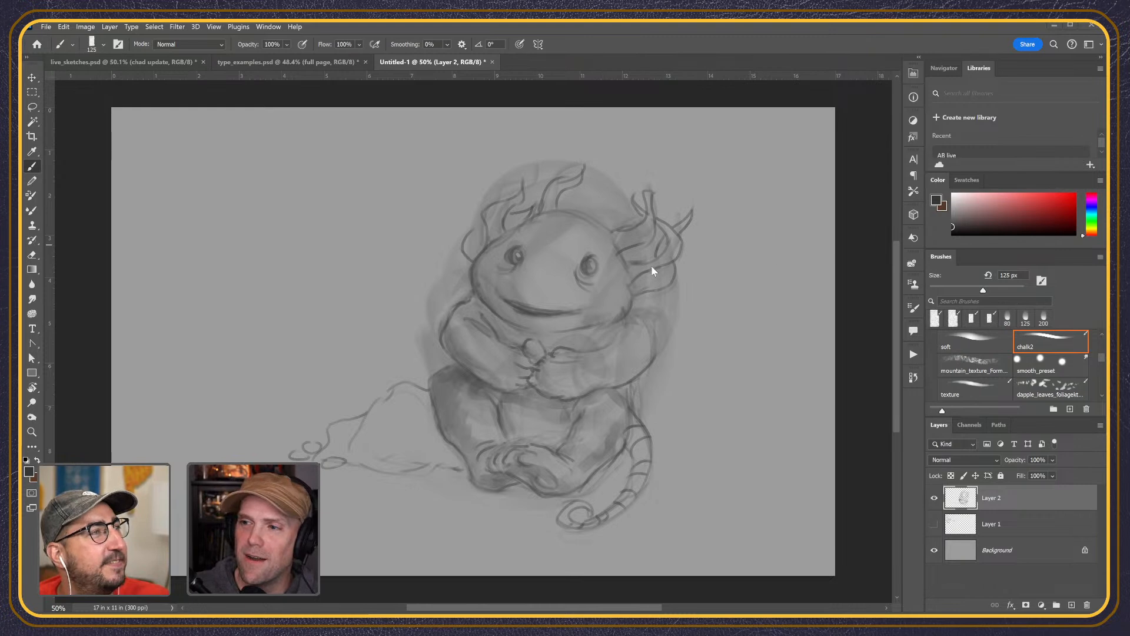
- Paint a small dark nose above the smile, blocking it in at 70 px and refining it at 45 px
{"action": "scroll", "coordinate": [499, 302], "scroll_direction": "up", "scroll_amount": 1}
{"action": "key", "text": "bracketleft"}
{"action": "key", "text": "bracketleft"}
{"action": "key", "text": "bracketleft"}
{"action": "key", "text": "bracketleft"}
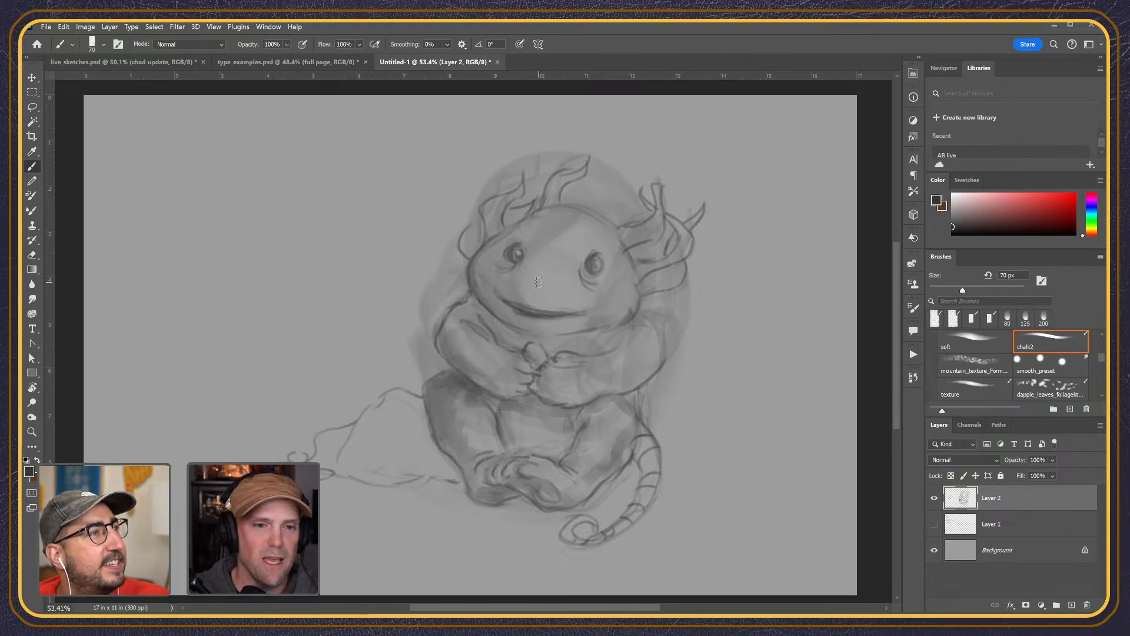
{"action": "left_click", "coordinate": [538, 284]}
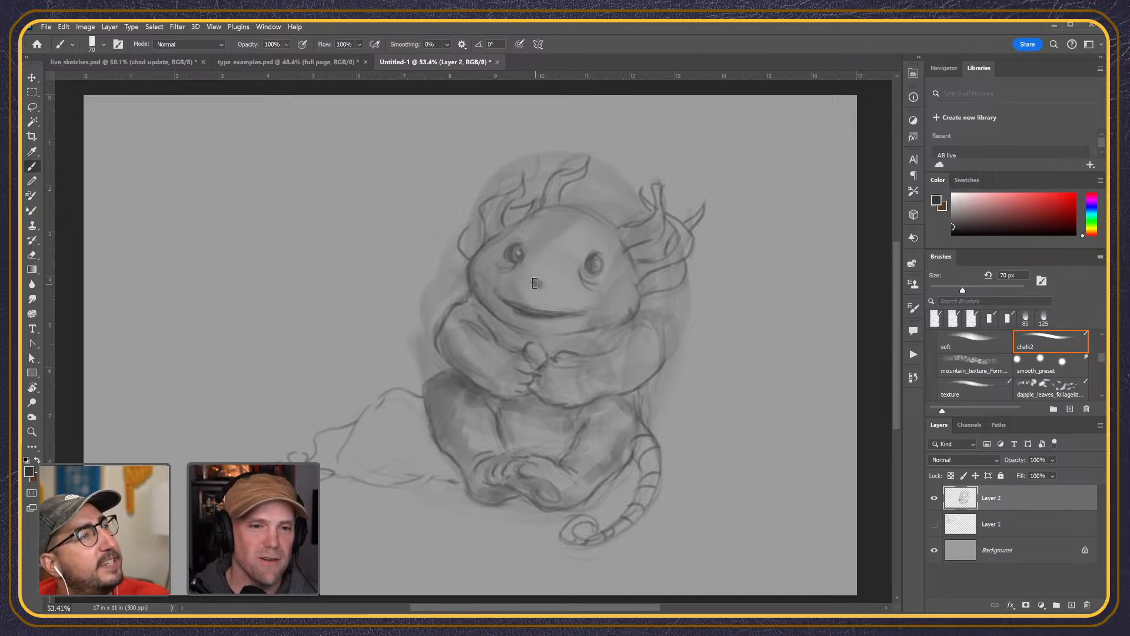
{"action": "key", "text": "bracketleft"}
{"action": "key", "text": "bracketleft"}
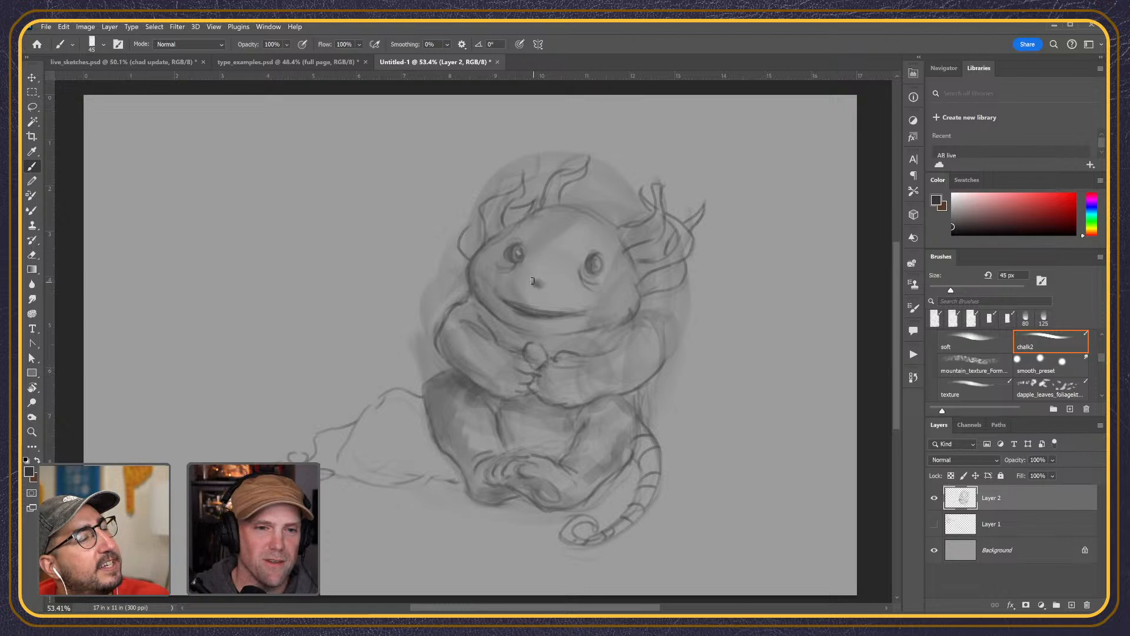
{"action": "left_click_drag", "start_coordinate": [534, 283], "coordinate": [542, 285]}
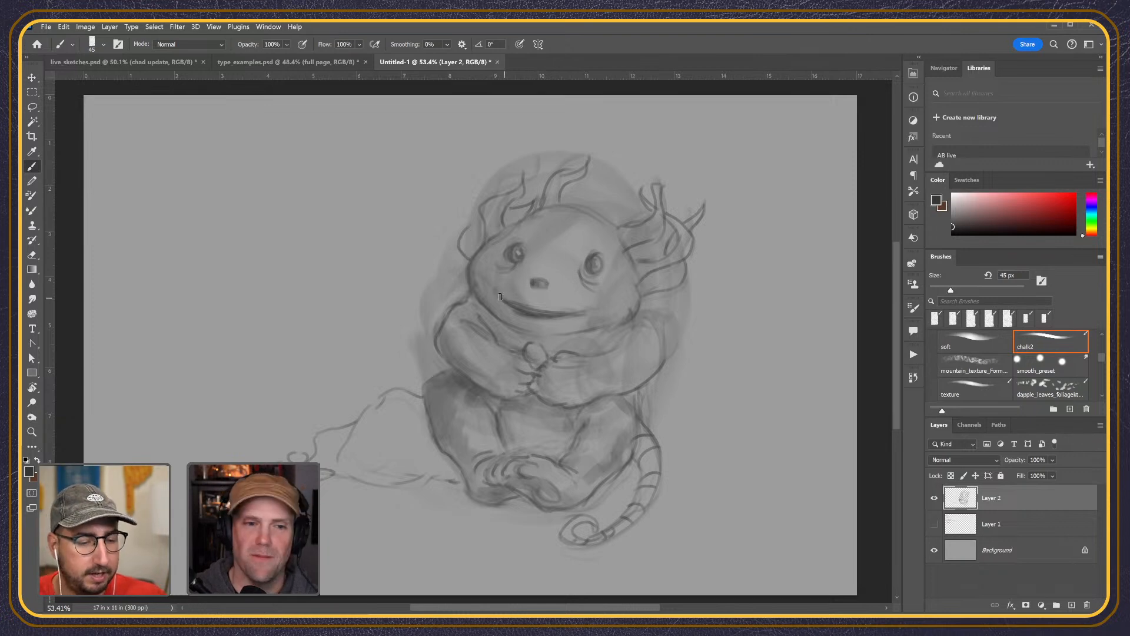
- Enlarge the chalk brush to 600 px and lay a broad gray tone over the creature's head
{"action": "key", "text": "bracketright"}
{"action": "key", "text": "bracketright"}
{"action": "key", "text": "bracketright"}
{"action": "key", "text": "bracketright"}
{"action": "key", "text": "bracketright"}
{"action": "key", "text": "bracketright"}
{"action": "key", "text": "bracketright"}
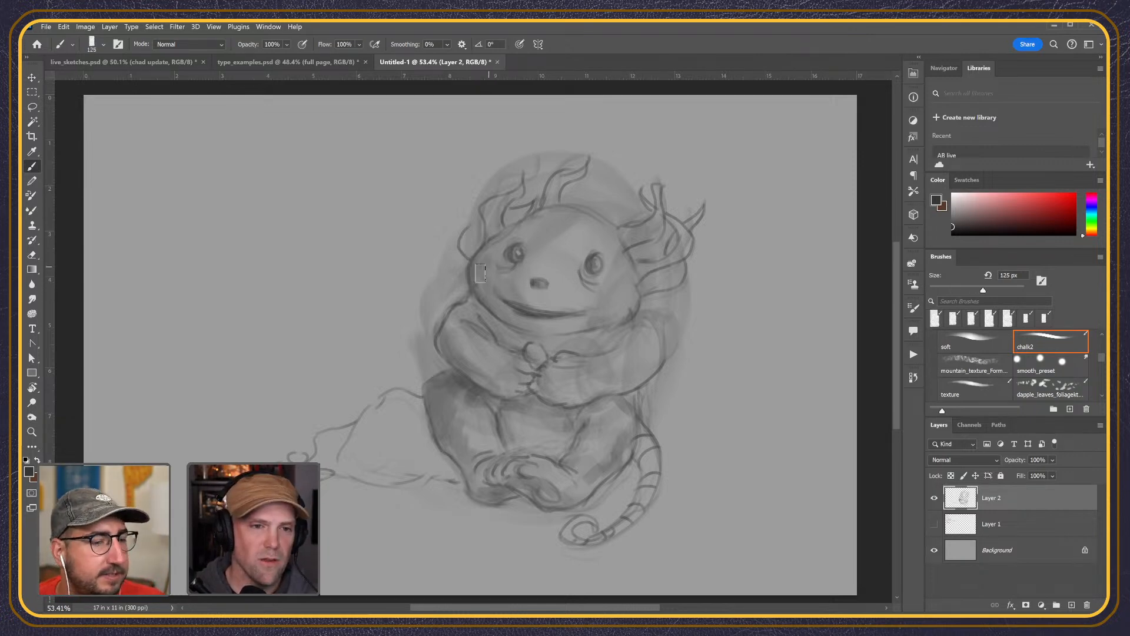
{"action": "key", "text": "bracketright"}
{"action": "key", "text": "bracketright"}
{"action": "key", "text": "bracketright"}
{"action": "key", "text": "bracketright"}
{"action": "key", "text": "bracketright"}
{"action": "key", "text": "bracketright"}
{"action": "key", "text": "bracketright"}
{"action": "key", "text": "bracketright"}
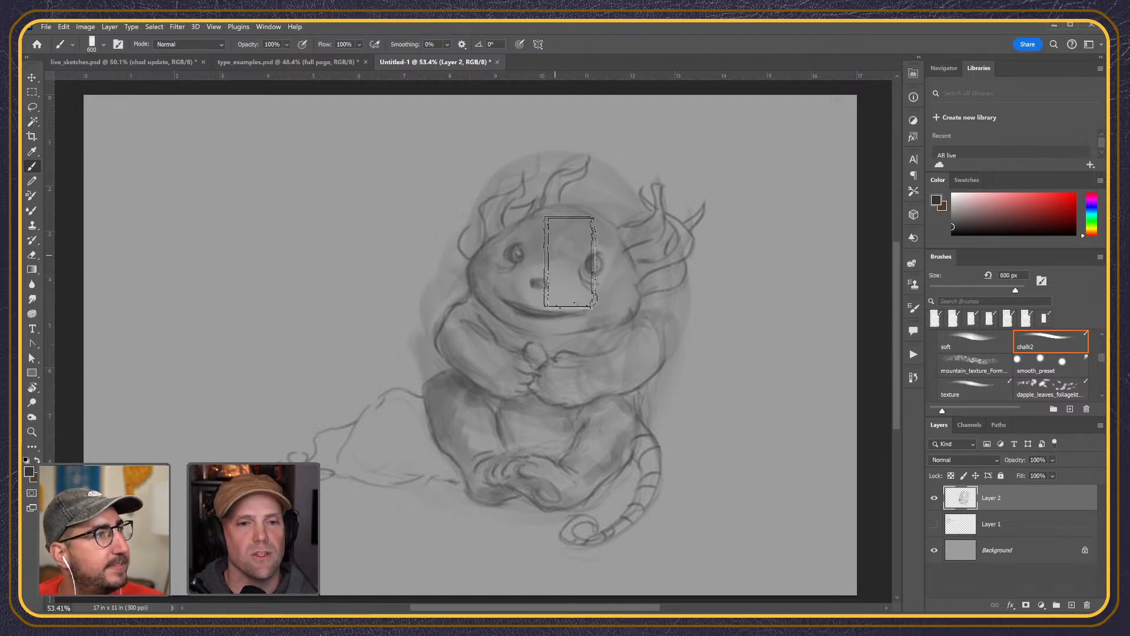
- Reduce the chalk brush to 80 px and refine the gray shading across the forehead and cheeks
{"action": "key", "text": "bracketleft"}
{"action": "key", "text": "bracketleft"}
{"action": "key", "text": "bracketleft"}
{"action": "key", "text": "bracketleft"}
{"action": "key", "text": "bracketleft"}
{"action": "key", "text": "bracketleft"}
{"action": "key", "text": "bracketleft"}
{"action": "key", "text": "bracketleft"}
{"action": "key", "text": "bracketleft"}
{"action": "key", "text": "bracketleft"}
{"action": "key", "text": "bracketleft"}
{"action": "key", "text": "bracketleft"}
{"action": "key", "text": "bracketleft"}
{"action": "key", "text": "bracketleft"}
{"action": "key", "text": "bracketleft"}
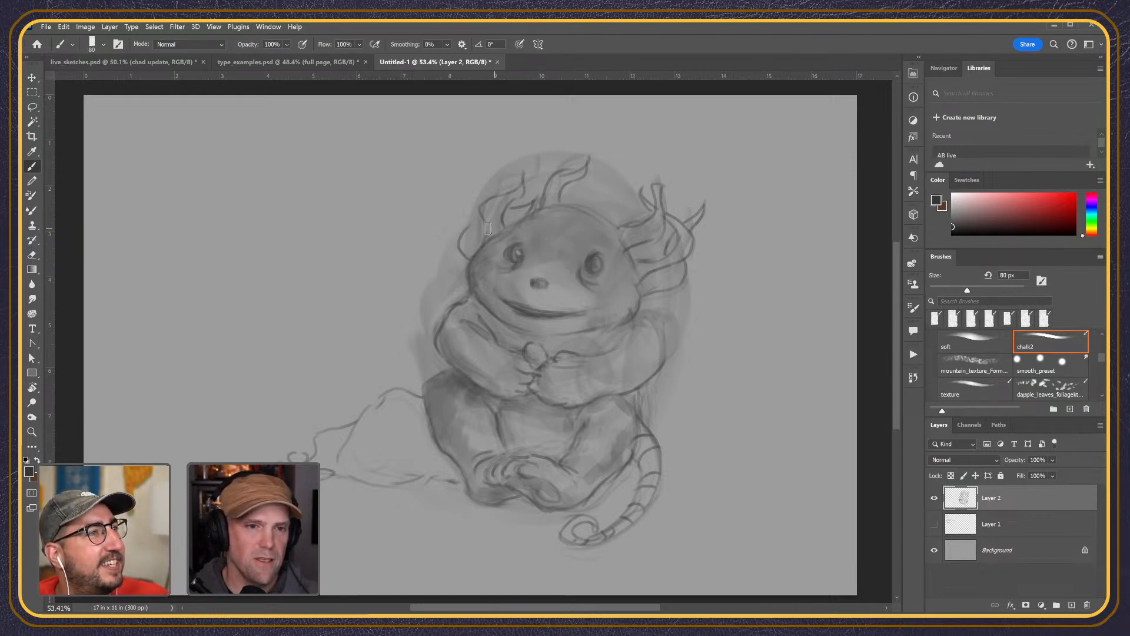
- Enlarge the brush to 200 px and clean away the gray halo behind the head and the left side of the body
{"action": "key", "text": "bracketright"}
{"action": "key", "text": "bracketright"}
{"action": "key", "text": "bracketright"}
{"action": "key", "text": "bracketright"}
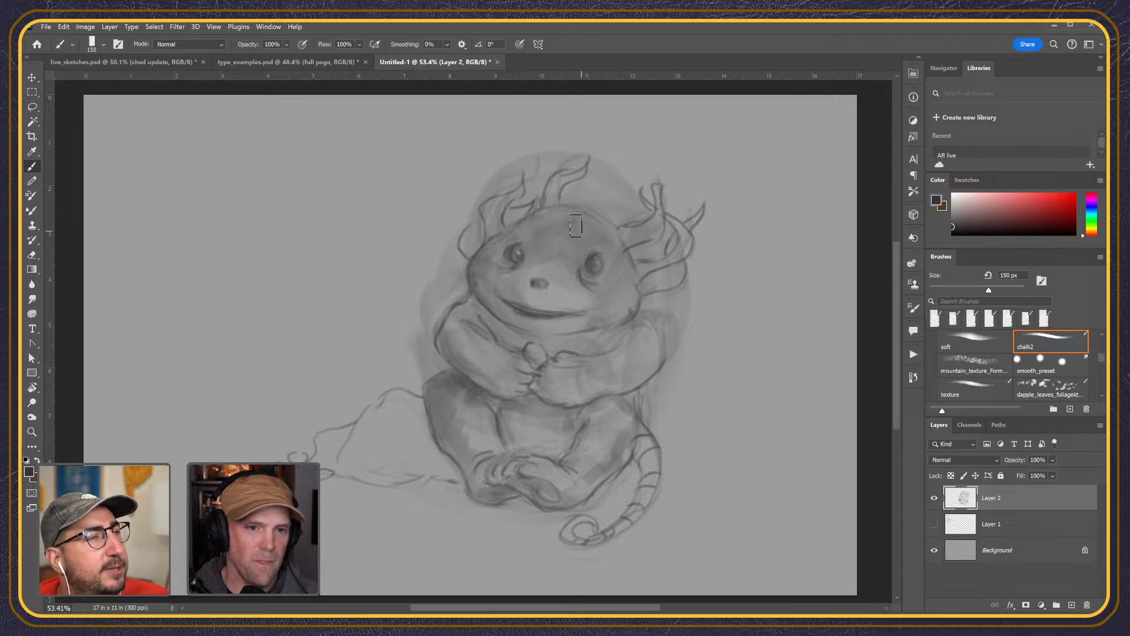
{"action": "key", "text": "bracketright"}
{"action": "key", "text": "bracketright"}
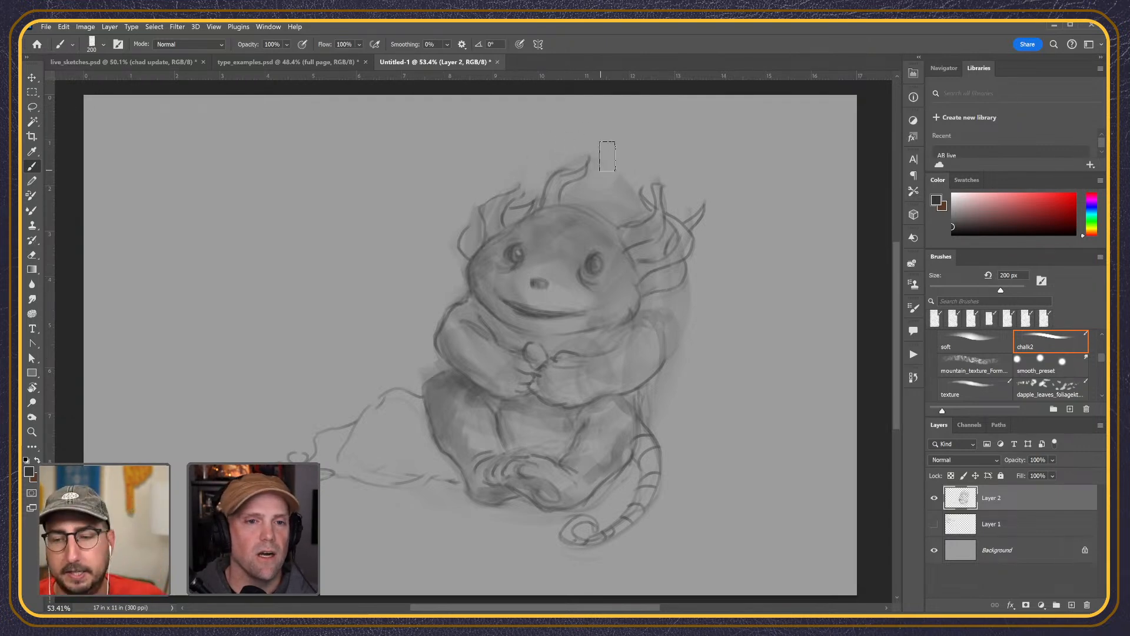
- Clear the remaining halo behind the gills, and refine the right shoulder and arm outline with a 40 px brush
{"action": "key", "text": "bracketleft"}
{"action": "key", "text": "bracketleft"}
{"action": "key", "text": "bracketleft"}
{"action": "key", "text": "bracketleft"}
{"action": "key", "text": "bracketleft"}
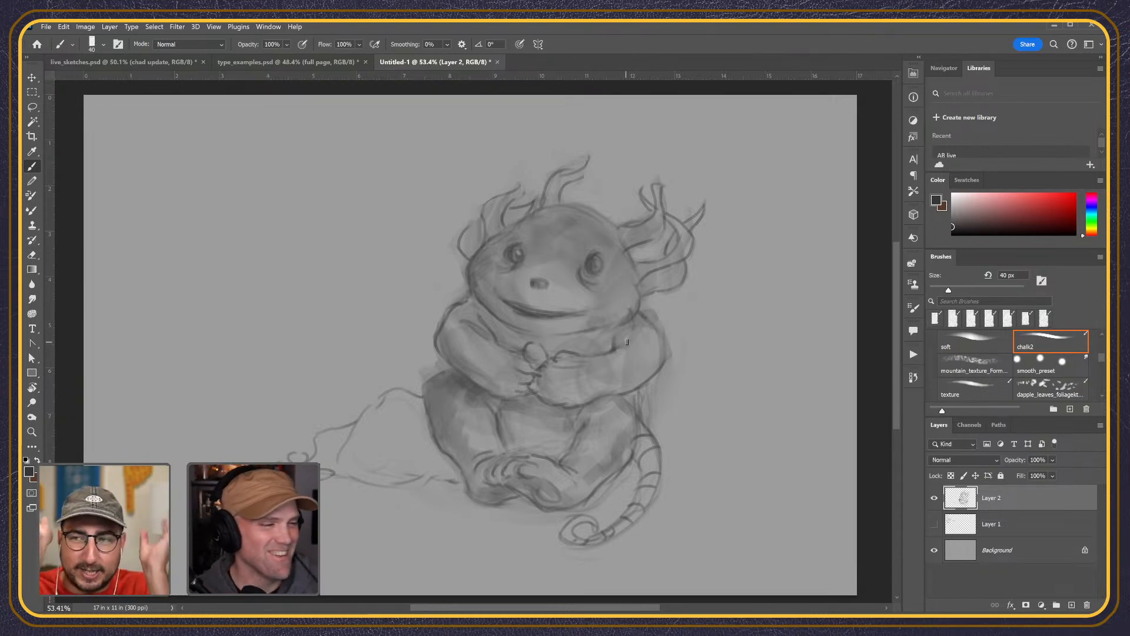
- Enlarge the brush to 250 px, undo the dark dab on the forehead, and smooth the head with a gray sampled from it
{"action": "key", "text": "bracketright"}
{"action": "key", "text": "bracketright"}
{"action": "key", "text": "bracketright"}
{"action": "key", "text": "bracketleft"}
{"action": "key", "text": "bracketright"}
{"action": "key", "text": "bracketright"}
{"action": "key", "text": "bracketright"}
{"action": "key", "text": "bracketright"}
{"action": "key", "text": "bracketright"}
{"action": "key", "text": "bracketright"}
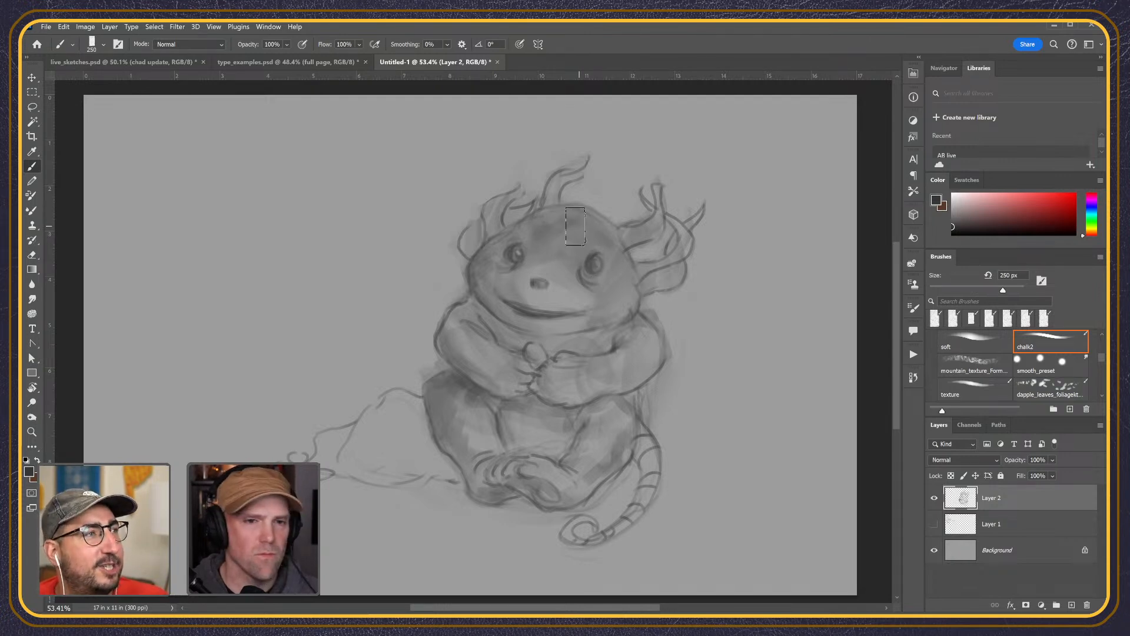
{"action": "left_click", "coordinate": [569, 241]}
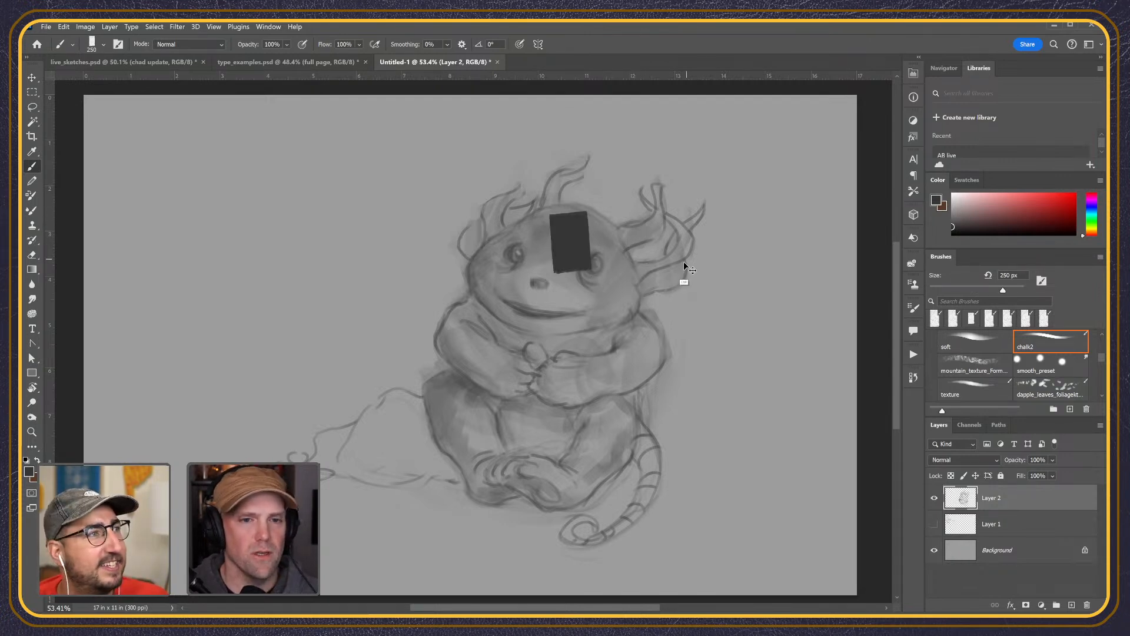
{"action": "key", "text": "ctrl+z"}
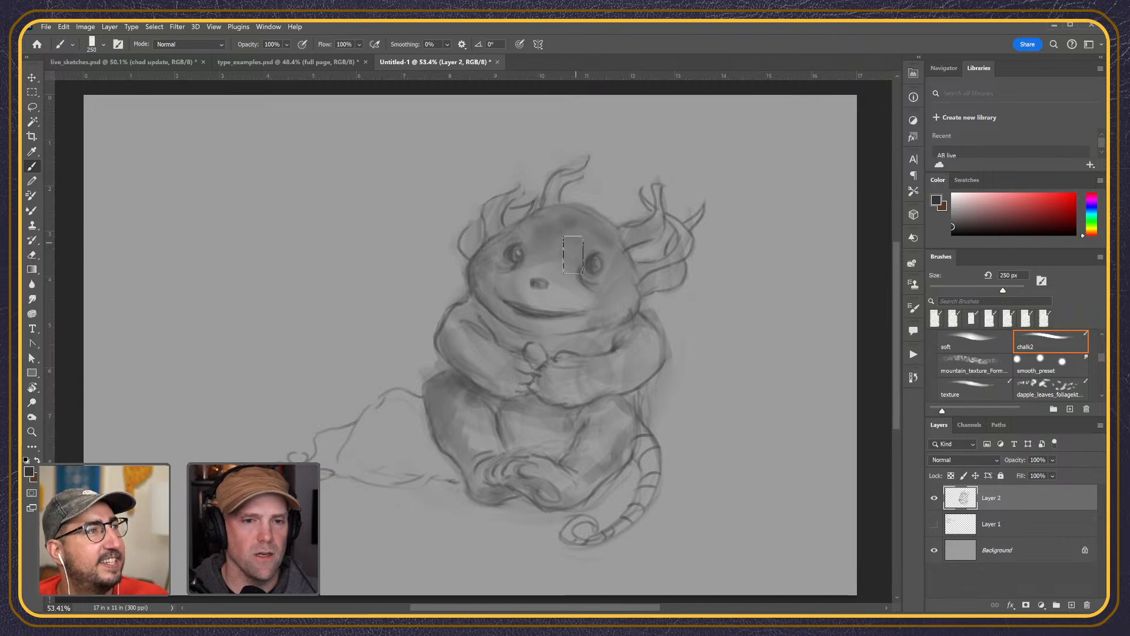
{"action": "left_click", "coordinate": [559, 238], "text": "alt"}
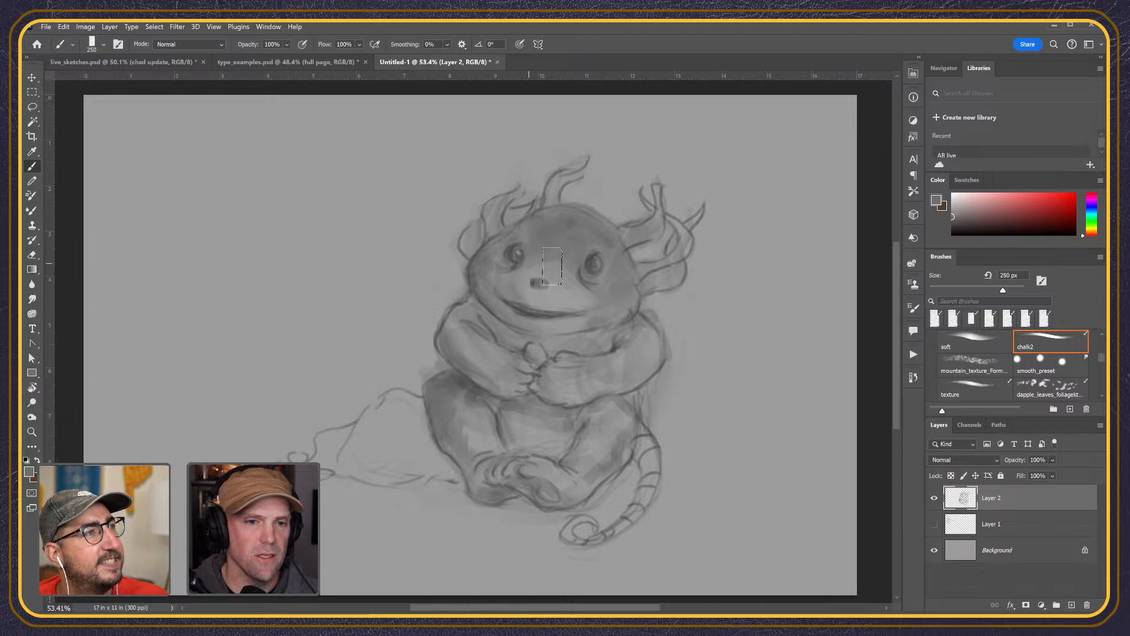
- Reduce the brush to 125 px and shade the thighs, belly and feet with grays sampled from the left leg
{"action": "key", "text": "bracketleft"}
{"action": "key", "text": "bracketleft"}
{"action": "key", "text": "bracketleft"}
{"action": "key", "text": "bracketleft"}
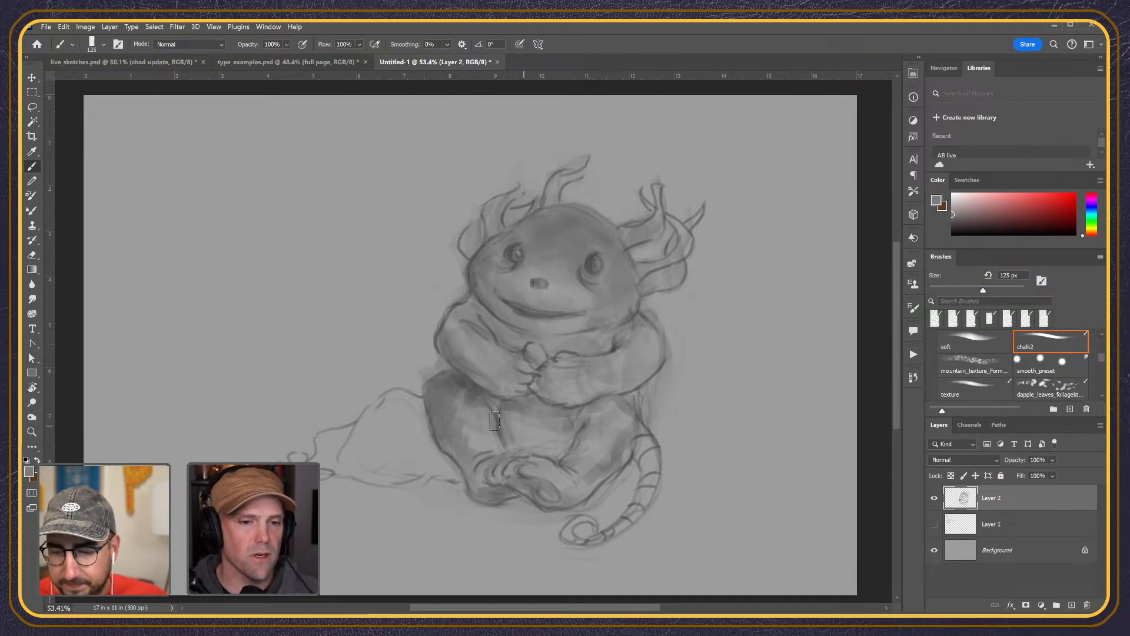
{"action": "left_click", "coordinate": [481, 435], "text": "alt"}
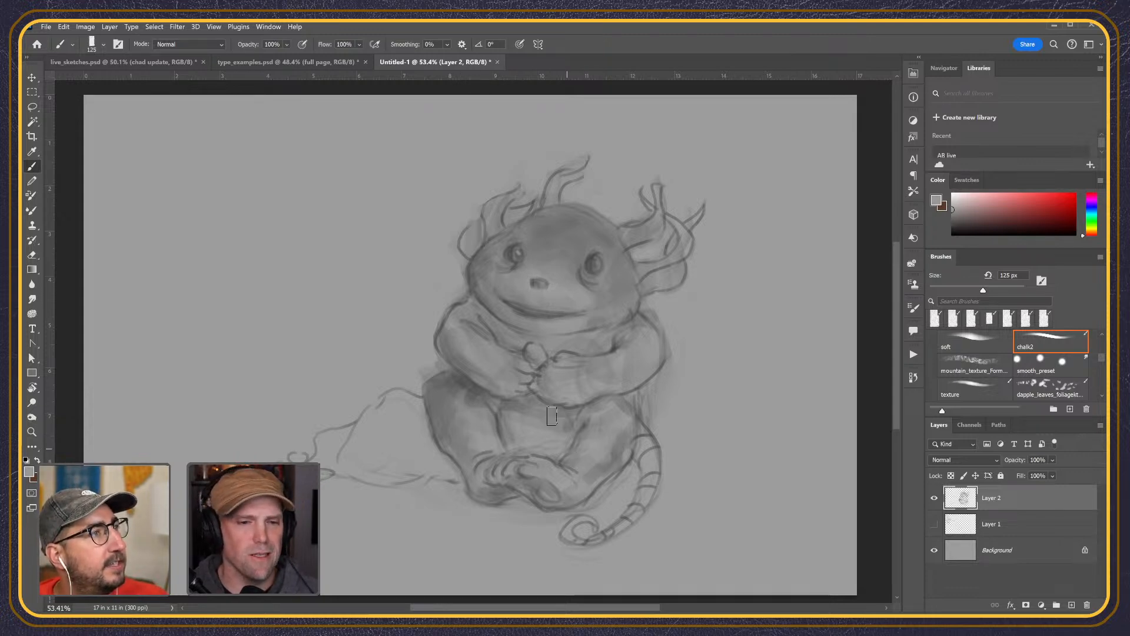
{"action": "left_click", "coordinate": [486, 385], "text": "alt"}
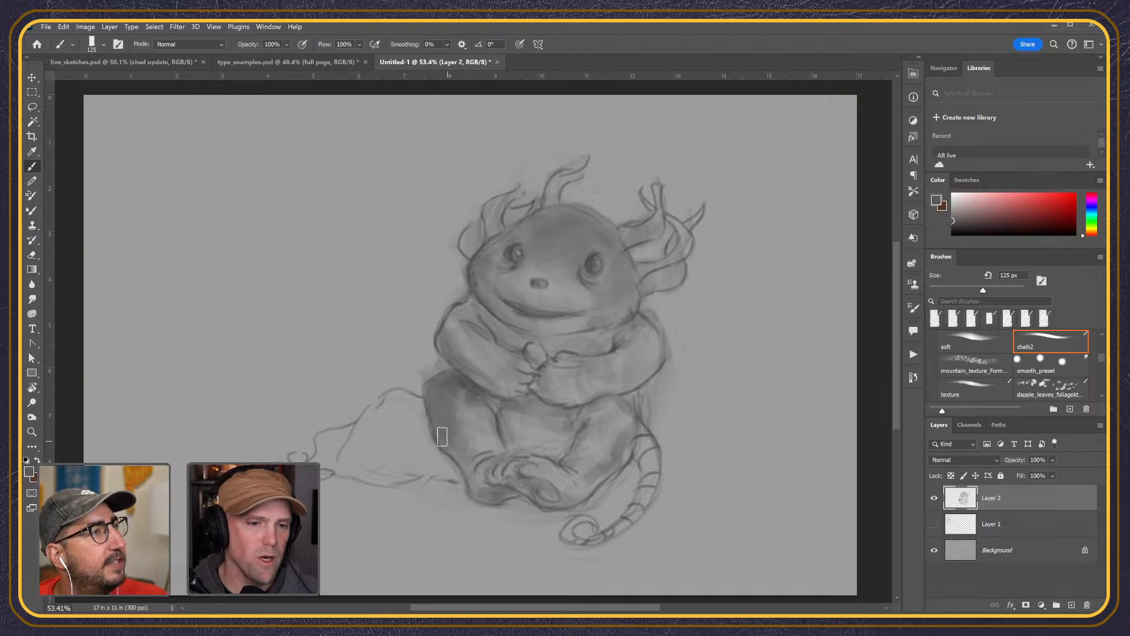
{"action": "left_click_drag", "start_coordinate": [540, 494], "coordinate": [579, 498]}
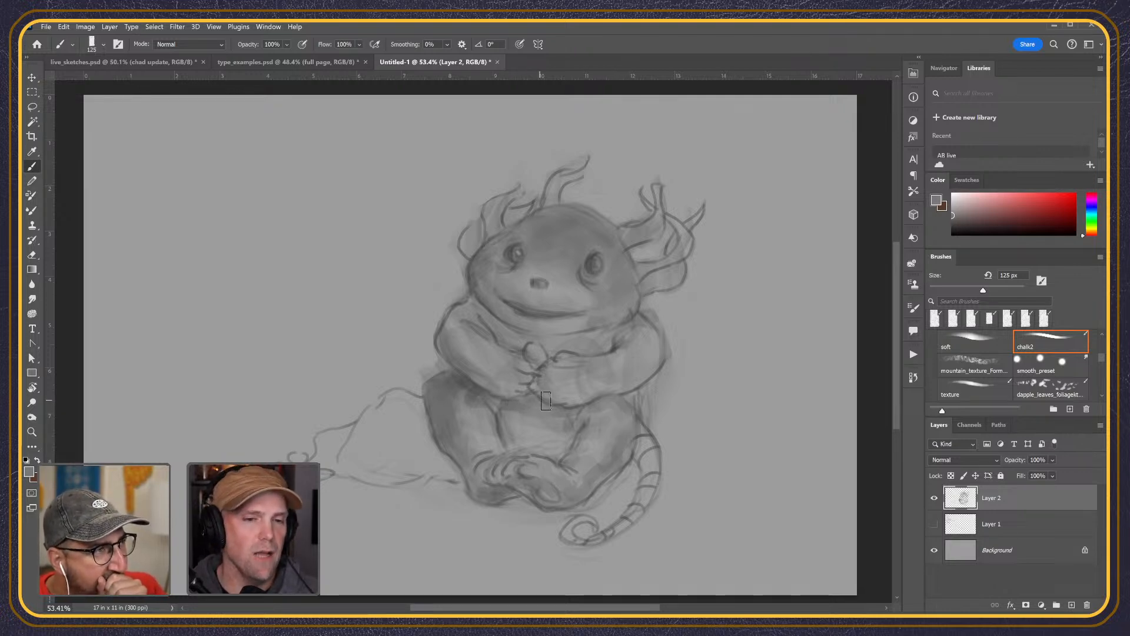
- Smooth the right forearm with a 175 px brush, and sample the background gray to clean the edge beside the right shoulder
{"action": "key", "text": "bracketright"}
{"action": "key", "text": "bracketright"}
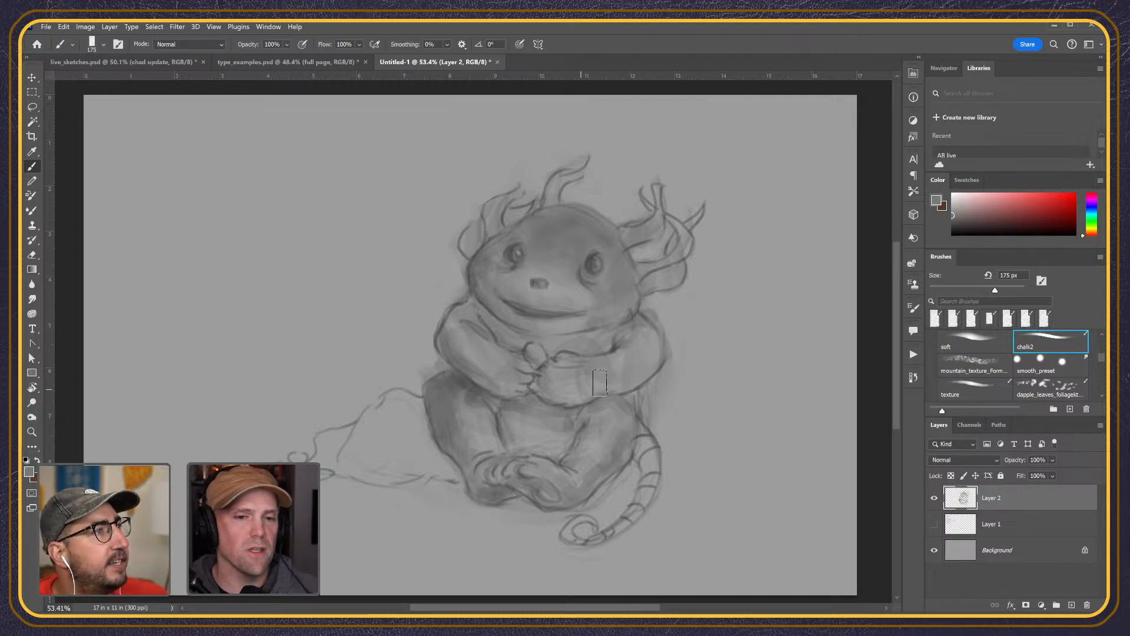
{"action": "left_click", "coordinate": [709, 340], "text": "alt"}
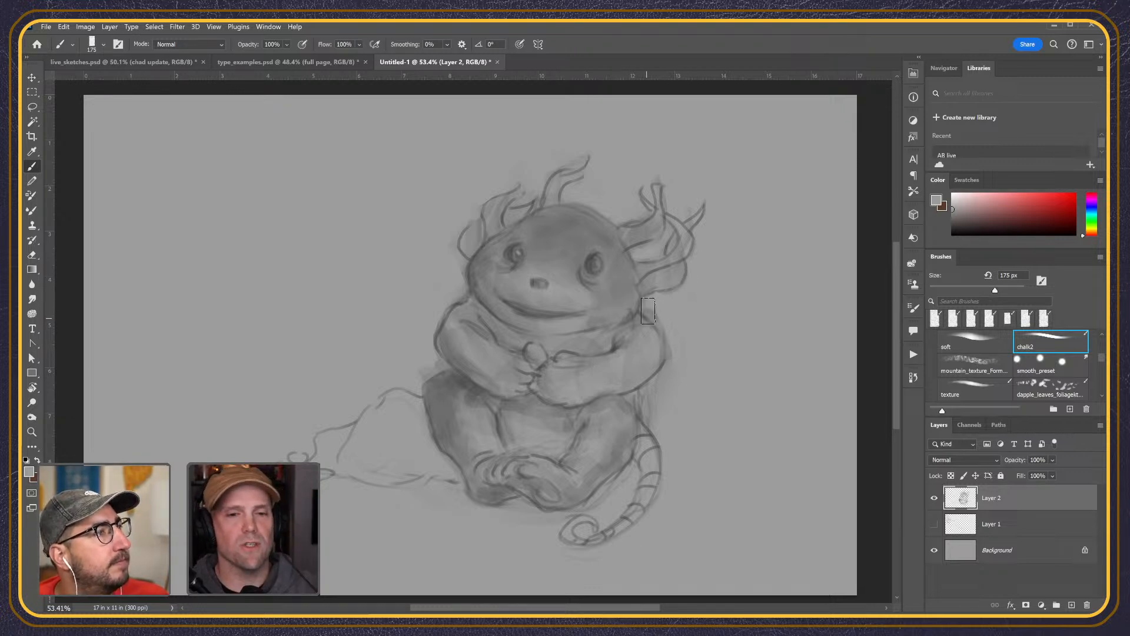
- Sketch a cylinder from two ovals with connecting lines in the empty area beside the creature, using dark gray from the left eye at 35 px
{"action": "key", "text": "bracketleft"}
{"action": "key", "text": "bracketleft"}
{"action": "key", "text": "bracketleft"}
{"action": "key", "text": "bracketleft"}
{"action": "key", "text": "bracketleft"}
{"action": "key", "text": "bracketleft"}
{"action": "left_click", "coordinate": [513, 246], "text": "alt"}
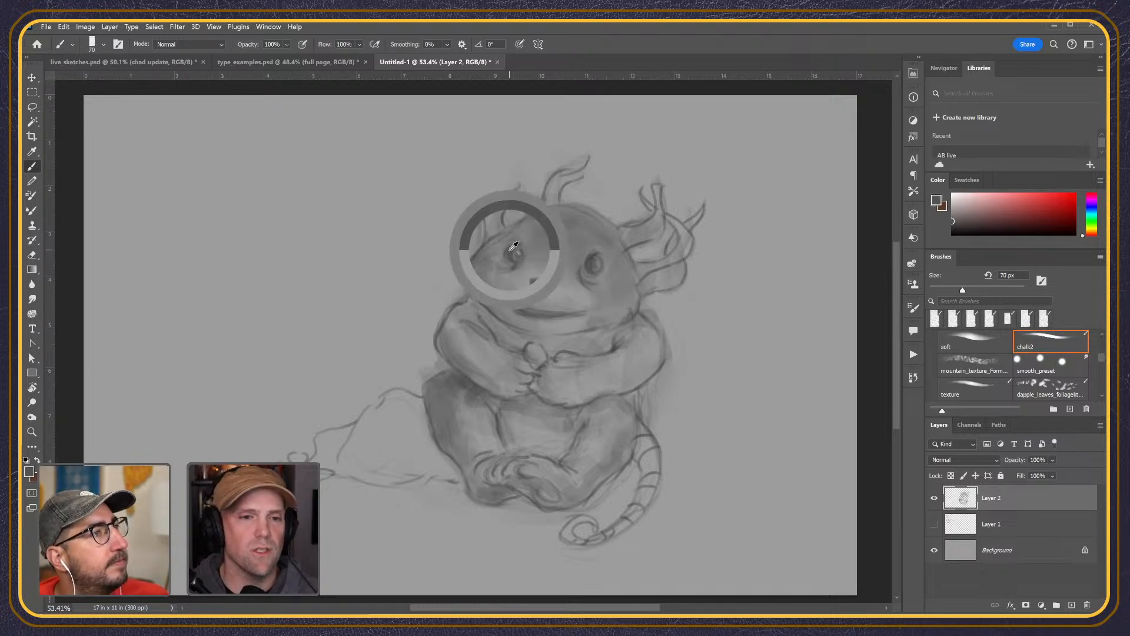
{"action": "key", "text": "bracketright"}
{"action": "mouse_move", "coordinate": [764, 323]}
{"action": "left_mouse_down"}
{"action": "mouse_move", "coordinate": [759, 359]}
{"action": "mouse_move", "coordinate": [760, 327]}
{"action": "mouse_move", "coordinate": [730, 330]}
{"action": "mouse_move", "coordinate": [747, 356]}
{"action": "mouse_move", "coordinate": [814, 369]}
{"action": "mouse_move", "coordinate": [827, 334]}
{"action": "mouse_move", "coordinate": [811, 371]}
{"action": "left_mouse_up"}
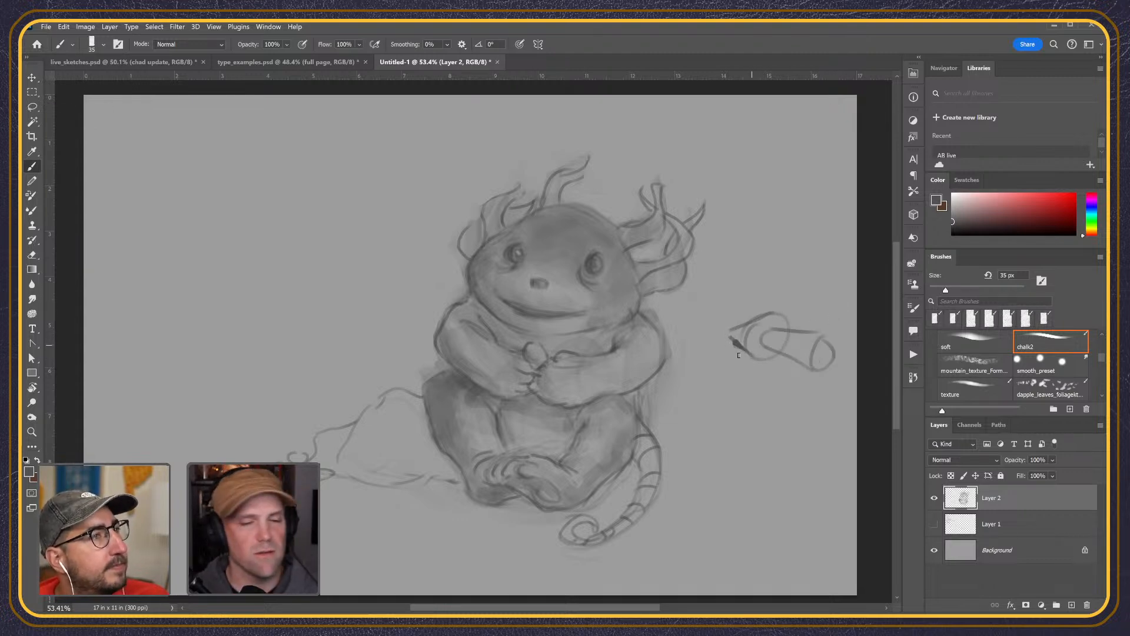
- Pick a light gray and dab small highlights on both eyes and the nose with the 35 px brush
{"action": "left_click_drag", "start_coordinate": [974, 203], "coordinate": [949, 197]}
{"action": "left_click", "coordinate": [595, 264]}
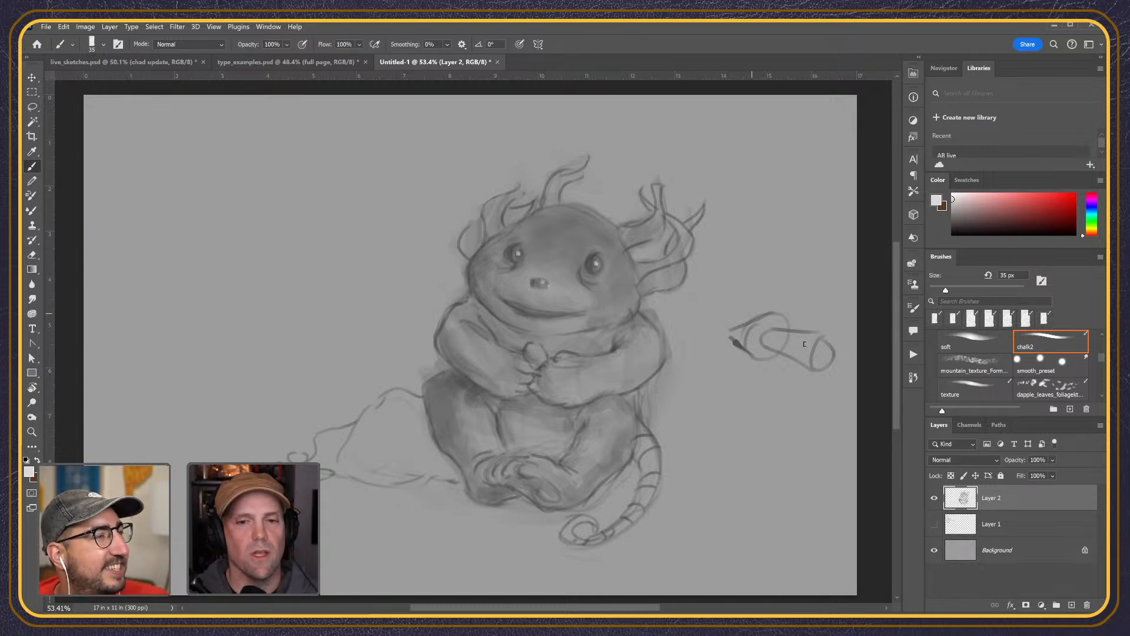
- Sample a dark gray from the right arm, shade its crease at 80 px, and spread the tone over arms and chest at 250 px
{"action": "left_click", "coordinate": [615, 350], "text": "alt"}
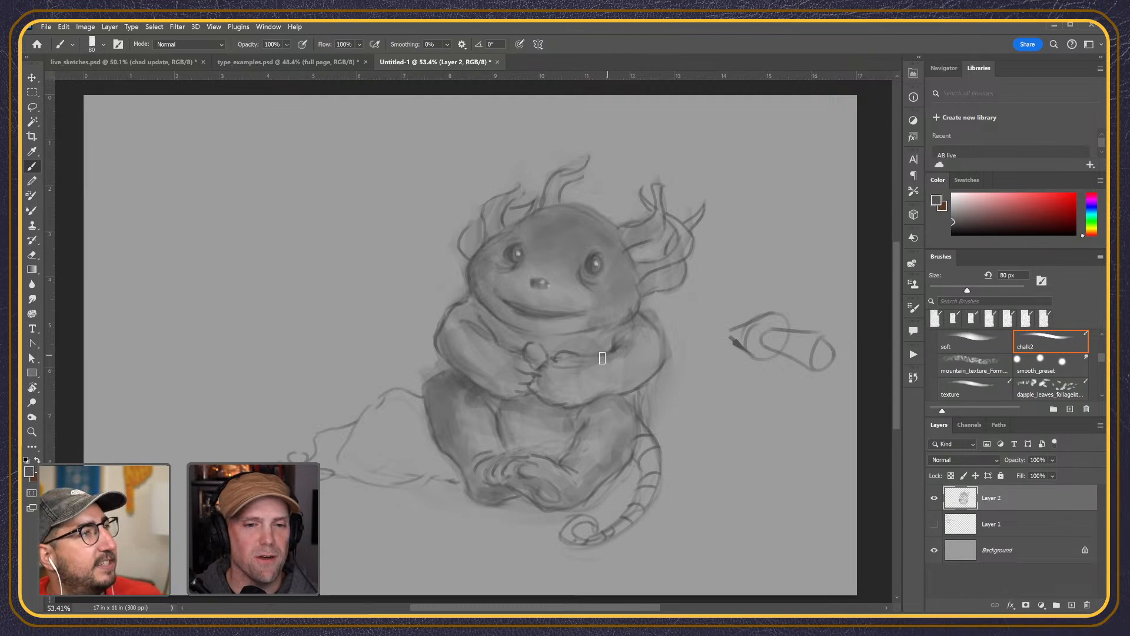
{"action": "key", "text": "bracketright"}
{"action": "key", "text": "bracketright"}
{"action": "key", "text": "bracketright"}
{"action": "key", "text": "bracketright"}
{"action": "key", "text": "bracketright"}
{"action": "key", "text": "bracketright"}
{"action": "key", "text": "bracketright"}
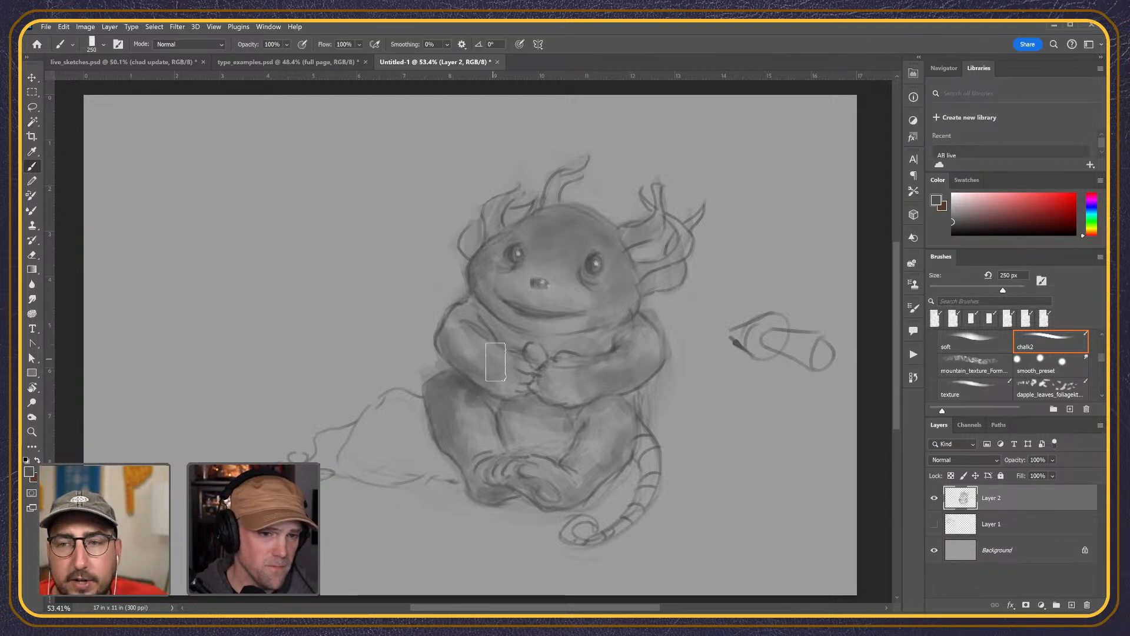
- Reduce the brush to 125 px and model the arms, chest and neck with light and dark grays sampled from the body
{"action": "key", "text": "bracketleft"}
{"action": "key", "text": "bracketleft"}
{"action": "key", "text": "bracketleft"}
{"action": "key", "text": "bracketleft"}
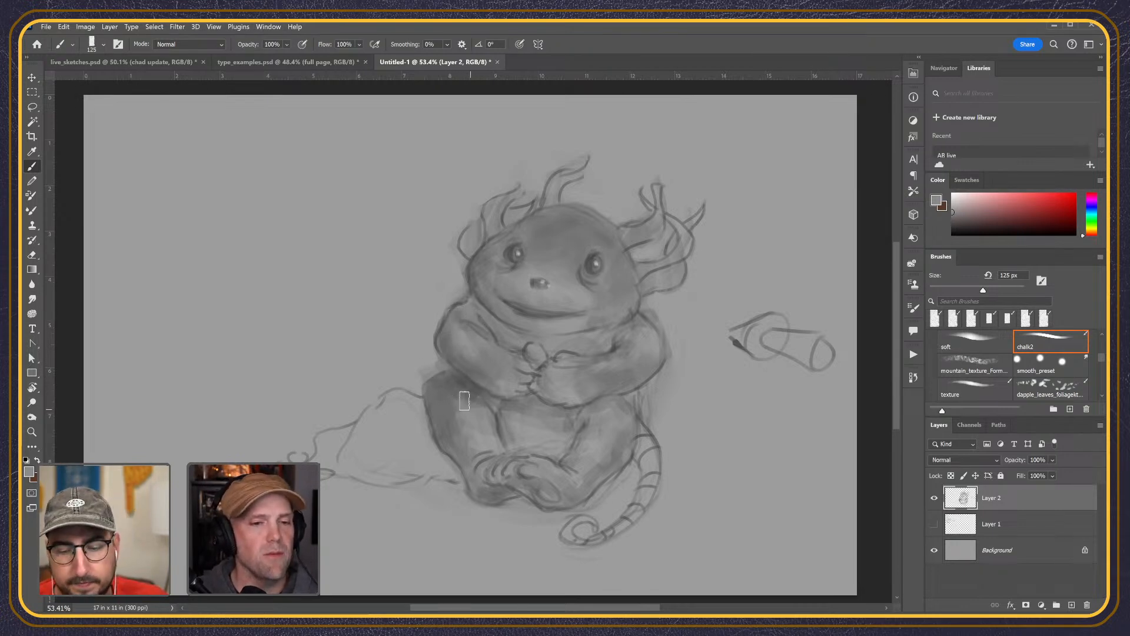
{"action": "left_click", "coordinate": [479, 387], "text": "alt"}
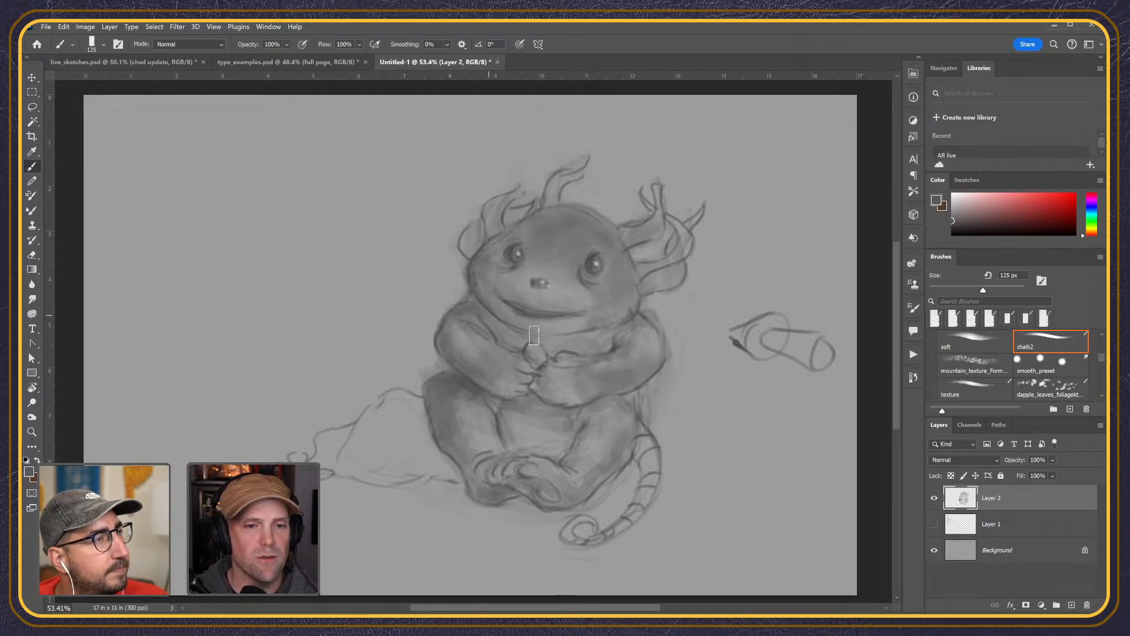
{"action": "left_click", "coordinate": [562, 345], "text": "alt"}
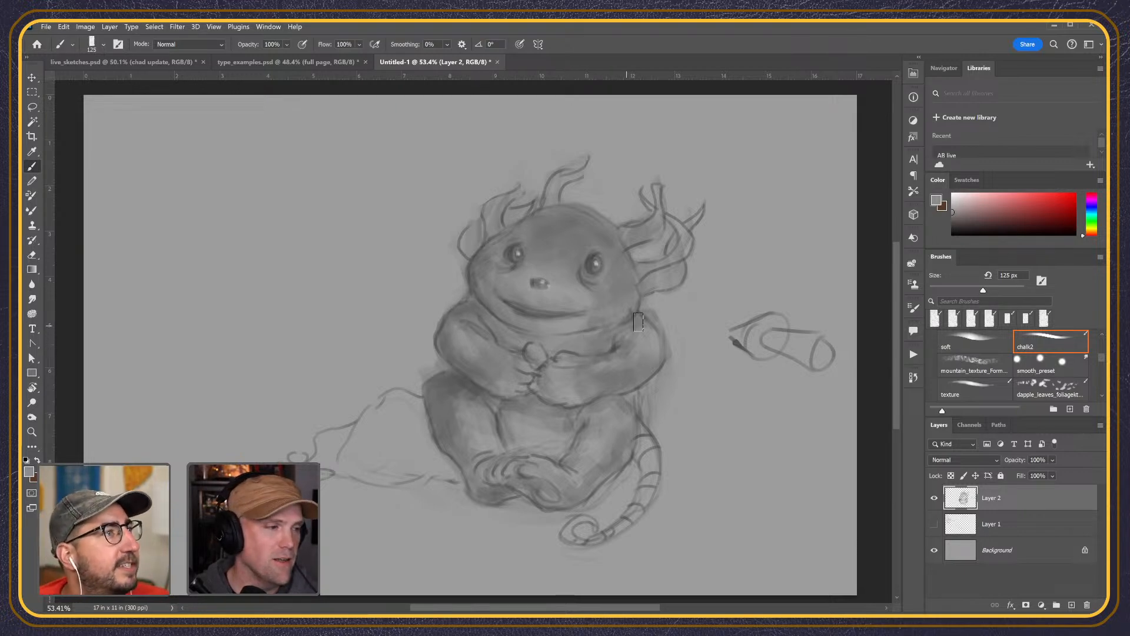
{"action": "left_click", "coordinate": [612, 344], "text": "alt"}
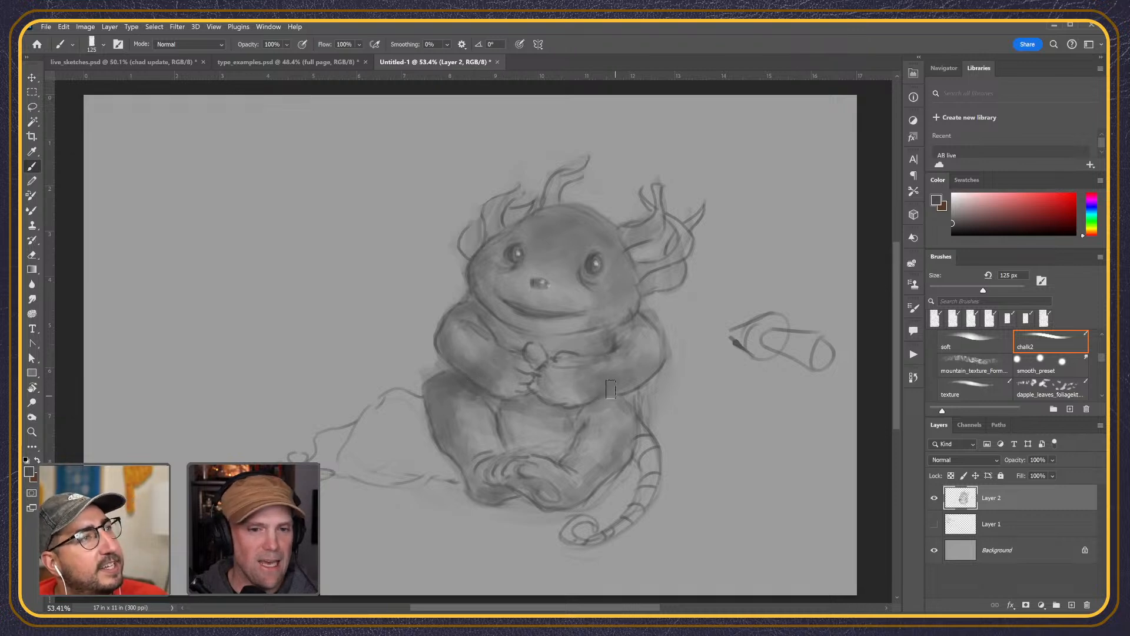
- Darken the smile into an open mouth at 40 px and shape its edges with grays sampled around it
{"action": "key", "text": "bracketleft"}
{"action": "key", "text": "bracketleft"}
{"action": "key", "text": "bracketleft"}
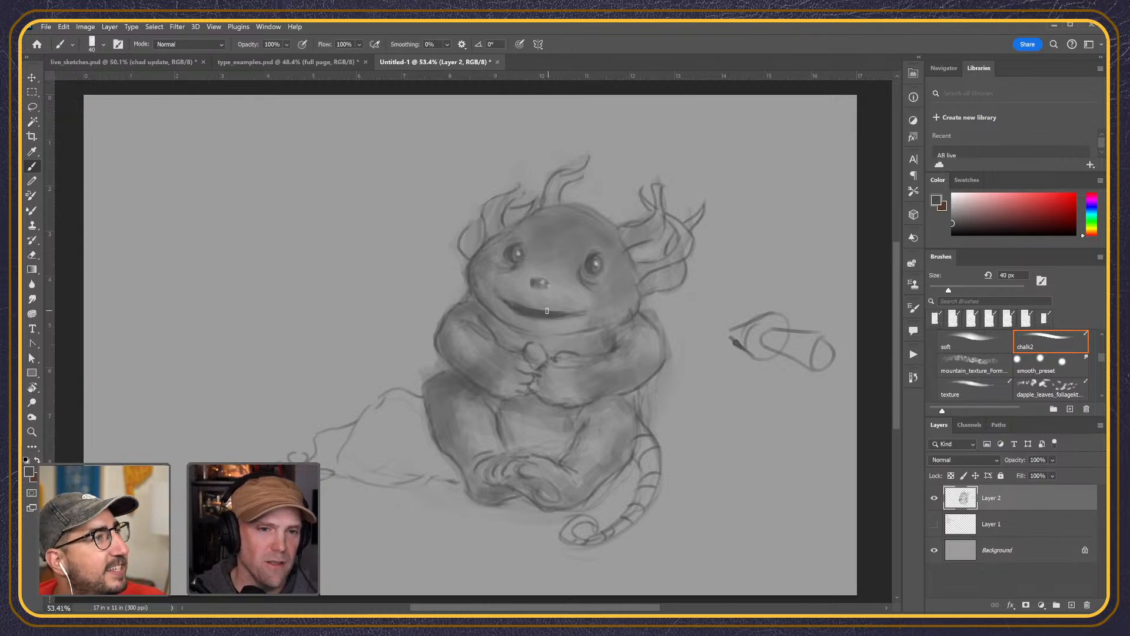
{"action": "left_click", "coordinate": [510, 304], "text": "alt"}
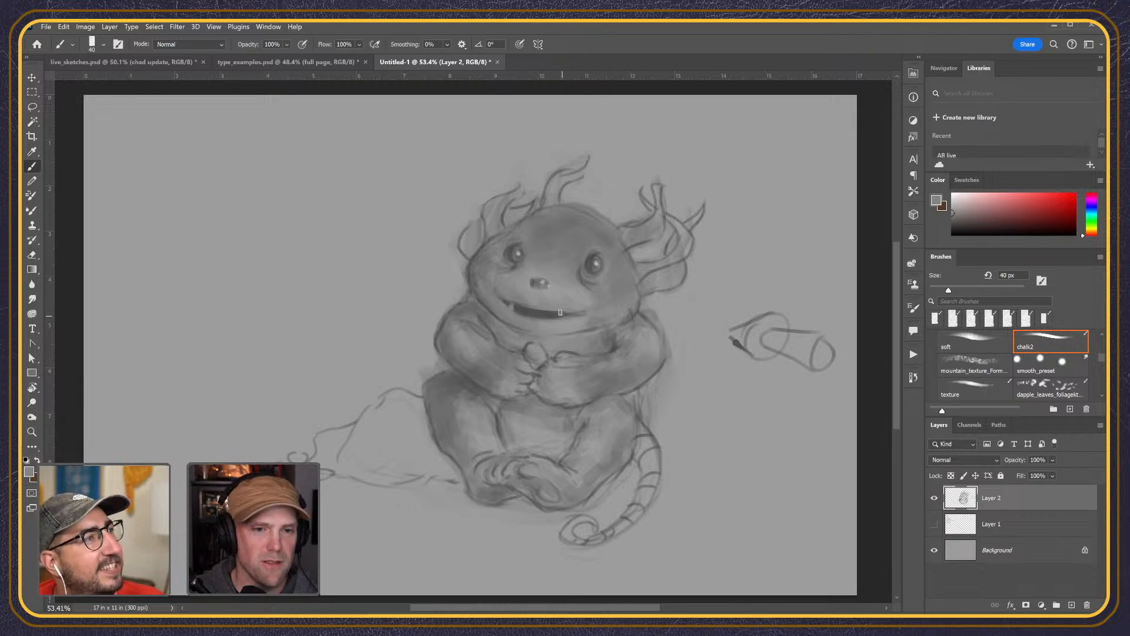
{"action": "left_click", "coordinate": [511, 311], "text": "alt"}
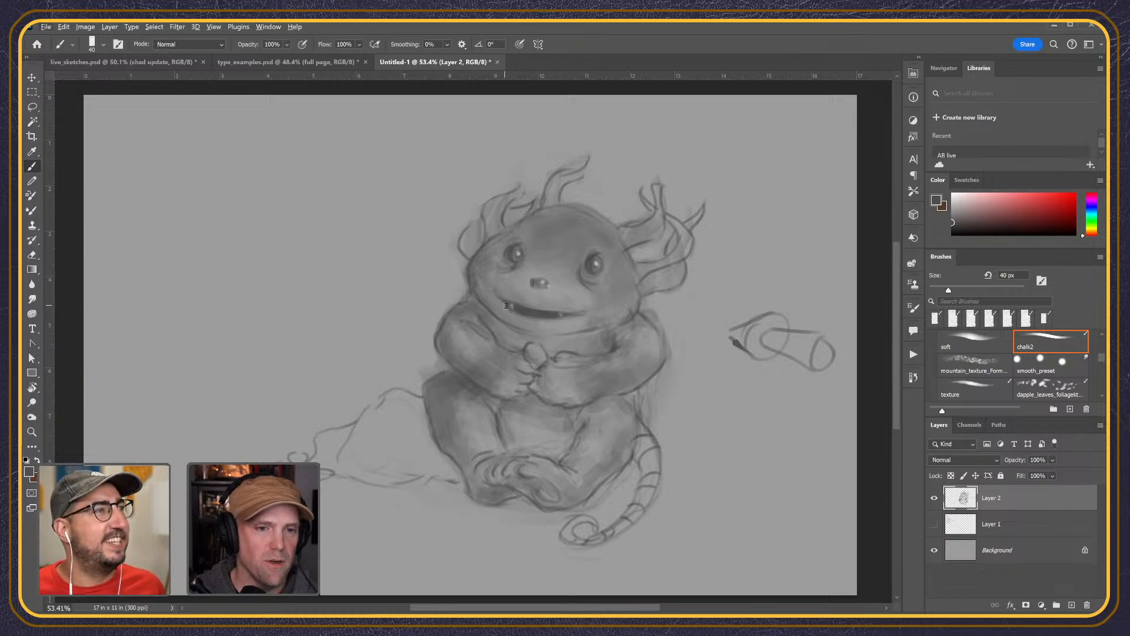
- Paint a small pointed fang at each end of the mouth, alternating grays sampled from the lip and mouth interior
{"action": "left_click", "coordinate": [521, 305], "text": "alt"}
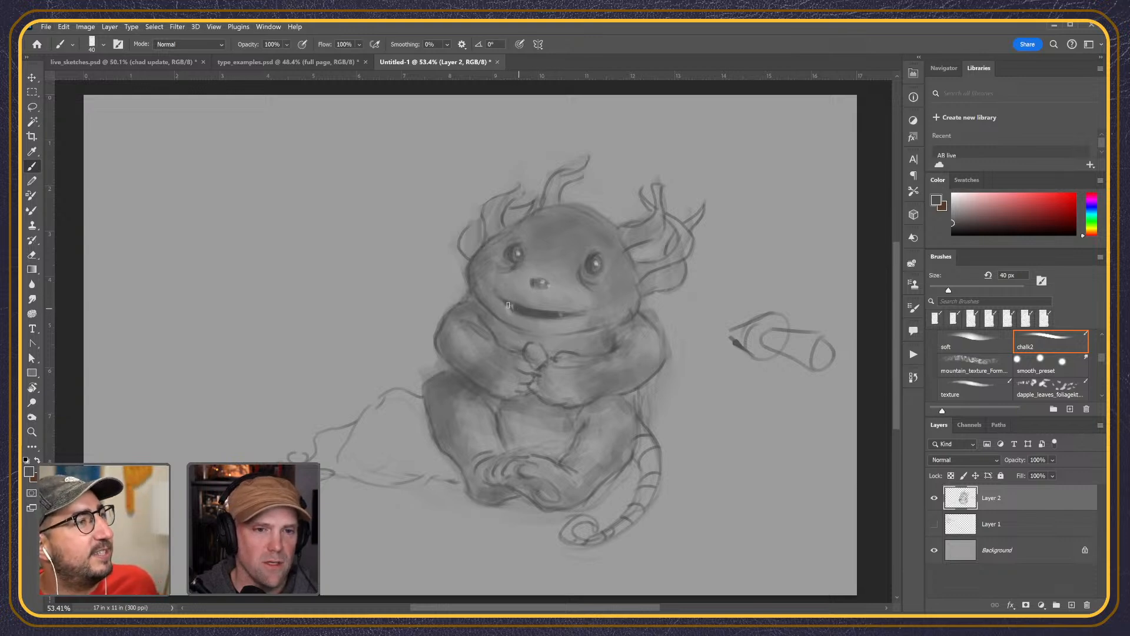
{"action": "left_click", "coordinate": [513, 305], "text": "alt"}
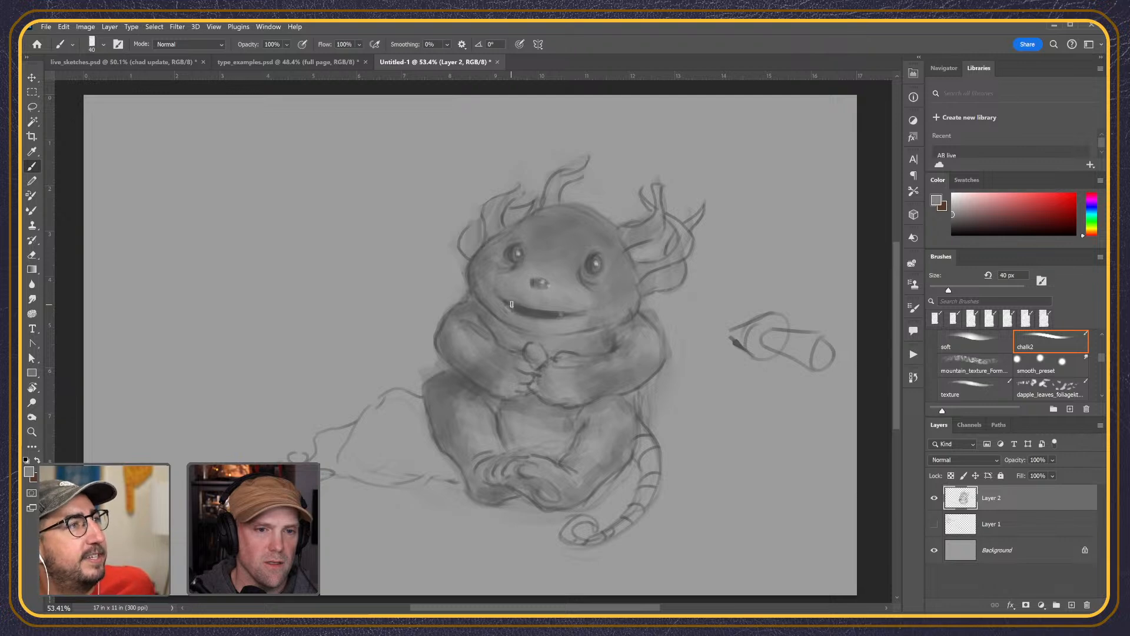
{"action": "left_click", "coordinate": [519, 306], "text": "alt"}
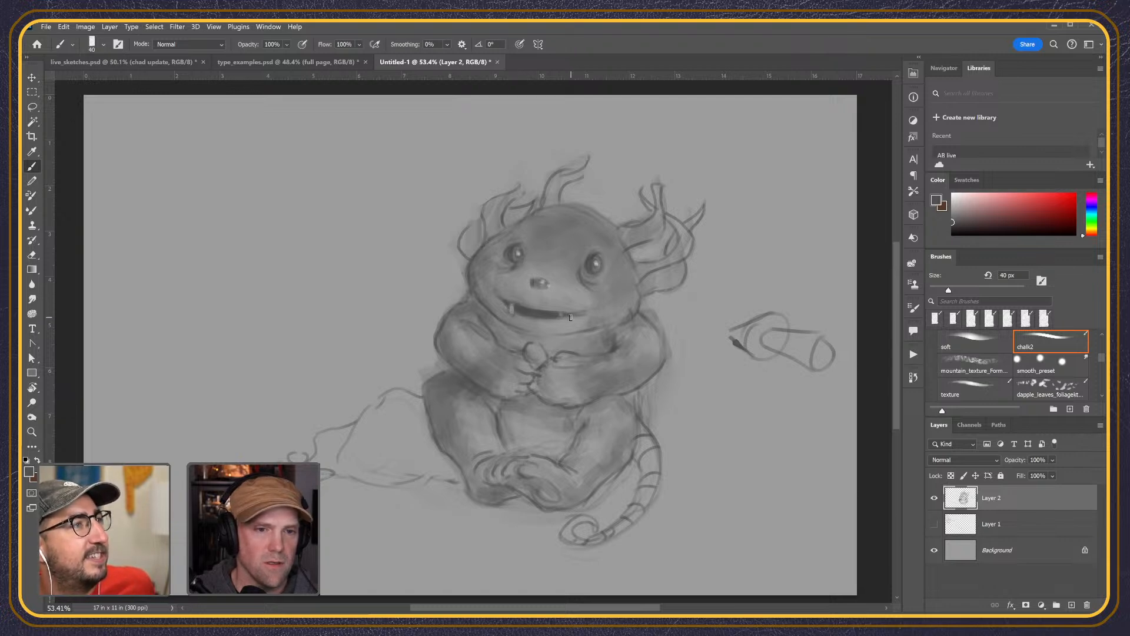
{"action": "left_click", "coordinate": [499, 308], "text": "alt"}
{"action": "left_click", "coordinate": [531, 308], "text": "alt"}
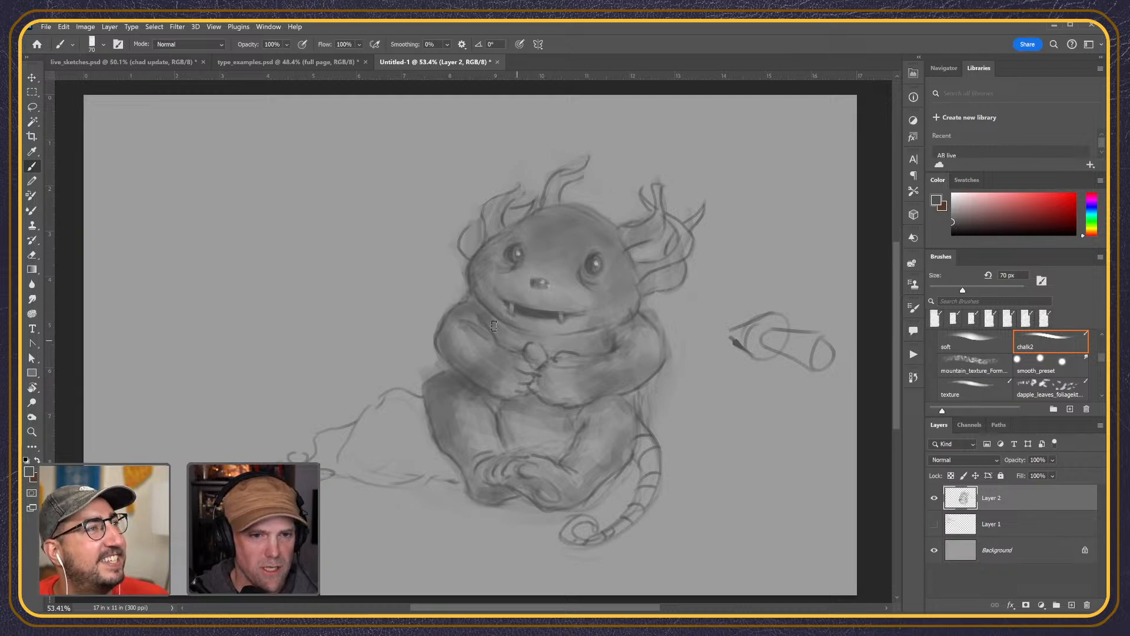
- Deepen the shadow beneath the chin and across the neck, working with the brush at 125 px and 70 px
{"action": "key", "text": "bracketright"}
{"action": "key", "text": "bracketright"}
{"action": "key", "text": "bracketright"}
{"action": "key", "text": "bracketright"}
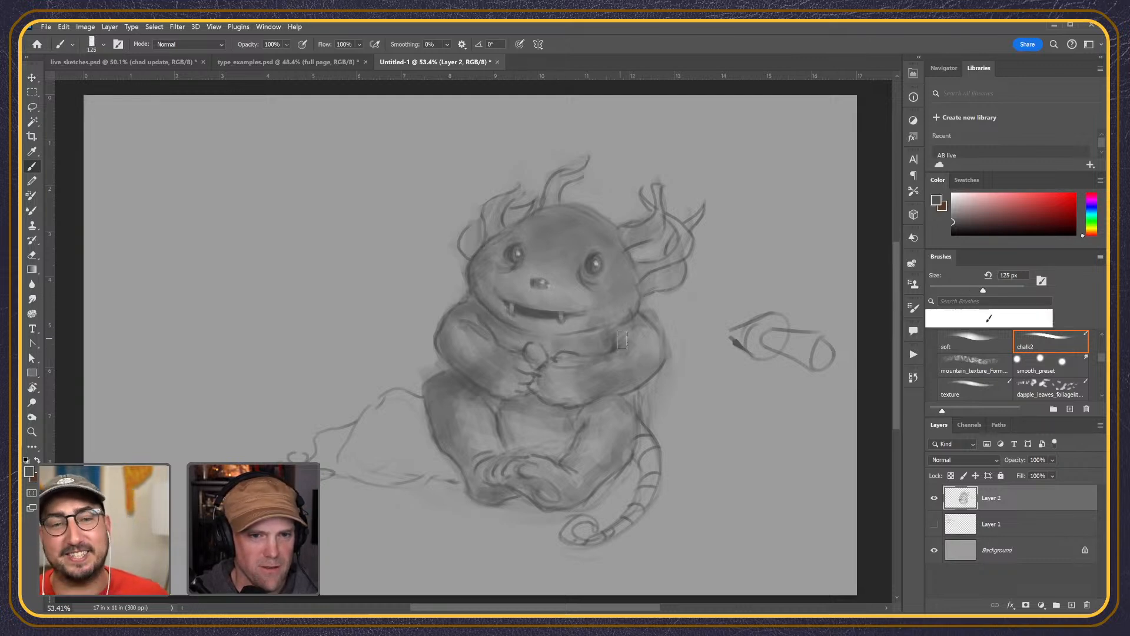
{"action": "key", "text": "bracketleft"}
{"action": "key", "text": "bracketleft"}
{"action": "key", "text": "bracketleft"}
{"action": "key", "text": "bracketleft"}
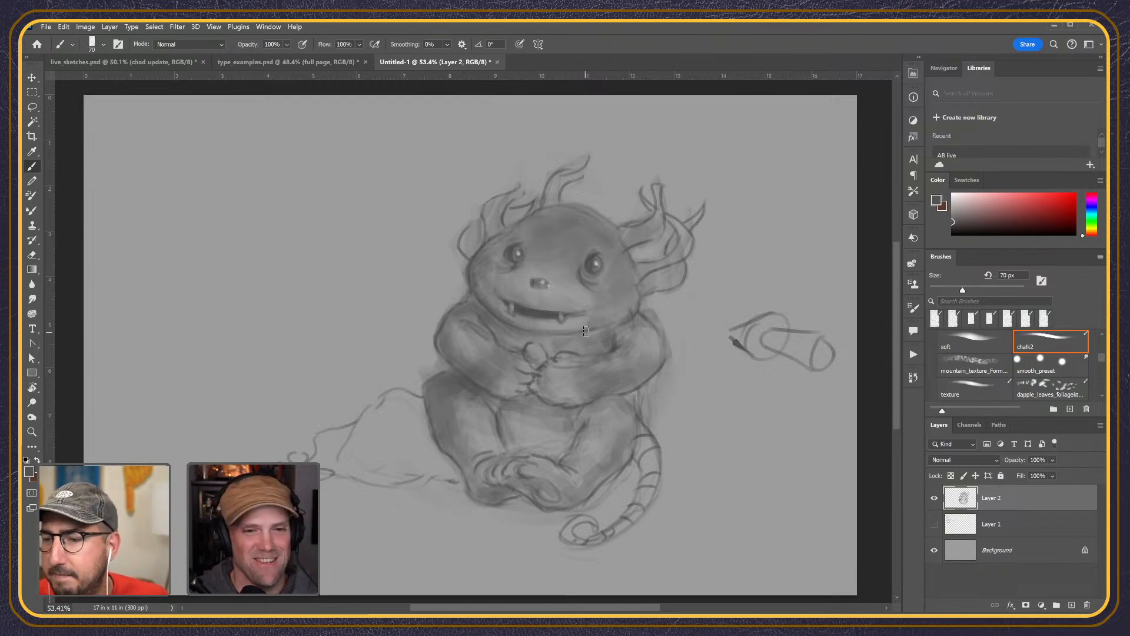
- Return the brush to 125 px and darken the shading on the shoulders and upper arms
{"action": "key", "text": "bracketright"}
{"action": "key", "text": "bracketright"}
{"action": "key", "text": "bracketright"}
{"action": "key", "text": "bracketright"}
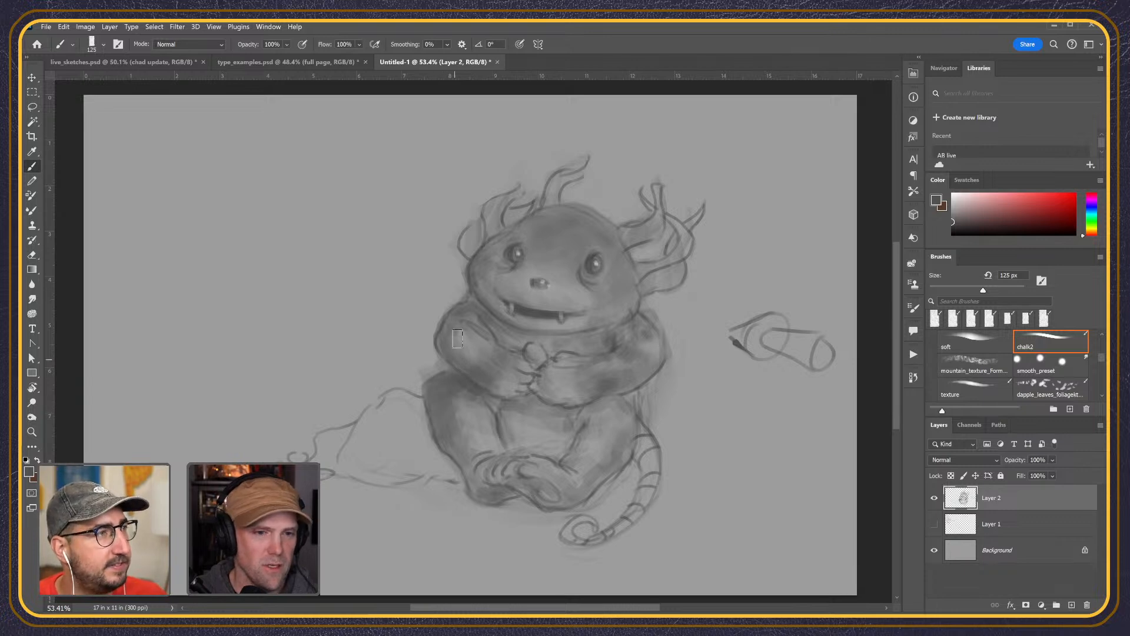
- Refine the linework and shading of the folded arms and hands with the brush at 40 px
{"action": "key", "text": "bracketleft"}
{"action": "key", "text": "bracketleft"}
{"action": "key", "text": "bracketleft"}
{"action": "key", "text": "bracketleft"}
{"action": "key", "text": "bracketleft"}
{"action": "key", "text": "bracketleft"}
{"action": "key", "text": "bracketleft"}
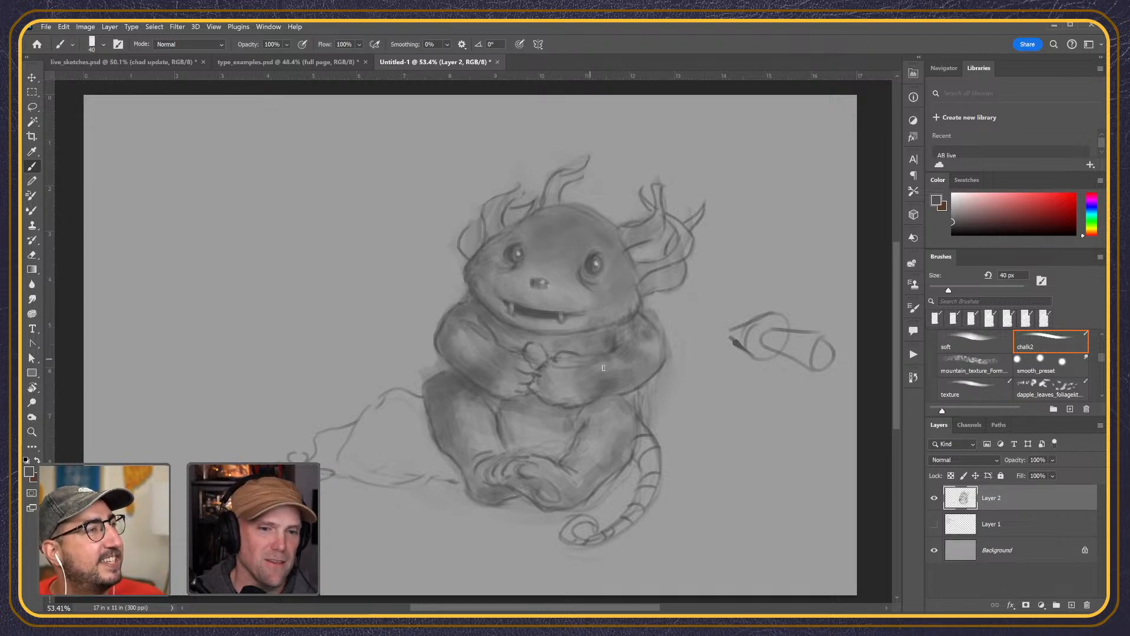
- Blend the shading on the forearm beside the clasped hands at 125 px, using grays sampled from it
{"action": "key", "text": "bracketright"}
{"action": "key", "text": "bracketright"}
{"action": "key", "text": "bracketright"}
{"action": "key", "text": "bracketright"}
{"action": "key", "text": "bracketright"}
{"action": "key", "text": "bracketright"}
{"action": "key", "text": "bracketright"}
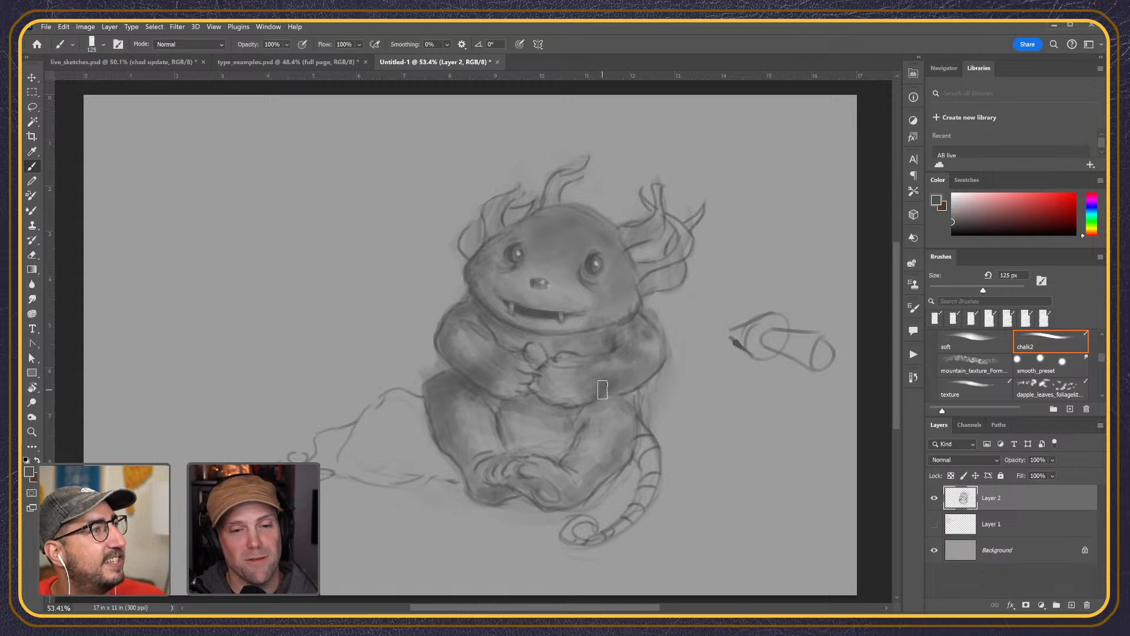
{"action": "left_click", "coordinate": [568, 386], "text": "alt"}
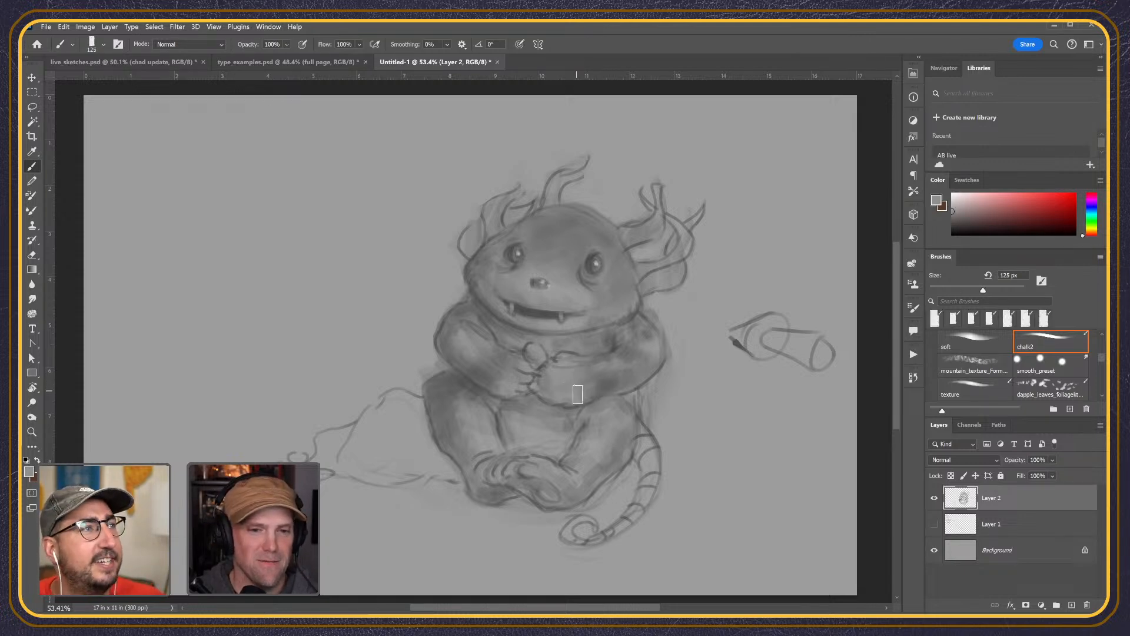
{"action": "left_click", "coordinate": [600, 374], "text": "alt"}
- Darken the pupils of both eyes in near-black with the brush at 45 px
{"action": "key", "text": "bracketleft"}
{"action": "key", "text": "bracketleft"}
{"action": "key", "text": "bracketleft"}
{"action": "key", "text": "bracketleft"}
{"action": "key", "text": "bracketleft"}
{"action": "left_click", "coordinate": [952, 230]}
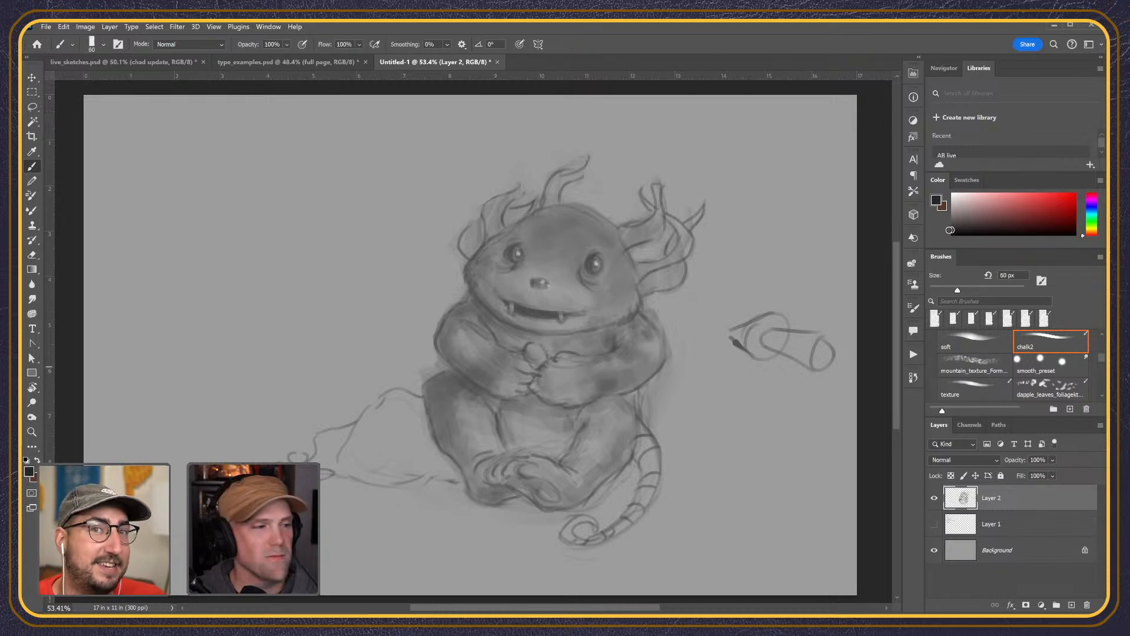
{"action": "key", "text": "bracketleft"}
{"action": "key", "text": "bracketleft"}
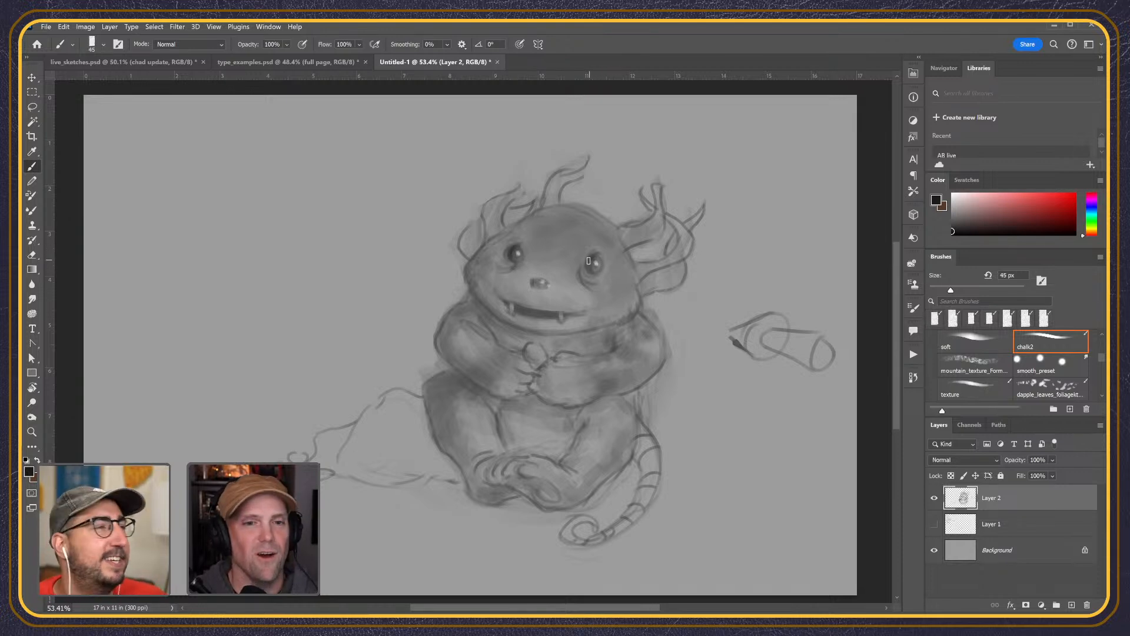
- Darken the mouth interior and the nose with a dark gray sampled from the eye, at 45 px and 40 px
{"action": "left_click", "coordinate": [514, 258], "text": "alt"}
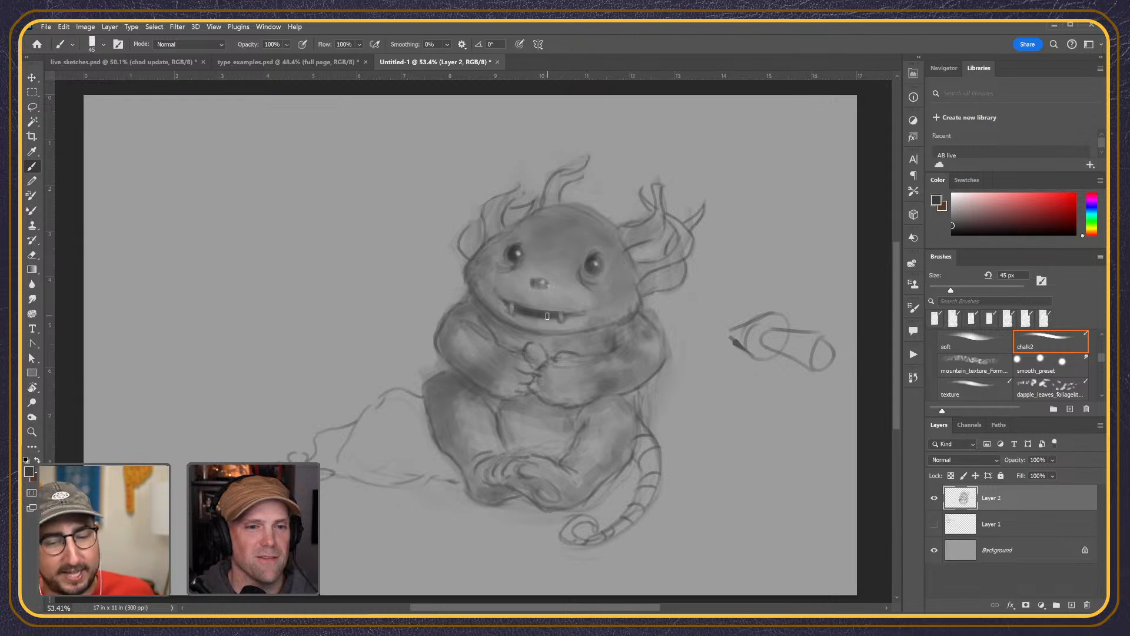
{"action": "key", "text": "bracketleft"}
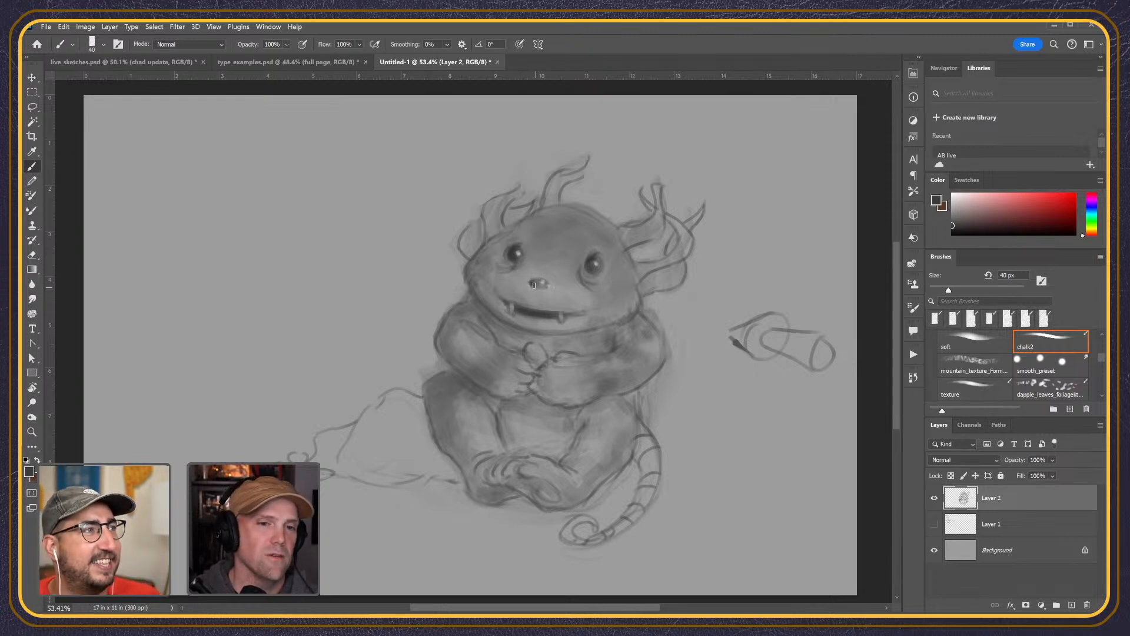
{"action": "left_click_drag", "start_coordinate": [545, 285], "coordinate": [544, 288]}
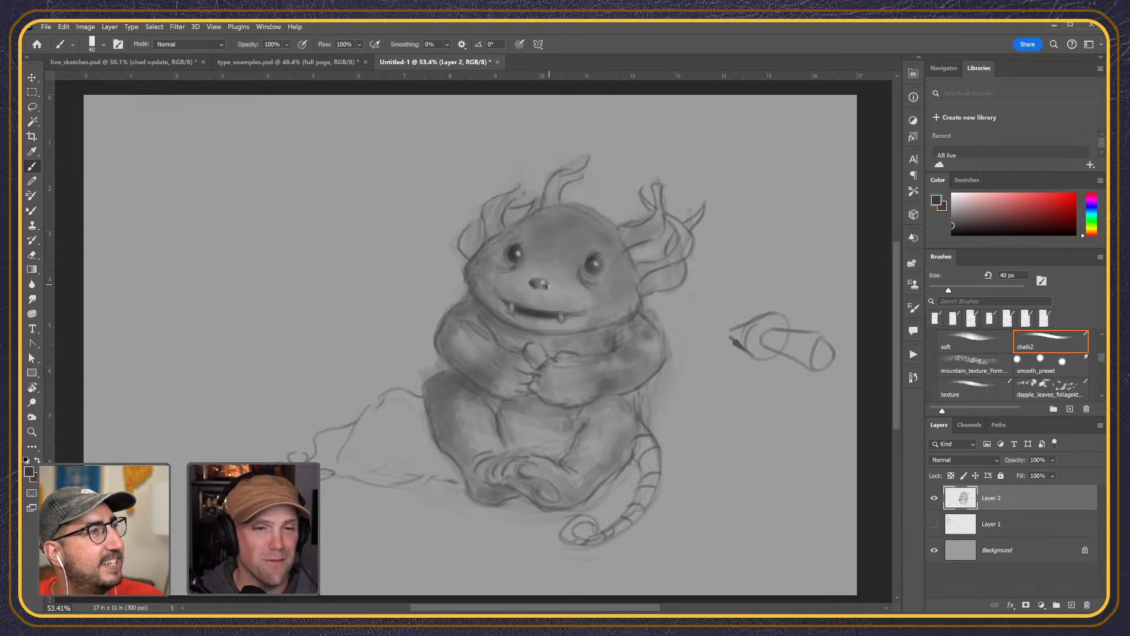
{"action": "left_click", "coordinate": [536, 286], "text": "alt"}
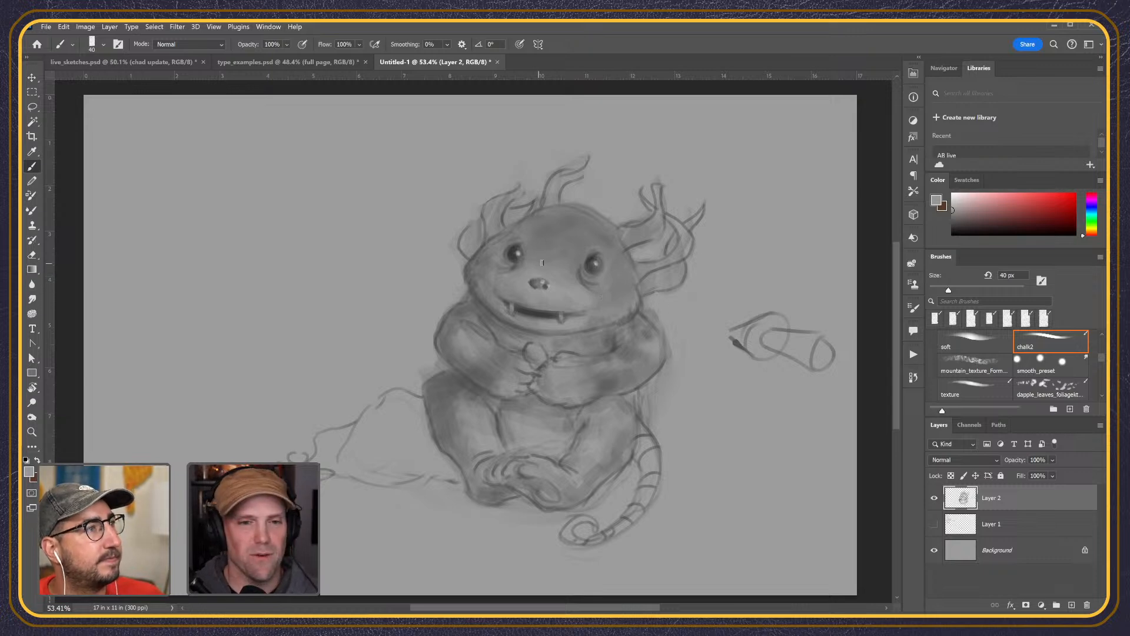
- Paint dark bands along the curled tail with a dark gray sampled from the eye, varying the brush size to fit the tail's width
{"action": "left_click", "coordinate": [590, 259], "text": "alt"}
{"action": "key", "text": "bracketright"}
{"action": "key", "text": "bracketright"}
{"action": "mouse_move", "coordinate": [652, 443]}
{"action": "left_mouse_down"}
{"action": "mouse_move", "coordinate": [640, 455]}
{"action": "mouse_move", "coordinate": [644, 485]}
{"action": "mouse_move", "coordinate": [658, 475]}
{"action": "mouse_move", "coordinate": [627, 515]}
{"action": "mouse_move", "coordinate": [639, 515]}
{"action": "mouse_move", "coordinate": [582, 544]}
{"action": "mouse_move", "coordinate": [570, 526]}
{"action": "mouse_move", "coordinate": [585, 521]}
{"action": "left_mouse_up"}
{"action": "key", "text": "bracketleft"}
{"action": "key", "text": "bracketleft"}
{"action": "key", "text": "bracketleft"}
{"action": "key", "text": "bracketright"}
{"action": "key", "text": "bracketright"}
{"action": "key", "text": "bracketright"}
{"action": "key", "text": "bracketright"}
{"action": "key", "text": "bracketright"}
{"action": "key", "text": "bracketleft"}
{"action": "key", "text": "bracketleft"}
{"action": "key", "text": "bracketleft"}
{"action": "key", "text": "bracketleft"}
{"action": "key", "text": "bracketleft"}
{"action": "key", "text": "bracketleft"}
- Shade the gill stalk beside the right-hand eye in dark gray with the brush at 125 px and 70 px
{"action": "key", "text": "bracketright"}
{"action": "key", "text": "bracketright"}
{"action": "key", "text": "bracketright"}
{"action": "key", "text": "bracketright"}
{"action": "key", "text": "bracketright"}
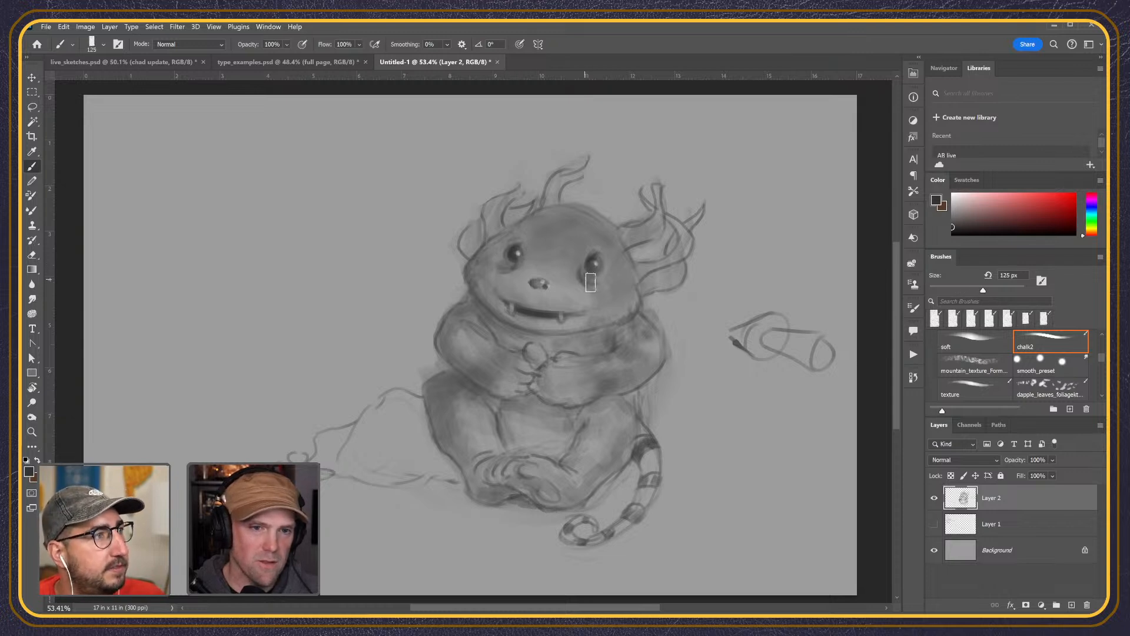
{"action": "key", "text": "bracketleft"}
{"action": "key", "text": "bracketleft"}
{"action": "key", "text": "bracketleft"}
{"action": "key", "text": "bracketleft"}
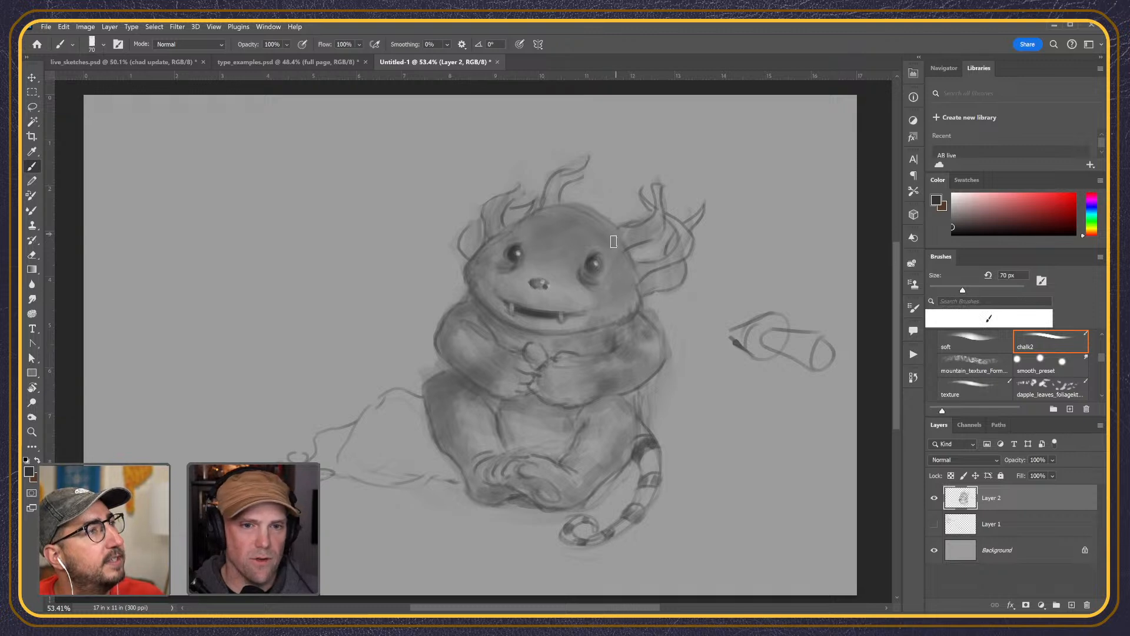
{"action": "key", "text": "bracketright"}
{"action": "key", "text": "bracketright"}
{"action": "key", "text": "bracketright"}
{"action": "key", "text": "bracketright"}
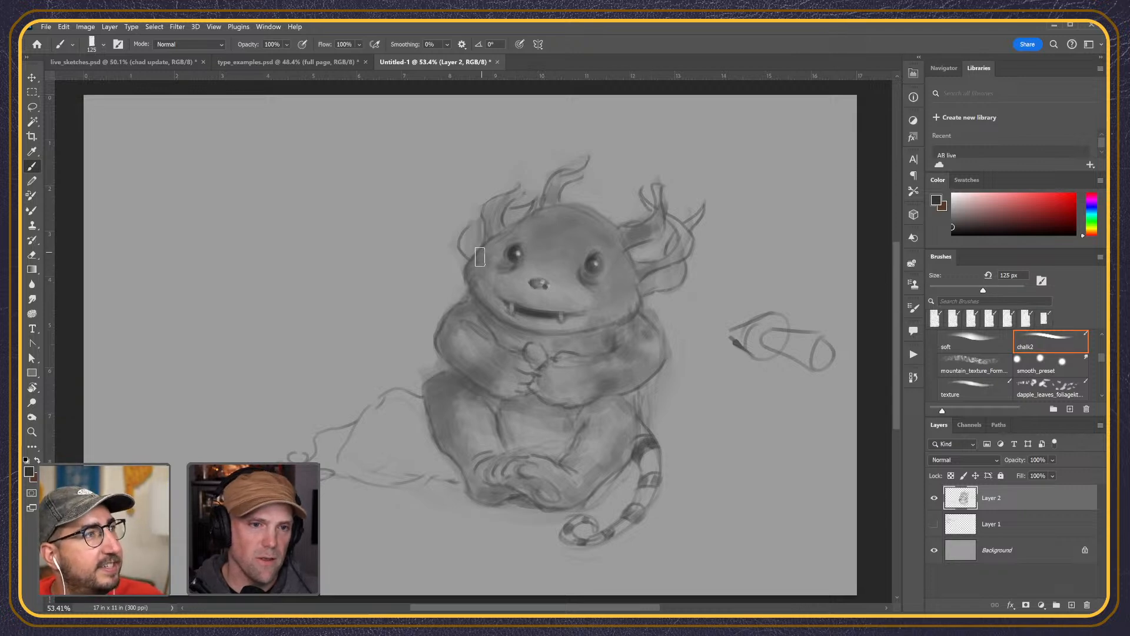
- Deepen the shading on the gills at both sides of the head, ending with the brush at 150 px
{"action": "key", "text": "bracketleft"}
{"action": "key", "text": "bracketleft"}
{"action": "key", "text": "bracketleft"}
{"action": "key", "text": "bracketleft"}
{"action": "key", "text": "bracketleft"}
{"action": "key", "text": "bracketleft"}
{"action": "key", "text": "bracketright"}
{"action": "key", "text": "bracketright"}
{"action": "key", "text": "bracketright"}
{"action": "key", "text": "bracketright"}
{"action": "key", "text": "bracketright"}
{"action": "key", "text": "bracketright"}
{"action": "key", "text": "bracketright"}
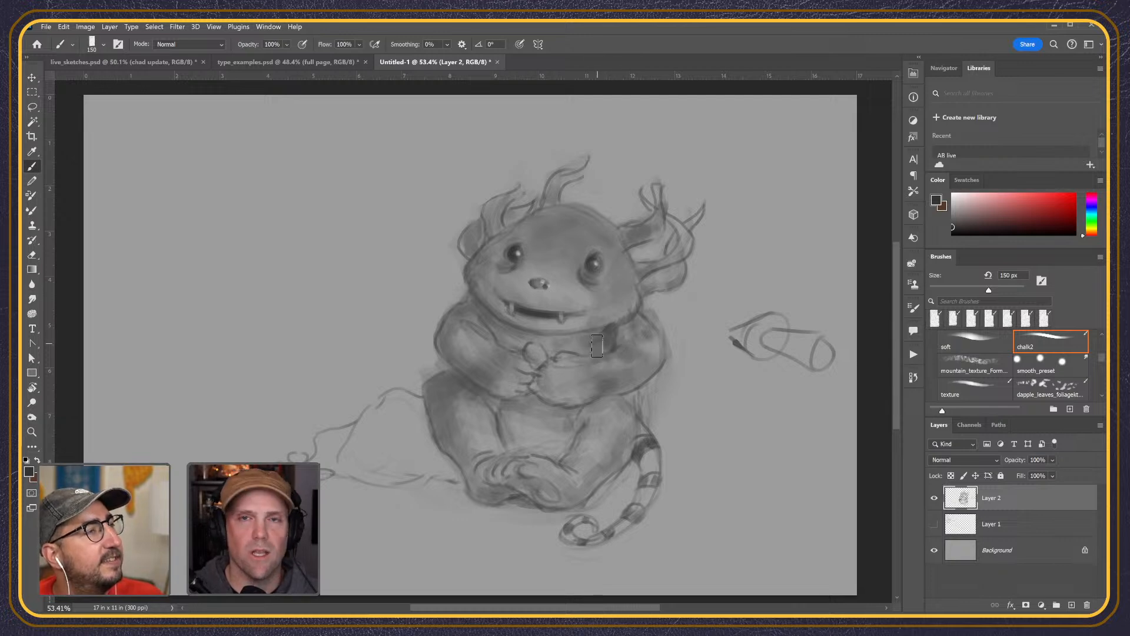
- Shade the jaw and the shadow beneath it at 150 px, using grays sampled from the neck, cheek and mouth
{"action": "left_click", "coordinate": [607, 338], "text": "alt"}
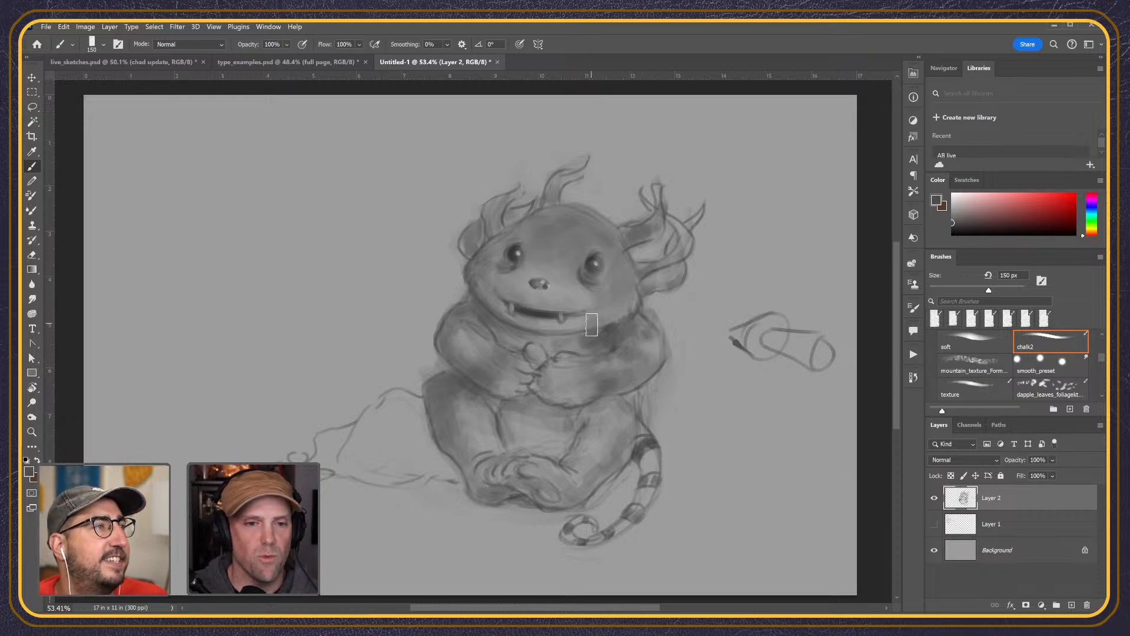
{"action": "left_click", "coordinate": [597, 316], "text": "alt"}
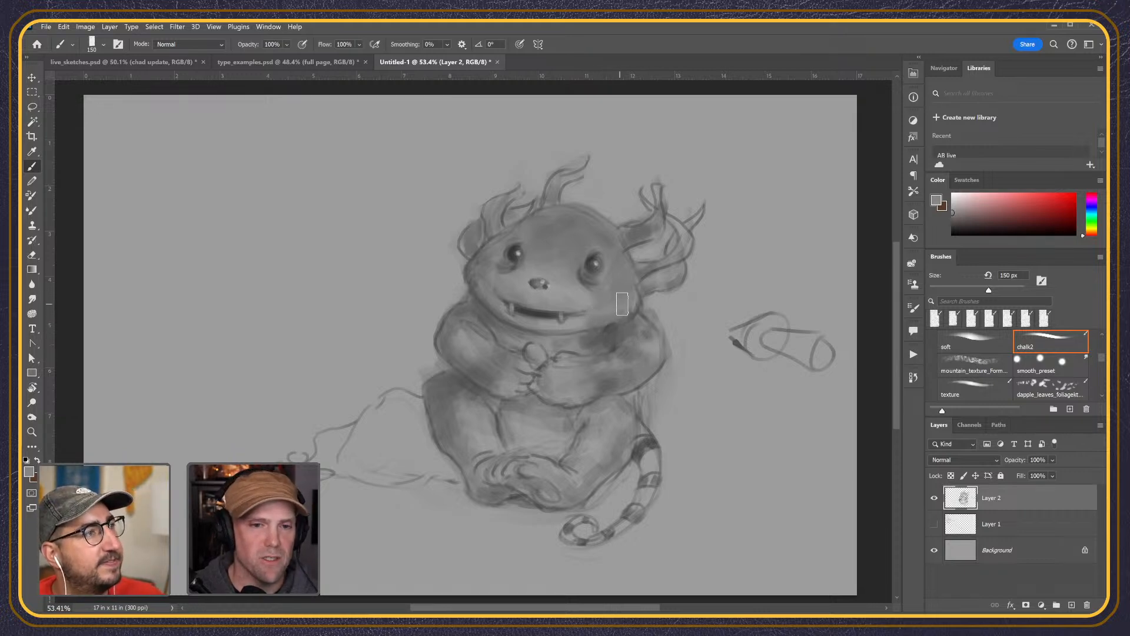
{"action": "left_click", "coordinate": [551, 312], "text": "alt"}
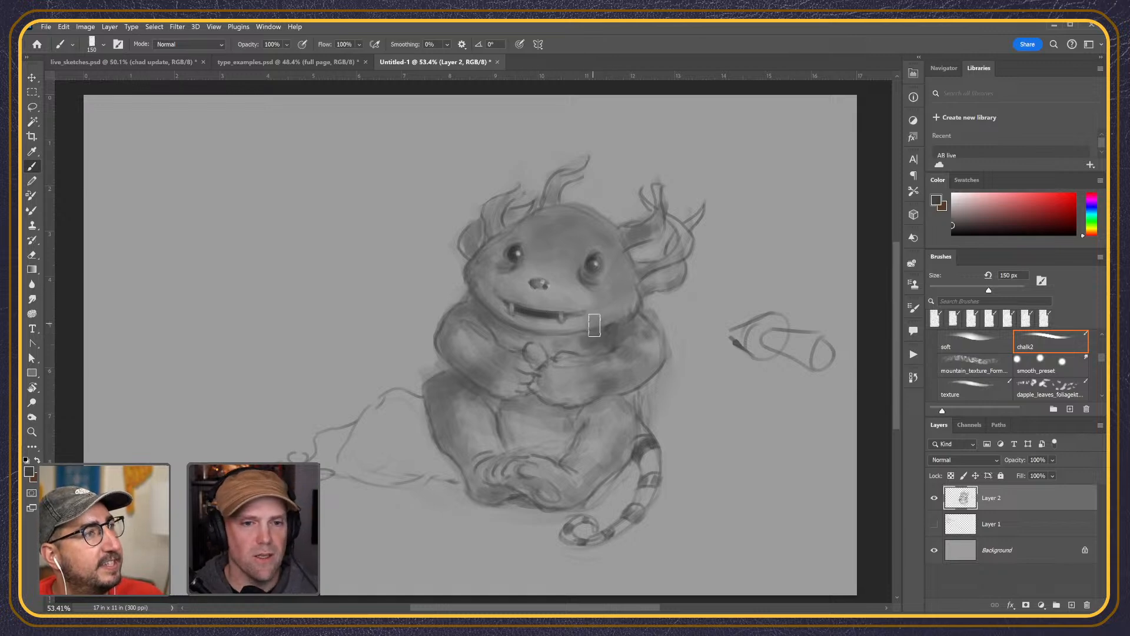
- Define the shadow under the chin at 60 px and add a lighter patch to the upper arm with a gray sampled from the chest
{"action": "key", "text": "bracketleft"}
{"action": "key", "text": "bracketleft"}
{"action": "key", "text": "bracketleft"}
{"action": "key", "text": "bracketleft"}
{"action": "key", "text": "bracketleft"}
{"action": "key", "text": "bracketleft"}
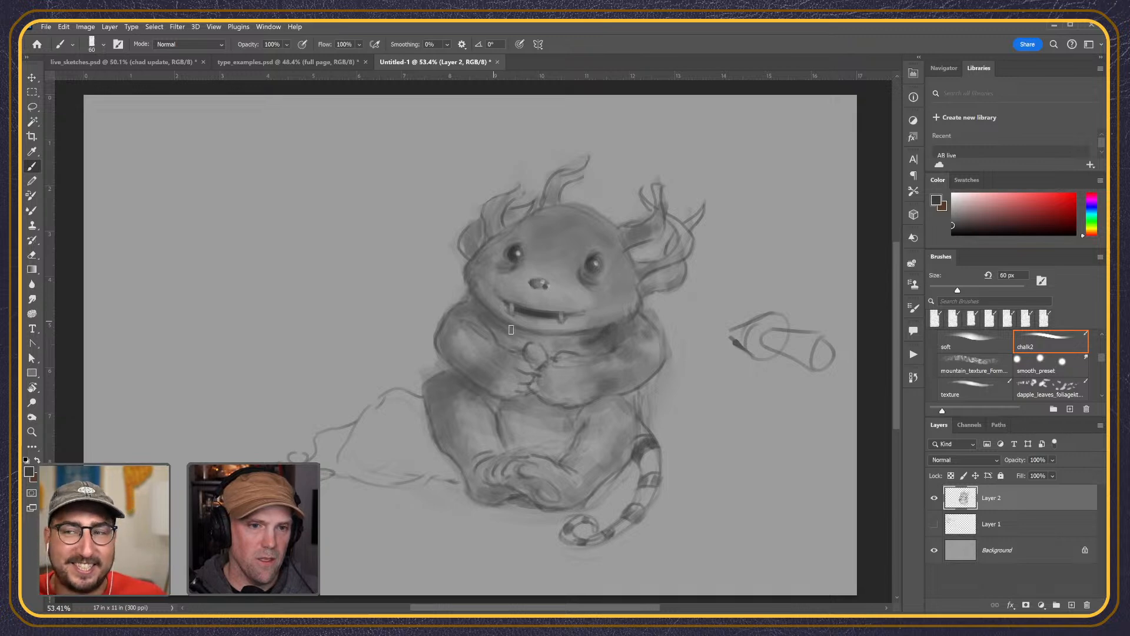
{"action": "left_click", "coordinate": [575, 339], "text": "alt"}
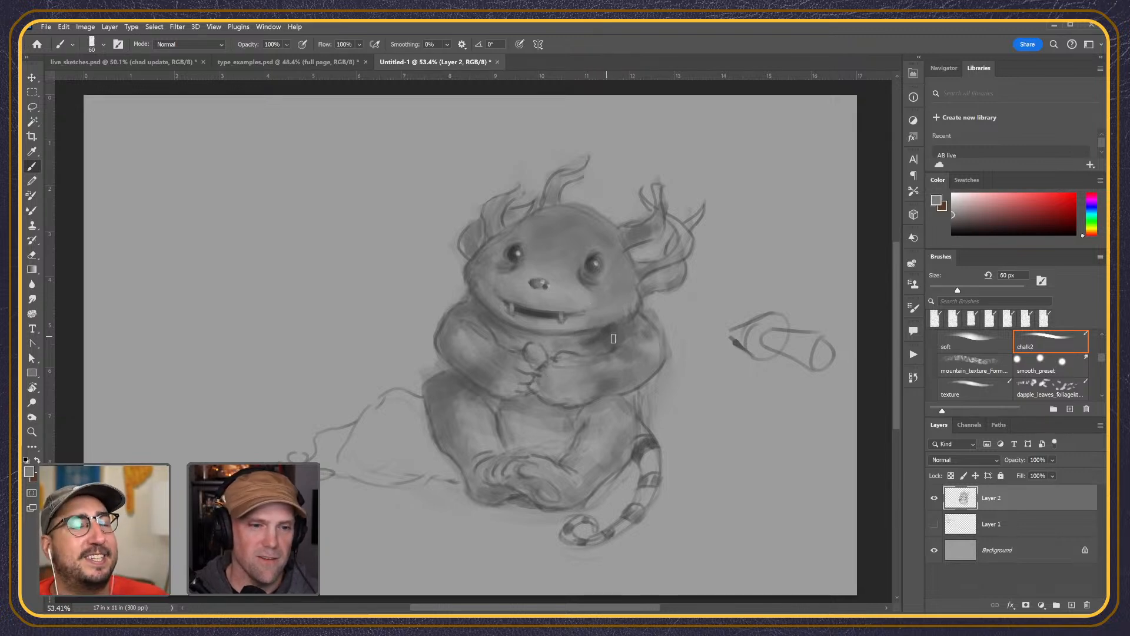
{"action": "left_click_drag", "start_coordinate": [595, 348], "coordinate": [605, 348]}
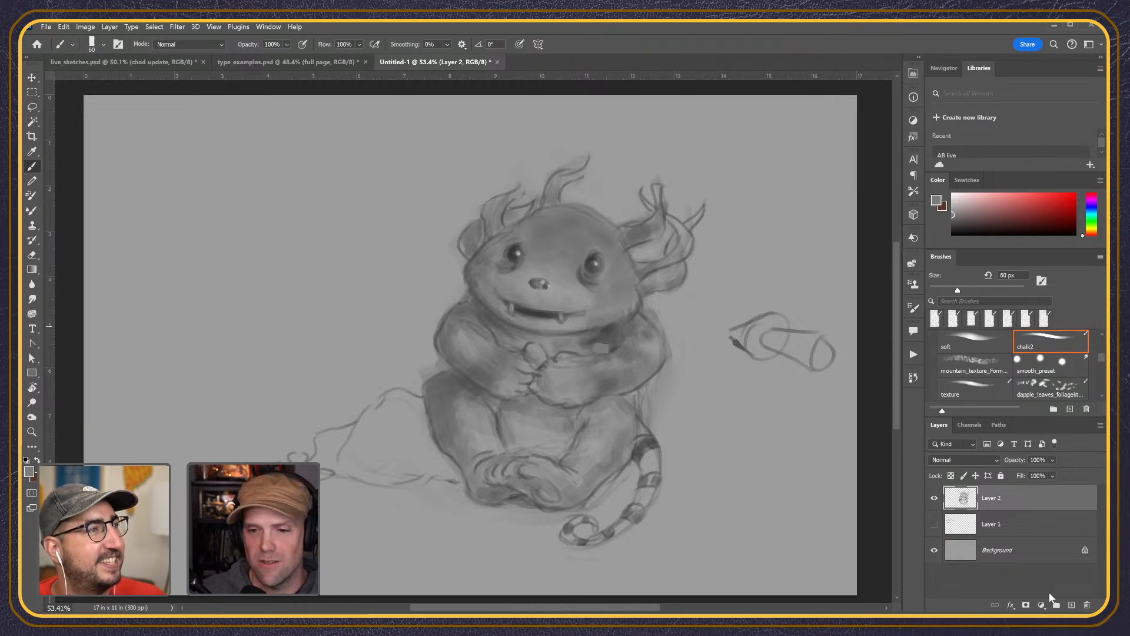
- Try dotting near-white specks around the gills above the head on a new layer, with the brush at 30 px and 45 px
{"action": "left_click", "coordinate": [1071, 604]}
{"action": "left_click", "coordinate": [951, 199]}
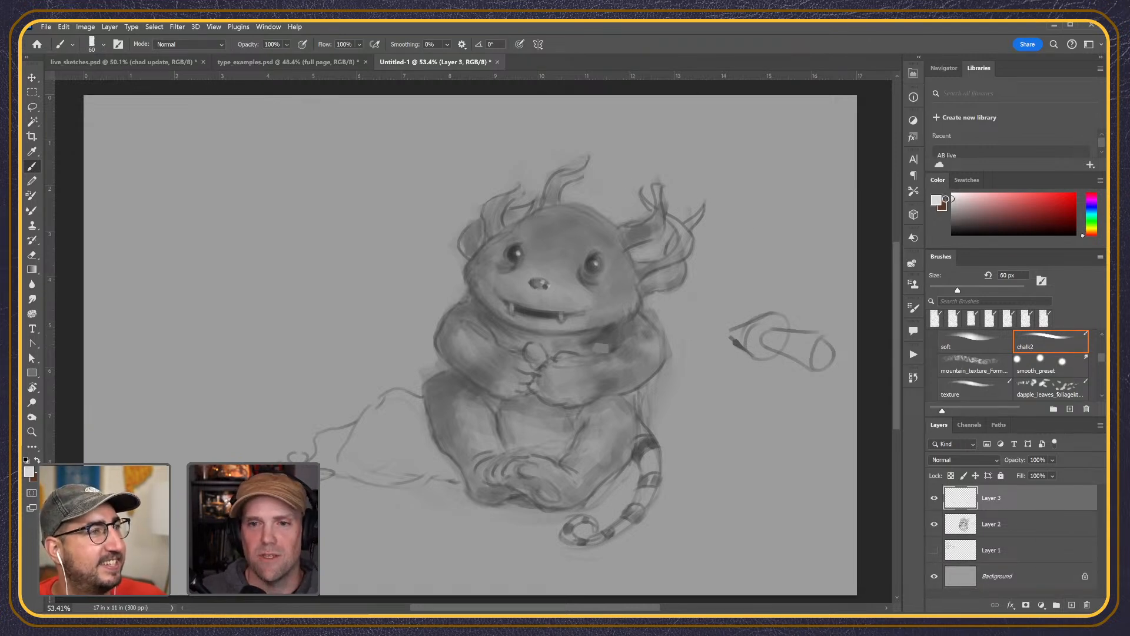
{"action": "key", "text": "bracketleft"}
{"action": "key", "text": "bracketleft"}
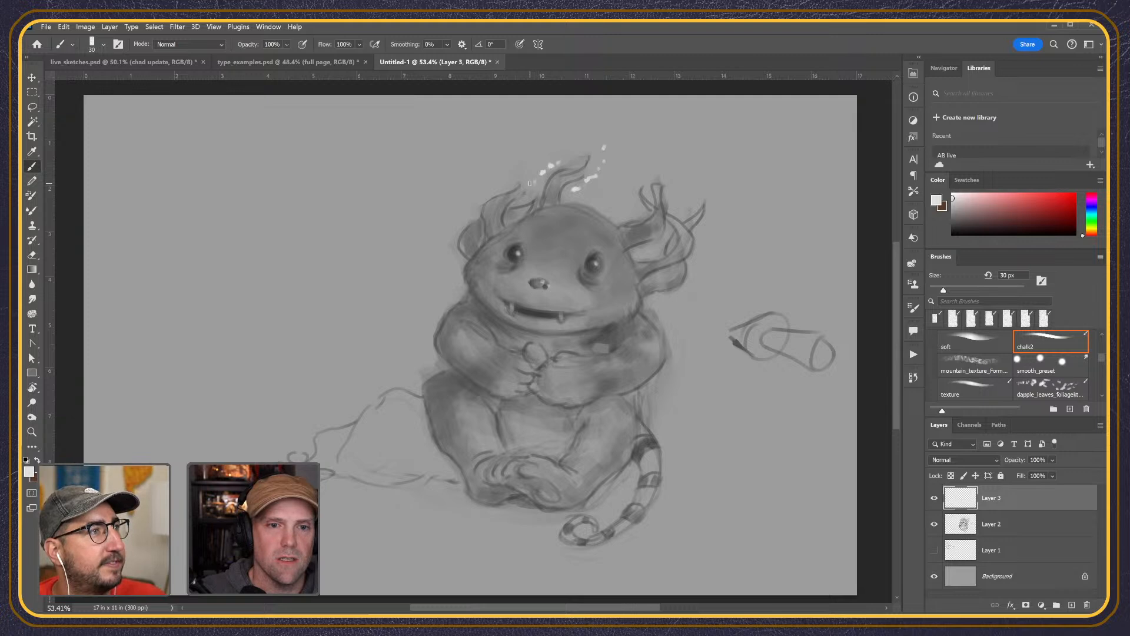
{"action": "key", "text": "bracketright"}
{"action": "key", "text": "bracketright"}
{"action": "key", "text": "bracketright"}
{"action": "left_click", "coordinate": [512, 183]}
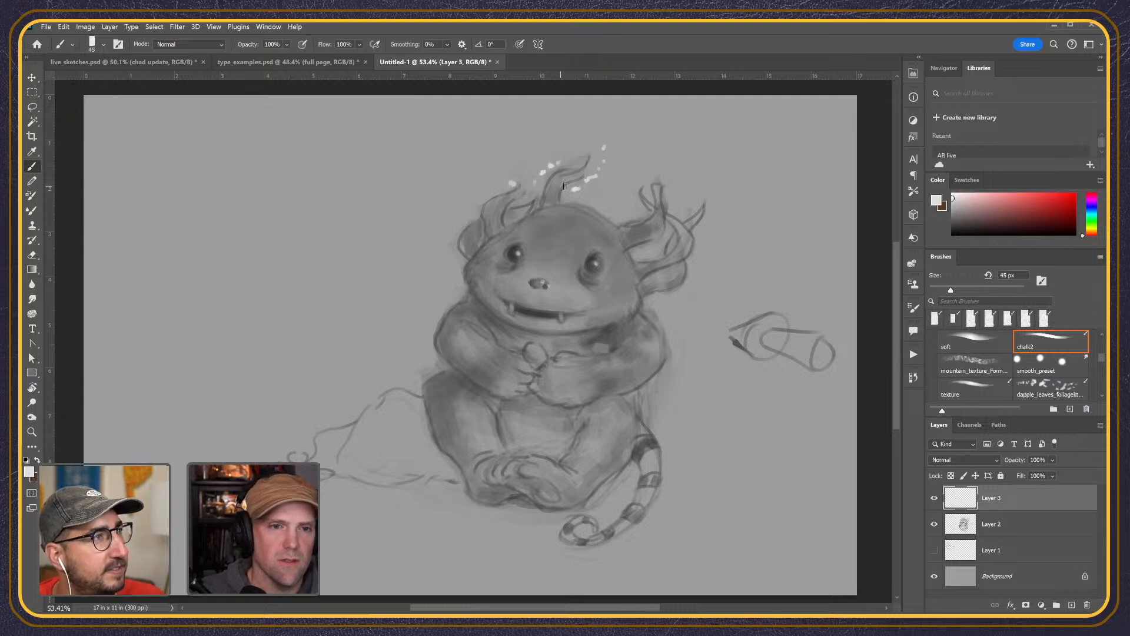
- Undo the near-white specks and the new layer
{"action": "key", "text": "ctrl+z"}
{"action": "key", "text": "ctrl+z"}
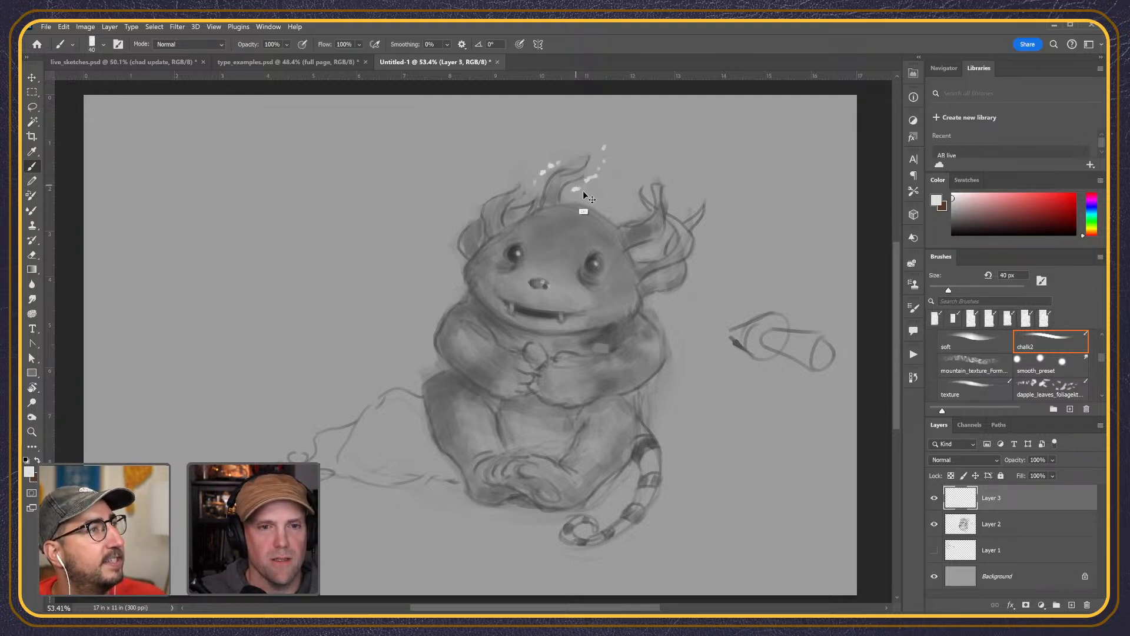
{"action": "key", "text": "ctrl+z"}
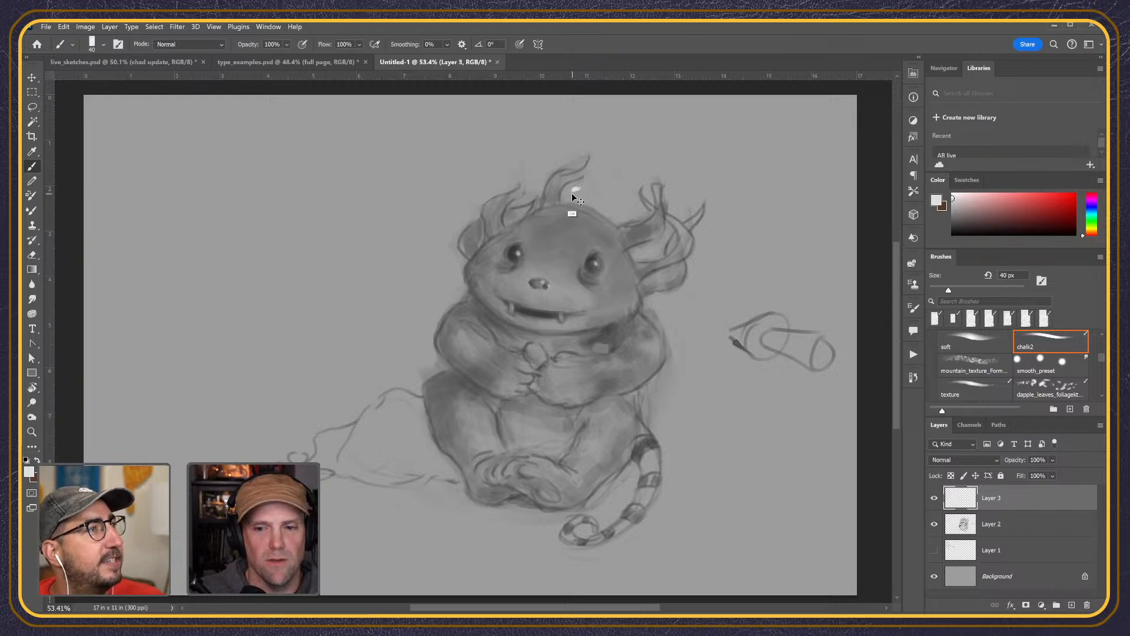
{"action": "key", "text": "ctrl+z"}
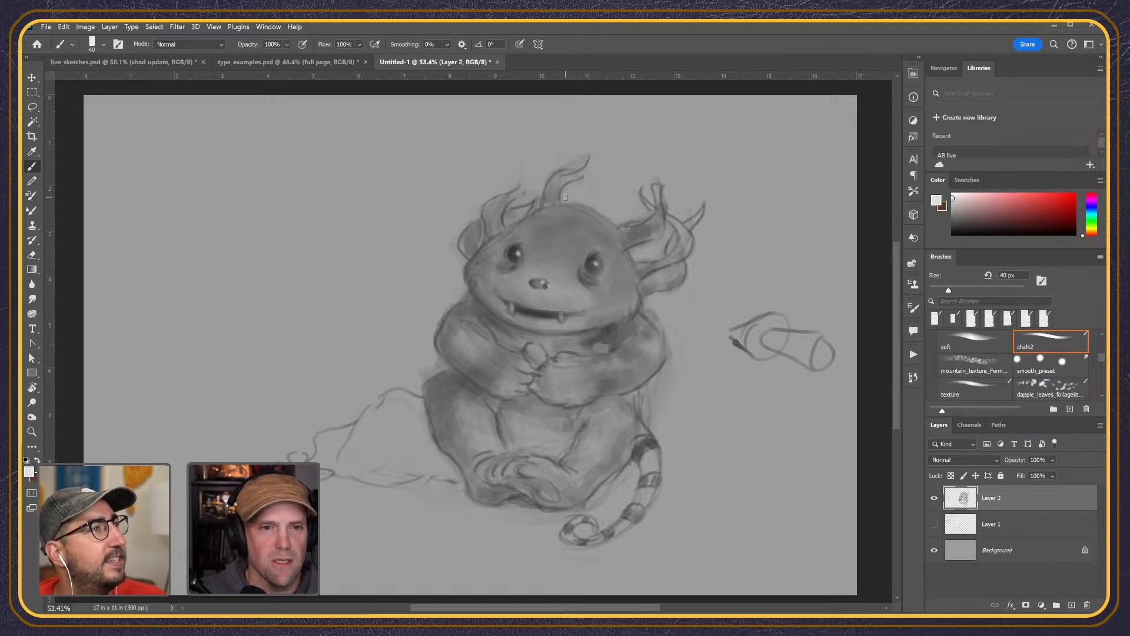
- Draw near-white contour lines and trailing dashes over the gills on both sides and top of the head with the brush at 20 px
{"action": "key", "text": "bracketleft"}
{"action": "key", "text": "bracketleft"}
{"action": "left_click_drag", "start_coordinate": [566, 200], "coordinate": [559, 170]}
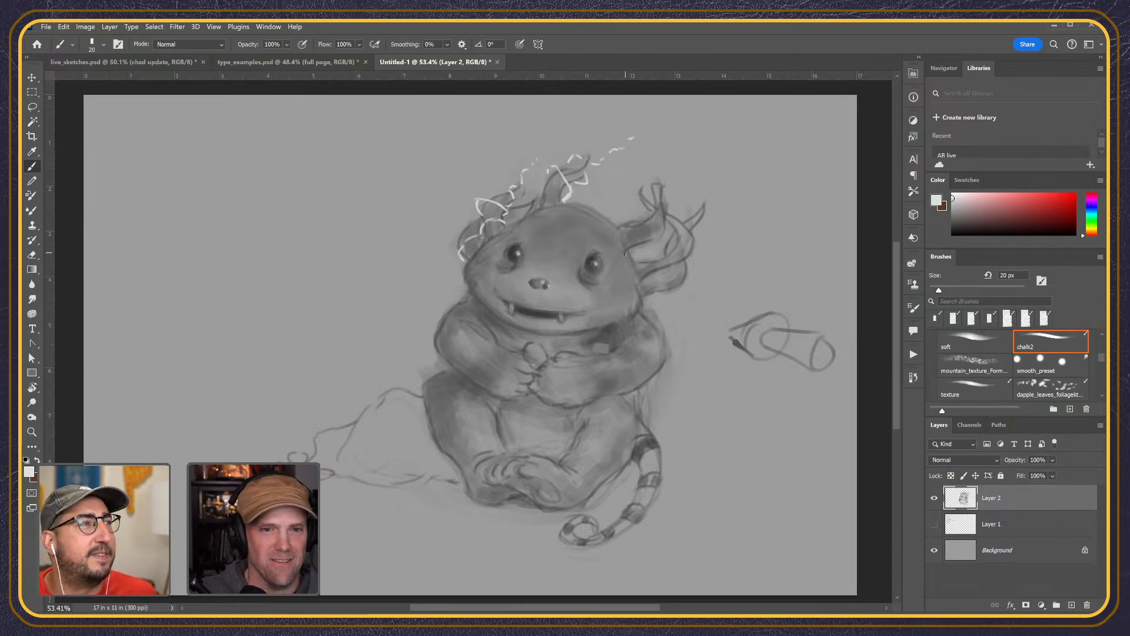
{"action": "left_click_drag", "start_coordinate": [636, 241], "coordinate": [625, 220]}
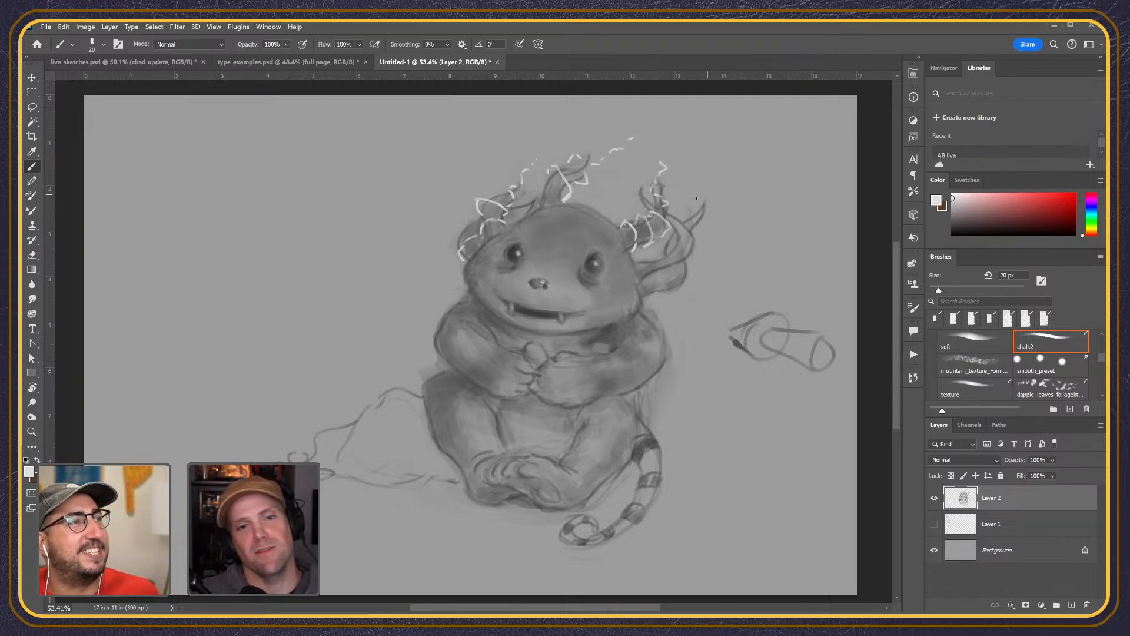
- Strengthen the near-white highlights on the right-hand gills and their upper tip with the brush at 40 px and 100 px
{"action": "key", "text": "bracketright"}
{"action": "key", "text": "bracketright"}
{"action": "key", "text": "bracketright"}
{"action": "key", "text": "bracketright"}
{"action": "key", "text": "bracketright"}
{"action": "key", "text": "bracketright"}
{"action": "key", "text": "bracketright"}
{"action": "key", "text": "bracketright"}
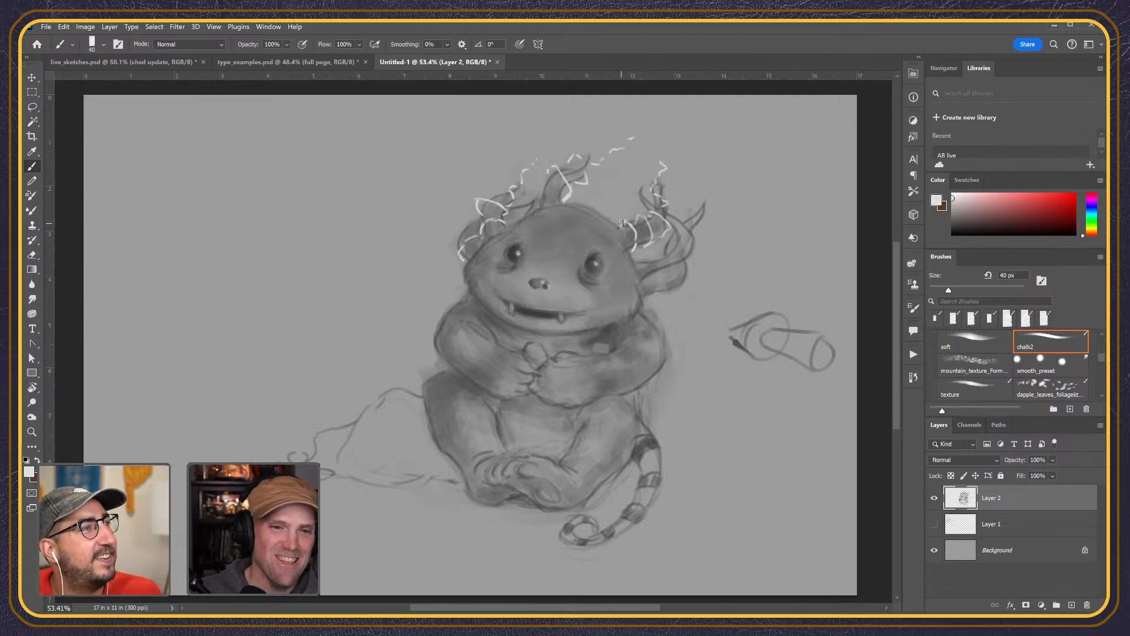
{"action": "mouse_move", "coordinate": [625, 223]}
{"action": "left_mouse_down"}
{"action": "mouse_move", "coordinate": [623, 258]}
{"action": "mouse_move", "coordinate": [646, 227]}
{"action": "left_mouse_up"}
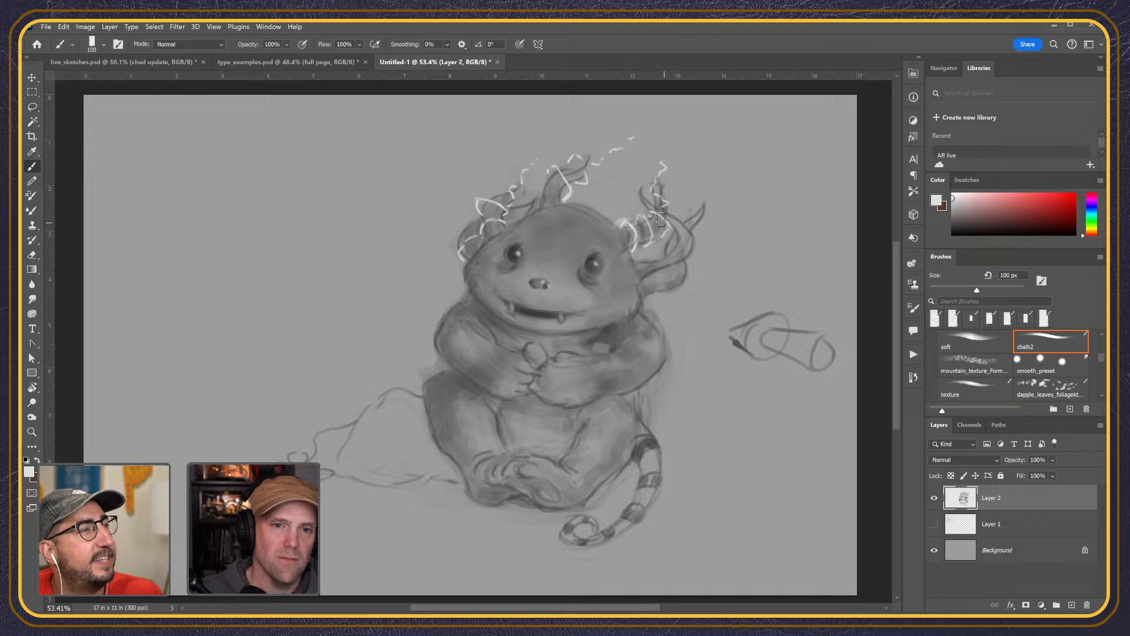
{"action": "mouse_move", "coordinate": [658, 198]}
{"action": "left_mouse_down"}
{"action": "mouse_move", "coordinate": [649, 187]}
{"action": "mouse_move", "coordinate": [664, 154]}
{"action": "left_mouse_up"}
- Build up near-white highlights on the top and left-hand gills, reducing the brush from 175 px to 125 px and 80 px
{"action": "key", "text": "bracketright"}
{"action": "key", "text": "bracketright"}
{"action": "key", "text": "bracketright"}
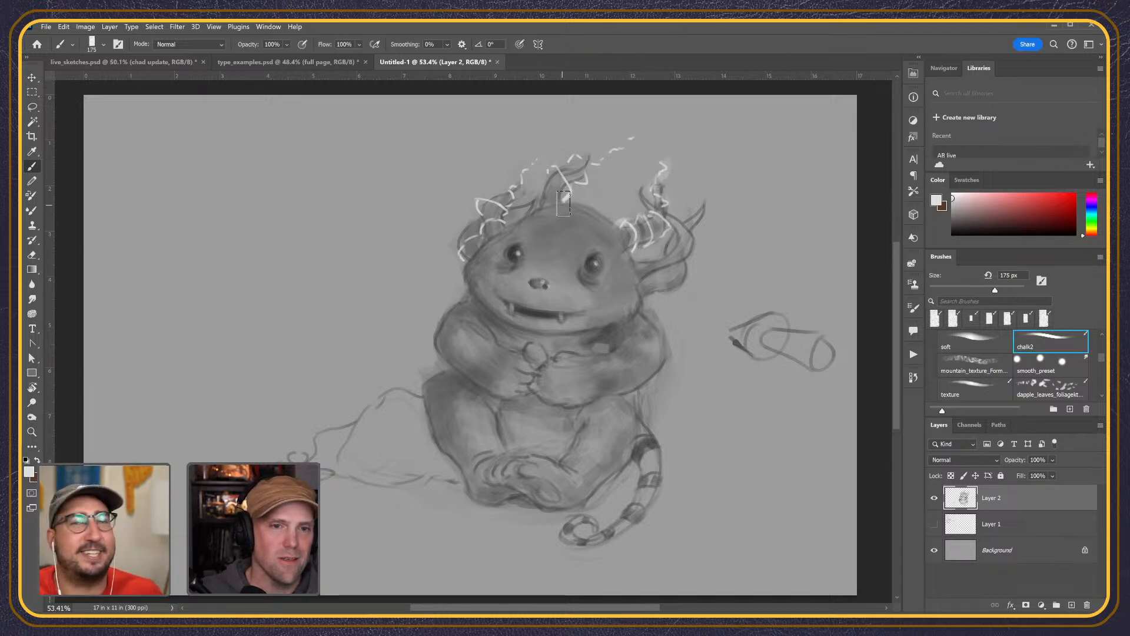
{"action": "key", "text": "bracketleft"}
{"action": "key", "text": "bracketleft"}
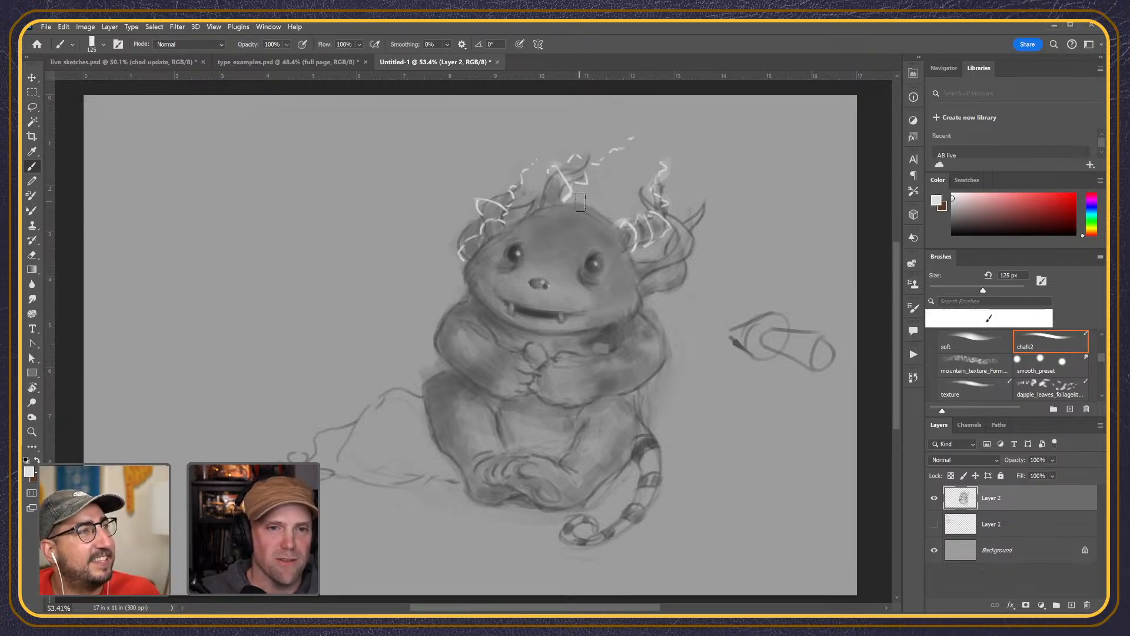
{"action": "key", "text": "bracketleft"}
{"action": "key", "text": "bracketleft"}
{"action": "key", "text": "bracketleft"}
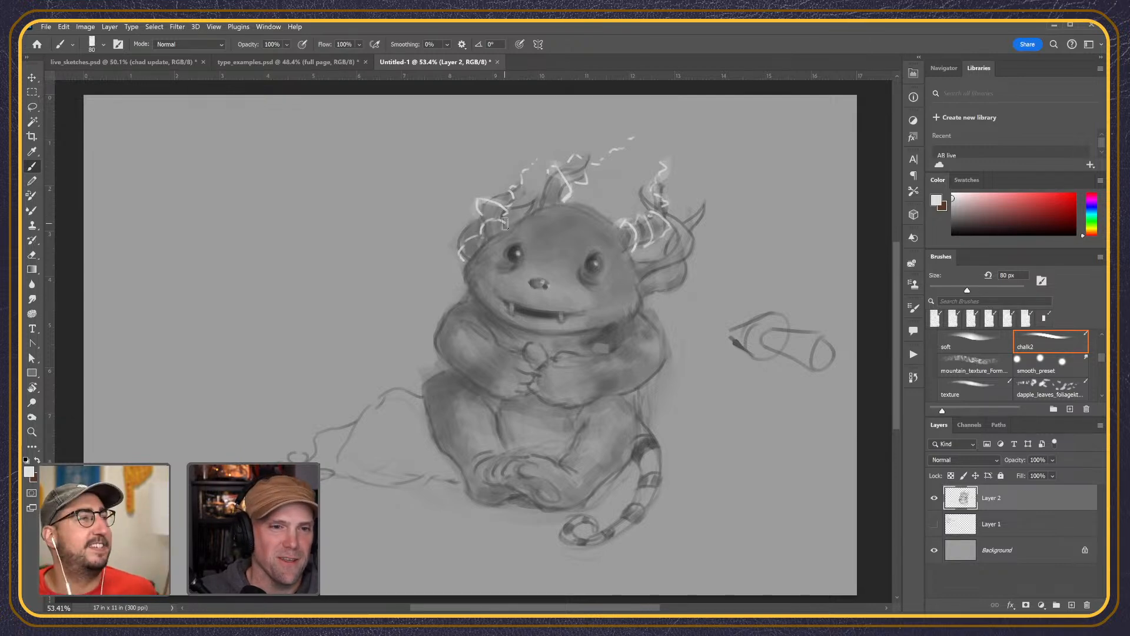
{"action": "left_click_drag", "start_coordinate": [479, 235], "coordinate": [462, 259]}
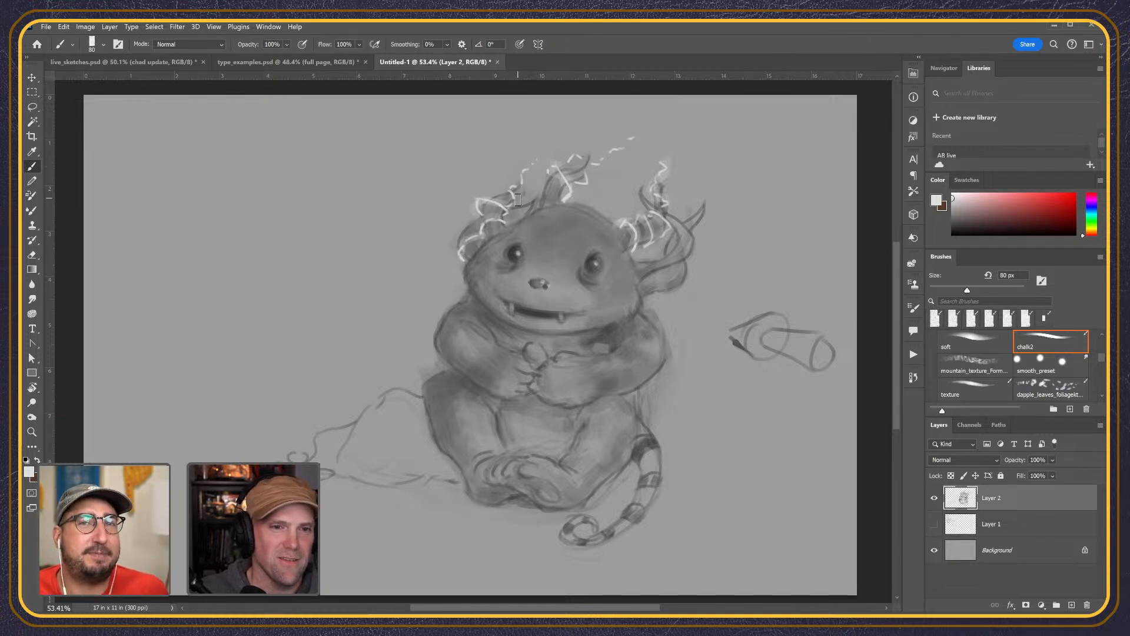
- Brush soft near-white highlights along the top and left edge of the creature's head with the brush at 50 px, 45 px and 70 px
{"action": "key", "text": "bracketleft"}
{"action": "key", "text": "bracketleft"}
{"action": "key", "text": "bracketleft"}
{"action": "key", "text": "bracketleft"}
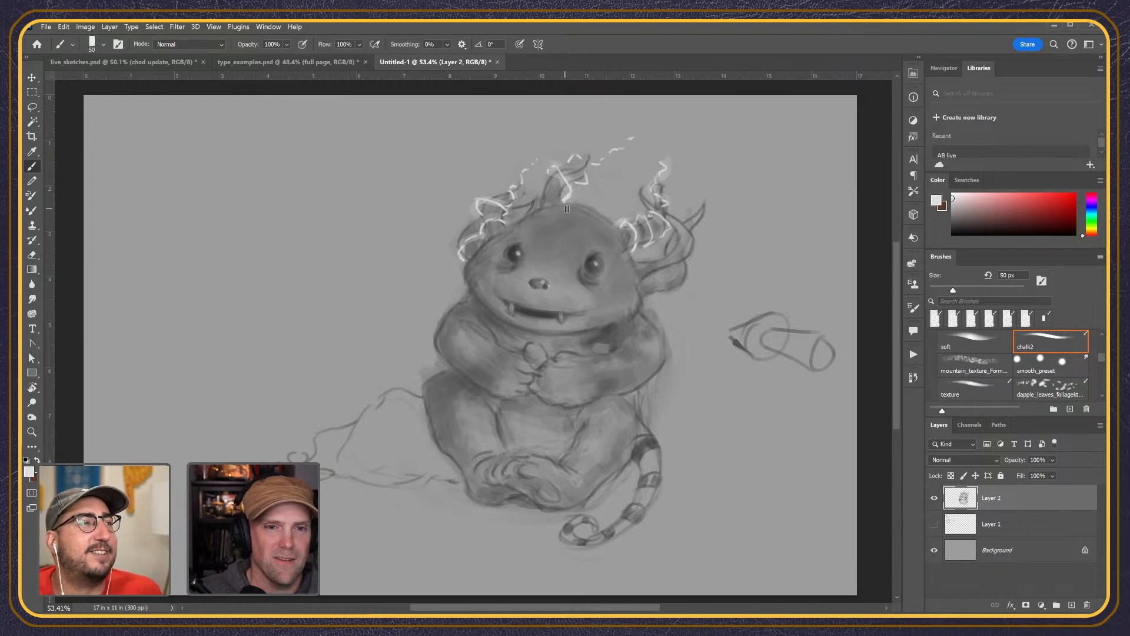
{"action": "key", "text": "bracketright"}
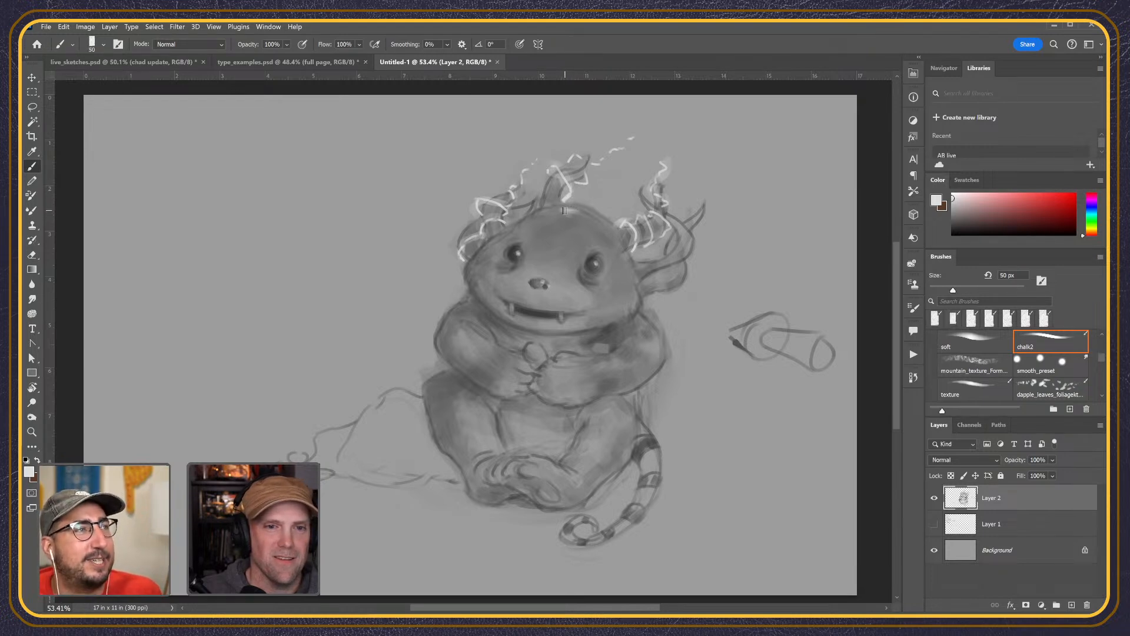
{"action": "key", "text": "bracketleft"}
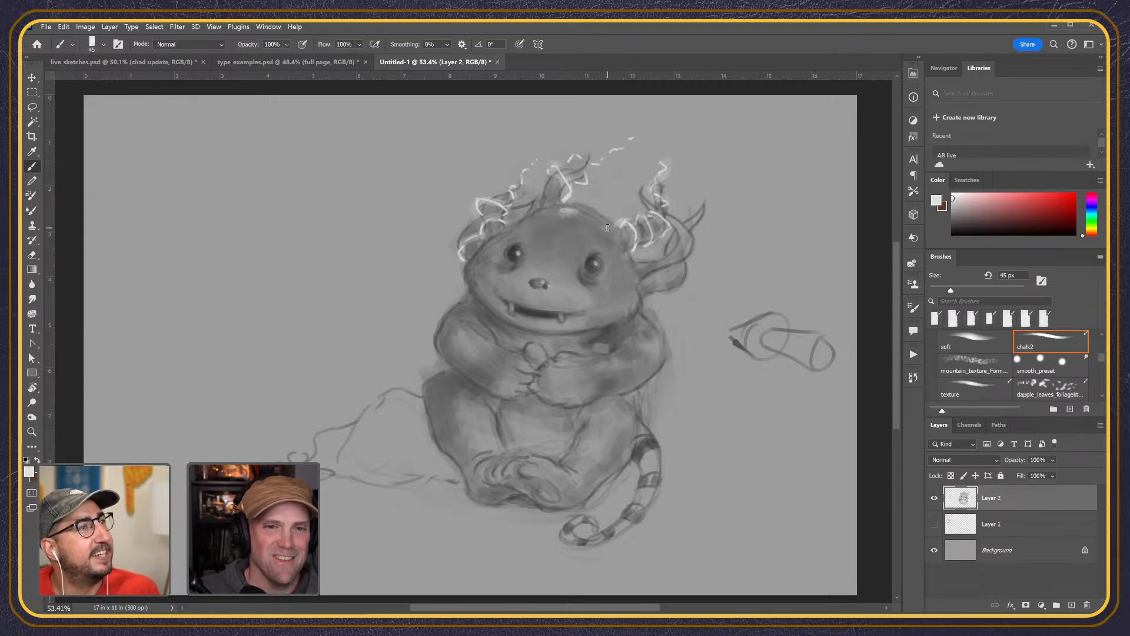
{"action": "key", "text": "bracketright"}
{"action": "key", "text": "bracketright"}
{"action": "key", "text": "bracketright"}
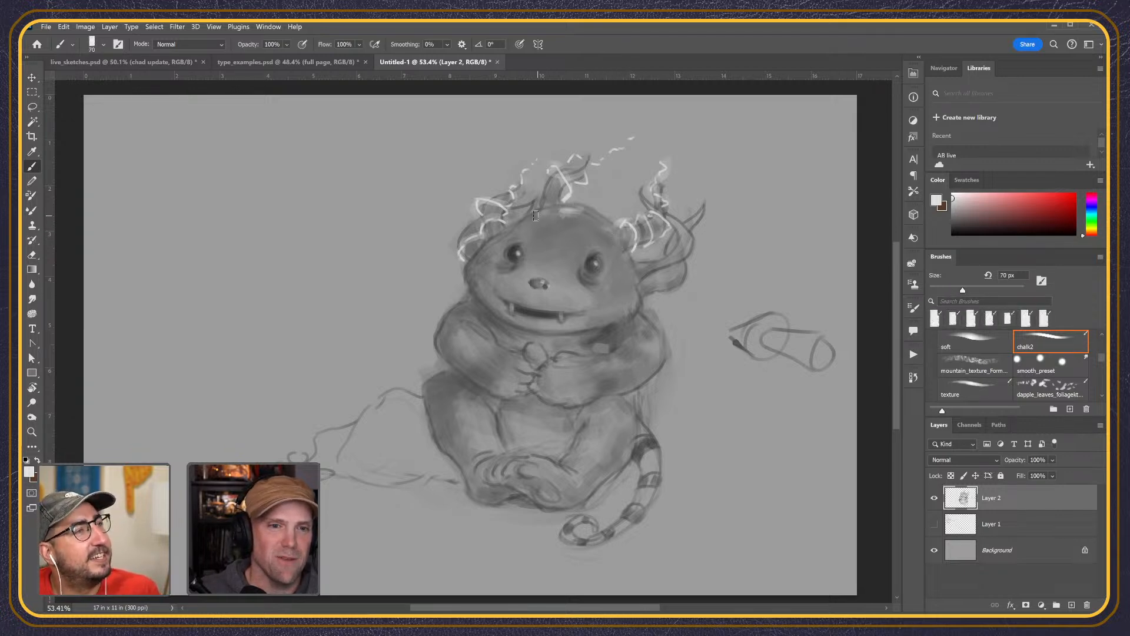
{"action": "key", "text": "bracketleft"}
{"action": "key", "text": "bracketleft"}
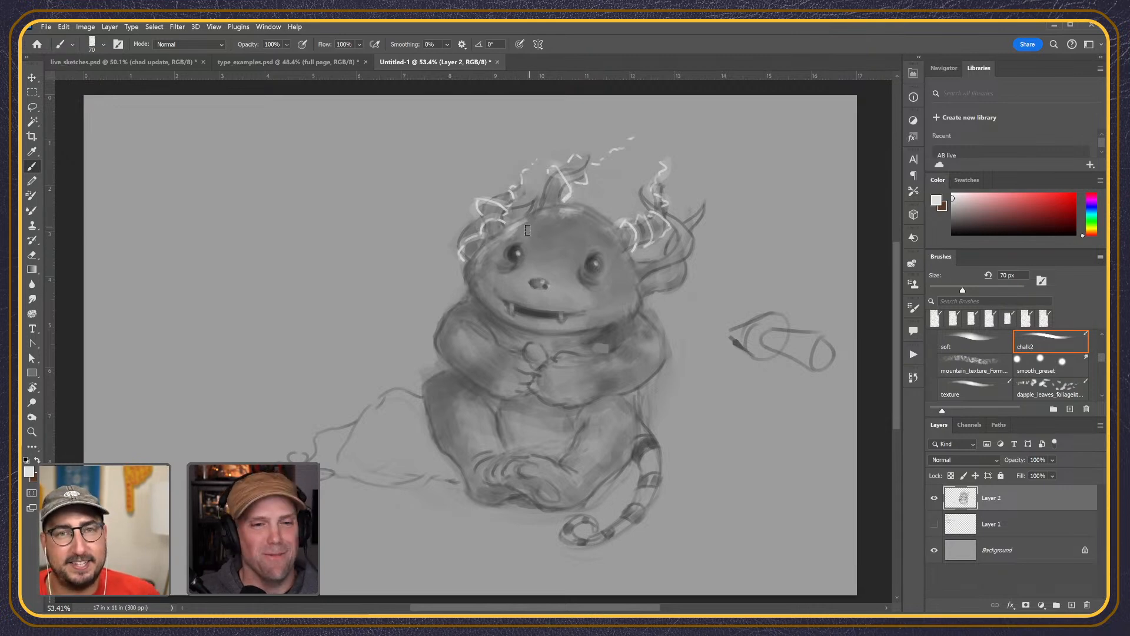
- Draw near-white contour lines around the lower gill on the head's right side with the brush at 25 px
{"action": "key", "text": "bracketleft"}
{"action": "key", "text": "bracketleft"}
{"action": "key", "text": "bracketleft"}
{"action": "key", "text": "bracketleft"}
{"action": "key", "text": "bracketleft"}
{"action": "key", "text": "bracketleft"}
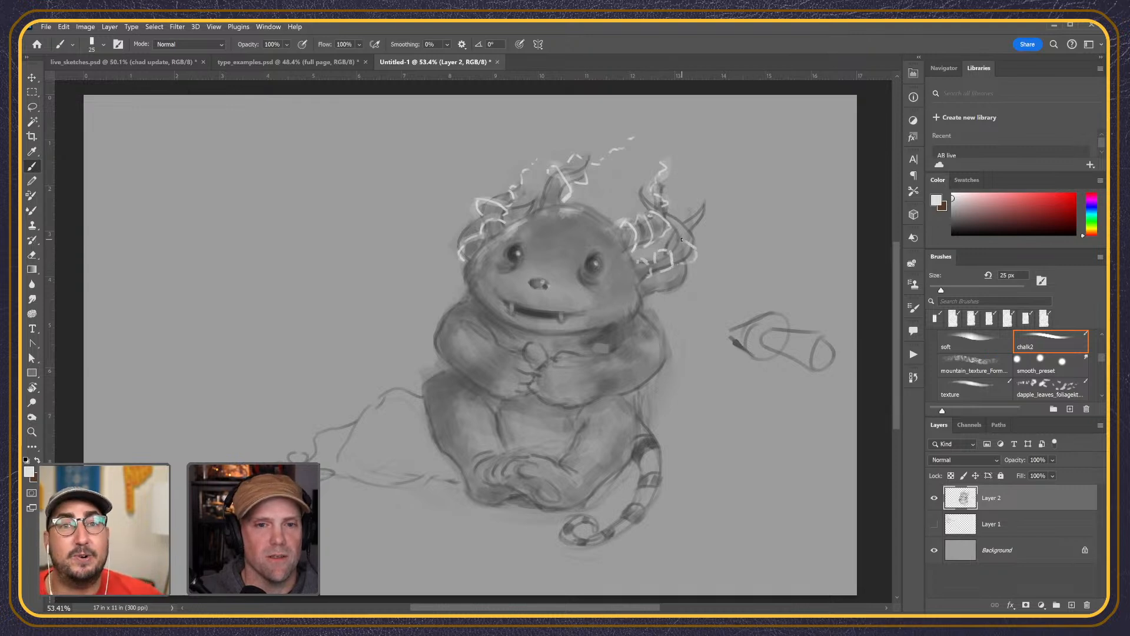
- Build up the near-white highlights between the contour lines on the right-hand gills with the brush at 60 px and 90 px
{"action": "key", "text": "]"}
{"action": "key", "text": "]"}
{"action": "key", "text": "]"}
{"action": "key", "text": "]"}
{"action": "key", "text": "]"}
{"action": "key", "text": "]"}
{"action": "key", "text": "]"}
{"action": "key", "text": "]"}
{"action": "key", "text": "]"}
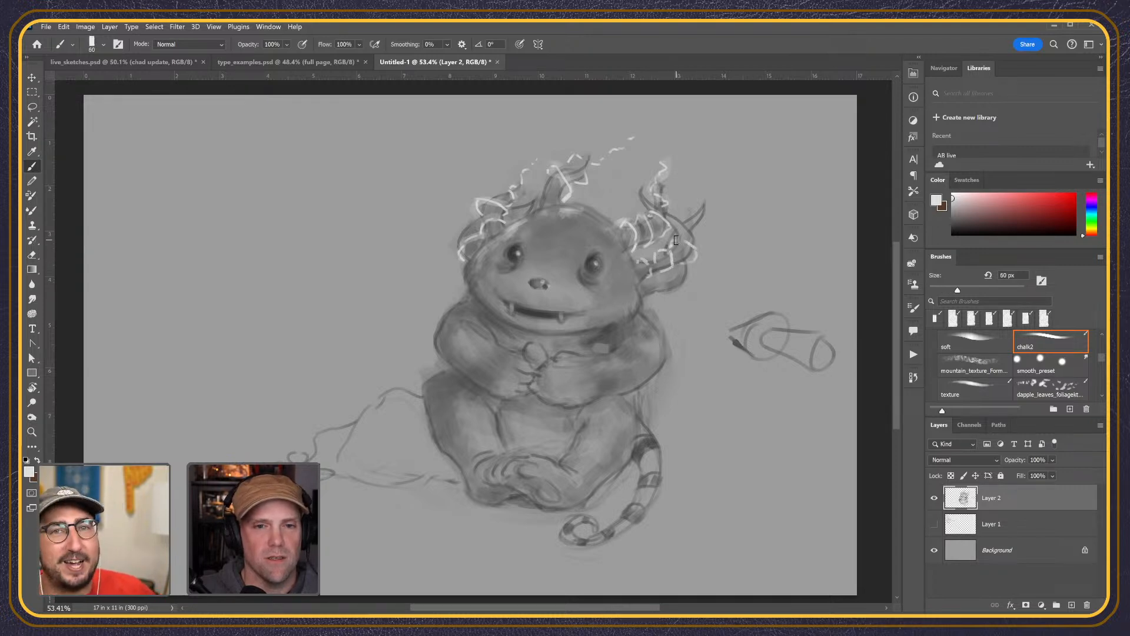
{"action": "mouse_move", "coordinate": [694, 251]}
{"action": "left_mouse_down"}
{"action": "mouse_move", "coordinate": [654, 254]}
{"action": "mouse_move", "coordinate": [675, 257]}
{"action": "mouse_move", "coordinate": [658, 272]}
{"action": "mouse_move", "coordinate": [641, 257]}
{"action": "left_mouse_up"}
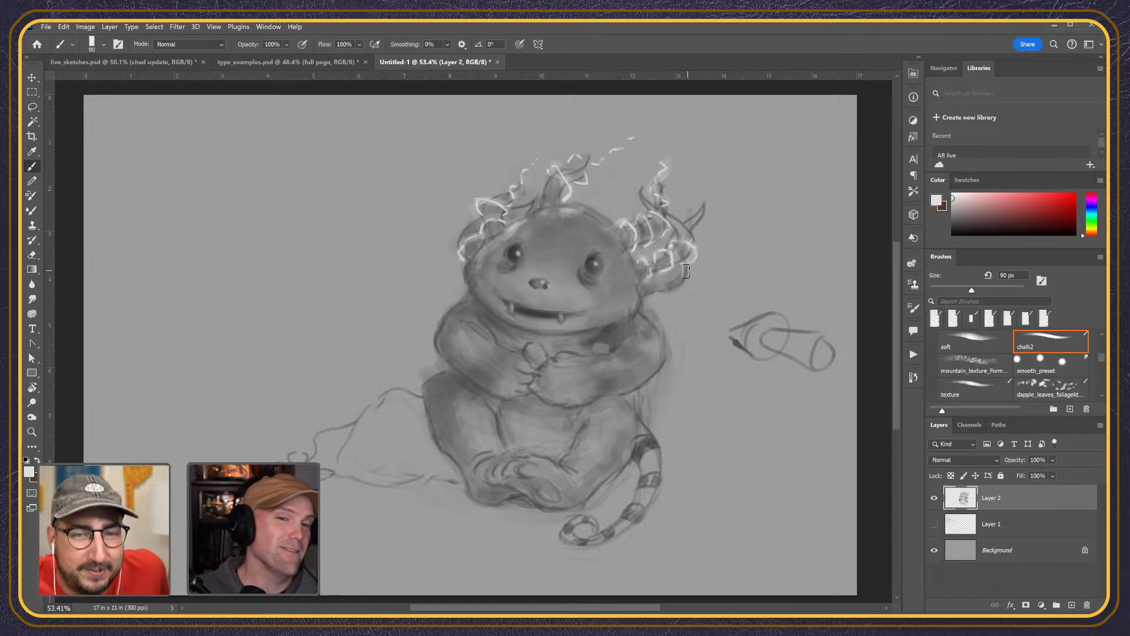
- Extend the near-white contour lines over the lowest right-hand gill, reducing the brush to 45 px and 15 px
{"action": "key", "text": "["}
{"action": "key", "text": "["}
{"action": "key", "text": "["}
{"action": "key", "text": "["}
{"action": "key", "text": "["}
{"action": "key", "text": "["}
{"action": "key", "text": "["}
{"action": "key", "text": "["}
{"action": "key", "text": "["}
{"action": "key", "text": "["}
{"action": "key", "text": "["}
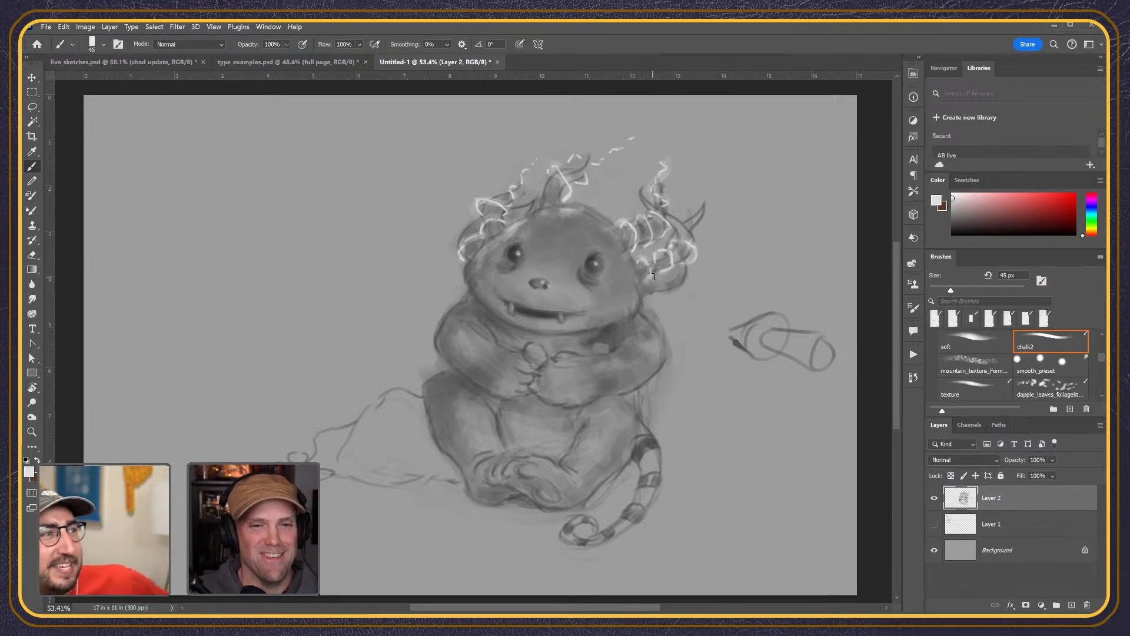
{"action": "key", "text": "["}
{"action": "key", "text": "["}
{"action": "key", "text": "["}
{"action": "key", "text": "["}
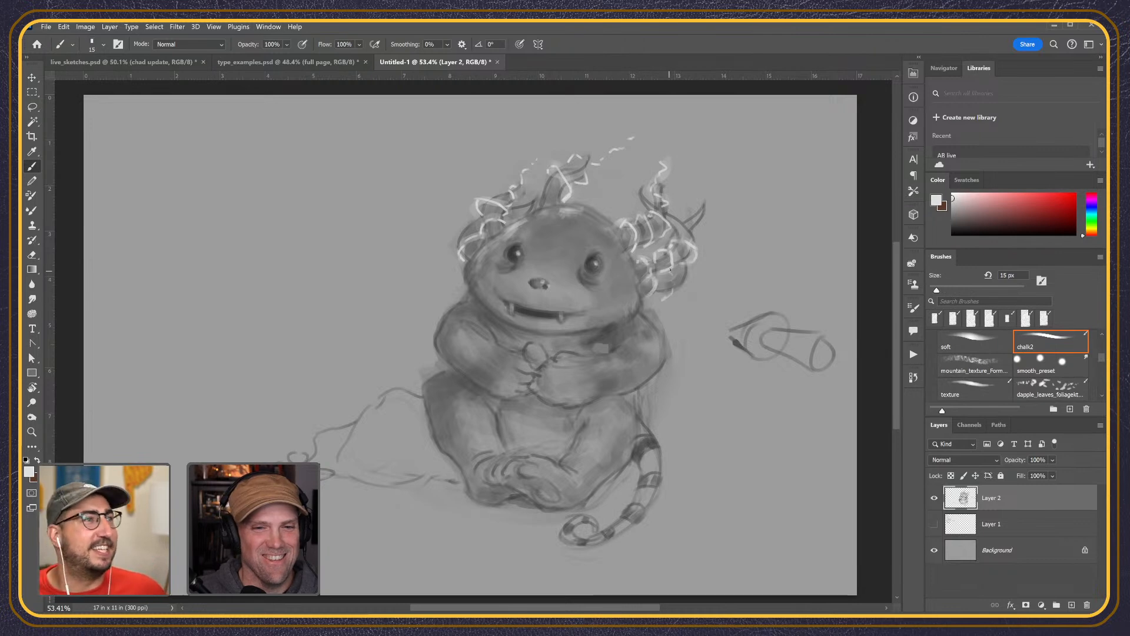
- Add near-white rim highlights along the right edge of the cheek and face, varying the brush between 45 px and 150 px
{"action": "key", "text": "bracketright"}
{"action": "key", "text": "bracketright"}
{"action": "key", "text": "bracketright"}
{"action": "key", "text": "bracketright"}
{"action": "key", "text": "bracketright"}
{"action": "key", "text": "bracketright"}
{"action": "key", "text": "bracketright"}
{"action": "key", "text": "bracketright"}
{"action": "key", "text": "bracketright"}
{"action": "key", "text": "bracketright"}
{"action": "key", "text": "bracketright"}
{"action": "key", "text": "bracketright"}
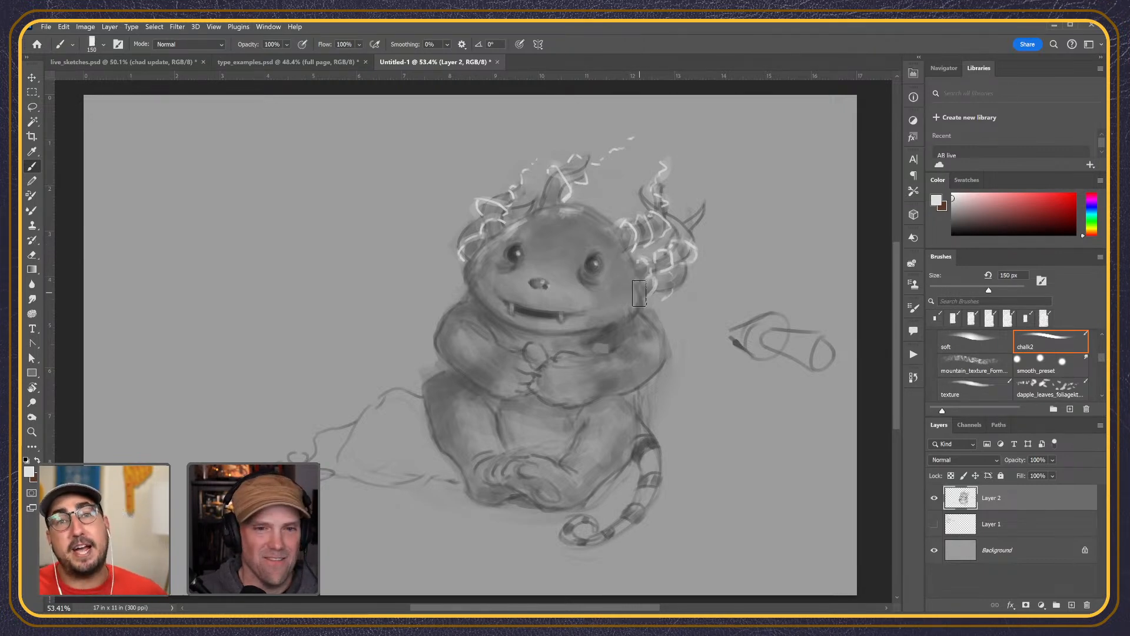
{"action": "key", "text": "bracketleft"}
{"action": "key", "text": "bracketleft"}
{"action": "key", "text": "bracketleft"}
{"action": "key", "text": "bracketleft"}
{"action": "key", "text": "bracketleft"}
{"action": "key", "text": "bracketleft"}
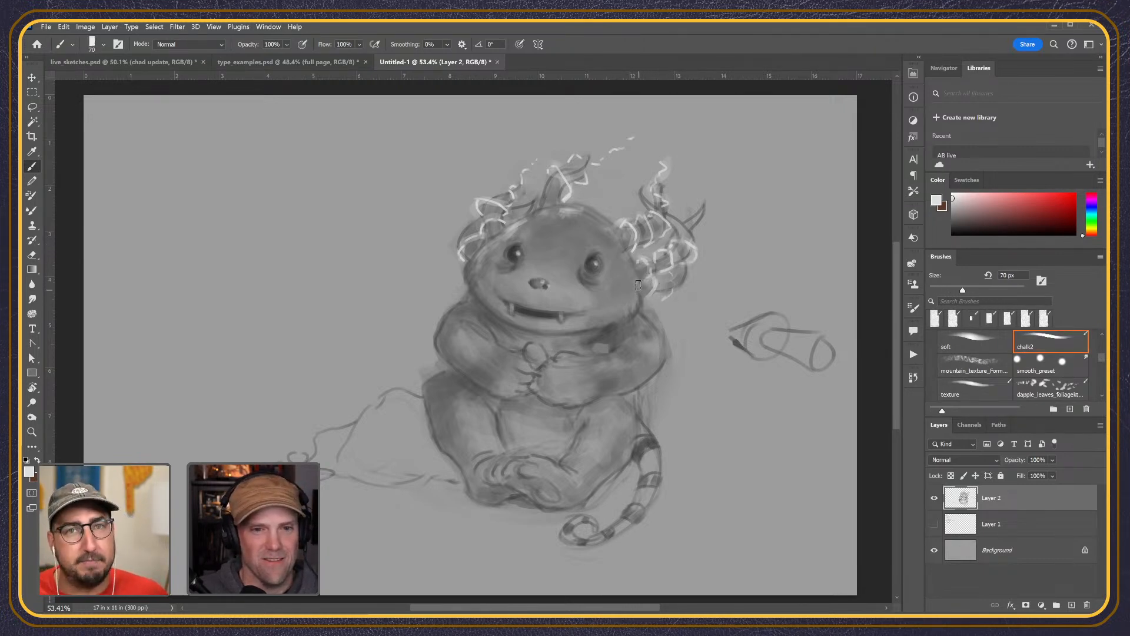
{"action": "key", "text": "bracketright"}
{"action": "key", "text": "bracketright"}
{"action": "key", "text": "bracketright"}
{"action": "key", "text": "bracketright"}
{"action": "key", "text": "bracketright"}
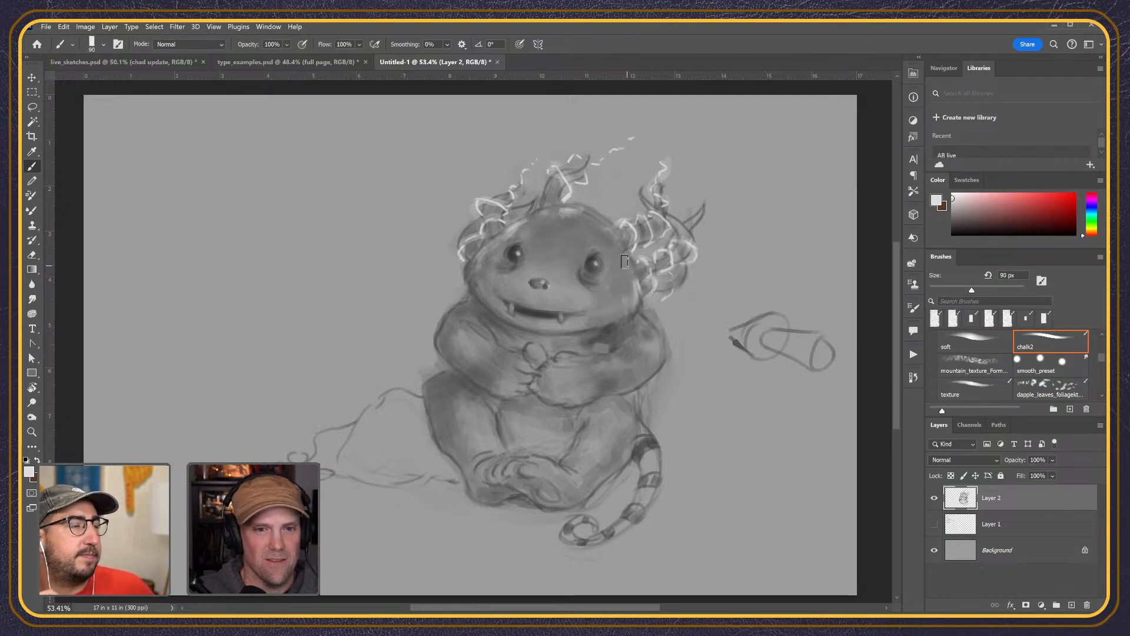
{"action": "key", "text": "bracketleft"}
{"action": "key", "text": "bracketleft"}
{"action": "key", "text": "bracketleft"}
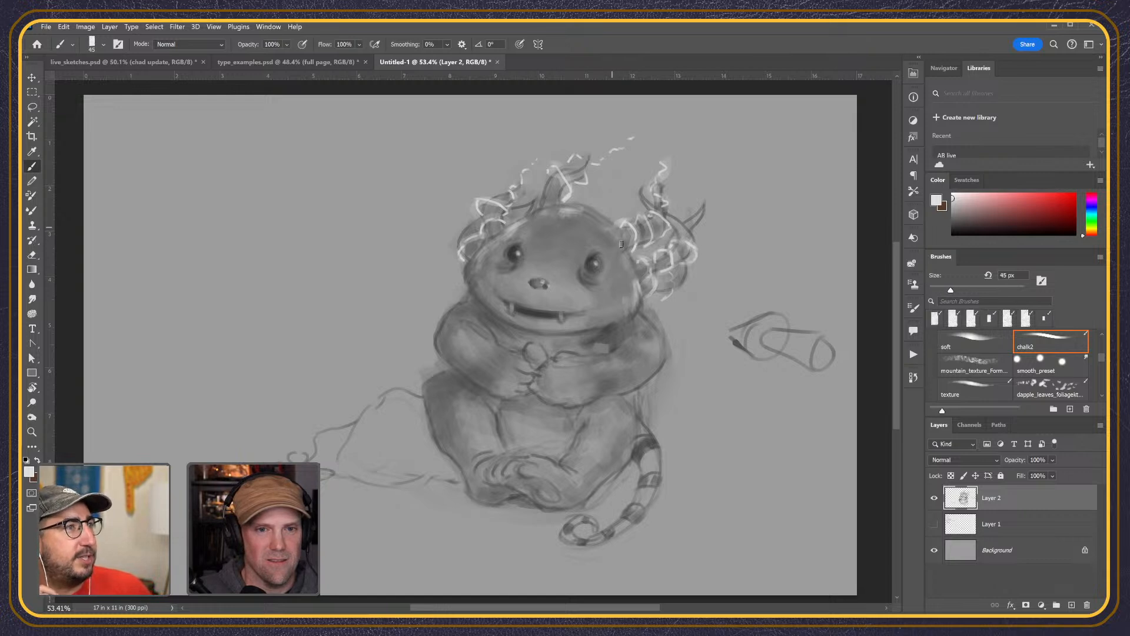
- Brush soft near-white highlights onto the upper right of the head and the muzzle with the brush at 70 px, 125 px and 80 px
{"action": "key", "text": "bracketright"}
{"action": "key", "text": "bracketright"}
{"action": "key", "text": "bracketright"}
{"action": "key", "text": "bracketright"}
{"action": "key", "text": "bracketright"}
{"action": "key", "text": "bracketright"}
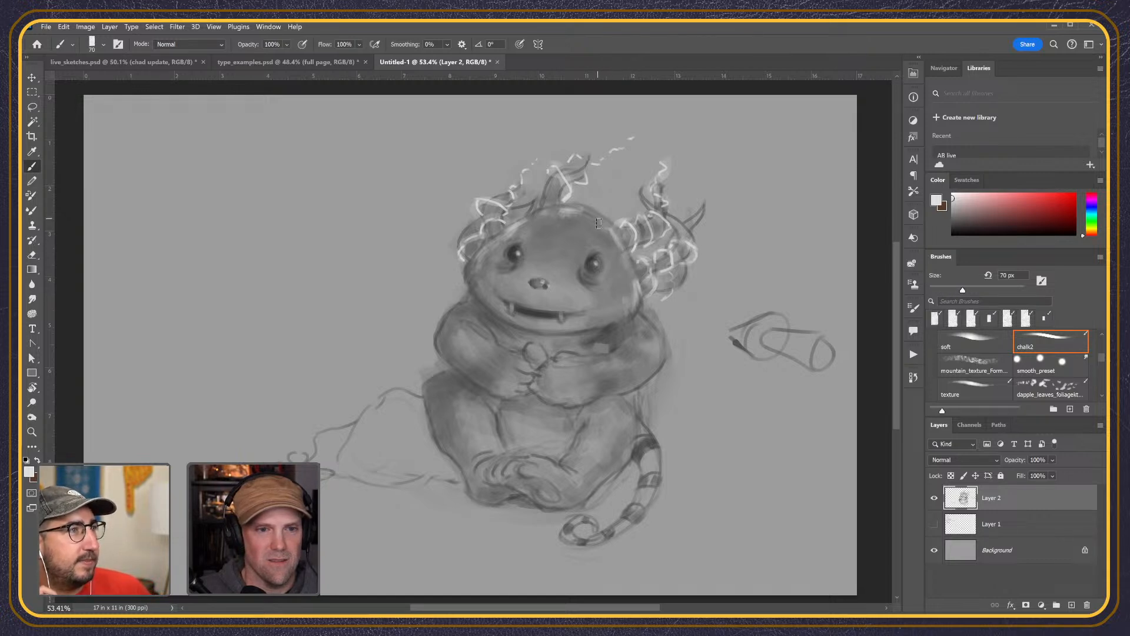
{"action": "key", "text": "bracketright"}
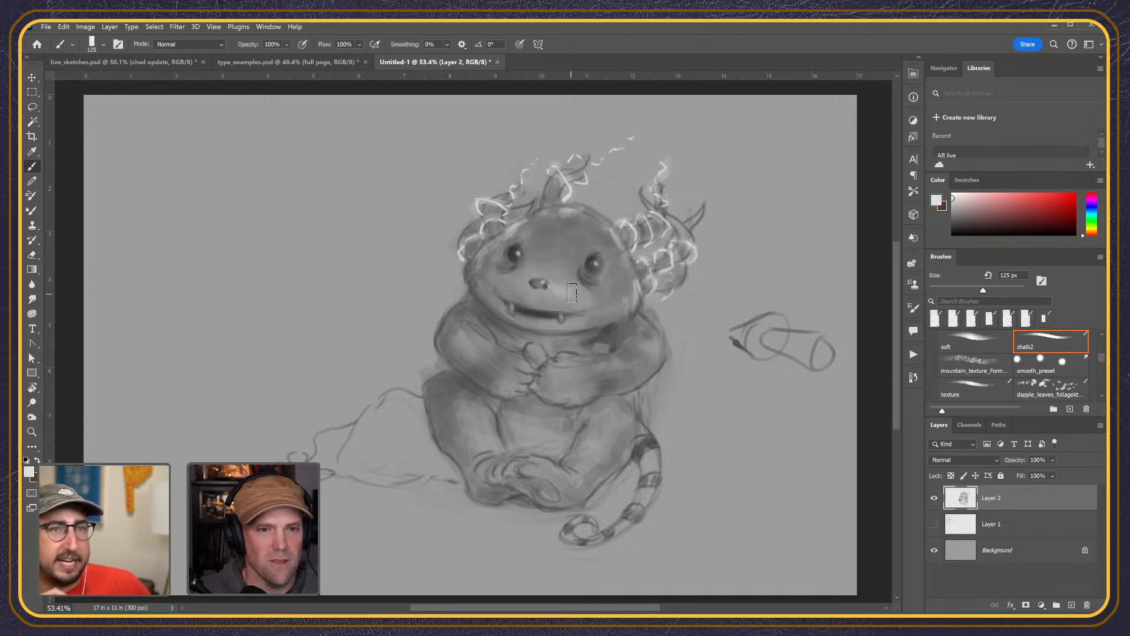
{"action": "key", "text": "bracketleft"}
{"action": "key", "text": "bracketleft"}
{"action": "key", "text": "bracketleft"}
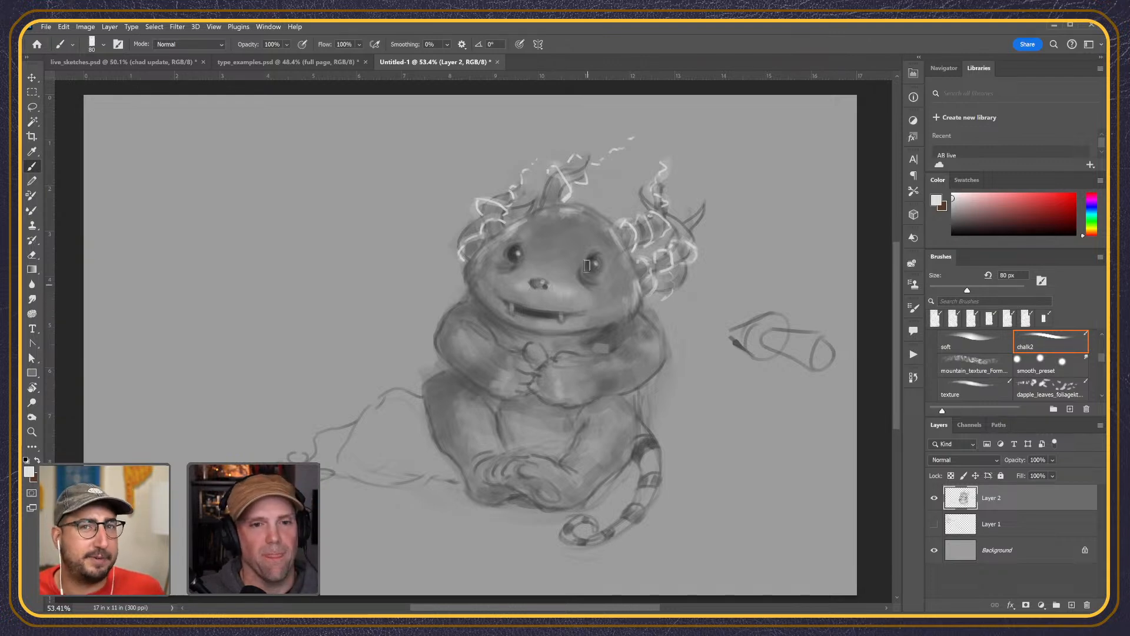
- Refine the eye shading with sampled dark gray, and touch up the head with sampled lighter grays at 80 px and 45 px
{"action": "left_click", "coordinate": [504, 247], "text": "alt"}
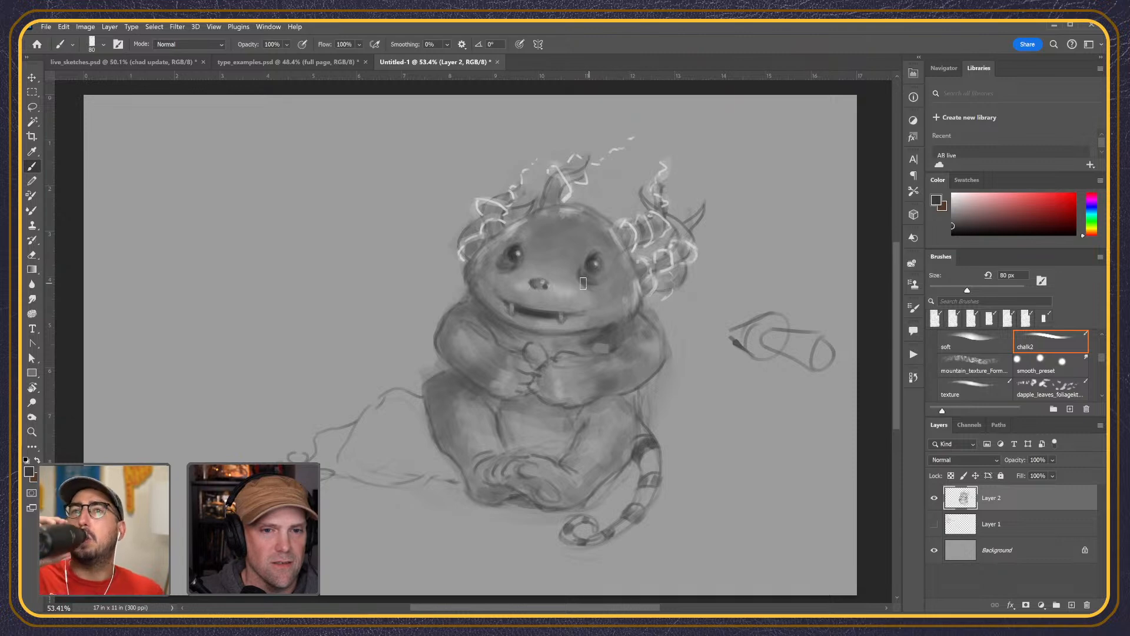
{"action": "left_click", "coordinate": [512, 251], "text": "alt"}
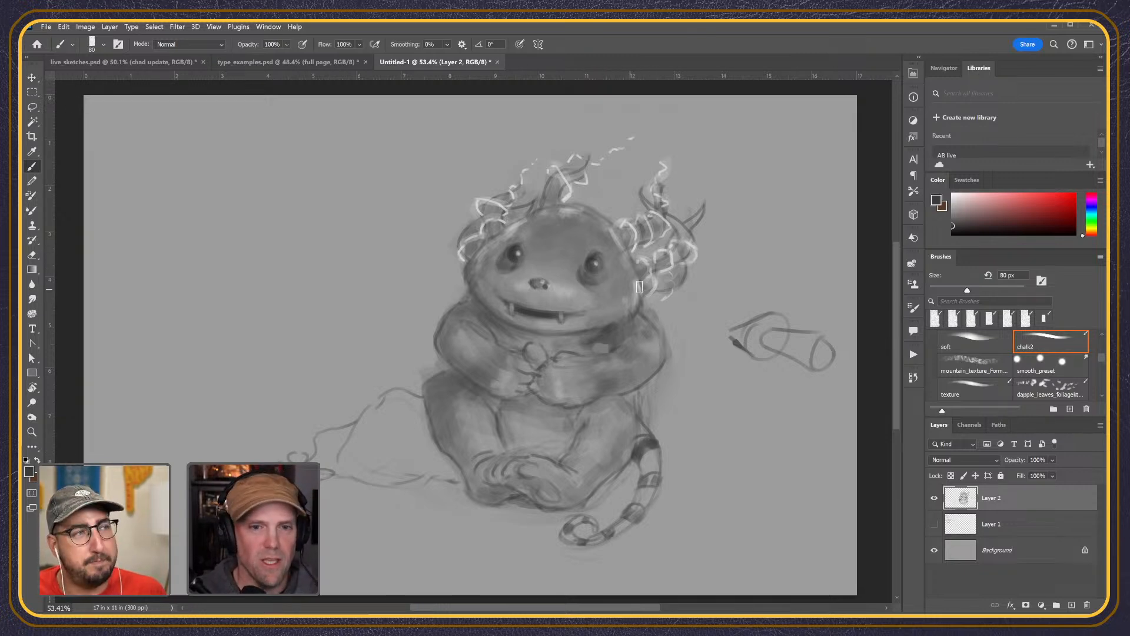
{"action": "left_click", "coordinate": [637, 290], "text": "alt"}
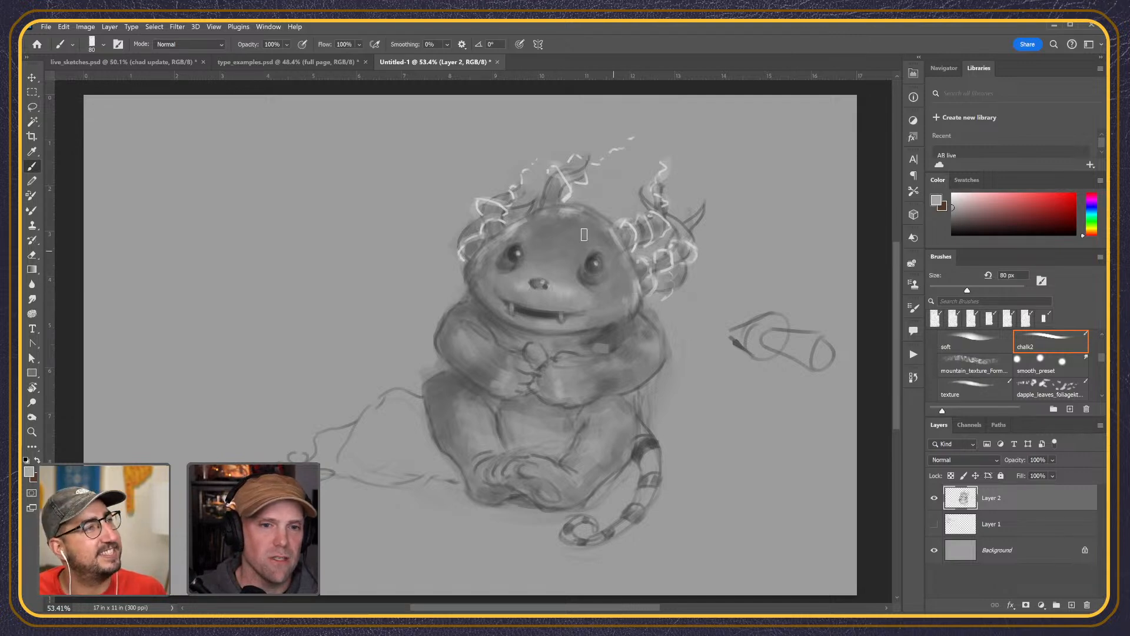
{"action": "left_click", "coordinate": [672, 265], "text": "alt"}
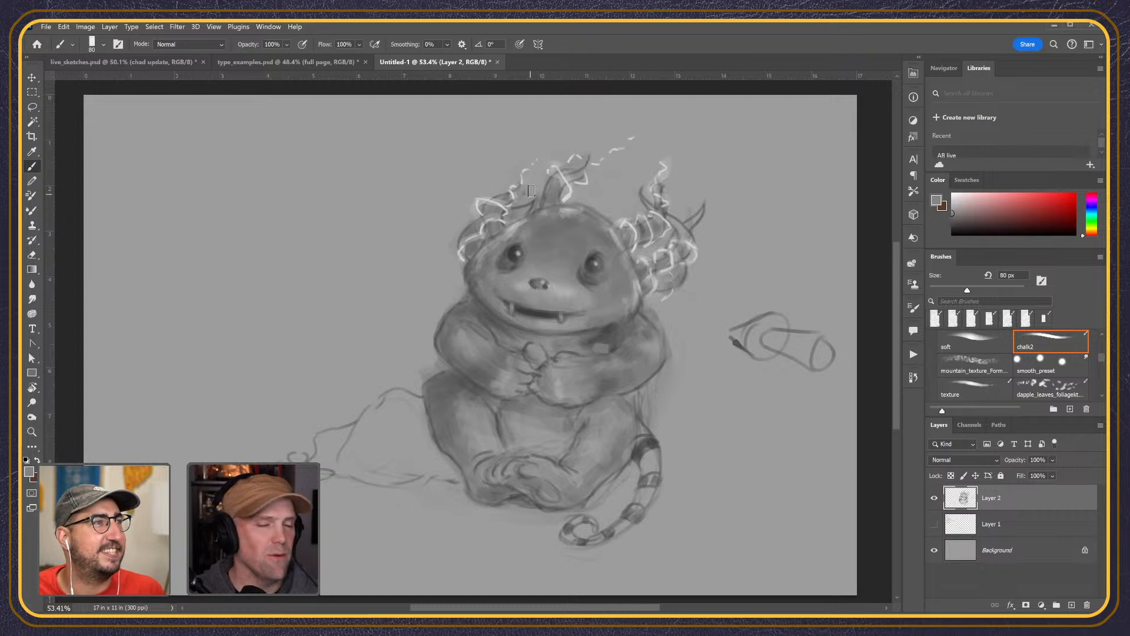
{"action": "key", "text": "bracketleft"}
{"action": "key", "text": "bracketleft"}
{"action": "key", "text": "bracketleft"}
{"action": "key", "text": "bracketleft"}
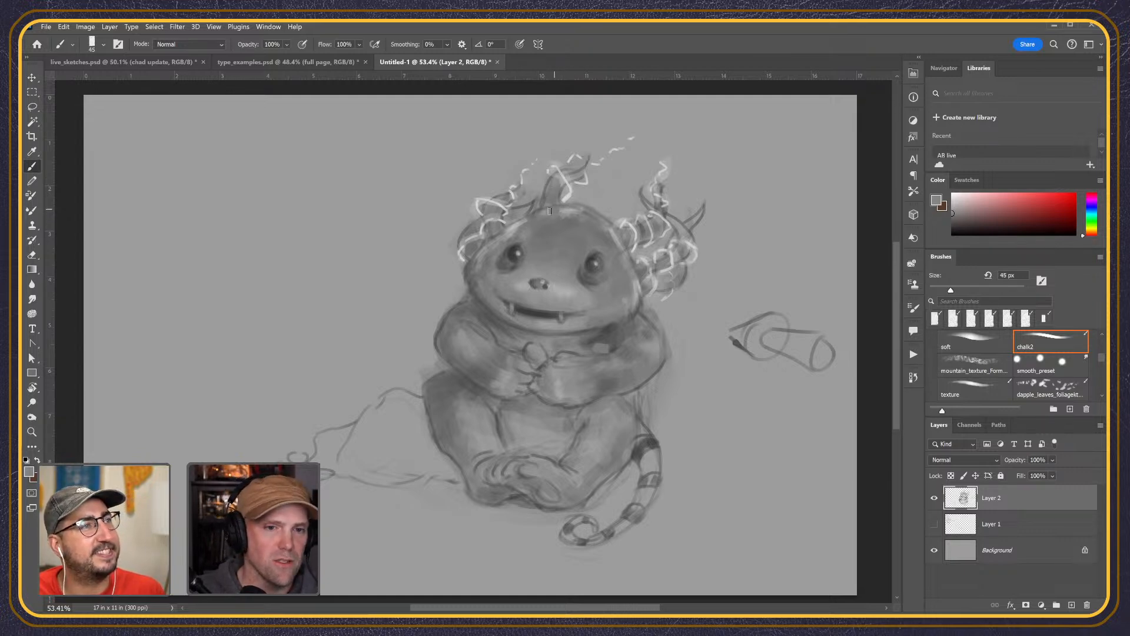
- Sample dark gray from the mouth and darken the lines around the hands, belly, legs and foot with the brush at 50 px and 35 px
{"action": "left_click", "coordinate": [534, 314], "text": "alt"}
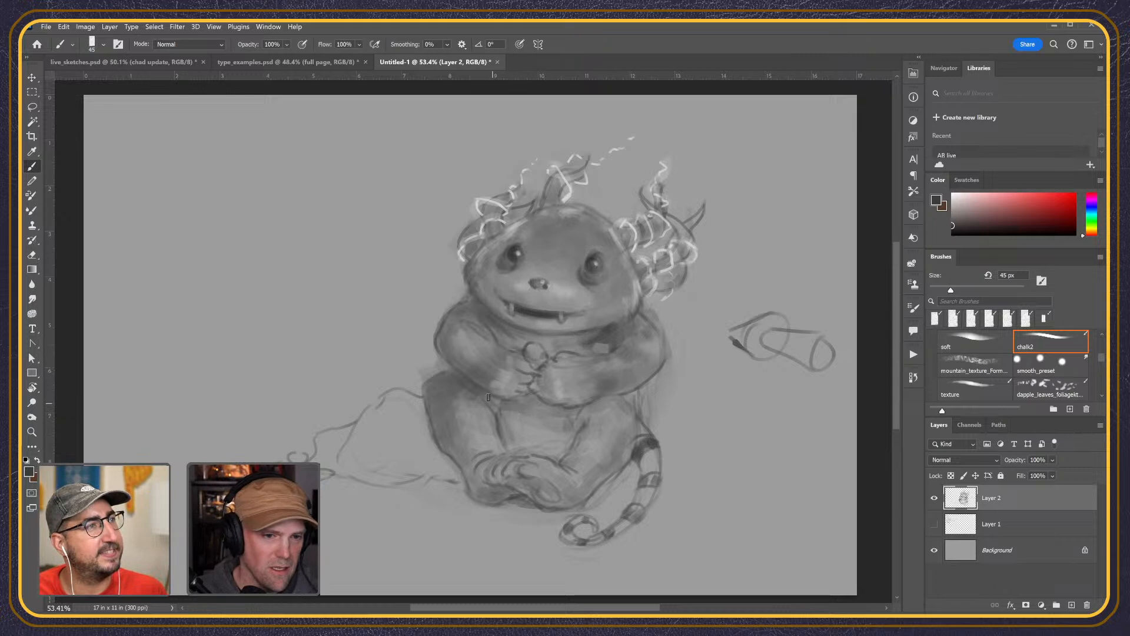
{"action": "key", "text": "bracketright"}
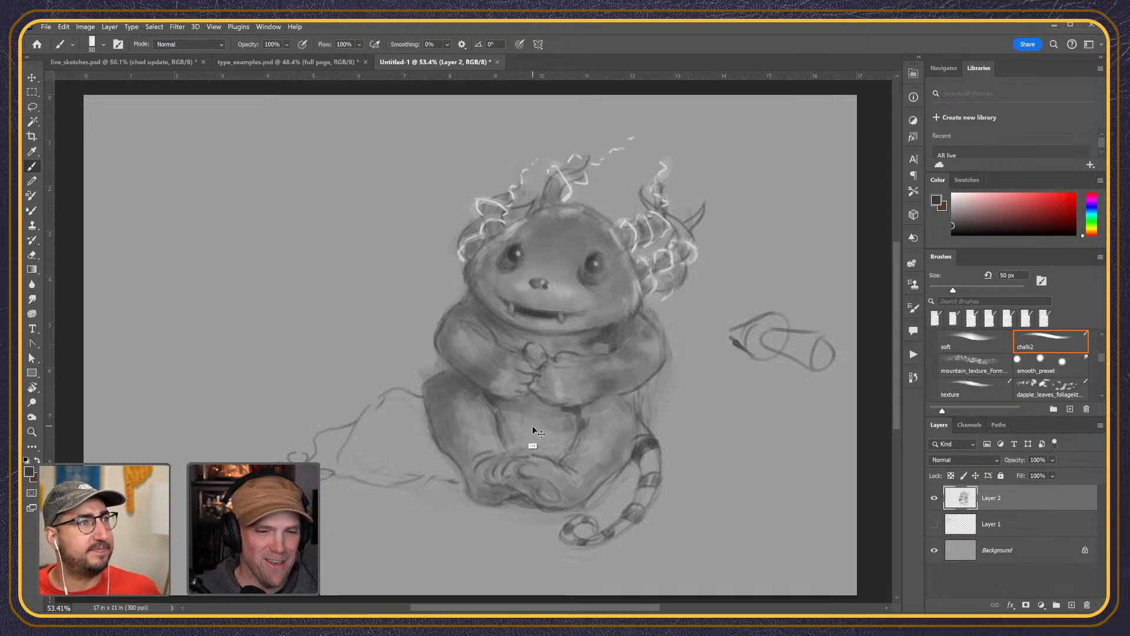
{"action": "key", "text": "bracketright"}
{"action": "key", "text": "bracketright"}
{"action": "key", "text": "bracketright"}
{"action": "key", "text": "bracketright"}
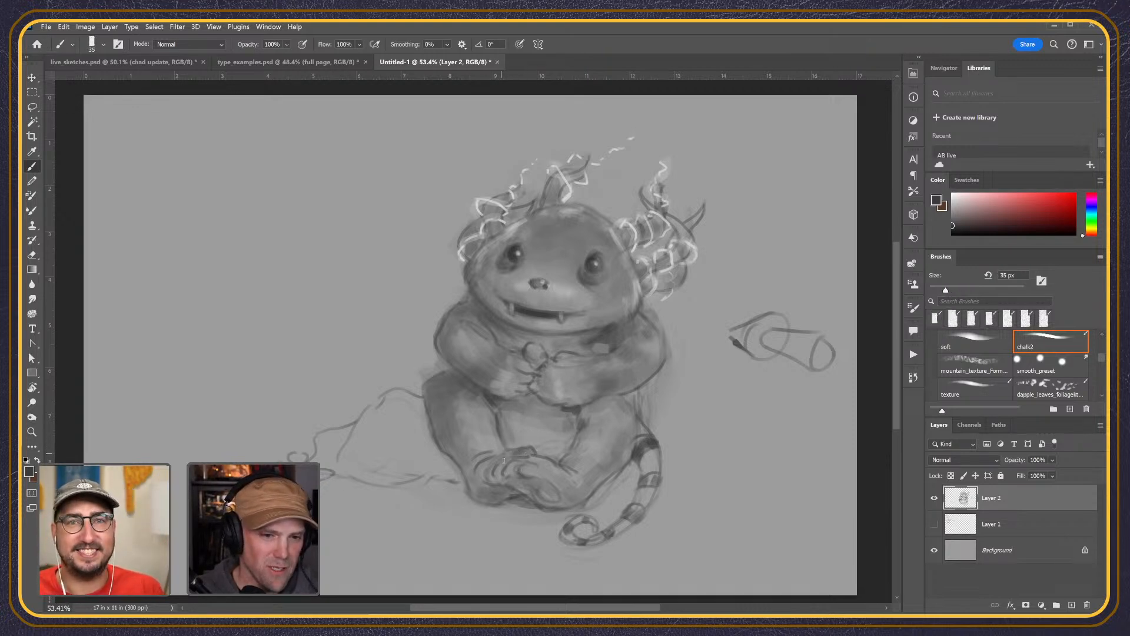
{"action": "left_click_drag", "start_coordinate": [512, 452], "coordinate": [490, 480]}
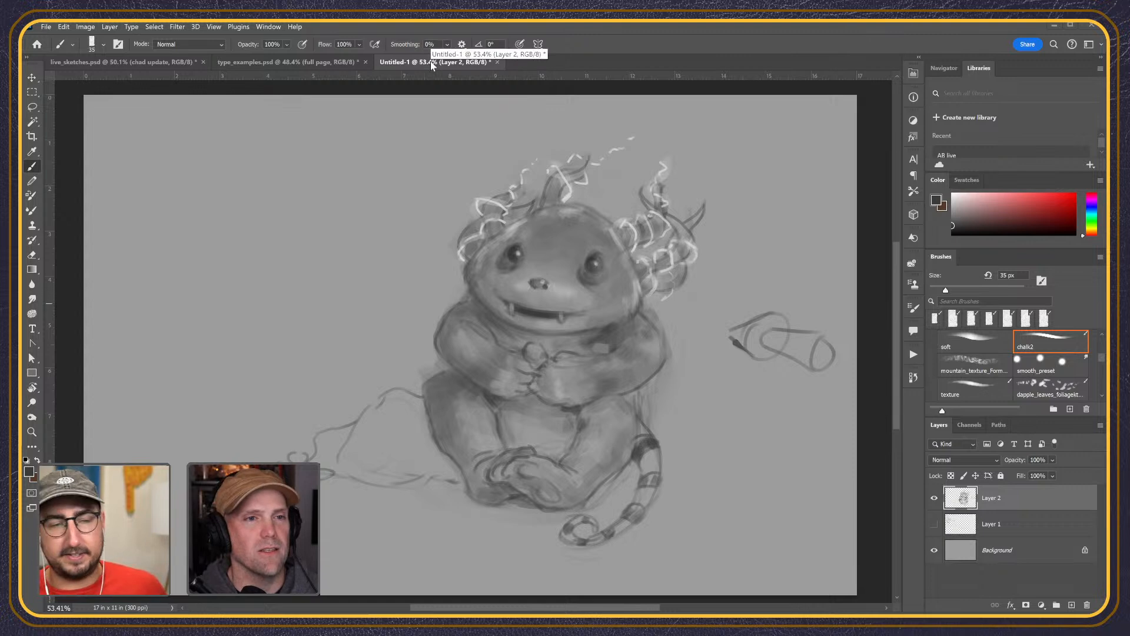
- Switch to type_examples.psd and show the full page w/ image, half page w/image copy and half page w/image layouts one at a time
{"action": "left_click", "coordinate": [250, 60]}
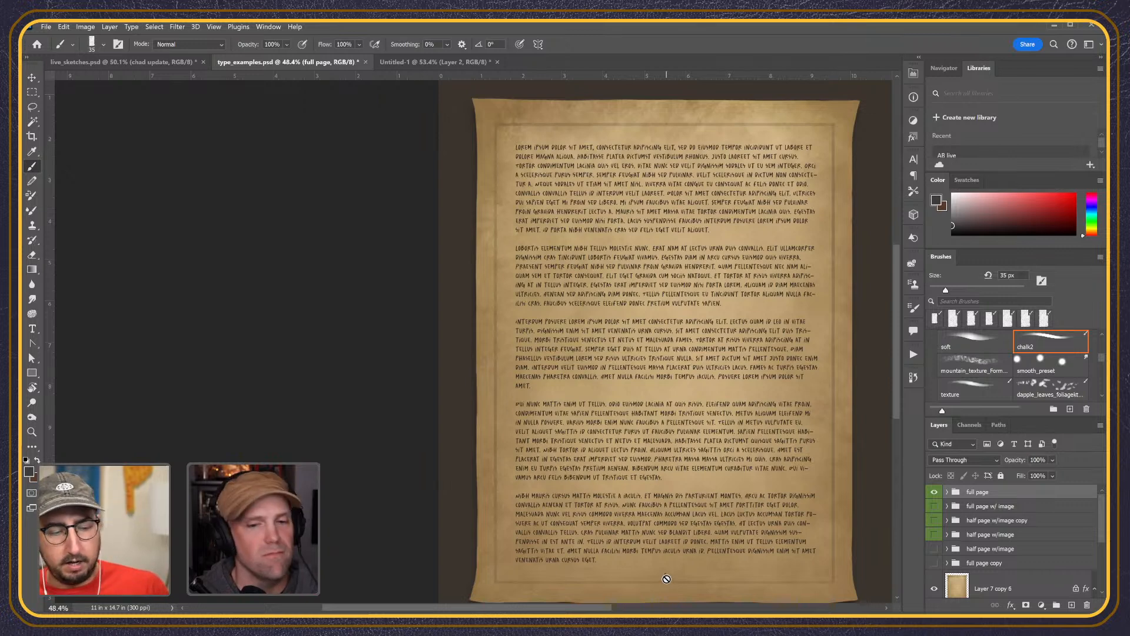
{"action": "left_click", "coordinate": [935, 495]}
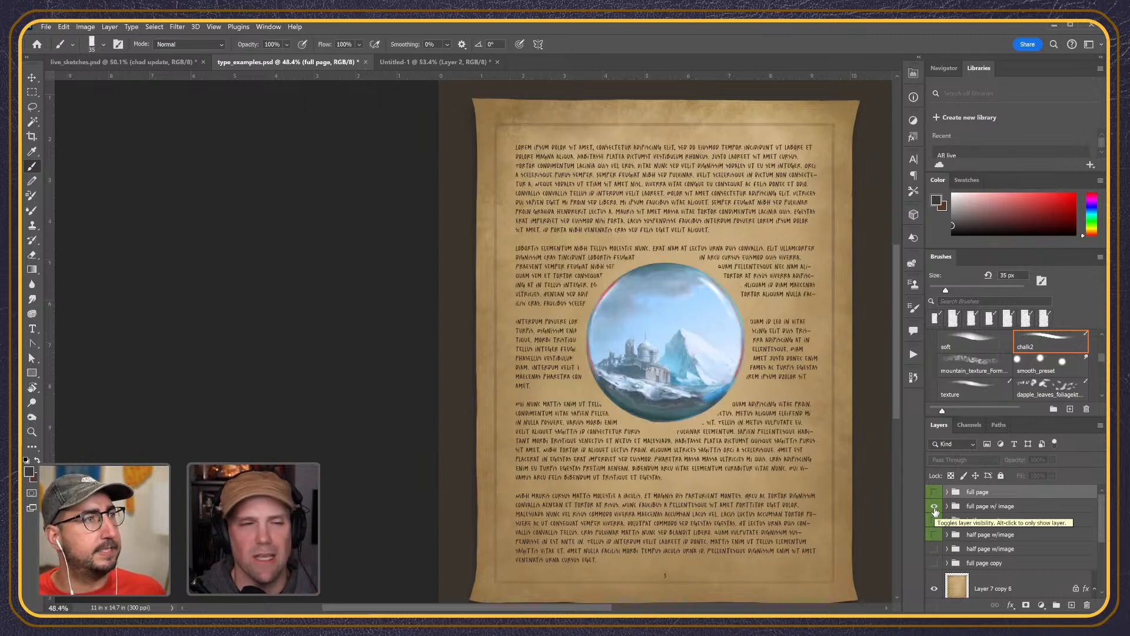
{"action": "left_click", "coordinate": [935, 507]}
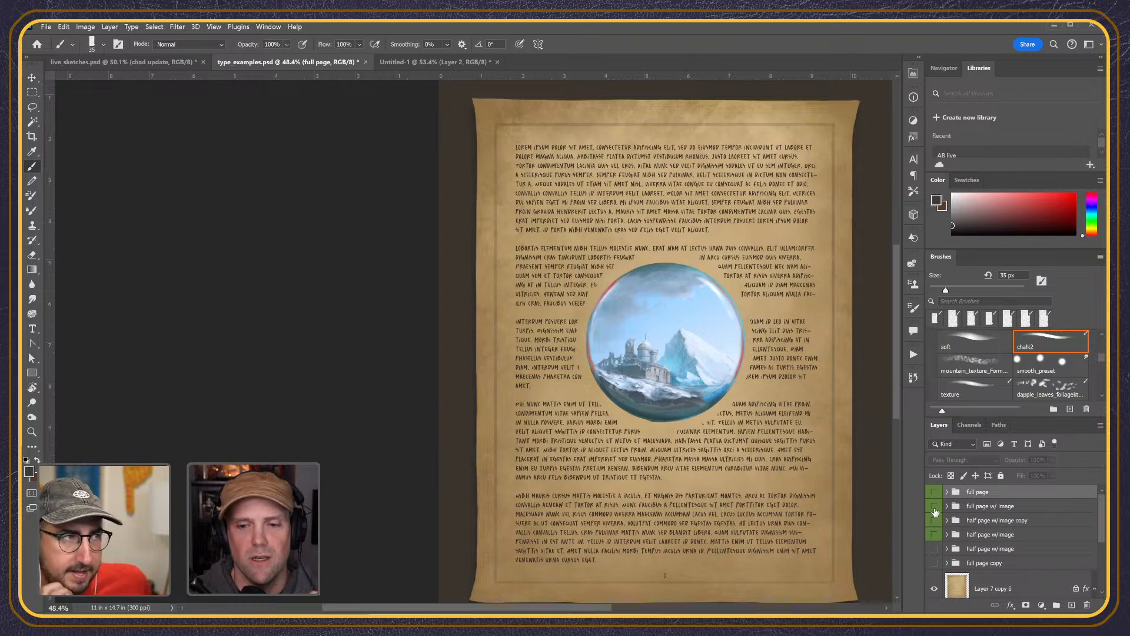
{"action": "left_click", "coordinate": [935, 521]}
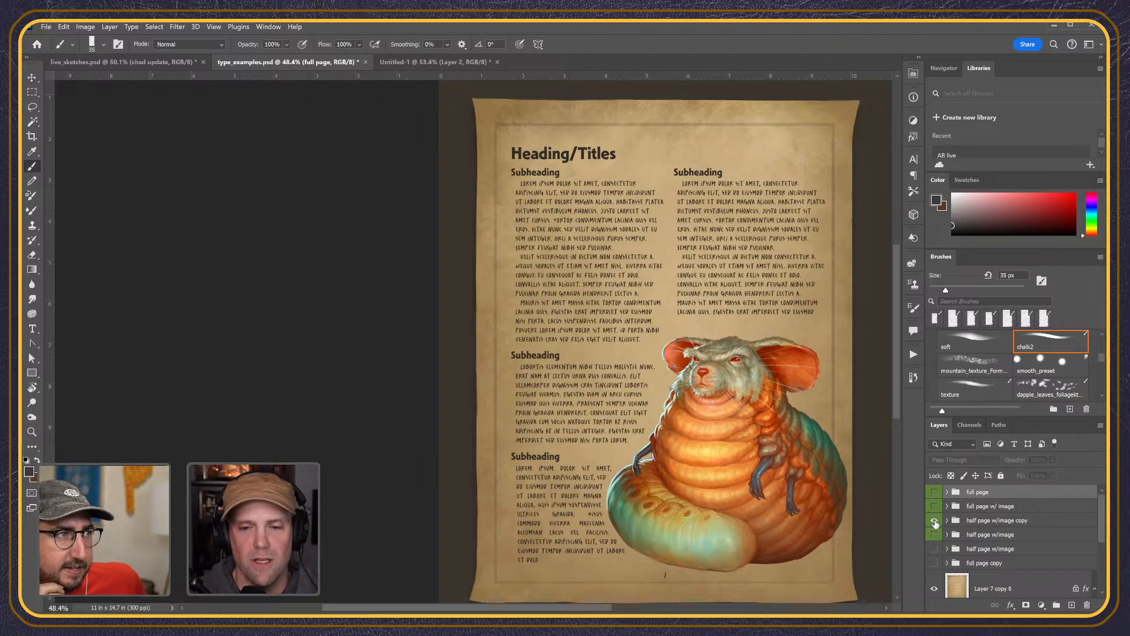
{"action": "left_click", "coordinate": [935, 521]}
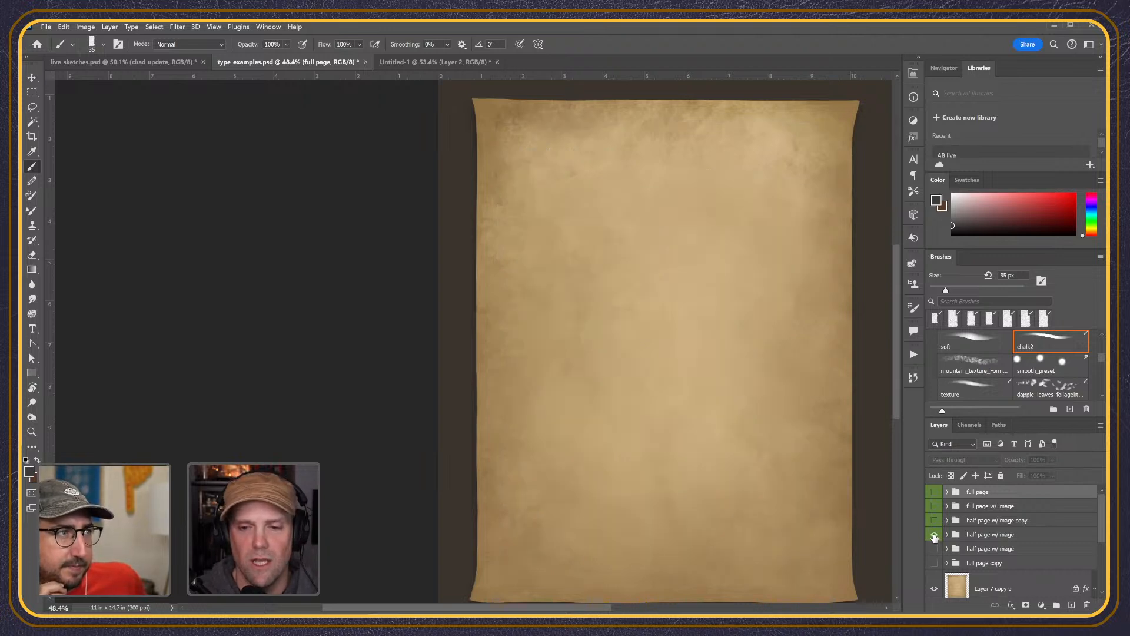
{"action": "left_click", "coordinate": [935, 535]}
{"action": "left_click", "coordinate": [993, 537]}
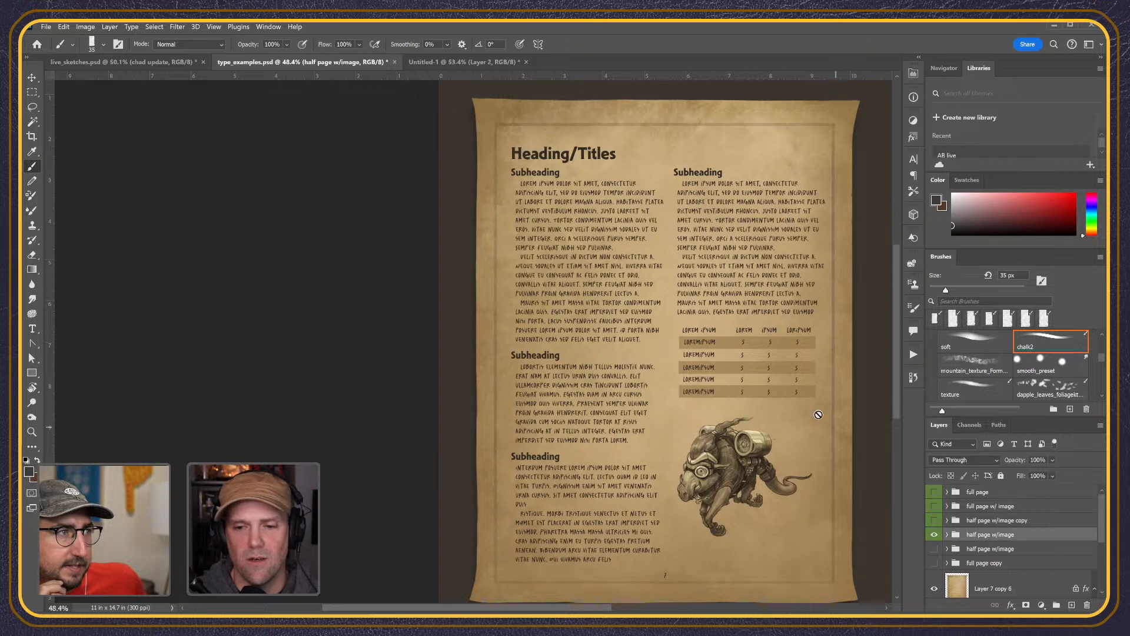
- Examine the striped table and the creature illustration on the half-page layout up close
{"action": "key", "text": "z"}
{"action": "left_click_drag", "start_coordinate": [768, 369], "coordinate": [769, 365]}
{"action": "left_click_drag", "start_coordinate": [739, 349], "coordinate": [736, 350]}
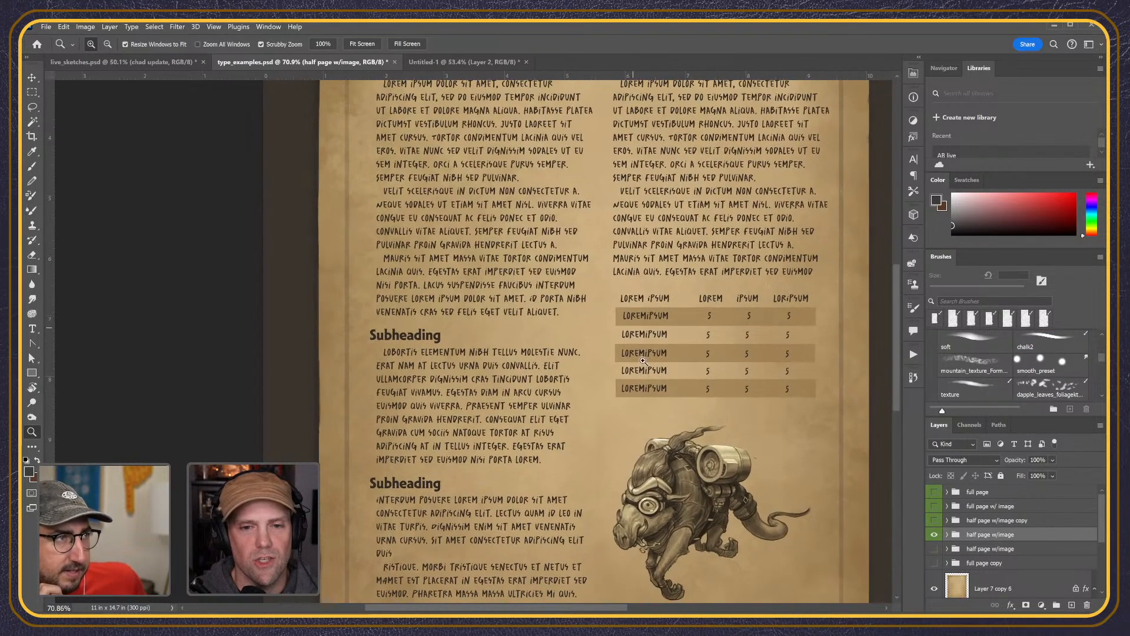
{"action": "scroll", "coordinate": [750, 337], "scroll_direction": "down", "scroll_amount": 3}
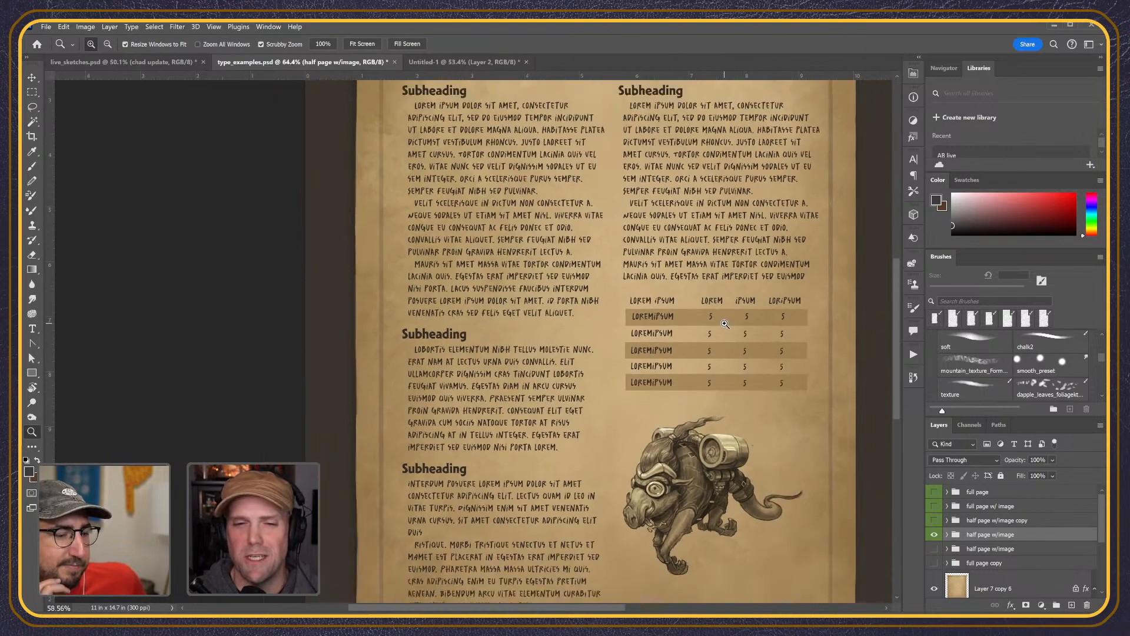
{"action": "left_click_drag", "start_coordinate": [745, 366], "coordinate": [745, 329]}
{"action": "scroll", "coordinate": [743, 339], "scroll_direction": "down", "scroll_amount": 1}
{"action": "scroll", "coordinate": [748, 340], "scroll_direction": "up", "scroll_amount": 2}
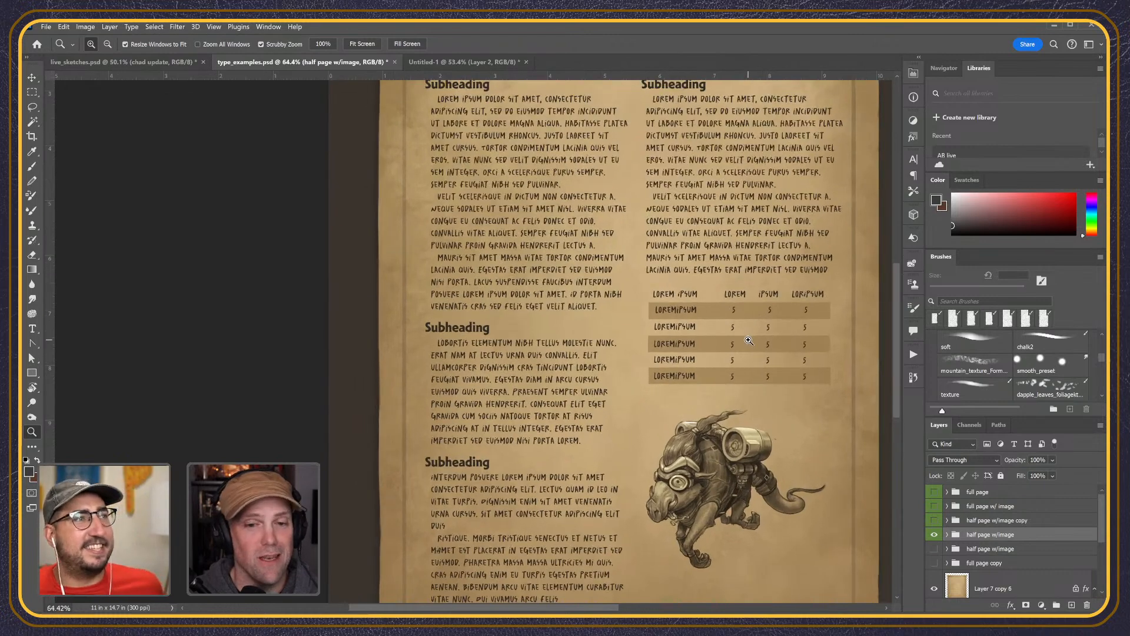
{"action": "scroll", "coordinate": [744, 337], "scroll_direction": "down", "scroll_amount": 1}
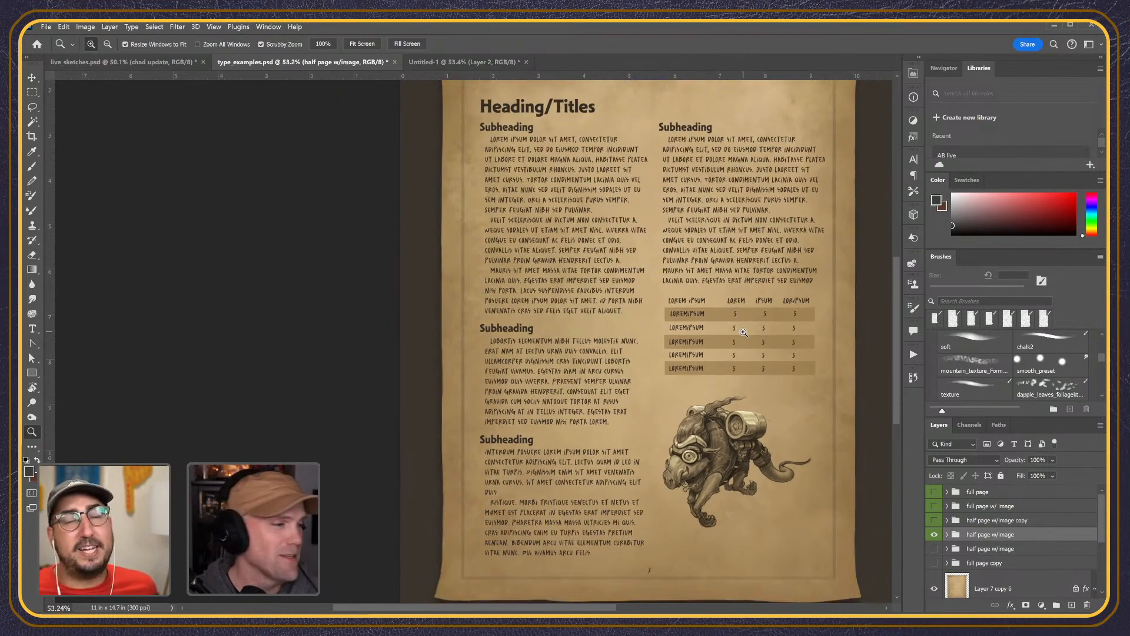
{"action": "scroll", "coordinate": [743, 331], "scroll_direction": "down", "scroll_amount": 1}
{"action": "left_click_drag", "start_coordinate": [742, 314], "coordinate": [734, 332]}
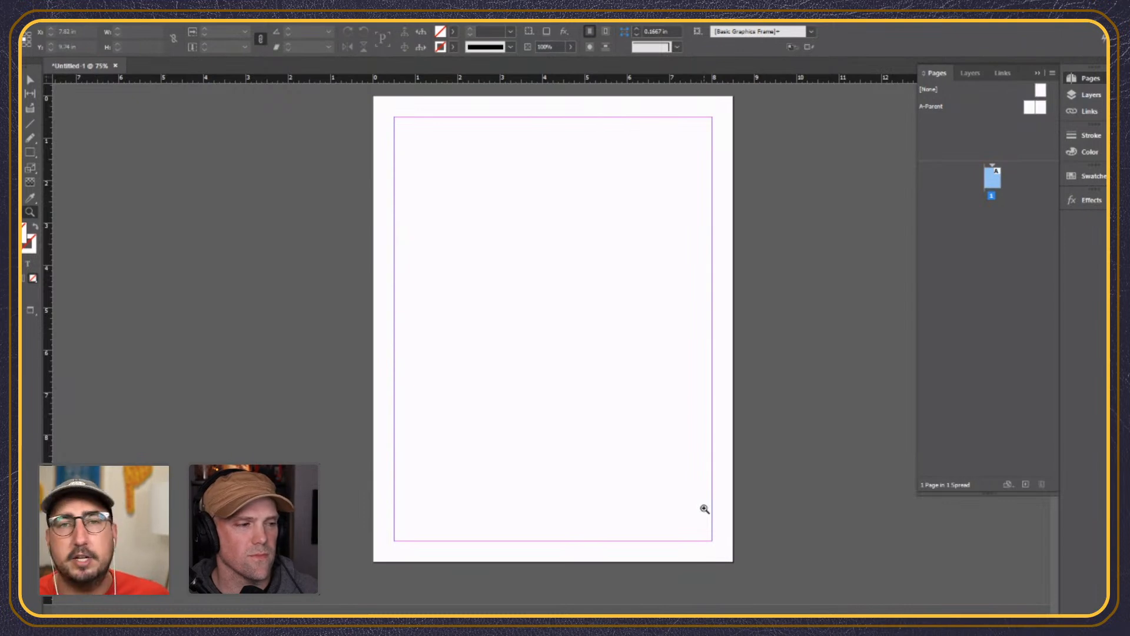
- Switch to the blank InDesign document and open the Downloads folder to choose an image to place
{"action": "left_click", "coordinate": [494, 263]}
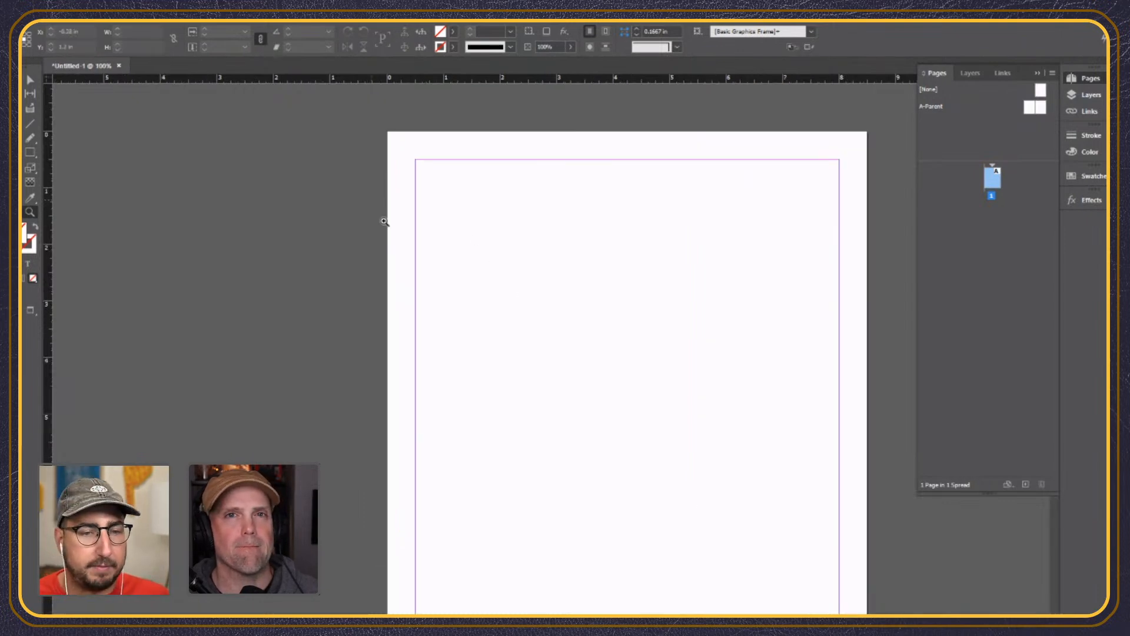
{"action": "key", "text": "ctrl+d"}
{"action": "key", "text": "Escape"}
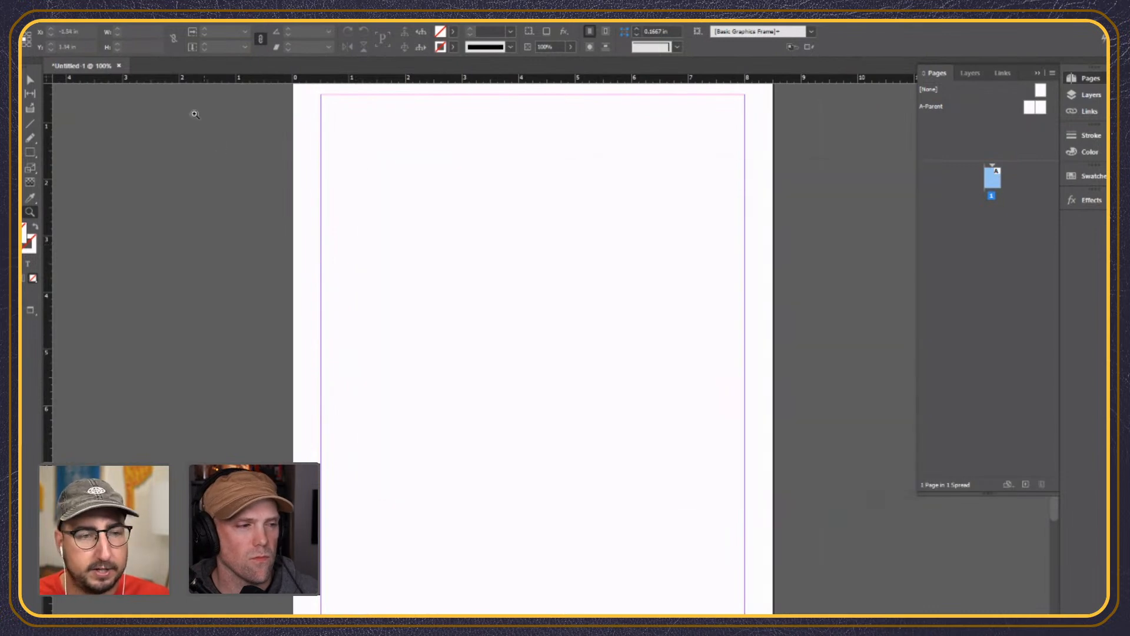
{"action": "left_click", "coordinate": [63, 23]}
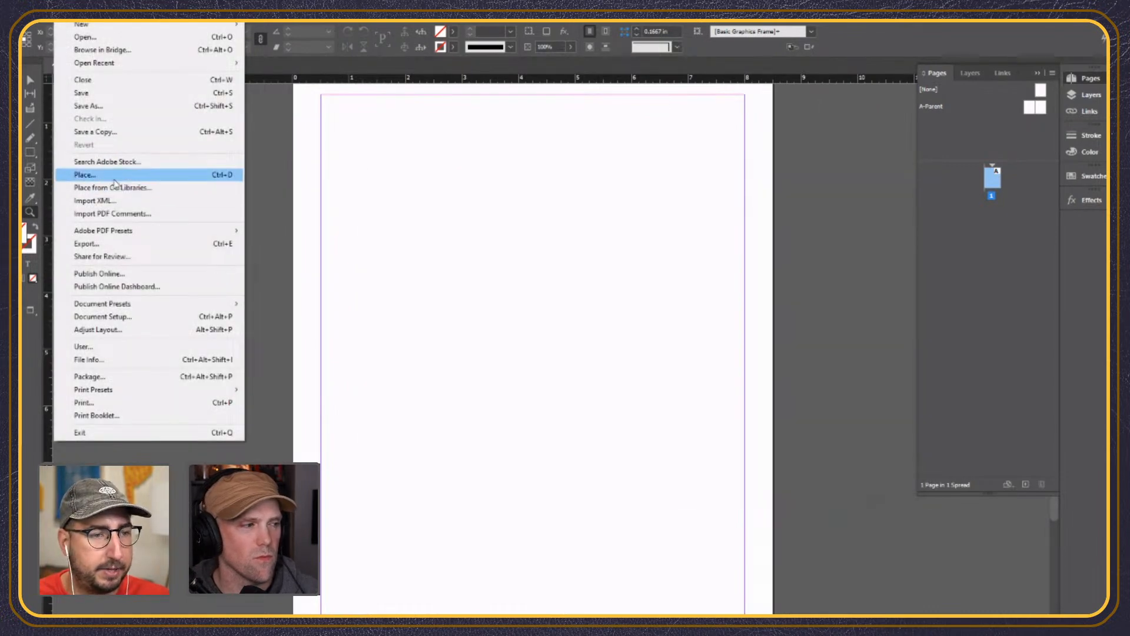
{"action": "left_click", "coordinate": [114, 176]}
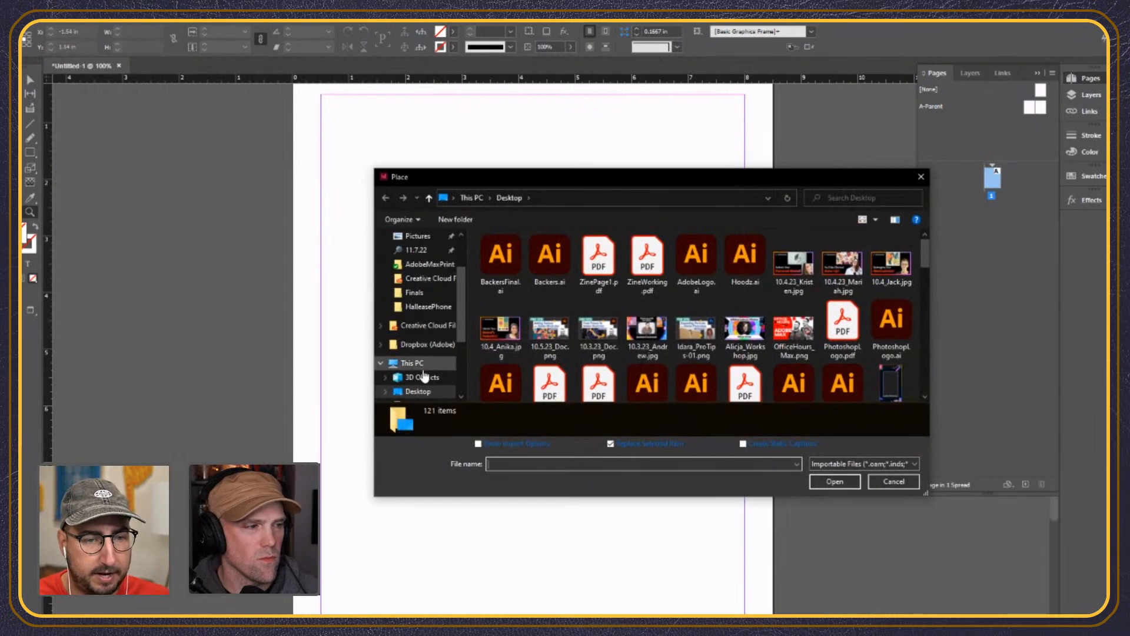
{"action": "scroll", "coordinate": [421, 376], "scroll_direction": "down", "scroll_amount": 2}
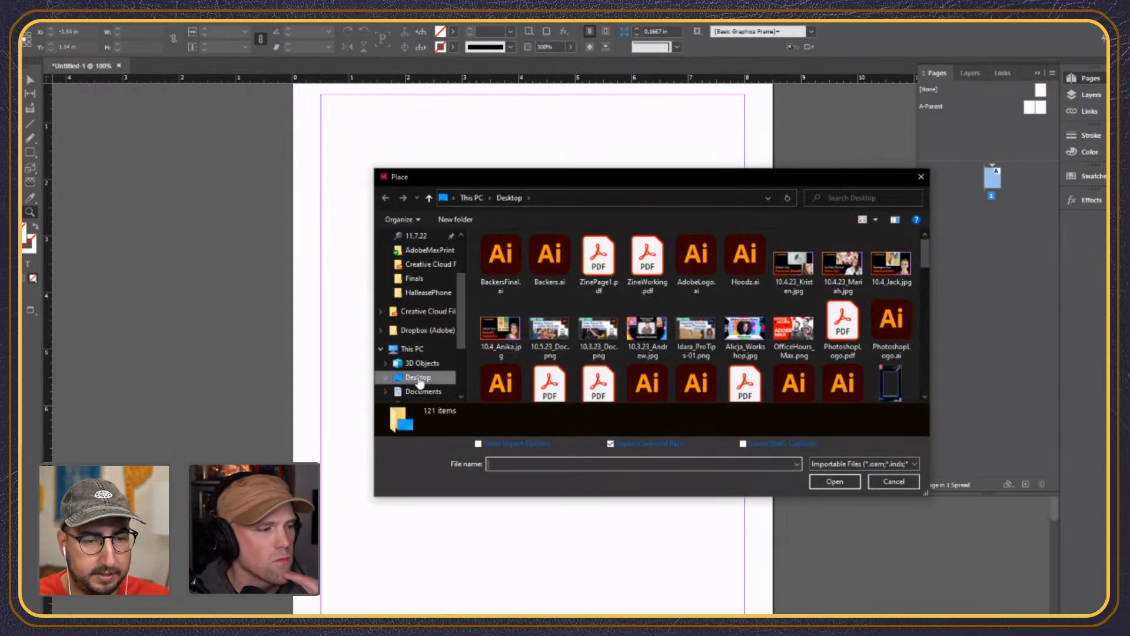
{"action": "left_click", "coordinate": [419, 380]}
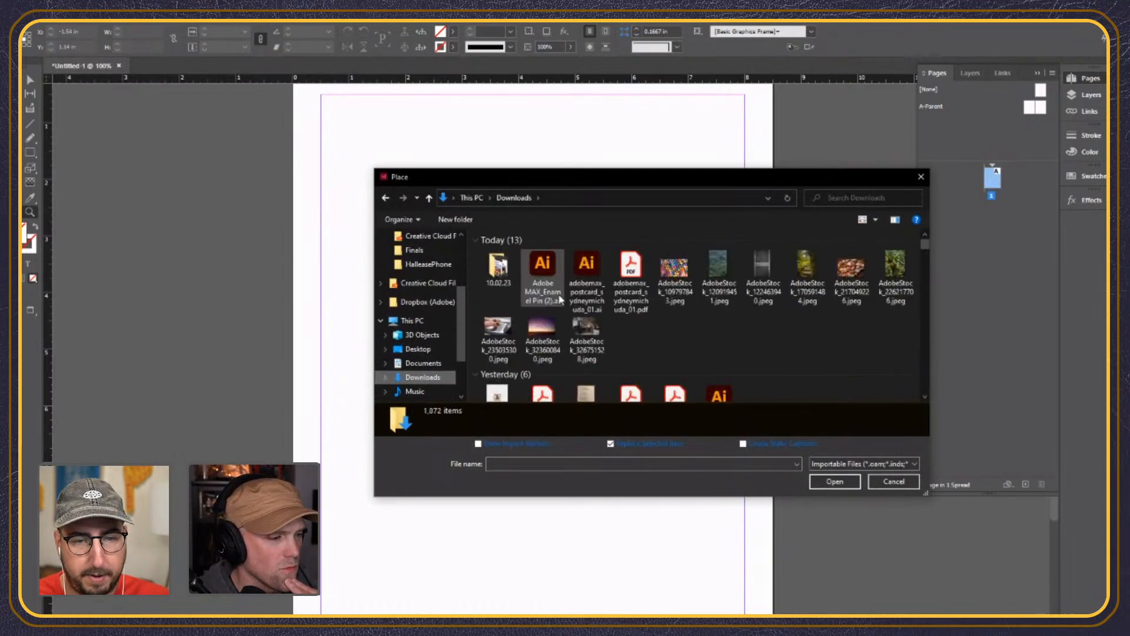
{"action": "scroll", "coordinate": [608, 292], "scroll_direction": "down", "scroll_amount": 2}
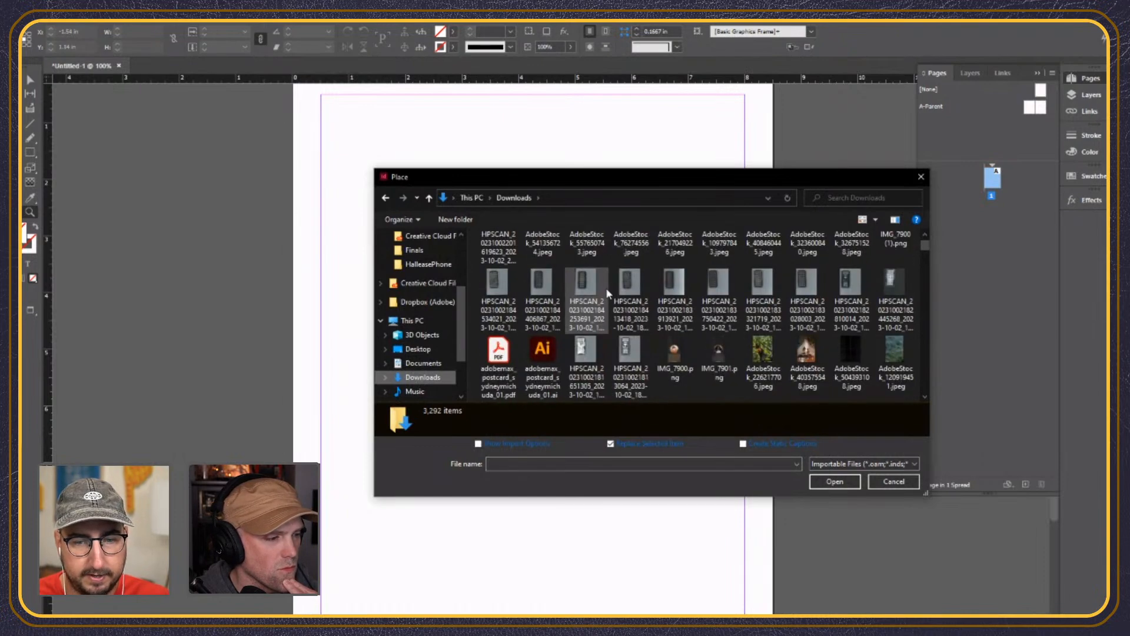
{"action": "scroll", "coordinate": [608, 292], "scroll_direction": "down", "scroll_amount": 1}
{"action": "scroll", "coordinate": [608, 292], "scroll_direction": "down", "scroll_amount": 1}
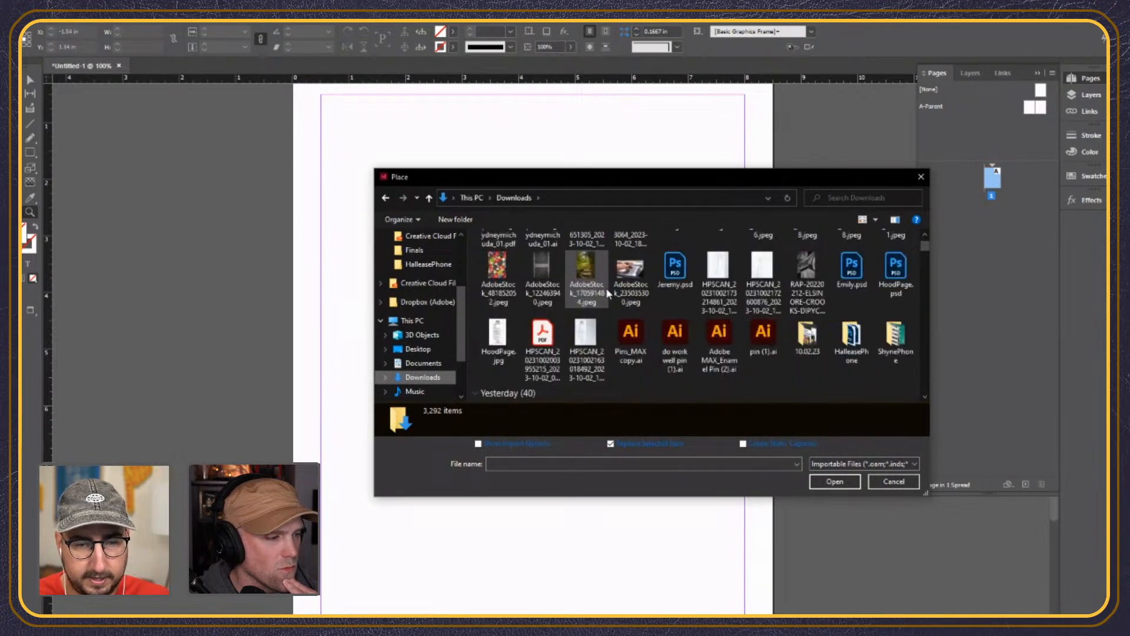
{"action": "scroll", "coordinate": [608, 293], "scroll_direction": "down", "scroll_amount": 2}
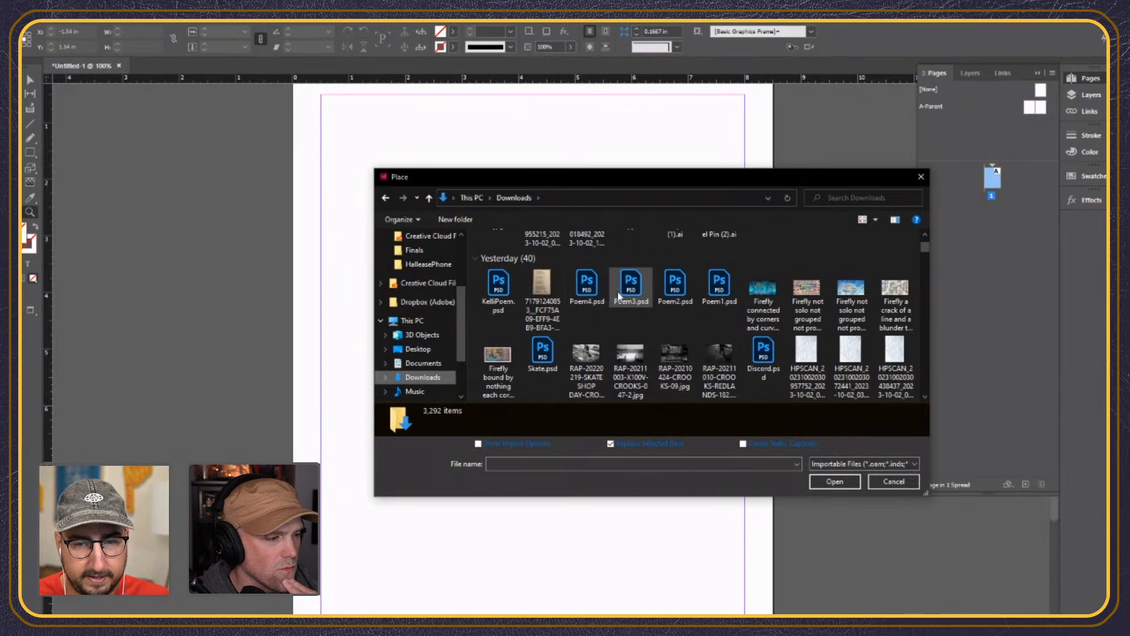
{"action": "scroll", "coordinate": [619, 296], "scroll_direction": "down", "scroll_amount": 1}
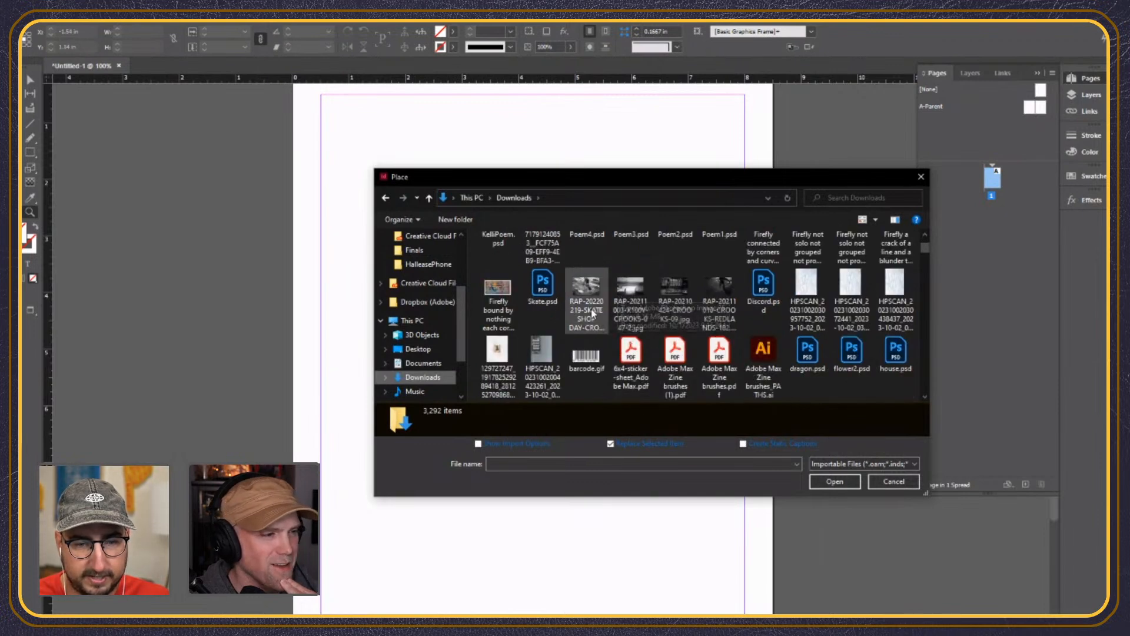
{"action": "scroll", "coordinate": [589, 316], "scroll_direction": "down", "scroll_amount": 1}
{"action": "scroll", "coordinate": [588, 316], "scroll_direction": "down", "scroll_amount": 2}
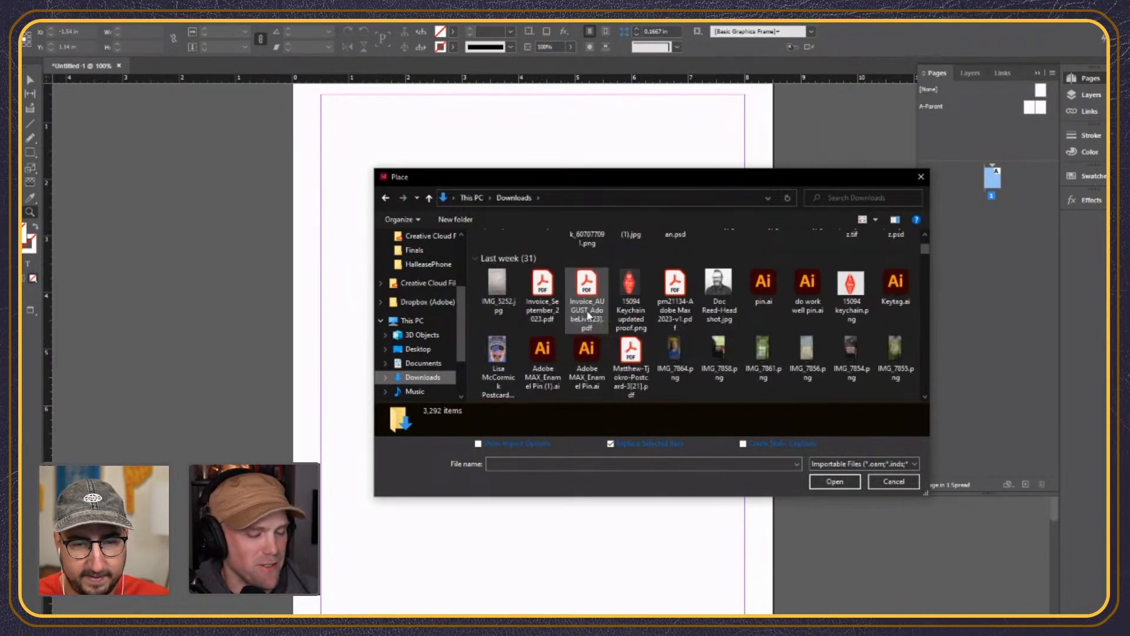
{"action": "scroll", "coordinate": [588, 316], "scroll_direction": "down", "scroll_amount": 2}
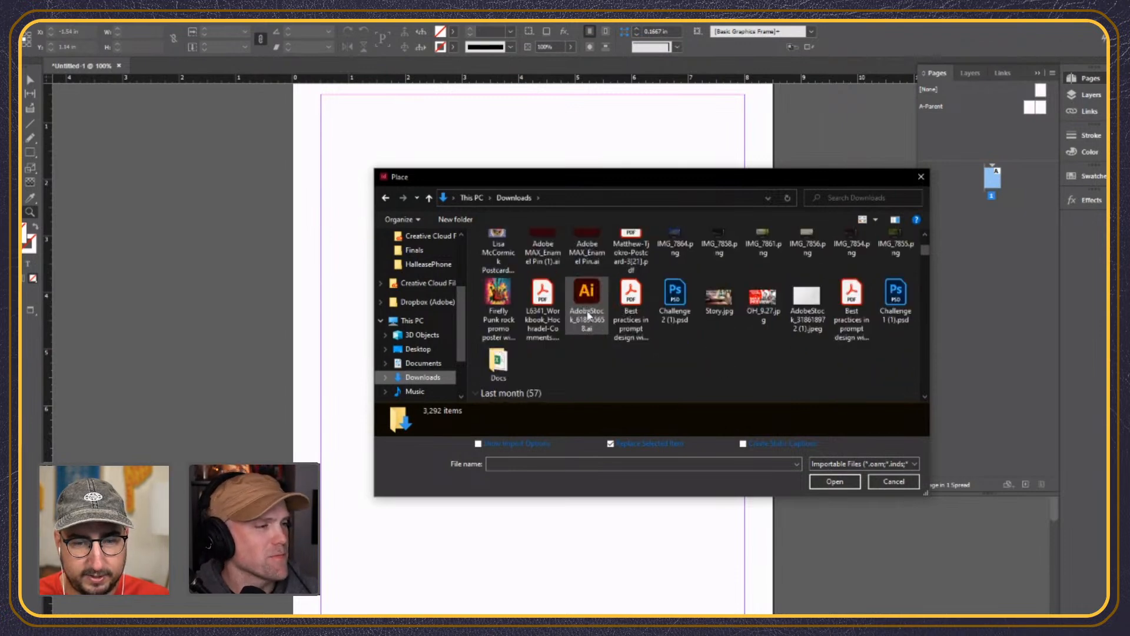
{"action": "left_click", "coordinate": [819, 301]}
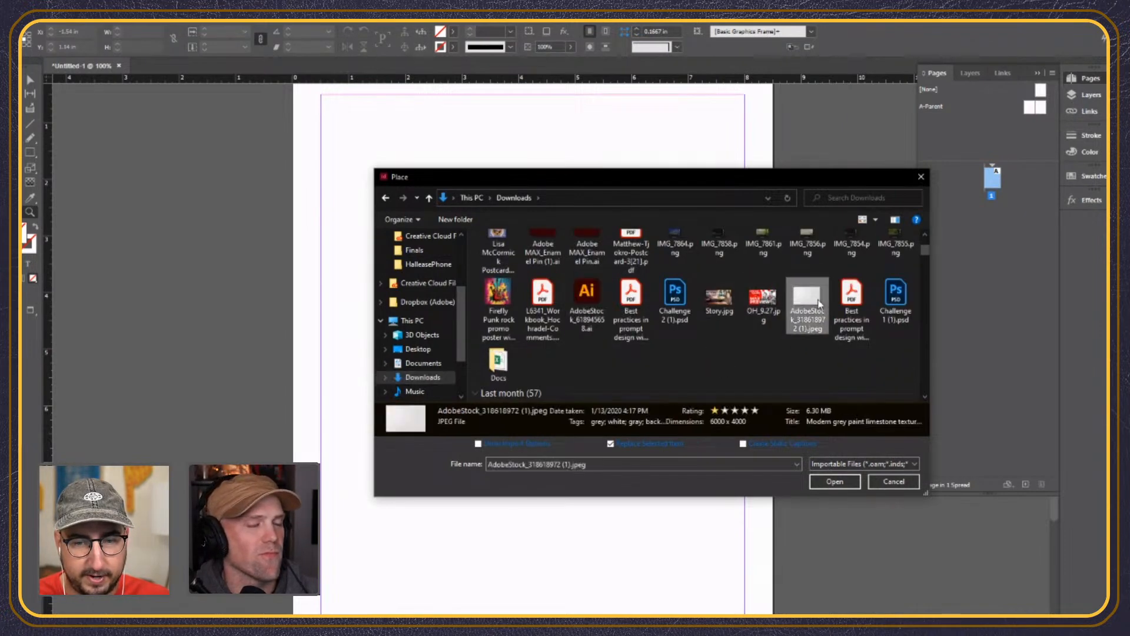
{"action": "left_click", "coordinate": [833, 480]}
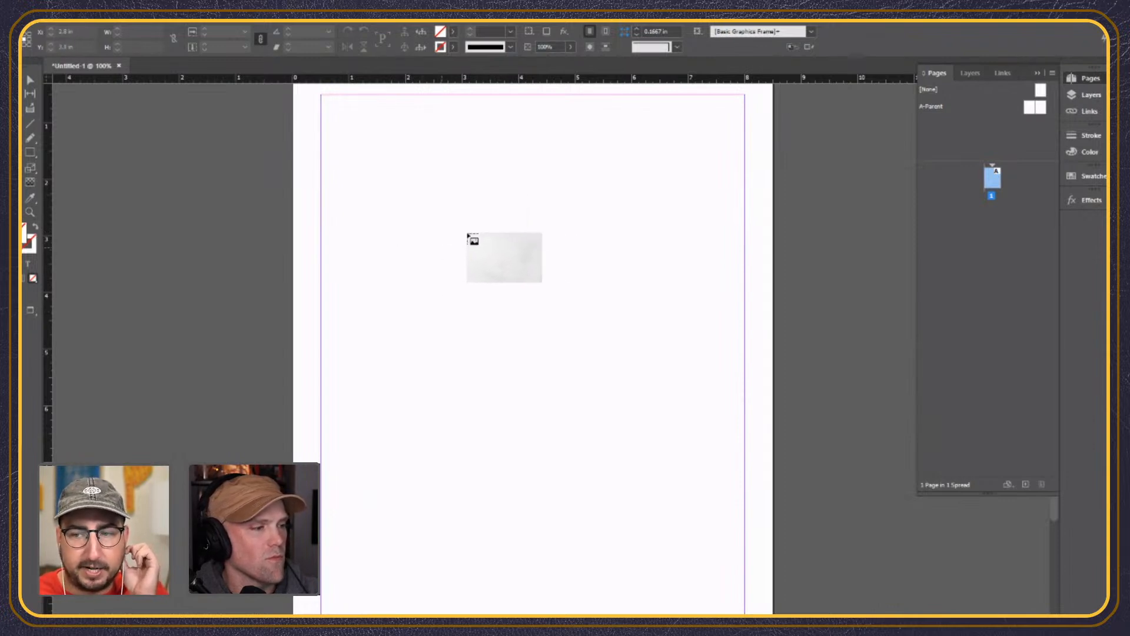
{"action": "left_click", "coordinate": [444, 245]}
- Move the placed texture so it covers the whole page, with its center at about X 4.05 in, Y 6.04 in
{"action": "key", "text": "z"}
{"action": "left_click", "coordinate": [579, 373], "text": "alt"}
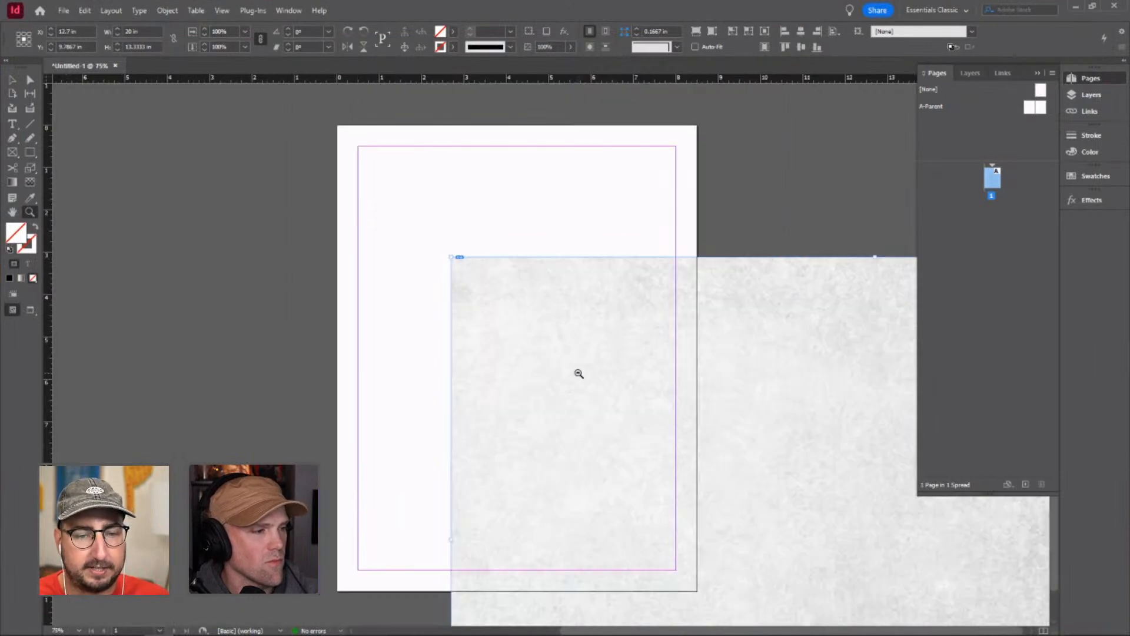
{"action": "left_click", "coordinate": [579, 374], "text": "alt"}
{"action": "key", "text": "v"}
{"action": "left_click_drag", "start_coordinate": [612, 350], "coordinate": [399, 280]}
{"action": "left_click_drag", "start_coordinate": [419, 324], "coordinate": [547, 366]}
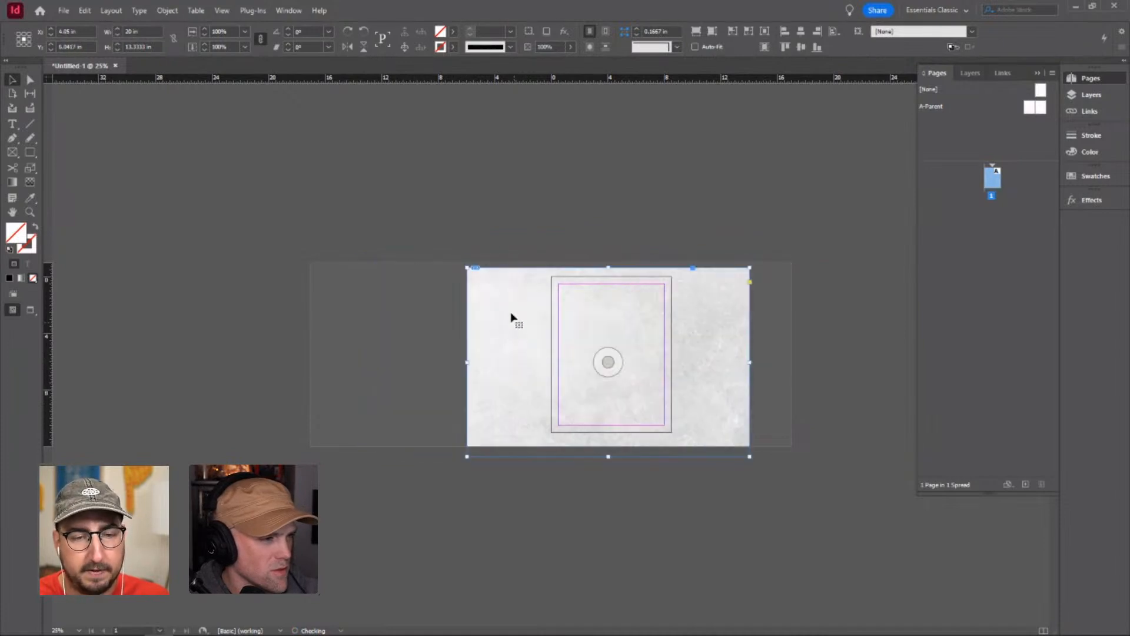
- Try cropping the texture by pulling in its frame's upper-left corner, and restore the full image frame each time
{"action": "left_click_drag", "start_coordinate": [467, 266], "coordinate": [629, 345]}
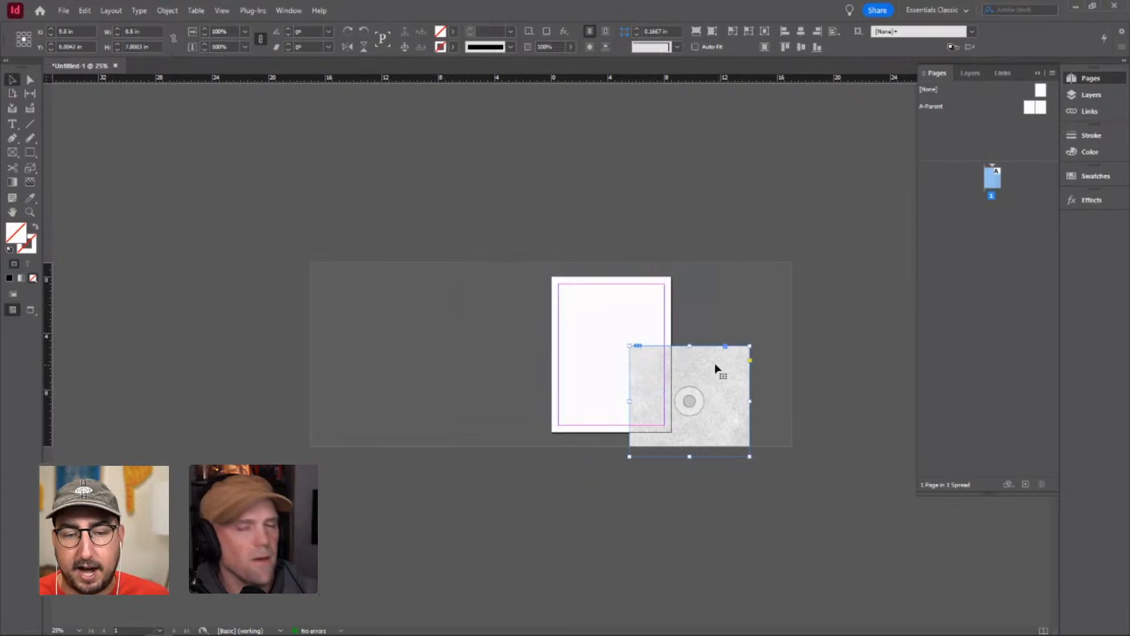
{"action": "left_click", "coordinate": [635, 367]}
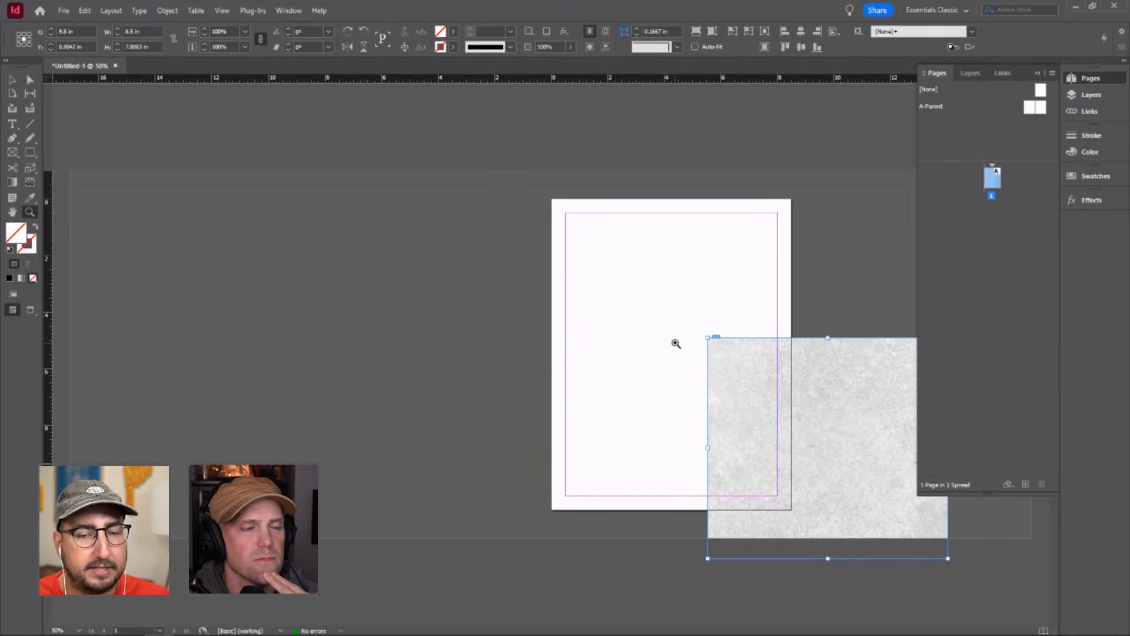
{"action": "key", "text": "ctrl+alt+c"}
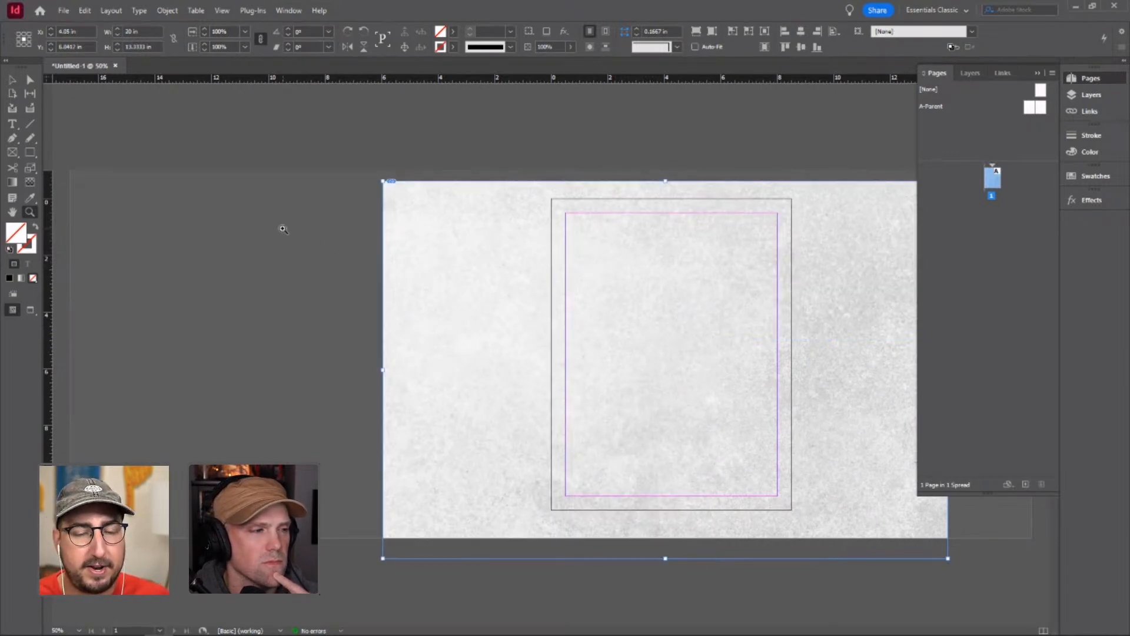
{"action": "key", "text": "v"}
{"action": "left_click_drag", "start_coordinate": [383, 181], "coordinate": [489, 255]}
{"action": "key", "text": "ctrl+z"}
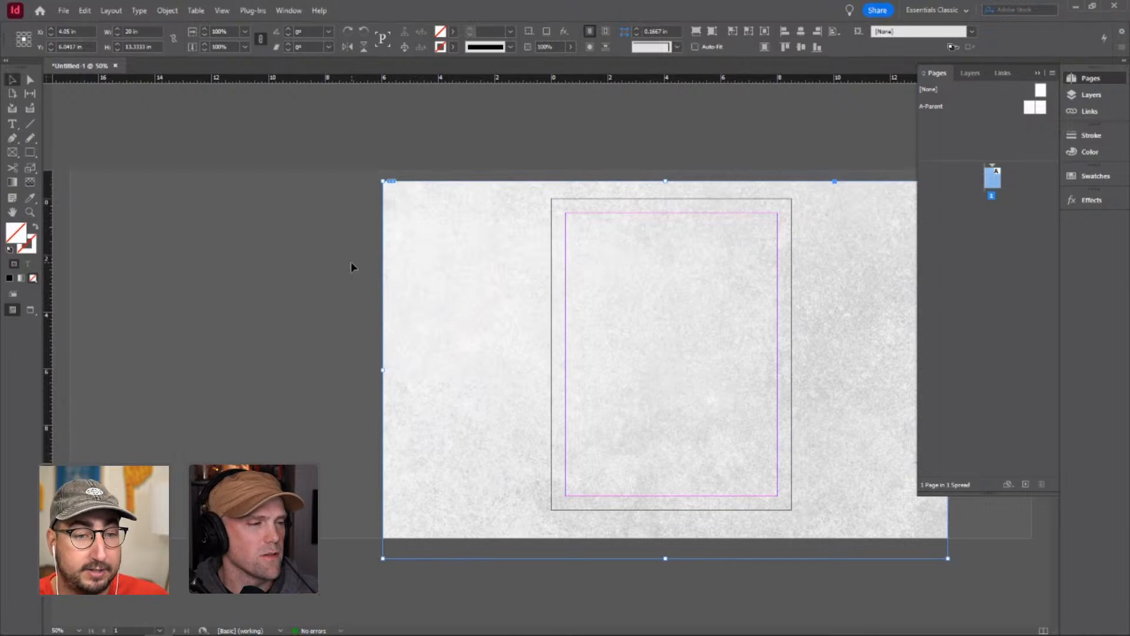
- Scale the texture together with its frame to about 11.8 × 7.87 in, rotate it by -90°, and deselect it
{"action": "key", "text": "e"}
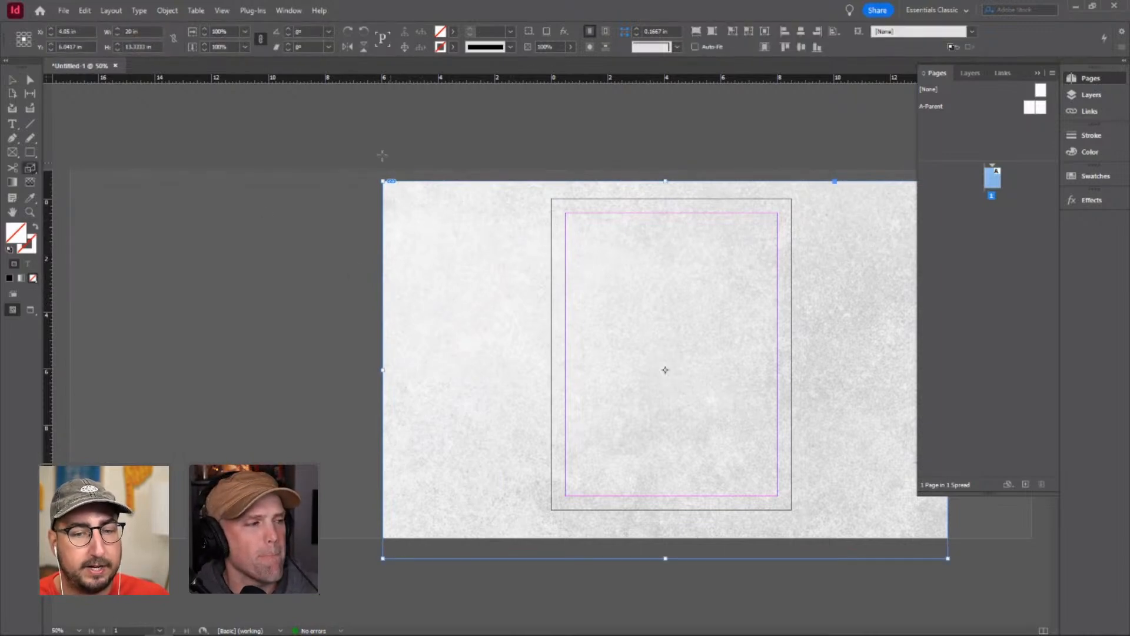
{"action": "left_click_drag", "start_coordinate": [336, 147], "coordinate": [469, 243]}
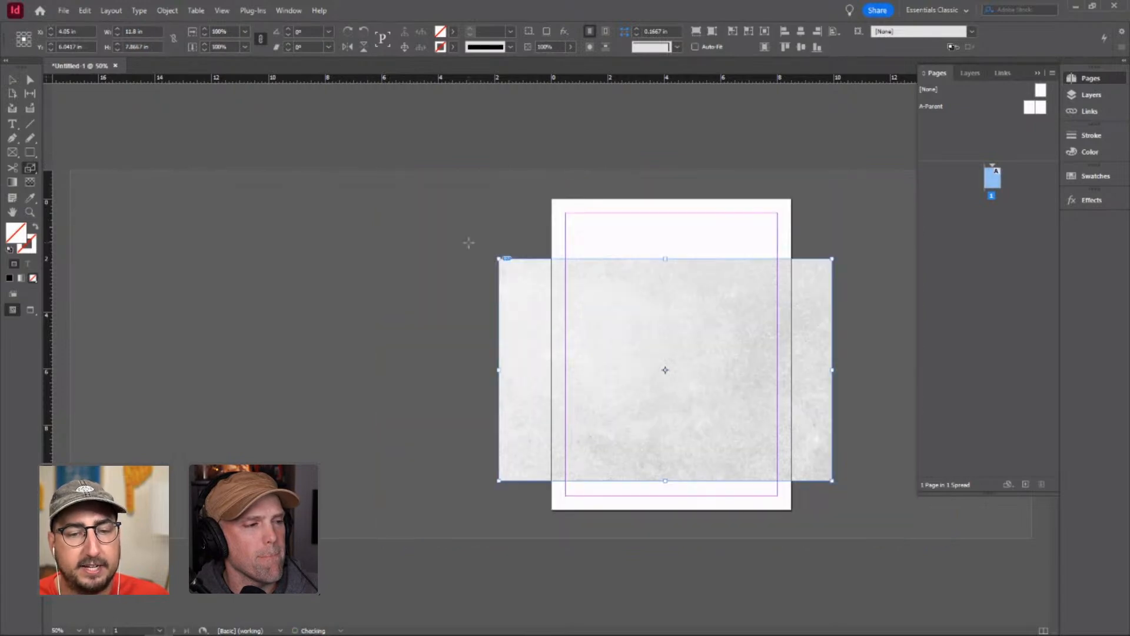
{"action": "key", "text": "r"}
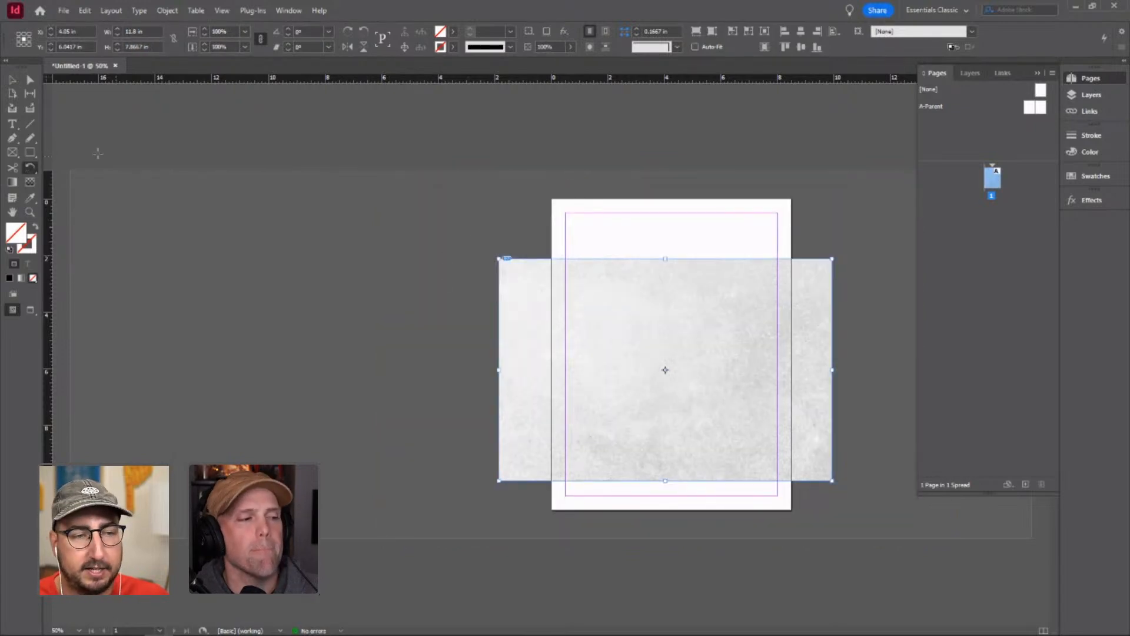
{"action": "left_click_drag", "start_coordinate": [523, 228], "coordinate": [796, 218]}
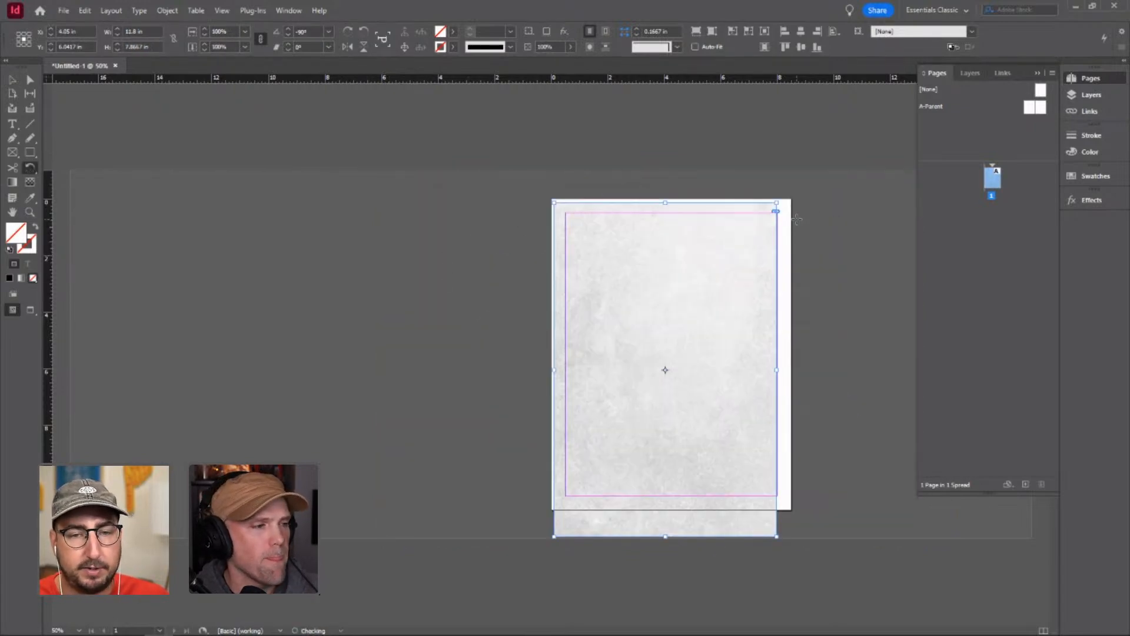
{"action": "key", "text": "v"}
{"action": "left_click", "coordinate": [825, 284]}
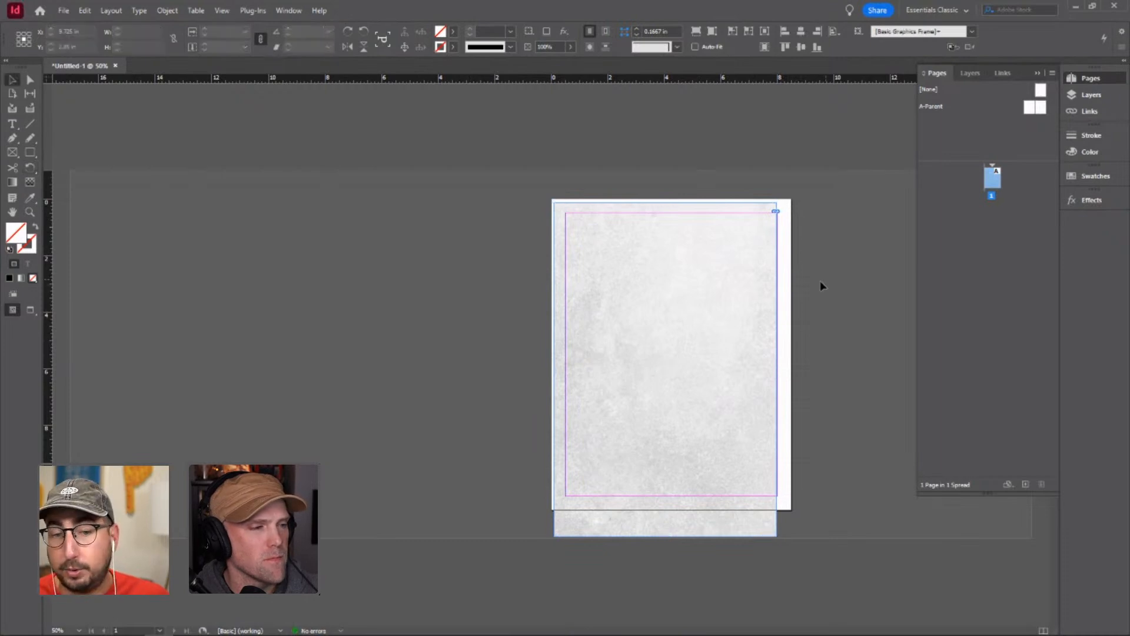
- Compare selecting the texture's image content inside the frame with selecting the frame itself
{"action": "key", "text": "z"}
{"action": "left_click", "coordinate": [753, 293]}
{"action": "left_click_drag", "start_coordinate": [544, 278], "coordinate": [585, 230]}
{"action": "key", "text": "v"}
{"action": "left_click", "coordinate": [550, 281]}
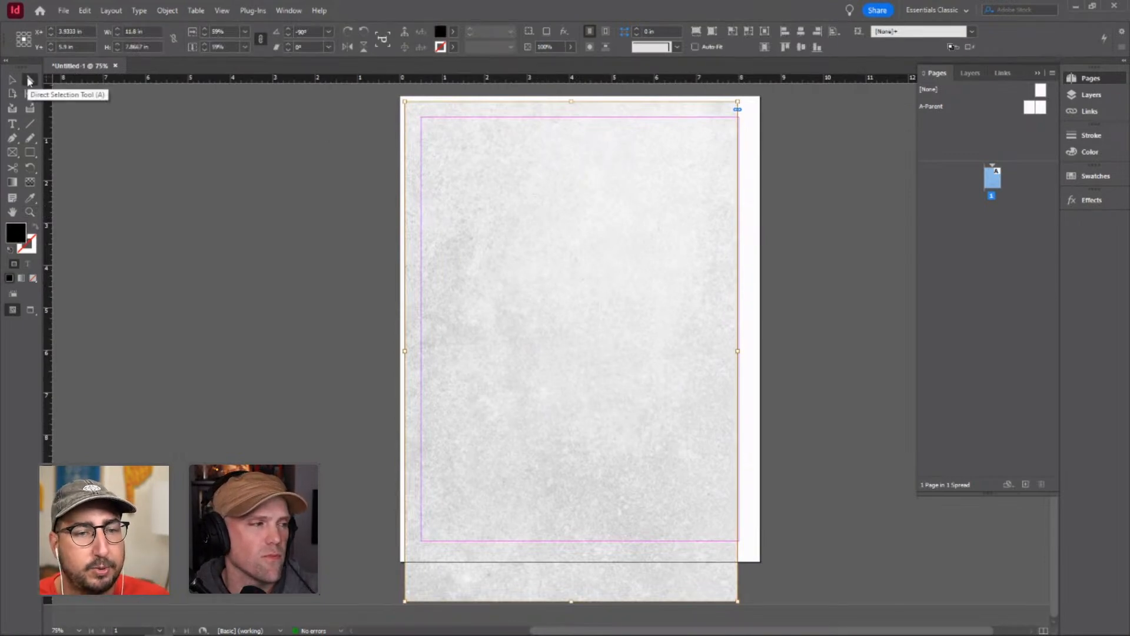
{"action": "left_click", "coordinate": [29, 81]}
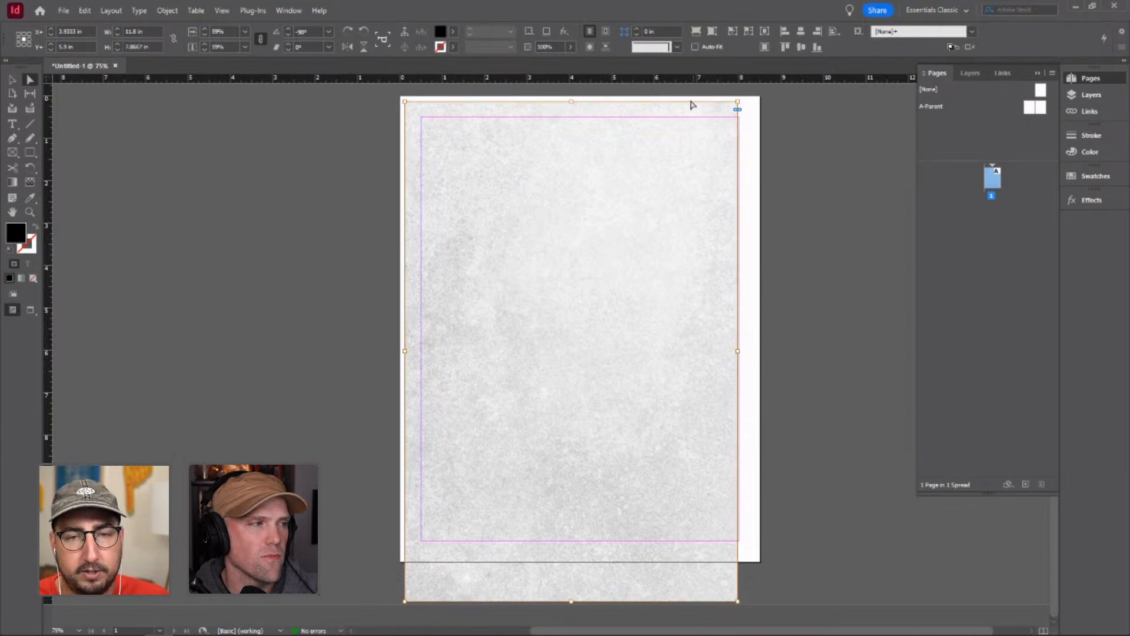
{"action": "left_click", "coordinate": [121, 140]}
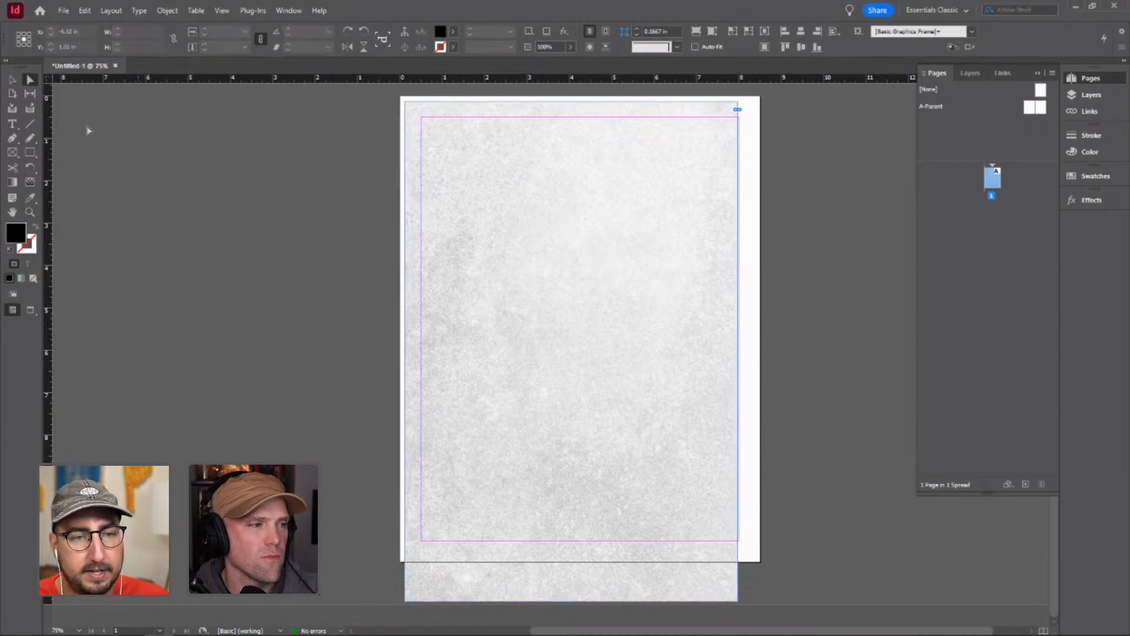
{"action": "left_click", "coordinate": [11, 80]}
{"action": "left_click", "coordinate": [495, 177]}
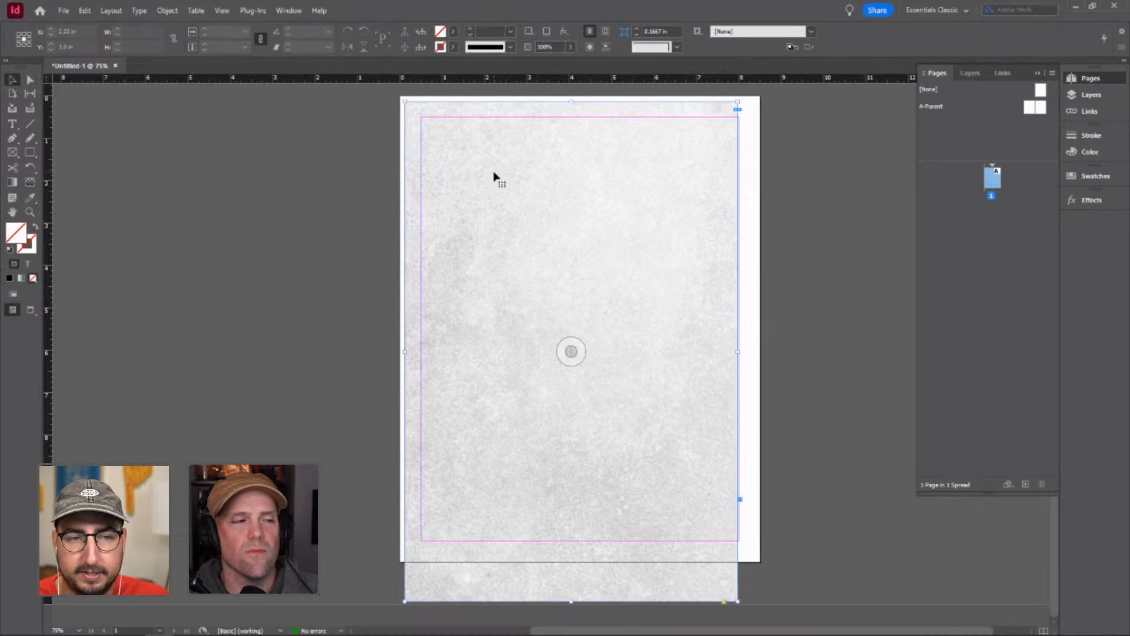
- Shift the texture content inside its frame about 1.5 in right and 1 in down with Direct Selection, and return to the Selection tool
{"action": "left_click", "coordinate": [31, 81]}
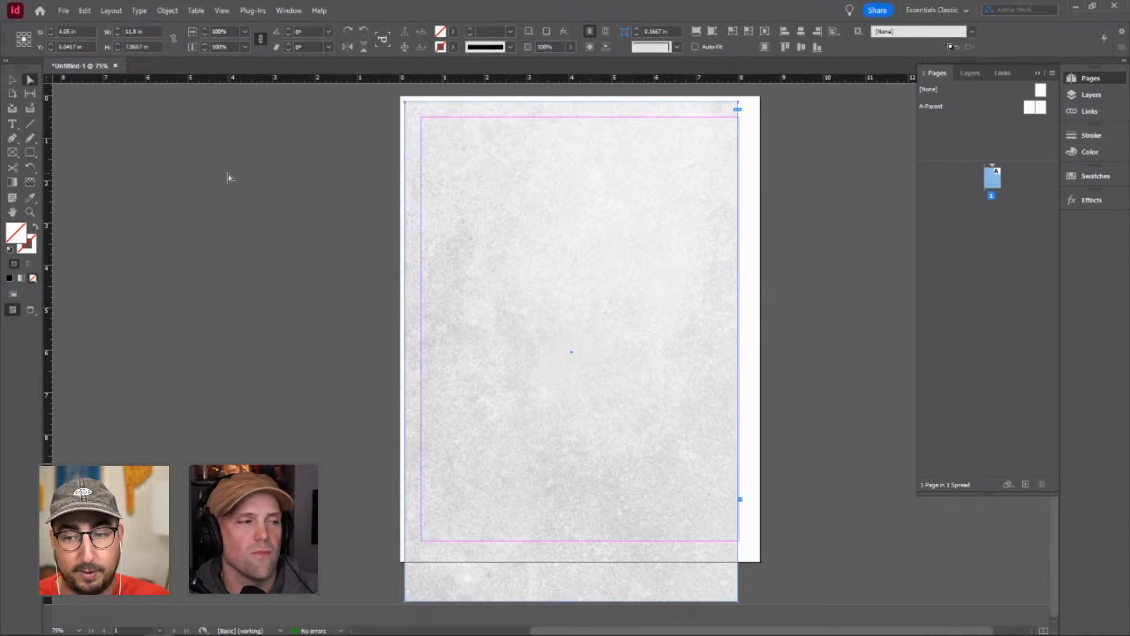
{"action": "left_click", "coordinate": [478, 175]}
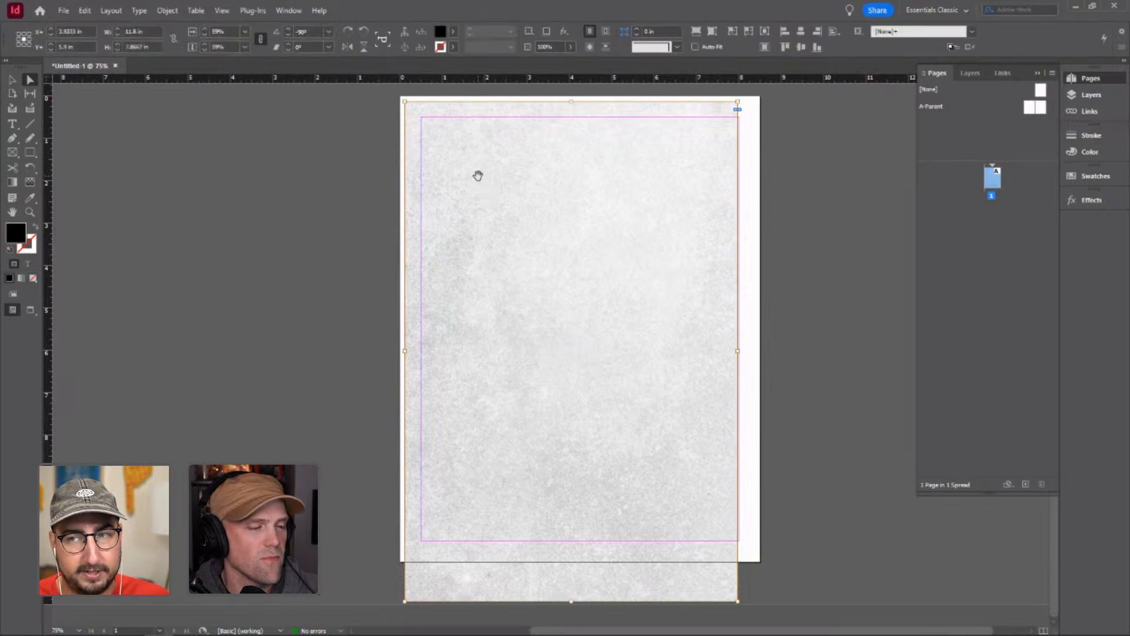
{"action": "left_click_drag", "start_coordinate": [459, 184], "coordinate": [526, 230]}
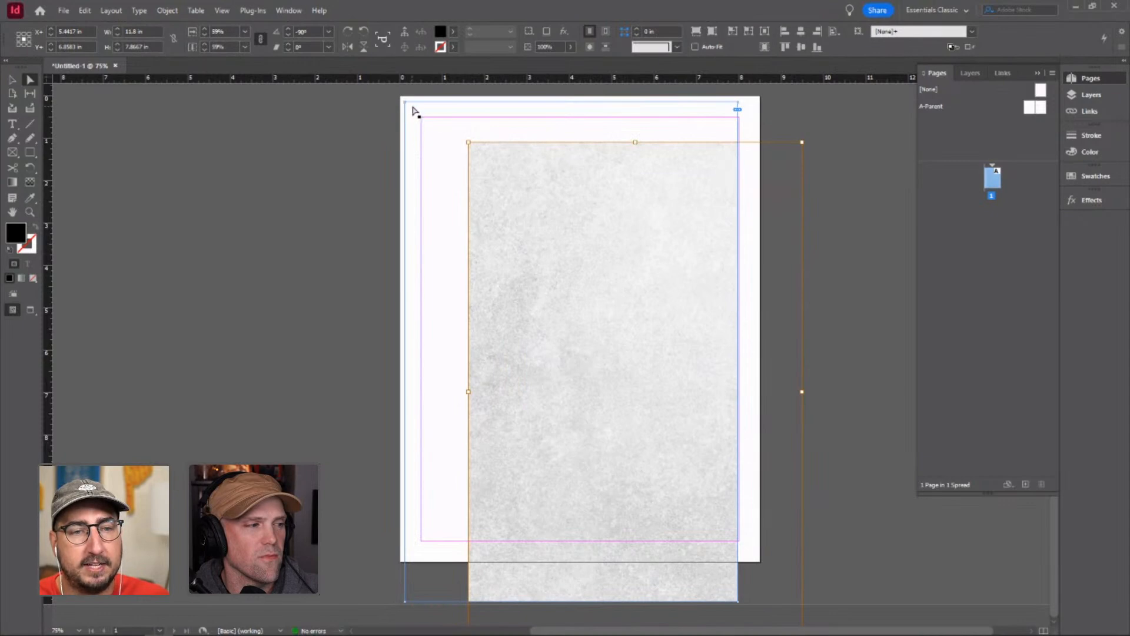
{"action": "key", "text": "v"}
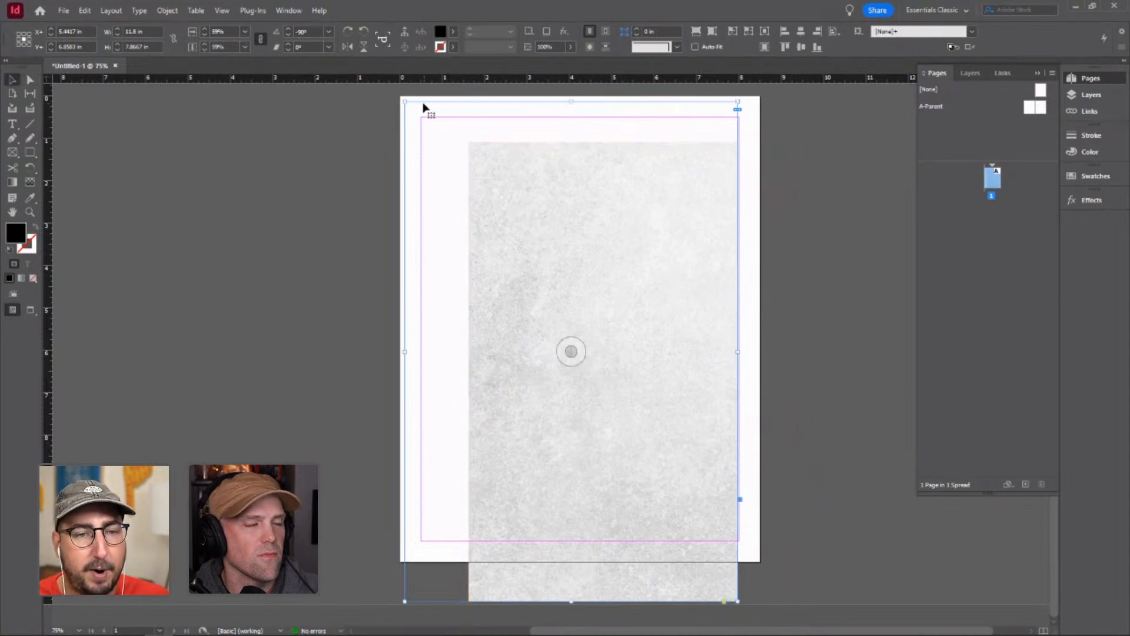
- Try the texture at several positions across the page, moving it together with its frame
{"action": "left_click_drag", "start_coordinate": [485, 193], "coordinate": [510, 186]}
{"action": "left_click_drag", "start_coordinate": [577, 213], "coordinate": [473, 208]}
{"action": "left_click_drag", "start_coordinate": [525, 240], "coordinate": [375, 230]}
{"action": "left_click_drag", "start_coordinate": [451, 241], "coordinate": [626, 258]}
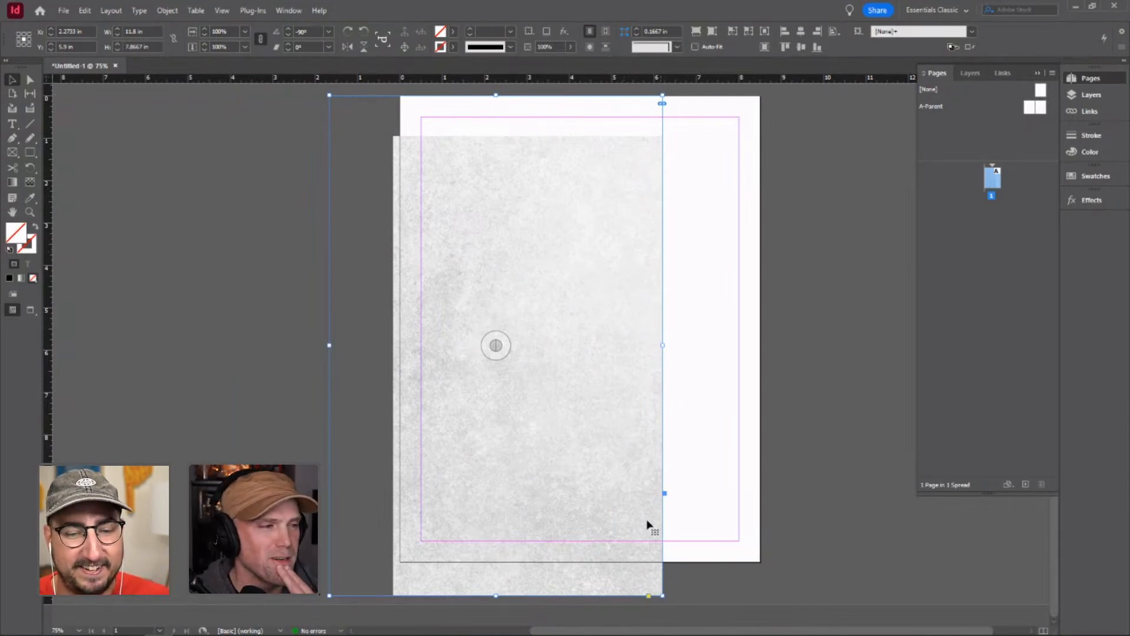
- Align the texture frame with the page's lower-left corner and resize its upper-right corner to the page corner, making the frame 8.5 × 11 in
{"action": "left_click_drag", "start_coordinate": [493, 564], "coordinate": [564, 527]}
{"action": "left_click_drag", "start_coordinate": [662, 291], "coordinate": [591, 344]}
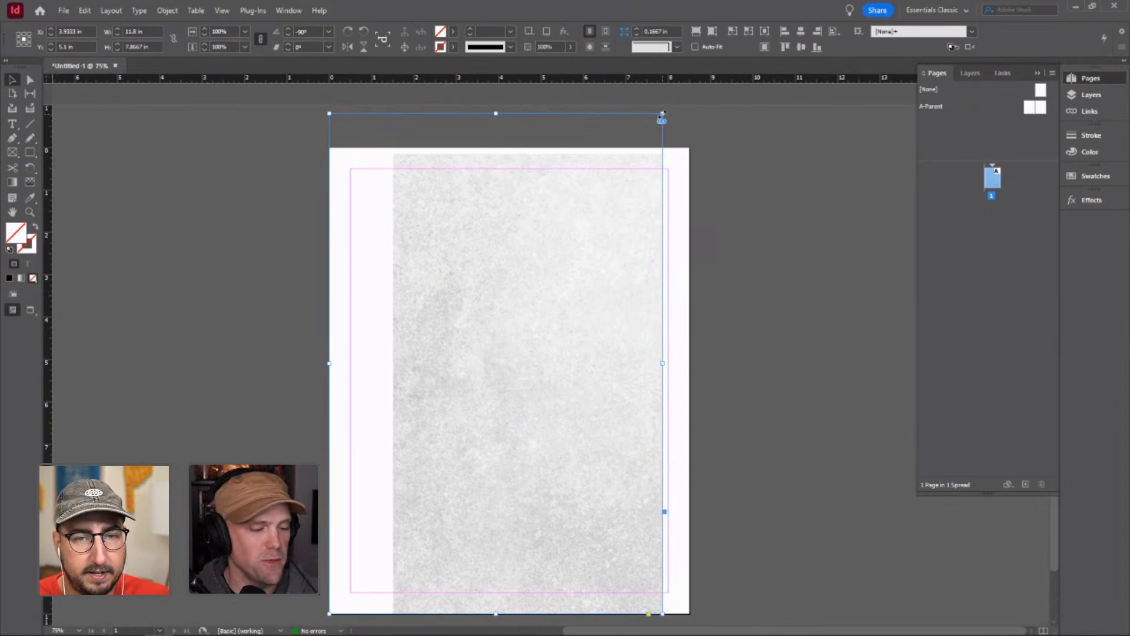
{"action": "left_click_drag", "start_coordinate": [662, 114], "coordinate": [690, 147]}
{"action": "scroll", "coordinate": [545, 459], "scroll_direction": "down", "scroll_amount": 2}
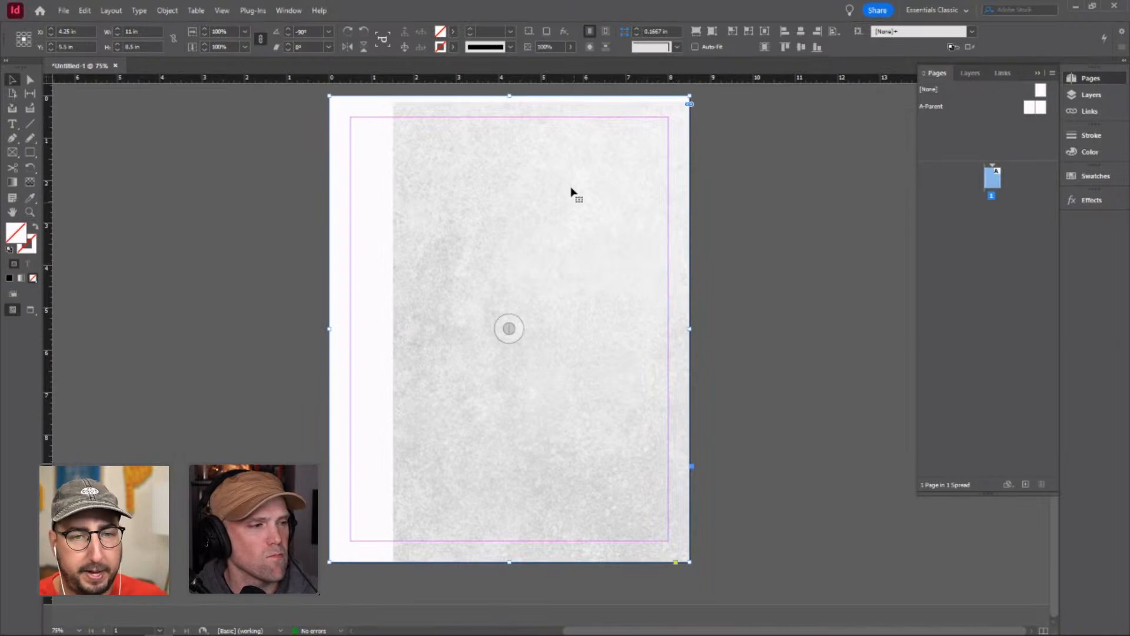
- Apply Fill Frame Proportionally to the texture, hide the rulers, and deselect the frame
{"action": "right_click", "coordinate": [567, 165]}
{"action": "mouse_move", "coordinate": [668, 344]}
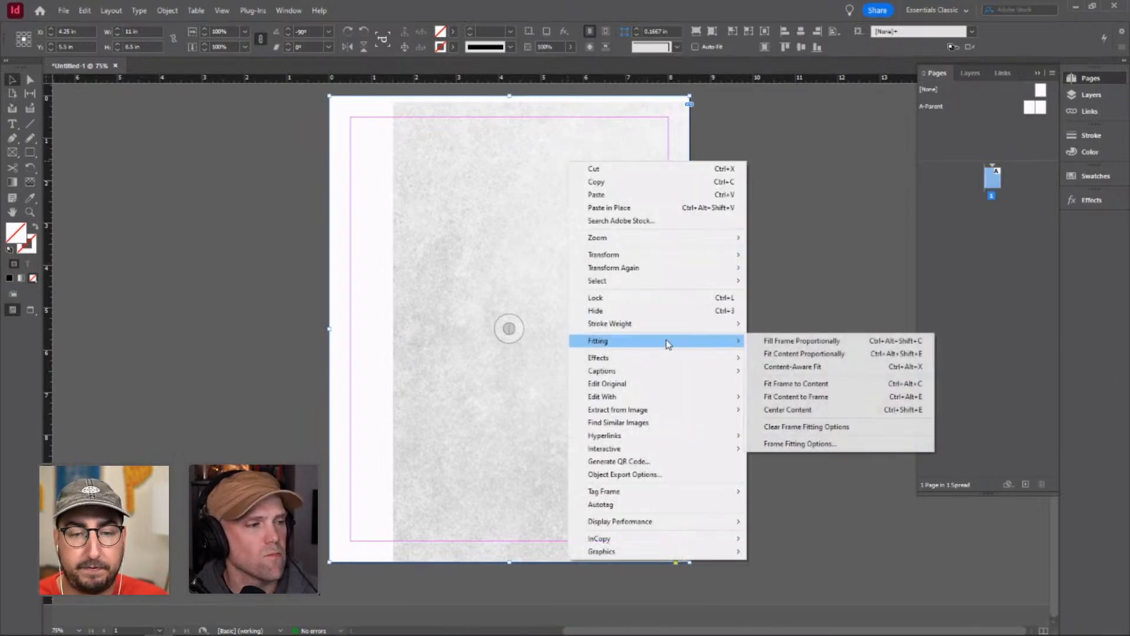
{"action": "left_click", "coordinate": [822, 343]}
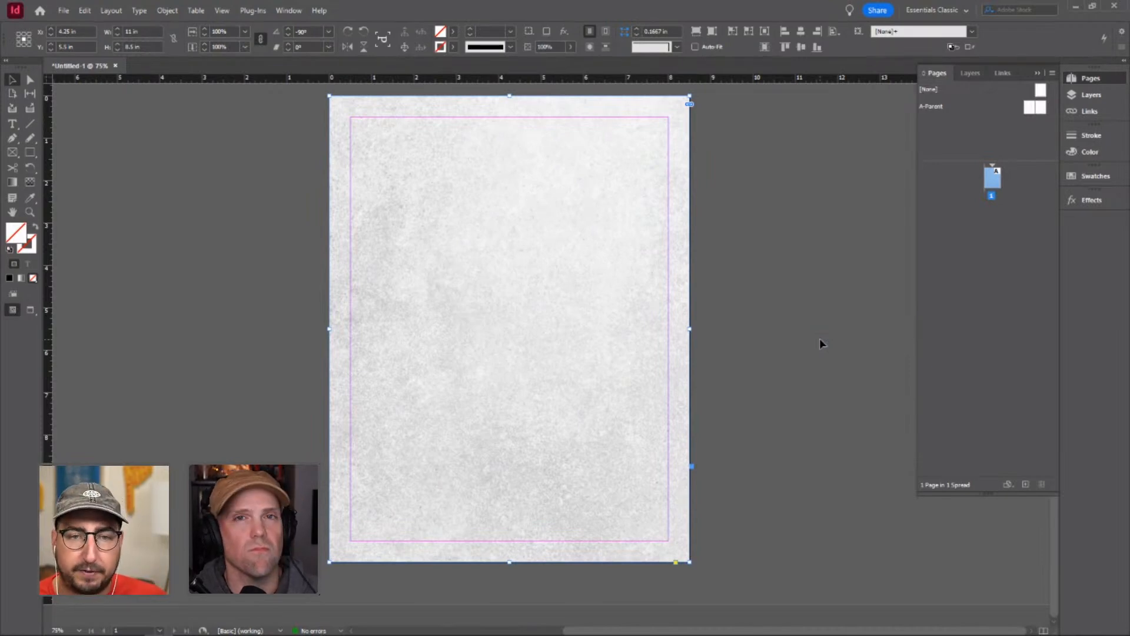
{"action": "key", "text": "ctrl+r"}
{"action": "left_click", "coordinate": [795, 327]}
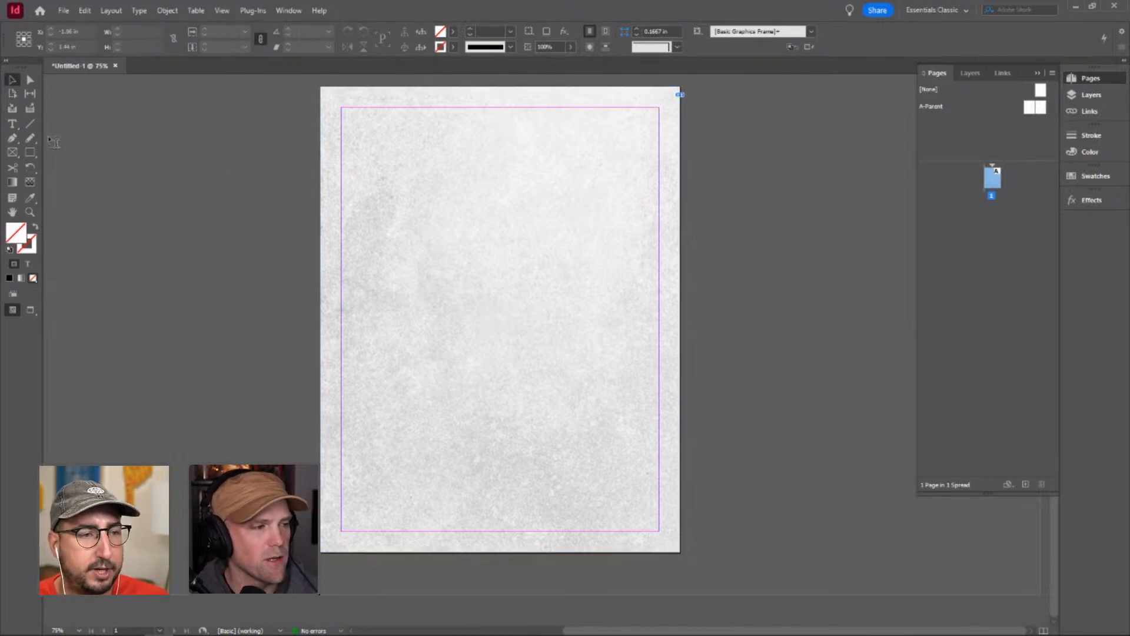
- Create a text frame of about 7.5 × 10 in spanning the page margins and fill it with placeholder text
{"action": "left_click", "coordinate": [13, 125]}
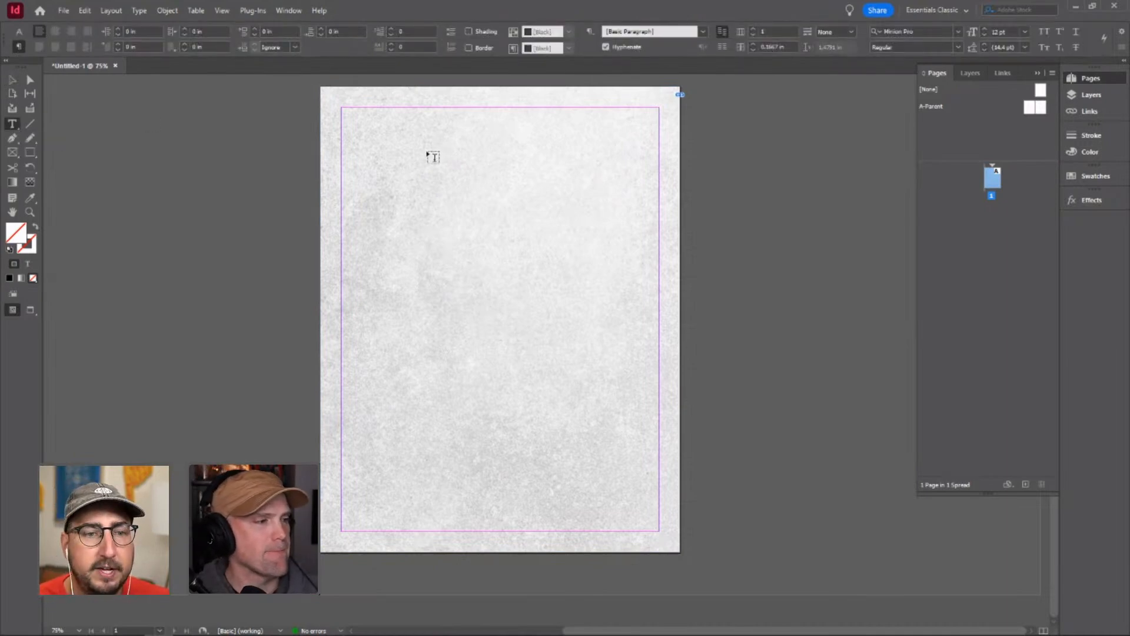
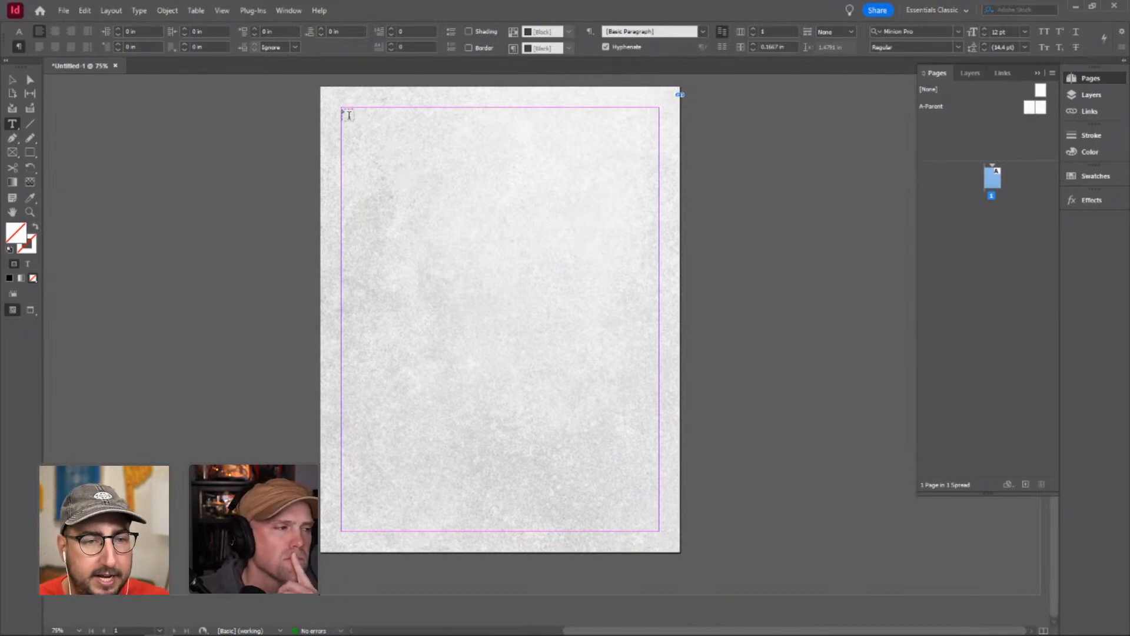
{"action": "left_click_drag", "start_coordinate": [343, 110], "coordinate": [658, 530]}
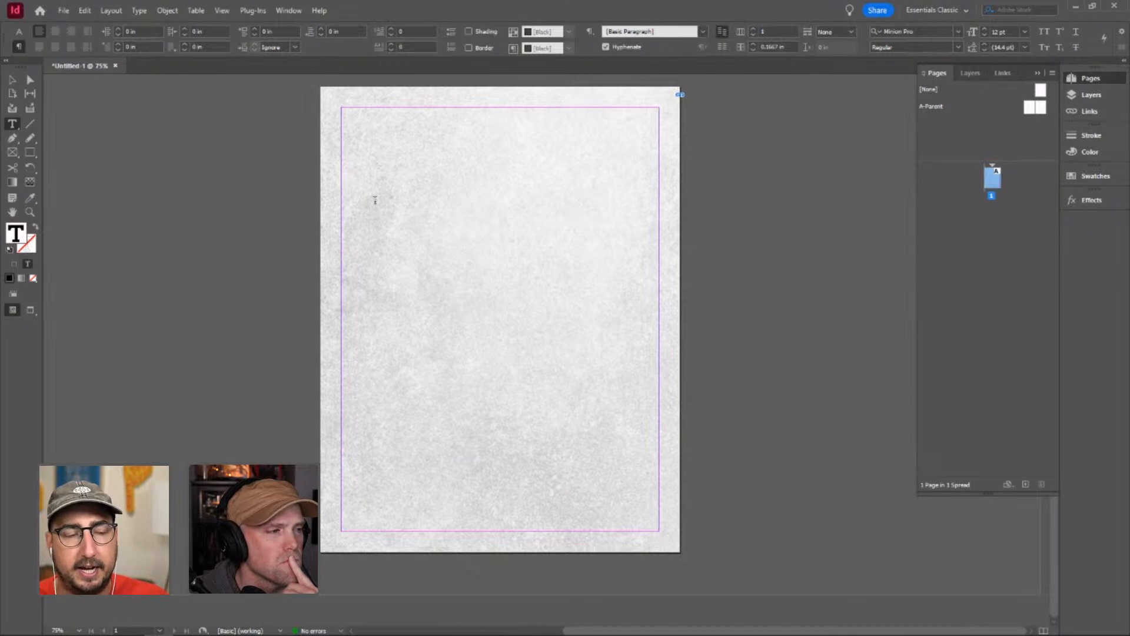
{"action": "left_click", "coordinate": [136, 11]}
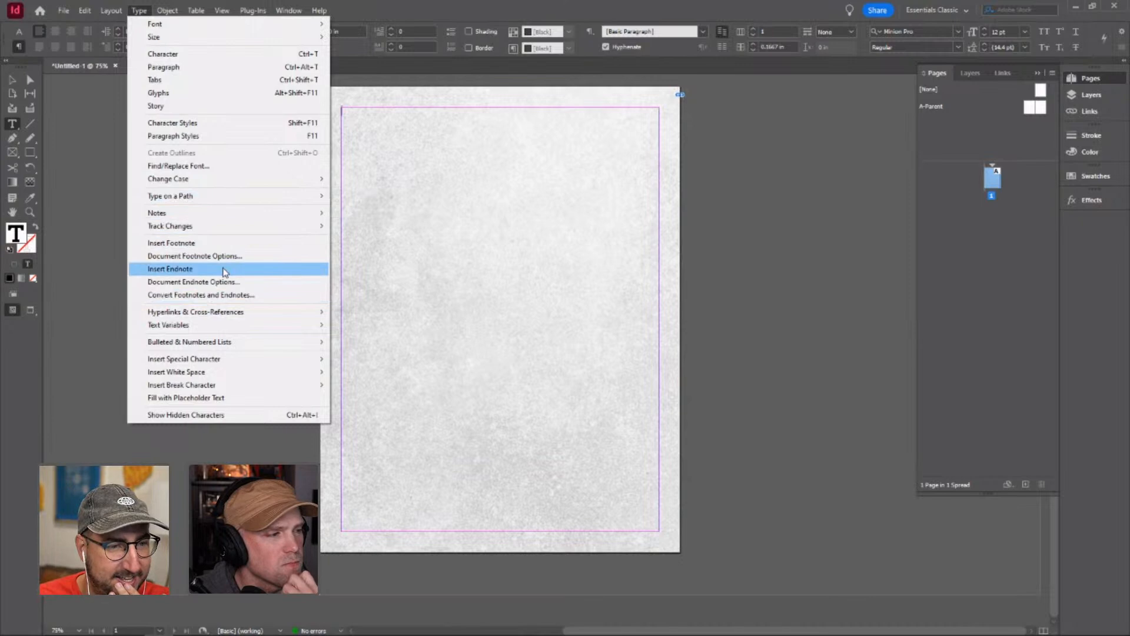
{"action": "left_click", "coordinate": [224, 399]}
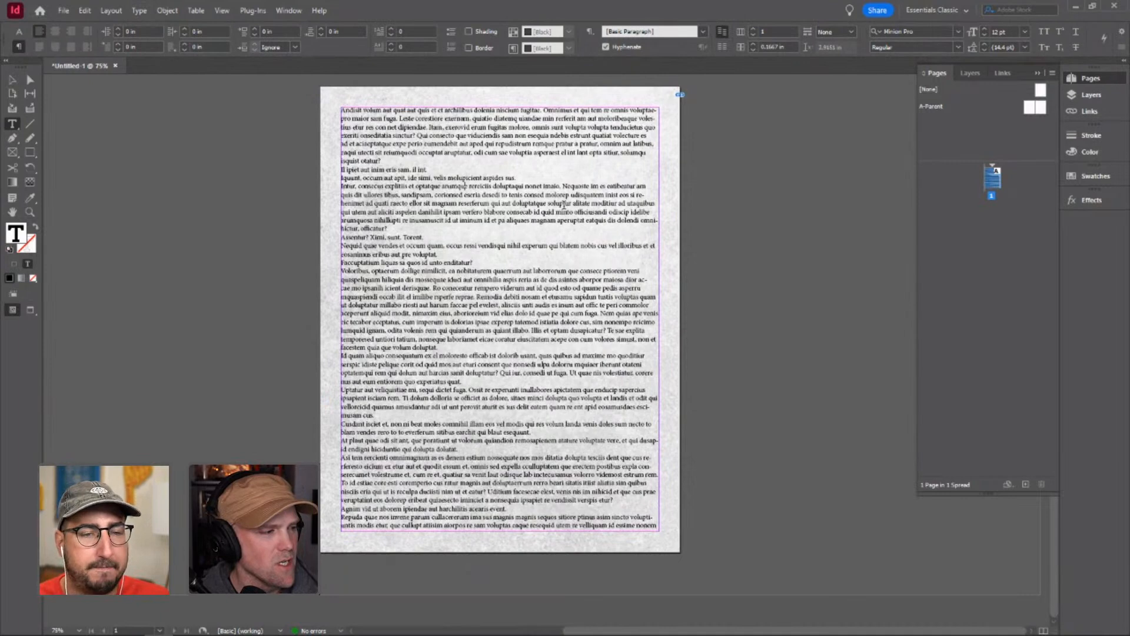
- Set the font of all the placeholder text to Salted
{"action": "key", "text": "ctrl+a"}
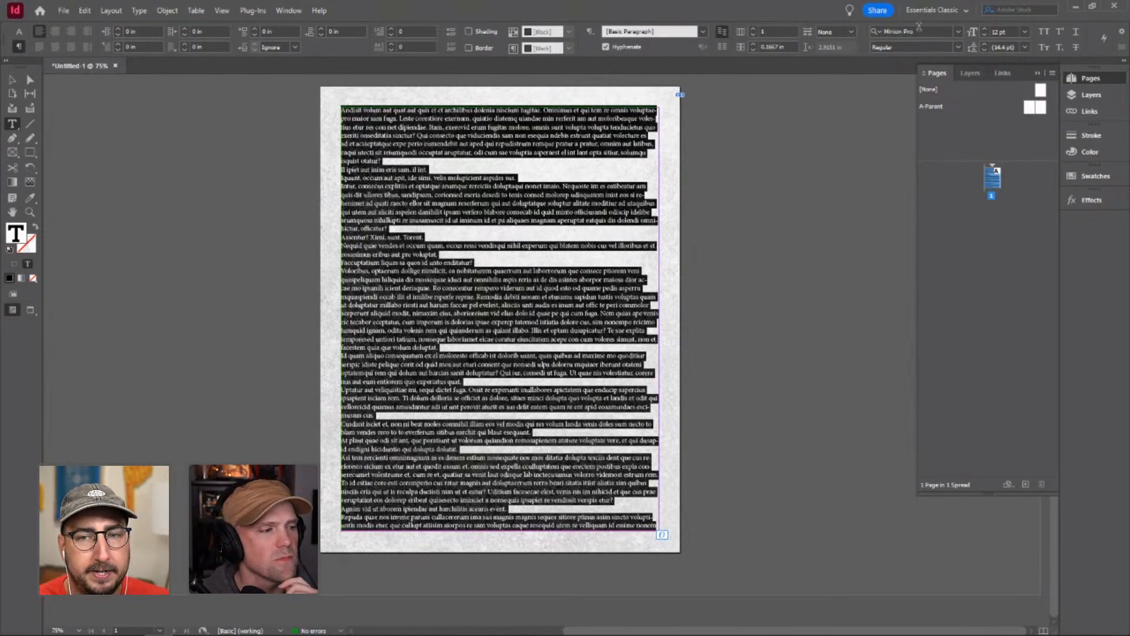
{"action": "left_click", "coordinate": [904, 37]}
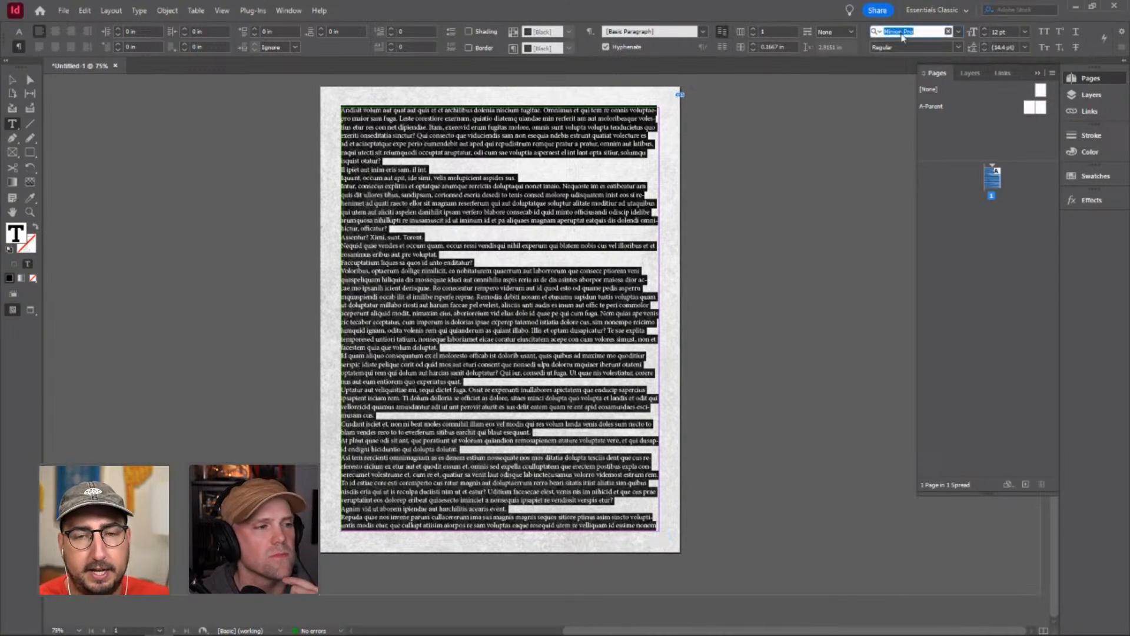
{"action": "type", "text": "sal"}
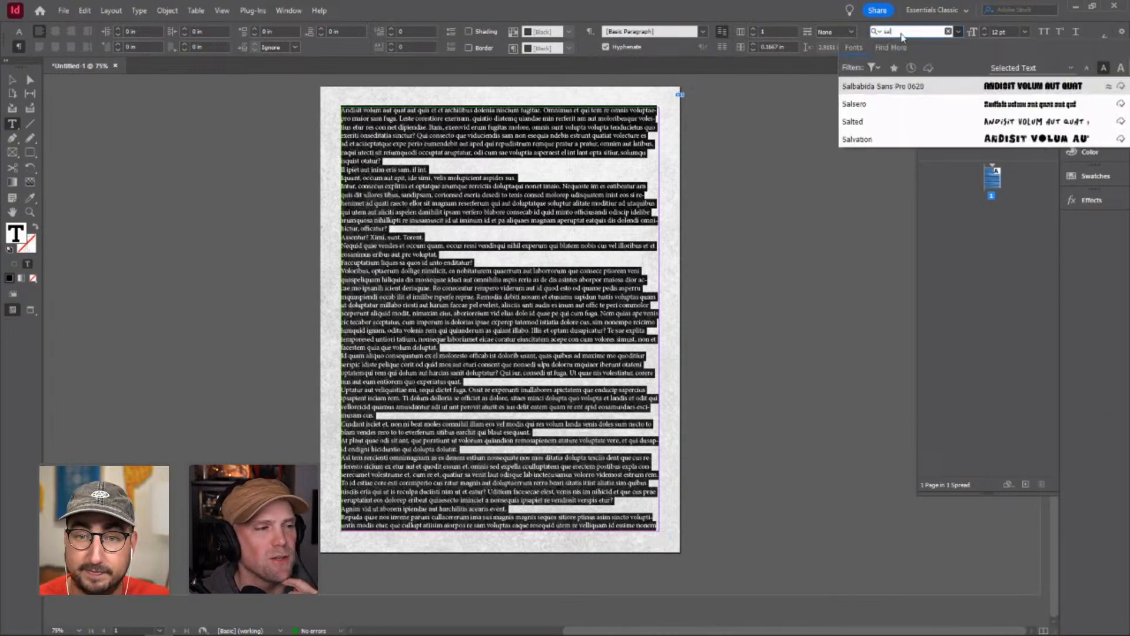
{"action": "left_click", "coordinate": [878, 124]}
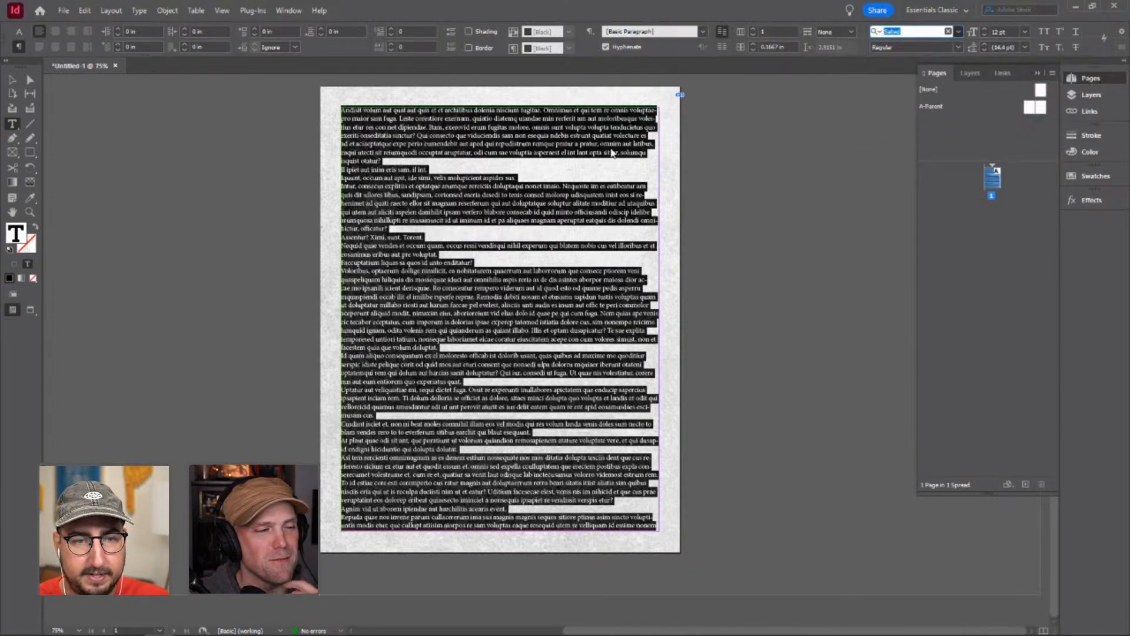
{"action": "left_click", "coordinate": [554, 139]}
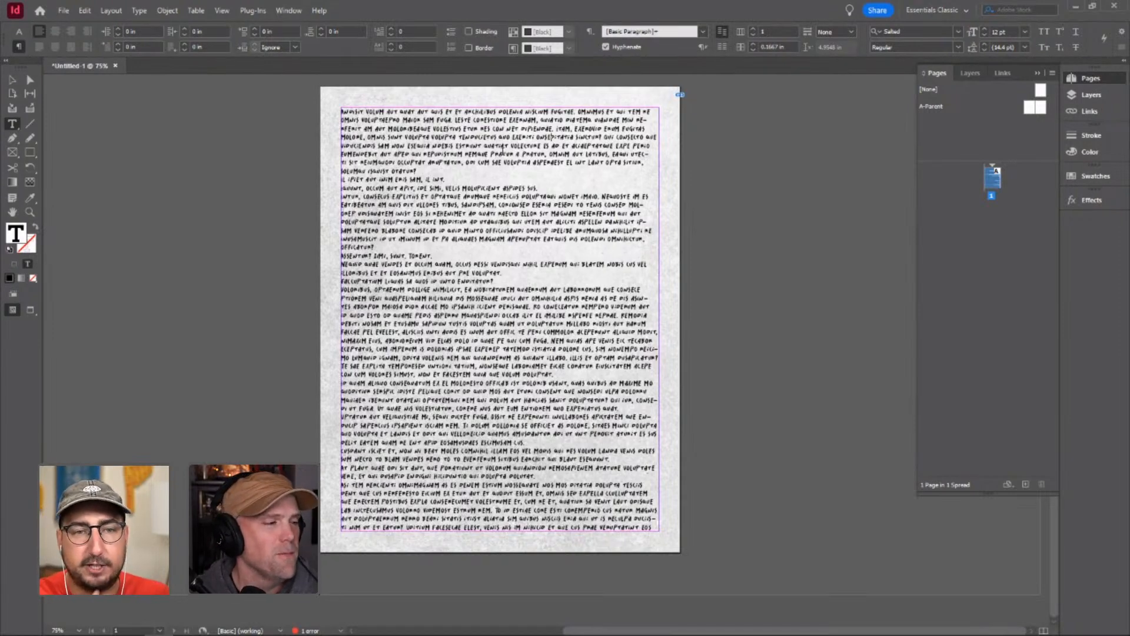
- View the text frame's object settings with the Selection tool, and deselect it
{"action": "left_click", "coordinate": [13, 78]}
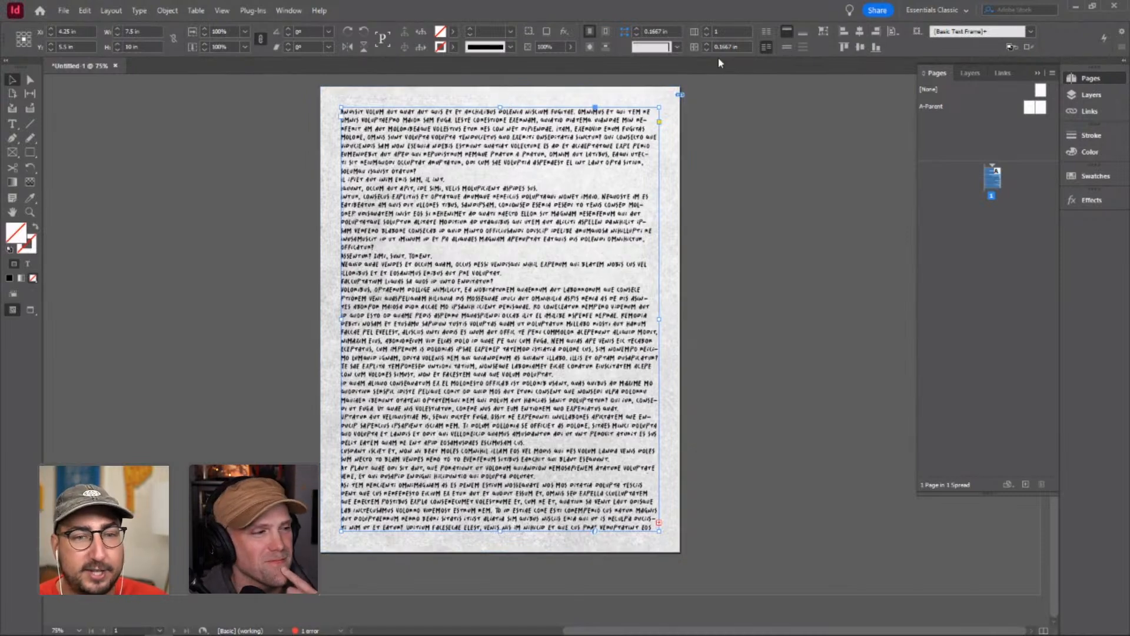
{"action": "left_click", "coordinate": [305, 125]}
{"action": "left_click", "coordinate": [336, 107]}
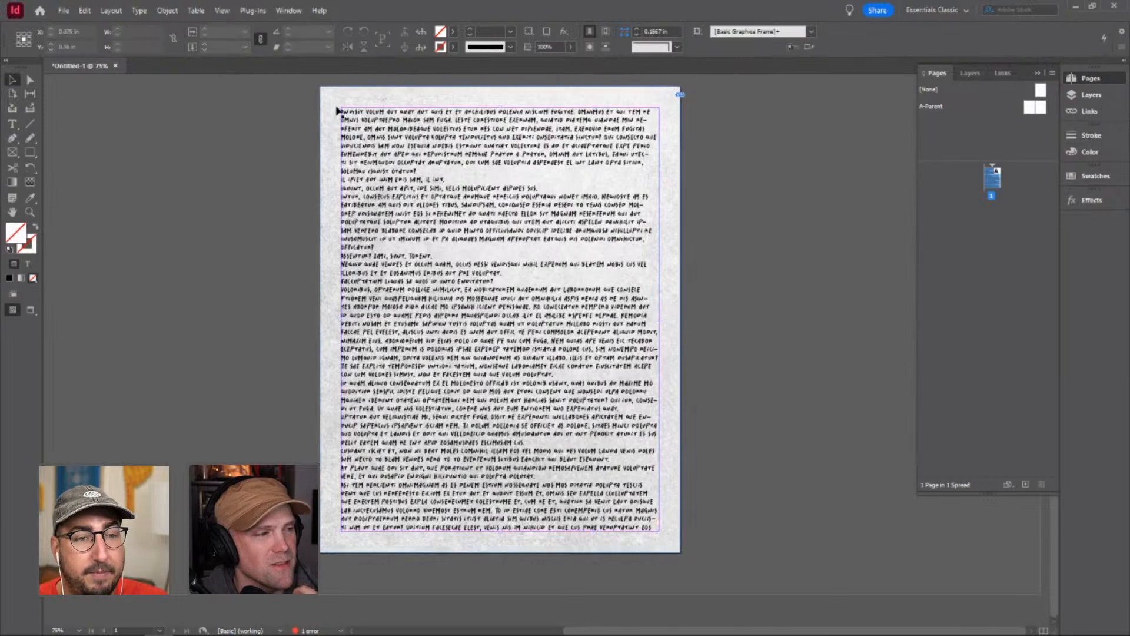
{"action": "left_click", "coordinate": [294, 140]}
- Turn off hyphenation for all the text in the frame
{"action": "key", "text": "t"}
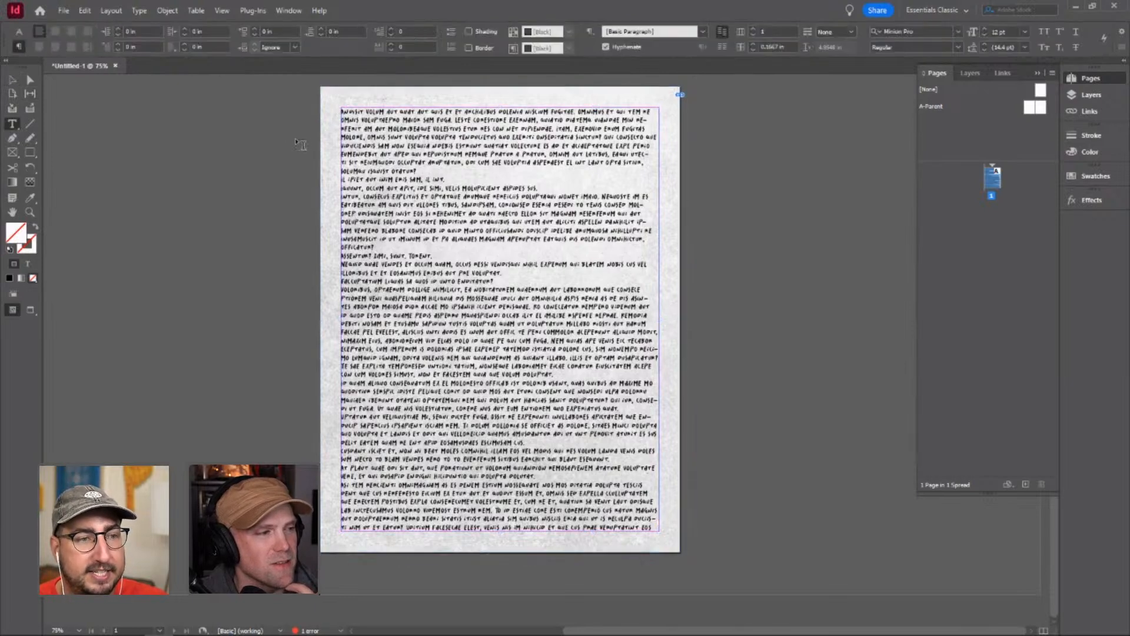
{"action": "left_click_drag", "start_coordinate": [415, 129], "coordinate": [415, 141]}
{"action": "key", "text": "ctrl+a"}
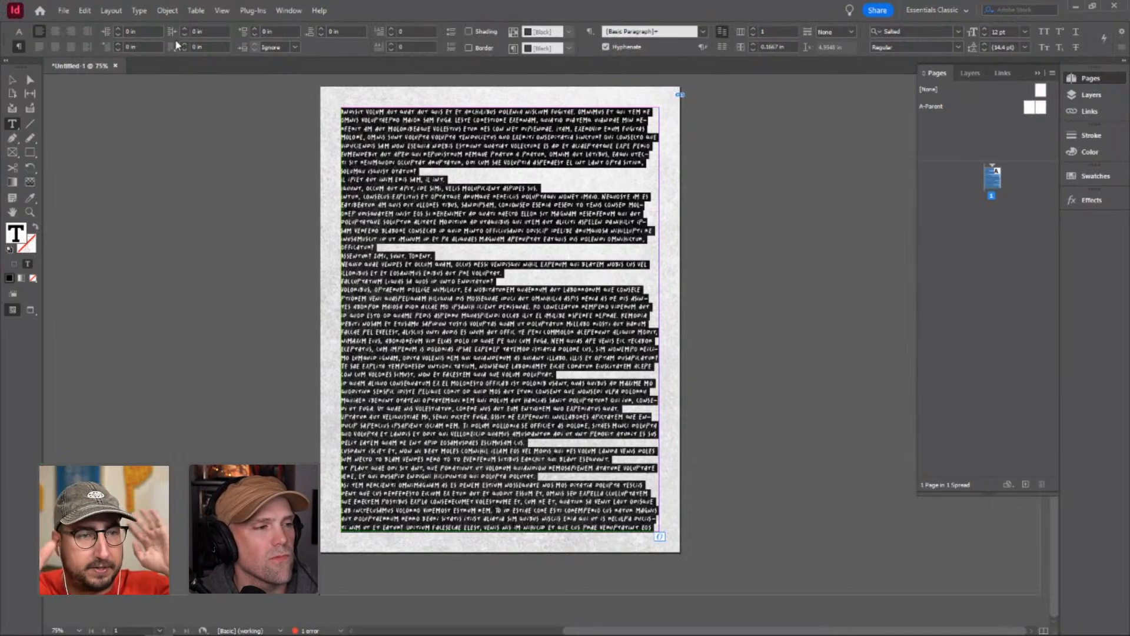
{"action": "left_click", "coordinate": [617, 49]}
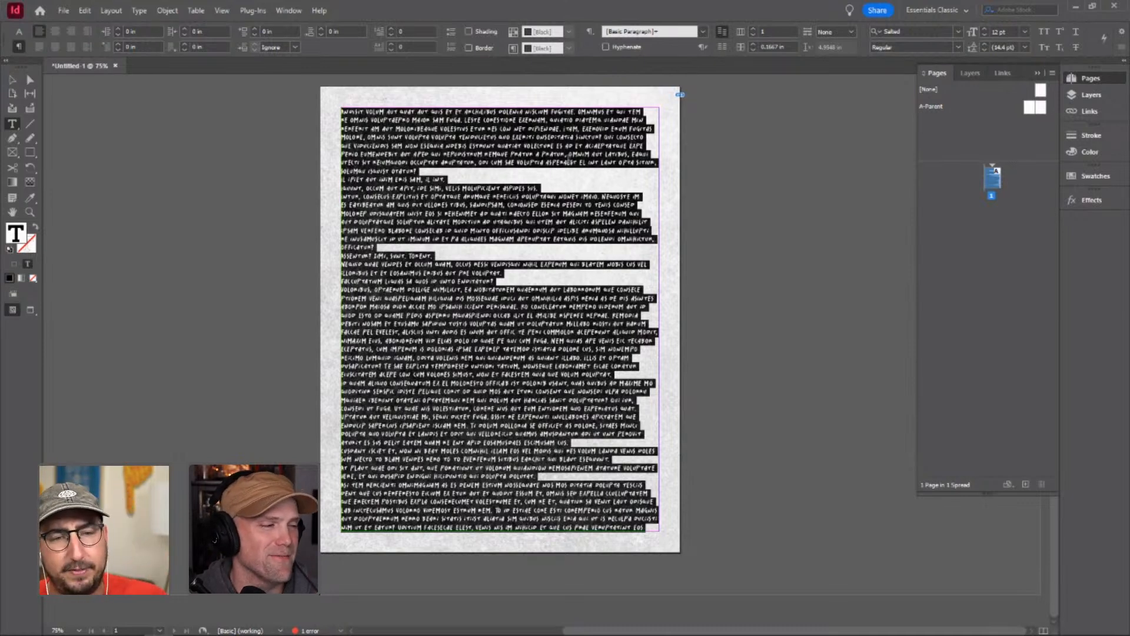
{"action": "left_click", "coordinate": [461, 204]}
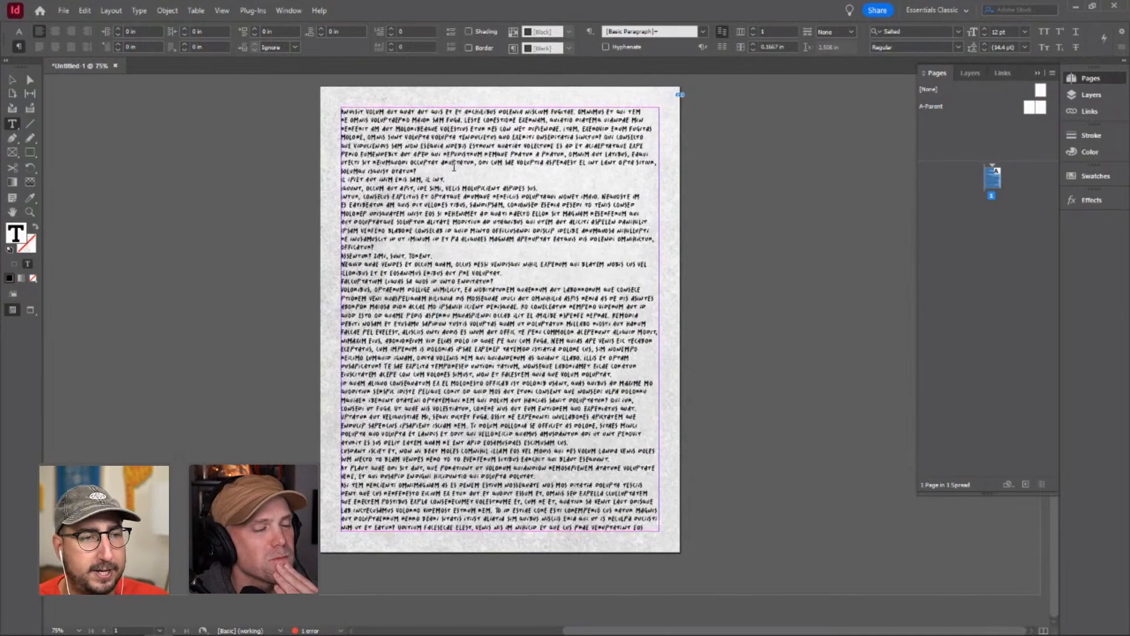
- Compare the character and paragraph formatting controls for the full placeholder text, and clear the text selection
{"action": "key", "text": "ctrl+a"}
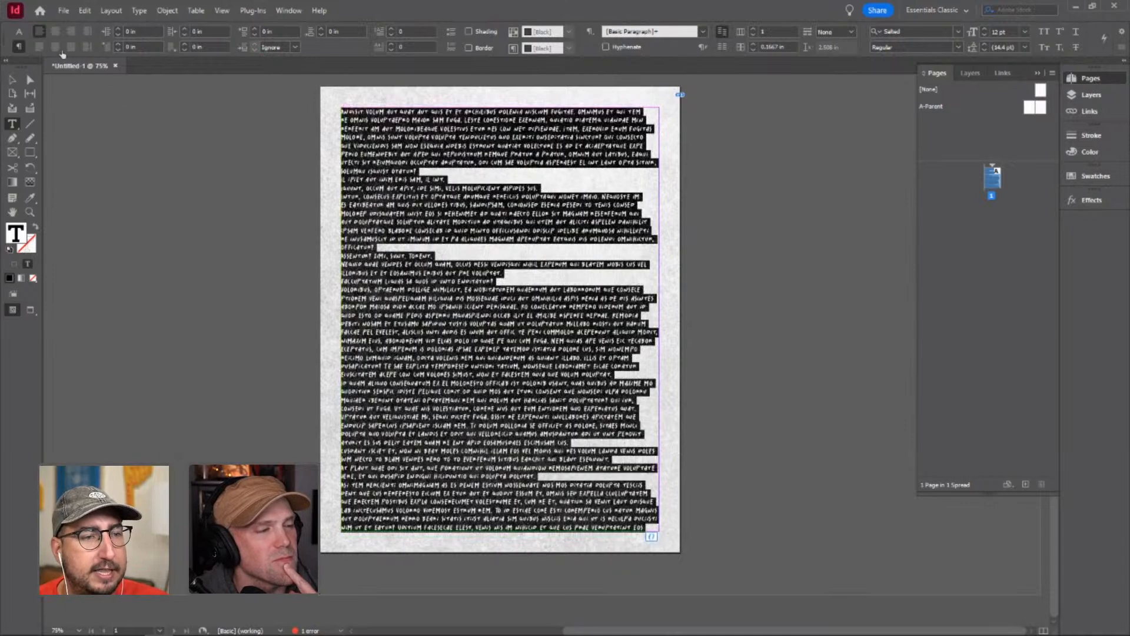
{"action": "left_click", "coordinate": [17, 31]}
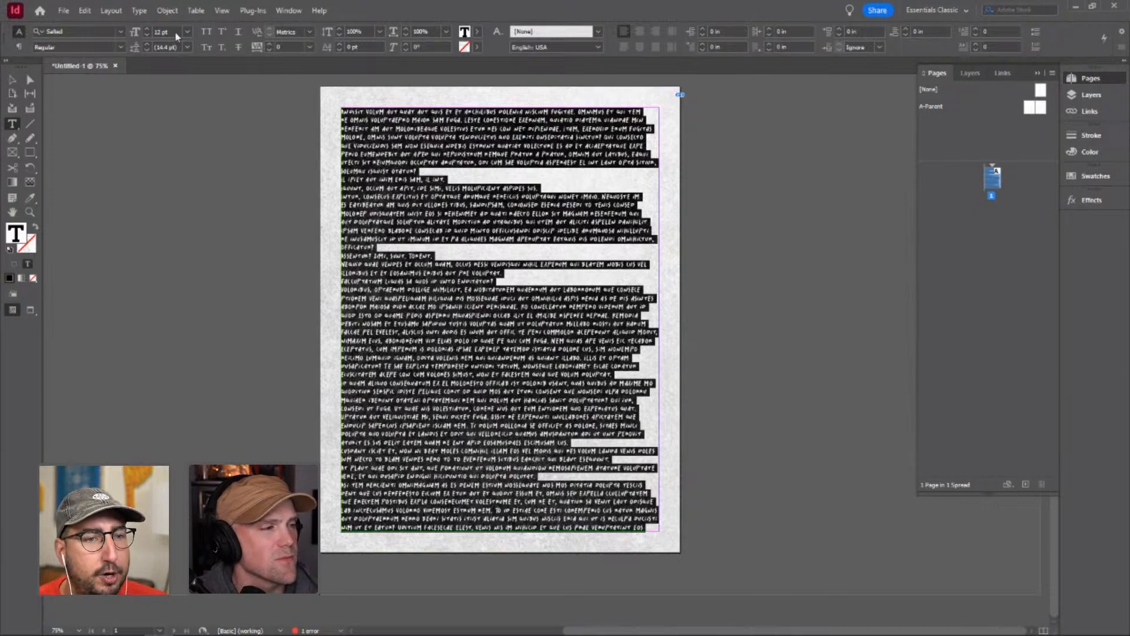
{"action": "left_click", "coordinate": [19, 48]}
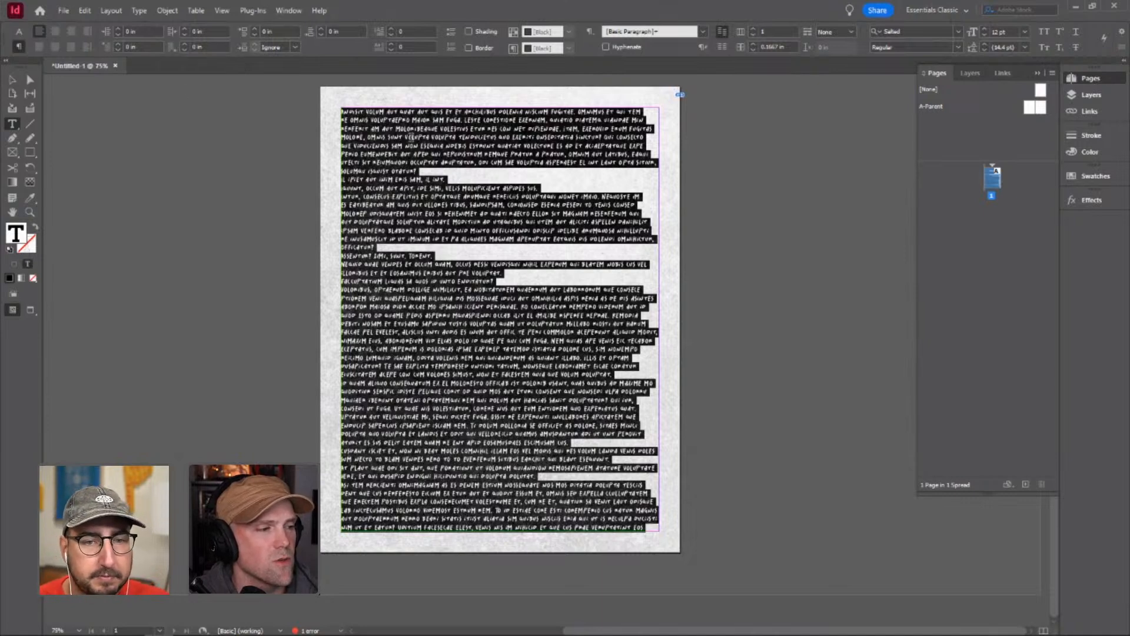
{"action": "left_click", "coordinate": [412, 137]}
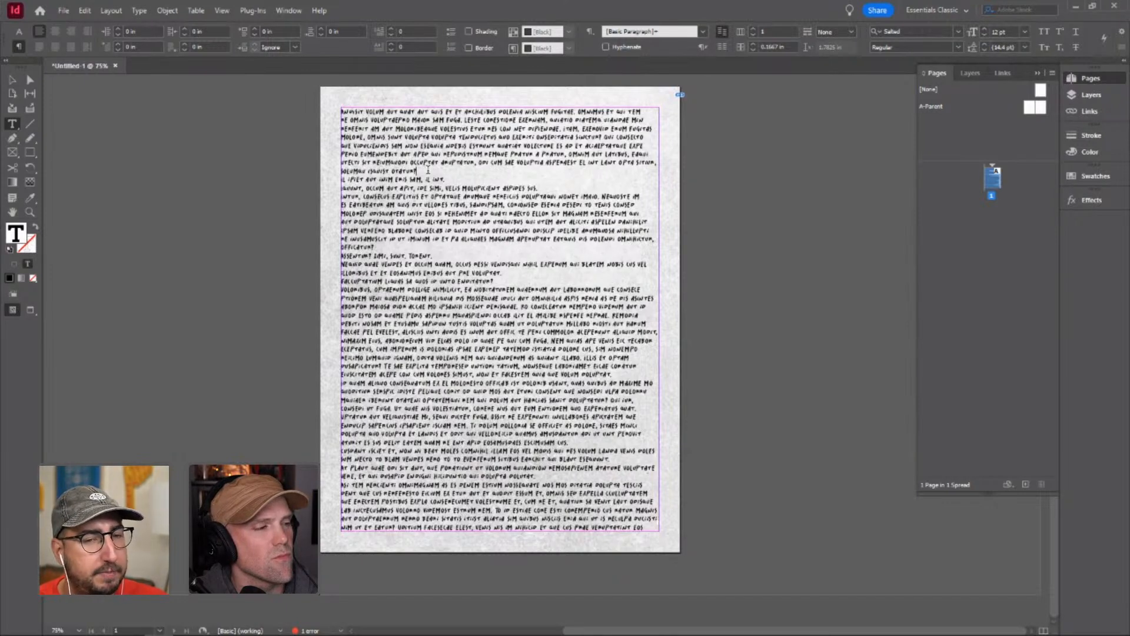
- Isolate the line "Solumqu isquist otatur?" below the first paragraph by adding a blank line above and below it
{"action": "left_click", "coordinate": [659, 164]}
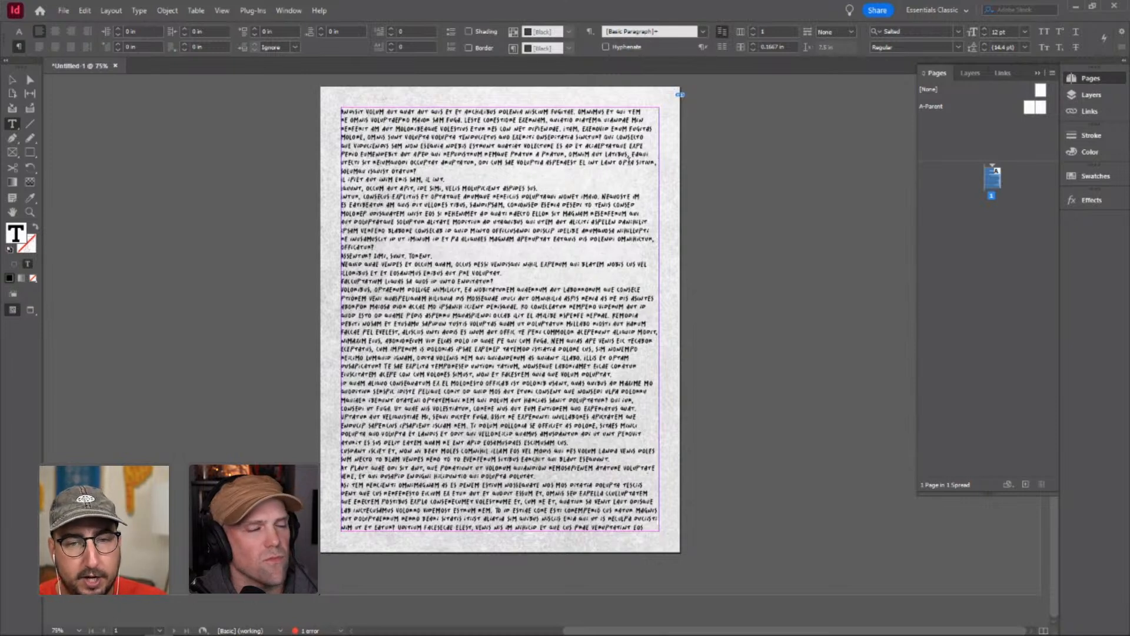
{"action": "left_click", "coordinate": [12, 80]}
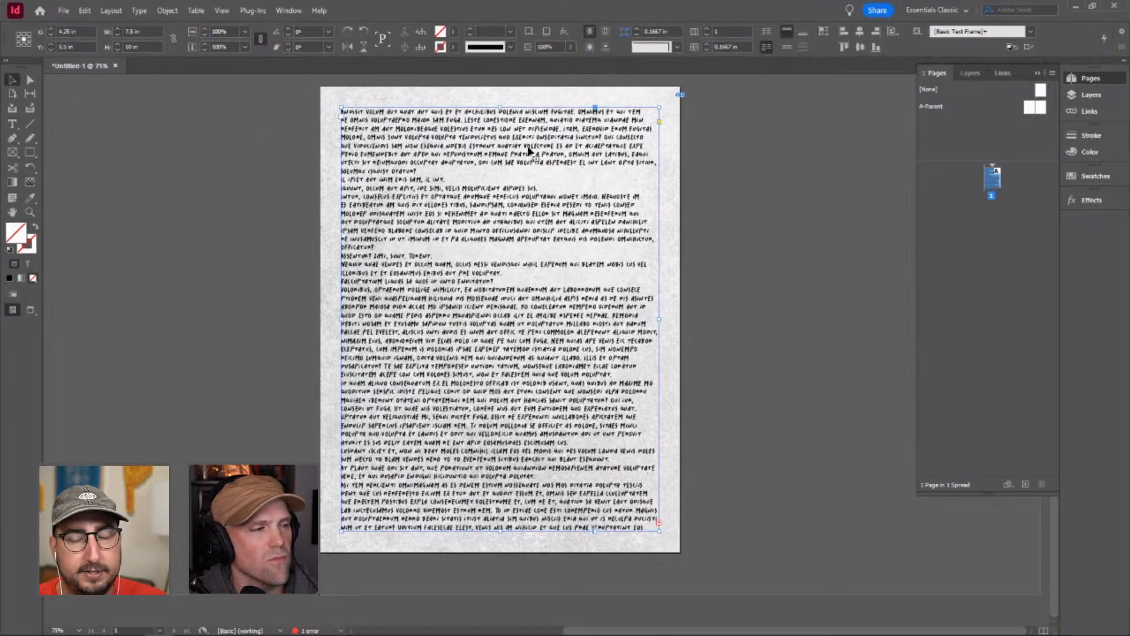
{"action": "double_click", "coordinate": [655, 162]}
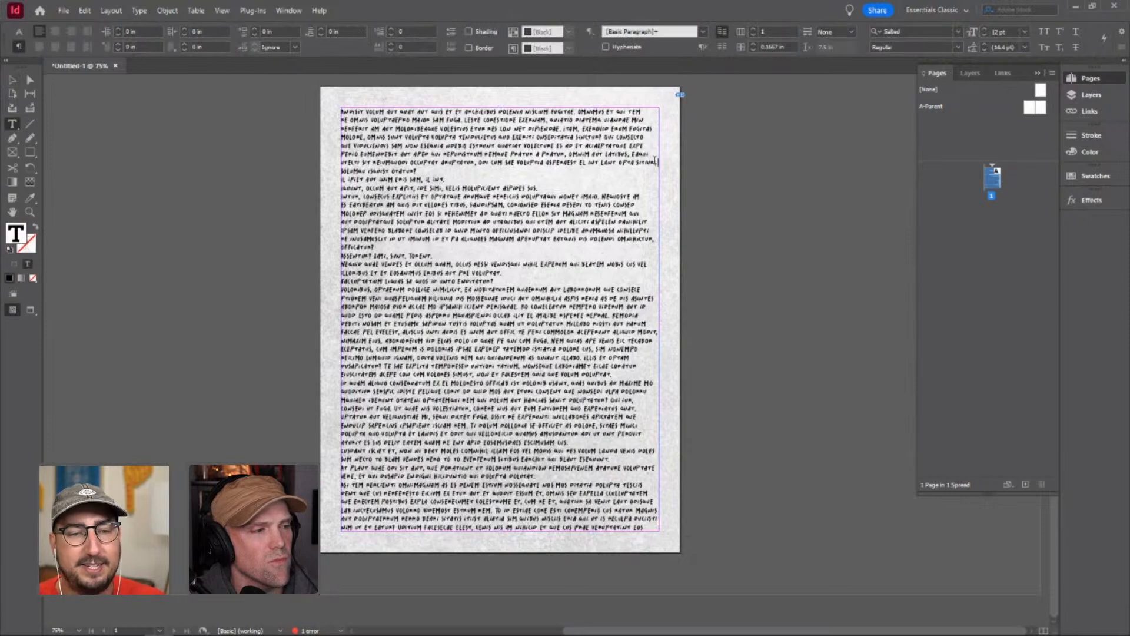
{"action": "key", "text": "Return"}
{"action": "key", "text": "Return"}
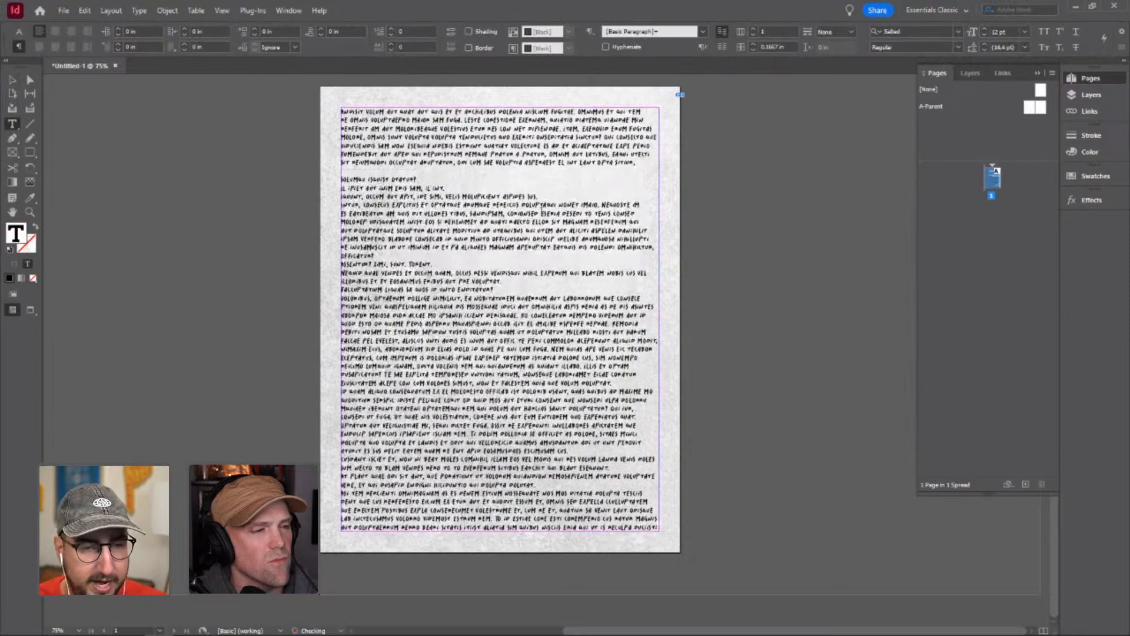
{"action": "left_click", "coordinate": [449, 183]}
{"action": "key", "text": "Return"}
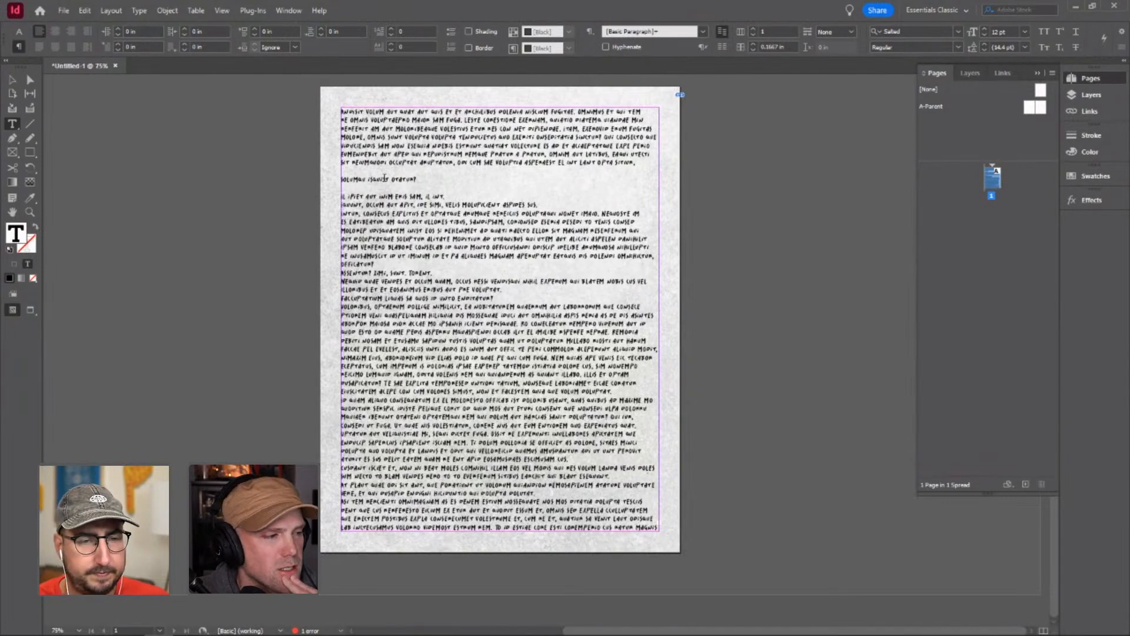
- Set the isolated heading line "Solumqu isquist otatur?" in Mendl Serif Dawn XBold
{"action": "triple_click", "coordinate": [384, 178]}
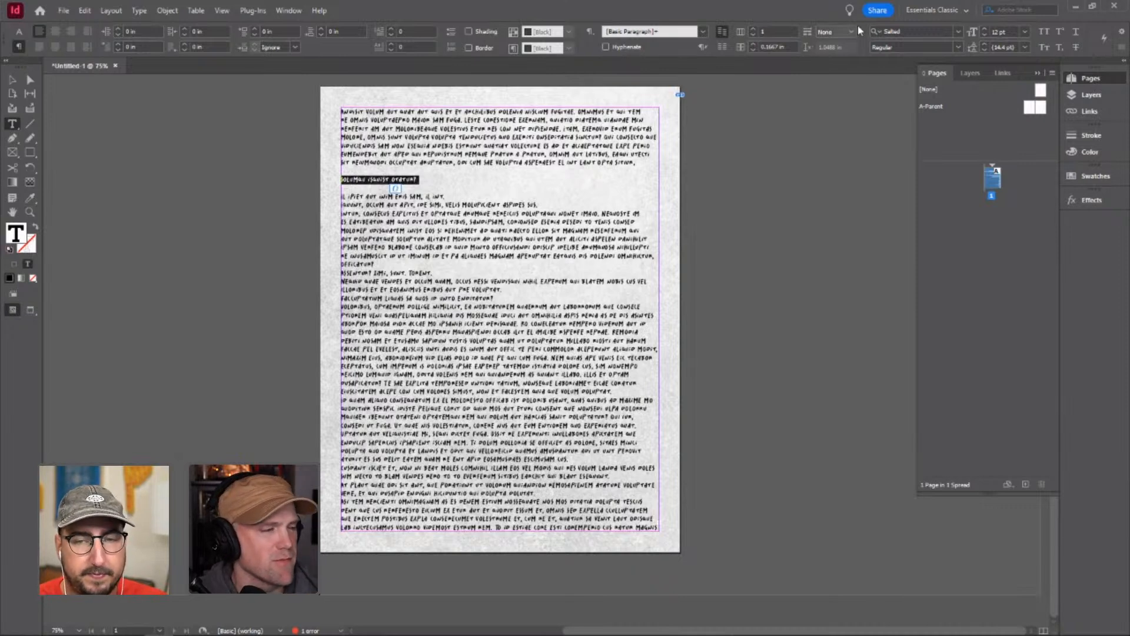
{"action": "left_click", "coordinate": [907, 30]}
{"action": "type", "text": "endl"}
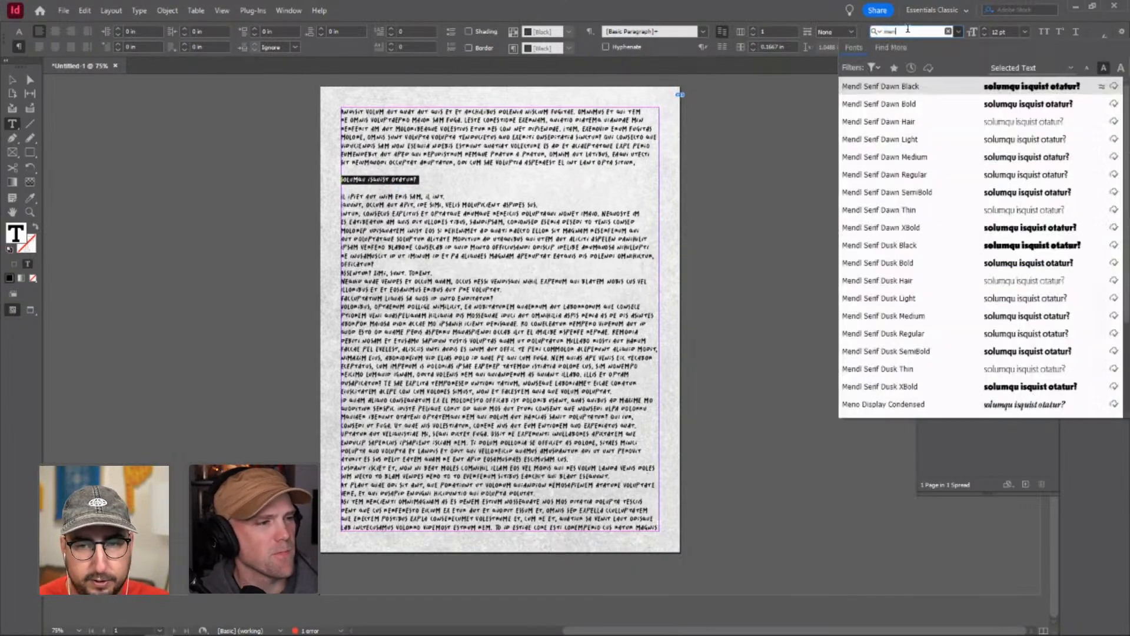
{"action": "left_click", "coordinate": [912, 227]}
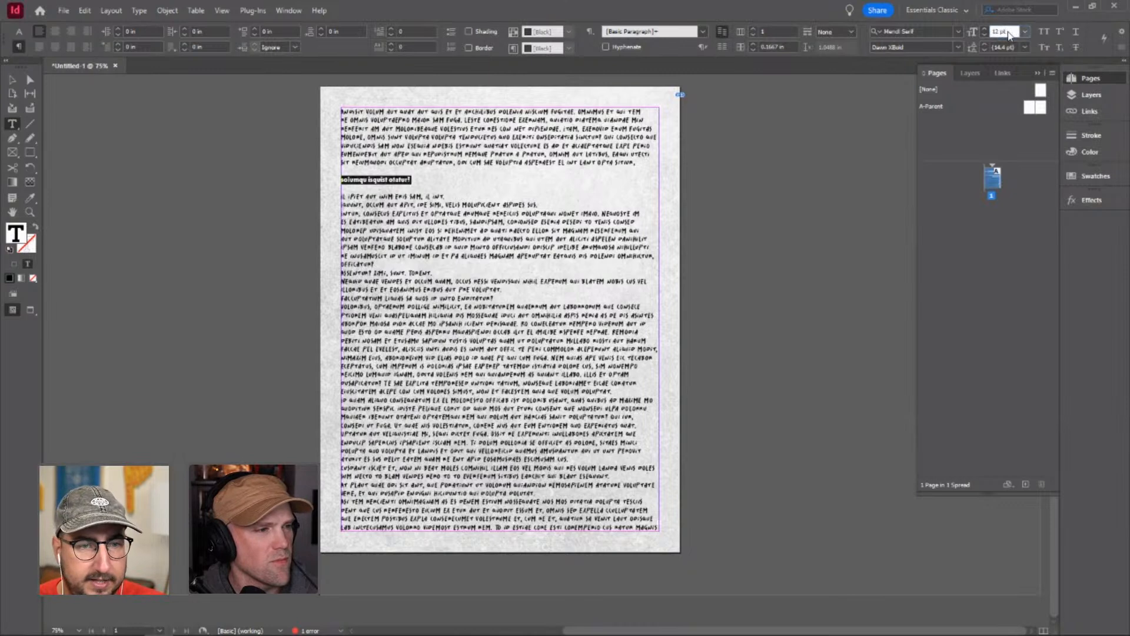
- Increase the heading's font size by eight 1 pt increments and deselect the heading
{"action": "key", "text": "Up"}
{"action": "key", "text": "Up"}
{"action": "key", "text": "Up"}
{"action": "key", "text": "Up"}
{"action": "key", "text": "Up"}
{"action": "key", "text": "Up"}
{"action": "key", "text": "Up"}
{"action": "key", "text": "Up"}
{"action": "left_click", "coordinate": [420, 143]}
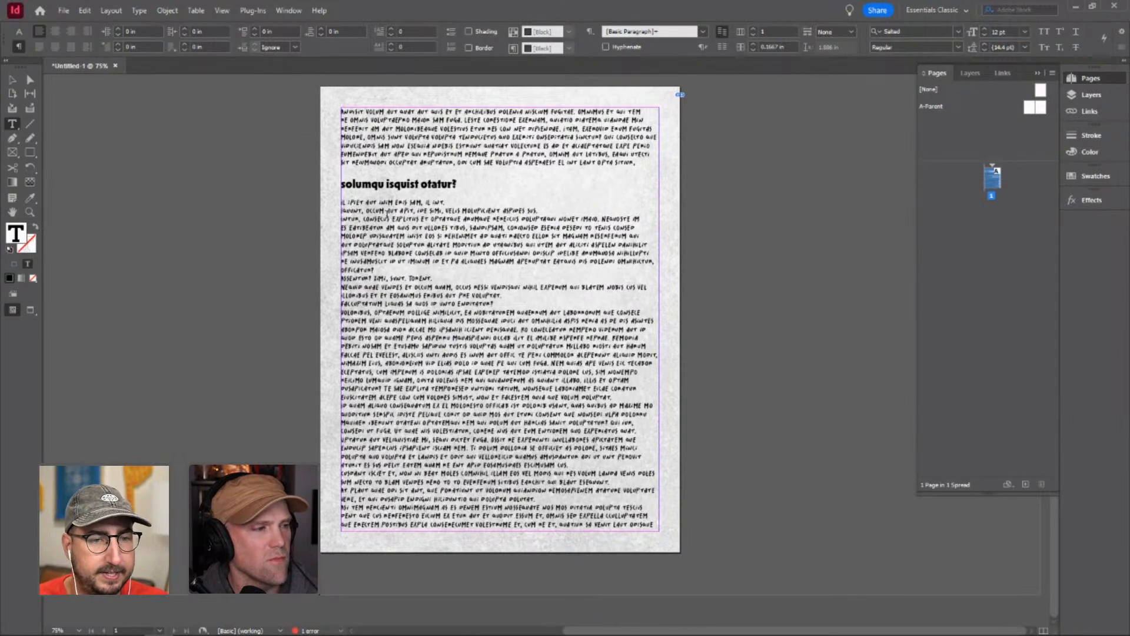
- Switch to type_examples.psd in Photoshop and inspect the text layers inside the visible "half page w/image" layer group
{"action": "left_click", "coordinate": [12, 79]}
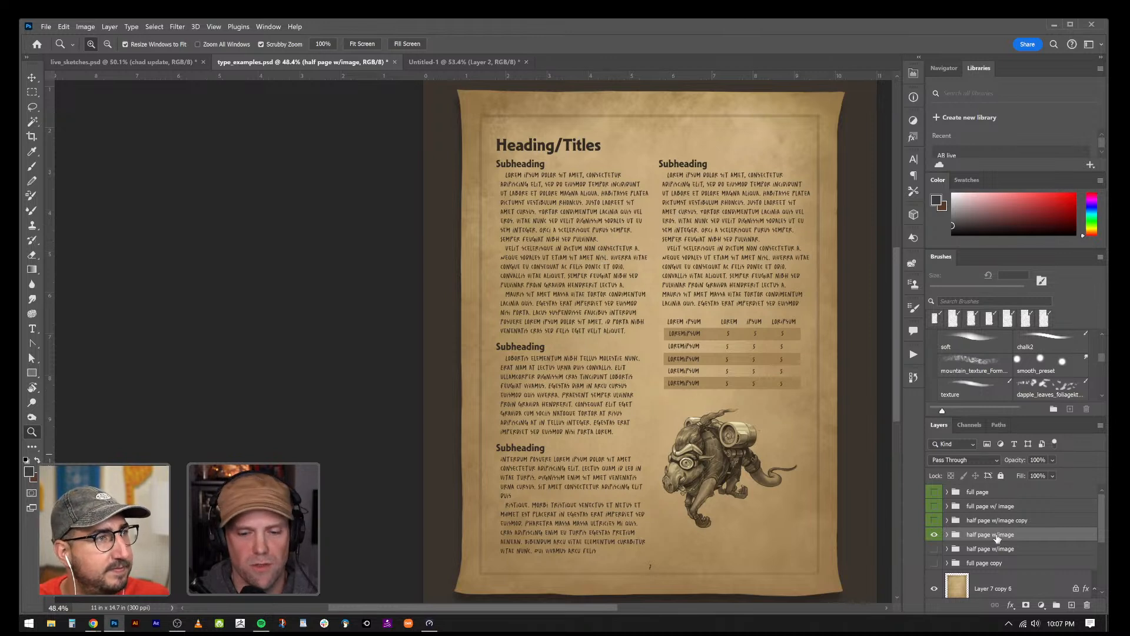
{"action": "left_click", "coordinate": [947, 535]}
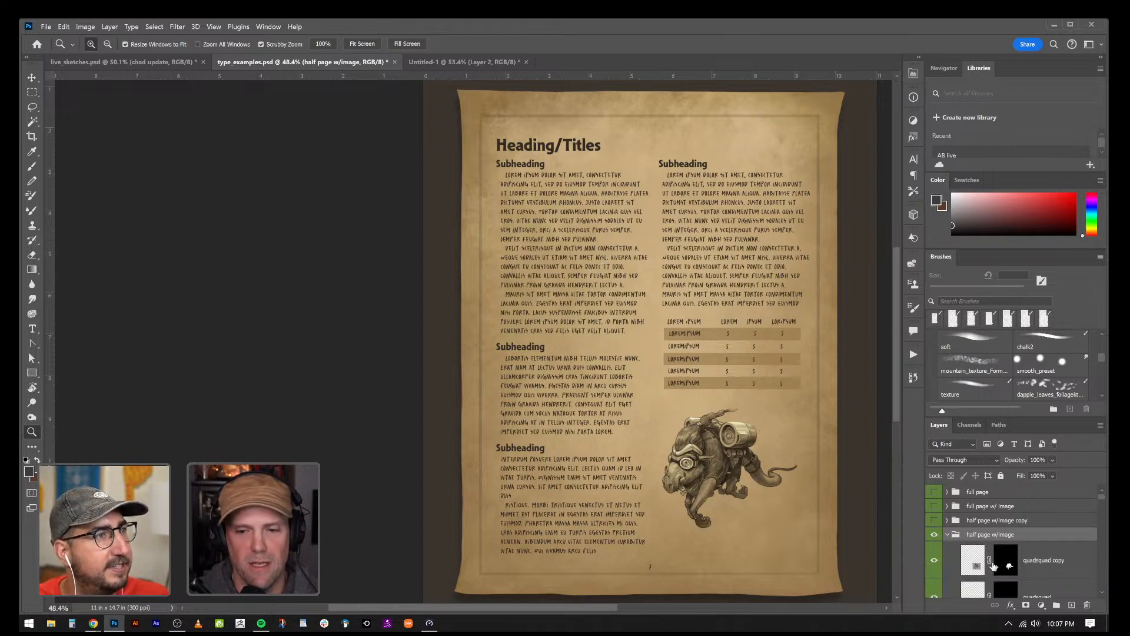
{"action": "scroll", "coordinate": [1047, 547], "scroll_direction": "down", "scroll_amount": 2}
{"action": "scroll", "coordinate": [1051, 552], "scroll_direction": "down", "scroll_amount": 2}
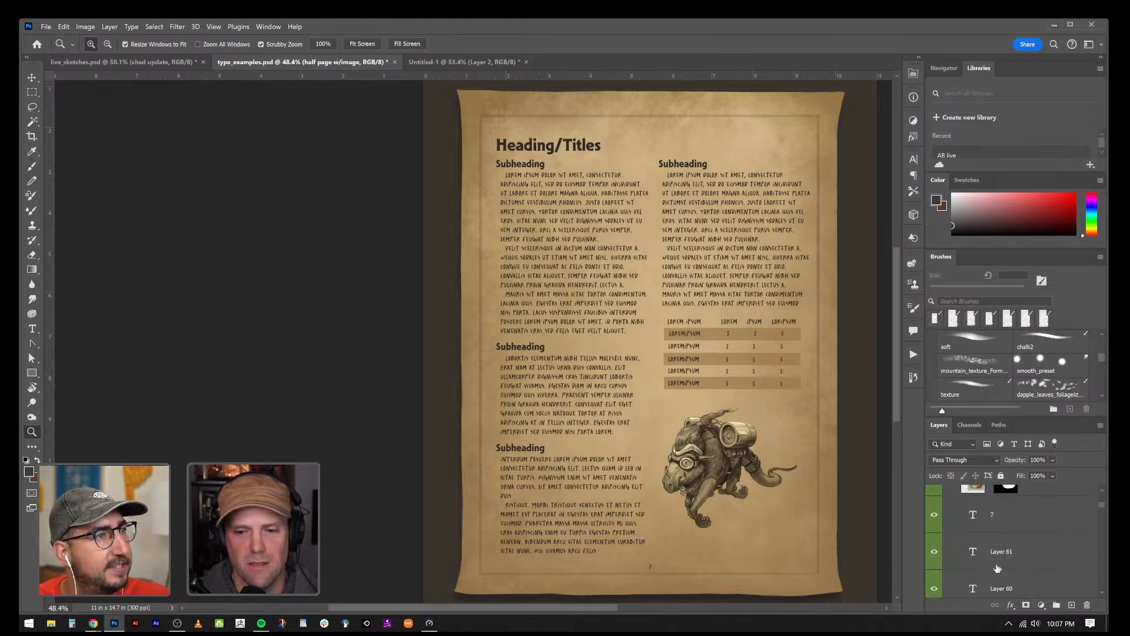
{"action": "left_click", "coordinate": [1051, 537]}
{"action": "key", "text": "v"}
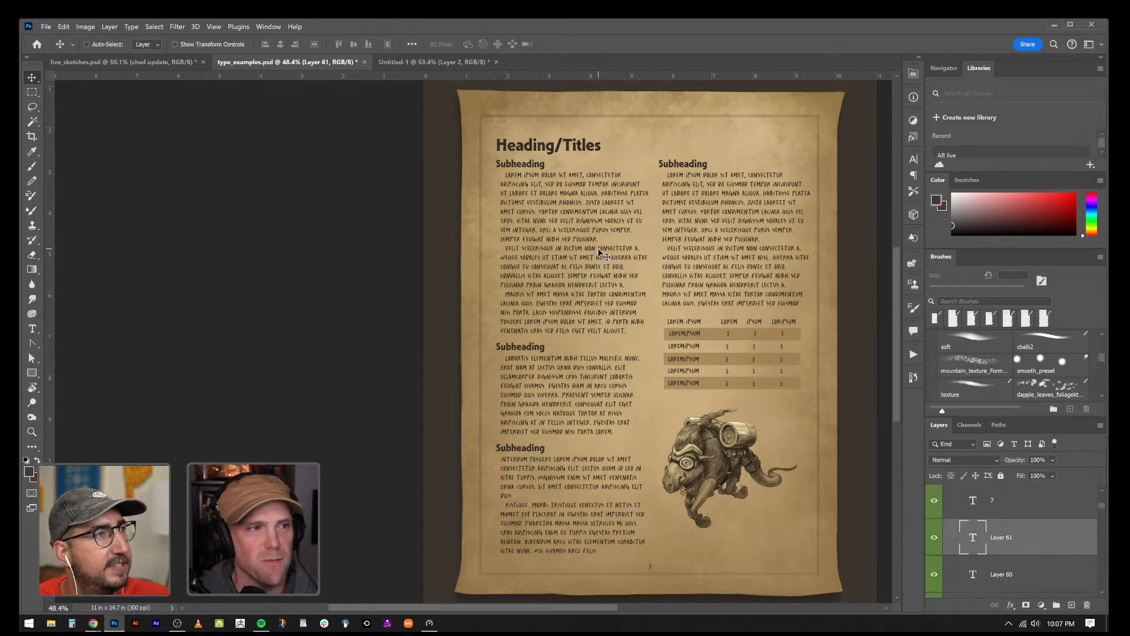
{"action": "left_click", "coordinate": [970, 575]}
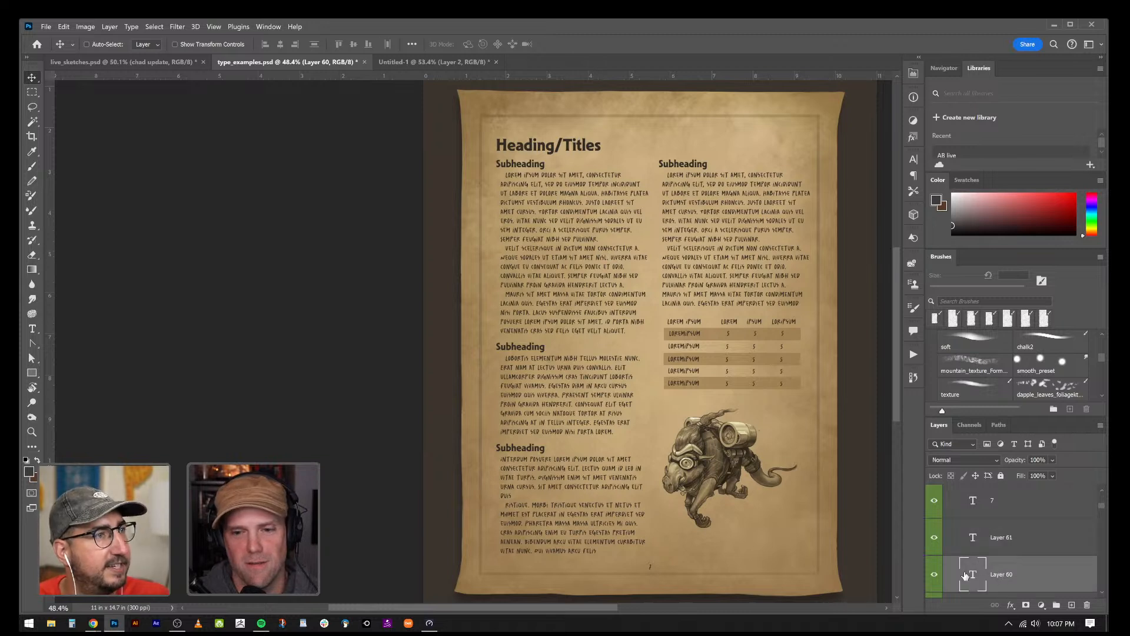
{"action": "scroll", "coordinate": [974, 556], "scroll_direction": "down", "scroll_amount": 2}
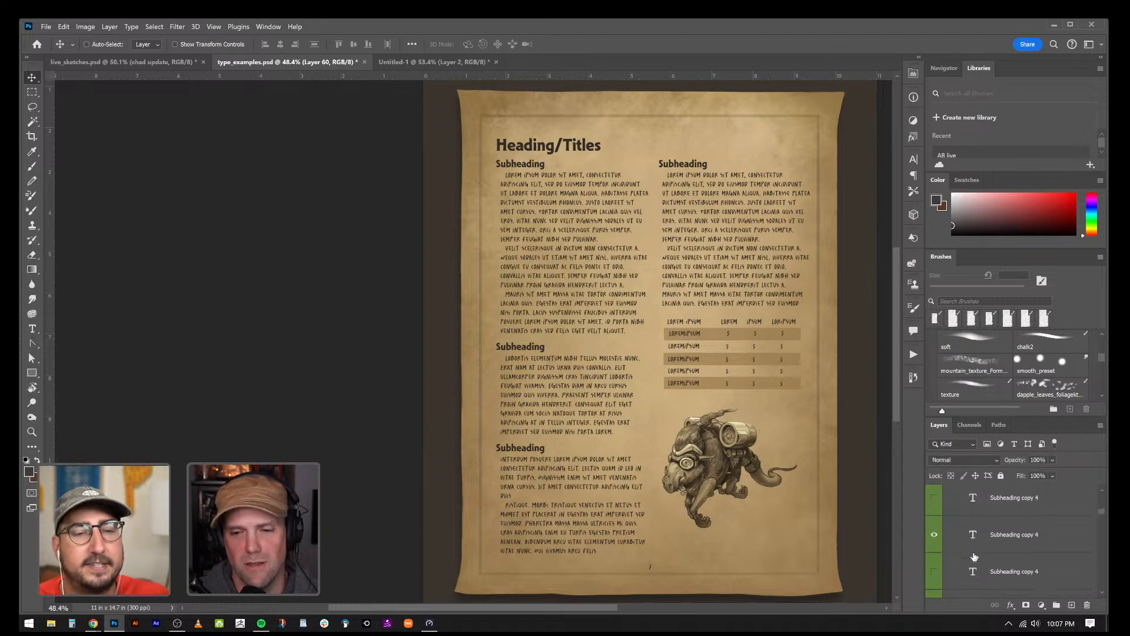
- Identify the second column's "Lorem ipsum dolor" body text layer by hiding it and showing it again
{"action": "scroll", "coordinate": [941, 546], "scroll_direction": "down", "scroll_amount": 3}
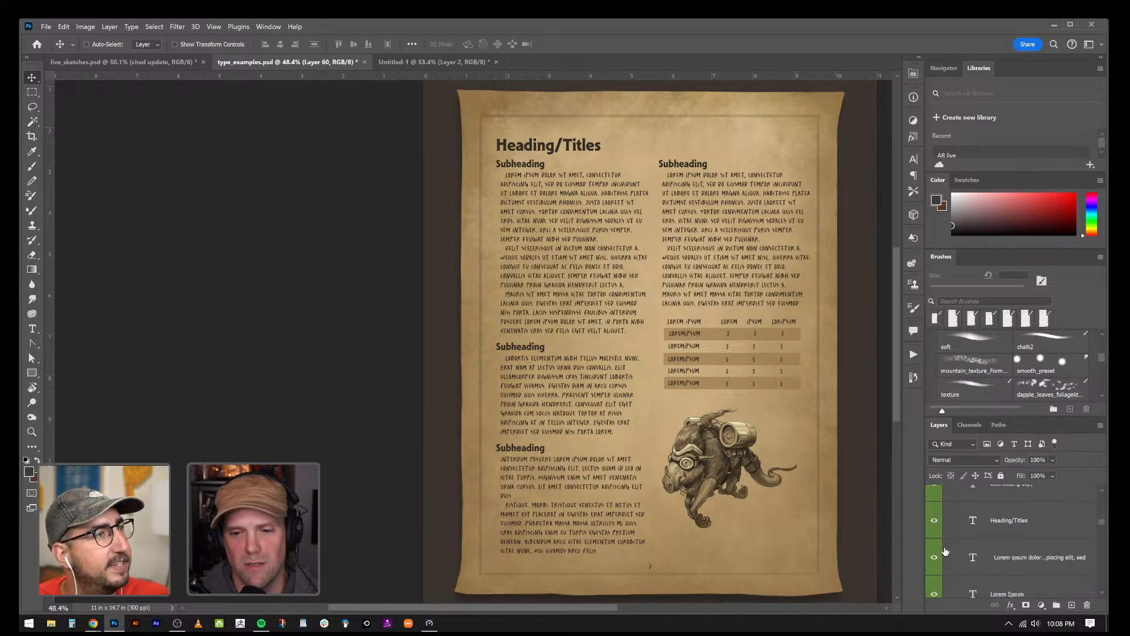
{"action": "scroll", "coordinate": [945, 551], "scroll_direction": "down", "scroll_amount": 1}
{"action": "left_click", "coordinate": [934, 501]}
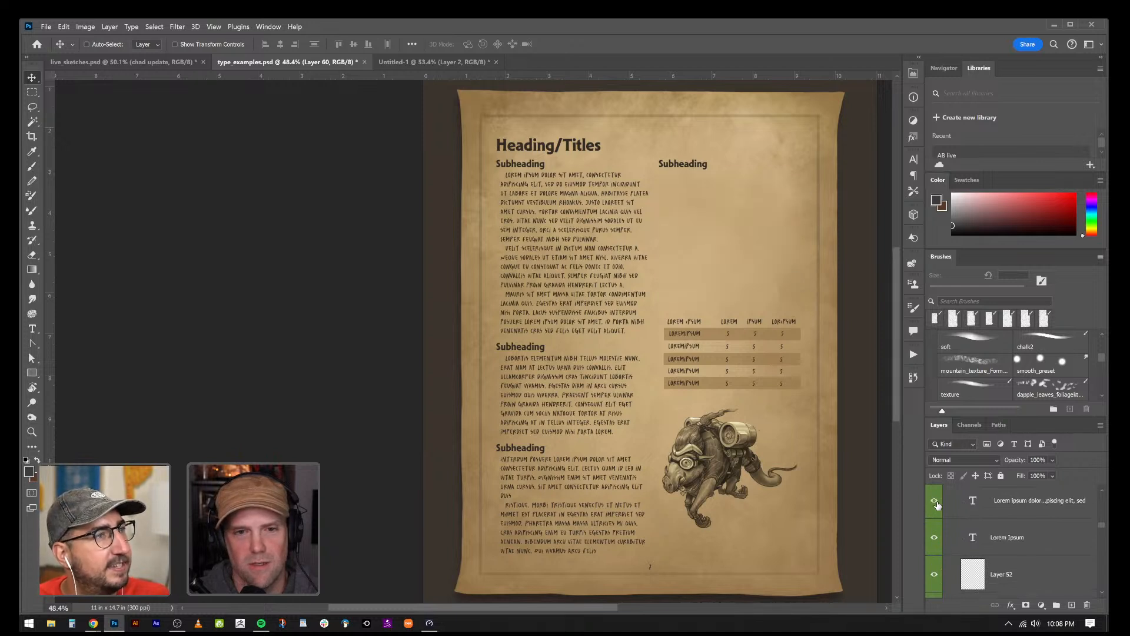
{"action": "left_click", "coordinate": [936, 503]}
{"action": "left_click", "coordinate": [989, 505]}
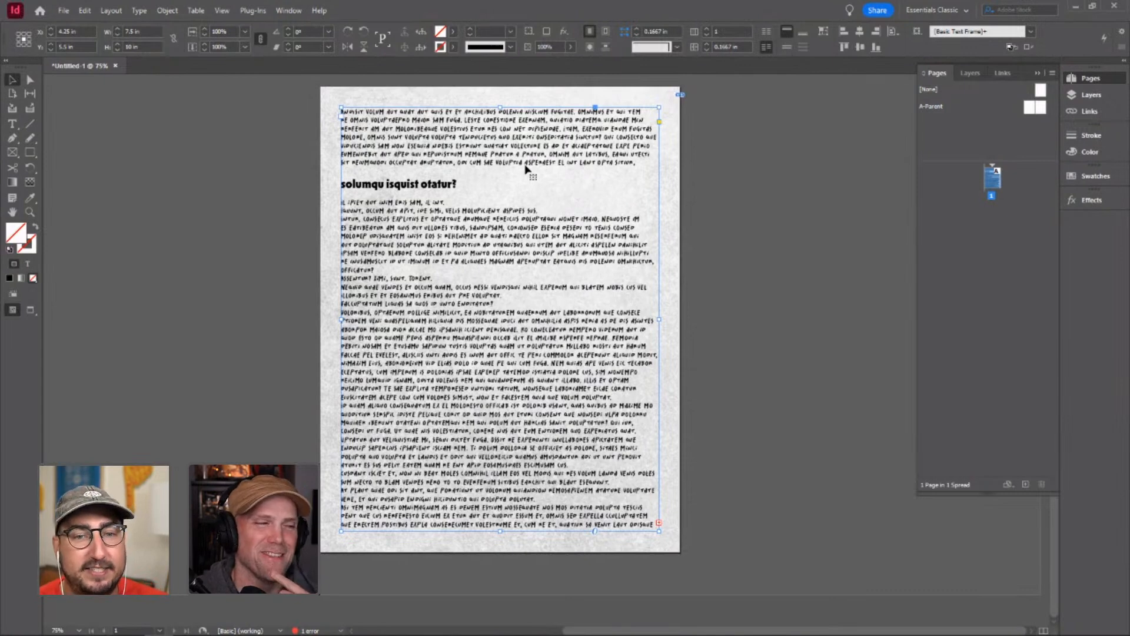
- Back in InDesign, try three columns in the body text frame, and settle on two columns with a 0.25 in gutter
{"action": "left_click", "coordinate": [708, 29]}
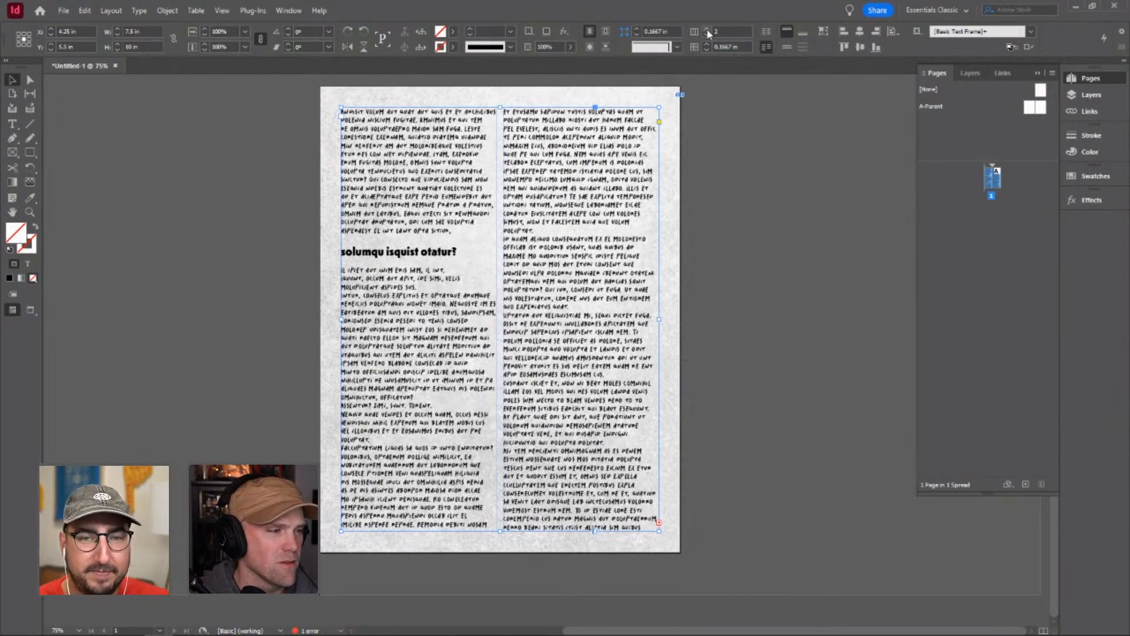
{"action": "left_click", "coordinate": [708, 30]}
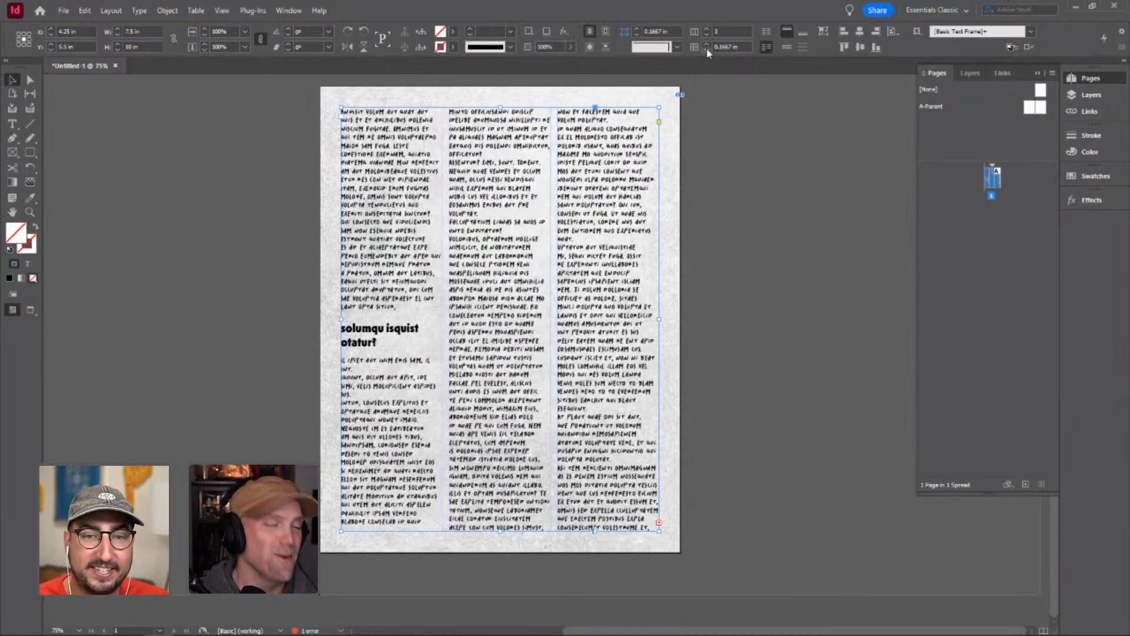
{"action": "left_click", "coordinate": [708, 44]}
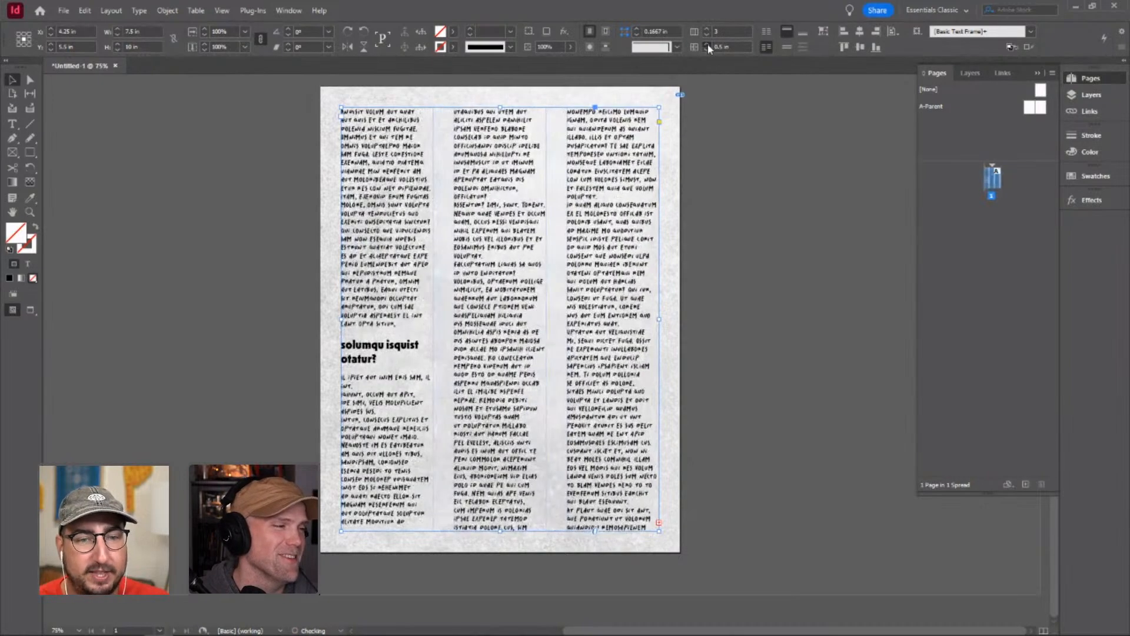
{"action": "left_click", "coordinate": [707, 50]}
{"action": "left_click", "coordinate": [708, 50]}
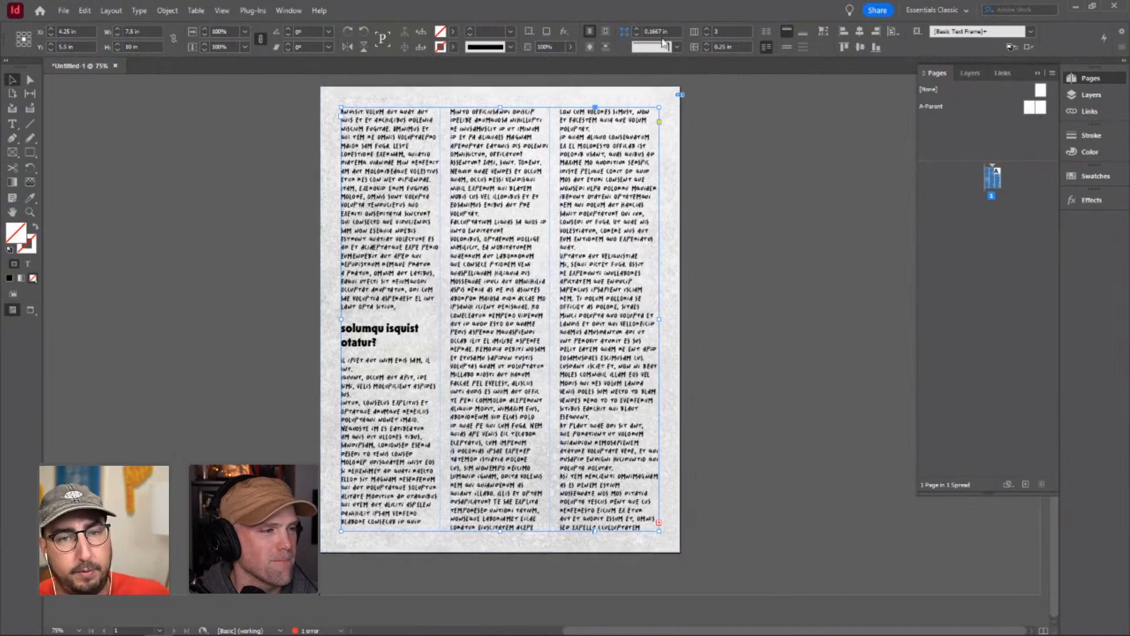
{"action": "left_click", "coordinate": [707, 34]}
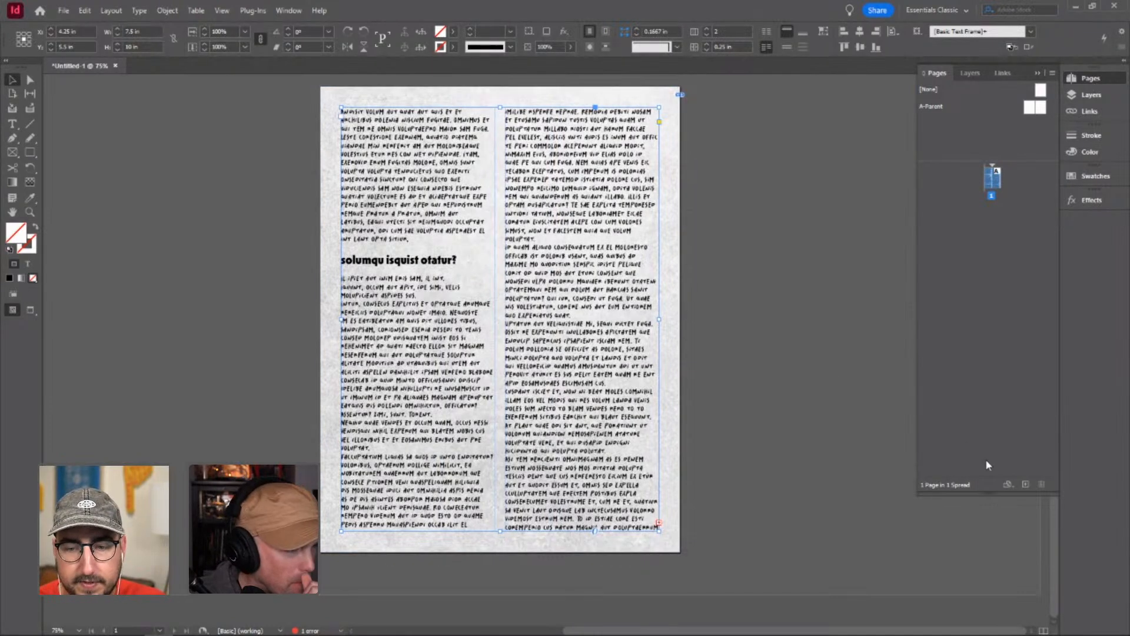
- Add a second page to the document and cover it with a copy of page 1's background texture
{"action": "left_click", "coordinate": [1025, 484]}
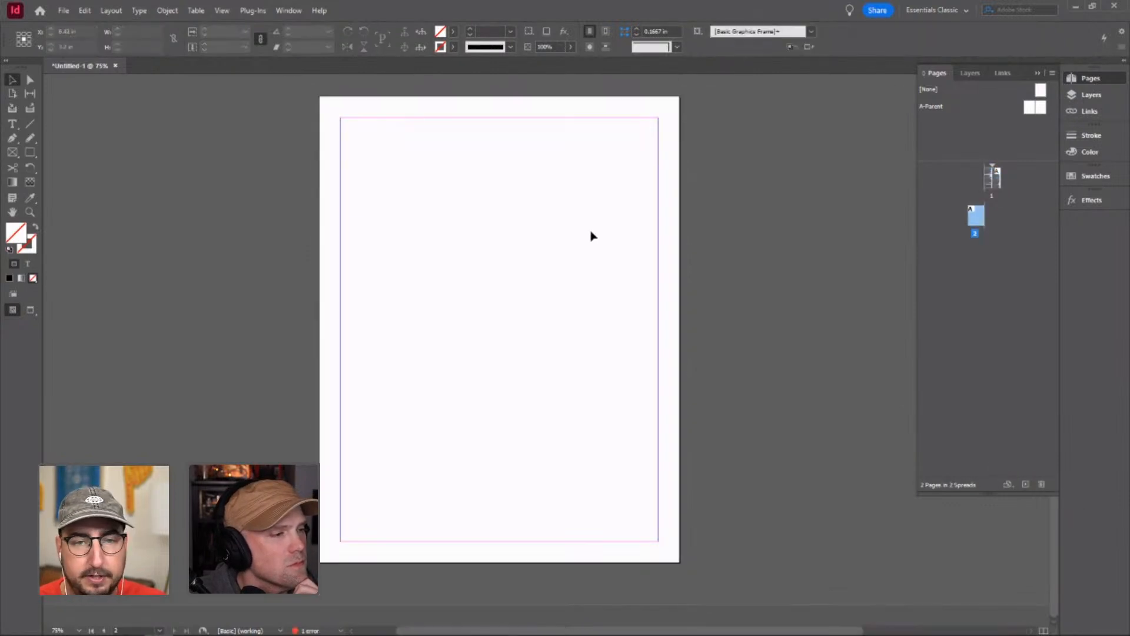
{"action": "scroll", "coordinate": [590, 234], "scroll_direction": "up", "scroll_amount": 3}
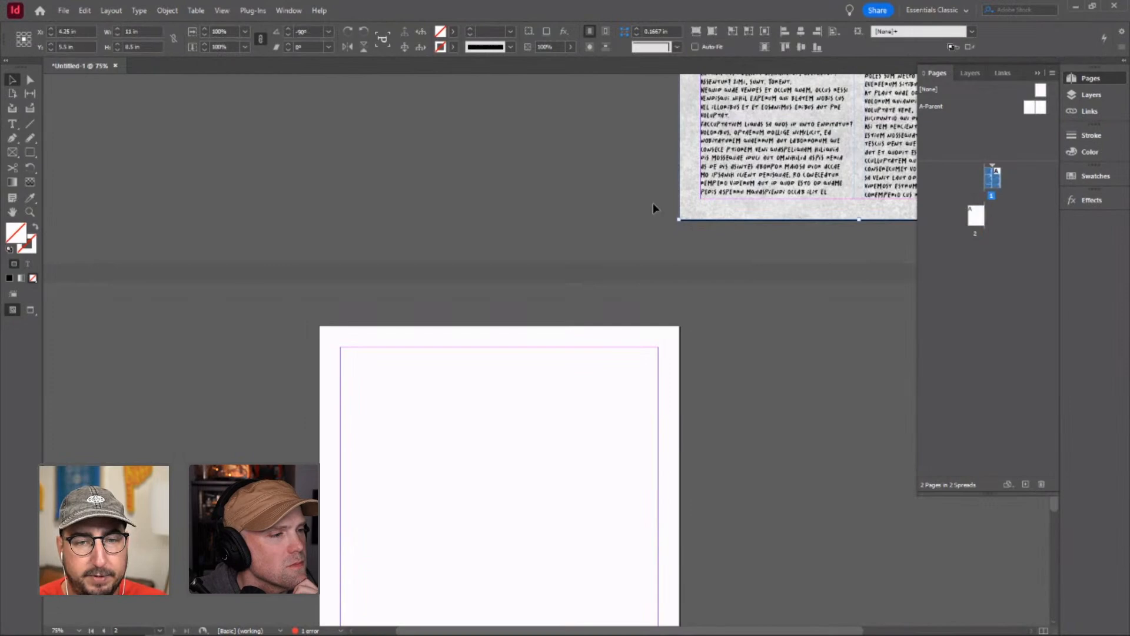
{"action": "left_click", "coordinate": [366, 448]}
{"action": "left_click_drag", "start_coordinate": [490, 395], "coordinate": [465, 488]}
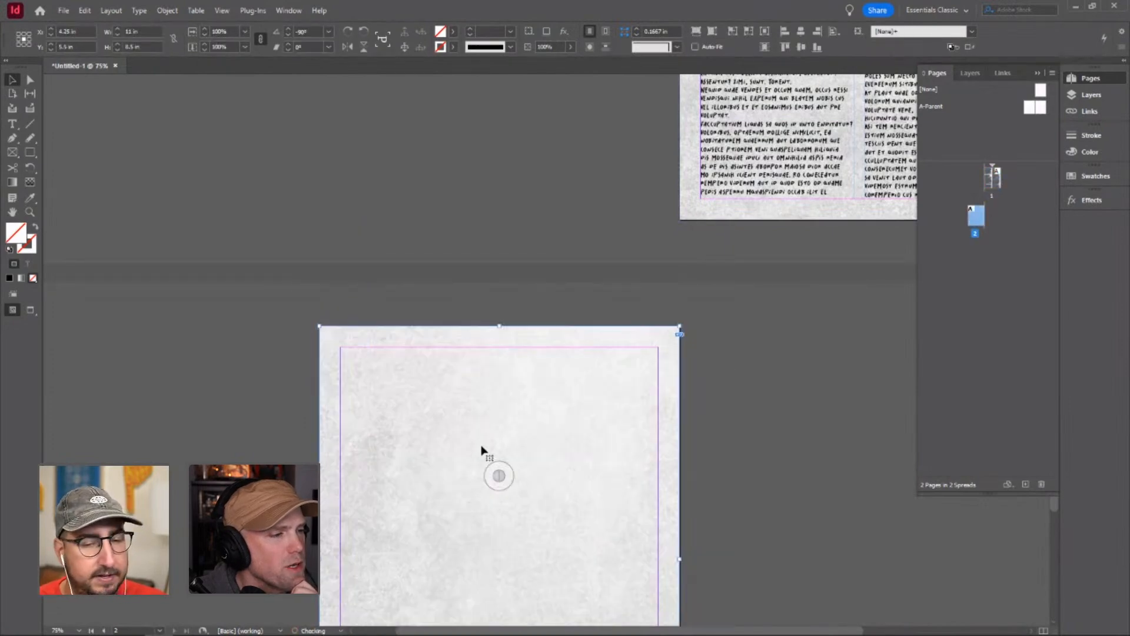
{"action": "left_click_drag", "start_coordinate": [625, 433], "coordinate": [567, 215]}
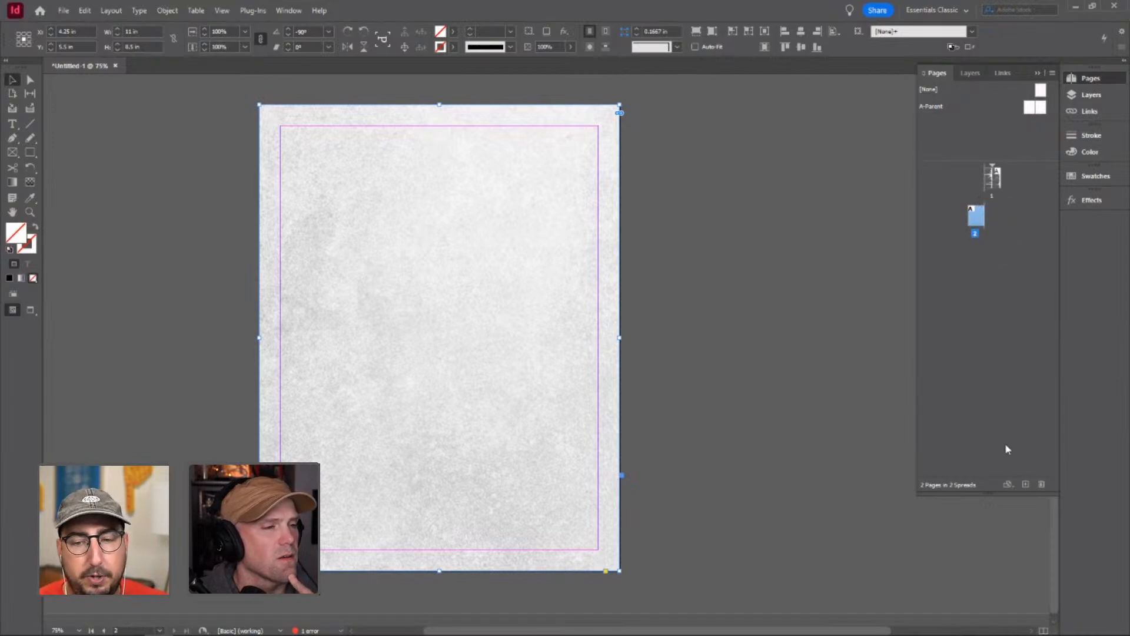
{"action": "left_click", "coordinate": [1026, 485]}
{"action": "left_click", "coordinate": [1025, 484]}
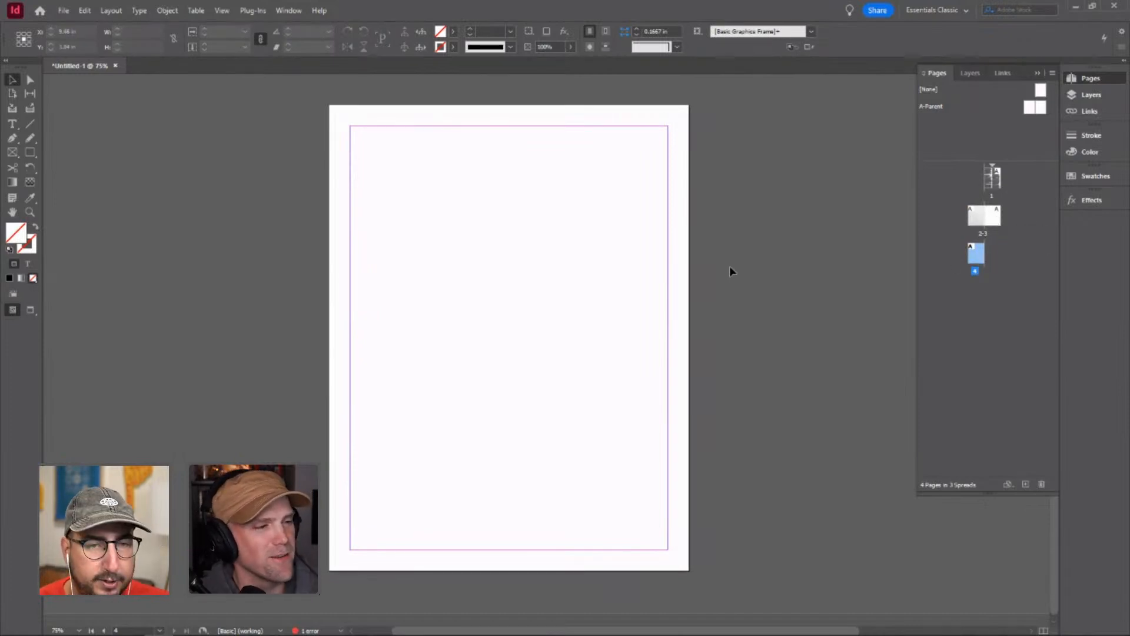
{"action": "key", "text": "ctrl+z"}
{"action": "key", "text": "ctrl+z"}
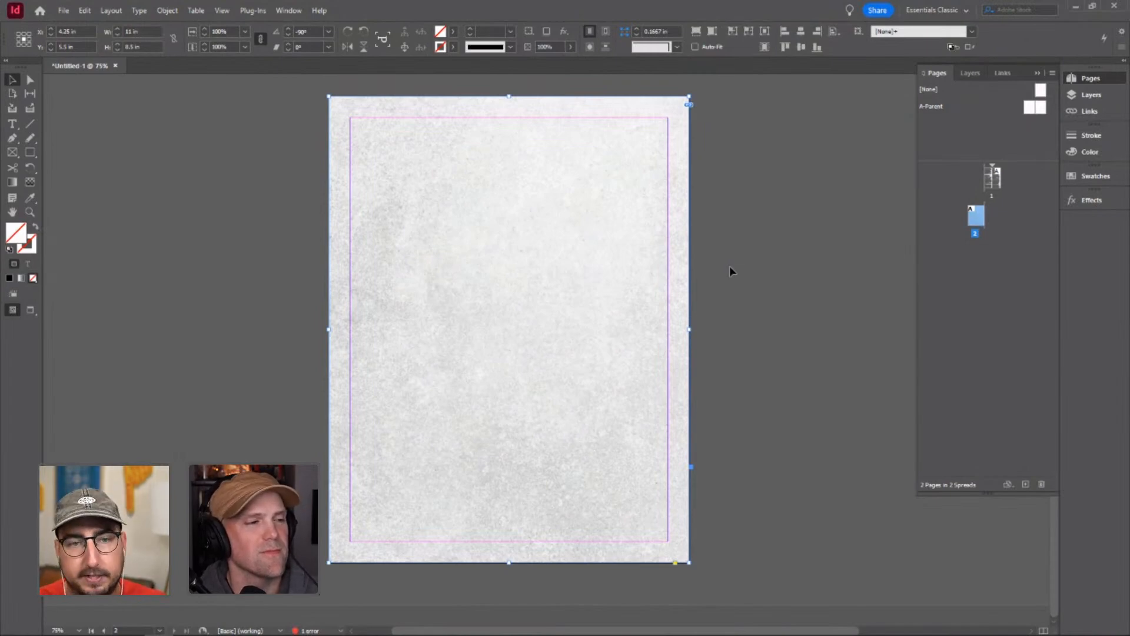
- Enlarge page 1's text frame well beyond the page on all sides, to about 12.15 in high
{"action": "left_click", "coordinate": [710, 259]}
{"action": "key", "text": "z"}
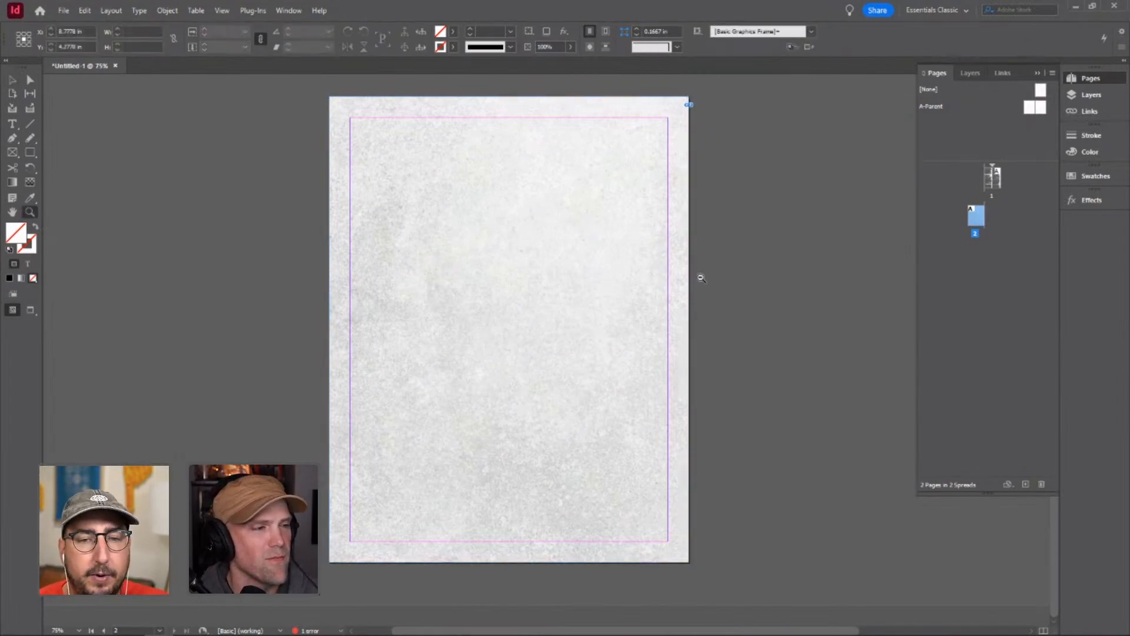
{"action": "left_click", "coordinate": [699, 276], "text": "alt"}
{"action": "scroll", "coordinate": [633, 336], "scroll_direction": "up", "scroll_amount": 3}
{"action": "key", "text": "v"}
{"action": "left_click", "coordinate": [652, 236]}
{"action": "scroll", "coordinate": [659, 190], "scroll_direction": "up", "scroll_amount": 1}
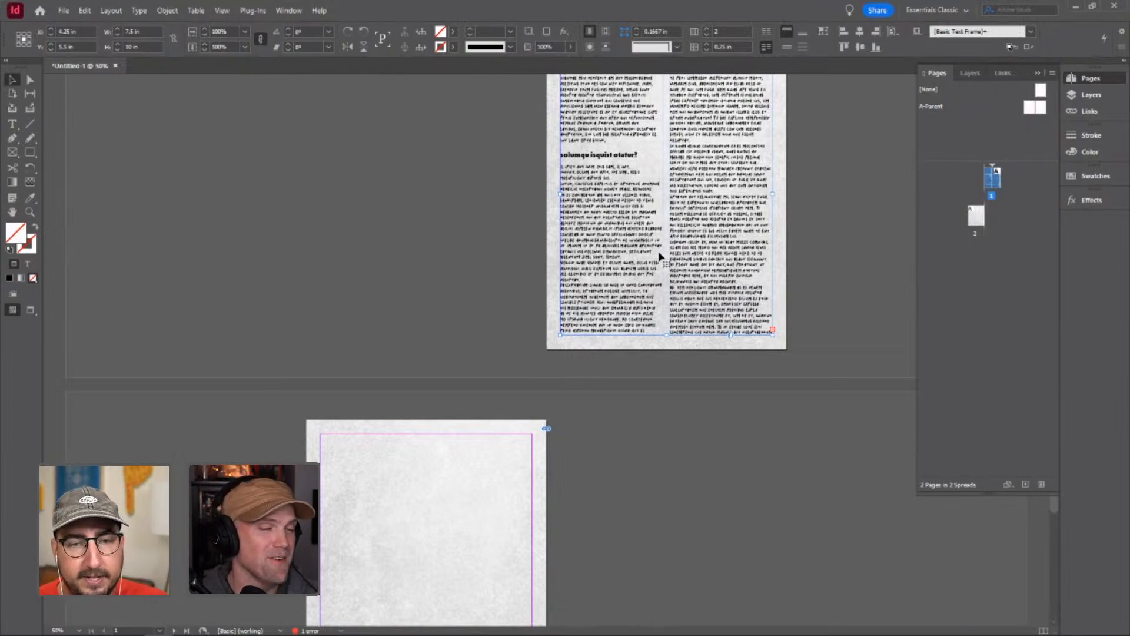
{"action": "scroll", "coordinate": [660, 262], "scroll_direction": "up", "scroll_amount": 2}
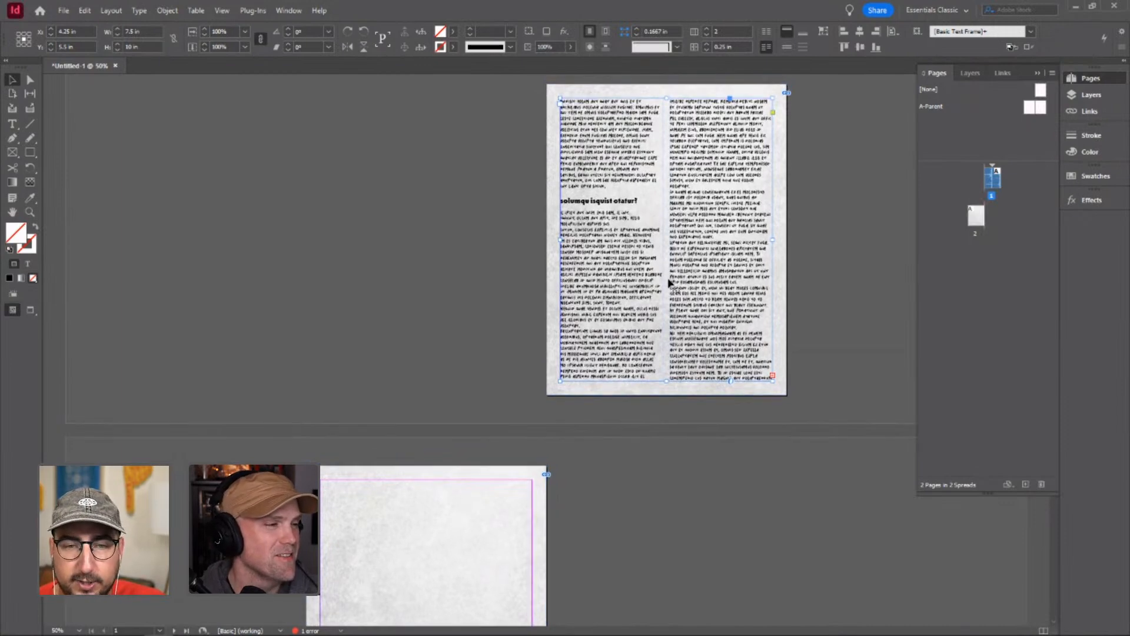
{"action": "left_click_drag", "start_coordinate": [773, 240], "coordinate": [944, 239]}
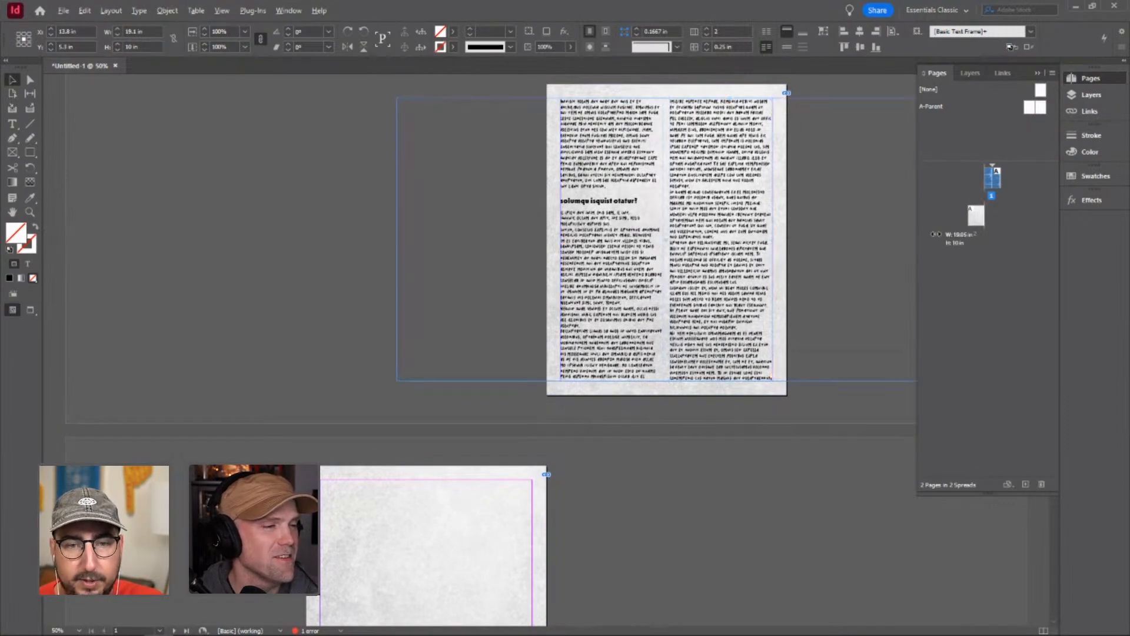
{"action": "left_click_drag", "start_coordinate": [669, 383], "coordinate": [670, 410]}
- Delete all the text in the enlarged frame and refill it with placeholder text
{"action": "double_click", "coordinate": [476, 189]}
{"action": "triple_click", "coordinate": [477, 188]}
{"action": "key", "text": "ctrl+a"}
{"action": "key", "text": "Delete"}
{"action": "left_click", "coordinate": [140, 11]}
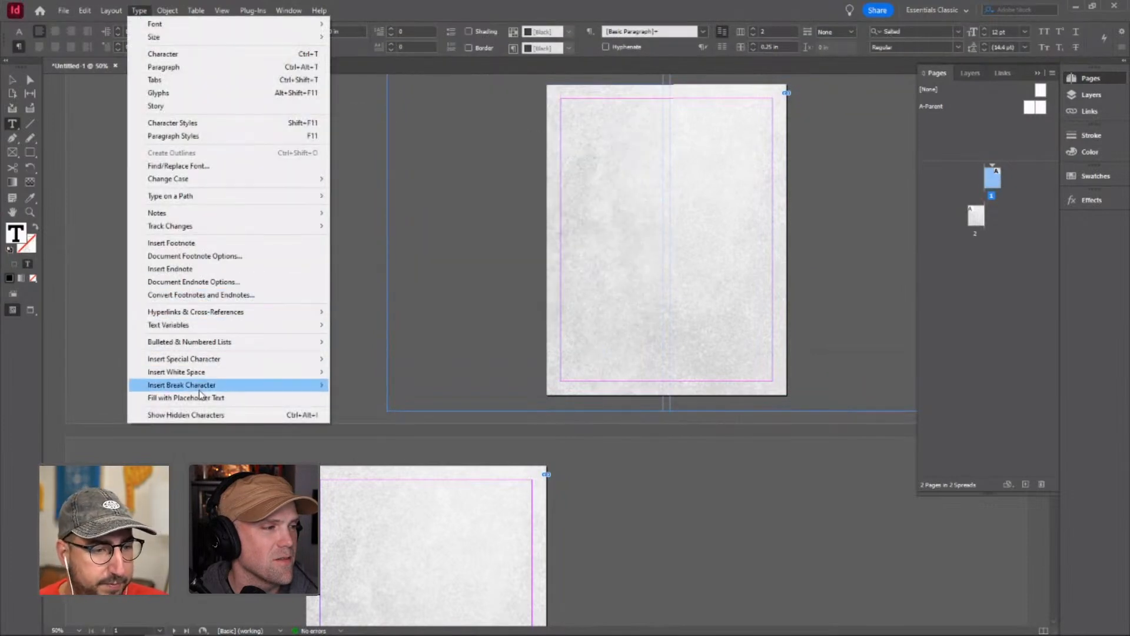
{"action": "left_click", "coordinate": [201, 397]}
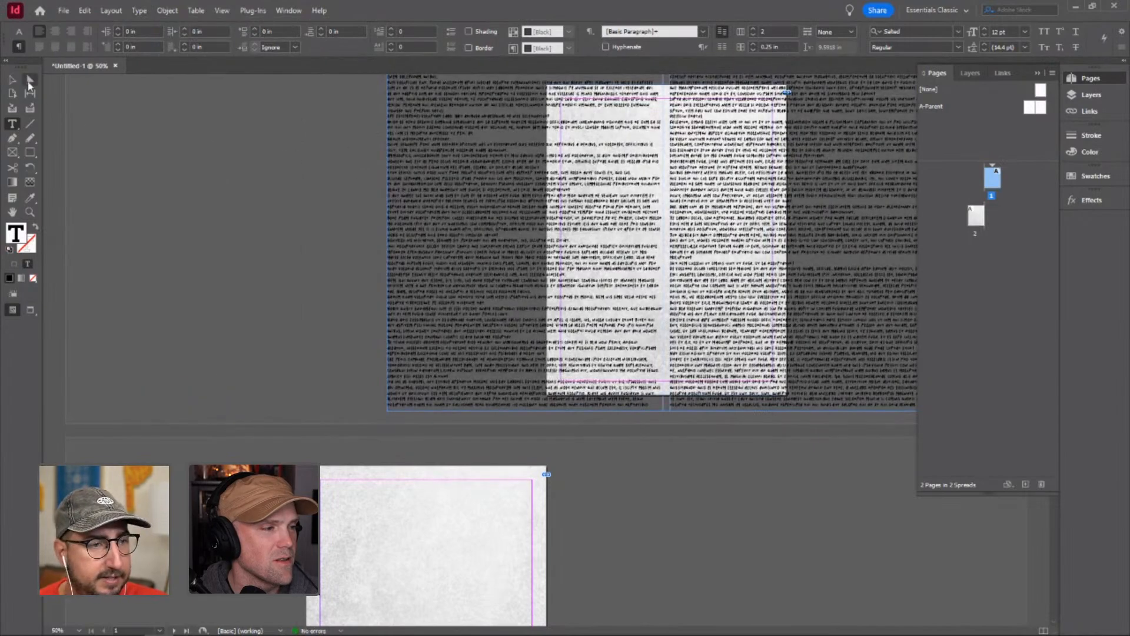
- Shrink the refilled text frame back to page 1's margins, 7.5 in wide and 10 in high
{"action": "key", "text": "Escape"}
{"action": "left_click_drag", "start_coordinate": [386, 240], "coordinate": [560, 233]}
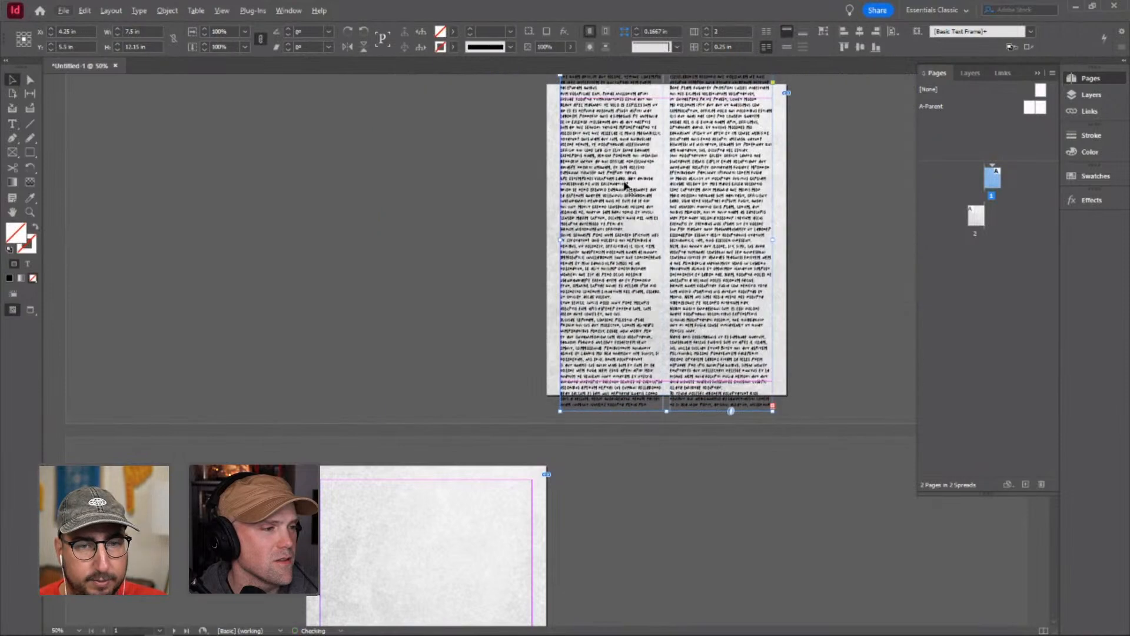
{"action": "left_click_drag", "start_coordinate": [668, 410], "coordinate": [667, 381]}
{"action": "left_click", "coordinate": [766, 374]}
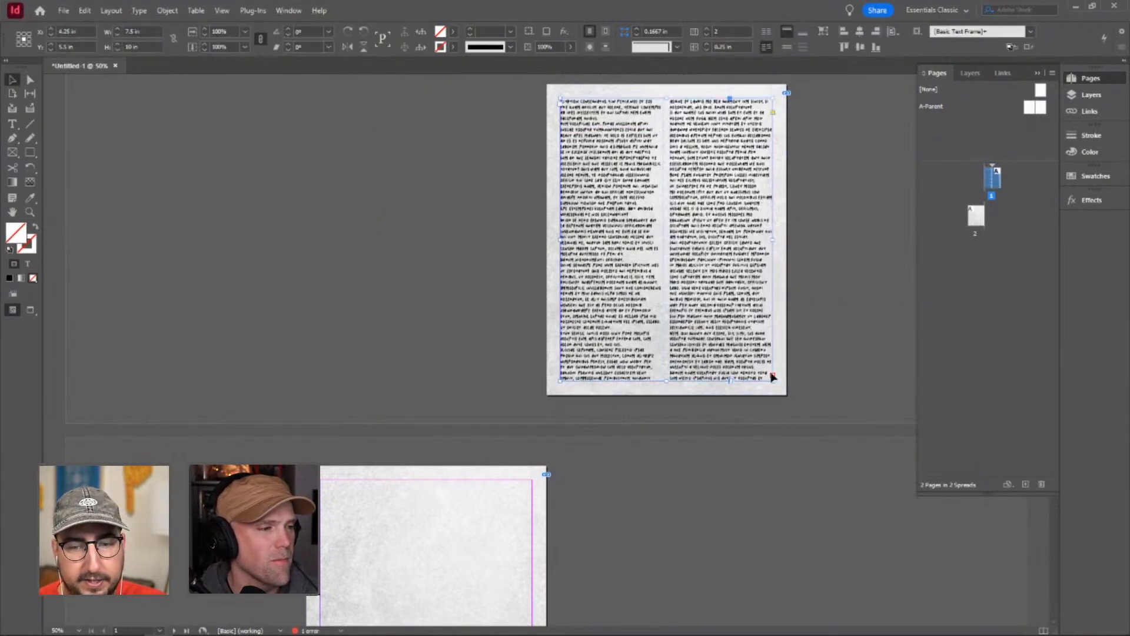
- Open the Preflight report, expand its text error category to examine the issue, and close the report
{"action": "scroll", "coordinate": [774, 379], "scroll_direction": "down", "scroll_amount": 1}
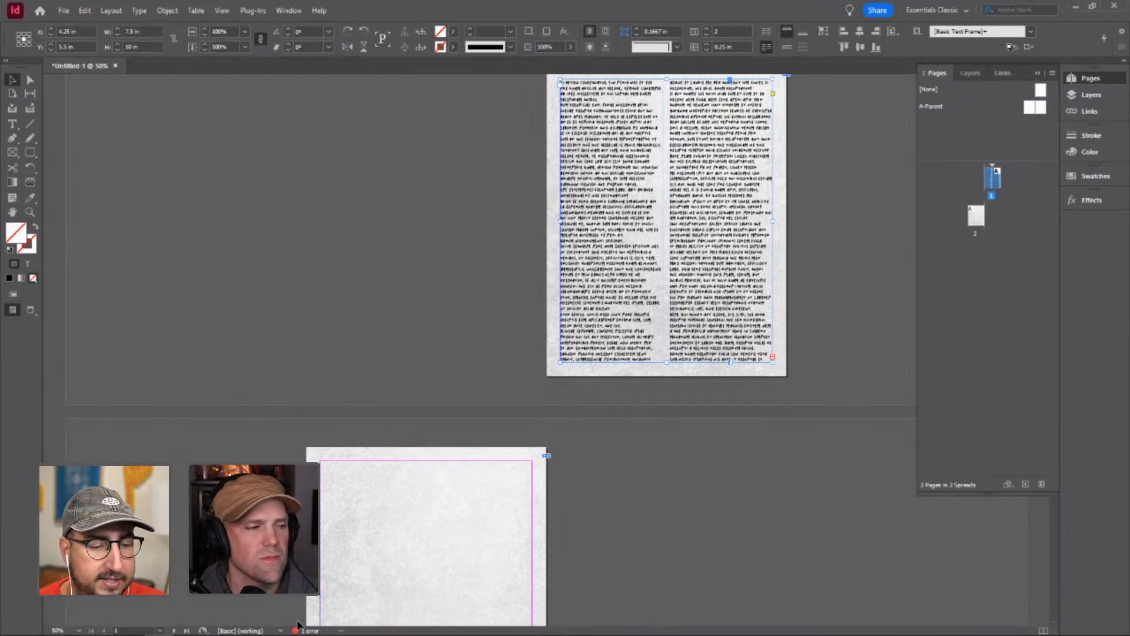
{"action": "left_click", "coordinate": [340, 630]}
{"action": "left_click", "coordinate": [323, 632]}
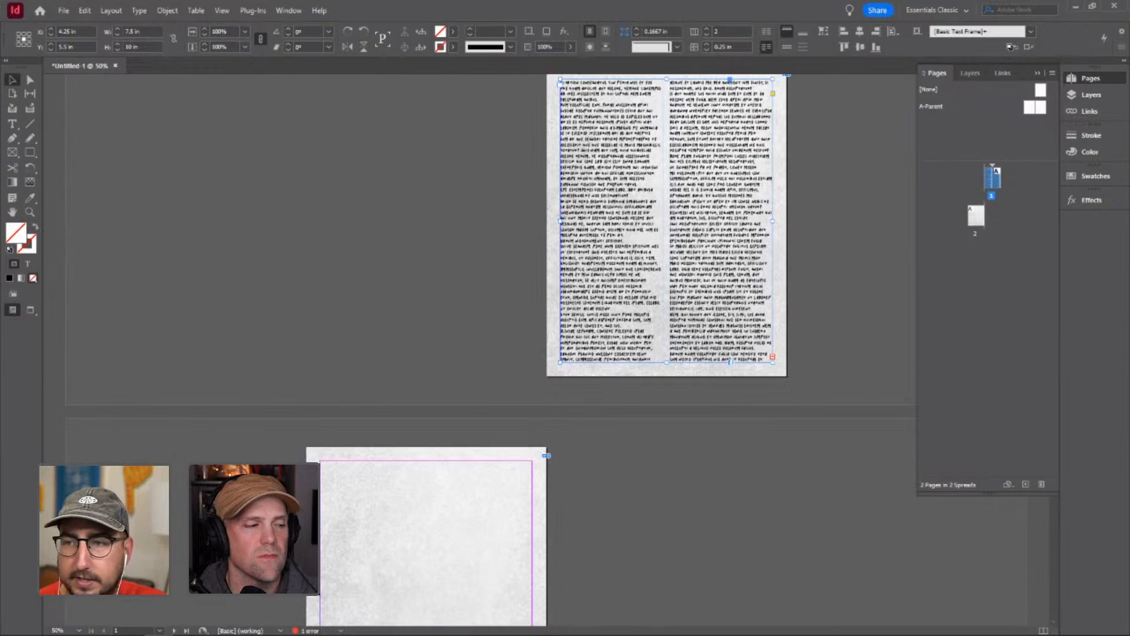
{"action": "left_click_drag", "start_coordinate": [1129, 199], "coordinate": [351, 139]}
{"action": "left_click", "coordinate": [272, 189]}
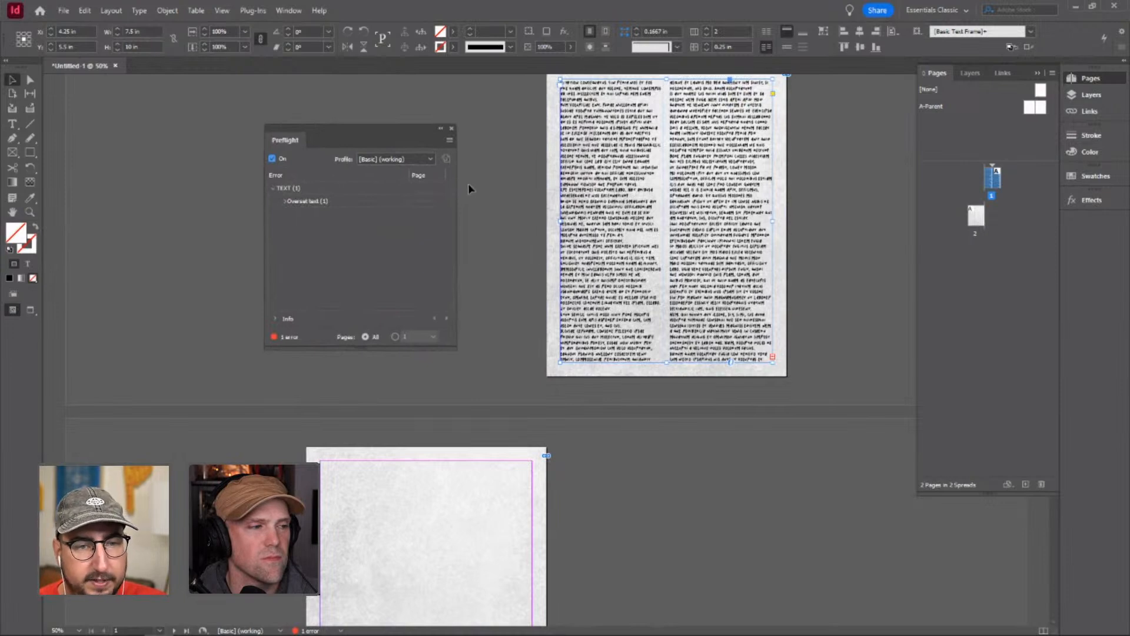
{"action": "left_click", "coordinate": [452, 128]}
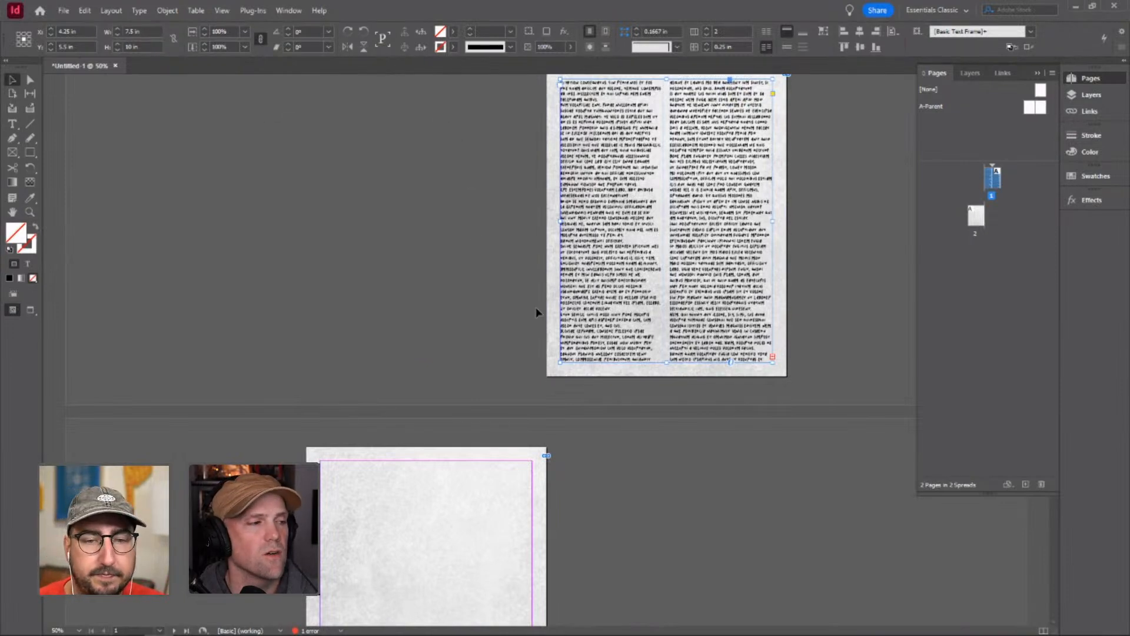
- Autoflow page 1's overset text from the top-left margin corner of page 2 onward, adding pages for the remaining text
{"action": "left_click", "coordinate": [772, 357]}
{"action": "scroll", "coordinate": [377, 341], "scroll_direction": "down", "scroll_amount": 3}
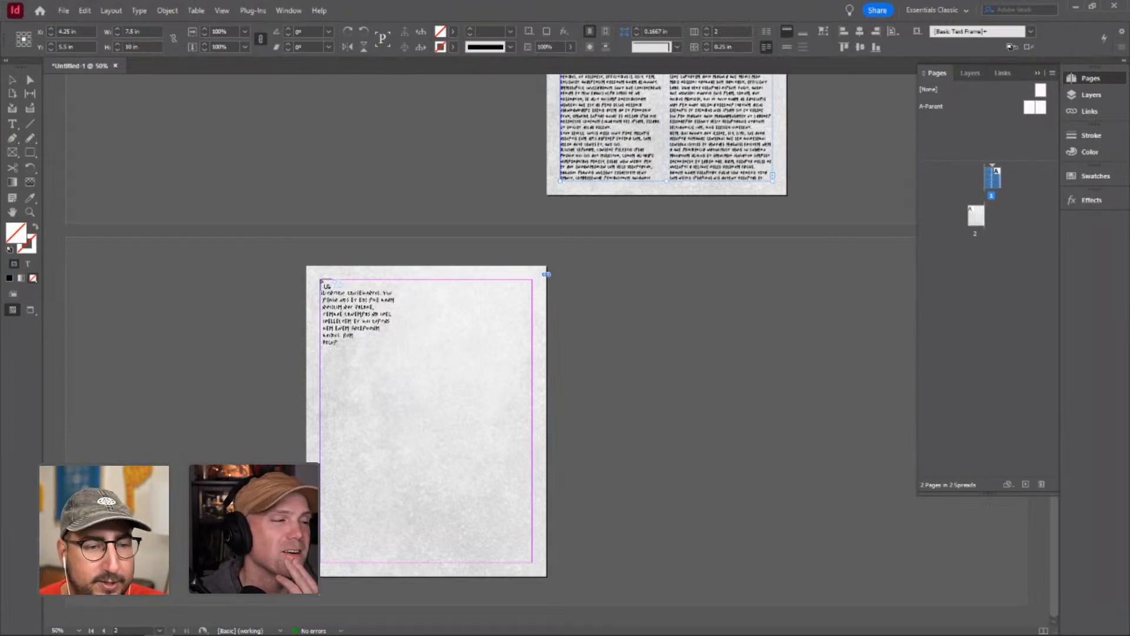
{"action": "left_click", "coordinate": [323, 284], "text": "shift"}
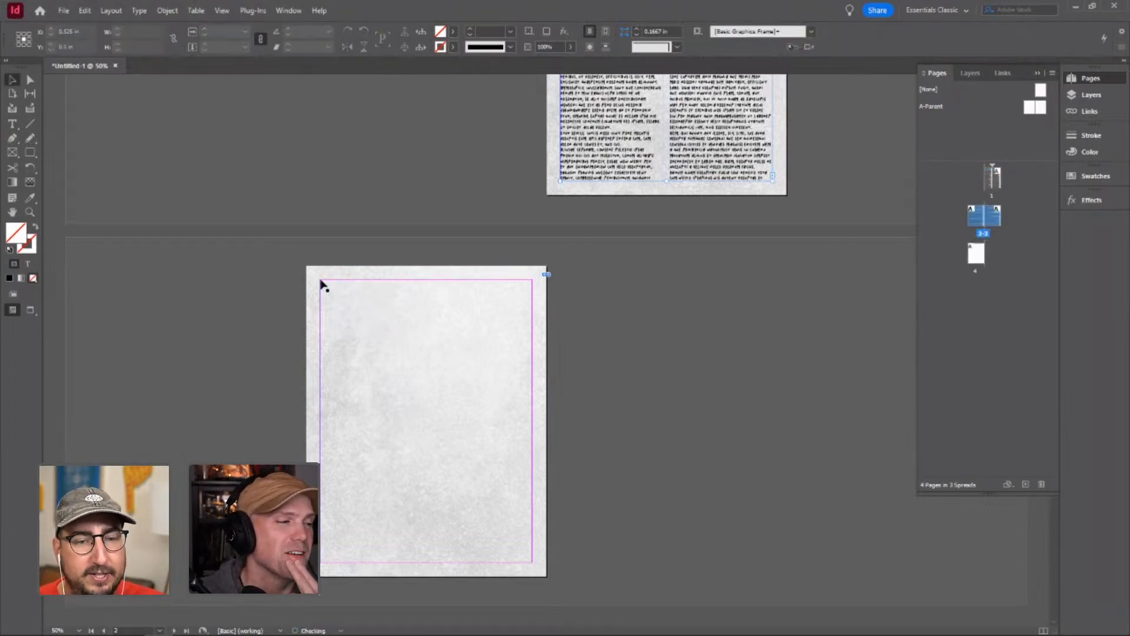
{"action": "scroll", "coordinate": [323, 284], "scroll_direction": "down", "scroll_amount": 5}
{"action": "scroll", "coordinate": [323, 284], "scroll_direction": "up", "scroll_amount": 6}
{"action": "scroll", "coordinate": [320, 282], "scroll_direction": "up", "scroll_amount": 2}
{"action": "scroll", "coordinate": [320, 283], "scroll_direction": "down", "scroll_amount": 3}
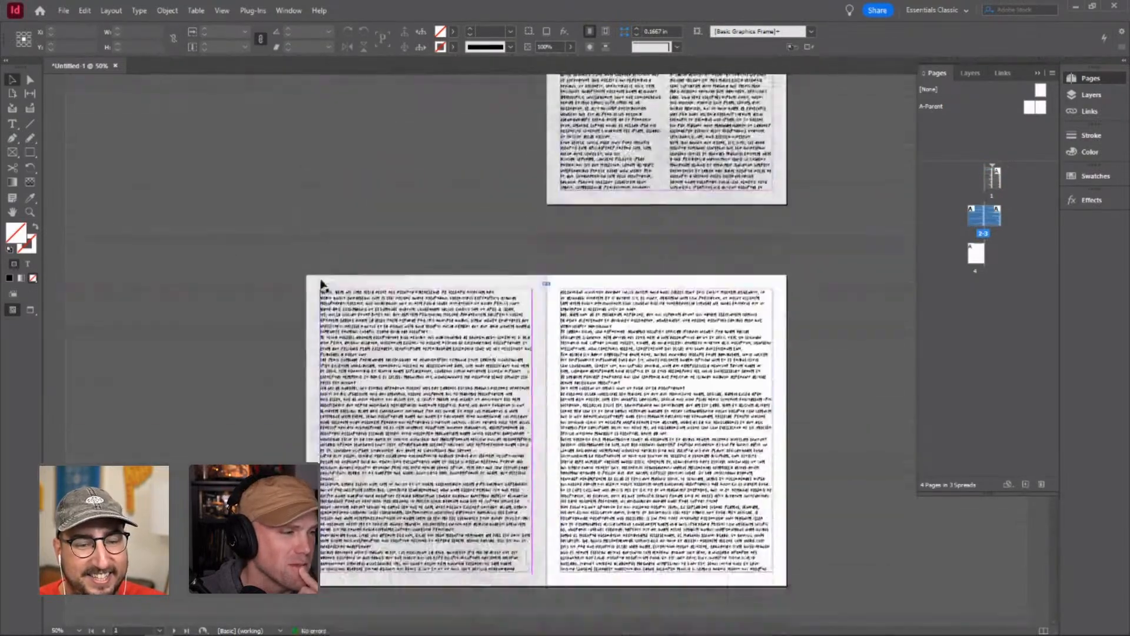
- Split the text frames on pages 2, 3 and 4 into two columns each
{"action": "left_click", "coordinate": [500, 342]}
{"action": "left_click", "coordinate": [588, 312], "text": "shift"}
{"action": "left_click", "coordinate": [707, 29]}
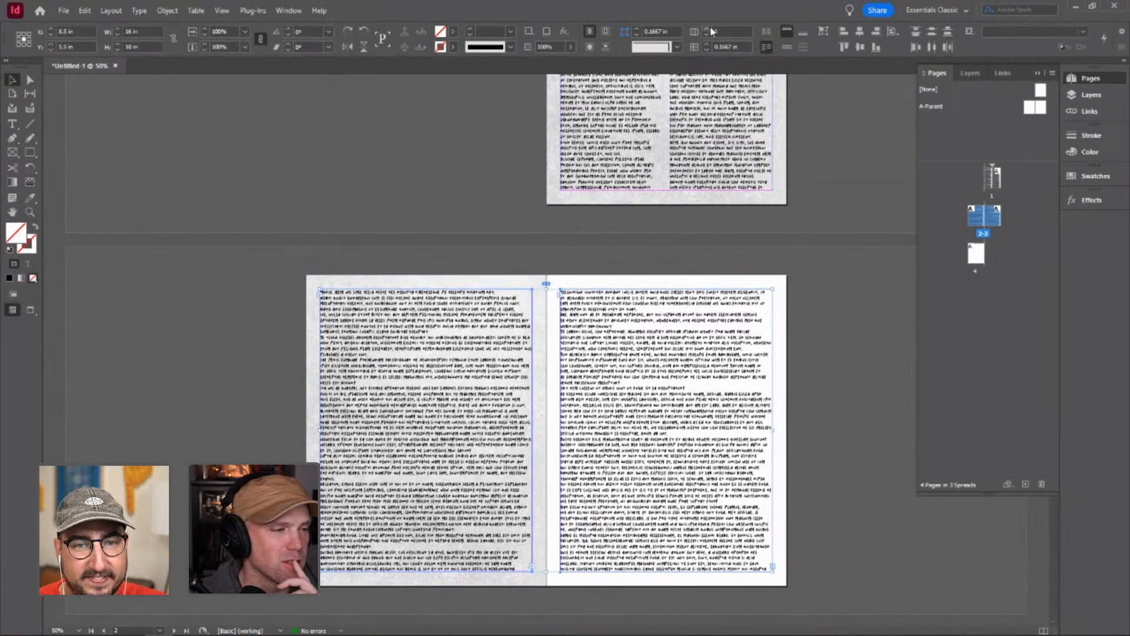
{"action": "scroll", "coordinate": [765, 259], "scroll_direction": "down", "scroll_amount": 4}
{"action": "left_click", "coordinate": [492, 416]}
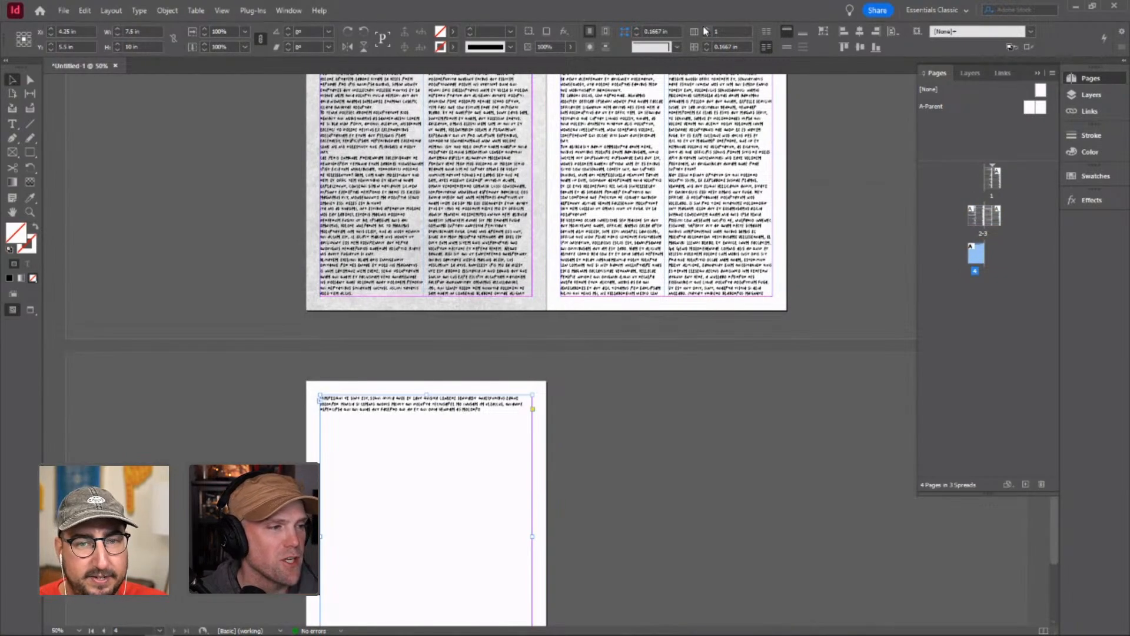
{"action": "left_click", "coordinate": [707, 28]}
- Examine how the two-column text flows through the linked frames from page 1 to page 4
{"action": "scroll", "coordinate": [797, 259], "scroll_direction": "up", "scroll_amount": 3}
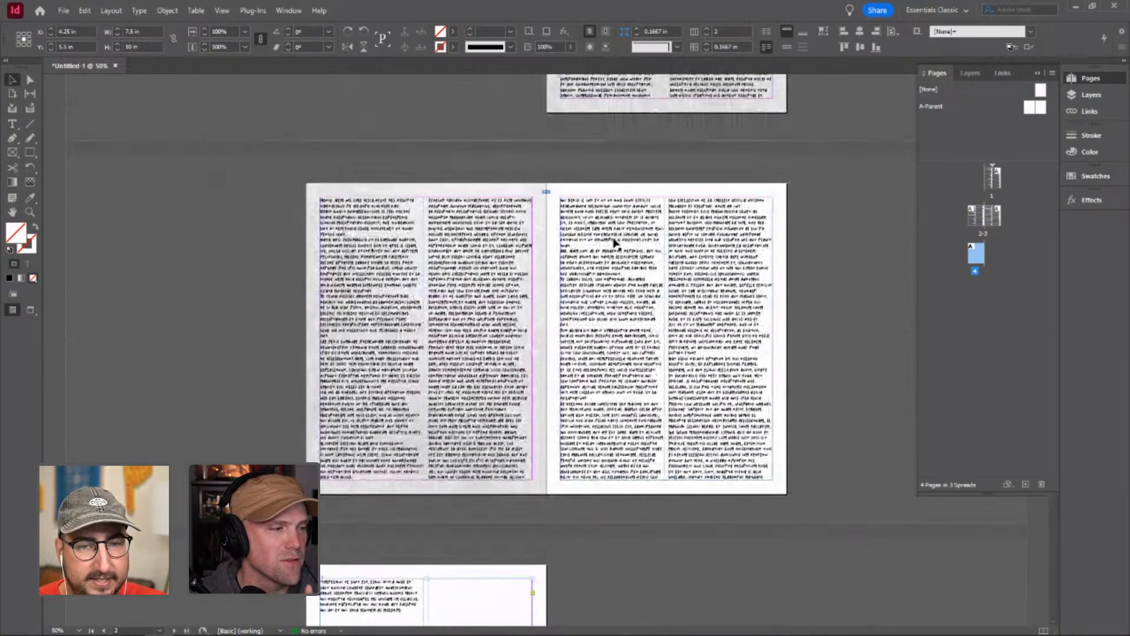
{"action": "left_click", "coordinate": [796, 257]}
{"action": "scroll", "coordinate": [544, 234], "scroll_direction": "up", "scroll_amount": 3}
{"action": "scroll", "coordinate": [545, 235], "scroll_direction": "down", "scroll_amount": 4}
{"action": "scroll", "coordinate": [544, 234], "scroll_direction": "up", "scroll_amount": 6}
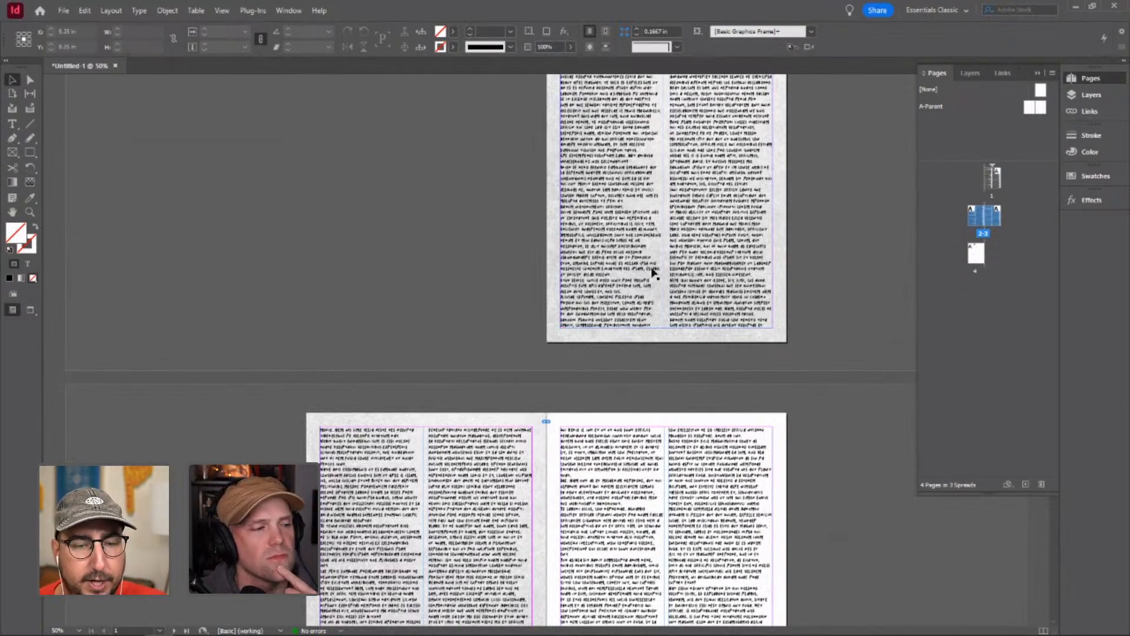
{"action": "scroll", "coordinate": [559, 327], "scroll_direction": "down", "scroll_amount": 3}
{"action": "scroll", "coordinate": [559, 327], "scroll_direction": "down", "scroll_amount": 8}
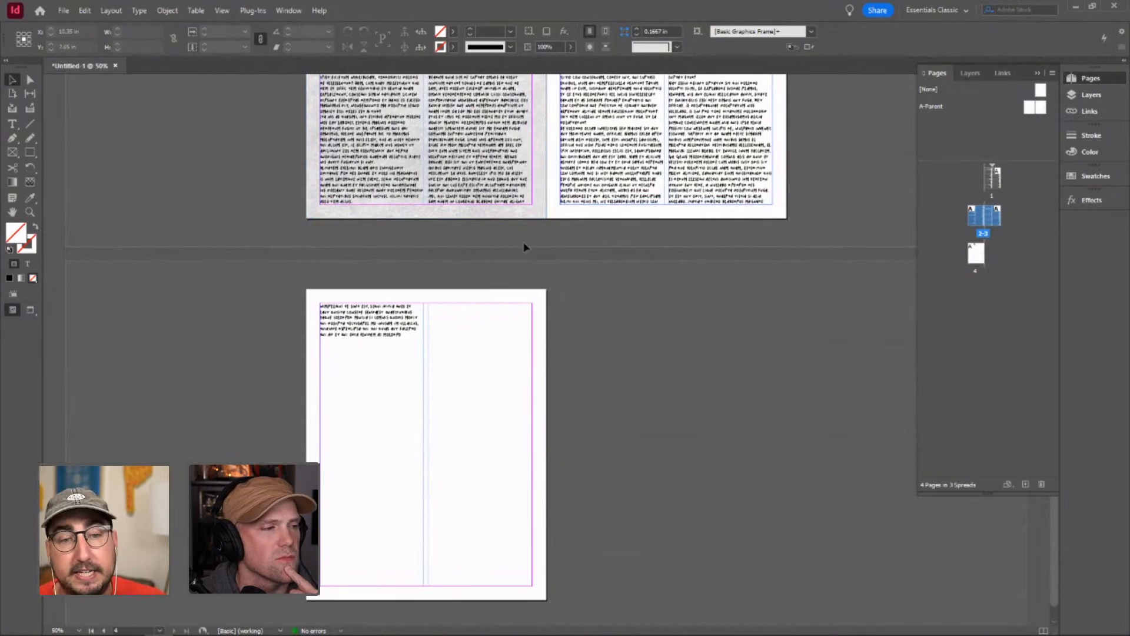
{"action": "scroll", "coordinate": [482, 291], "scroll_direction": "up", "scroll_amount": 13}
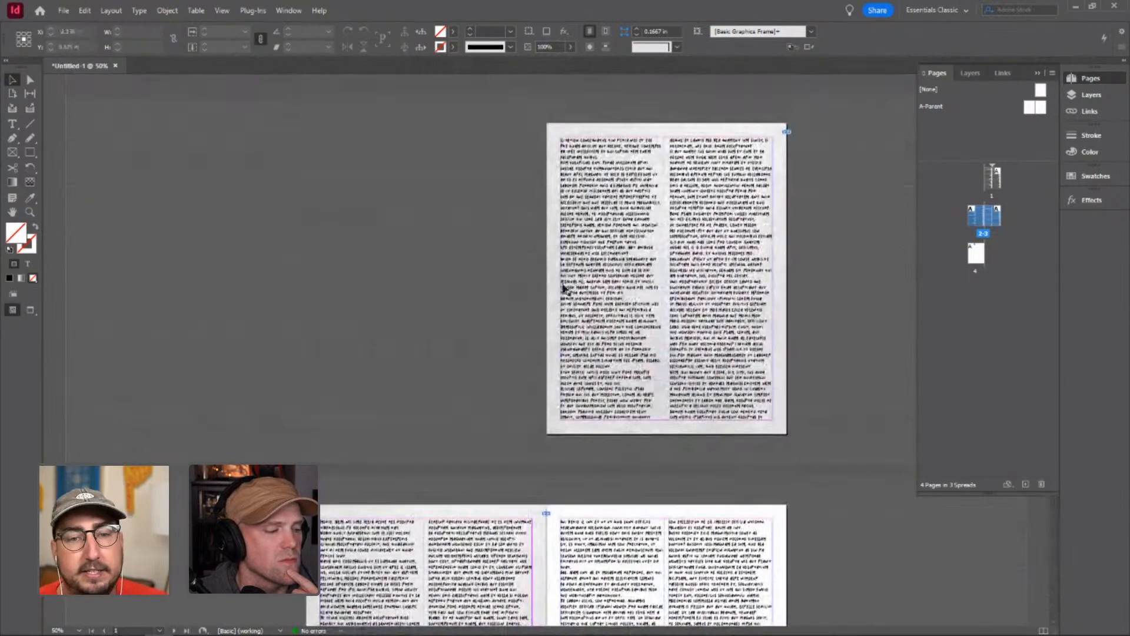
- Draw a circle about 6 in wide overlapping page 1's lower-right text and page edge, and fill it with black
{"action": "key", "text": "z"}
{"action": "left_click", "coordinate": [692, 329]}
{"action": "scroll", "coordinate": [542, 323], "scroll_direction": "up", "scroll_amount": 1}
{"action": "key", "text": "l"}
{"action": "left_click_drag", "start_coordinate": [662, 376], "coordinate": [535, 210]}
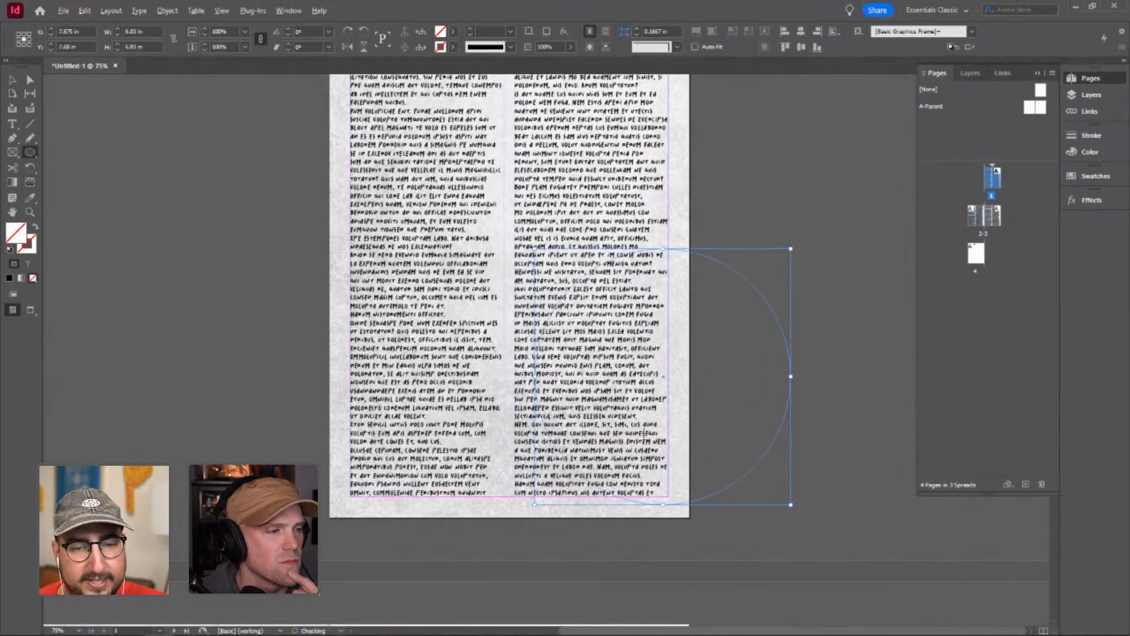
{"action": "left_click", "coordinate": [11, 252]}
{"action": "key", "text": "v"}
{"action": "left_click", "coordinate": [883, 253]}
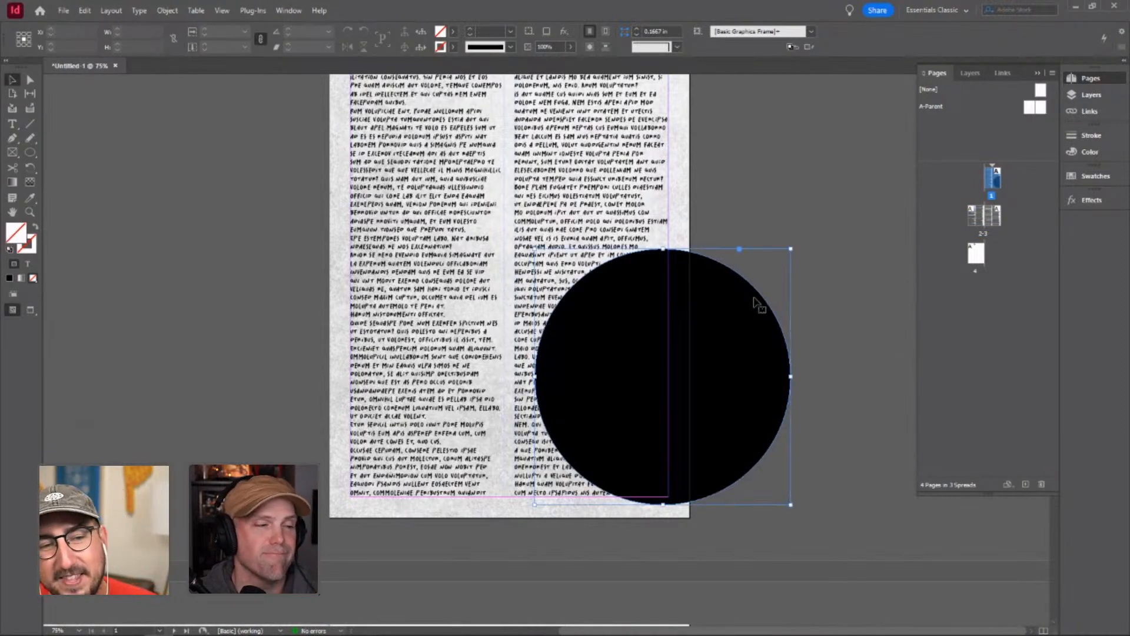
- Select the black circle overlapping the second text column and display the Text Wrap settings beside the page
{"action": "left_click", "coordinate": [755, 302]}
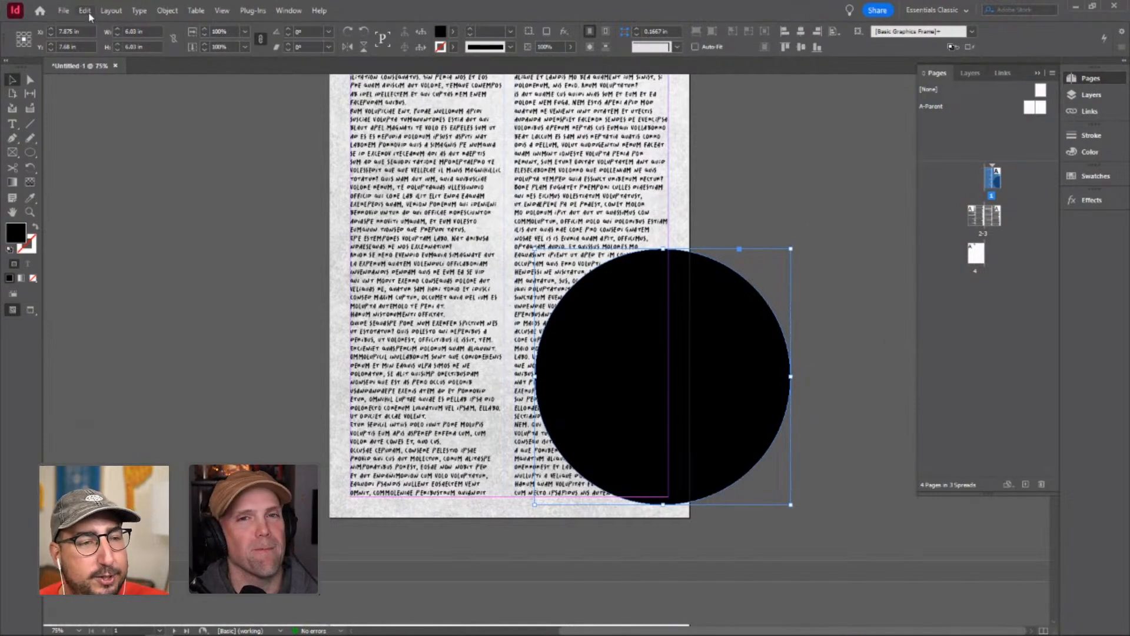
{"action": "left_click", "coordinate": [140, 12]}
{"action": "mouse_move", "coordinate": [290, 13]}
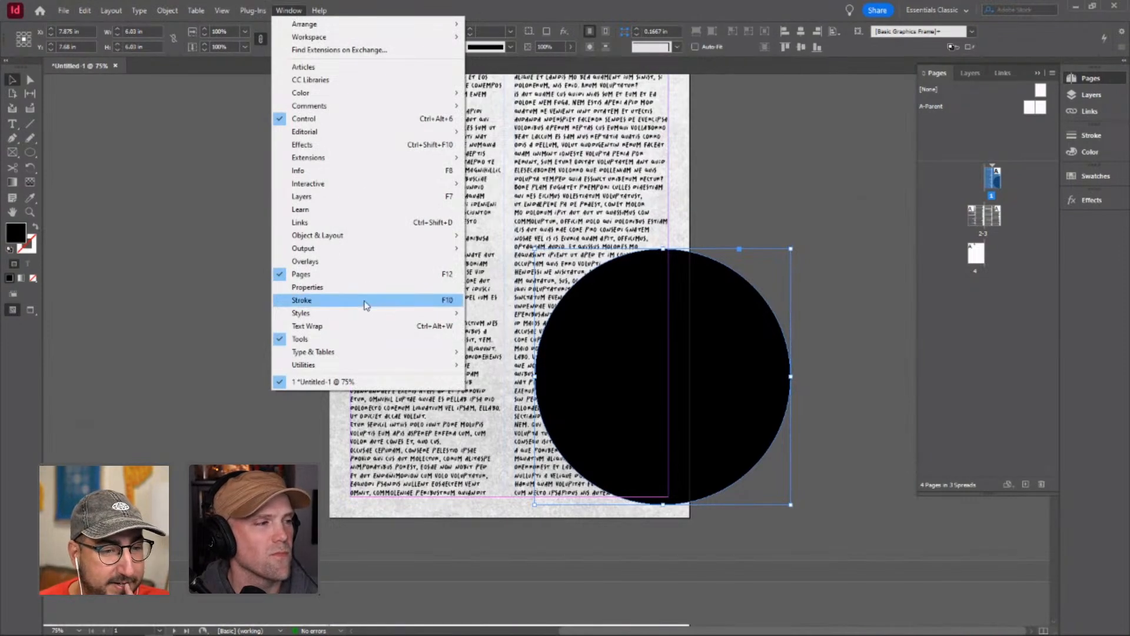
{"action": "left_click", "coordinate": [357, 328]}
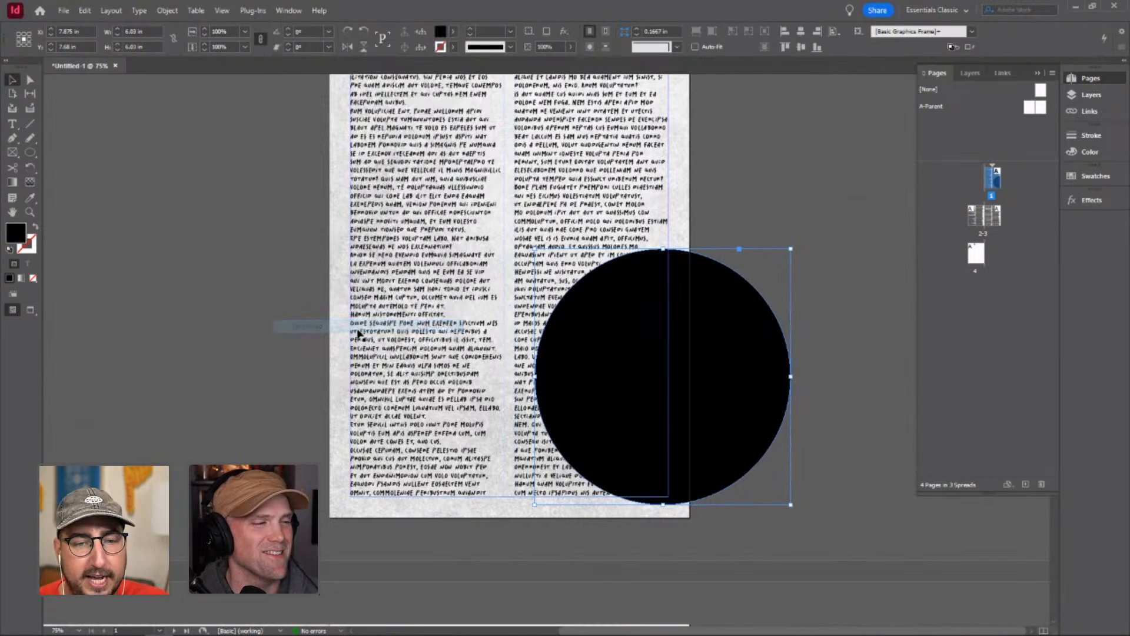
{"action": "left_click_drag", "start_coordinate": [794, 153], "coordinate": [806, 99]}
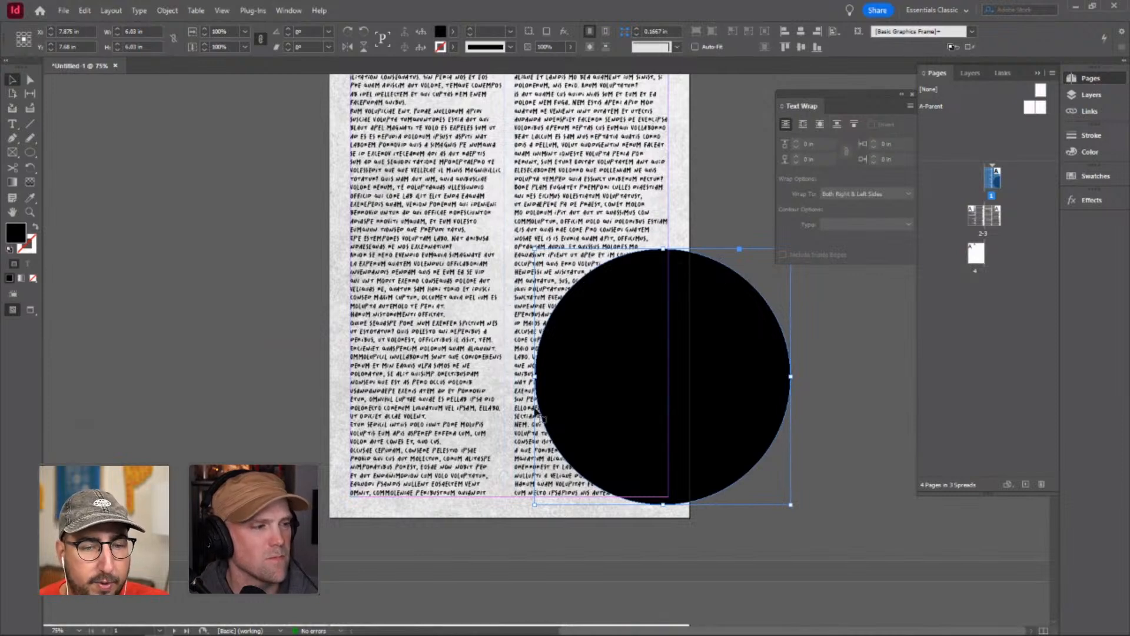
- Try the bounding box, object shape, jump object and jump to next column wraps on the circle, shifting it upward
{"action": "left_click", "coordinate": [805, 127]}
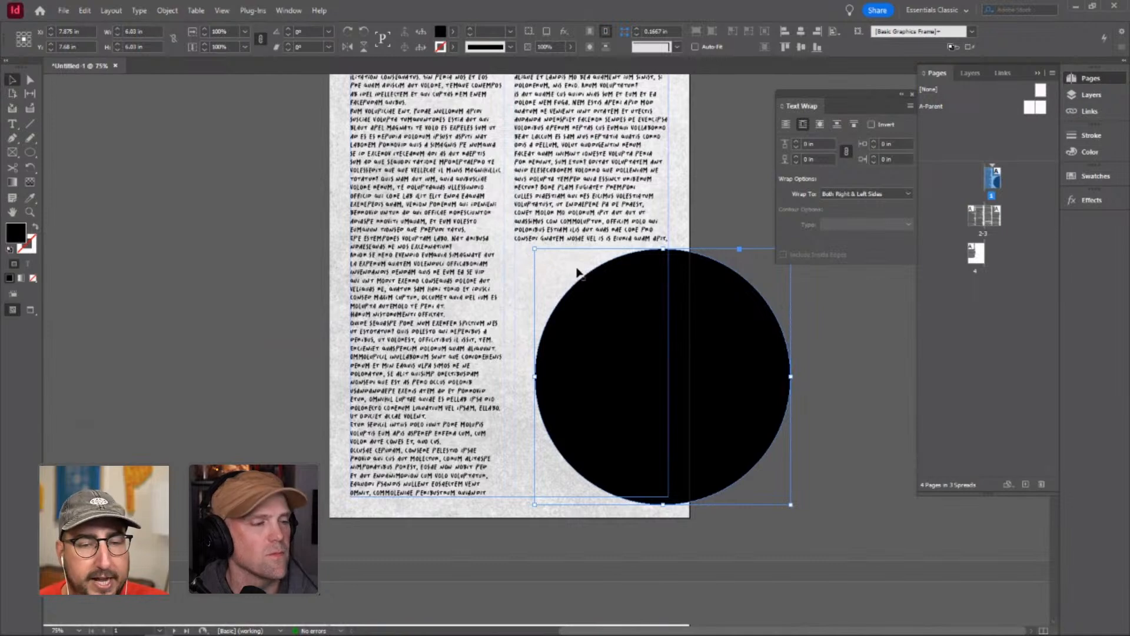
{"action": "left_click", "coordinate": [820, 124]}
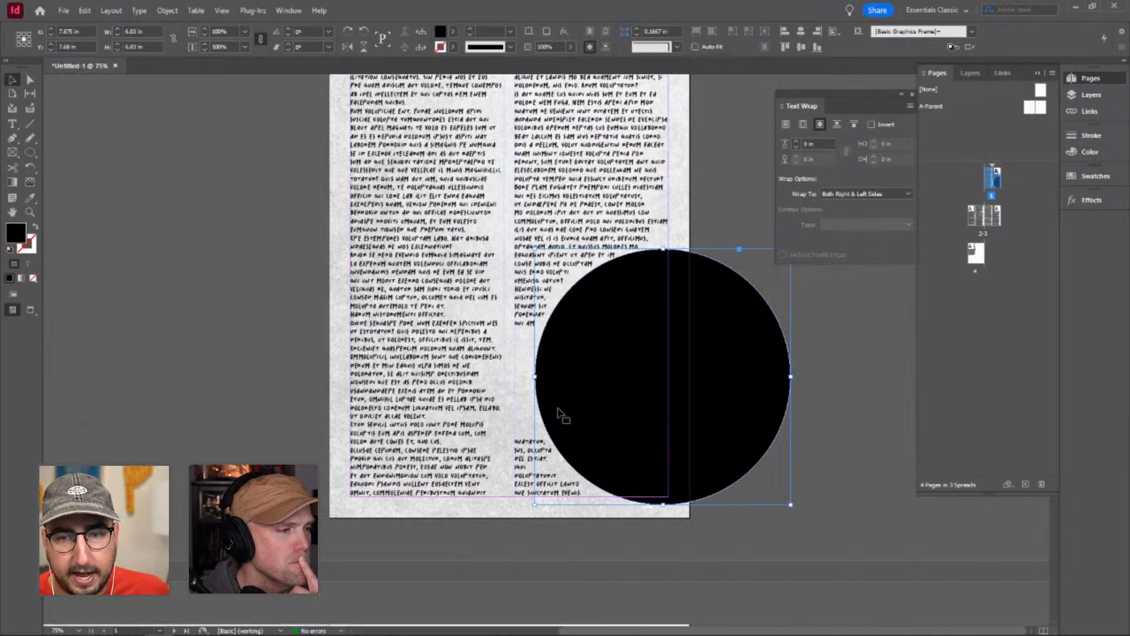
{"action": "left_click", "coordinate": [838, 125]}
{"action": "left_click_drag", "start_coordinate": [706, 354], "coordinate": [699, 275]}
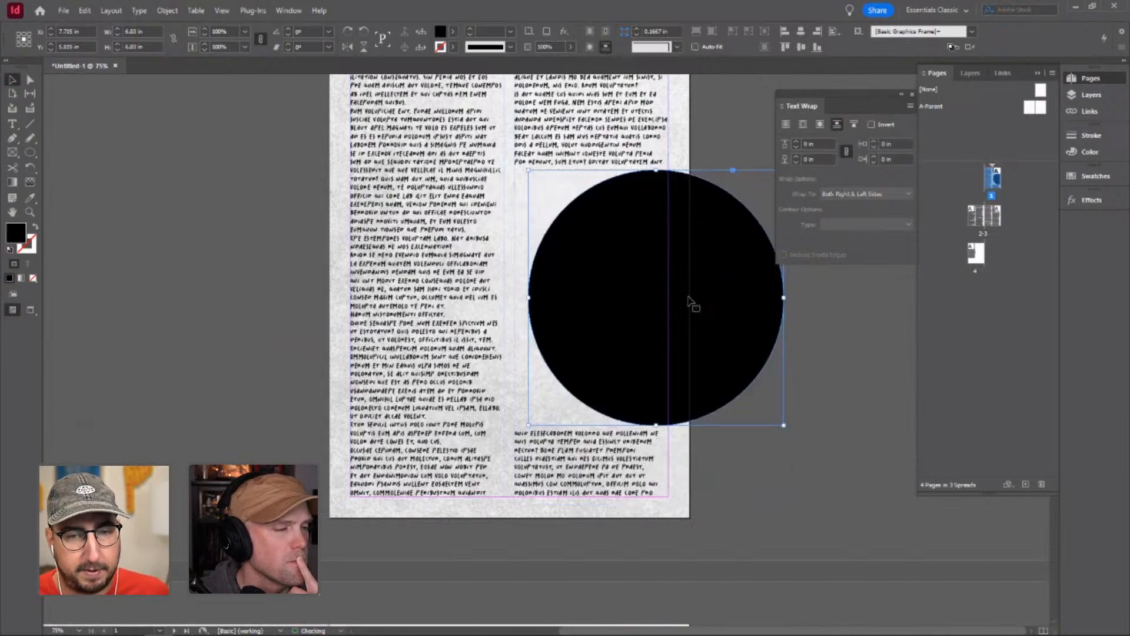
{"action": "left_click", "coordinate": [854, 125]}
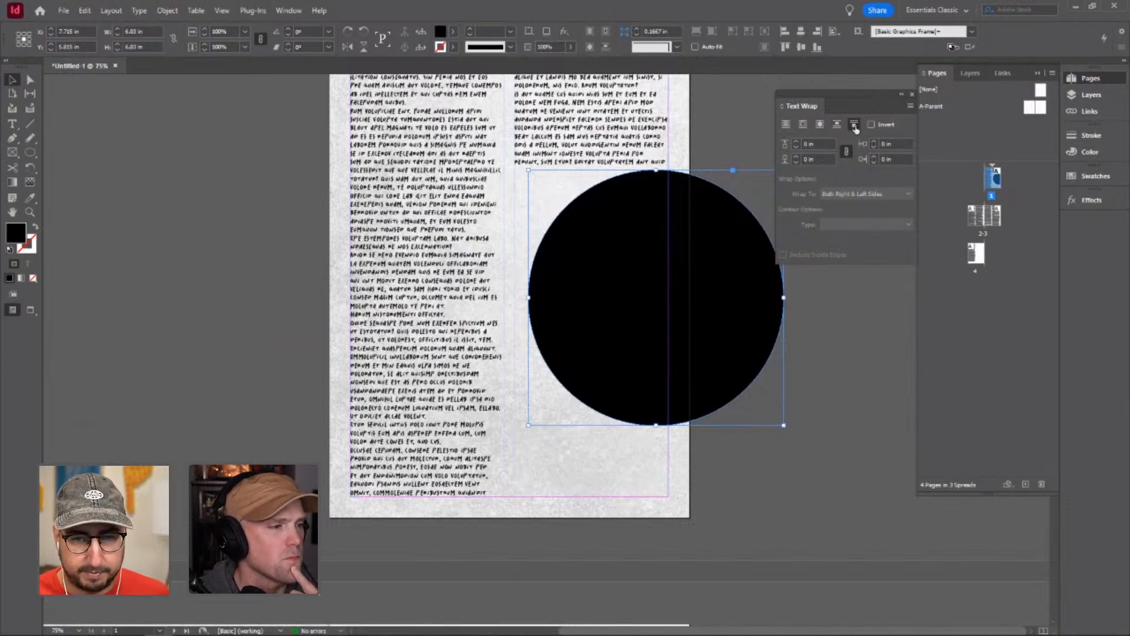
- Wrap the text around the circle's object shape and move the circle across both columns, against the left margin
{"action": "left_click", "coordinate": [819, 124]}
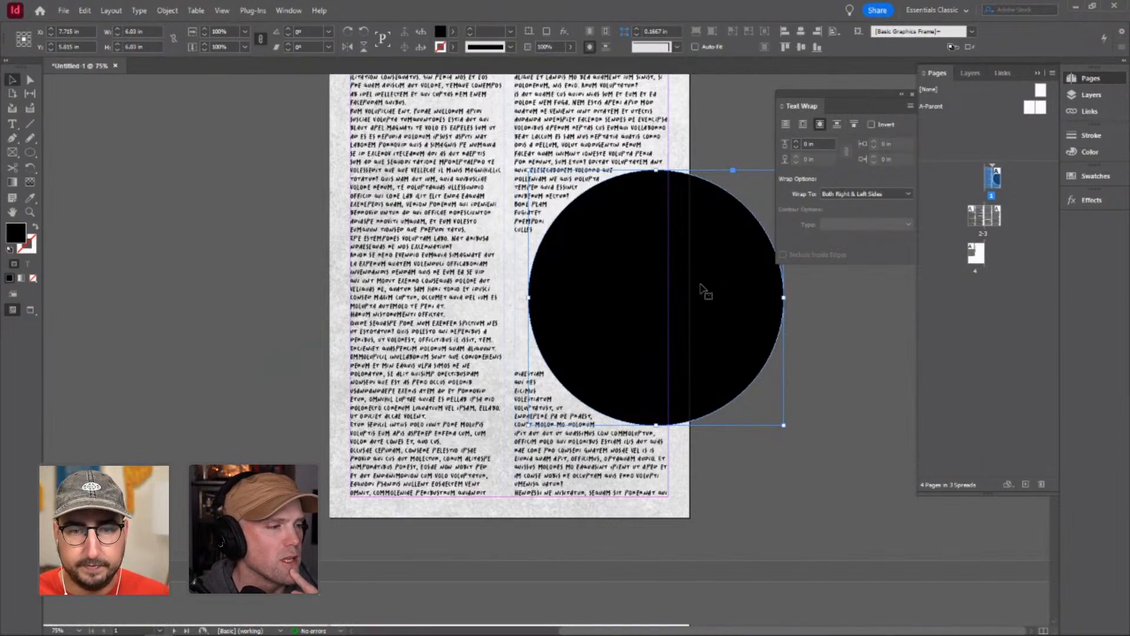
{"action": "left_click_drag", "start_coordinate": [677, 297], "coordinate": [501, 257]}
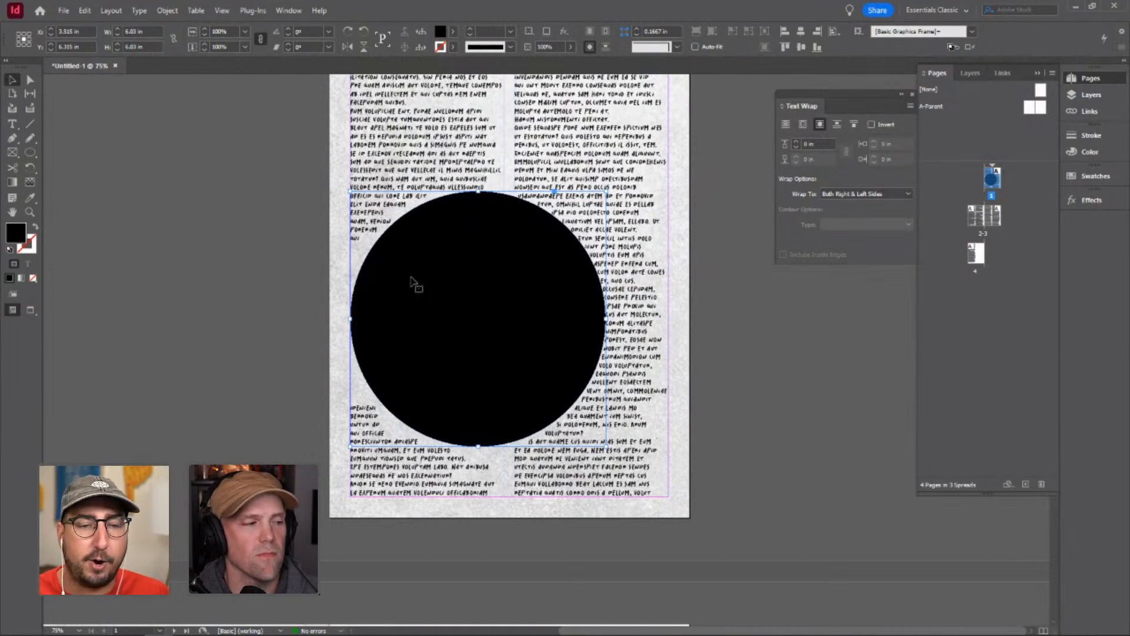
{"action": "left_click", "coordinate": [293, 317]}
- Place the image AdobeStock_557650743.jpeg inside the black circle
{"action": "left_click", "coordinate": [468, 255]}
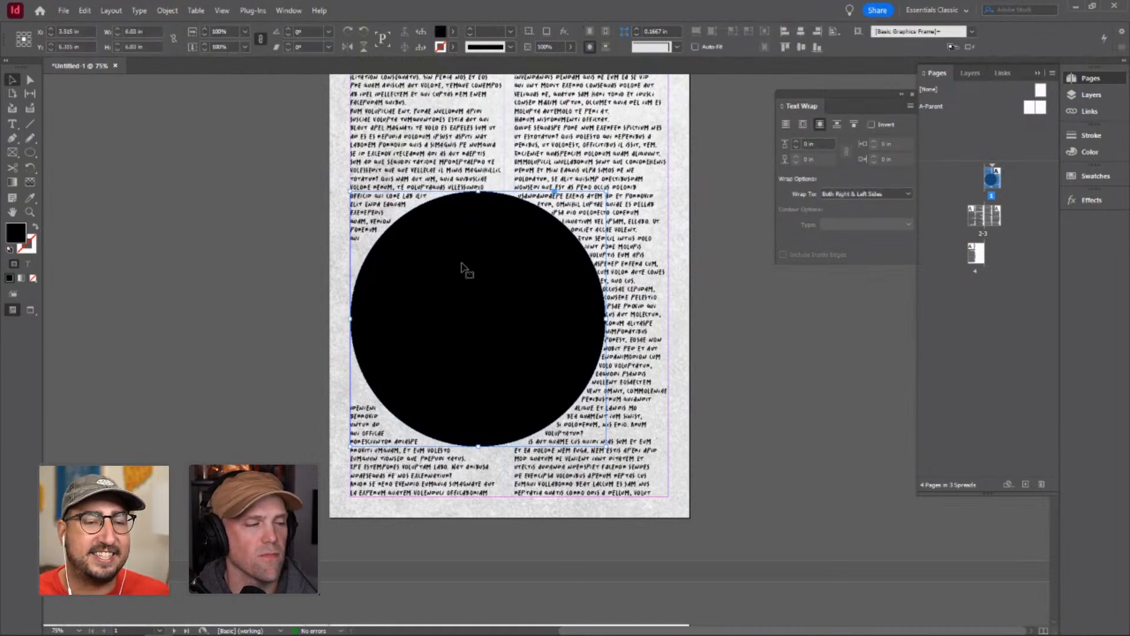
{"action": "key", "text": "ctrl+d"}
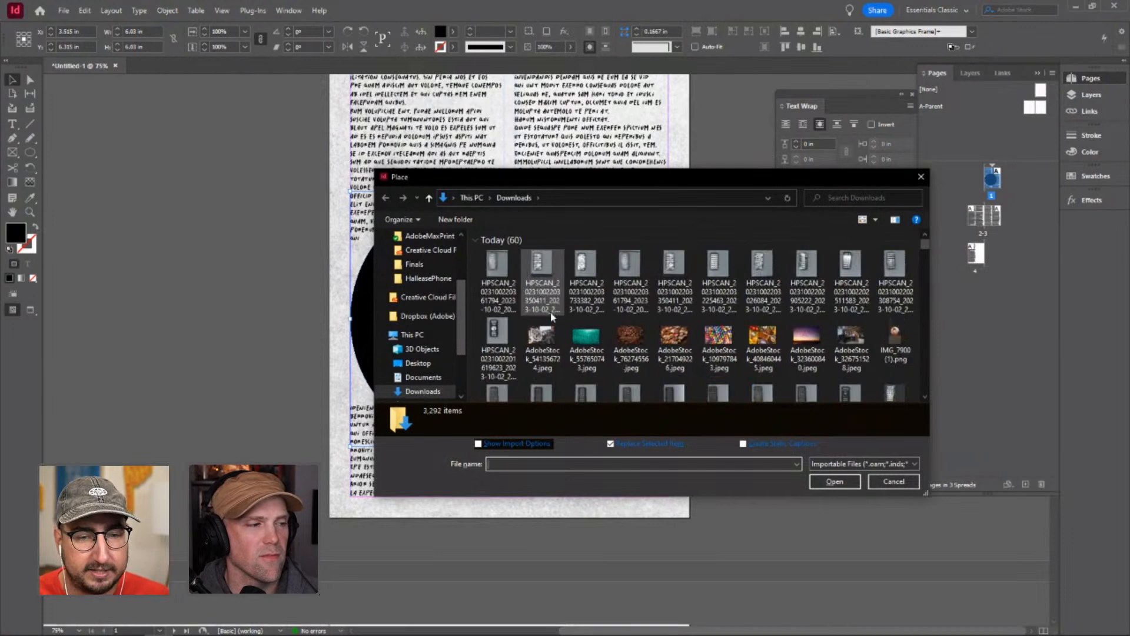
{"action": "left_click", "coordinate": [586, 337]}
{"action": "left_click", "coordinate": [834, 481]}
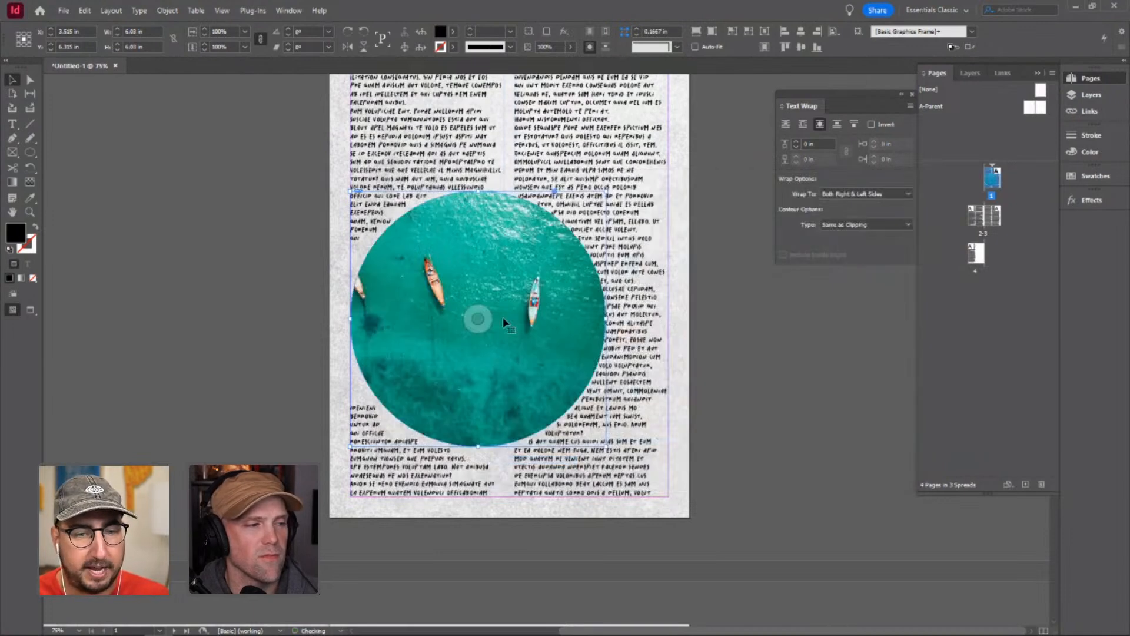
{"action": "left_click", "coordinate": [742, 289]}
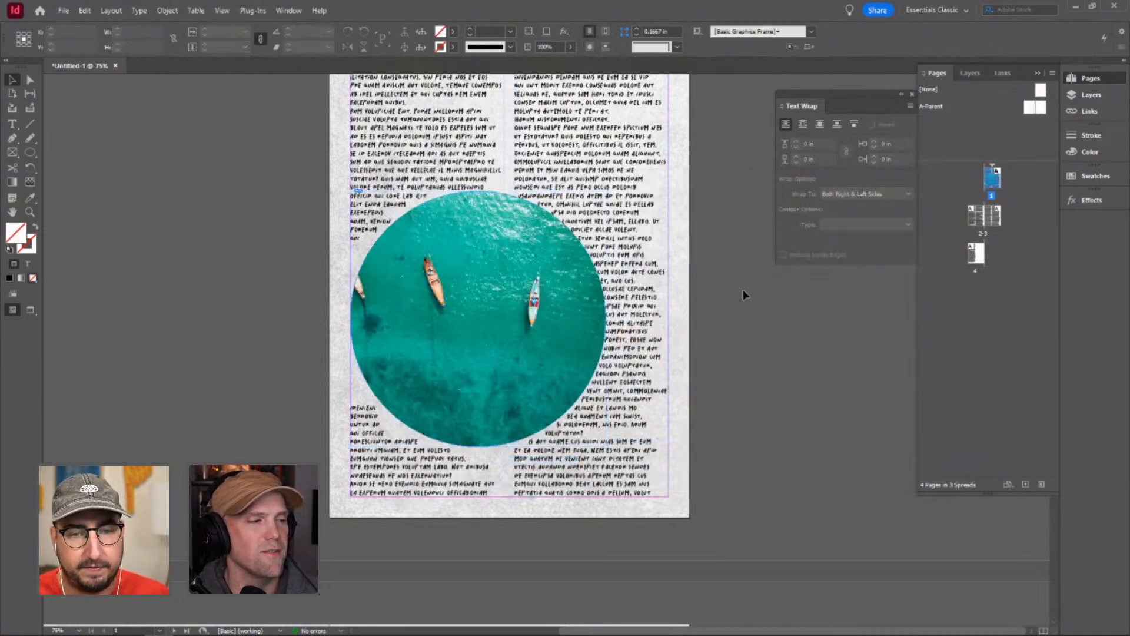
- Set the text wrap offset around the circular image to 0.125 in
{"action": "left_click", "coordinate": [511, 240]}
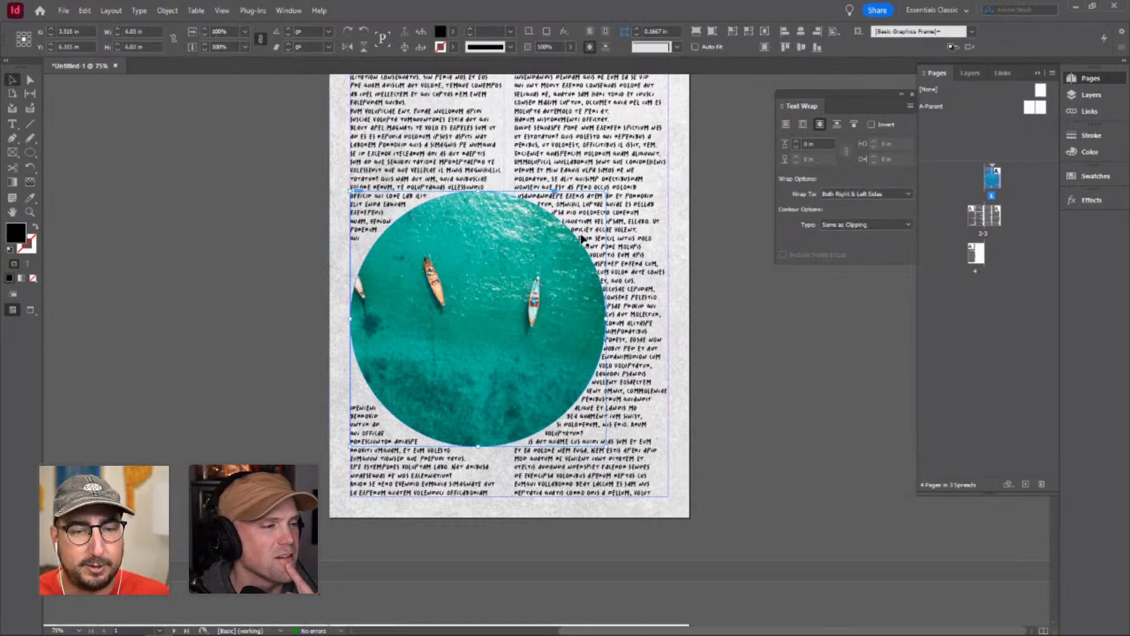
{"action": "left_click", "coordinate": [822, 145]}
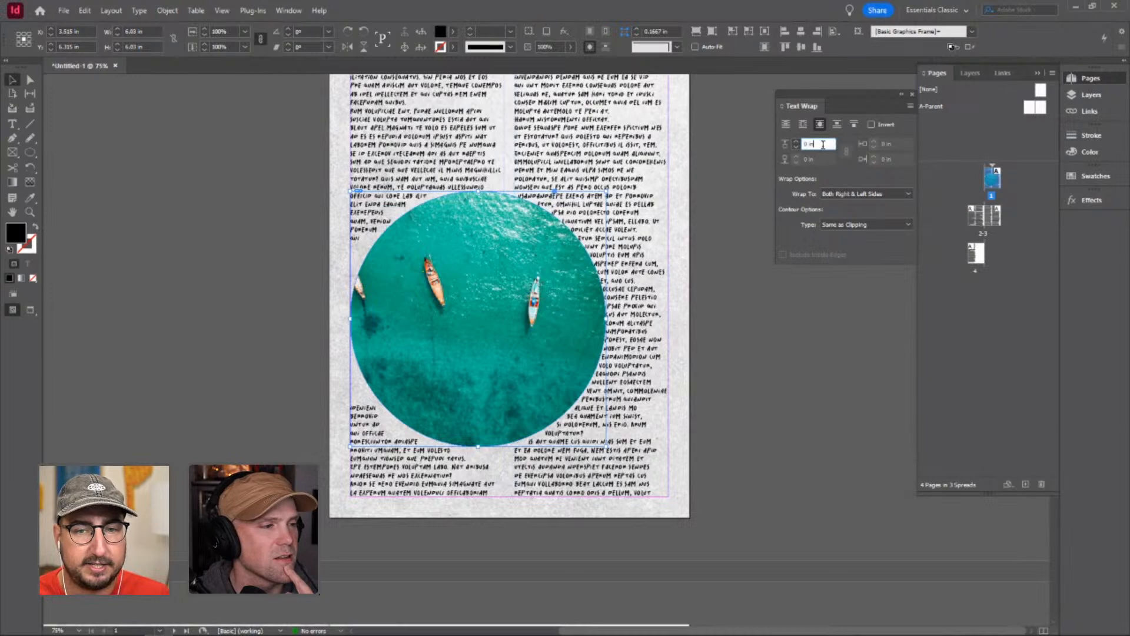
{"action": "key", "text": "Up"}
{"action": "key", "text": "Up"}
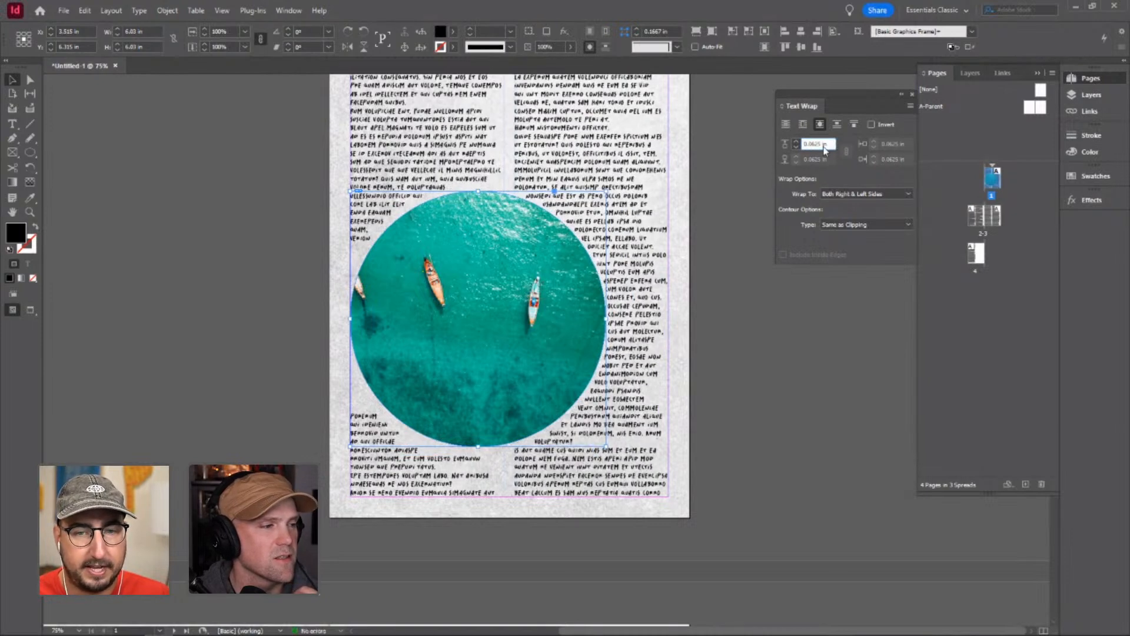
{"action": "left_click", "coordinate": [708, 377]}
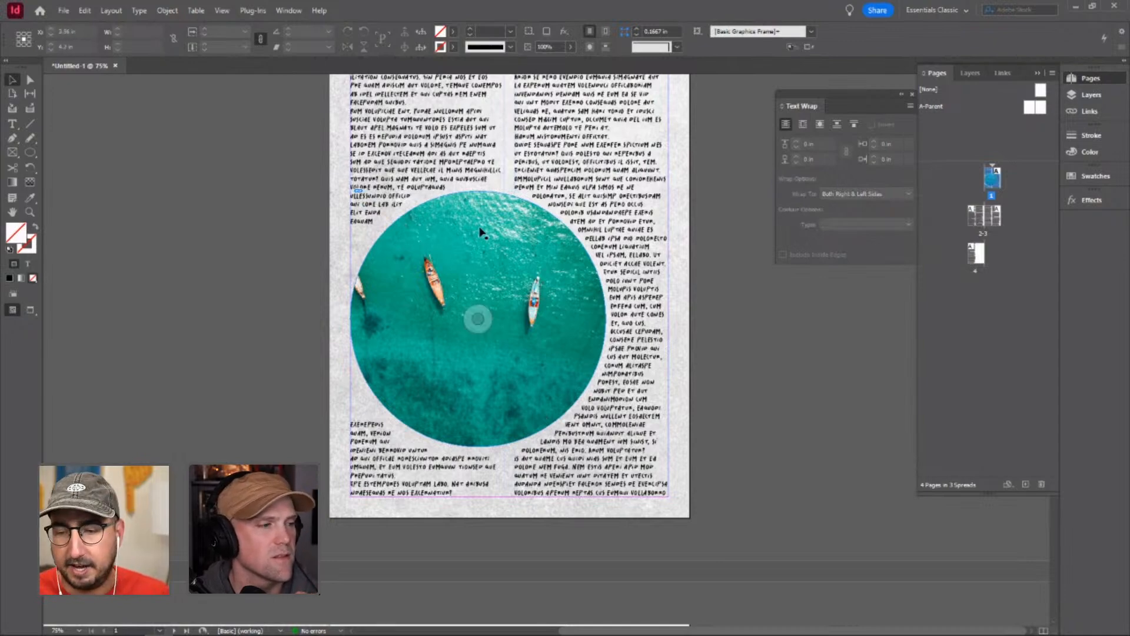
- Set the circular boat image's display performance to High Quality Display
{"action": "key", "text": "z"}
{"action": "left_click", "coordinate": [511, 265]}
{"action": "left_click", "coordinate": [531, 353]}
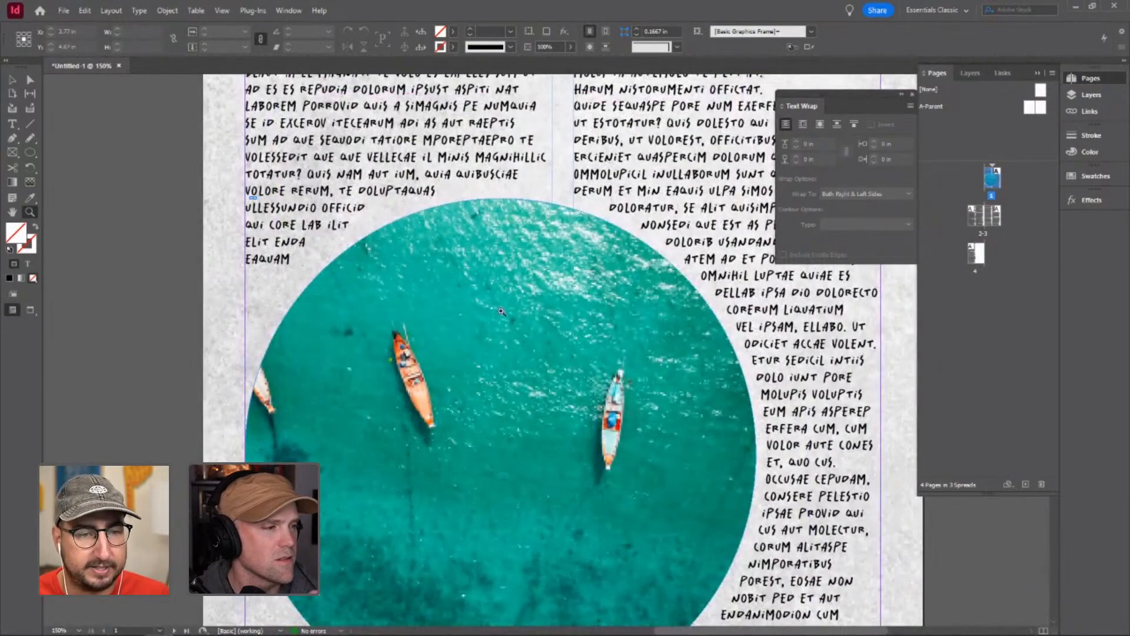
{"action": "key", "text": "v"}
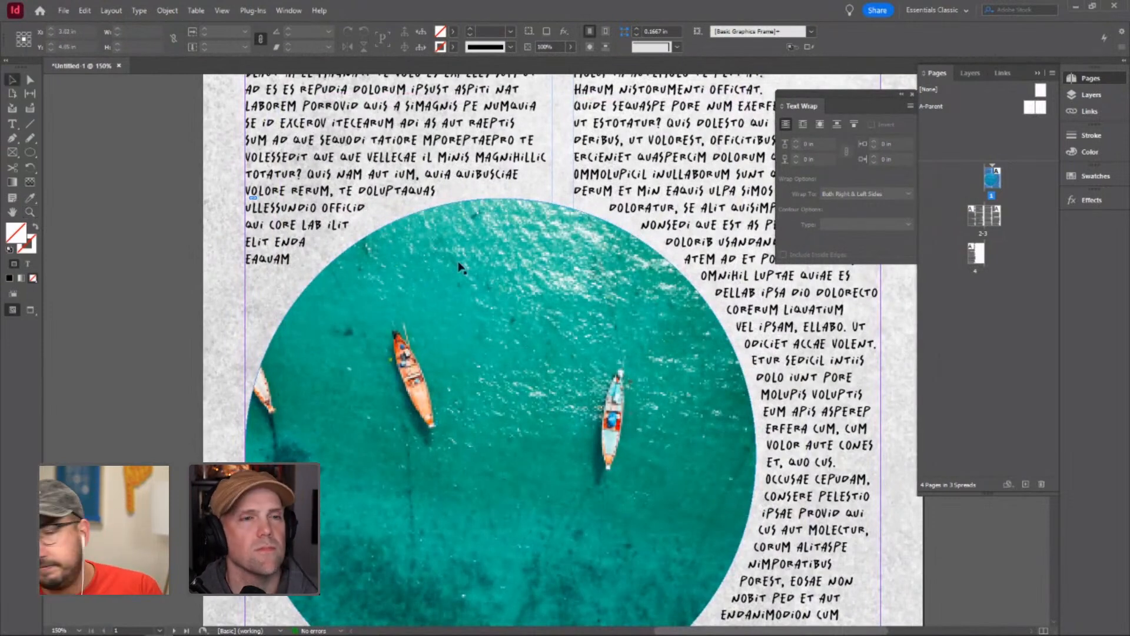
{"action": "left_click", "coordinate": [446, 243]}
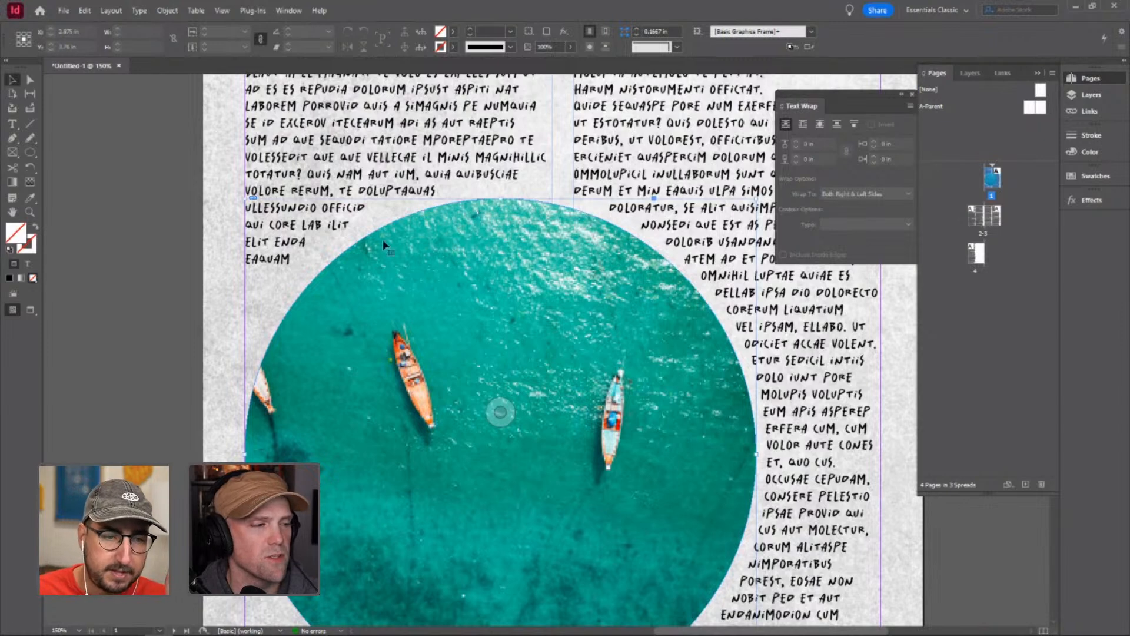
{"action": "right_click", "coordinate": [478, 260]}
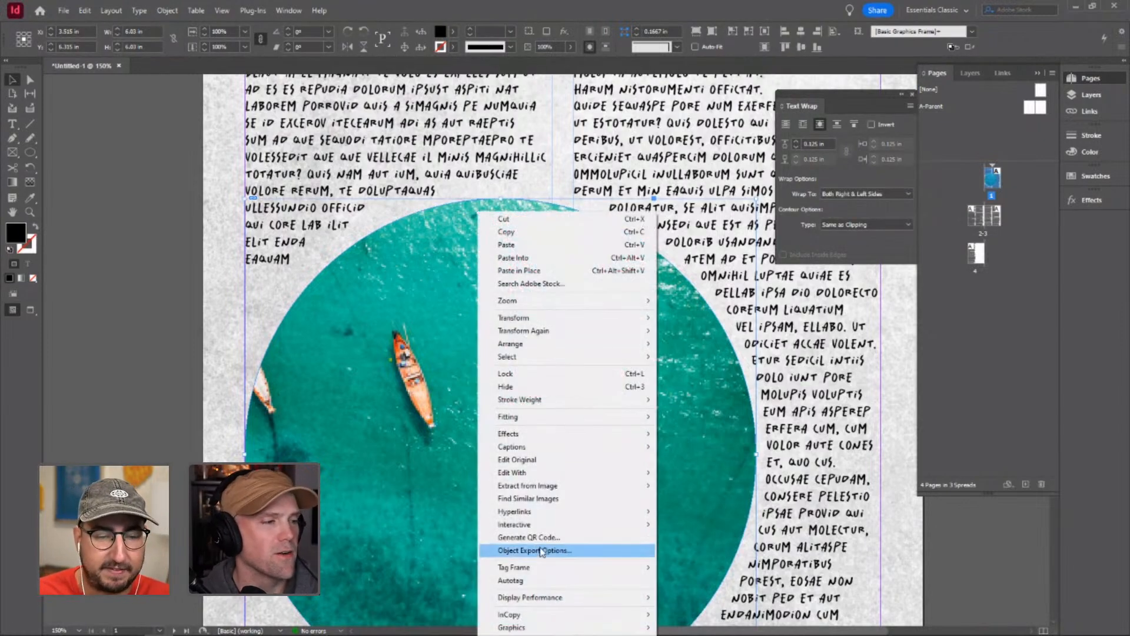
{"action": "mouse_move", "coordinate": [539, 599]}
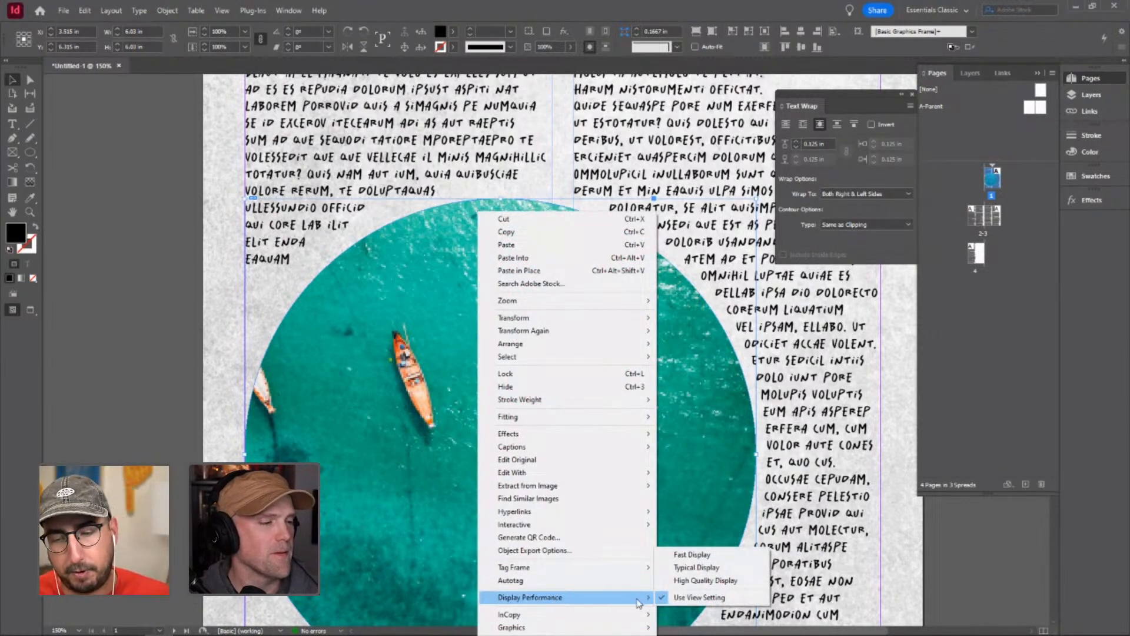
{"action": "left_click", "coordinate": [686, 581]}
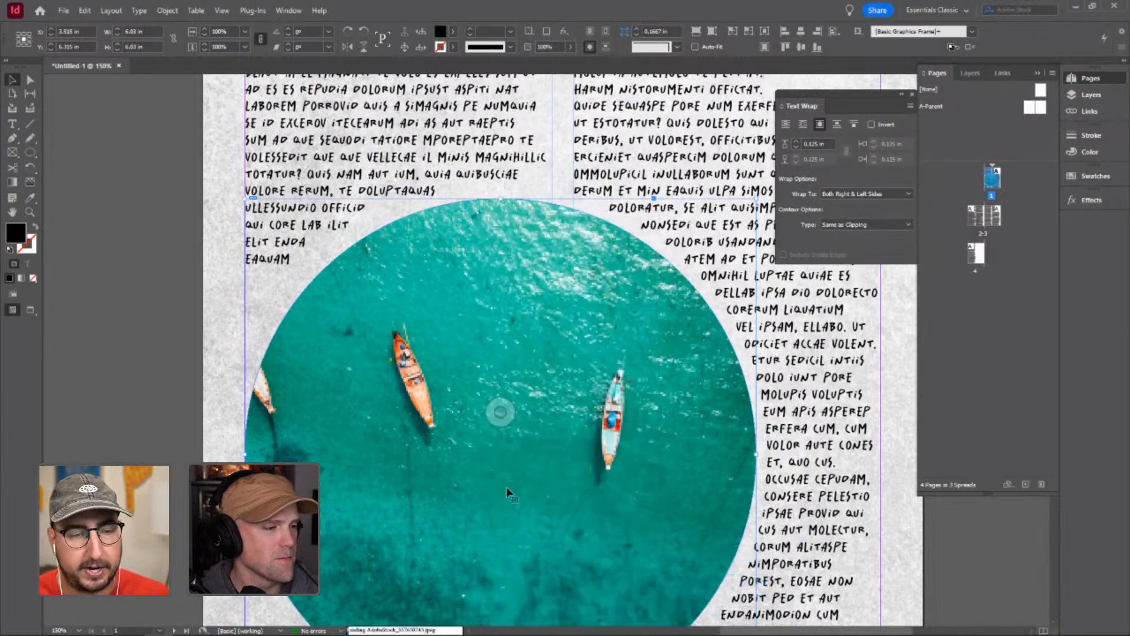
{"action": "left_click", "coordinate": [141, 289]}
- Review the whole page layout, comparing Preview mode with the normal view showing frames and guides
{"action": "key", "text": "z"}
{"action": "left_click", "coordinate": [564, 348], "text": "alt"}
{"action": "left_click_drag", "start_coordinate": [563, 349], "coordinate": [495, 376]}
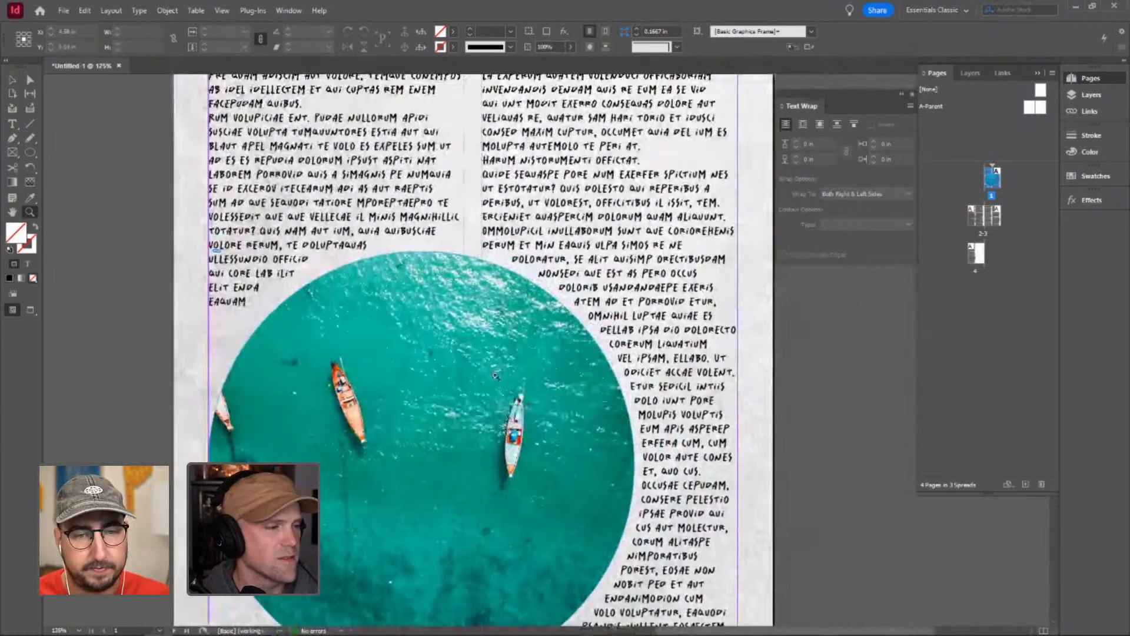
{"action": "left_click", "coordinate": [511, 353], "text": "alt"}
{"action": "left_click_drag", "start_coordinate": [541, 340], "coordinate": [486, 324]}
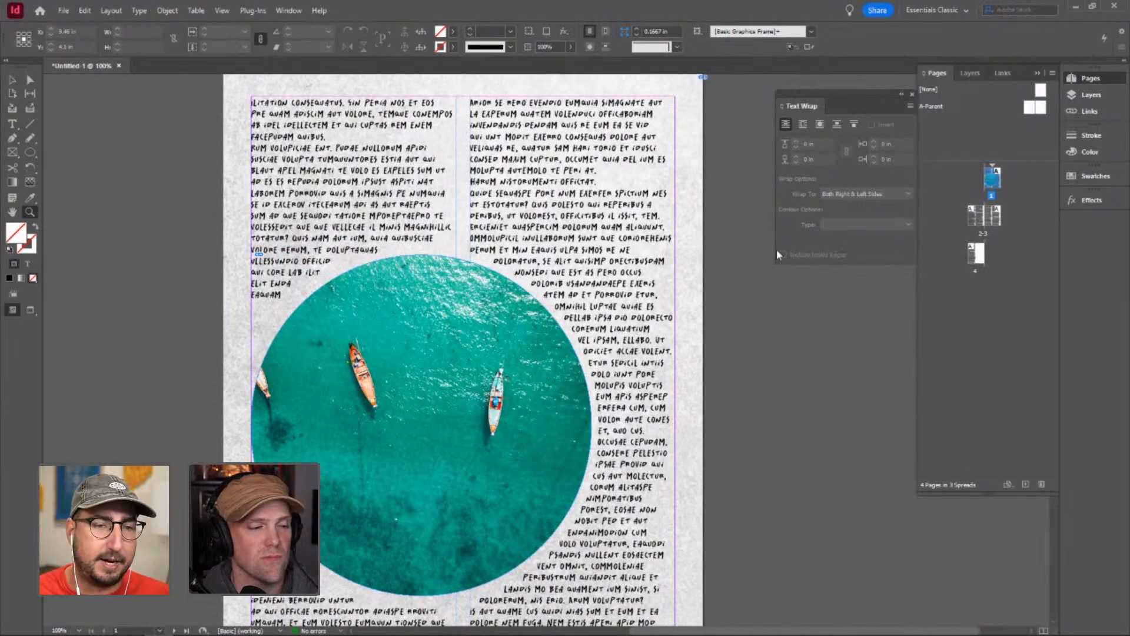
{"action": "key", "text": "w"}
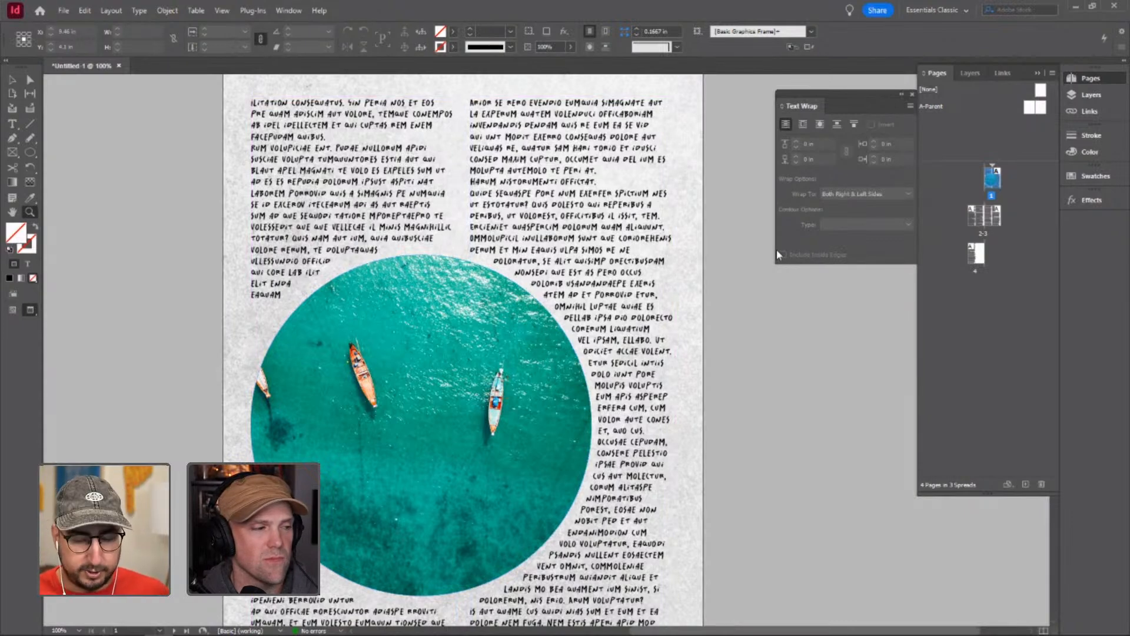
{"action": "key", "text": "ctrl+minus"}
{"action": "key", "text": "w"}
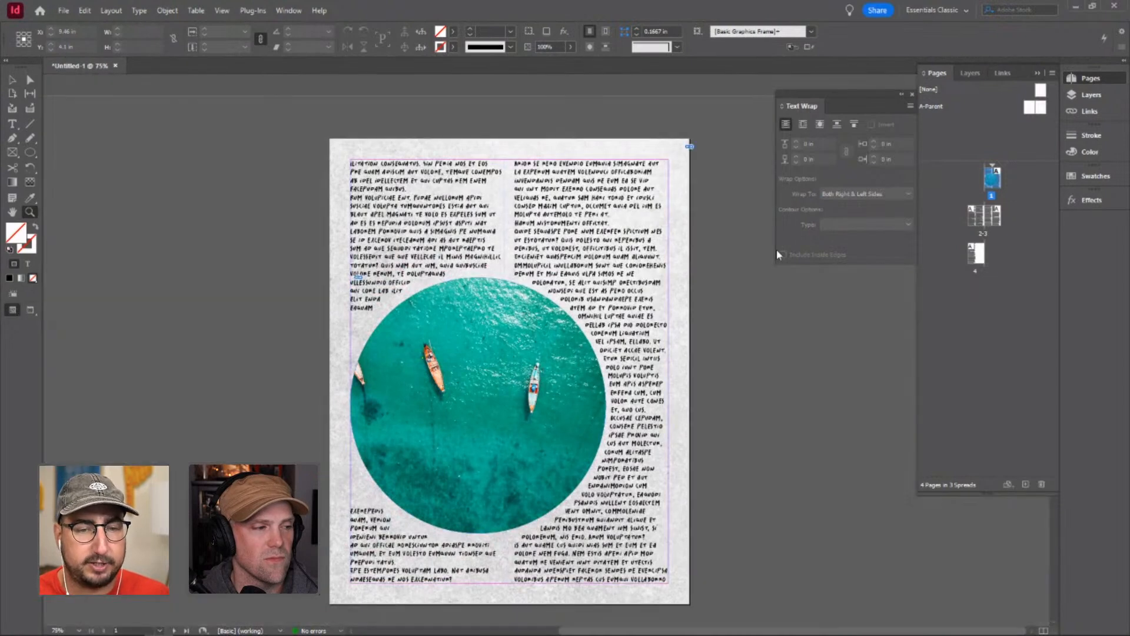
{"action": "key", "text": "w"}
{"action": "key", "text": "w"}
{"action": "key", "text": "w"}
{"action": "key", "text": "w"}
{"action": "key", "text": "w"}
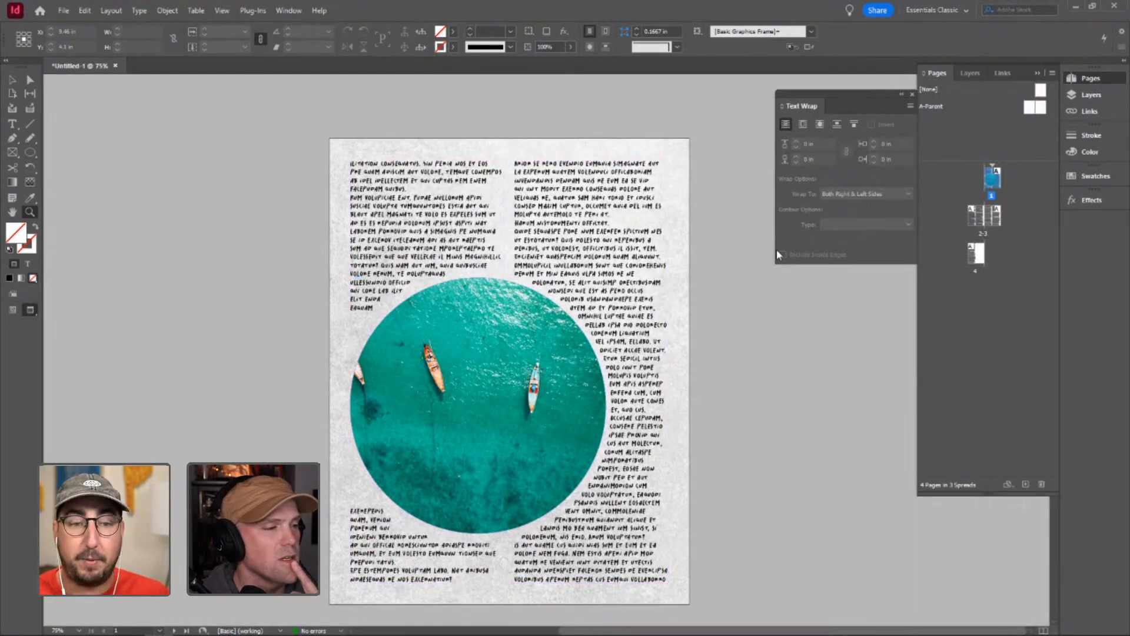
{"action": "key", "text": "w"}
{"action": "key", "text": "w"}
{"action": "key", "text": "w"}
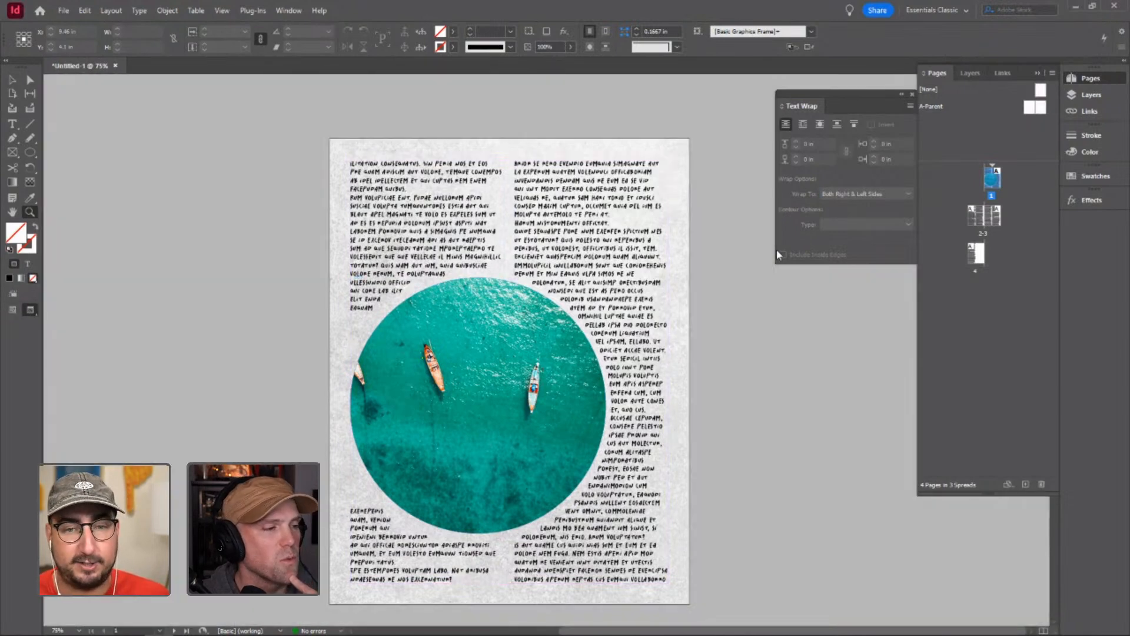
{"action": "key", "text": "w"}
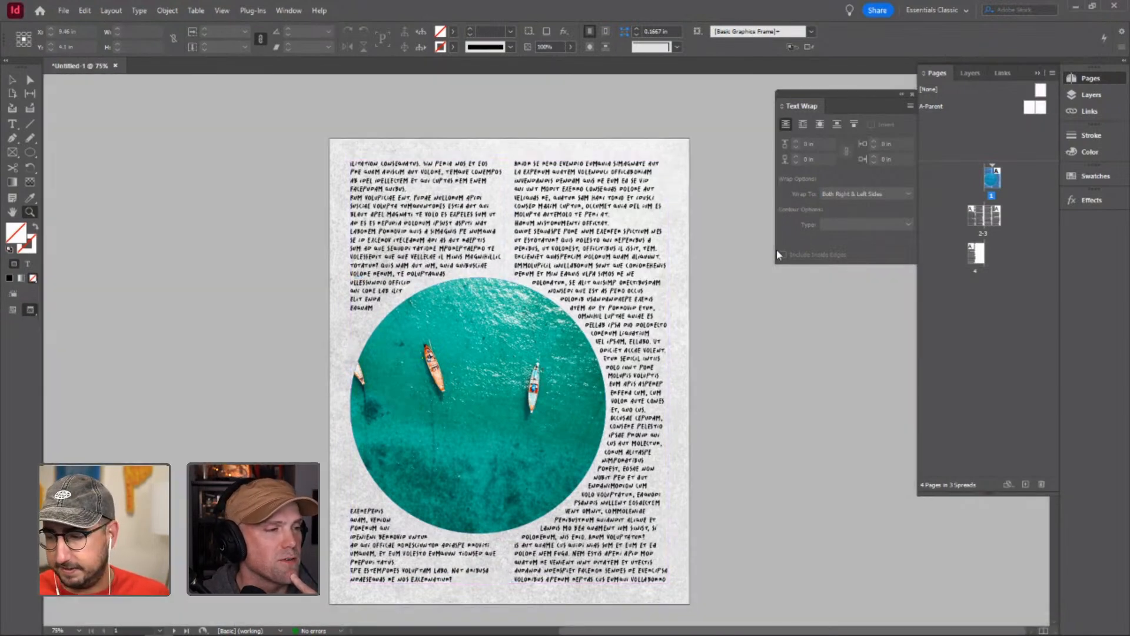
{"action": "key", "text": "w"}
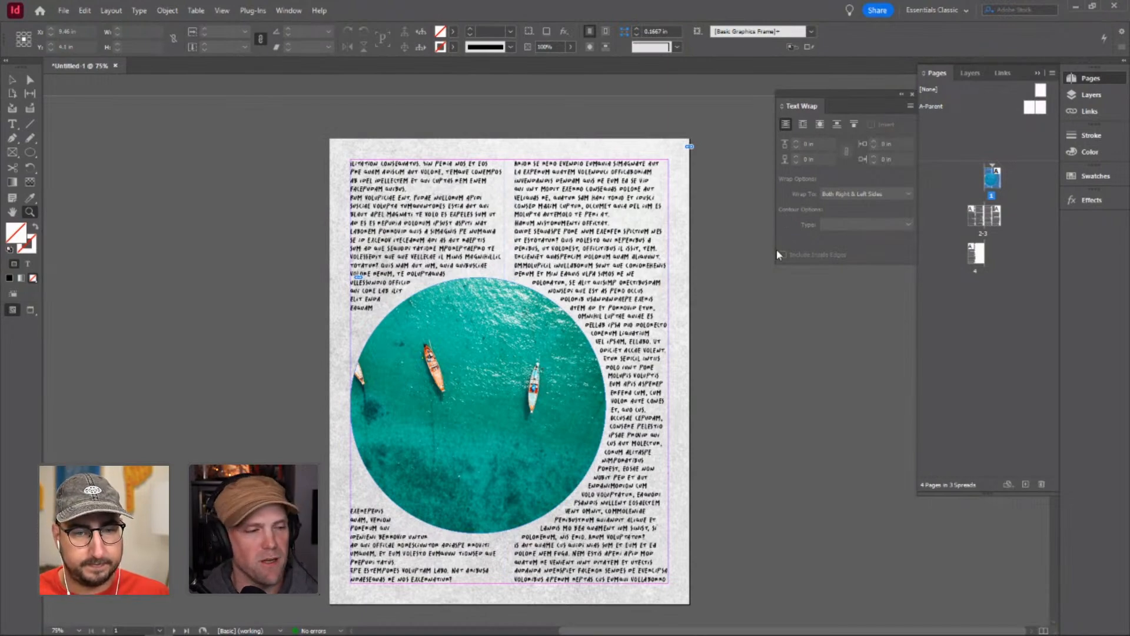
- Draw a closed, jagged polygon about 4.95 x 5.02 in with the Pen tool over the right column's upper part, extending past the page edge
{"action": "left_click", "coordinate": [749, 259]}
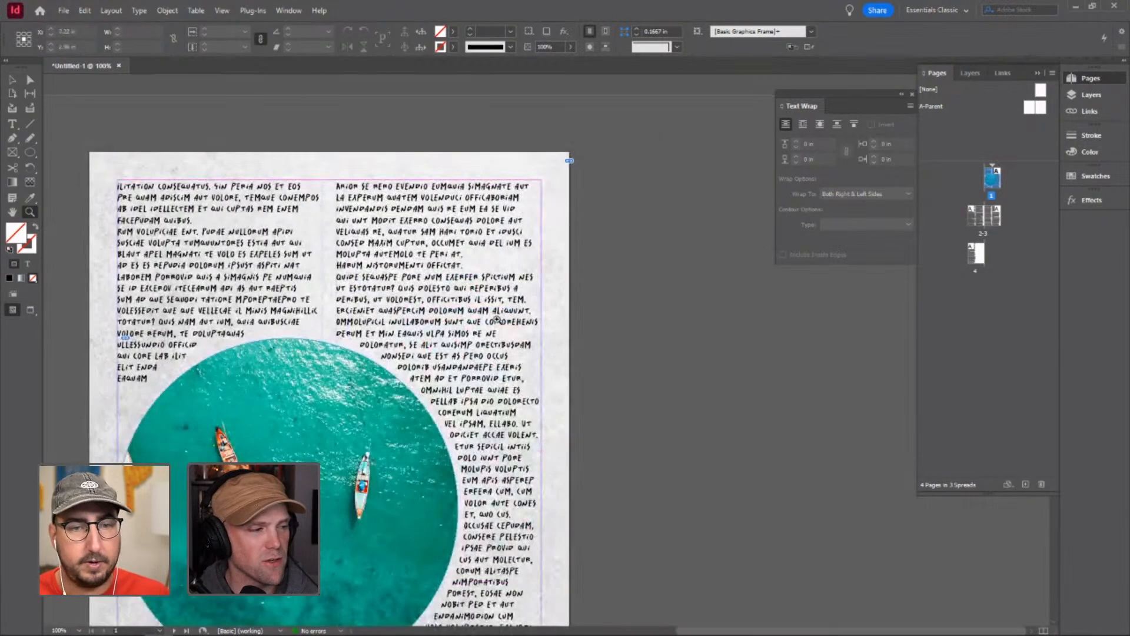
{"action": "left_click", "coordinate": [472, 337]}
{"action": "key", "text": "l"}
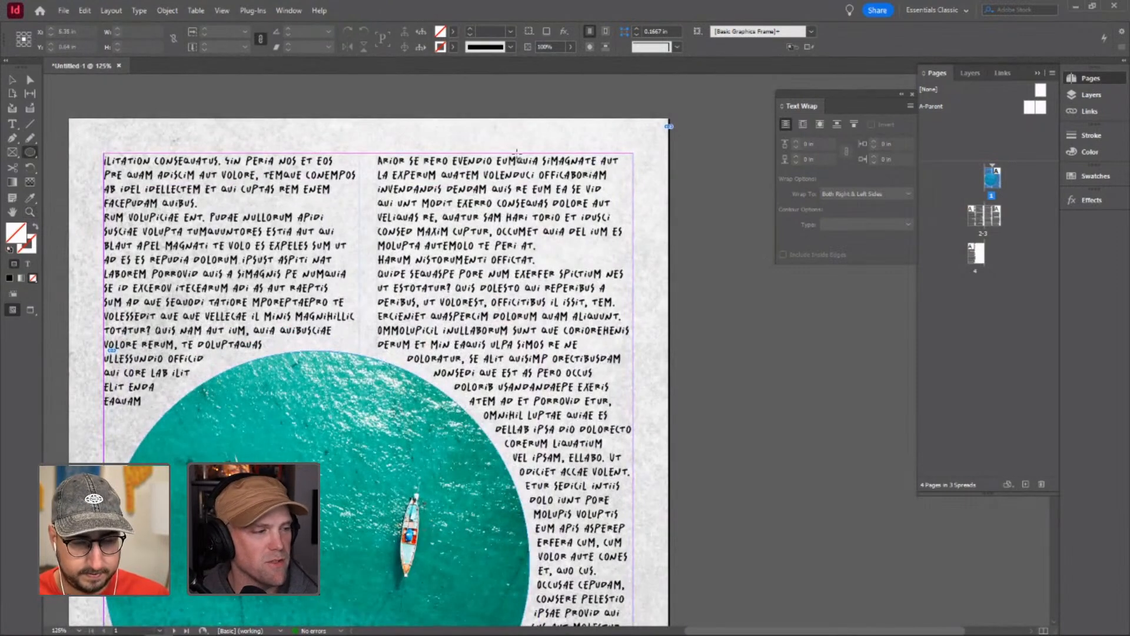
{"action": "key", "text": "p"}
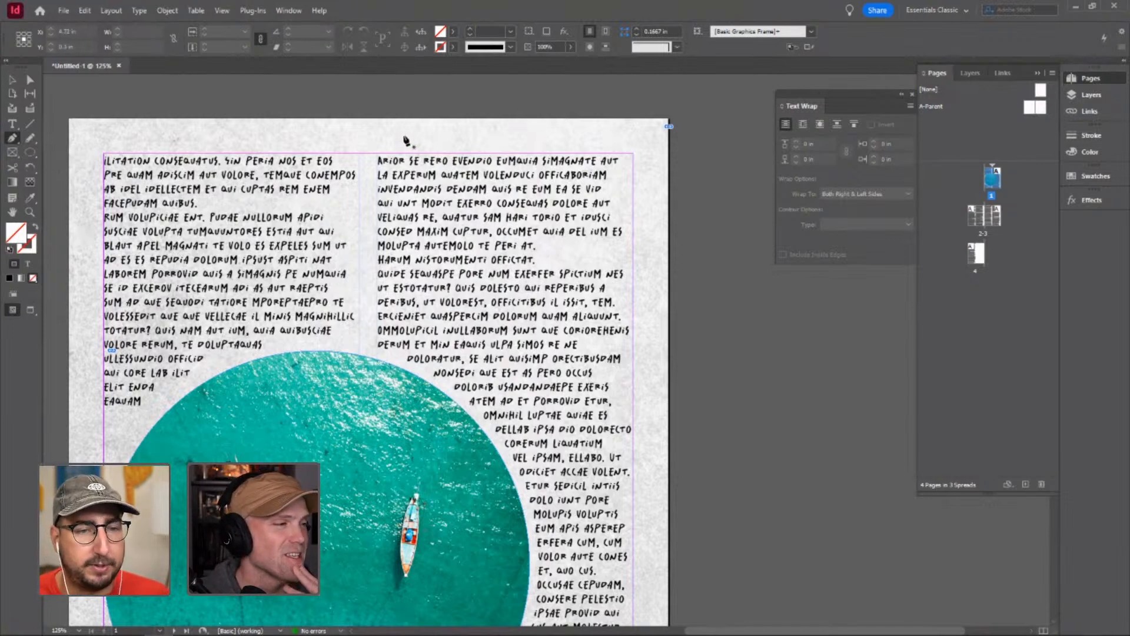
{"action": "left_click", "coordinate": [405, 134]}
{"action": "left_click", "coordinate": [409, 211]}
{"action": "left_click", "coordinate": [553, 258]}
{"action": "left_click", "coordinate": [500, 341]}
{"action": "left_click", "coordinate": [373, 302]}
{"action": "left_click", "coordinate": [425, 429]}
{"action": "left_click", "coordinate": [604, 439]}
{"action": "left_click", "coordinate": [646, 359]}
{"action": "left_click", "coordinate": [722, 229]}
{"action": "left_click", "coordinate": [684, 144]}
{"action": "left_click", "coordinate": [600, 86]}
{"action": "left_click", "coordinate": [509, 100]}
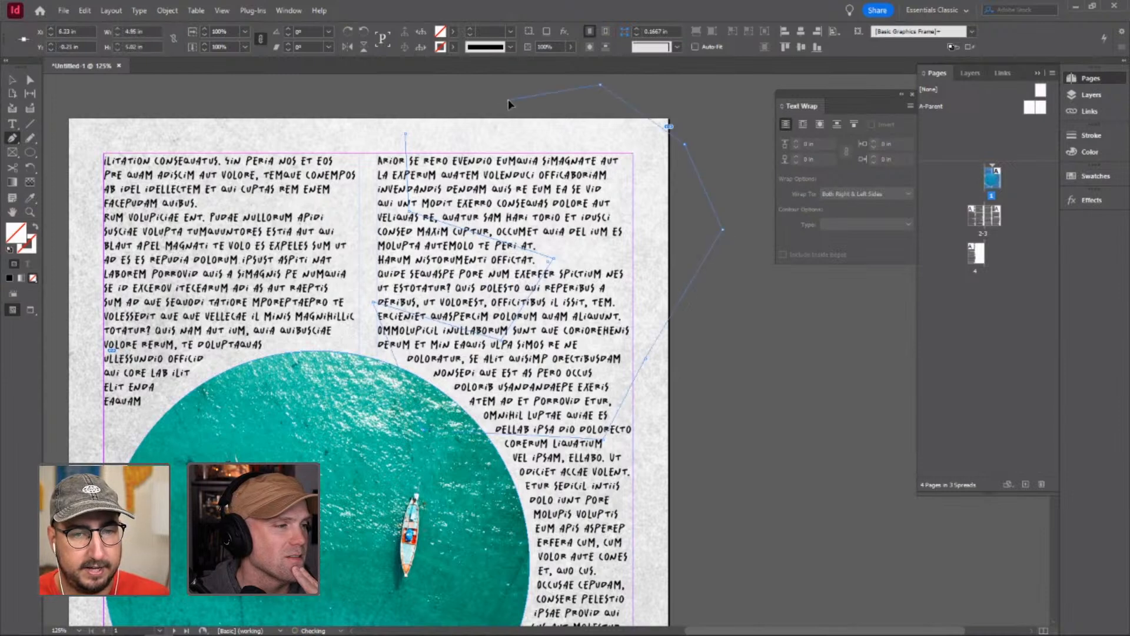
{"action": "left_click", "coordinate": [583, 147]}
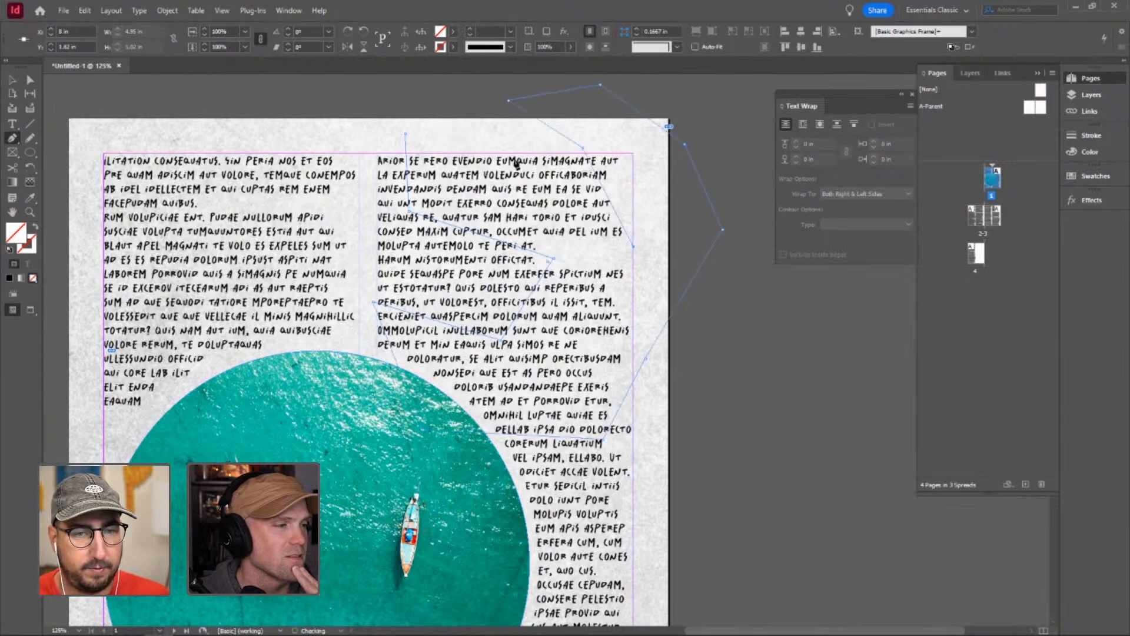
{"action": "left_click", "coordinate": [423, 101]}
{"action": "left_click", "coordinate": [405, 135]}
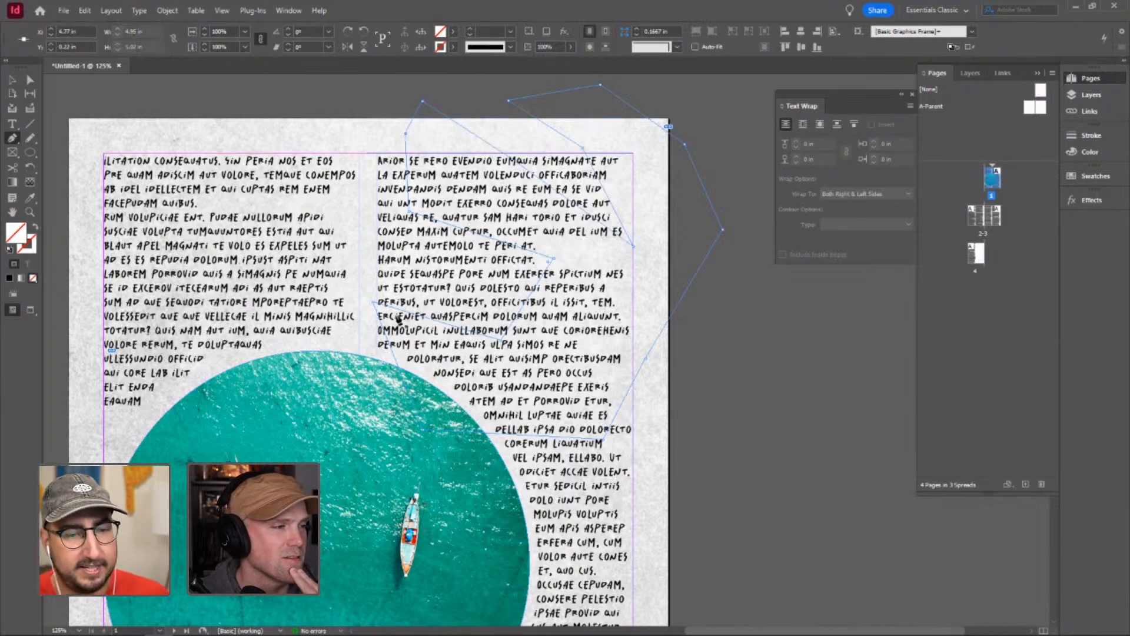
- Place the colorful crayon AdobeStock image from the Downloads folder inside the jagged polygon
{"action": "key", "text": "v"}
{"action": "left_click", "coordinate": [434, 105]}
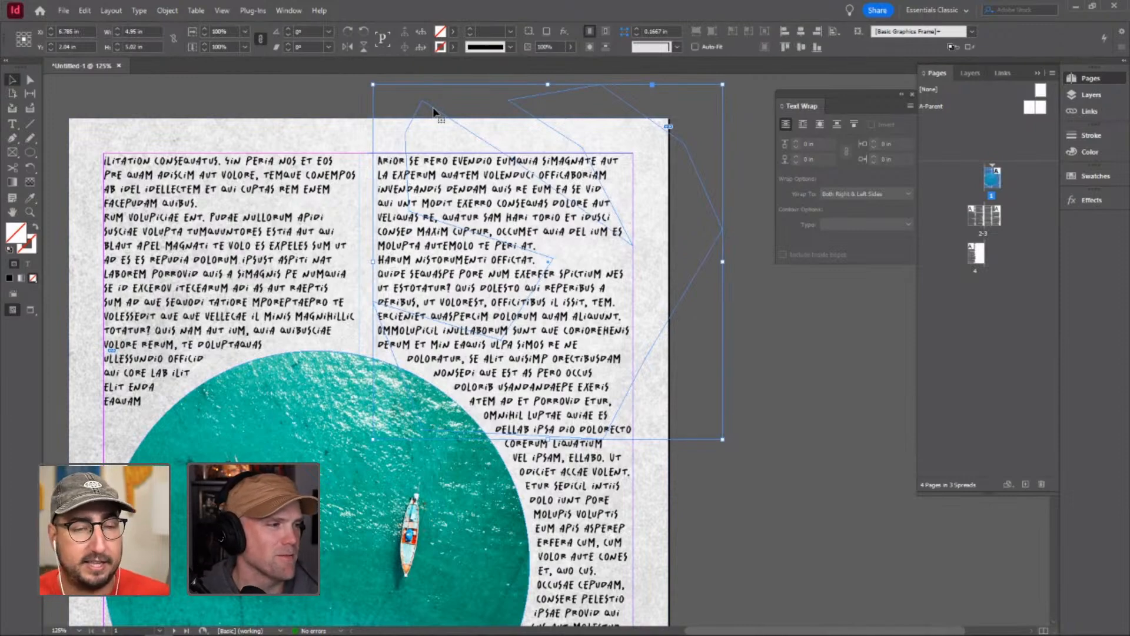
{"action": "key", "text": "ctrl+d"}
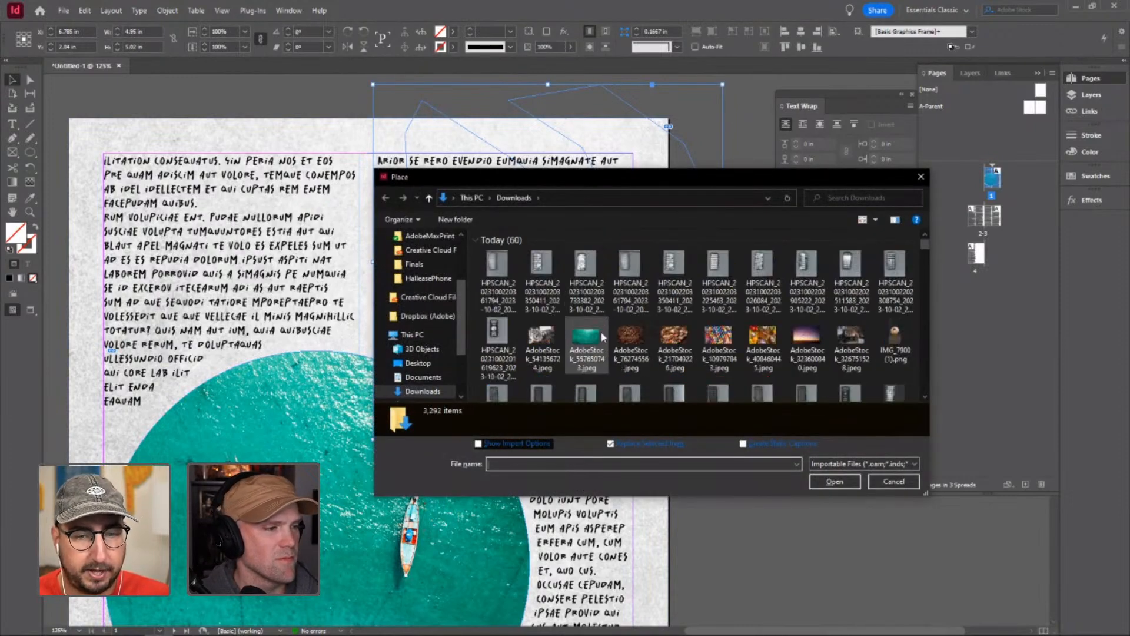
{"action": "left_click", "coordinate": [721, 342]}
{"action": "left_click", "coordinate": [835, 482]}
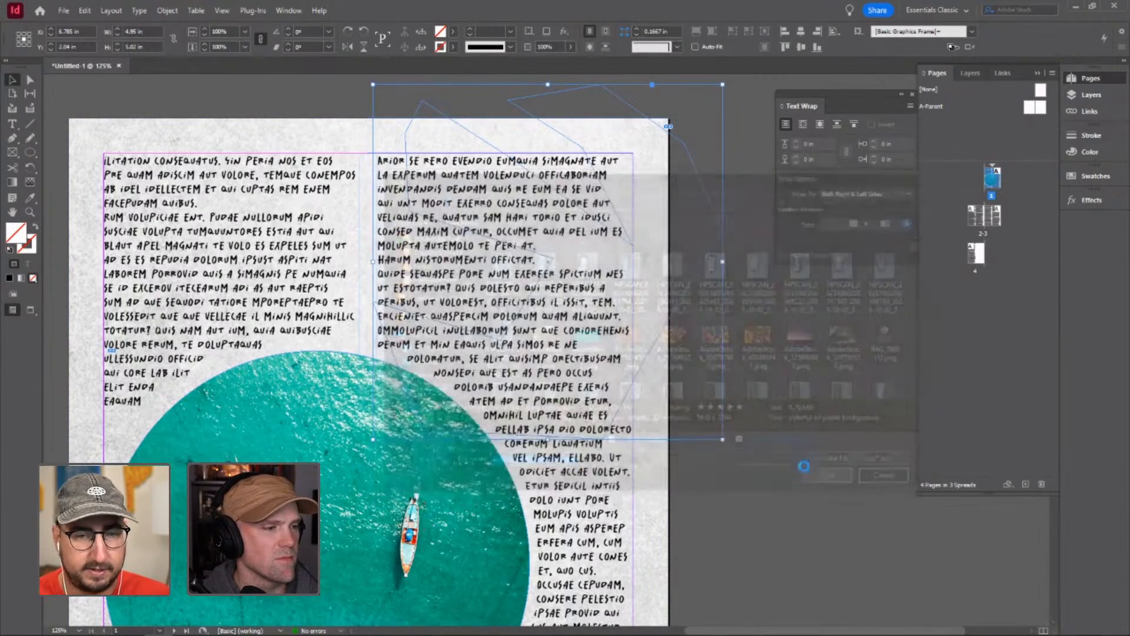
{"action": "left_click", "coordinate": [729, 345]}
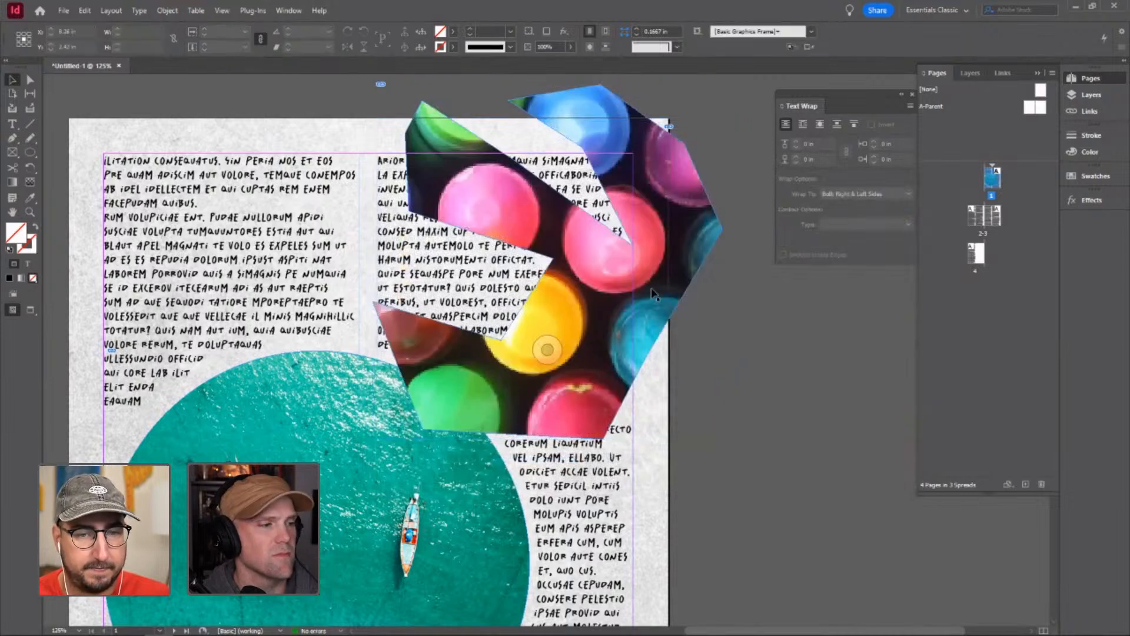
- Rotate the crayon-filled polygon to 57.25° and scale it down to about 3.66 x 3.71 in
{"action": "left_click", "coordinate": [647, 318]}
{"action": "key", "text": "r"}
{"action": "left_click_drag", "start_coordinate": [671, 189], "coordinate": [554, 98]}
{"action": "key", "text": "s"}
{"action": "left_click_drag", "start_coordinate": [755, 131], "coordinate": [701, 164]}
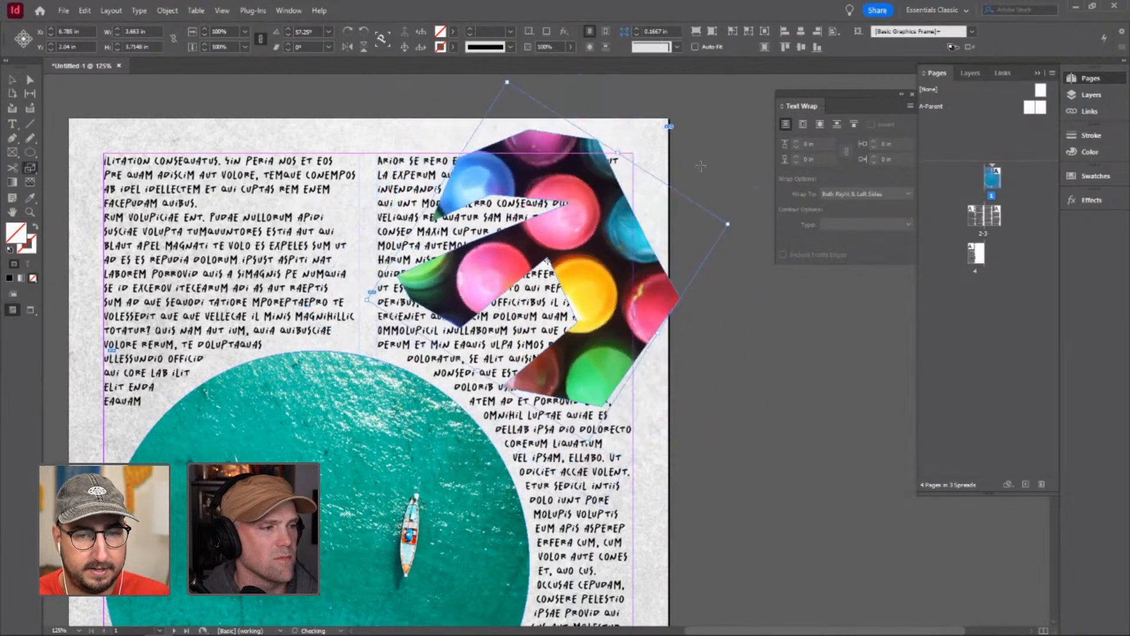
- Wrap the body text around the crayon polygon's shape, shift it toward the page's upper-right corner, and preview the whole page
{"action": "key", "text": "v"}
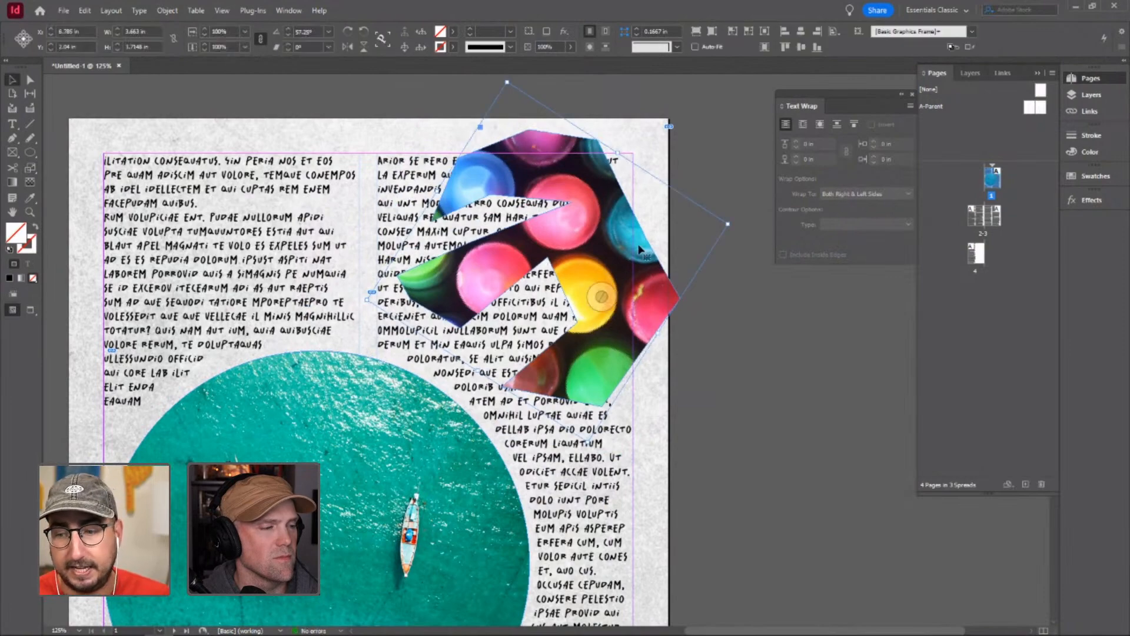
{"action": "left_click", "coordinate": [820, 125]}
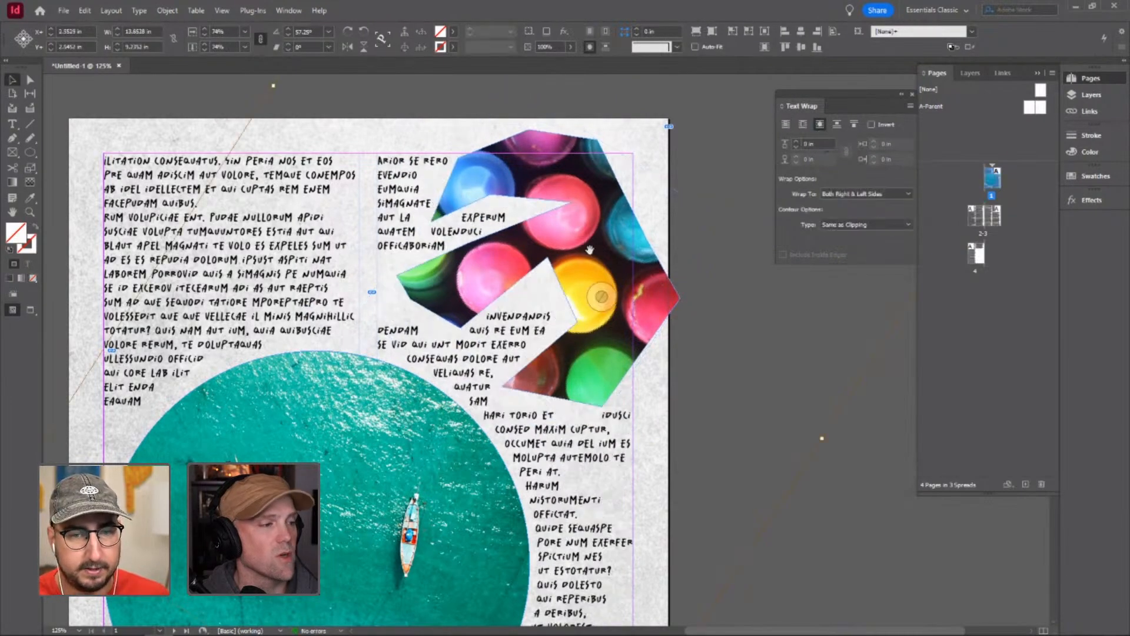
{"action": "left_click_drag", "start_coordinate": [627, 287], "coordinate": [653, 253]}
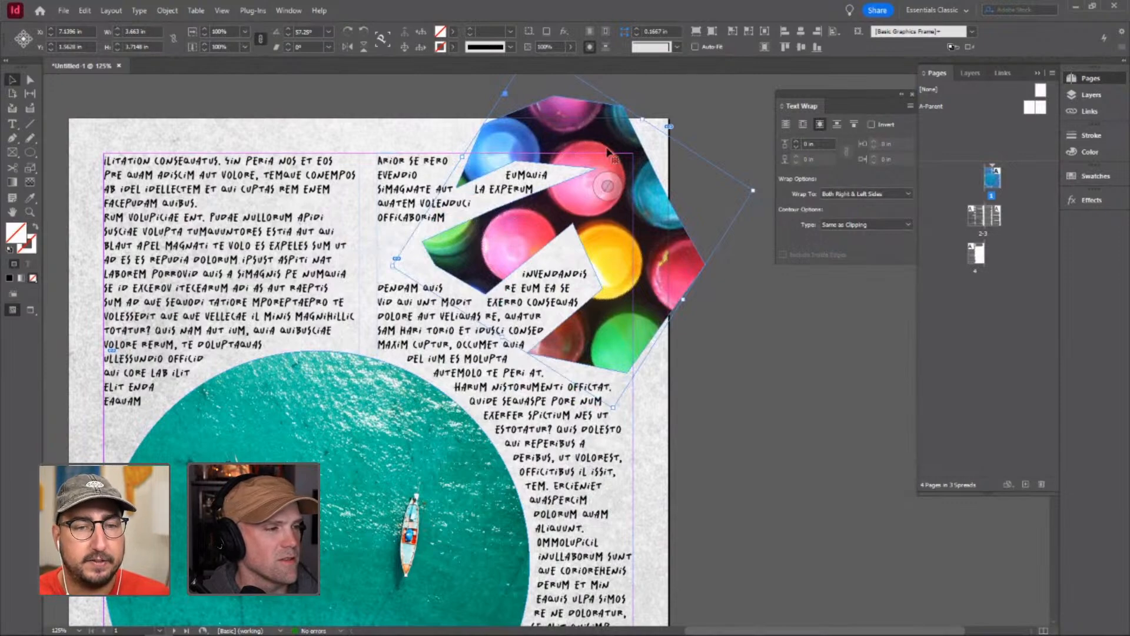
{"action": "key", "text": "w"}
{"action": "key", "text": "z"}
{"action": "left_click", "coordinate": [577, 241], "text": "alt"}
{"action": "left_click", "coordinate": [558, 320], "text": "alt"}
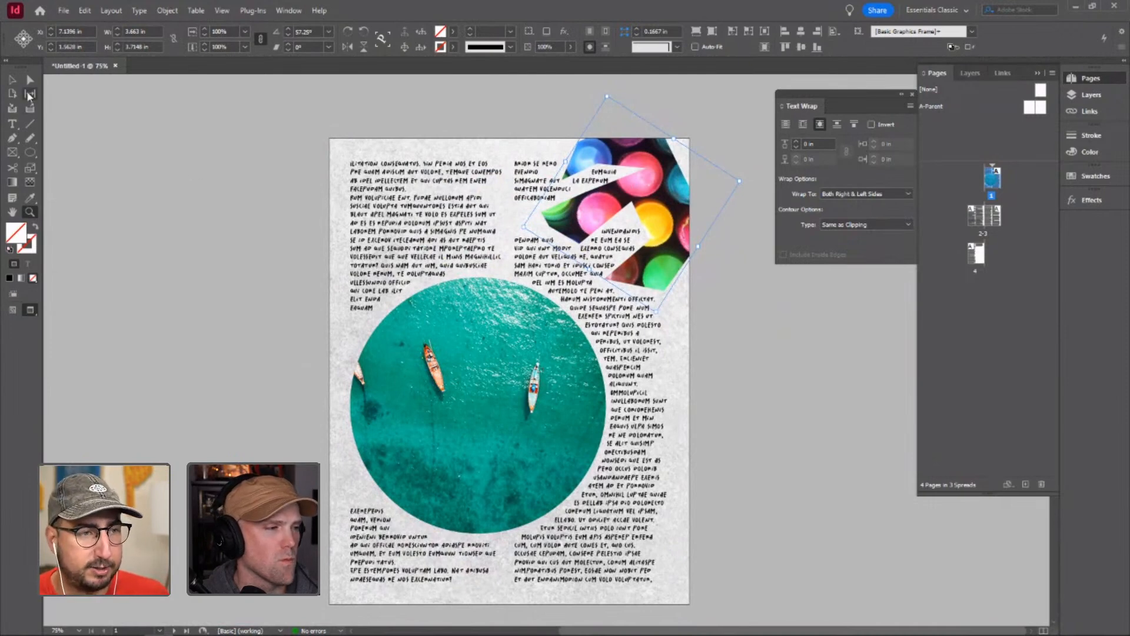
- Close the text wrap settings and scale the crayon image inside its frame to about 35.13%
{"action": "left_click", "coordinate": [30, 84]}
{"action": "left_click", "coordinate": [684, 194]}
{"action": "left_click", "coordinate": [682, 198]}
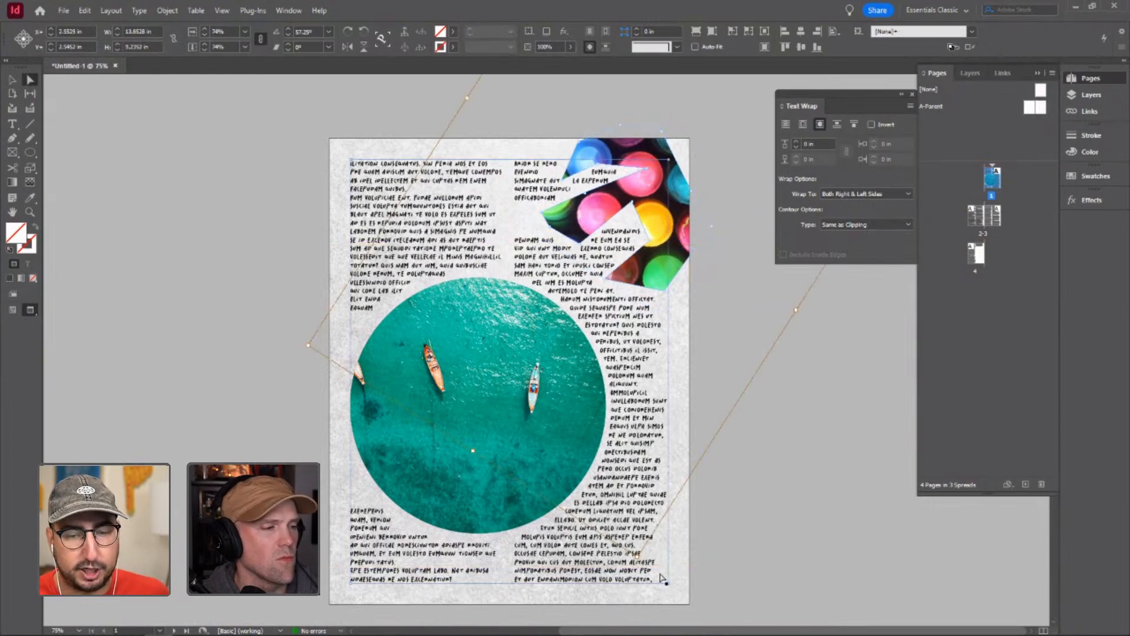
{"action": "left_click", "coordinate": [911, 95]}
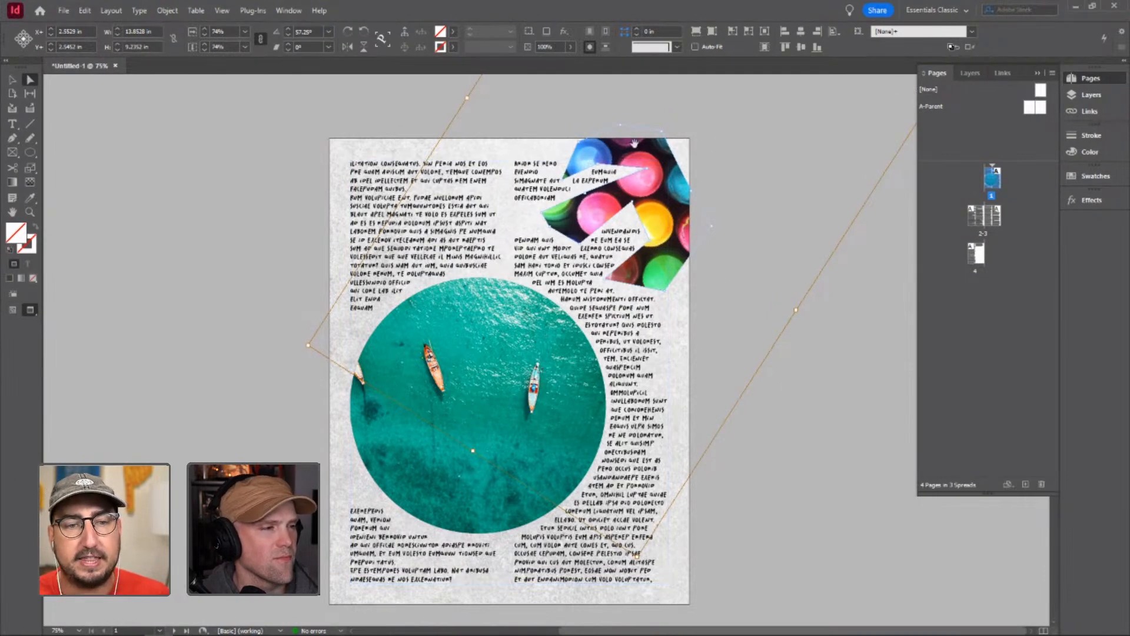
{"action": "left_click", "coordinate": [217, 174]}
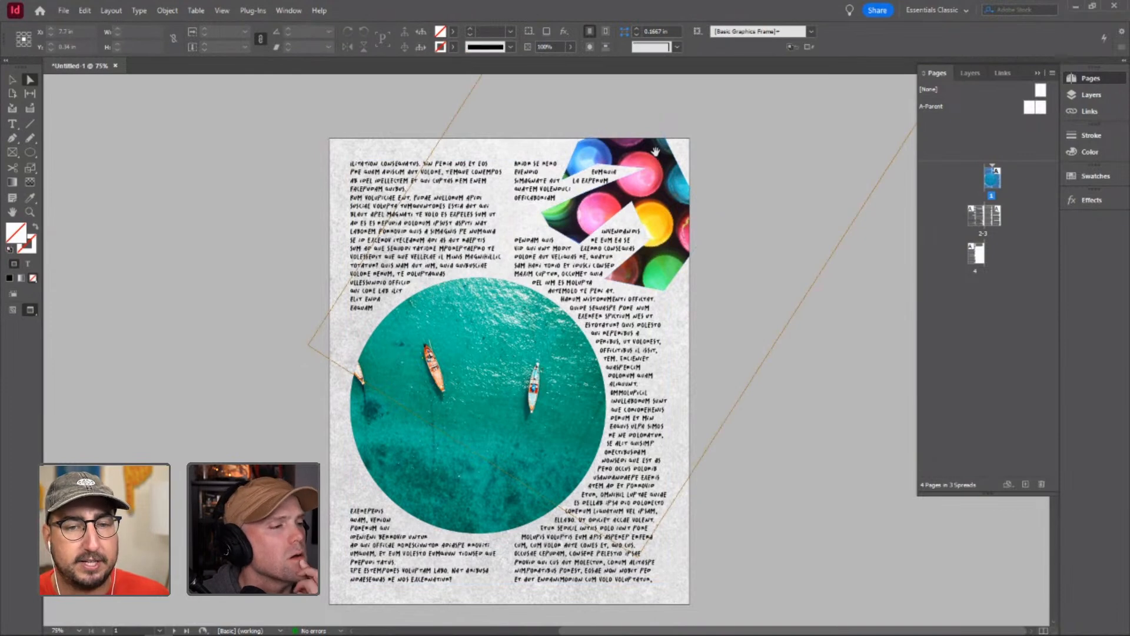
{"action": "left_click", "coordinate": [655, 151]}
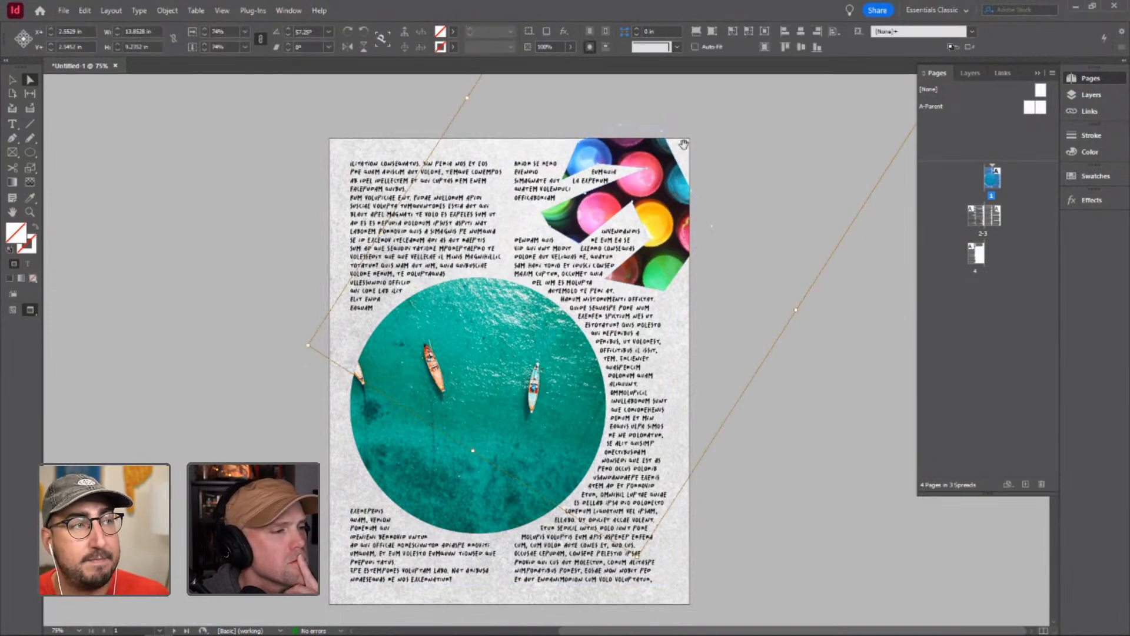
{"action": "key", "text": "e"}
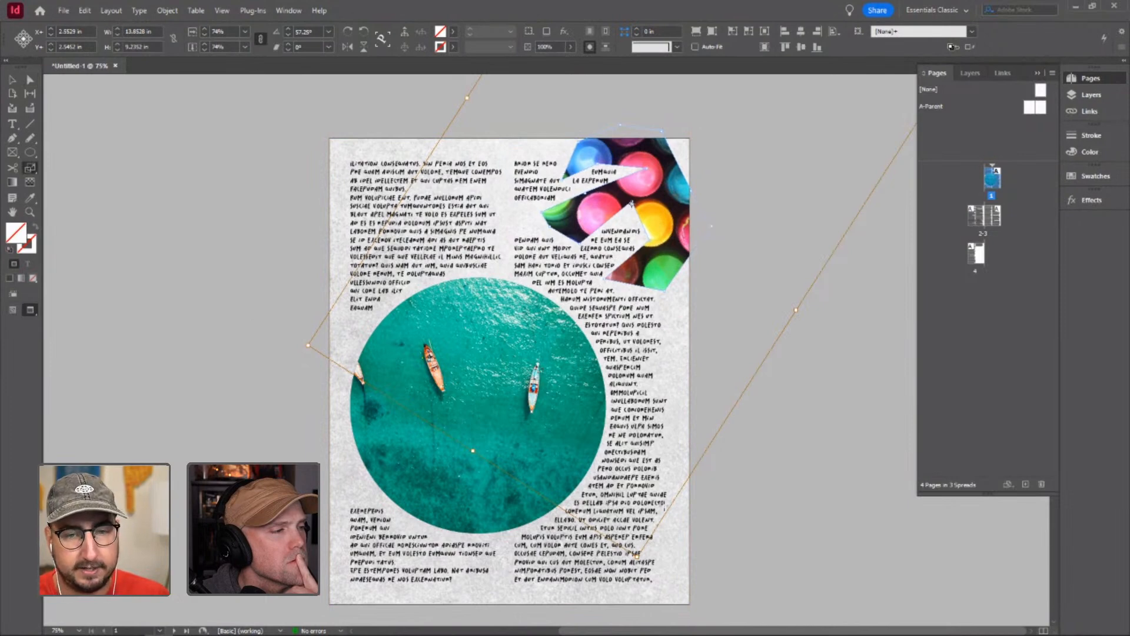
{"action": "left_click_drag", "start_coordinate": [674, 512], "coordinate": [637, 366]}
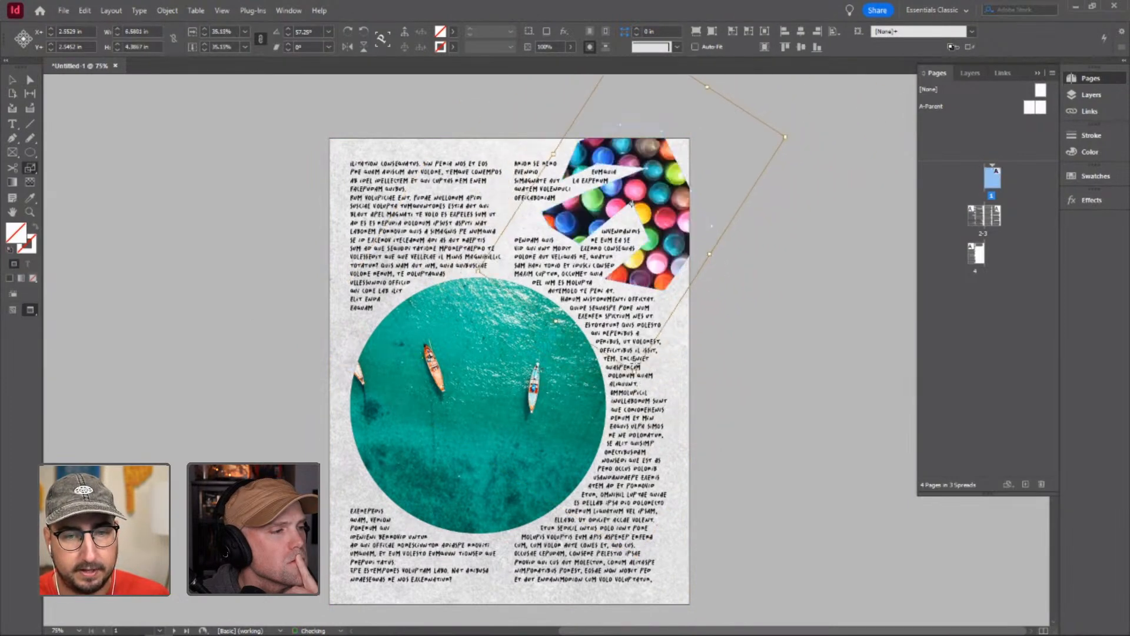
- Reposition the crayon polygon in the page's upper-right corner and rotate it with its image to 82.25°
{"action": "key", "text": "v"}
{"action": "left_click", "coordinate": [775, 240]}
{"action": "mouse_move", "coordinate": [650, 201]}
{"action": "left_mouse_down"}
{"action": "mouse_move", "coordinate": [593, 181]}
{"action": "mouse_move", "coordinate": [630, 194]}
{"action": "left_mouse_up"}
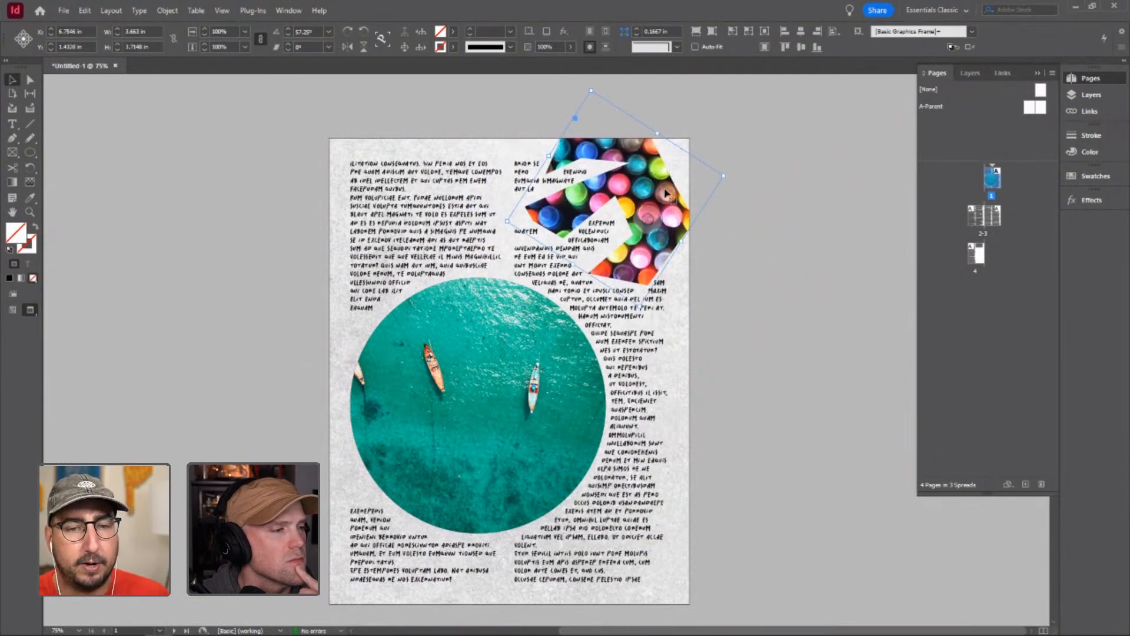
{"action": "left_click_drag", "start_coordinate": [654, 213], "coordinate": [667, 222]}
{"action": "key", "text": "ctrl+="}
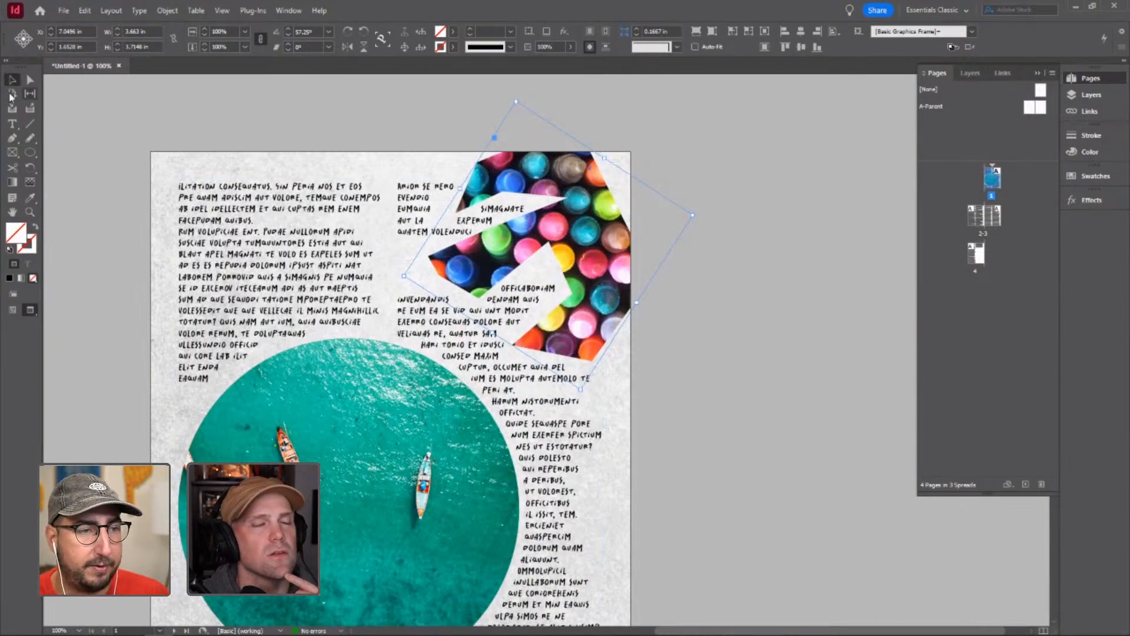
{"action": "key", "text": "r"}
{"action": "left_click_drag", "start_coordinate": [704, 252], "coordinate": [775, 245]}
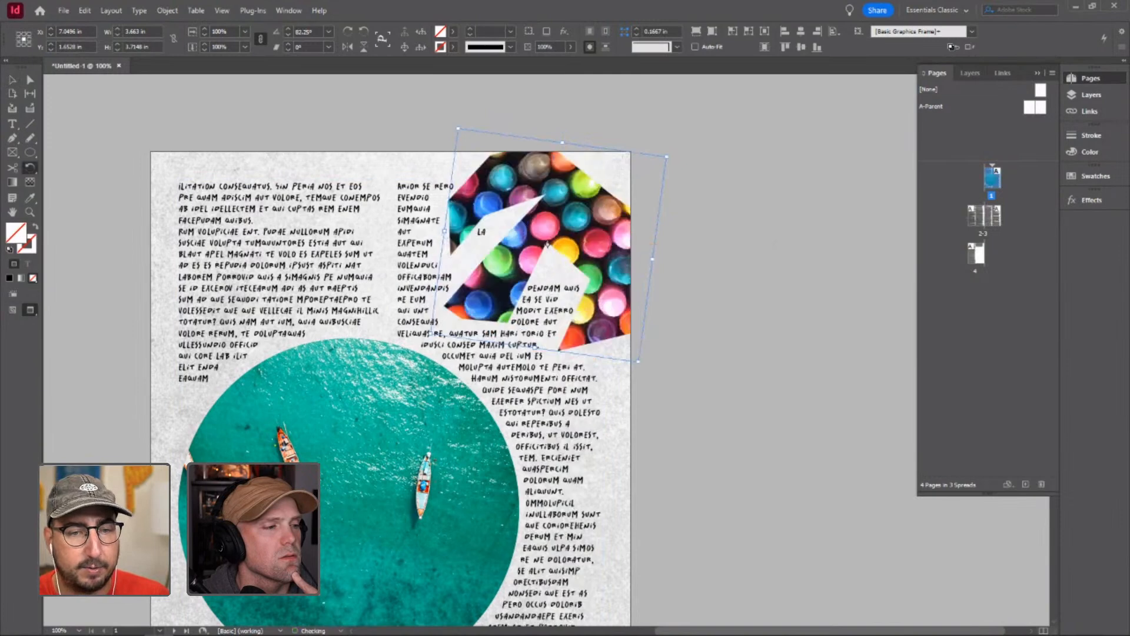
{"action": "key", "text": "v"}
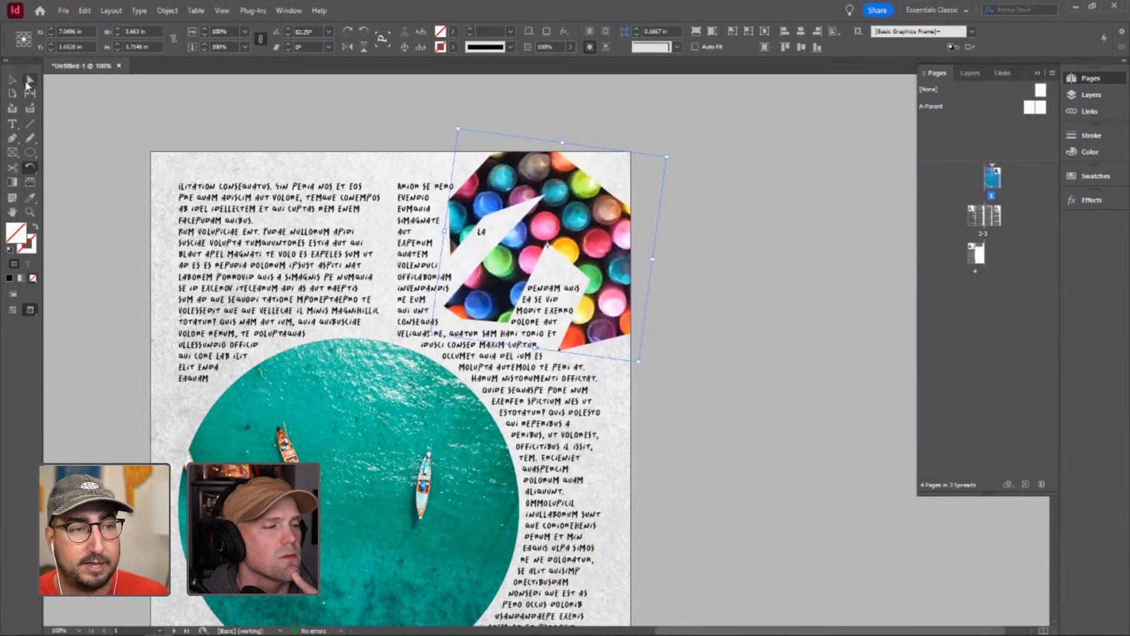
- Rotate only the crayon image inside its polygon frame to 123.25° and nudge it slightly within the frame
{"action": "left_click", "coordinate": [392, 116]}
{"action": "left_click", "coordinate": [549, 185]}
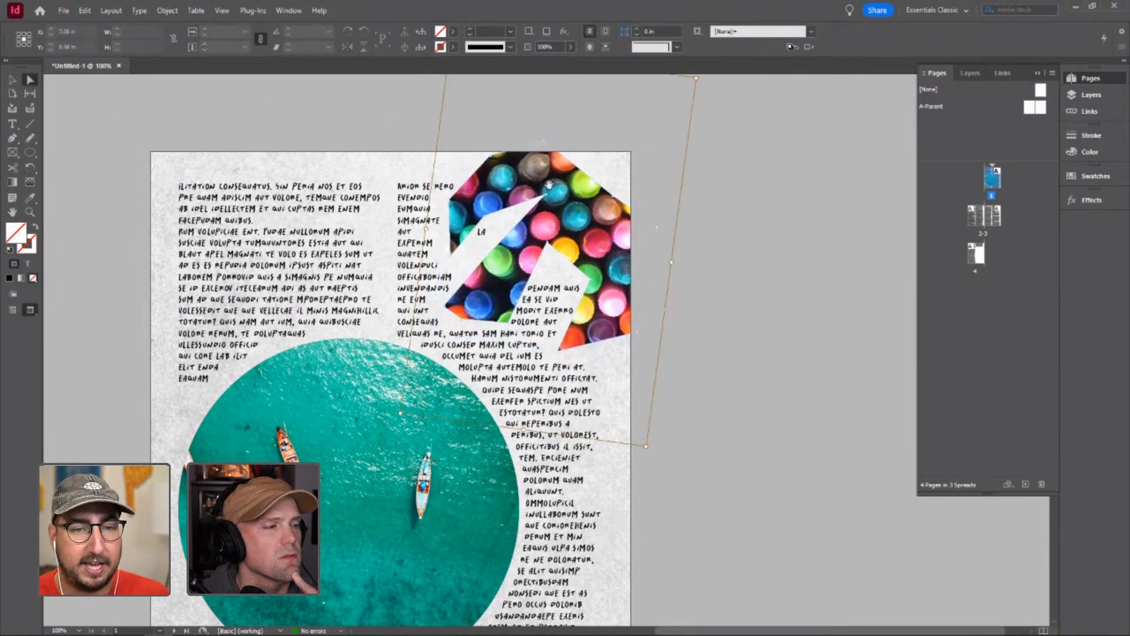
{"action": "key", "text": "r"}
{"action": "left_click_drag", "start_coordinate": [830, 288], "coordinate": [802, 250]}
{"action": "key", "text": "v"}
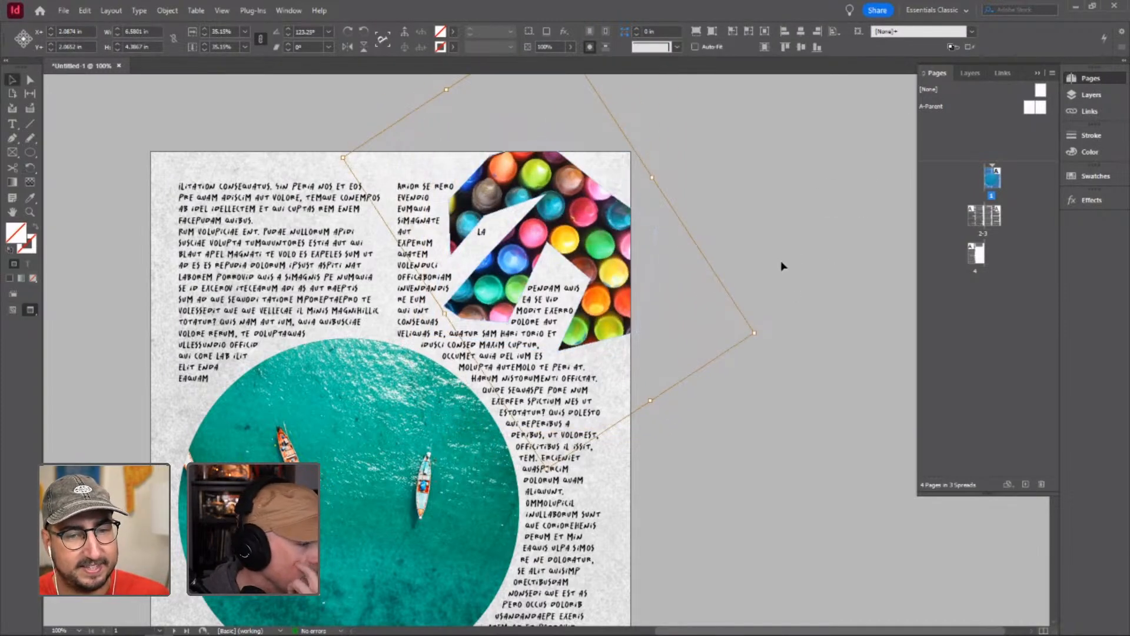
{"action": "left_click", "coordinate": [583, 238]}
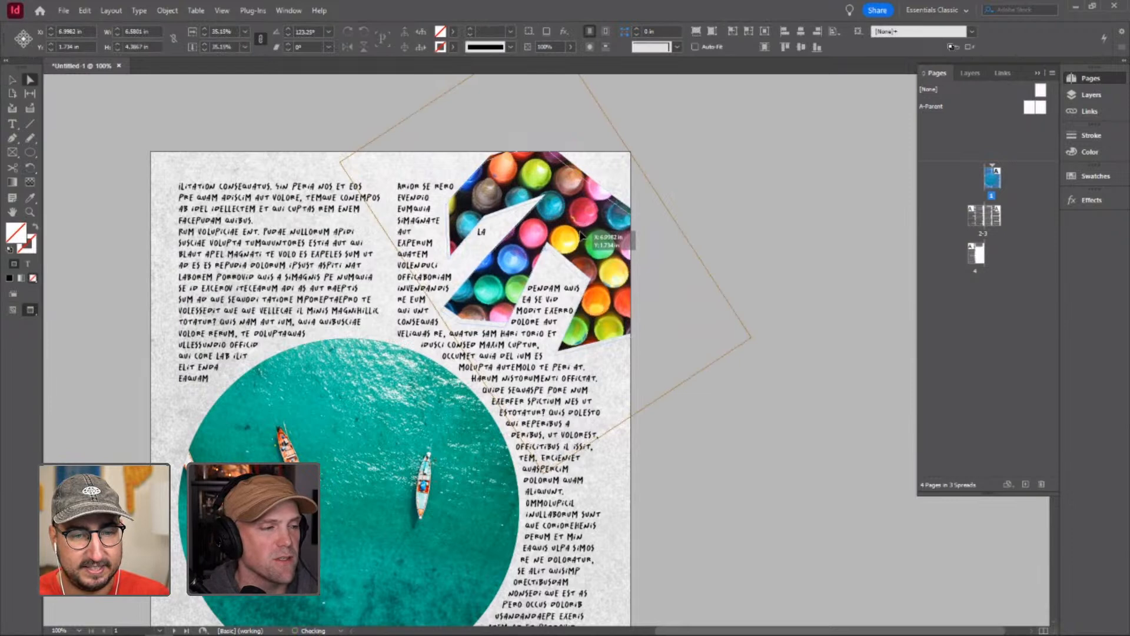
{"action": "left_click_drag", "start_coordinate": [581, 234], "coordinate": [580, 231]}
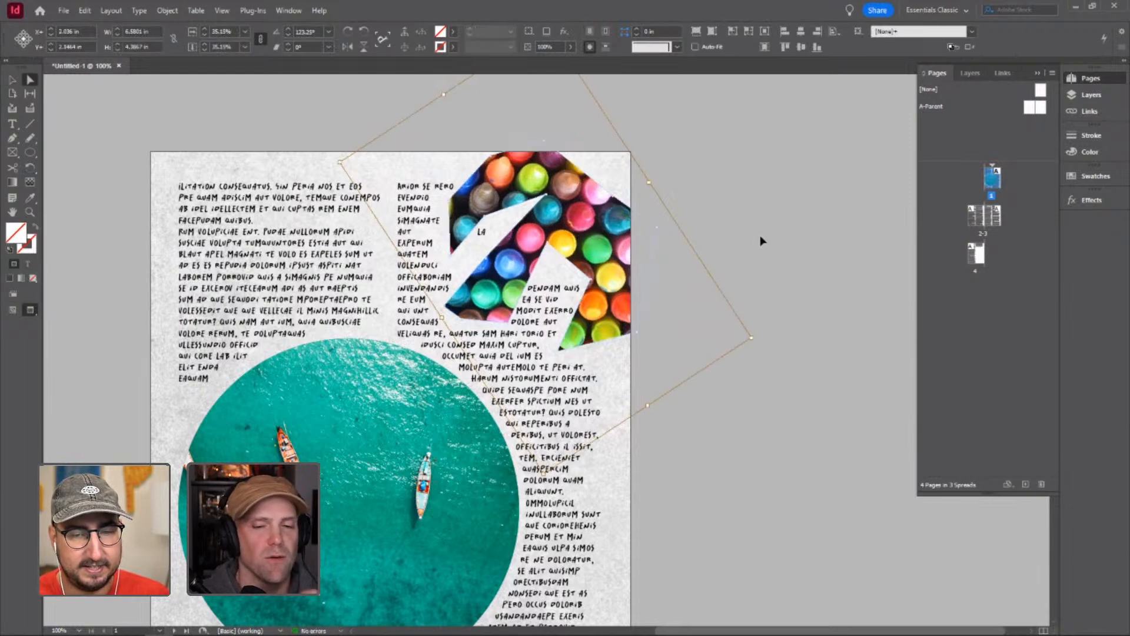
{"action": "left_click", "coordinate": [762, 284]}
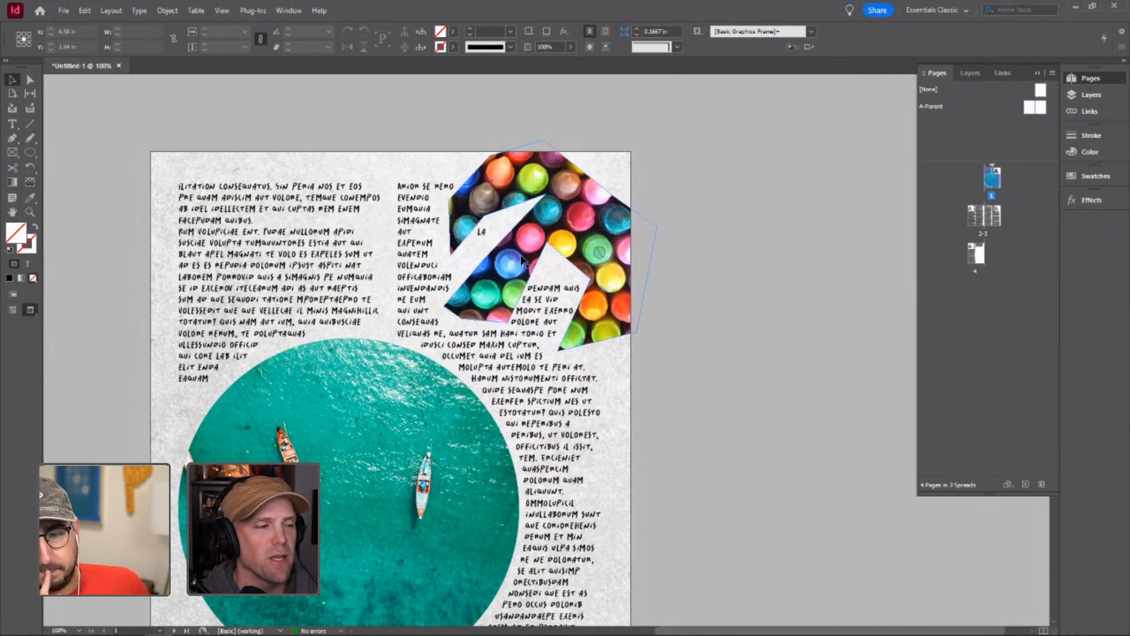
- Open the text wrap settings for the circular boat image and set its contour type to Select Subject
{"action": "left_click_drag", "start_coordinate": [457, 354], "coordinate": [504, 321]}
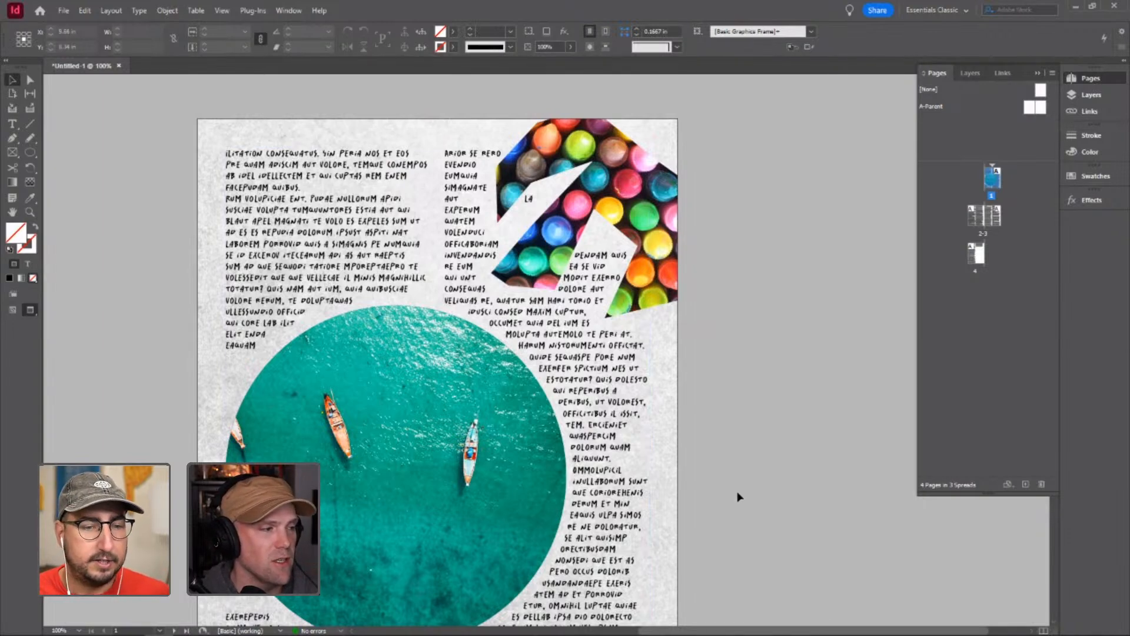
{"action": "left_click", "coordinate": [400, 360]}
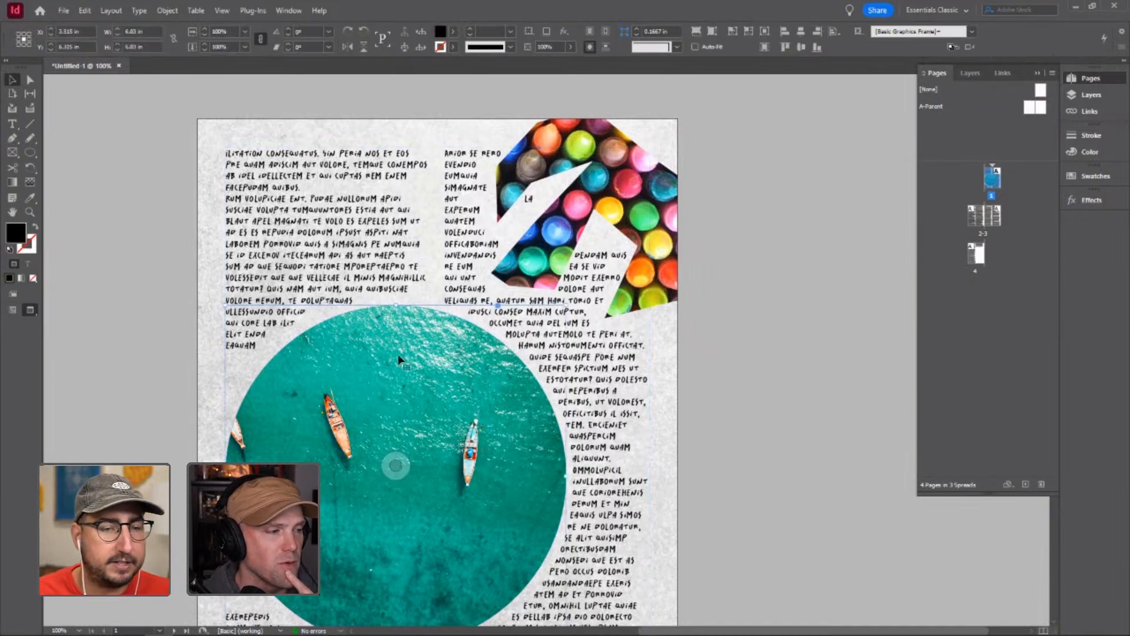
{"action": "left_click", "coordinate": [289, 10]}
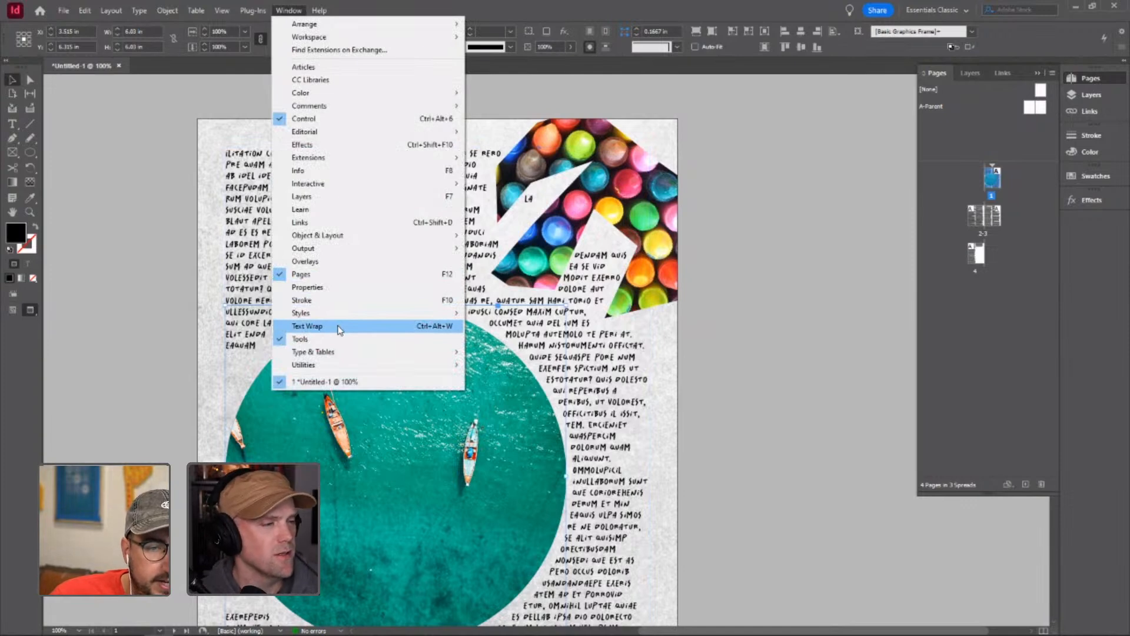
{"action": "left_click", "coordinate": [340, 329]}
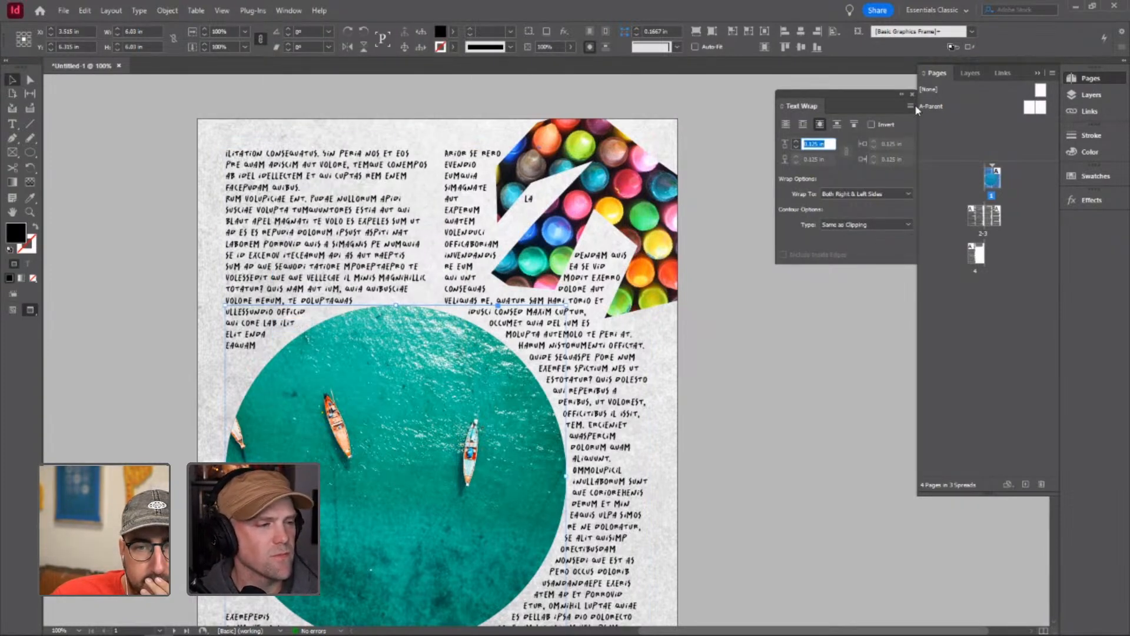
{"action": "left_click", "coordinate": [876, 224]}
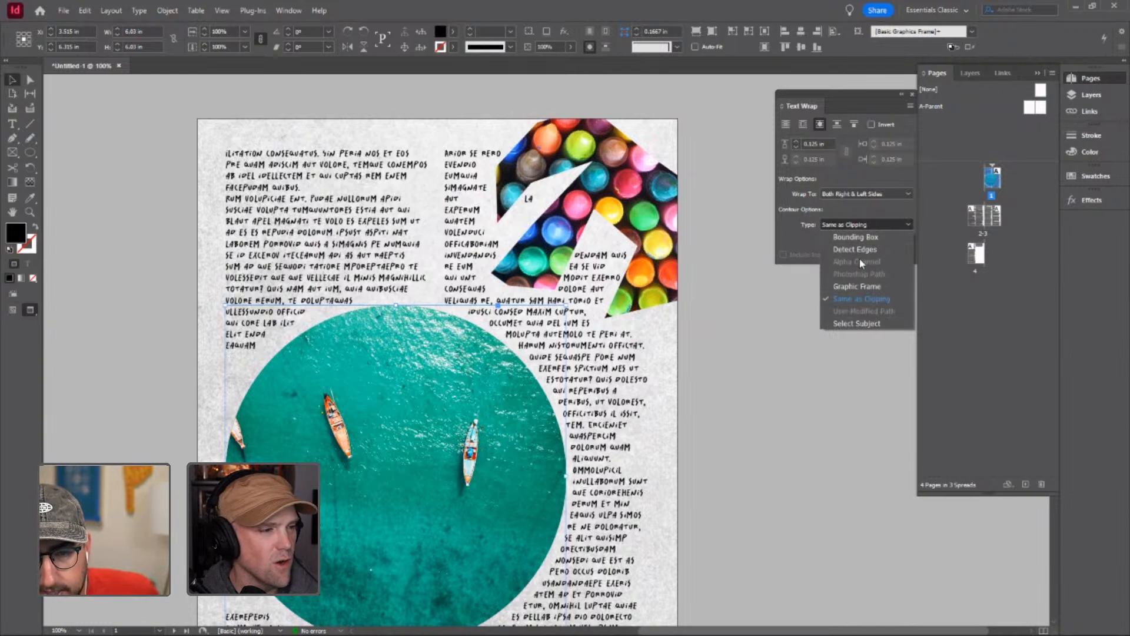
{"action": "left_click", "coordinate": [869, 331]}
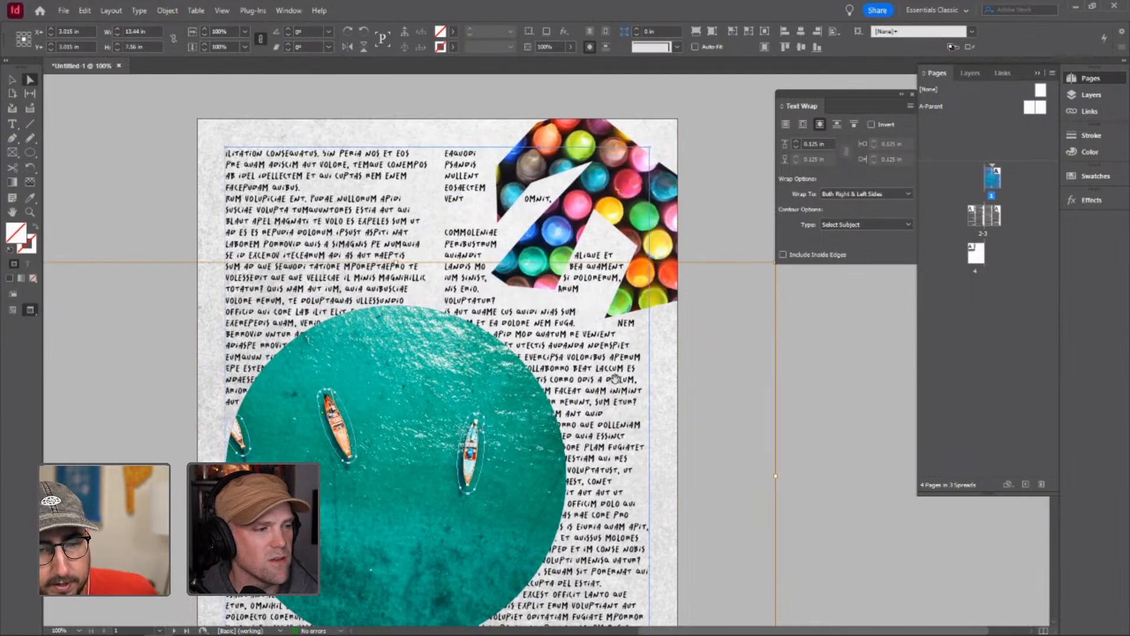
- Examine how the body text flows around the individual boats in the circular image and across the rest of the page
{"action": "left_click", "coordinate": [663, 350]}
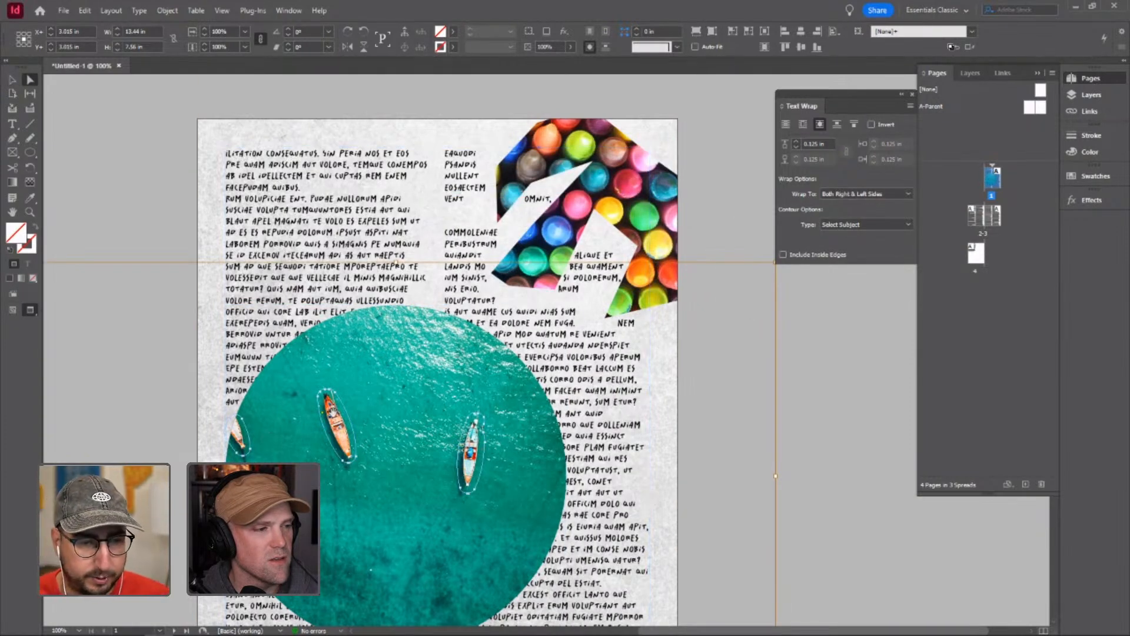
{"action": "left_click", "coordinate": [11, 79]}
{"action": "left_click", "coordinate": [384, 387]}
{"action": "left_click", "coordinate": [395, 465]}
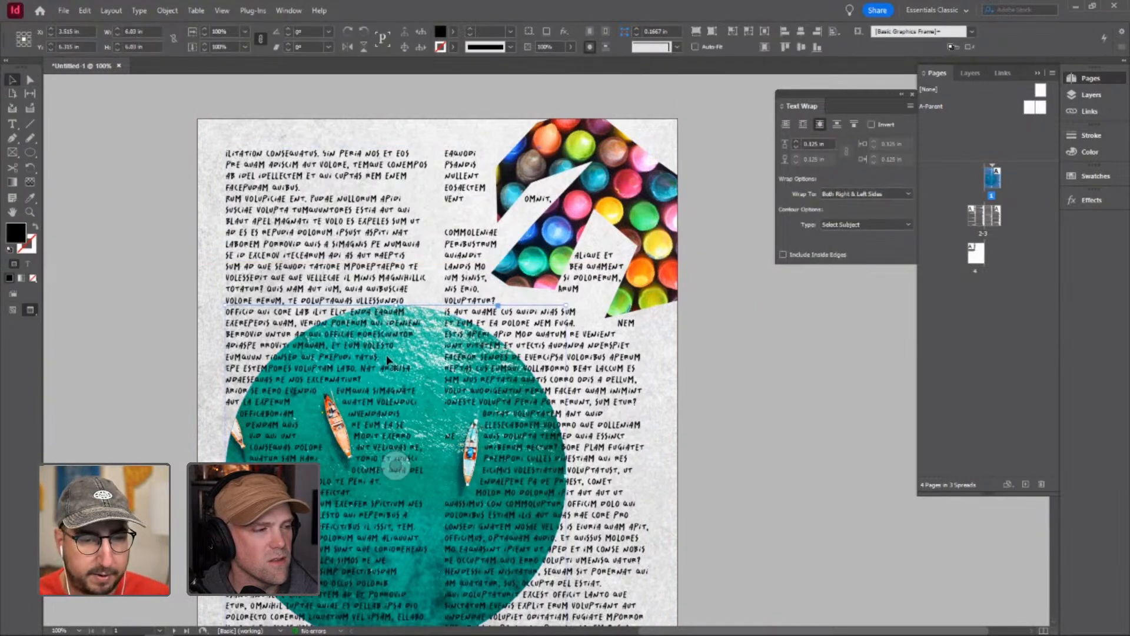
{"action": "left_click", "coordinate": [769, 416]}
{"action": "left_click_drag", "start_coordinate": [711, 472], "coordinate": [726, 381]}
{"action": "key", "text": "z"}
{"action": "left_click", "coordinate": [555, 360]}
{"action": "key", "text": "v"}
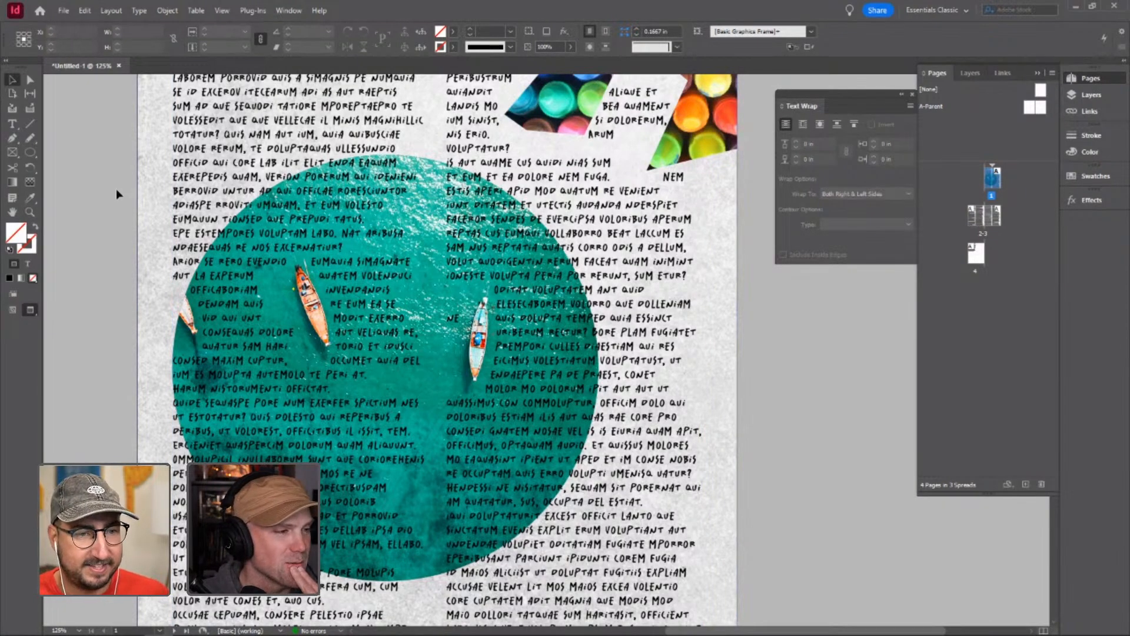
{"action": "left_click_drag", "start_coordinate": [358, 241], "coordinate": [508, 483]}
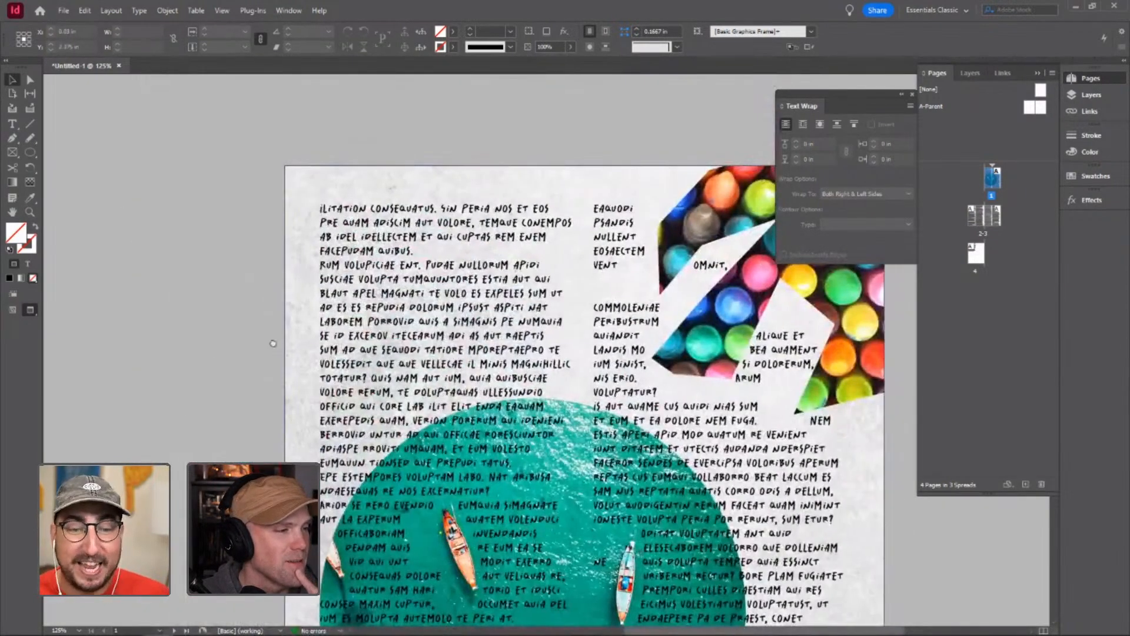
{"action": "left_click_drag", "start_coordinate": [275, 344], "coordinate": [194, 284]}
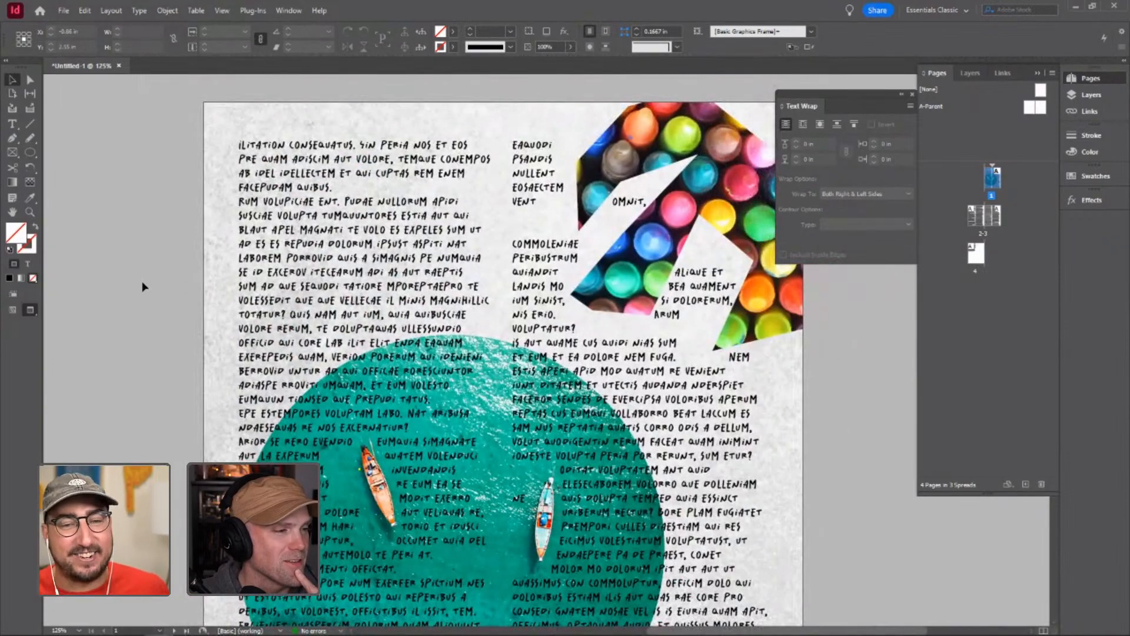
{"action": "left_click_drag", "start_coordinate": [324, 335], "coordinate": [309, 267]}
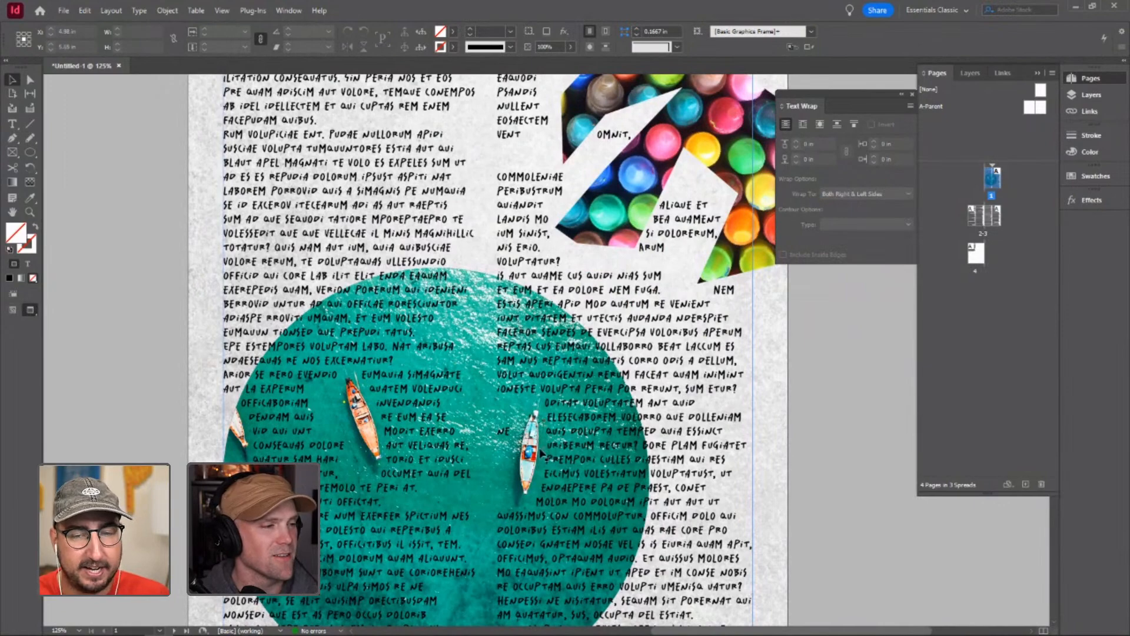
- Select the circular boat image beneath the text frame and set its text wrap offset to 0.1875 in
{"action": "left_click", "coordinate": [476, 441]}
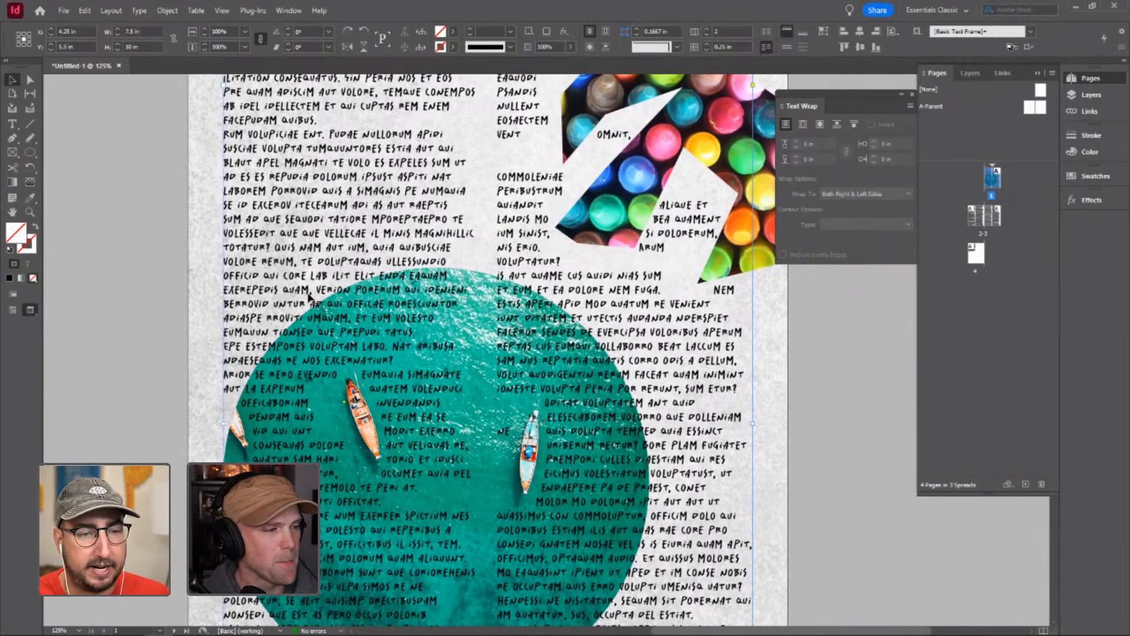
{"action": "left_click_drag", "start_coordinate": [148, 415], "coordinate": [236, 448]}
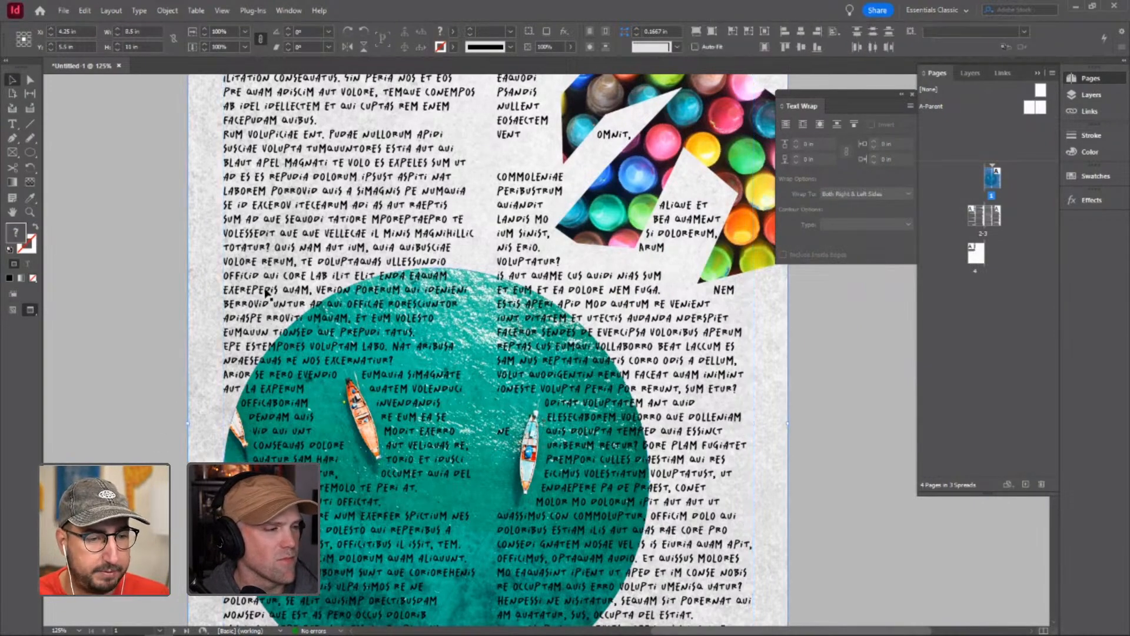
{"action": "left_click", "coordinate": [436, 336], "text": "ctrl"}
{"action": "left_click", "coordinate": [823, 142]}
{"action": "key", "text": "Up"}
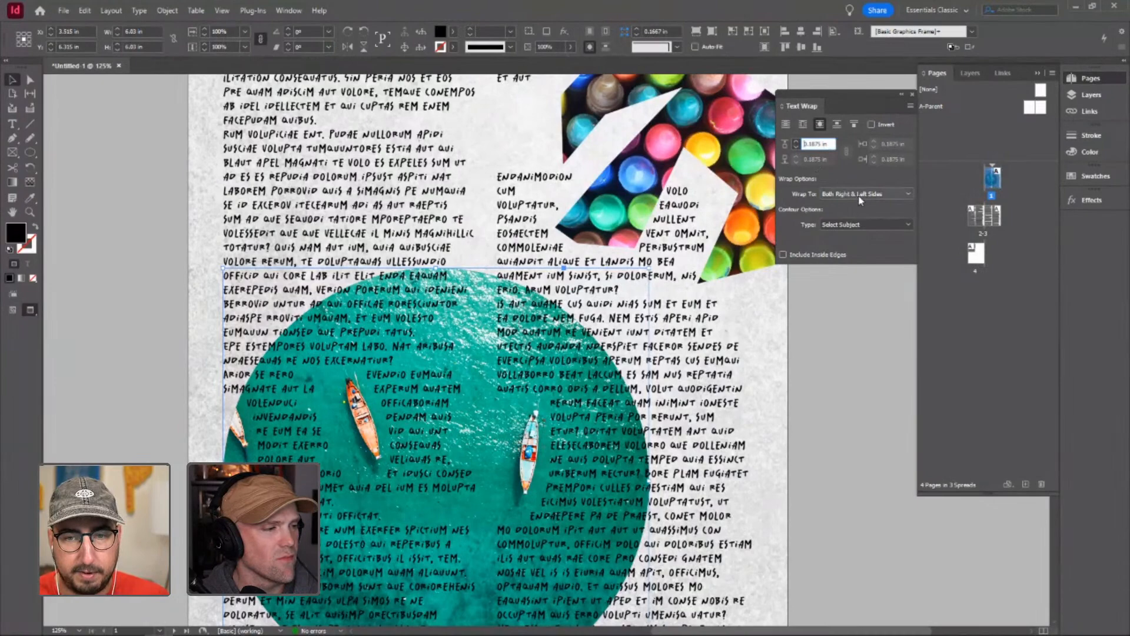
- Try inverting the text wrap around the boats, turn the inversion back off, and check the available contour types
{"action": "left_click", "coordinate": [874, 126]}
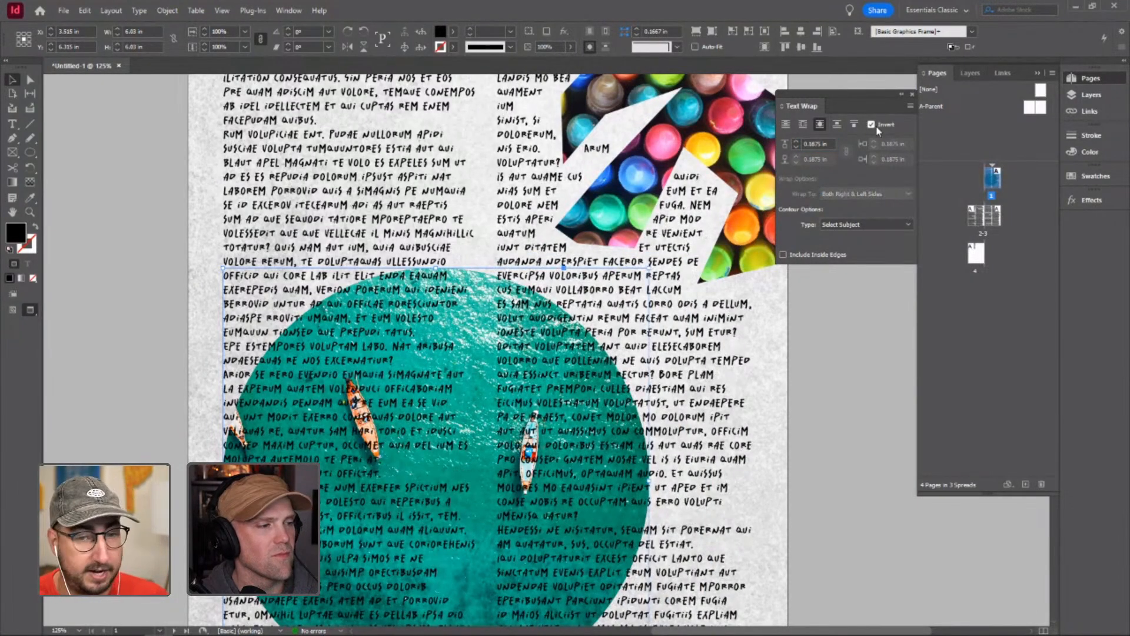
{"action": "left_click", "coordinate": [872, 125]}
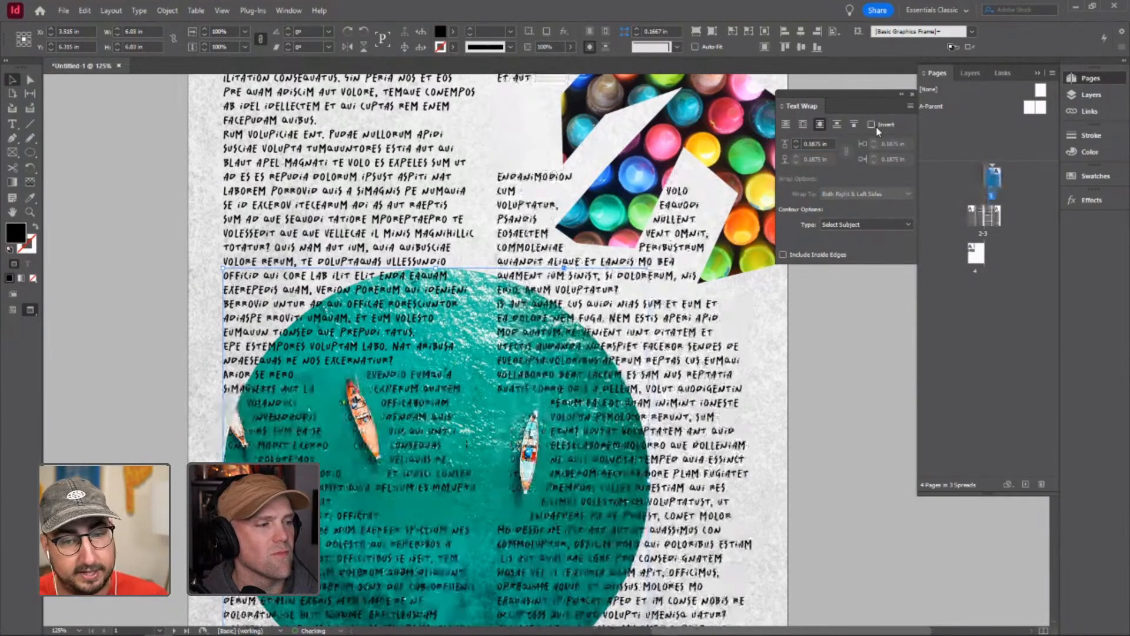
{"action": "left_click", "coordinate": [849, 223]}
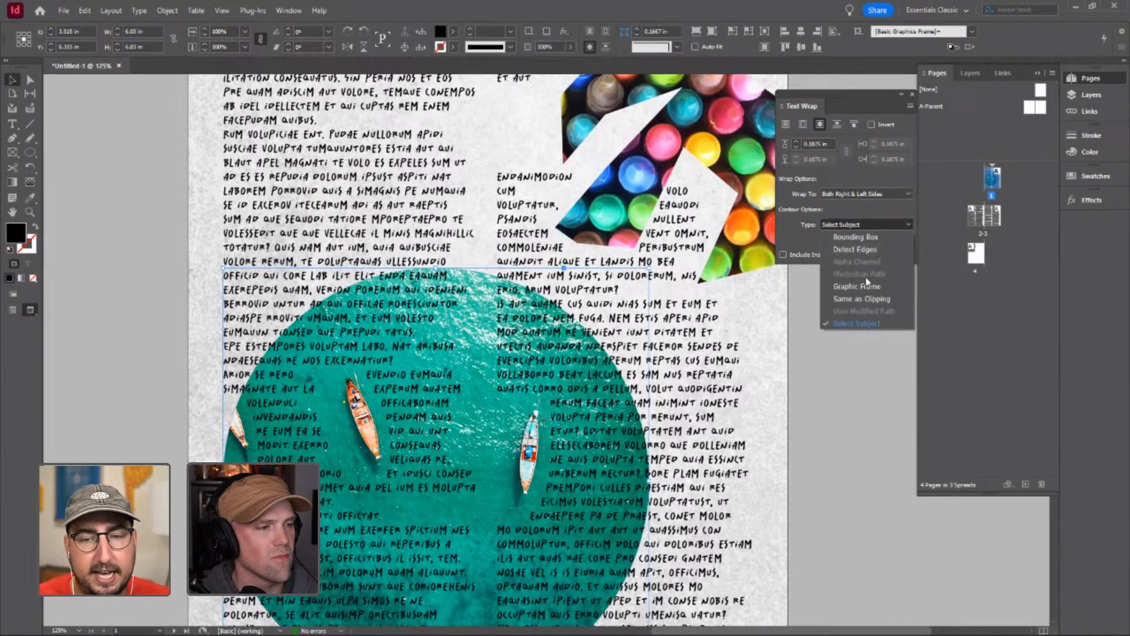
{"action": "left_click", "coordinate": [867, 224]}
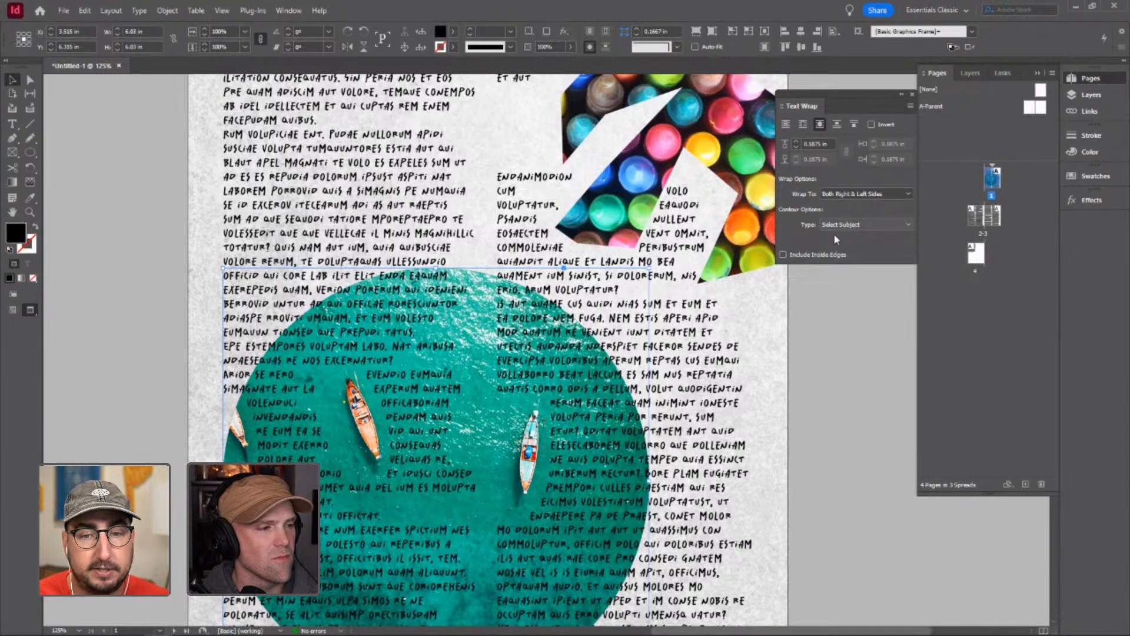
- Bring the whole page into view and reselect the circular boat image beneath the text frame
{"action": "left_click", "coordinate": [158, 312]}
{"action": "key", "text": "z"}
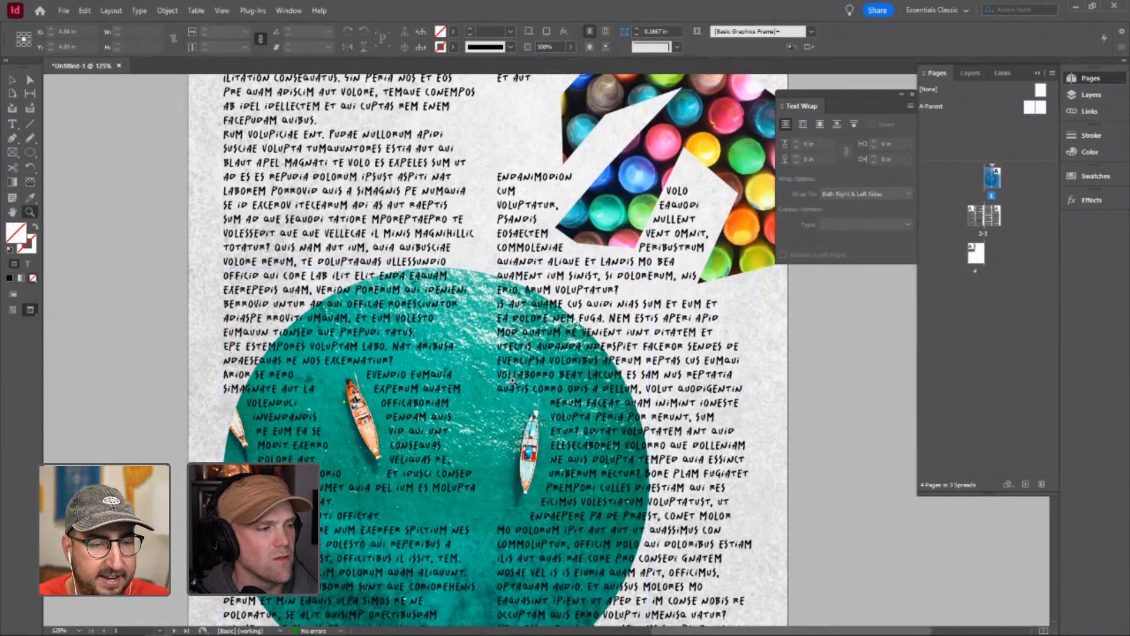
{"action": "left_click", "coordinate": [504, 380], "text": "alt"}
{"action": "left_click", "coordinate": [488, 366], "text": "alt"}
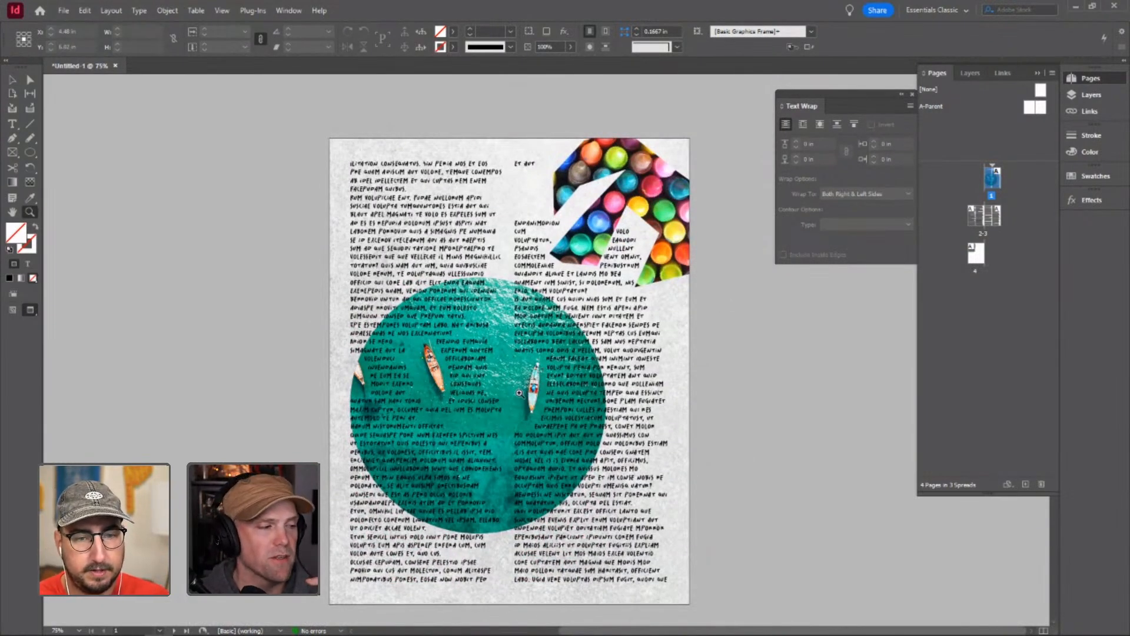
{"action": "key", "text": "v"}
{"action": "left_click", "coordinate": [389, 297]}
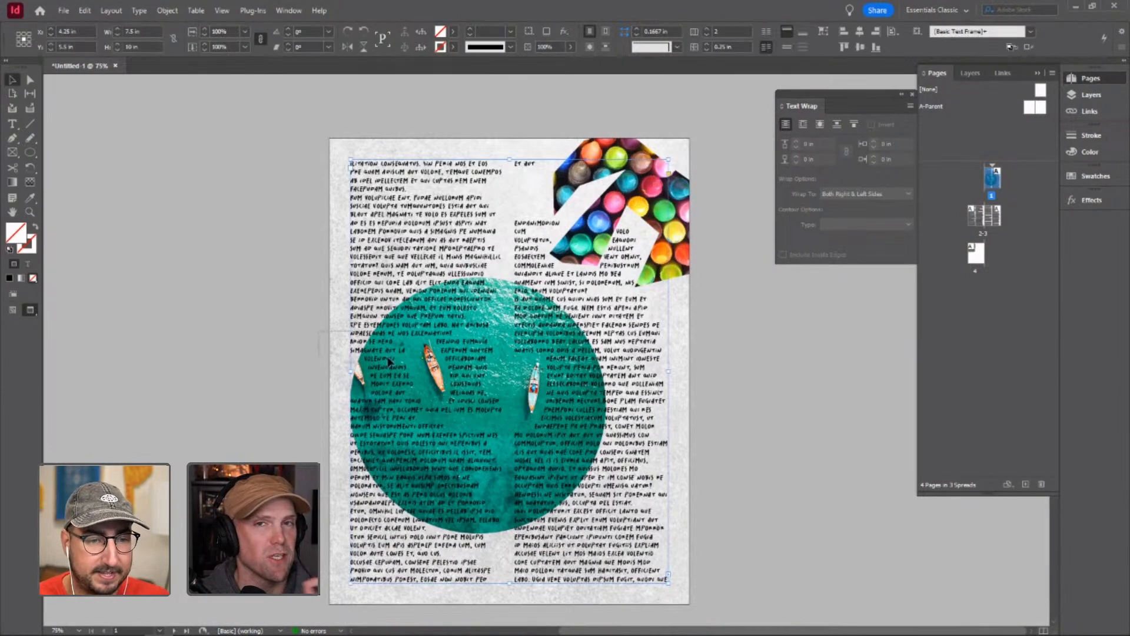
{"action": "key", "text": "ctrl+a"}
{"action": "left_click", "coordinate": [378, 205], "text": "shift"}
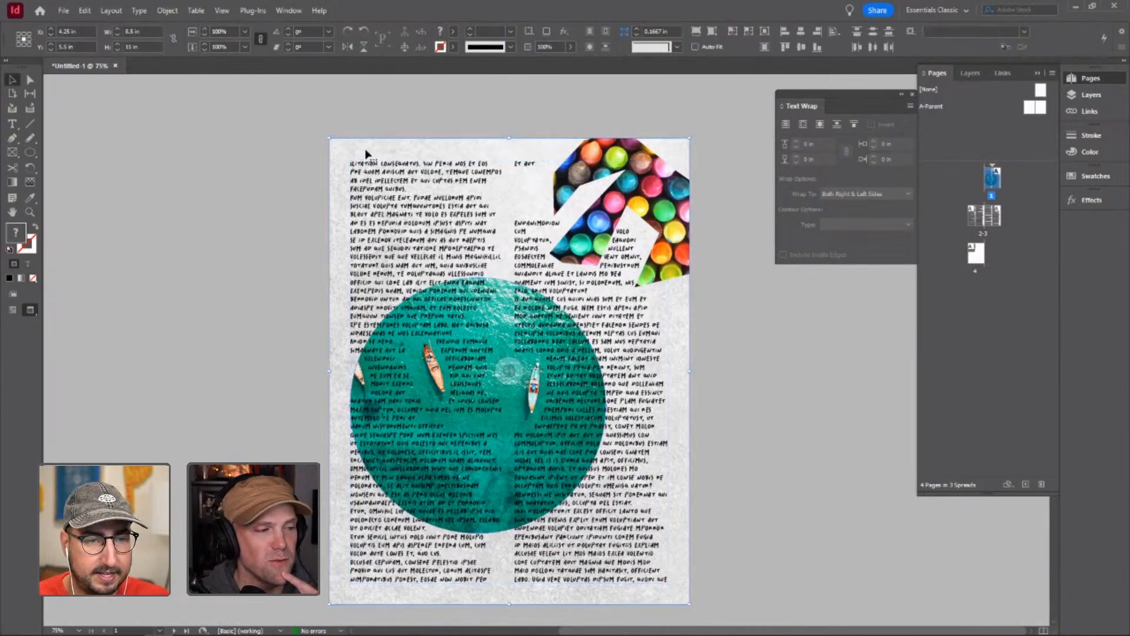
{"action": "left_click", "coordinate": [366, 148], "text": "shift"}
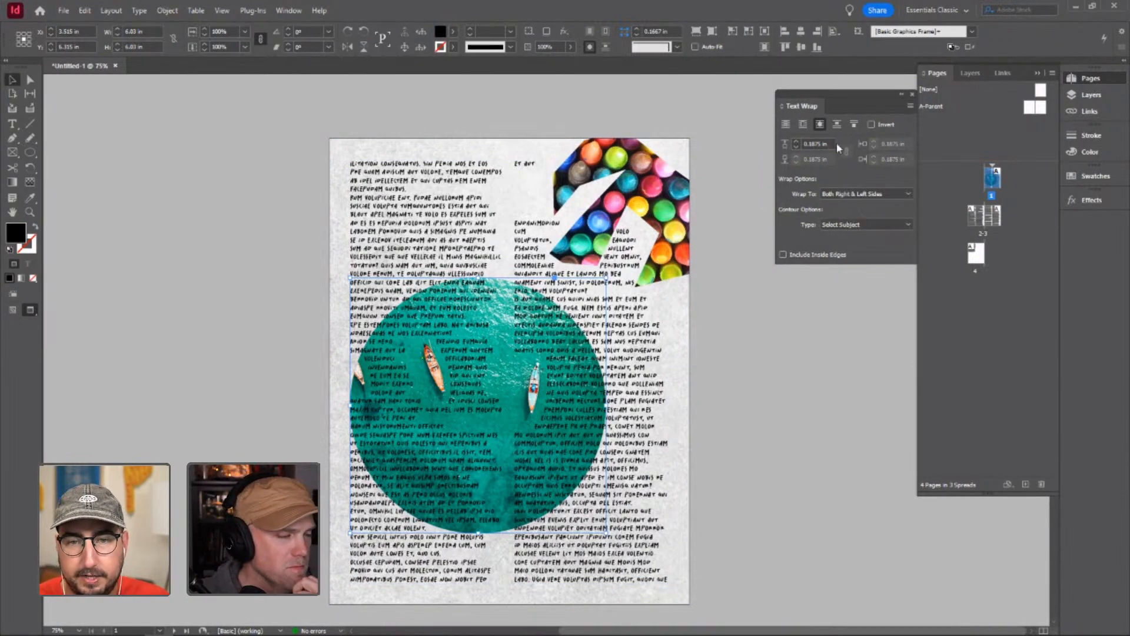
- Reapply the Select Subject contour to the circular boat image and include its inside edges in the wrap
{"action": "key", "text": "a"}
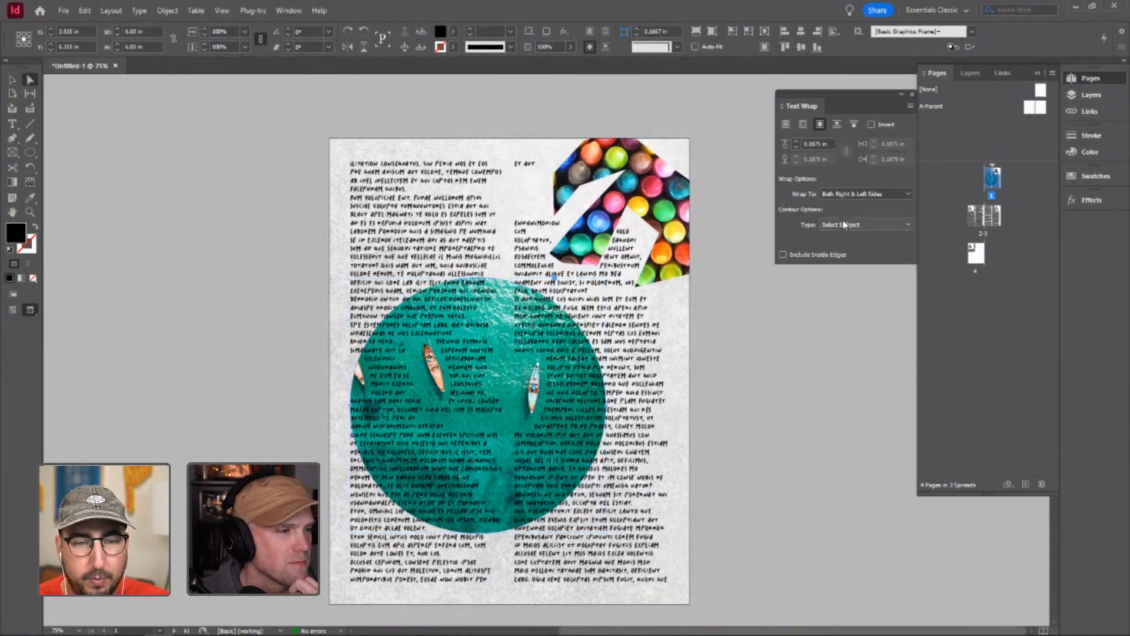
{"action": "left_click", "coordinate": [650, 277]}
{"action": "key", "text": "v"}
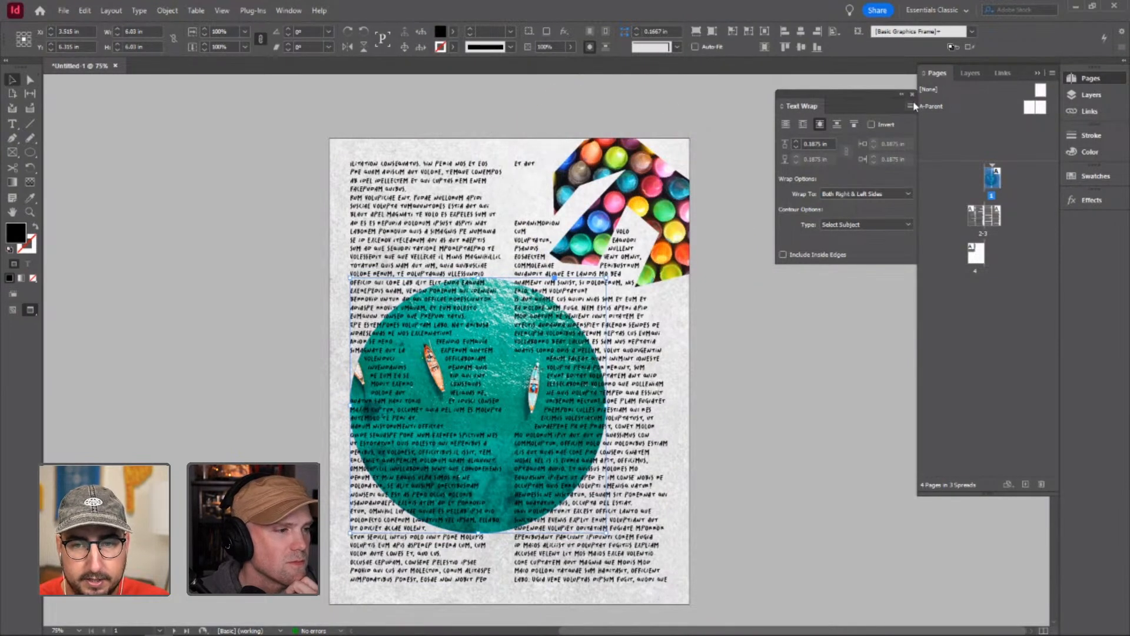
{"action": "left_click", "coordinate": [912, 104]}
{"action": "left_click", "coordinate": [909, 105]}
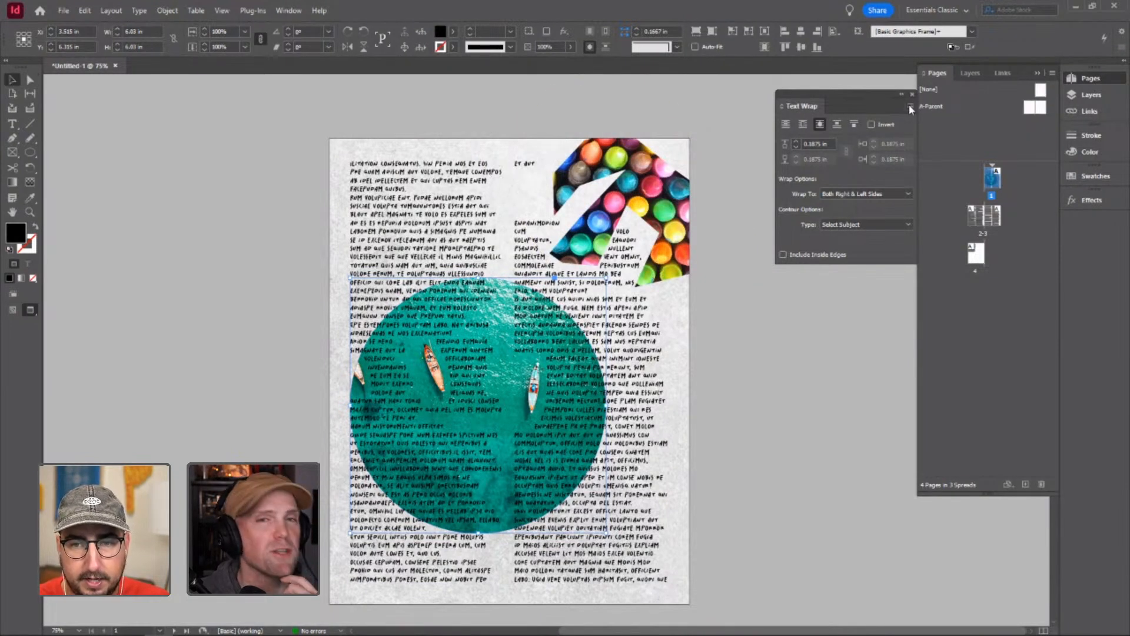
{"action": "left_click", "coordinate": [849, 224]}
{"action": "left_click", "coordinate": [838, 322]}
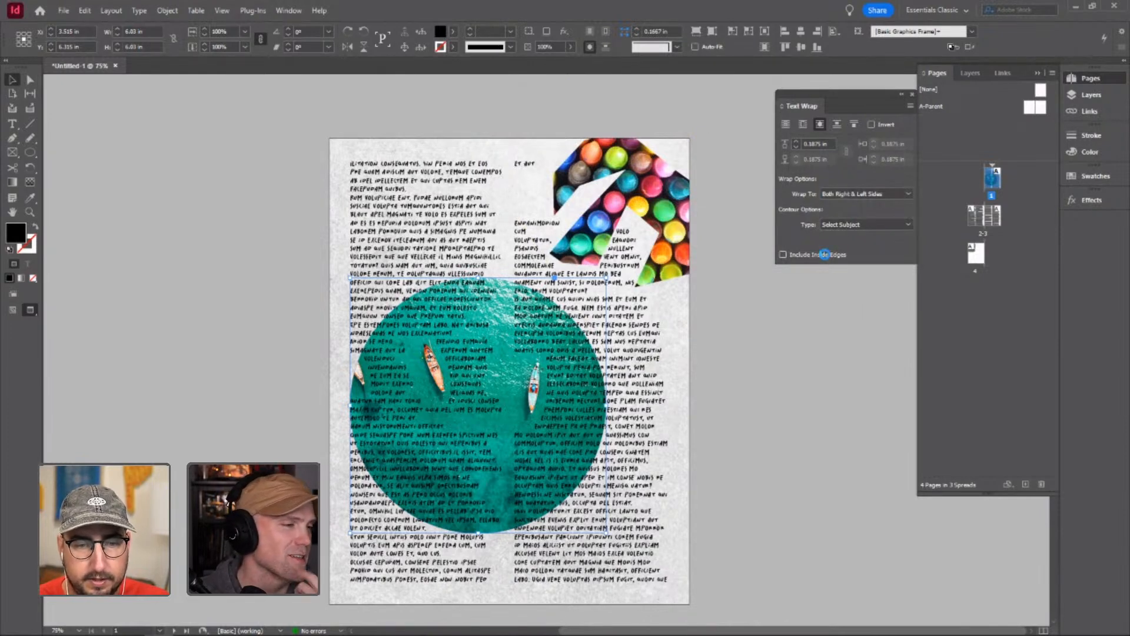
{"action": "left_click", "coordinate": [783, 254]}
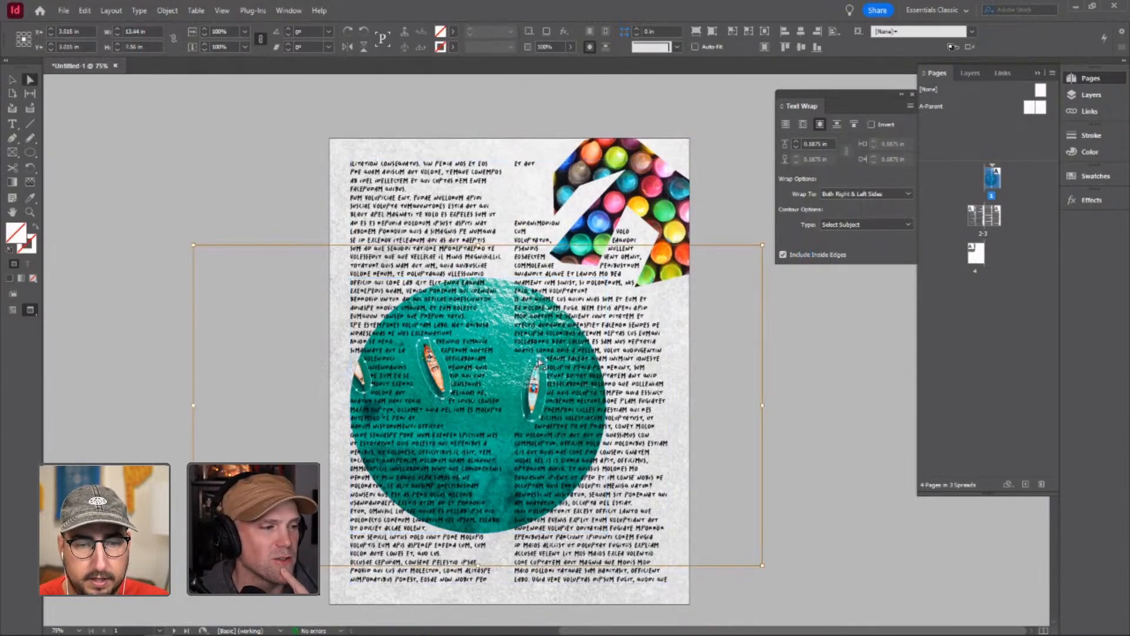
- Reshape the wrap contour around the white boat by pulling part of its outline away from the hull, and inspect the text flow
{"action": "left_click_drag", "start_coordinate": [523, 362], "coordinate": [575, 354]}
{"action": "left_click", "coordinate": [771, 344]}
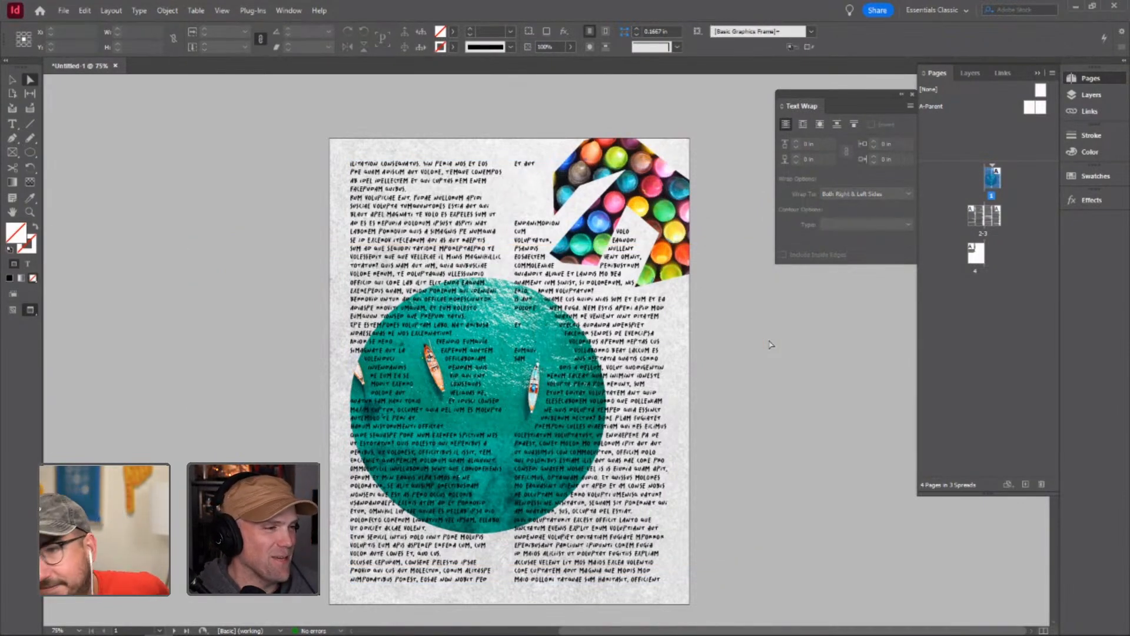
{"action": "key", "text": "z"}
{"action": "left_click", "coordinate": [389, 426]}
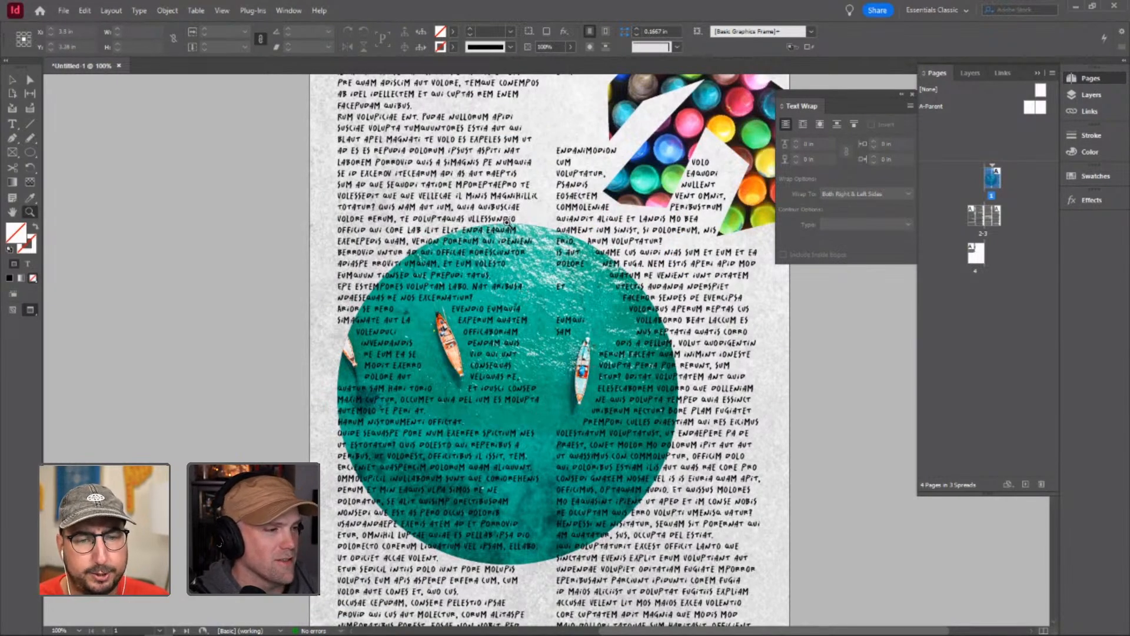
- Place the photo of the hanging bat from the Downloads folder over the lower part of the first page
{"action": "left_click", "coordinate": [12, 79]}
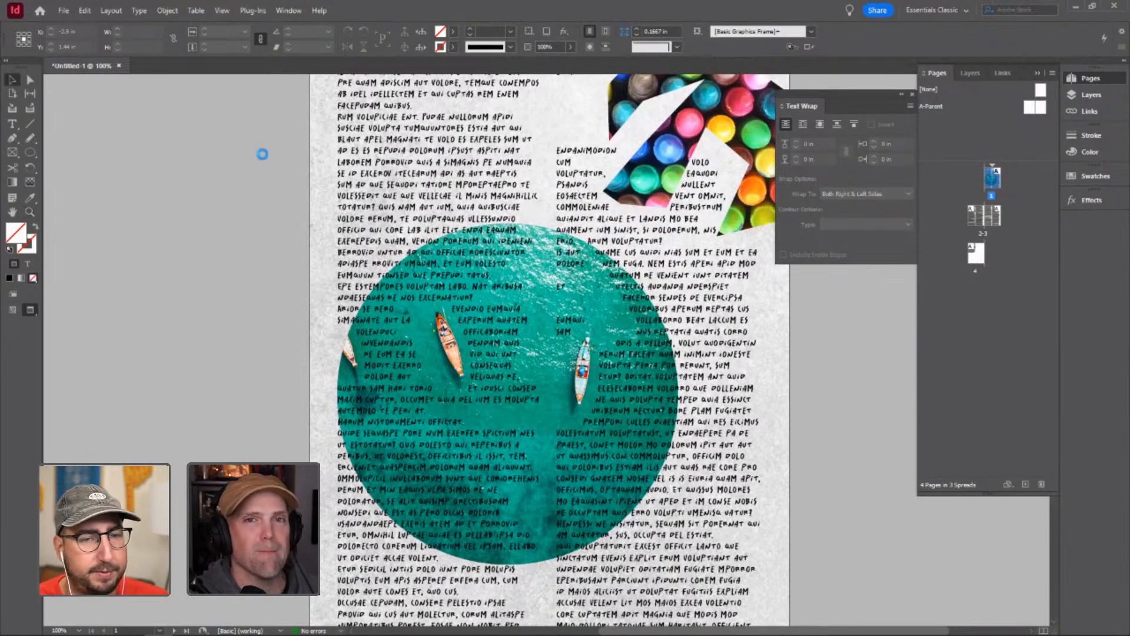
{"action": "key", "text": "ctrl+d"}
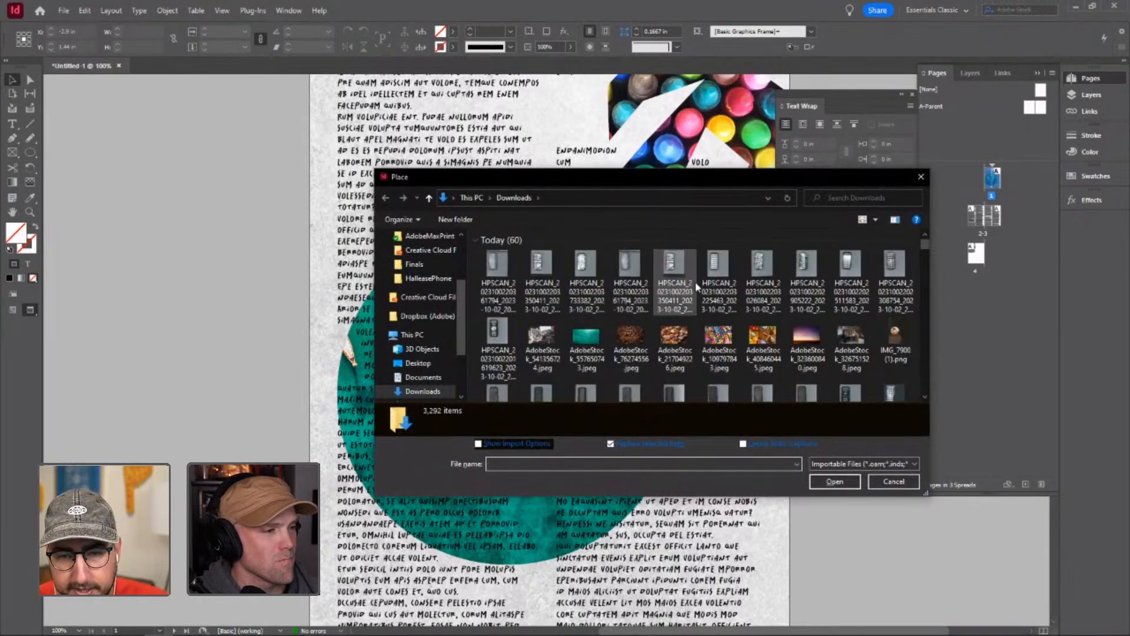
{"action": "scroll", "coordinate": [767, 297], "scroll_direction": "down", "scroll_amount": 1}
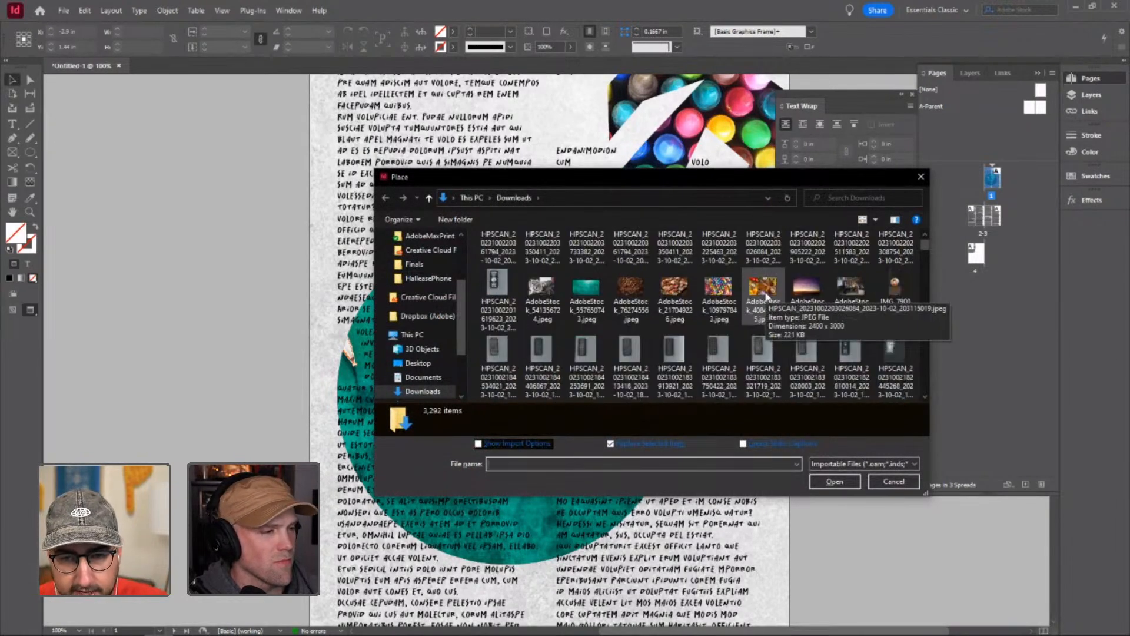
{"action": "scroll", "coordinate": [739, 303], "scroll_direction": "down", "scroll_amount": 1}
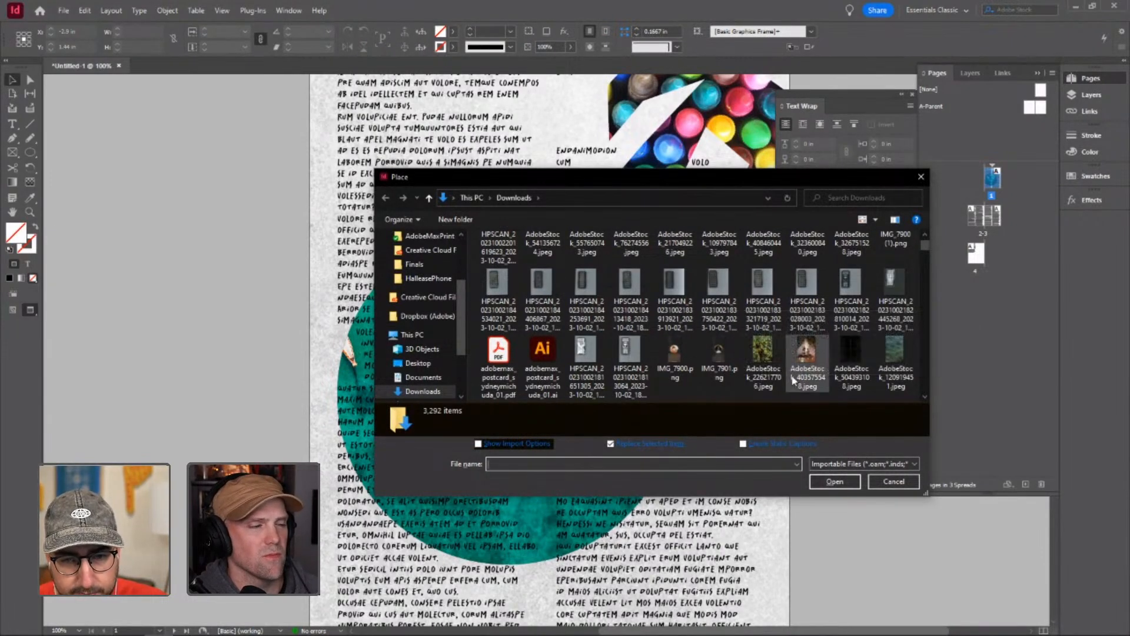
{"action": "mouse_move", "coordinate": [797, 379]}
{"action": "left_click", "coordinate": [764, 360]}
{"action": "left_click", "coordinate": [827, 480]}
{"action": "left_click", "coordinate": [255, 193]}
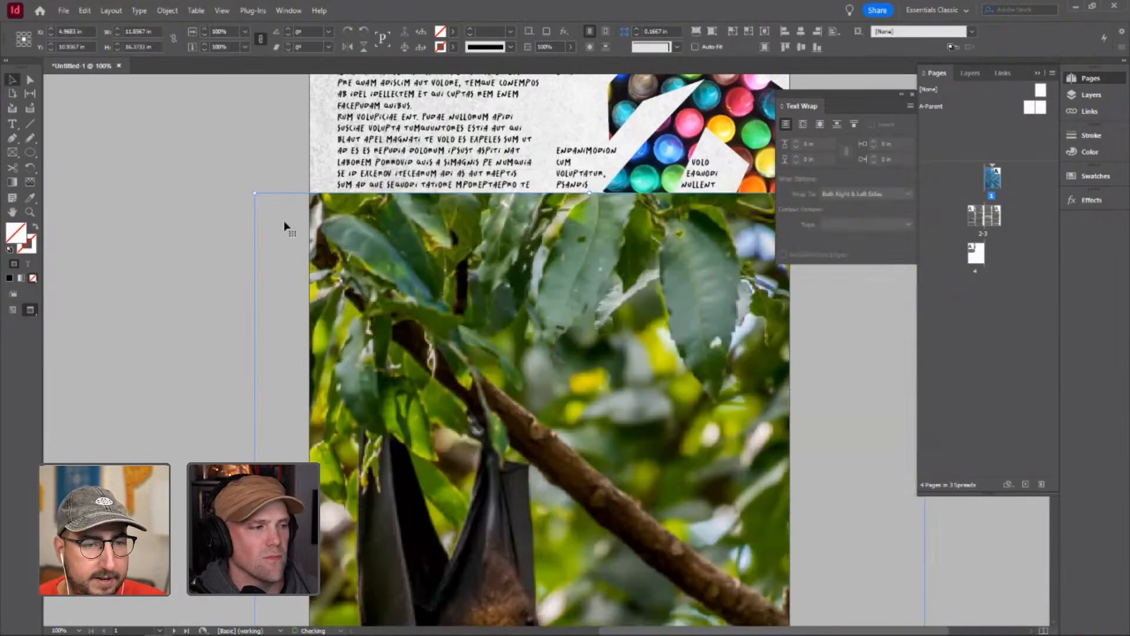
- Scale the bat image down to about 7.35 by 10.15 in and move it up so the bat shows
{"action": "left_click_drag", "start_coordinate": [255, 193], "coordinate": [381, 369]}
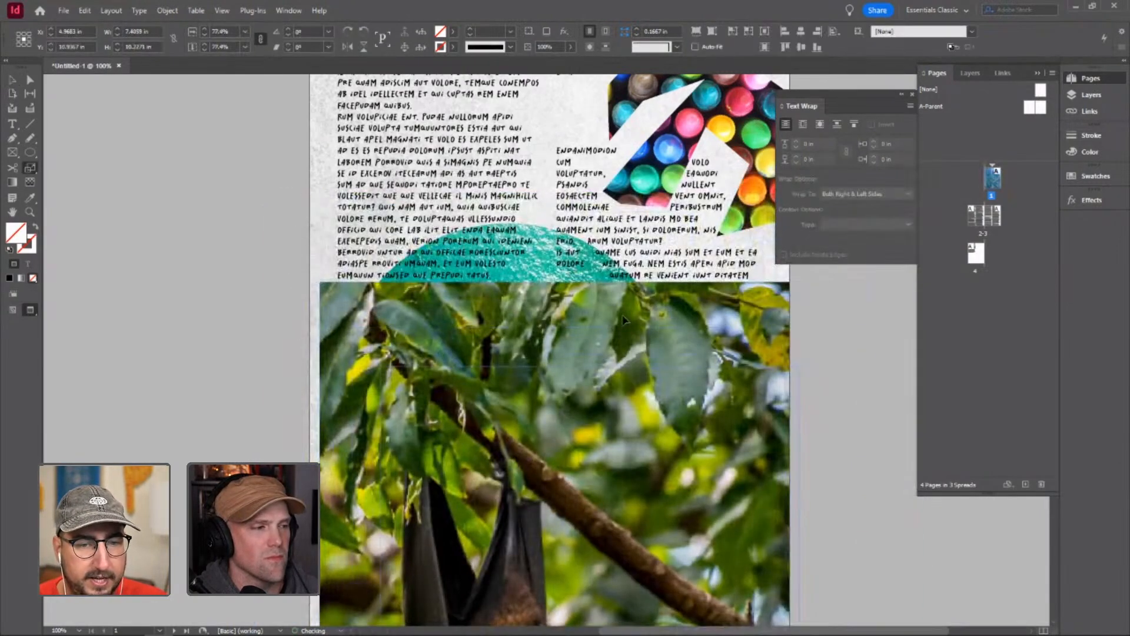
{"action": "key", "text": "v"}
{"action": "left_click_drag", "start_coordinate": [641, 398], "coordinate": [534, 276]}
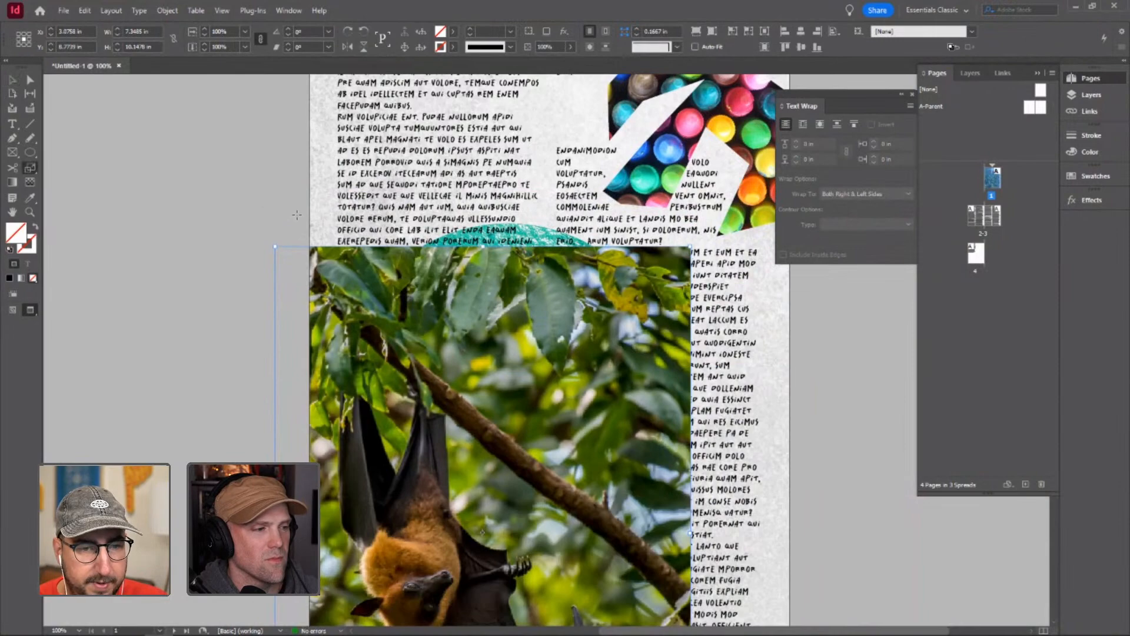
- Delete the circular boat image behind the bat photo
{"action": "left_click", "coordinate": [497, 236]}
{"action": "left_click", "coordinate": [210, 144]}
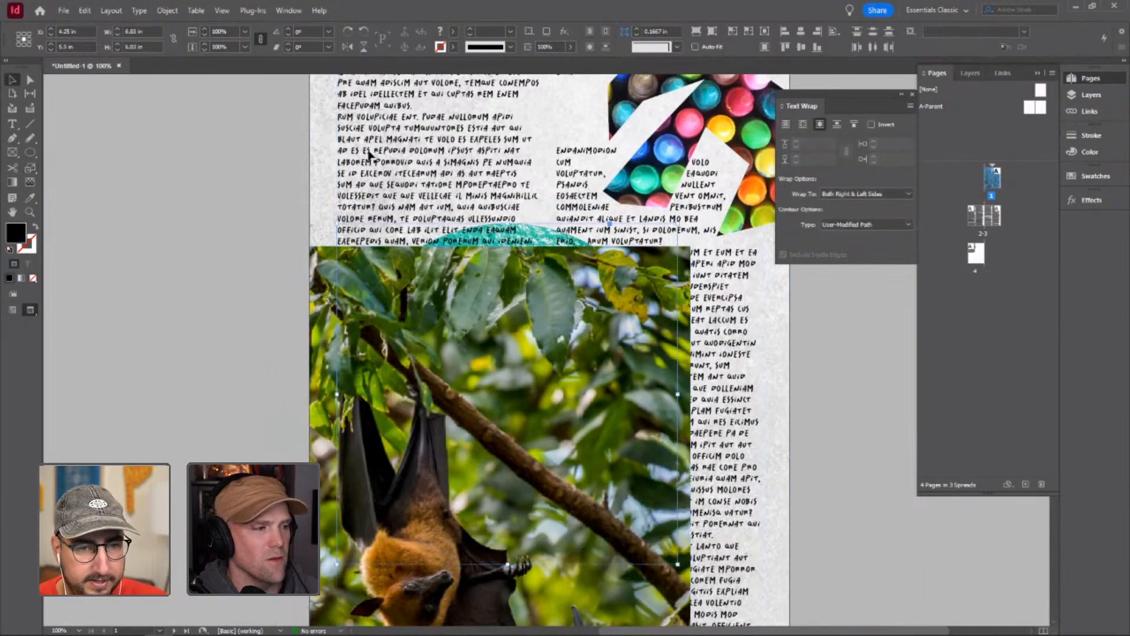
{"action": "left_click", "coordinate": [457, 238]}
{"action": "key", "text": "Delete"}
- Shift the bat image toward the page center and scale it to about 5.77 by 7.97 in
{"action": "left_click_drag", "start_coordinate": [500, 279], "coordinate": [547, 216]}
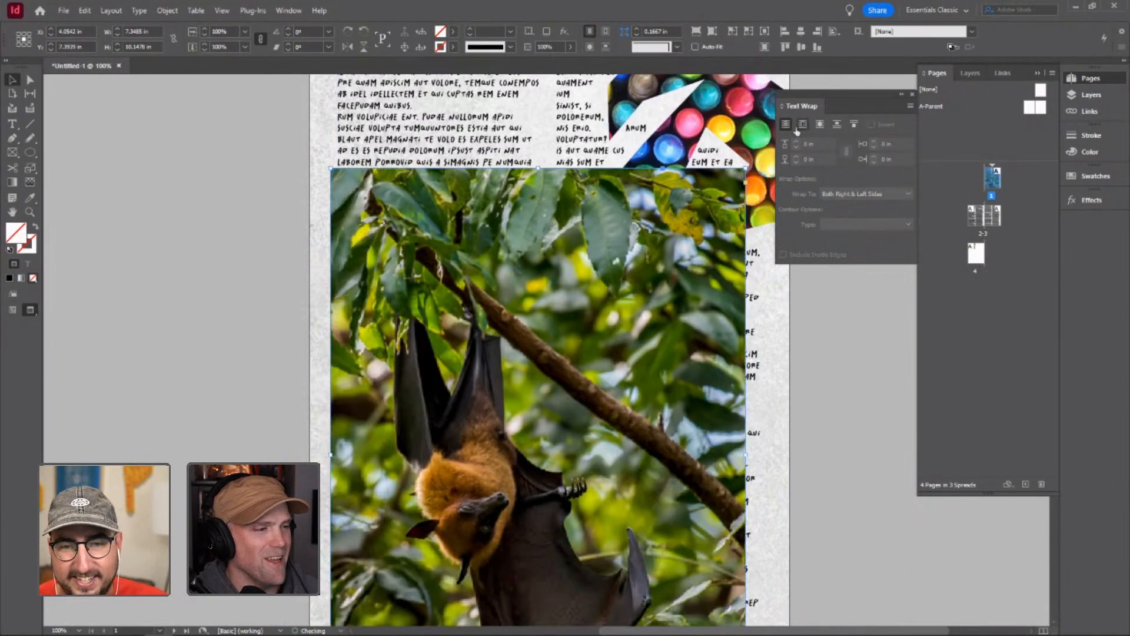
{"action": "key", "text": "s"}
{"action": "left_click_drag", "start_coordinate": [690, 194], "coordinate": [651, 265]}
- Wrap text around the bat image's object shape using the Select Subject contour, and inspect the resulting outline
{"action": "left_click", "coordinate": [819, 123]}
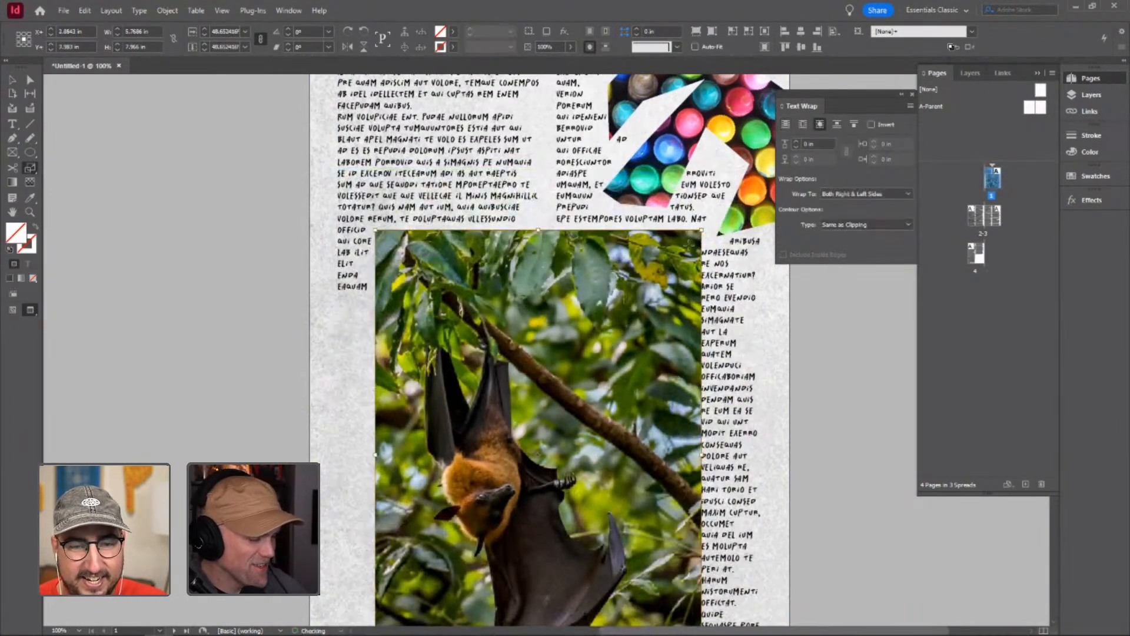
{"action": "left_click", "coordinate": [856, 225]}
{"action": "left_click", "coordinate": [856, 322]}
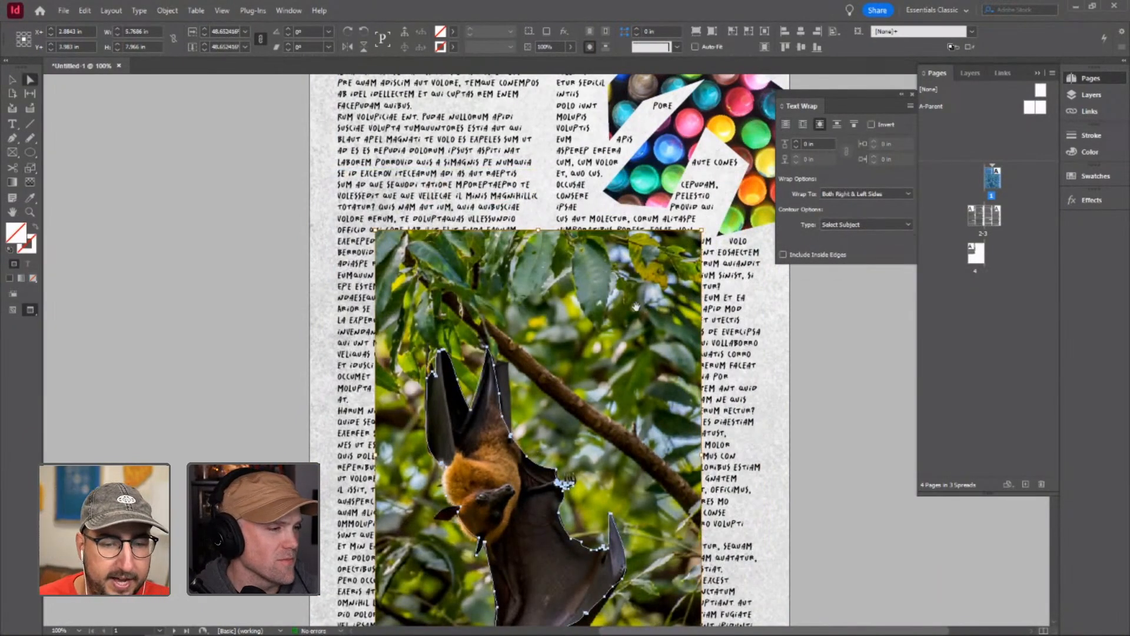
{"action": "scroll", "coordinate": [539, 371], "scroll_direction": "down", "scroll_amount": 3}
{"action": "scroll", "coordinate": [539, 369], "scroll_direction": "up", "scroll_amount": 1}
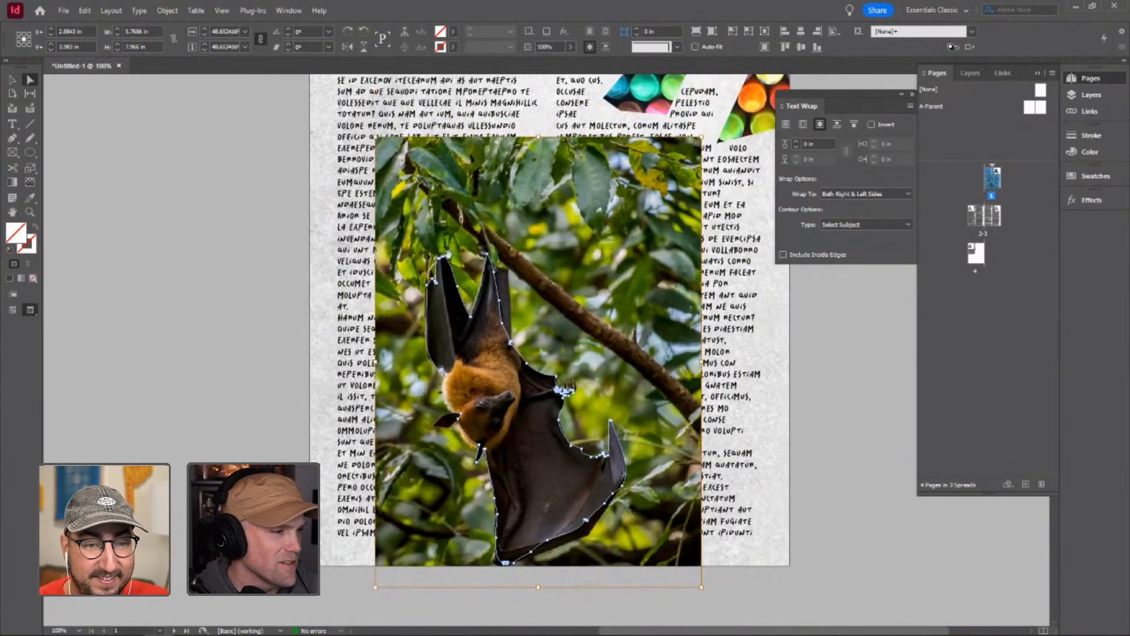
- Bring the two-column text frame to the front, above the bat image
{"action": "key", "text": "v"}
{"action": "left_click", "coordinate": [239, 229]}
{"action": "left_click", "coordinate": [361, 233]}
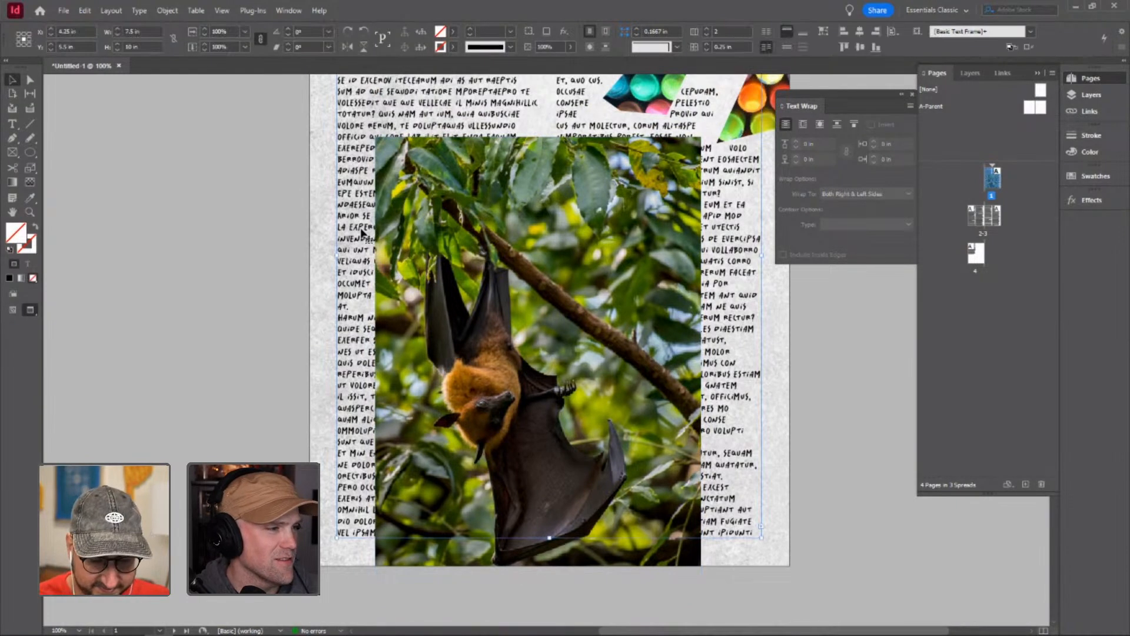
{"action": "key", "text": "ctrl+shift+]"}
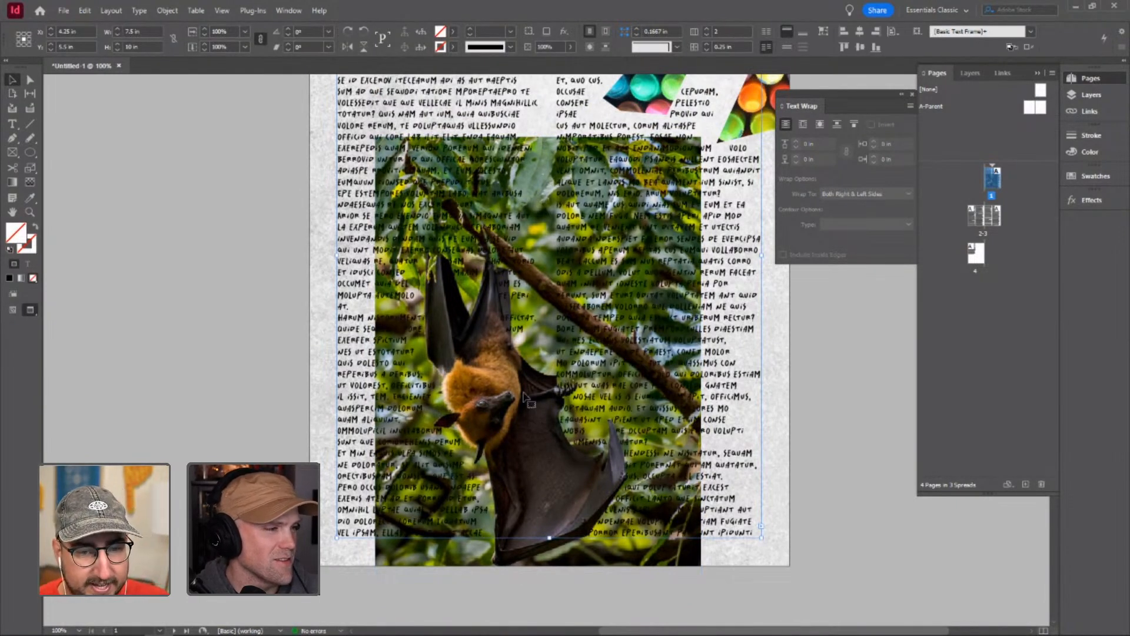
- Move the bat image up and align its edge with the left edge of the first text column
{"action": "left_click_drag", "start_coordinate": [514, 552], "coordinate": [465, 467]}
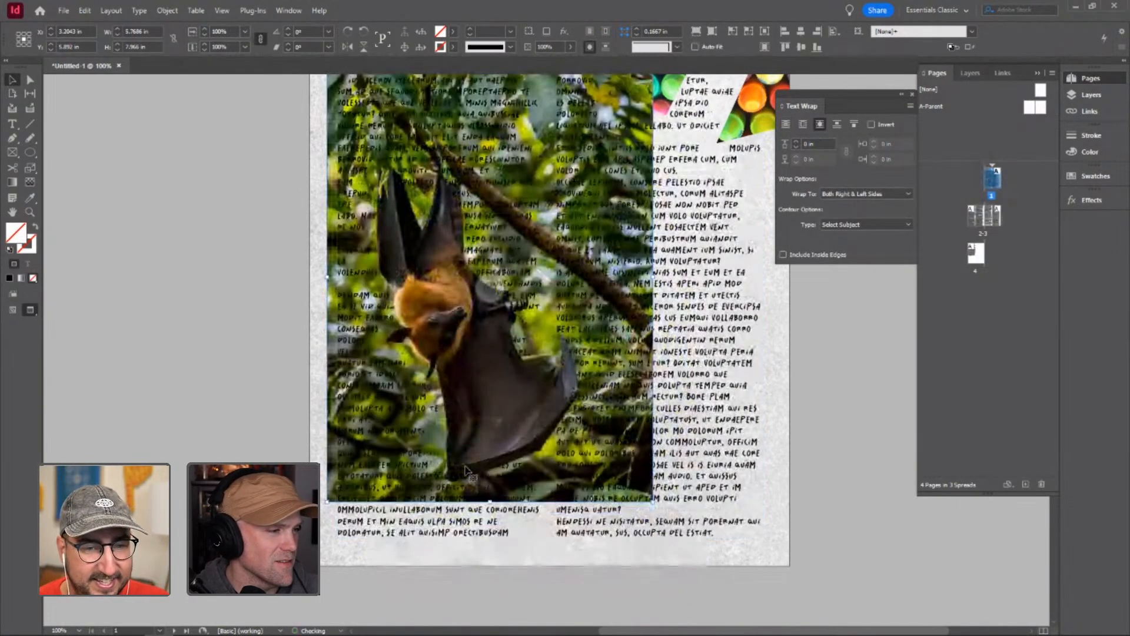
{"action": "key", "text": "shift+Right"}
{"action": "key", "text": "shift+Right"}
{"action": "key", "text": "shift+Down"}
{"action": "key", "text": "shift+Left"}
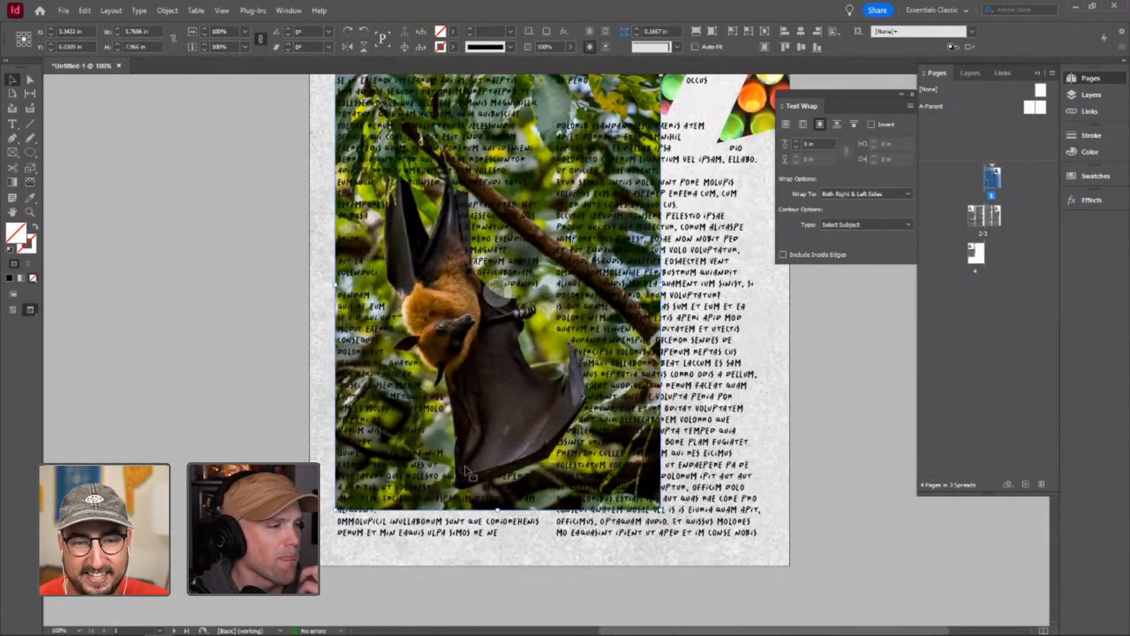
{"action": "left_click", "coordinate": [850, 361]}
{"action": "left_click_drag", "start_coordinate": [675, 343], "coordinate": [582, 406]}
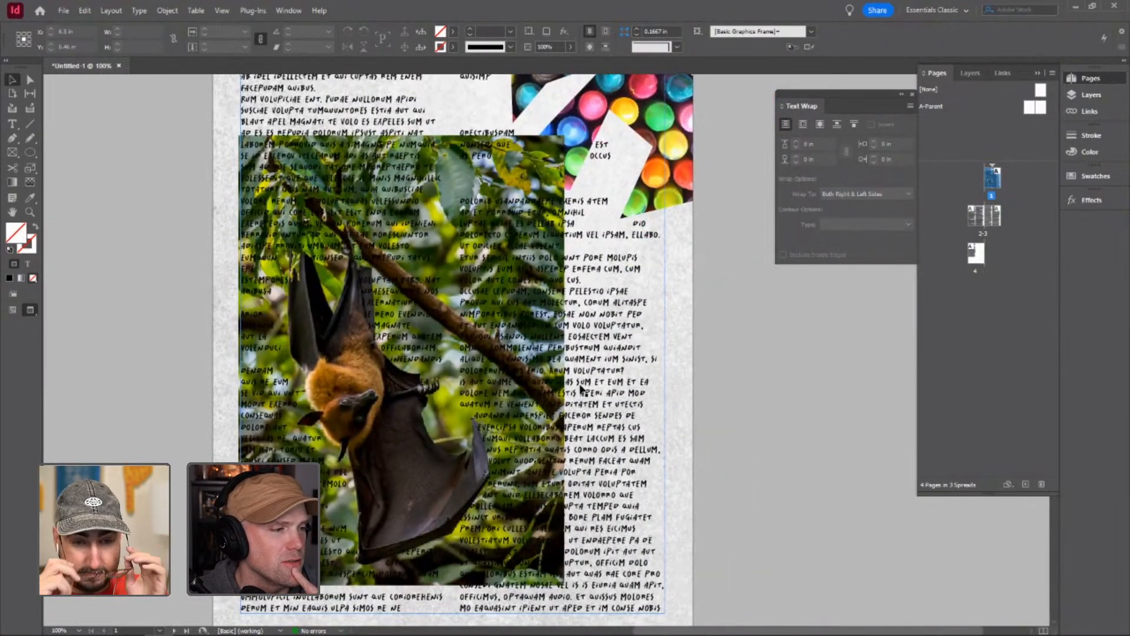
{"action": "double_click", "coordinate": [582, 388]}
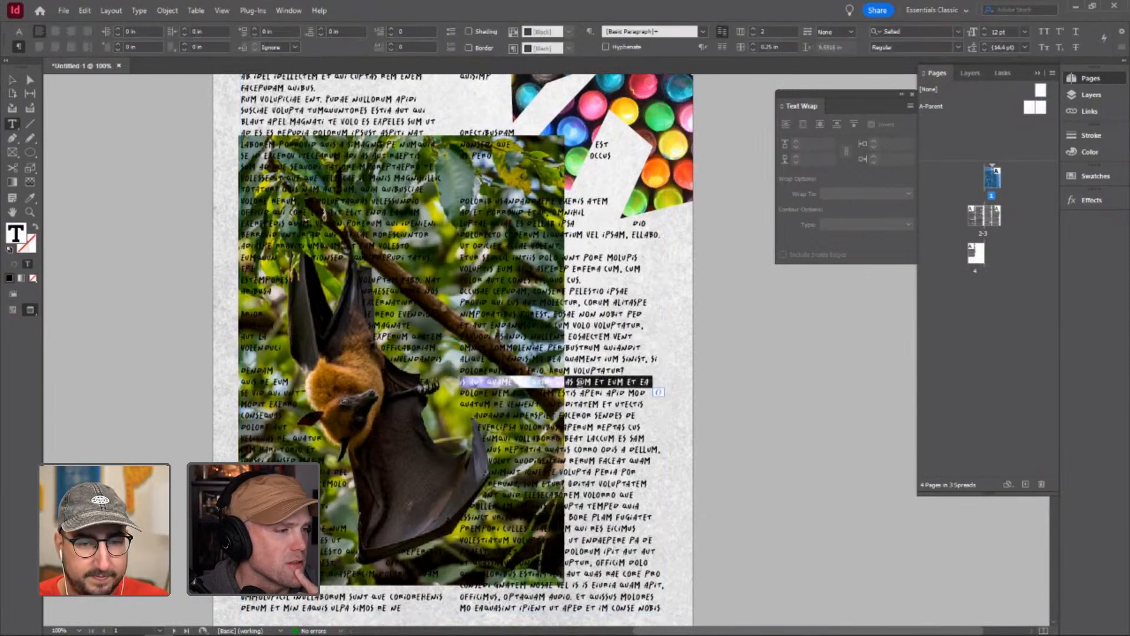
{"action": "key", "text": "ctrl+a"}
{"action": "scroll", "coordinate": [453, 353], "scroll_direction": "up", "scroll_amount": 3}
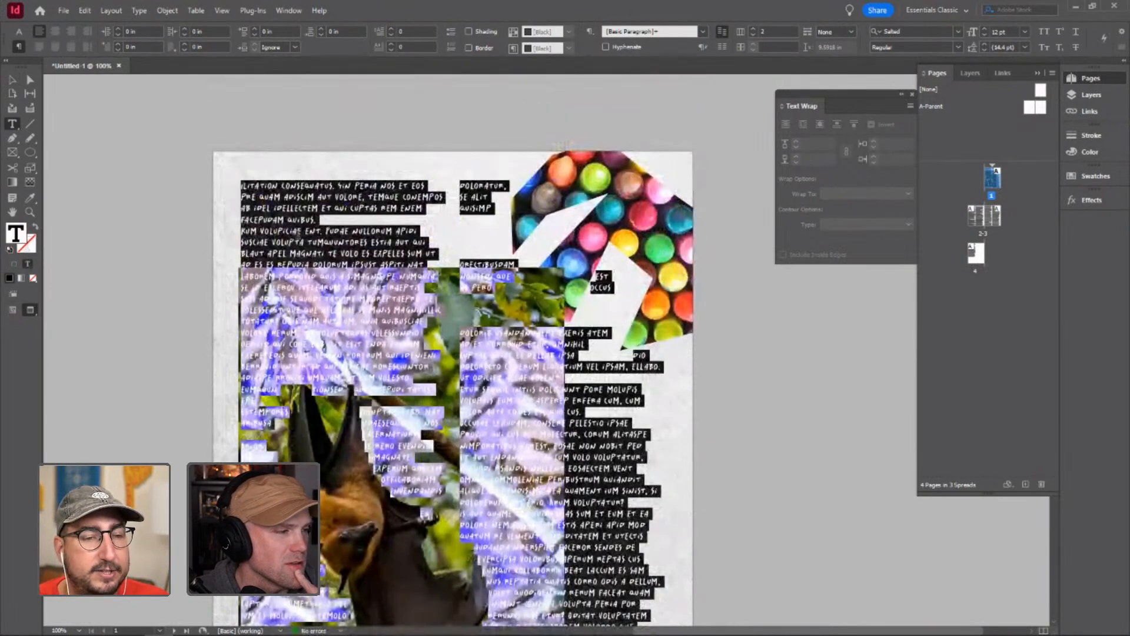
{"action": "left_click", "coordinate": [12, 81]}
{"action": "left_click_drag", "start_coordinate": [353, 295], "coordinate": [403, 215]}
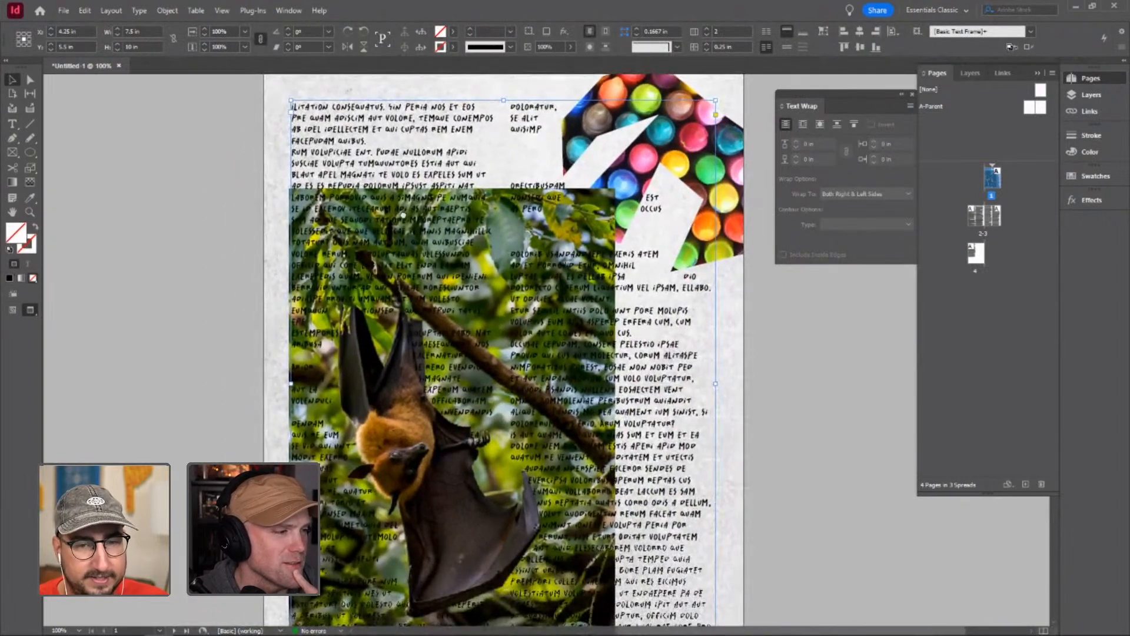
{"action": "double_click", "coordinate": [328, 142]}
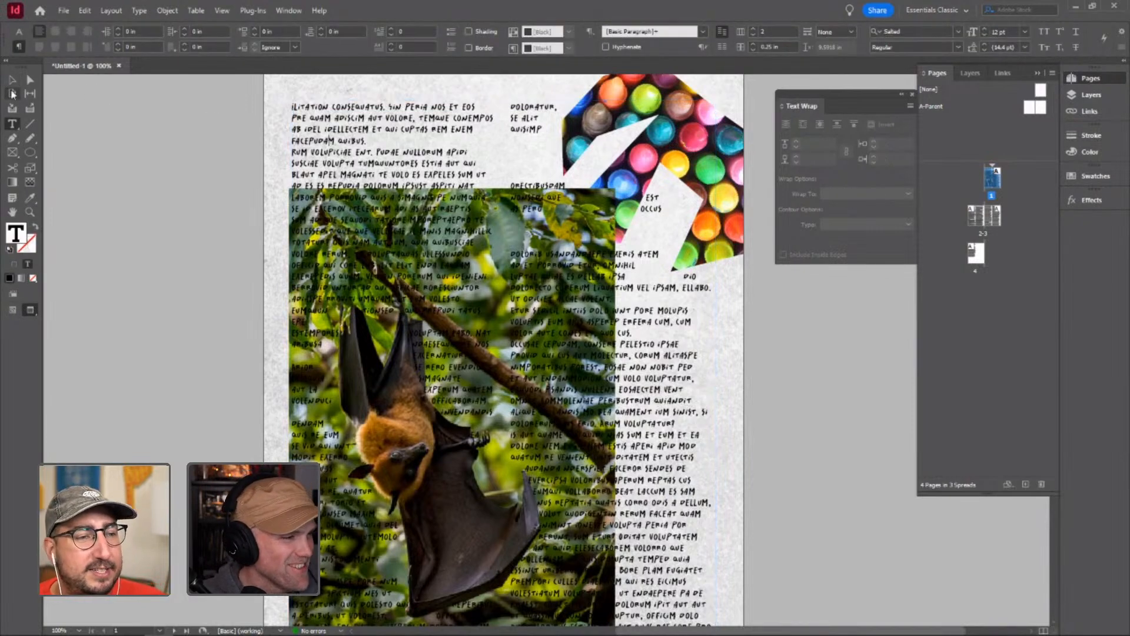
{"action": "left_click", "coordinate": [12, 79]}
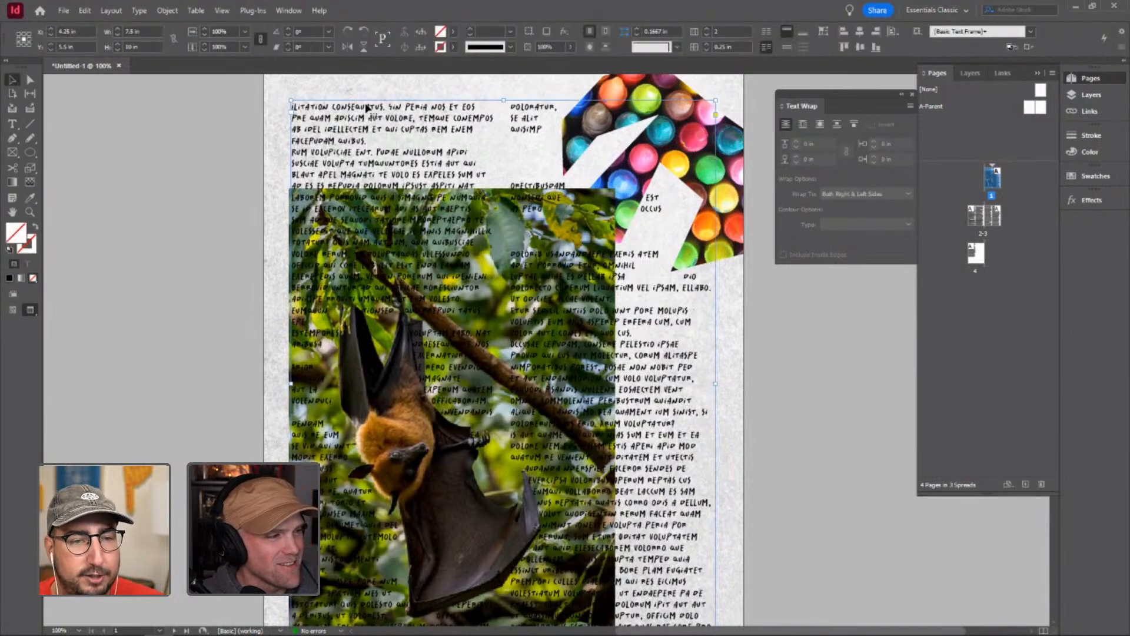
- Try filling the two-column text frame with the [Paper] swatch, and undo the fill
{"action": "left_click", "coordinate": [277, 134]}
{"action": "left_click", "coordinate": [299, 133]}
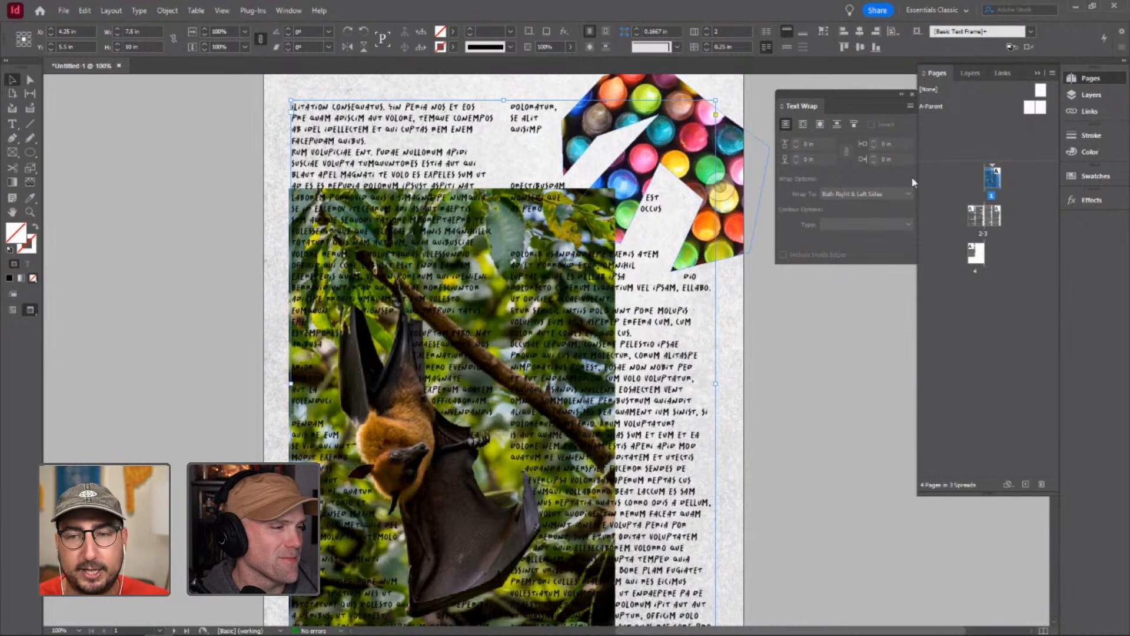
{"action": "left_click", "coordinate": [1092, 175]}
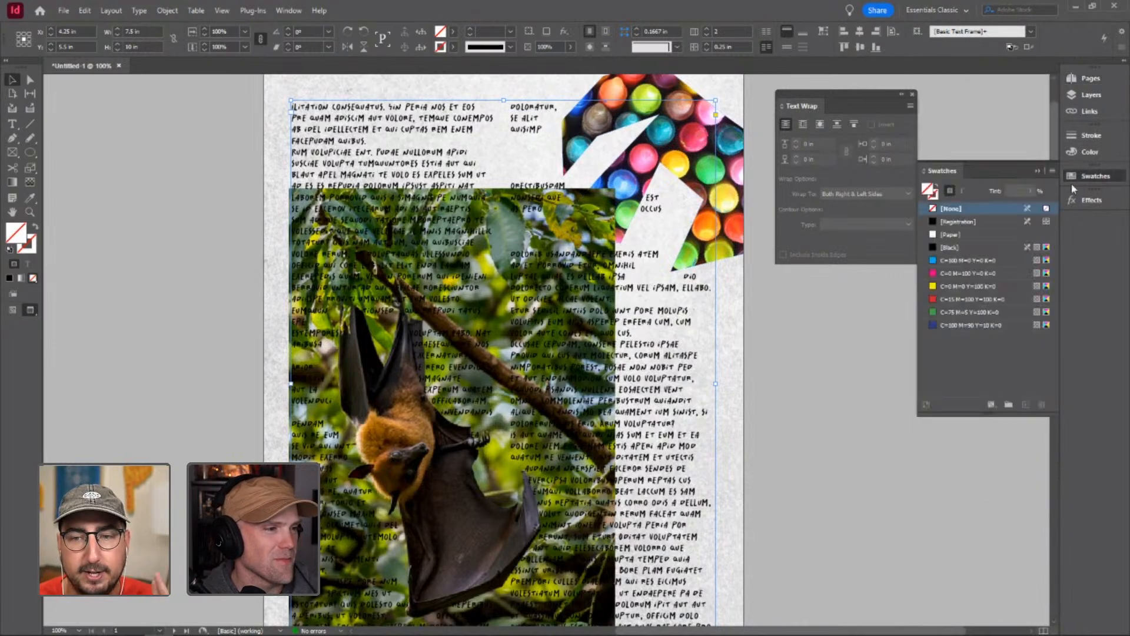
{"action": "left_click", "coordinate": [969, 235]}
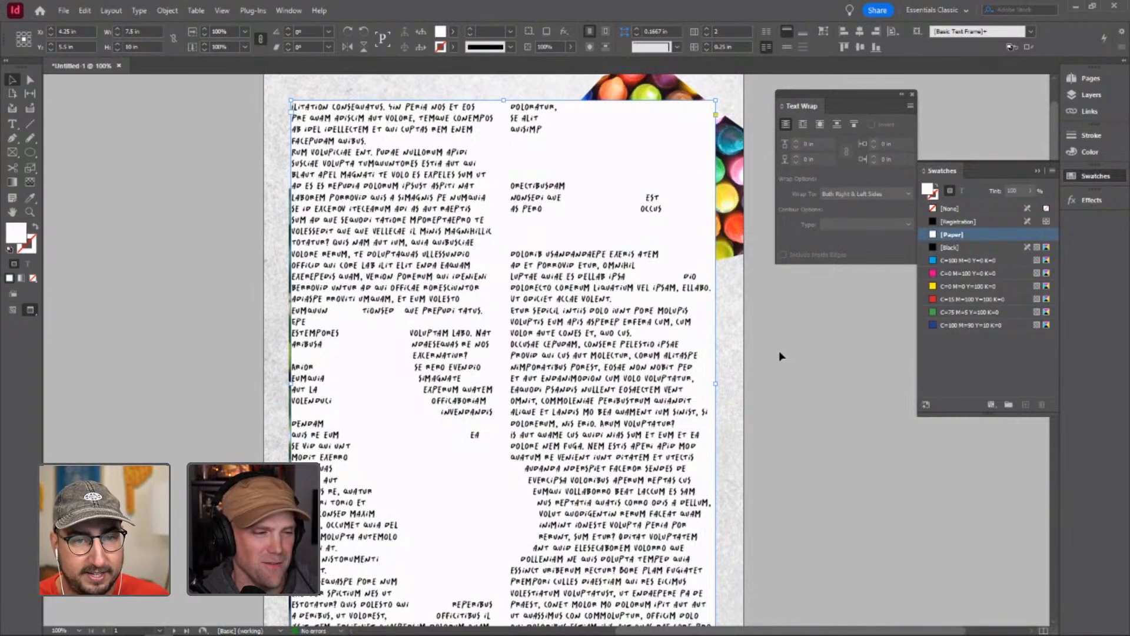
{"action": "key", "text": "ctrl+z"}
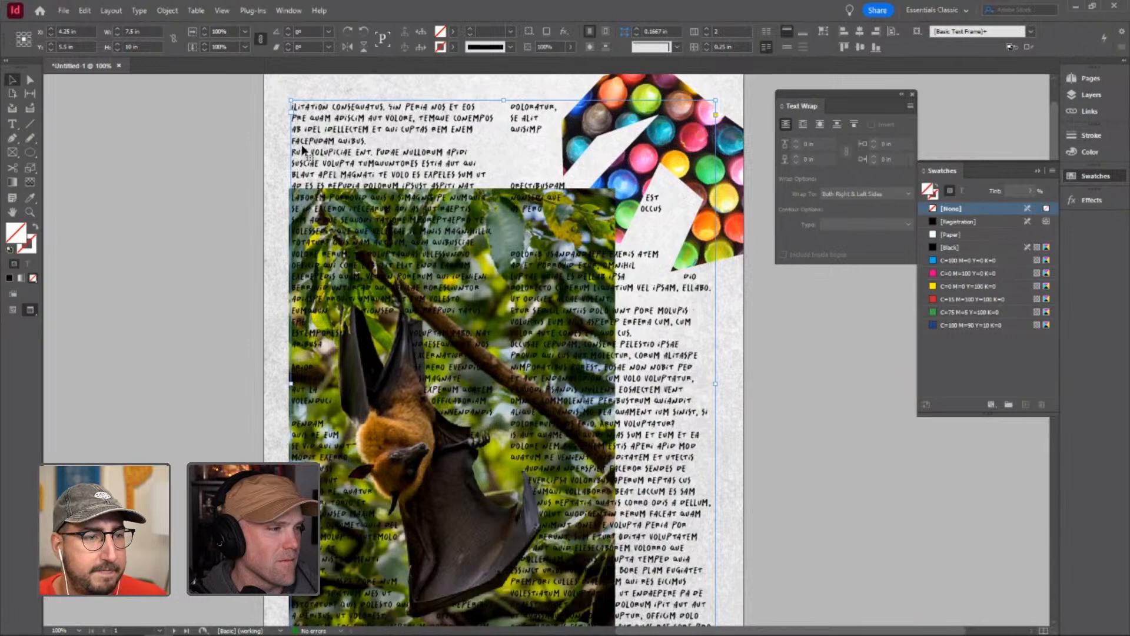
- Color all of the story's text with the [Paper] swatch and deselect it
{"action": "double_click", "coordinate": [351, 120]}
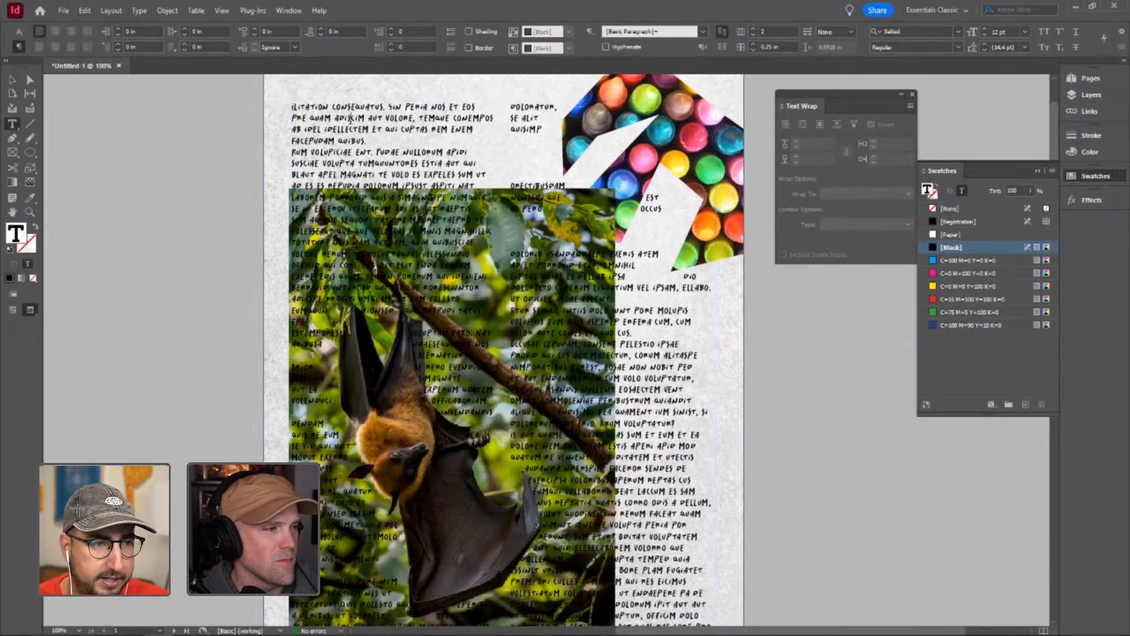
{"action": "key", "text": "ctrl+a"}
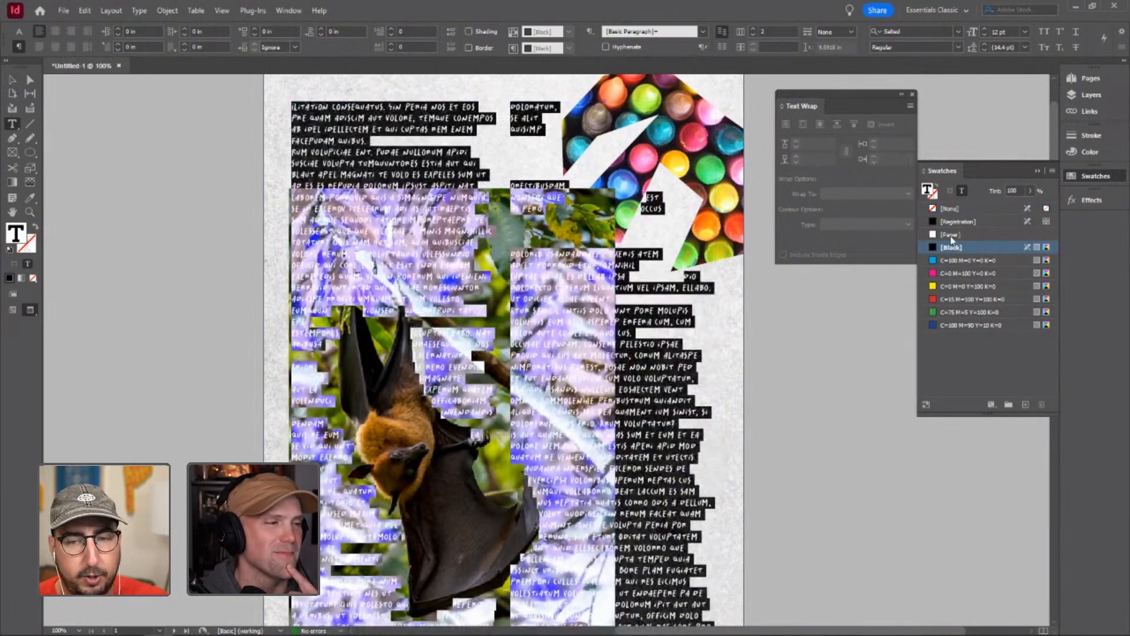
{"action": "left_click", "coordinate": [951, 234]}
{"action": "left_click", "coordinate": [538, 165]}
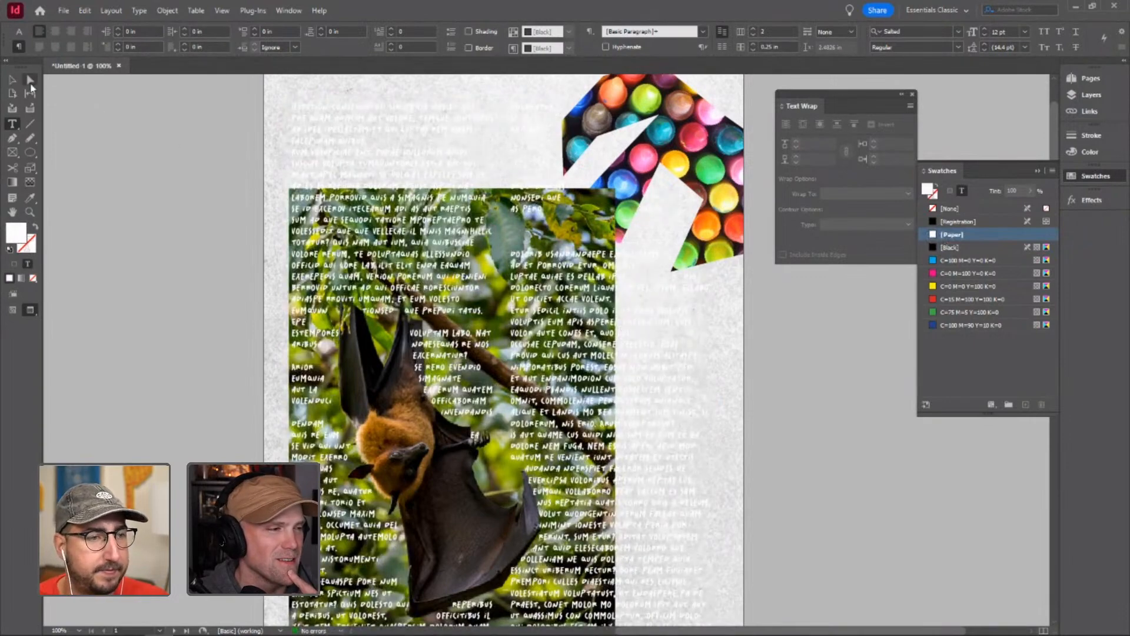
{"action": "left_click", "coordinate": [13, 81]}
{"action": "left_click", "coordinate": [177, 212]}
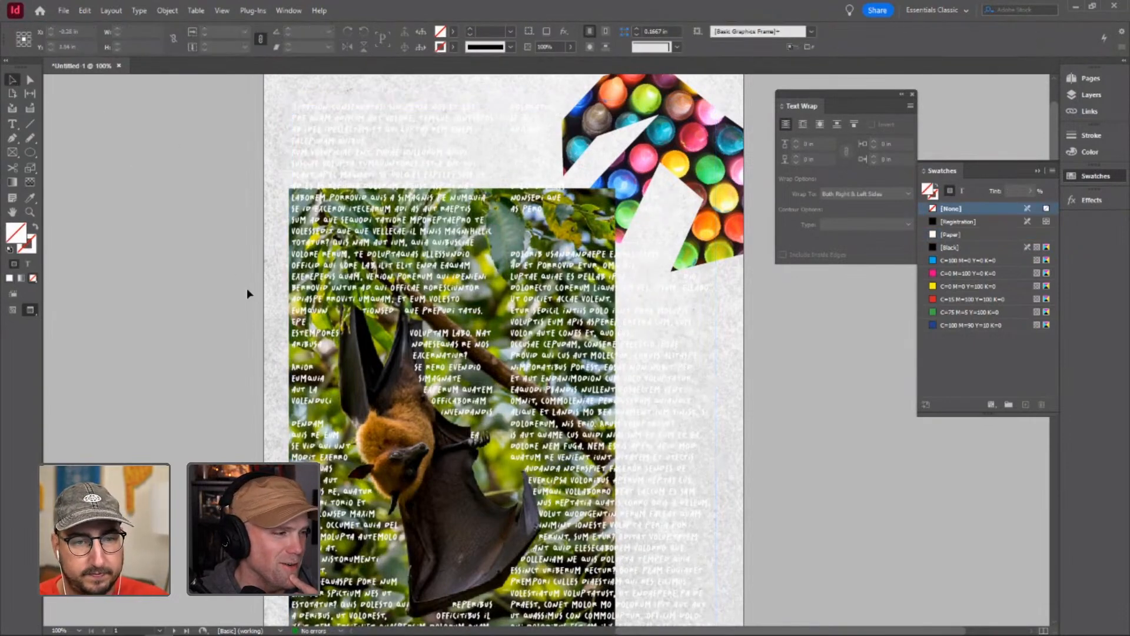
- Color the first-column text above the bat image with the [Registration] swatch
{"action": "double_click", "coordinate": [472, 190]}
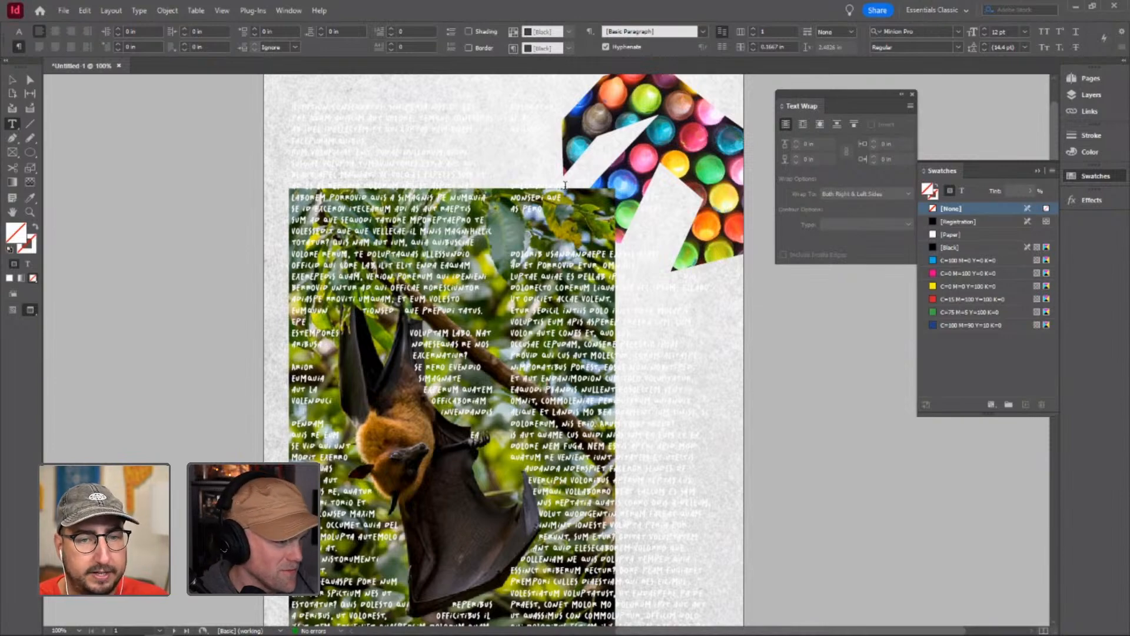
{"action": "left_click_drag", "start_coordinate": [479, 187], "coordinate": [291, 79]}
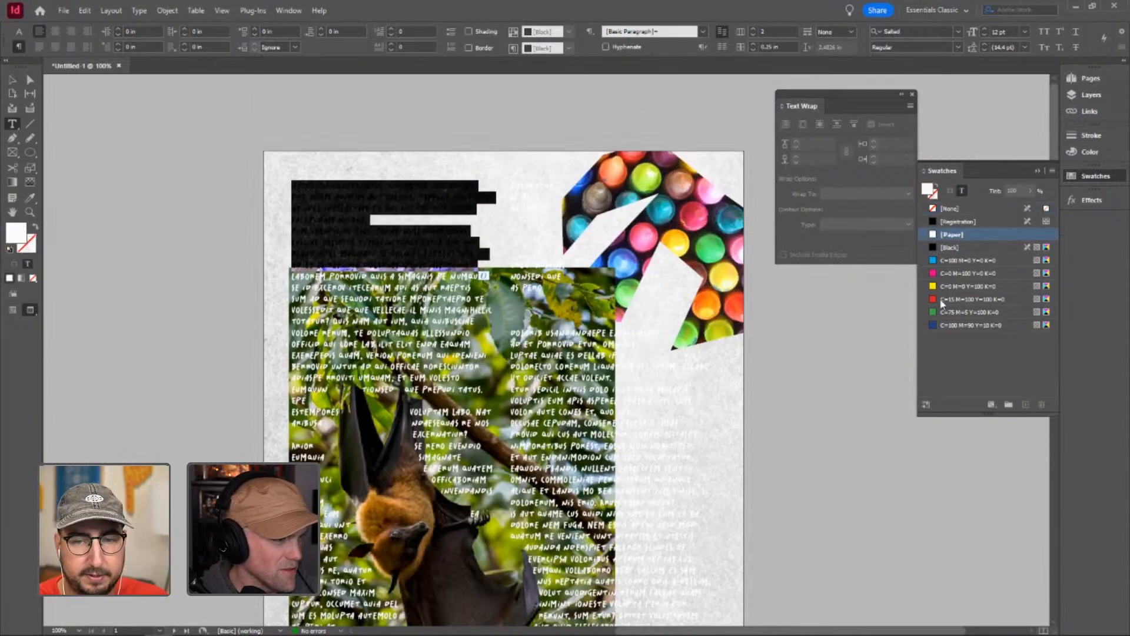
{"action": "left_click", "coordinate": [958, 222]}
{"action": "key", "text": "ctrl+shift+a"}
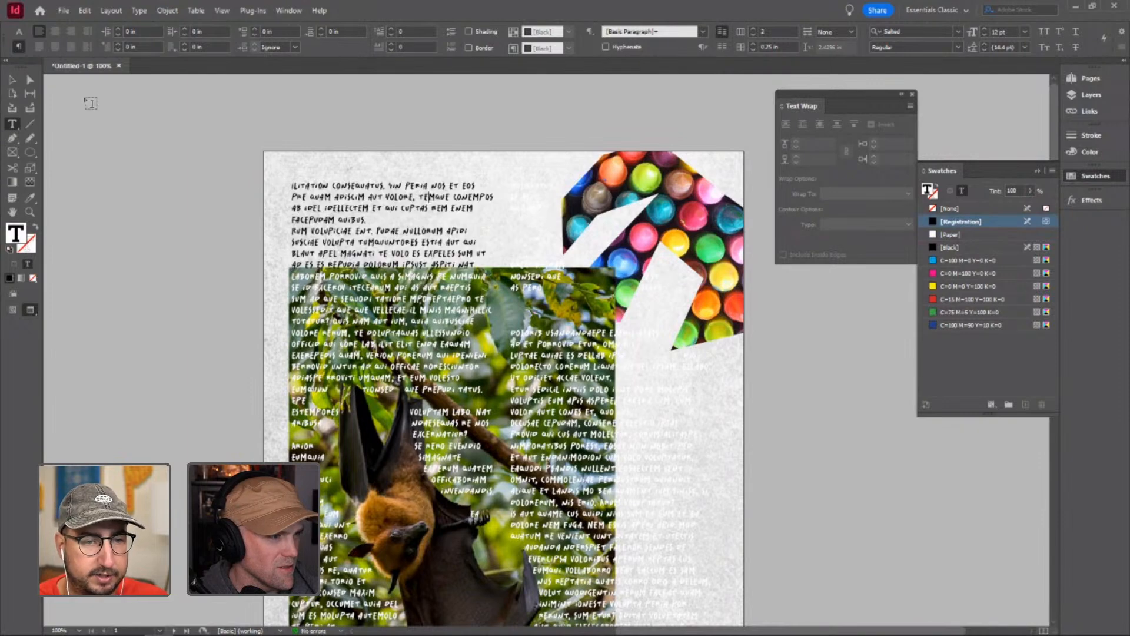
{"action": "left_click", "coordinate": [14, 79]}
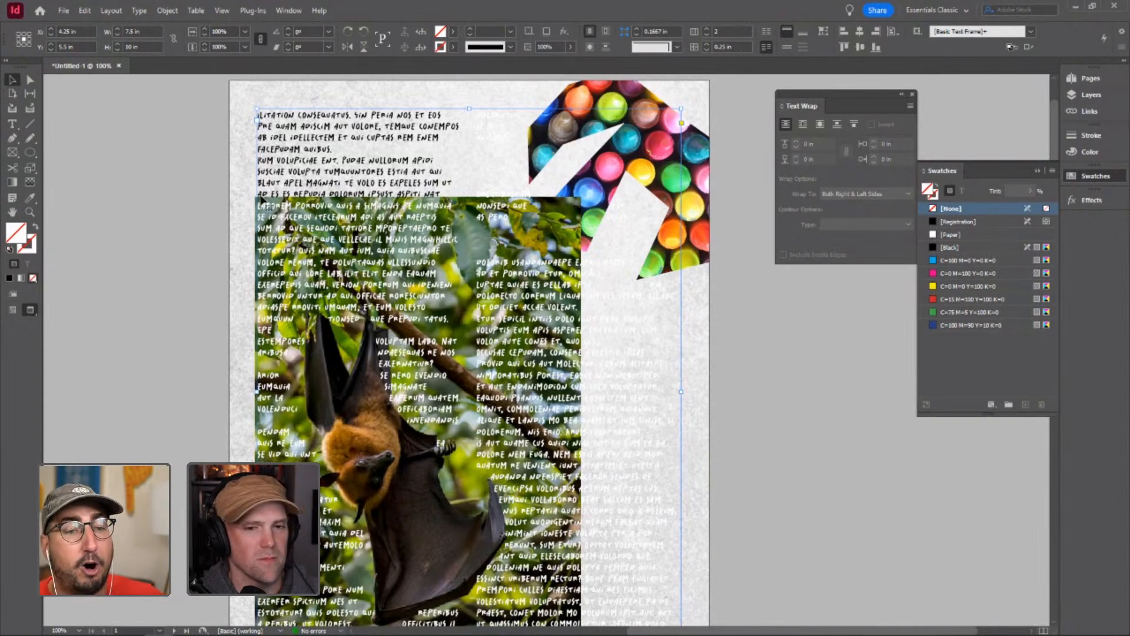
- Zoom out to 25% to examine the text across the document's remaining spreads
{"action": "key", "text": "z"}
{"action": "left_click", "coordinate": [552, 394], "text": "alt"}
{"action": "left_click", "coordinate": [552, 394], "text": "alt"}
{"action": "left_click", "coordinate": [552, 394], "text": "alt"}
{"action": "scroll", "coordinate": [598, 484], "scroll_direction": "down", "scroll_amount": 2}
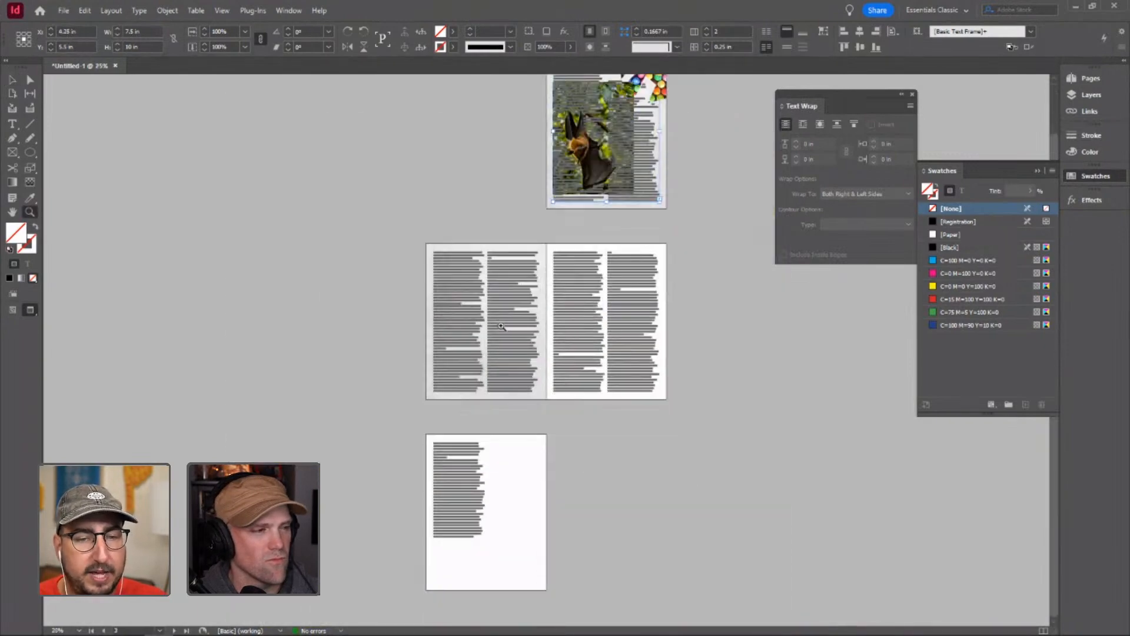
- Draw a rectangle about 17.55 × 11.5 in covering the second spread, fill it with [Registration], and send it behind the text
{"action": "left_click", "coordinate": [562, 318]}
{"action": "scroll", "coordinate": [449, 237], "scroll_direction": "up", "scroll_amount": 4}
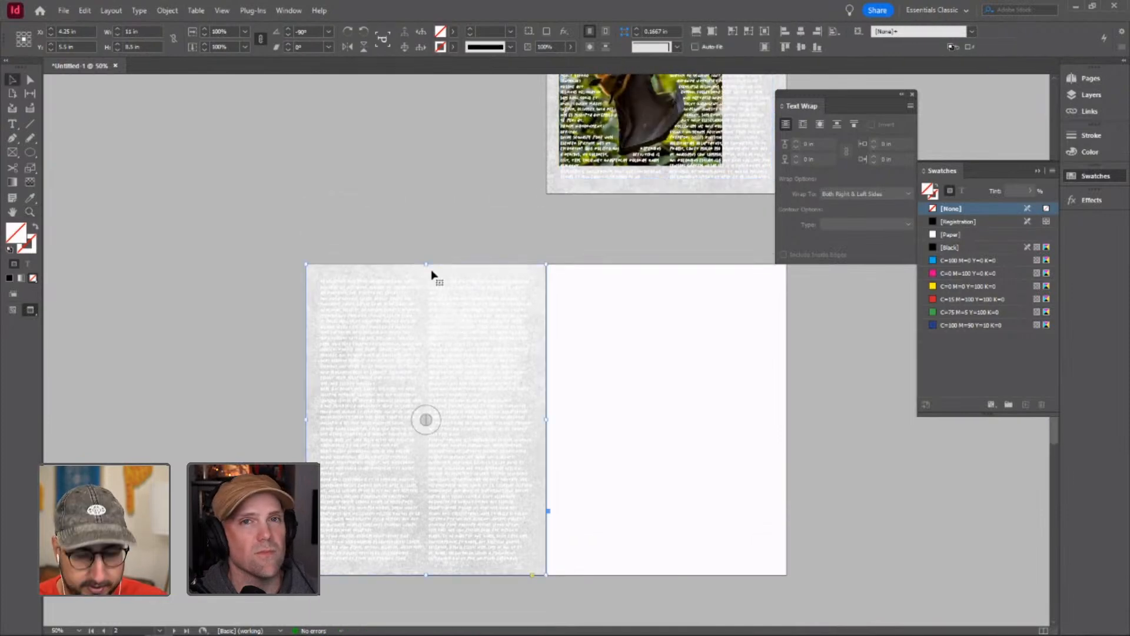
{"action": "key", "text": "m"}
{"action": "left_click_drag", "start_coordinate": [297, 253], "coordinate": [792, 579]}
{"action": "left_click", "coordinate": [975, 222]}
{"action": "key", "text": "ctrl+shift+bracketleft"}
{"action": "key", "text": "v"}
{"action": "left_click", "coordinate": [627, 227]}
- Move the floating Text Wrap panel clear of the first page
{"action": "scroll", "coordinate": [626, 227], "scroll_direction": "up", "scroll_amount": 3}
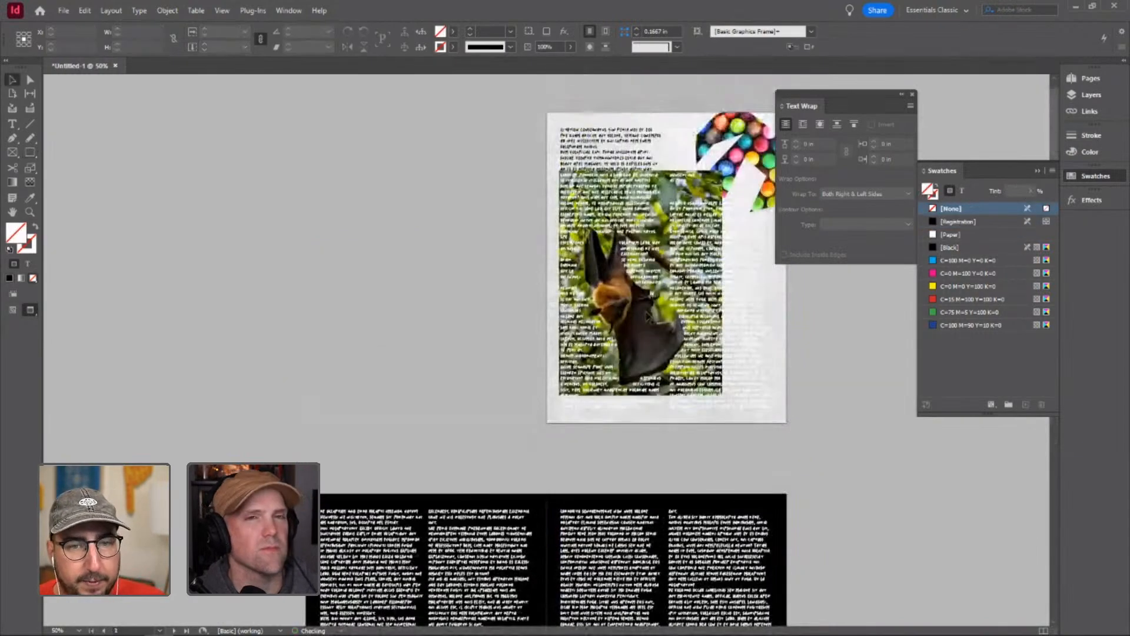
{"action": "left_click_drag", "start_coordinate": [528, 293], "coordinate": [527, 265]}
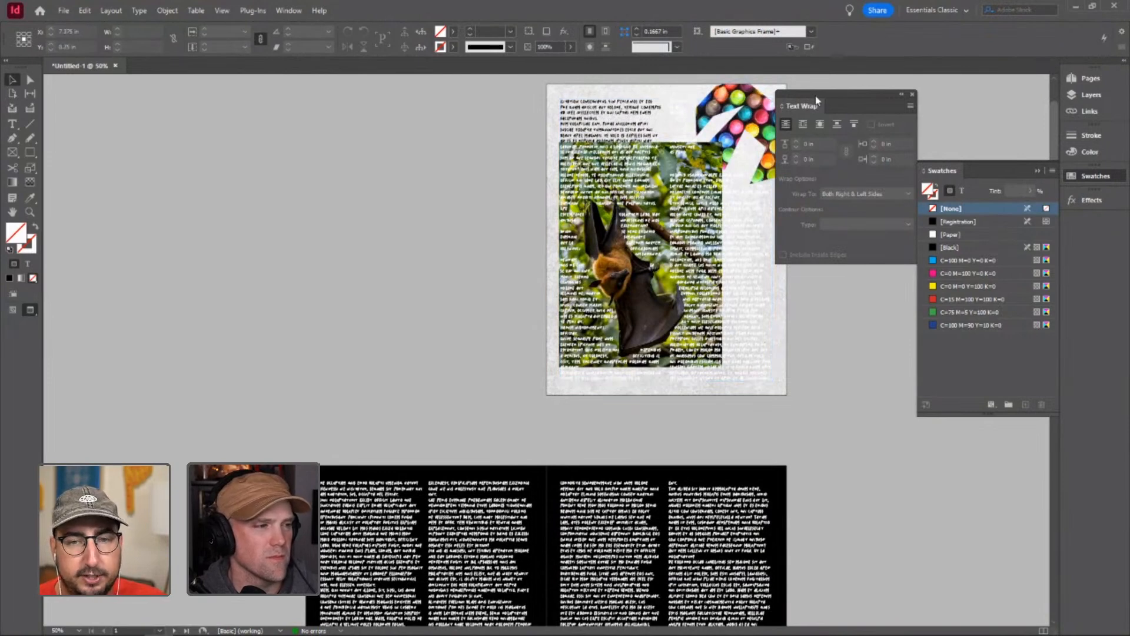
{"action": "left_click_drag", "start_coordinate": [807, 105], "coordinate": [874, 99]}
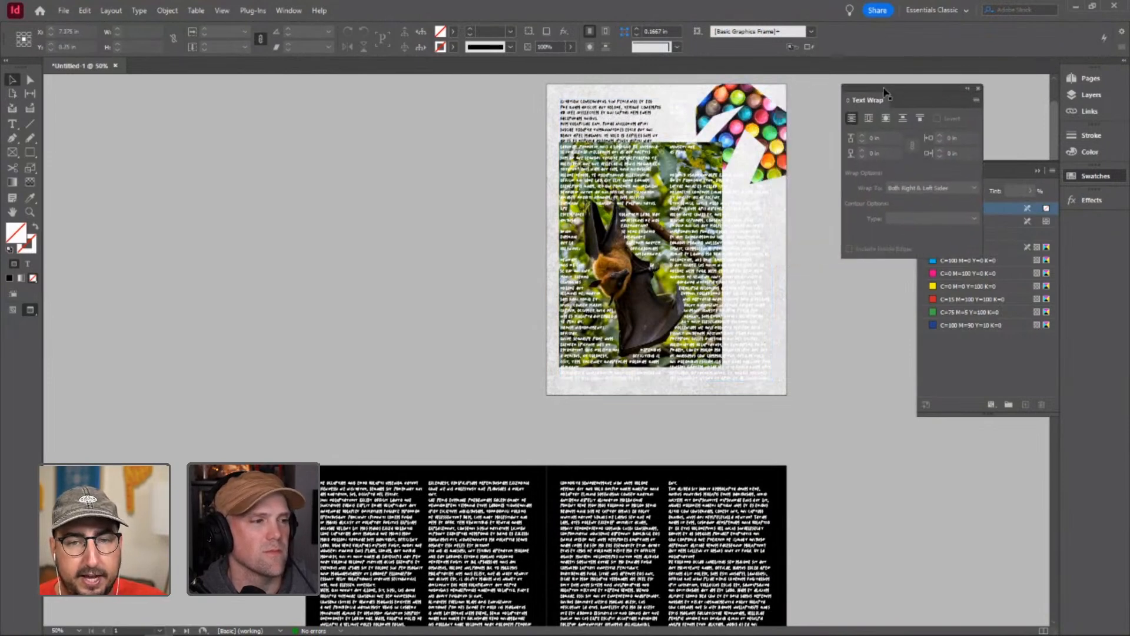
- Delete the multicolored image frame at the first page's upper-right corner, and undo the deletion
{"action": "left_click", "coordinate": [753, 95]}
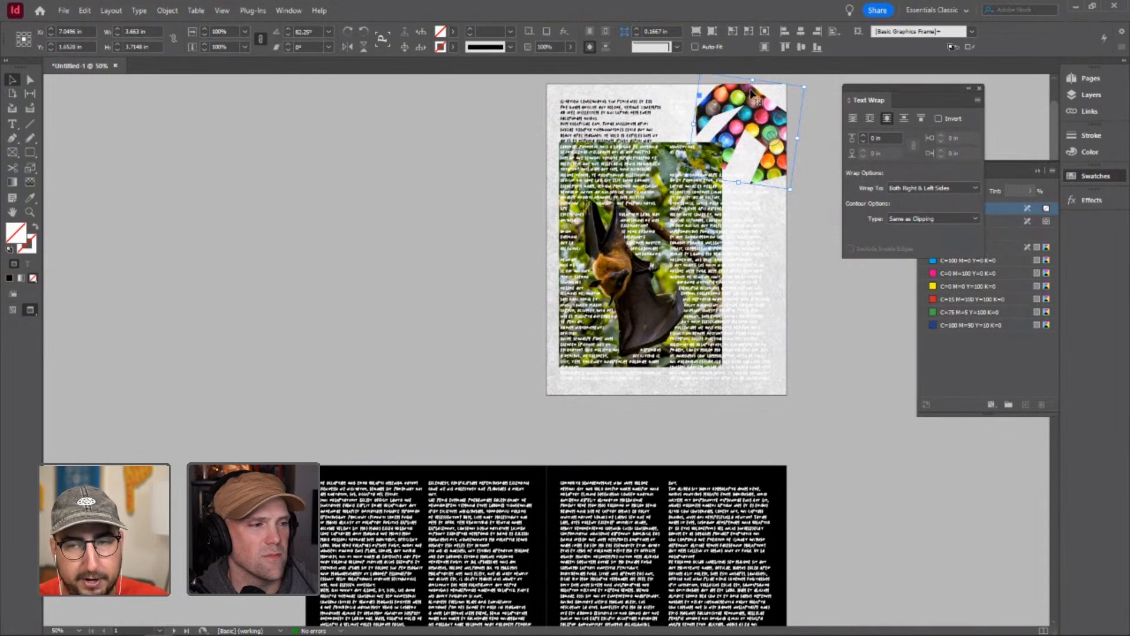
{"action": "key", "text": "Delete"}
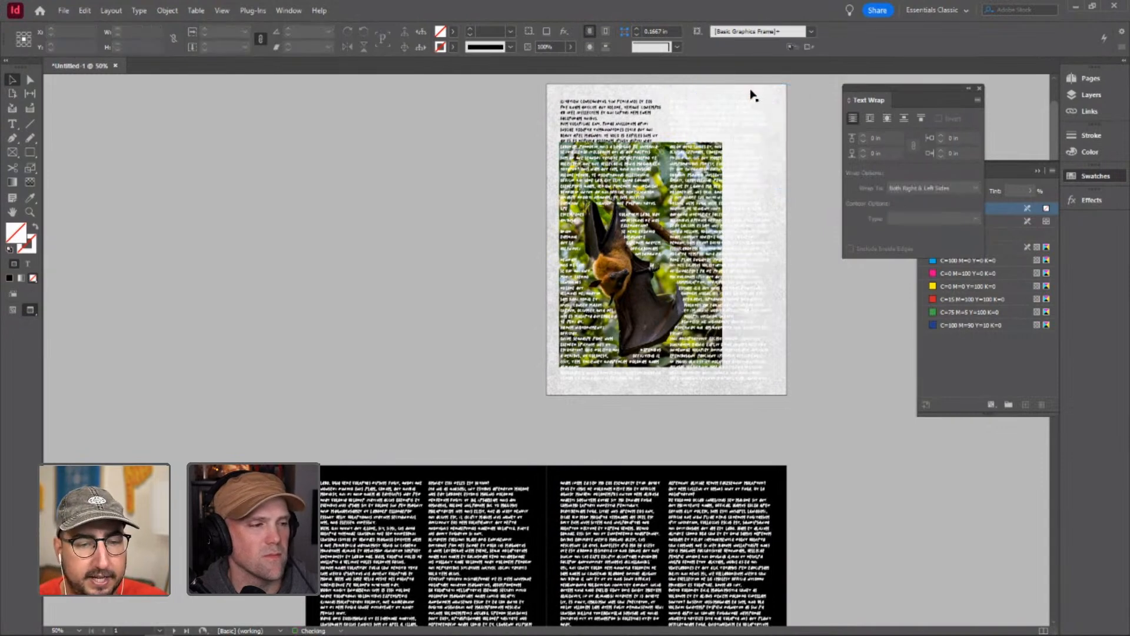
{"action": "key", "text": "ctrl+z"}
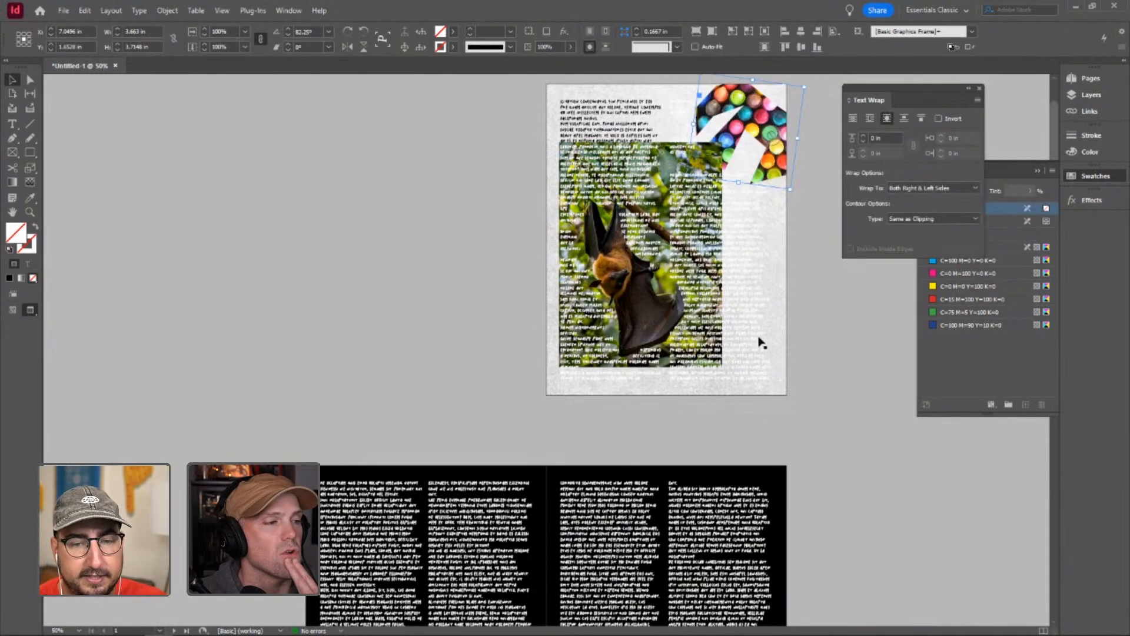
- Turn off the Preview screen mode and select the left page's text frame on the black spread
{"action": "left_click", "coordinate": [768, 356]}
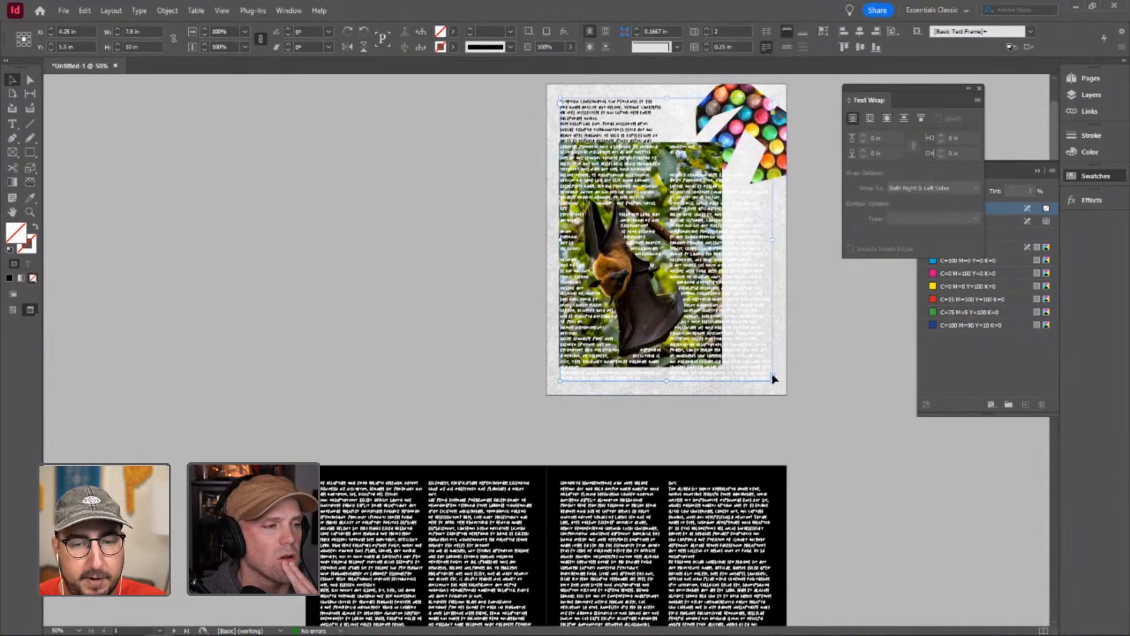
{"action": "scroll", "coordinate": [473, 537], "scroll_direction": "down", "scroll_amount": 5}
{"action": "key", "text": "w"}
{"action": "left_click", "coordinate": [500, 338]}
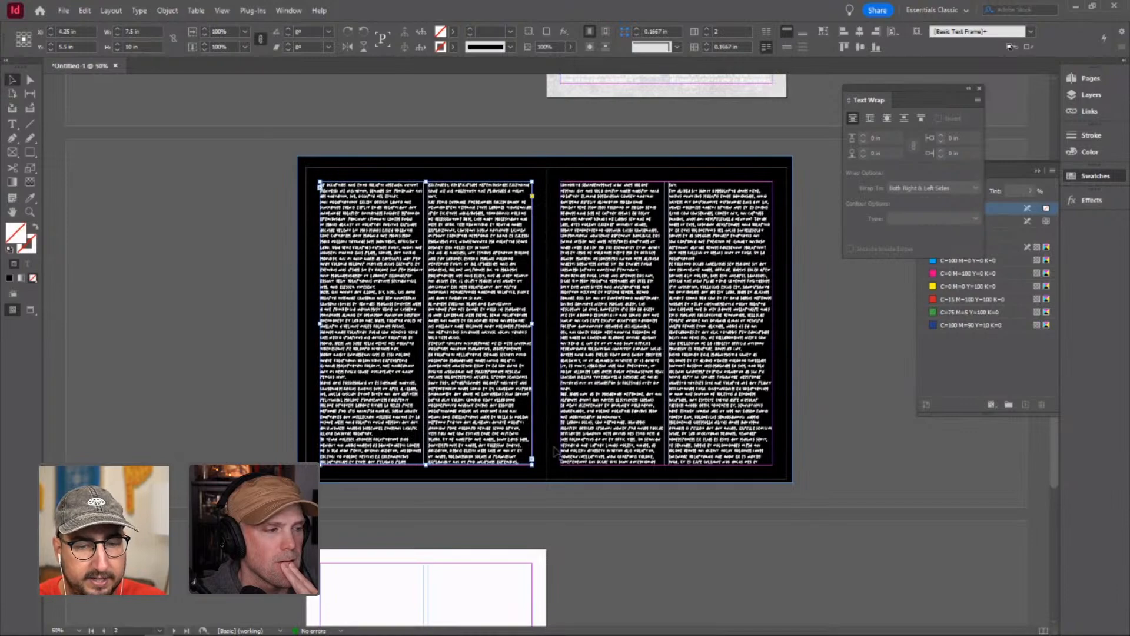
{"action": "scroll", "coordinate": [478, 296], "scroll_direction": "up", "scroll_amount": 5}
{"action": "scroll", "coordinate": [478, 296], "scroll_direction": "up", "scroll_amount": 1}
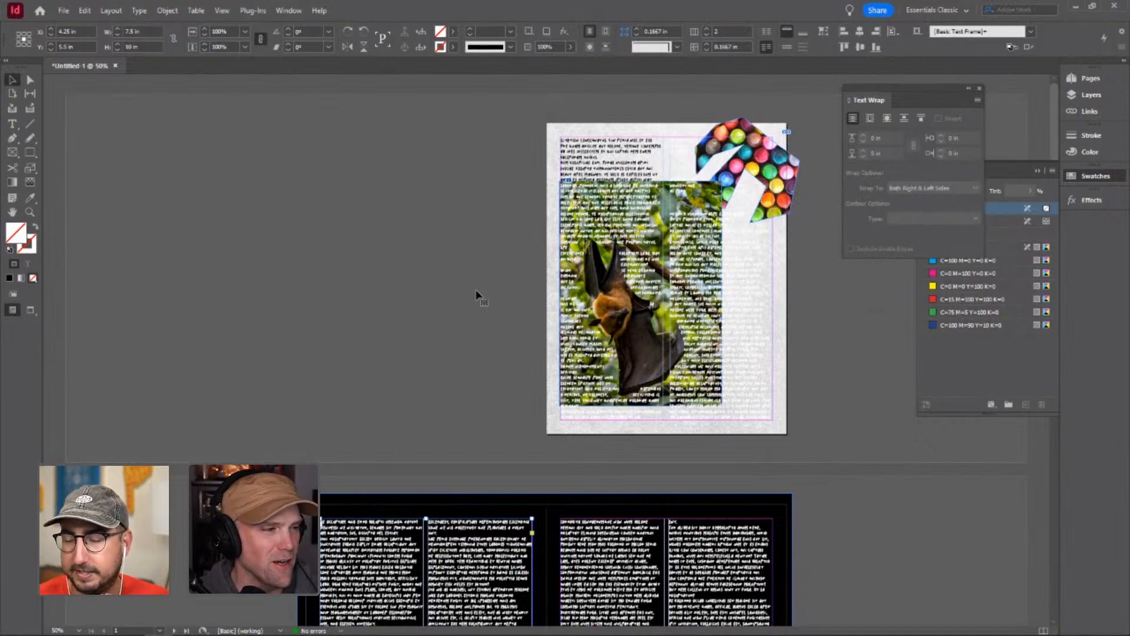
{"action": "scroll", "coordinate": [476, 294], "scroll_direction": "down", "scroll_amount": 6}
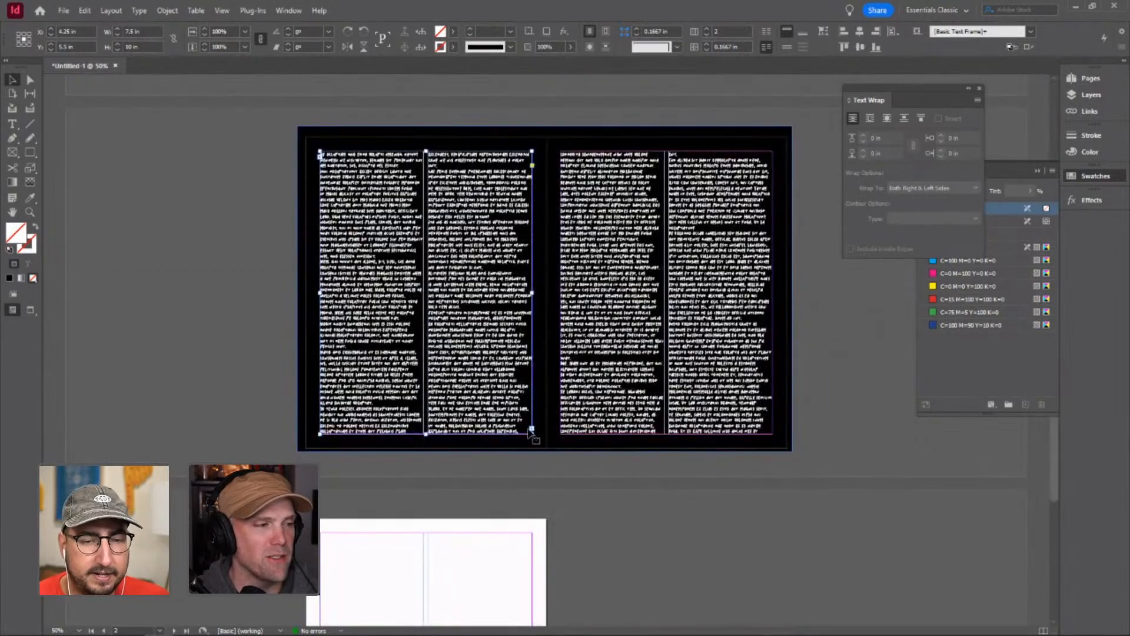
- Try flowing the left frame's continuing text into the black background rectangle, and undo it
{"action": "left_click", "coordinate": [531, 429]}
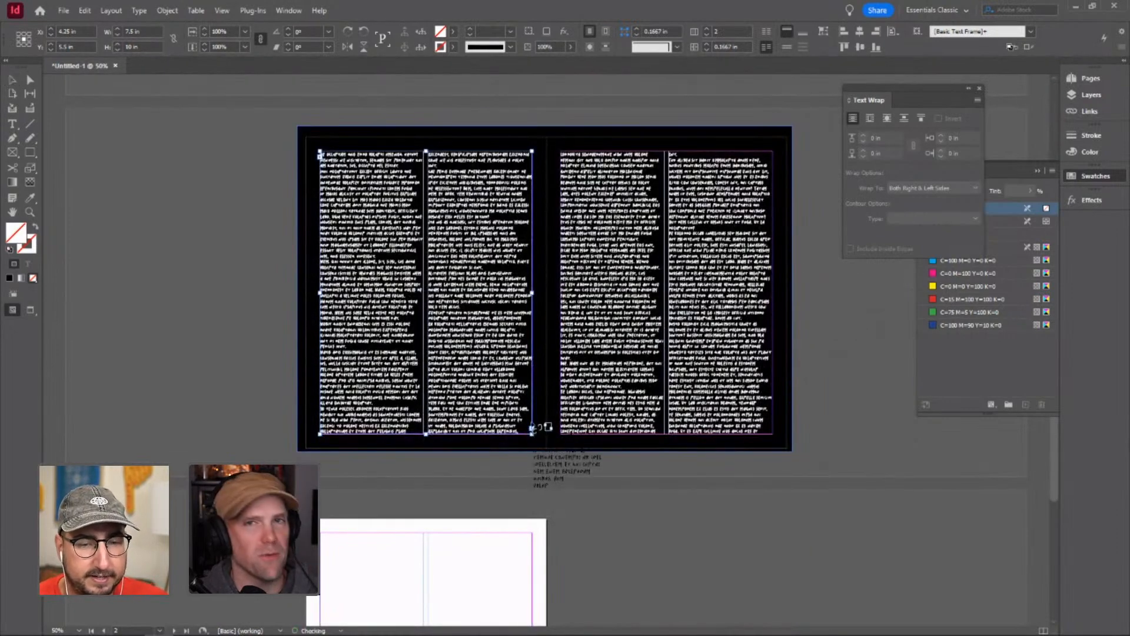
{"action": "left_click", "coordinate": [569, 144]}
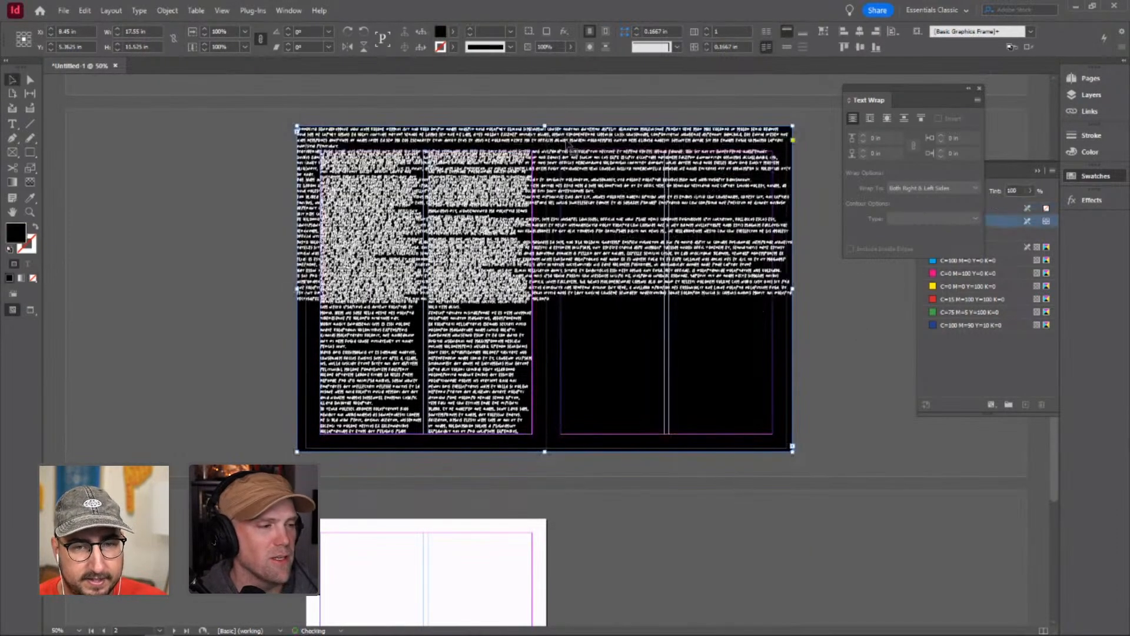
{"action": "key", "text": "ctrl+z"}
{"action": "key", "text": "Escape"}
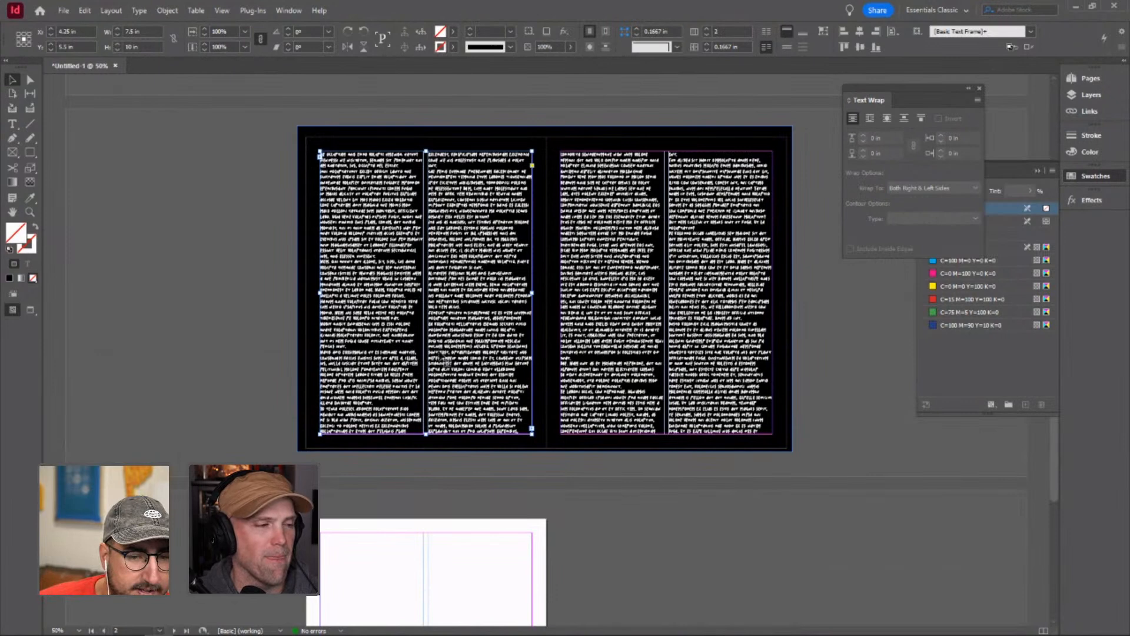
- Examine the Text Frame Options of the left page's text frame and close them without changes
{"action": "right_click", "coordinate": [429, 313]}
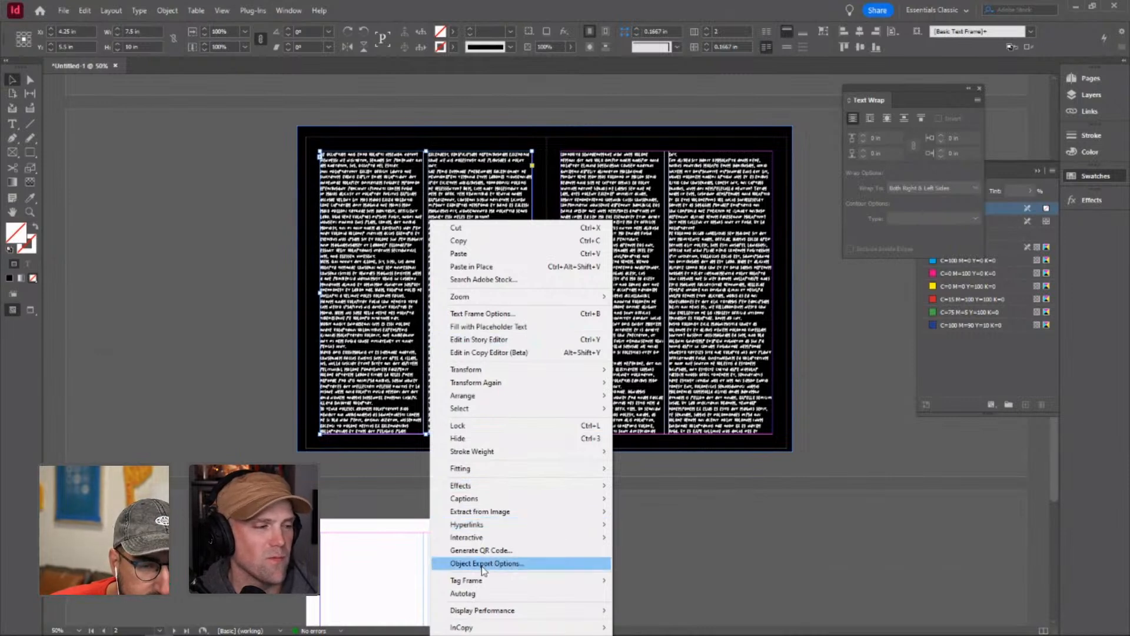
{"action": "left_click", "coordinate": [494, 314]}
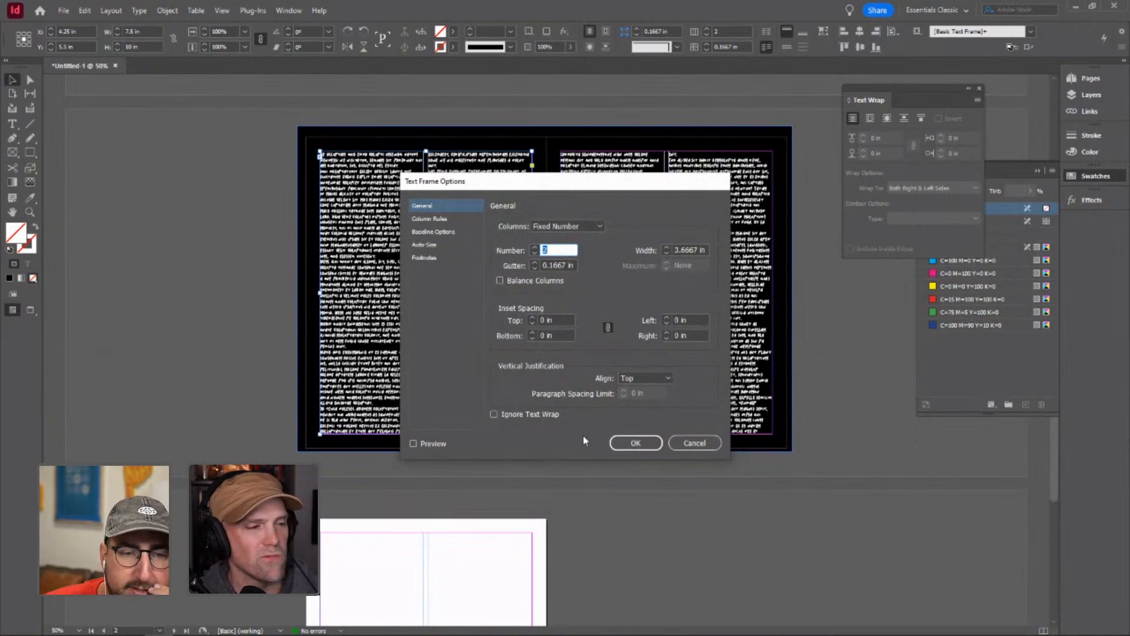
{"action": "left_click", "coordinate": [695, 443]}
- Narrow the first page's text frame to about 5.56 in wide and place a duplicate of it overlapping toward the page's right edge
{"action": "scroll", "coordinate": [695, 443], "scroll_direction": "up", "scroll_amount": 3}
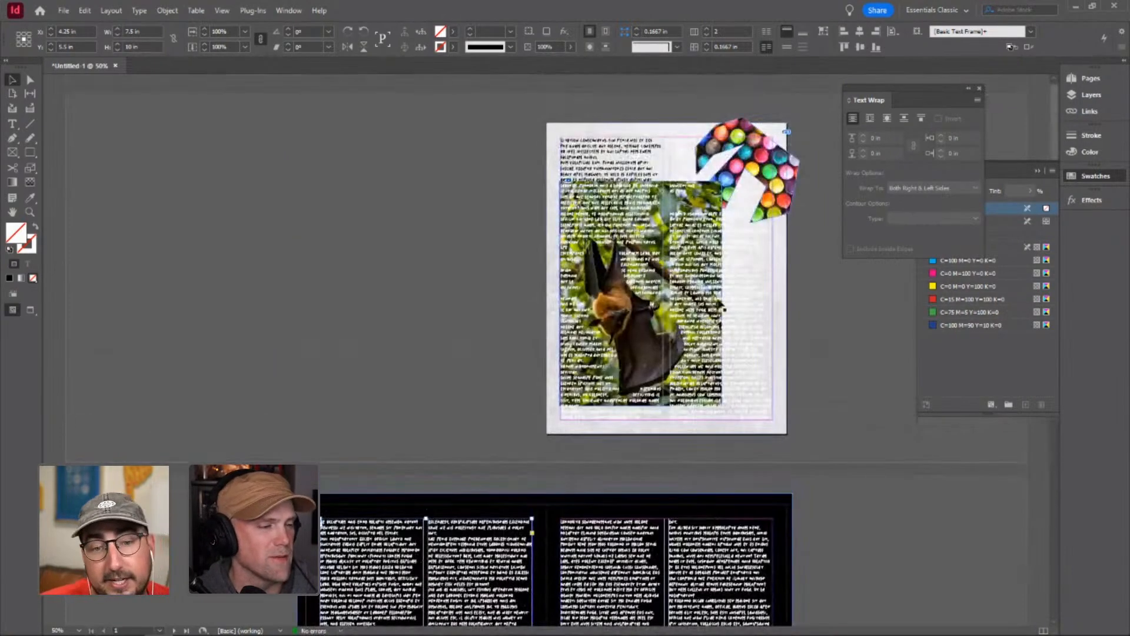
{"action": "left_click", "coordinate": [765, 247]}
{"action": "key", "text": "z"}
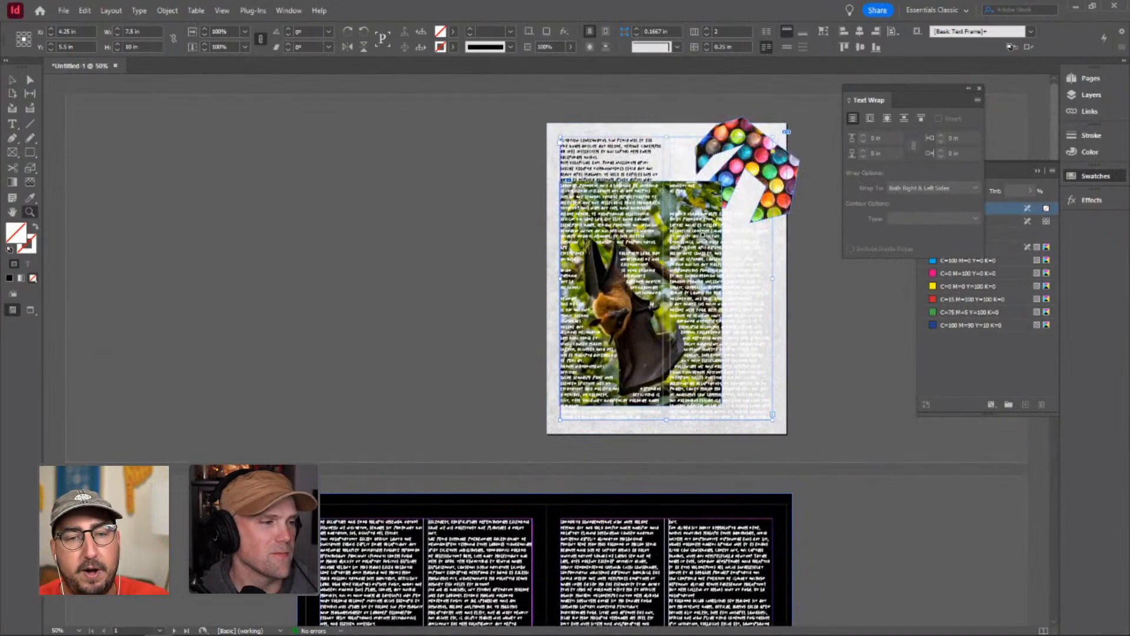
{"action": "left_click", "coordinate": [731, 253]}
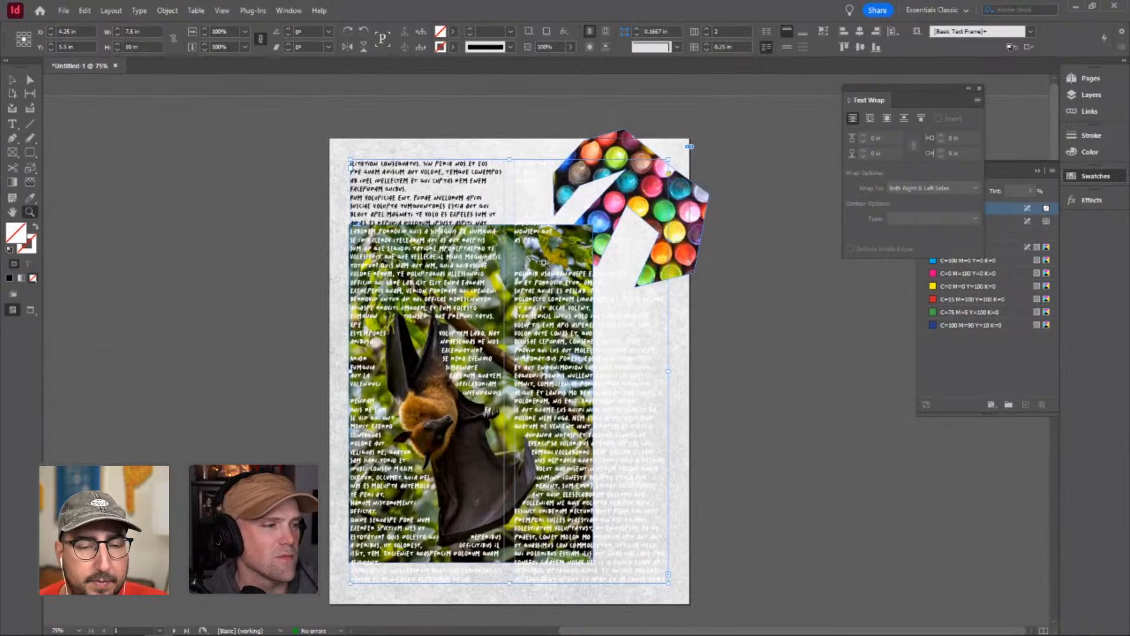
{"action": "key", "text": "v"}
{"action": "left_click_drag", "start_coordinate": [670, 372], "coordinate": [586, 372]}
{"action": "key", "text": "ctrl+z"}
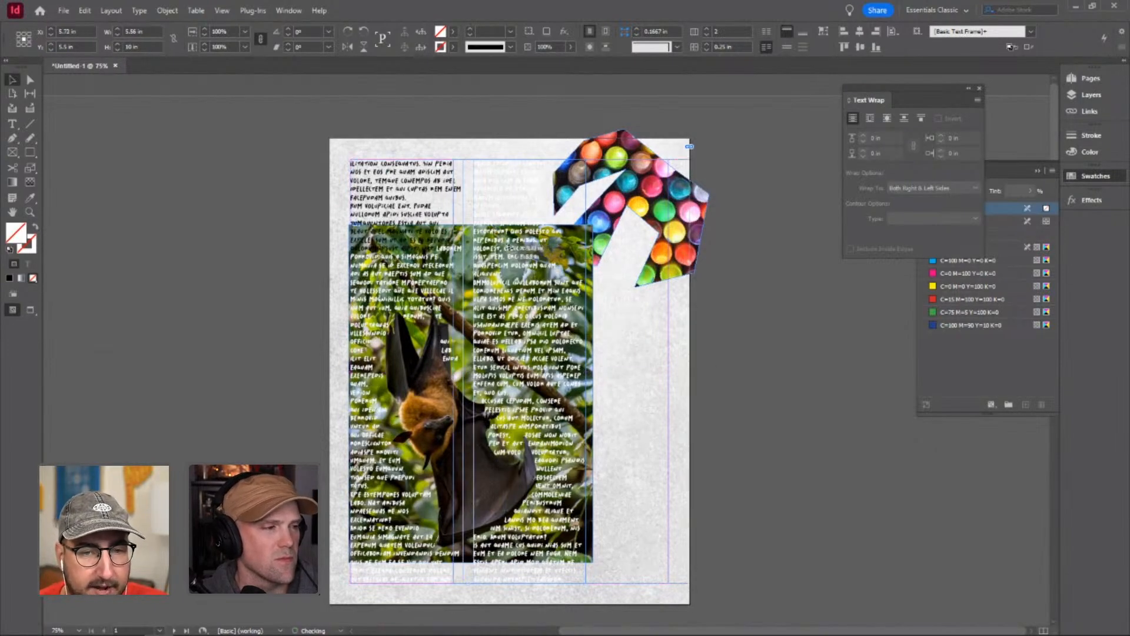
- Color all of the duplicate frame's text C=0 M=100 Y=0 K=0 and move the frame about 2.5 in to the right
{"action": "key", "text": "t"}
{"action": "left_click", "coordinate": [630, 335]}
{"action": "key", "text": "ctrl+a"}
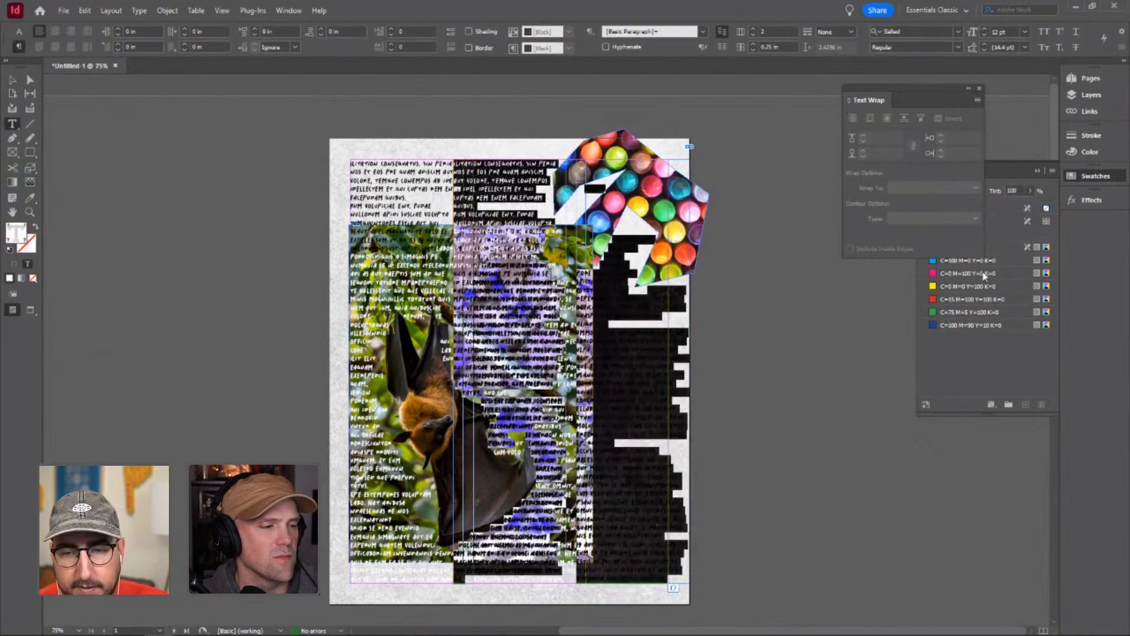
{"action": "left_click", "coordinate": [971, 273]}
{"action": "key", "text": "Escape"}
{"action": "left_click_drag", "start_coordinate": [669, 348], "coordinate": [775, 348]}
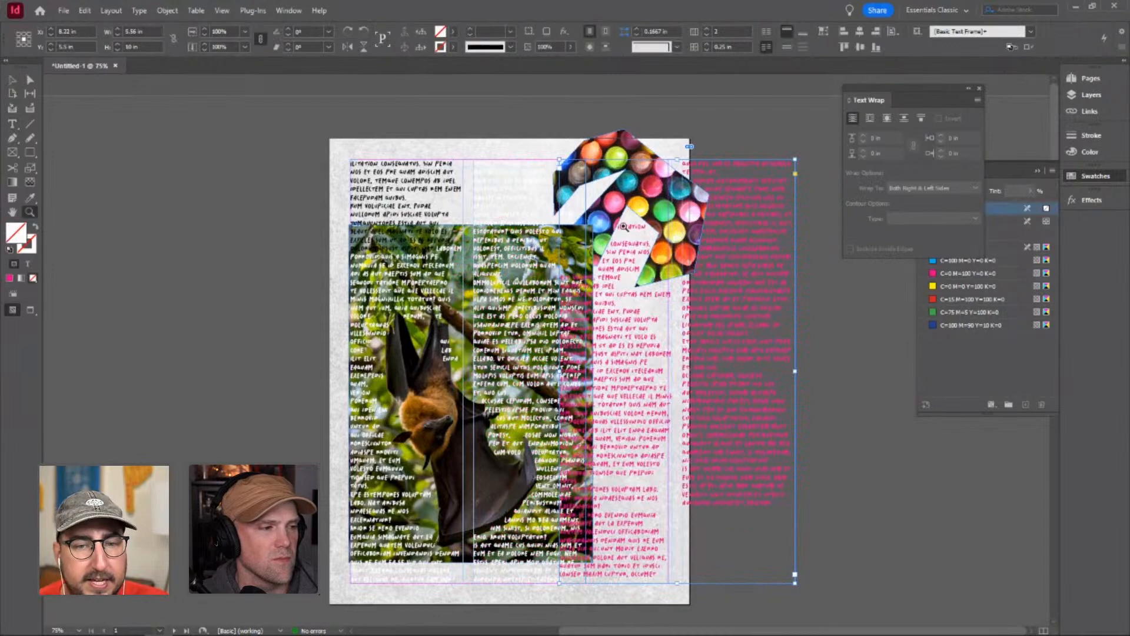
- Enable Ignore Text Wrap in the magenta text frame's Text Frame Options
{"action": "key", "text": "ctrl+equal"}
{"action": "right_click", "coordinate": [707, 205]}
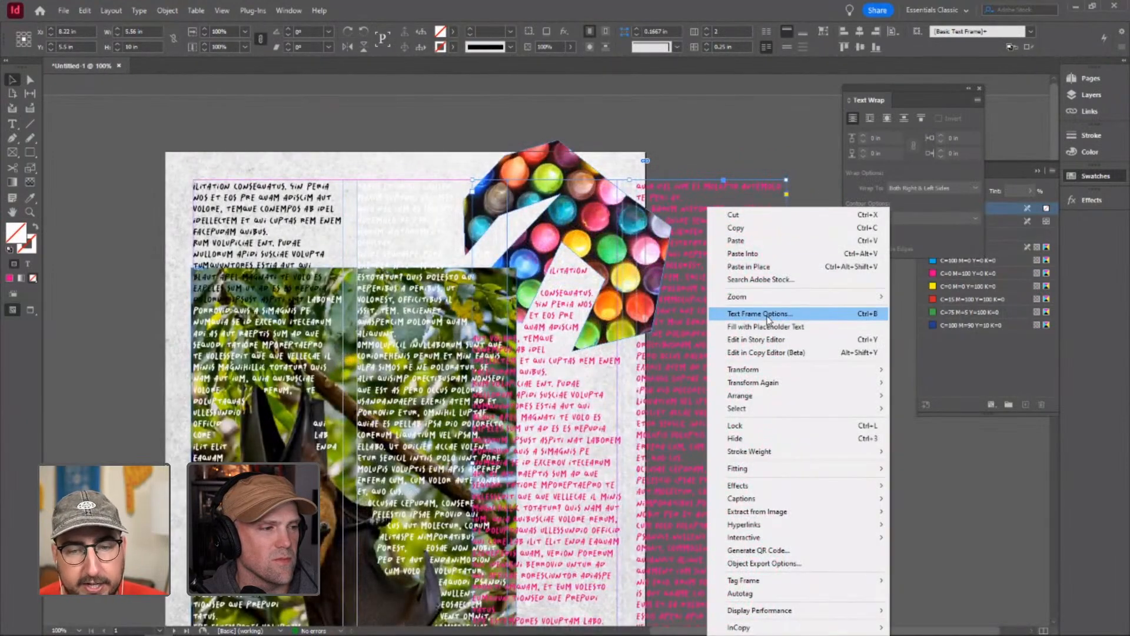
{"action": "left_click", "coordinate": [759, 314]}
{"action": "left_click", "coordinate": [533, 414]}
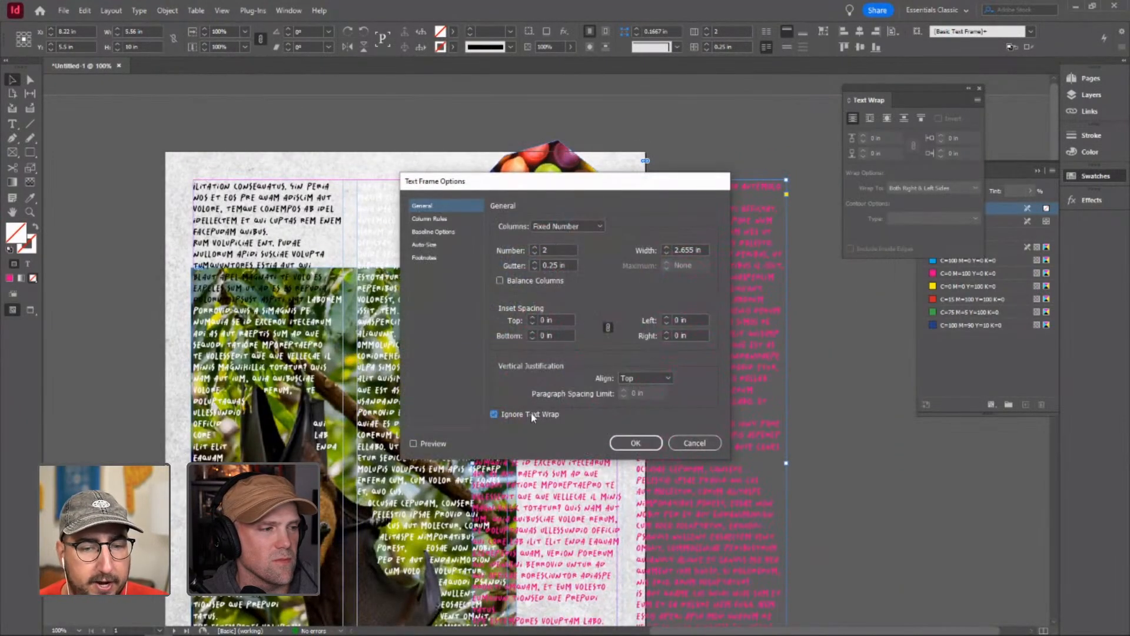
{"action": "left_click", "coordinate": [651, 448]}
- Move the multicolored image about 0.4 in left beneath the magenta text and deselect it
{"action": "left_click", "coordinate": [553, 177]}
{"action": "left_click_drag", "start_coordinate": [533, 165], "coordinate": [512, 168]}
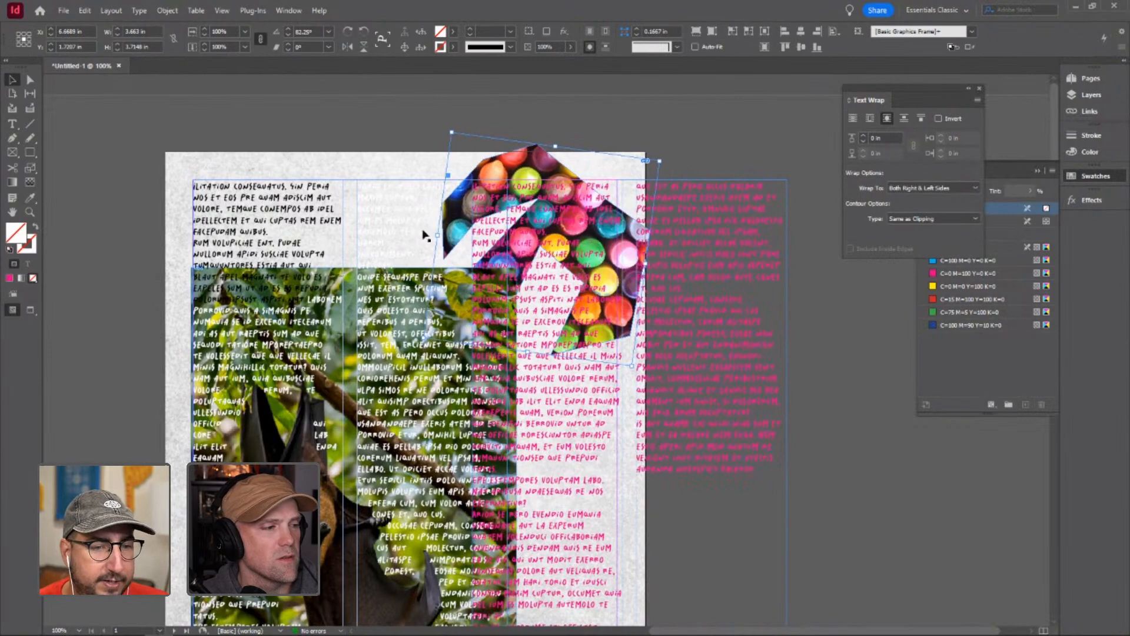
{"action": "left_click", "coordinate": [410, 106]}
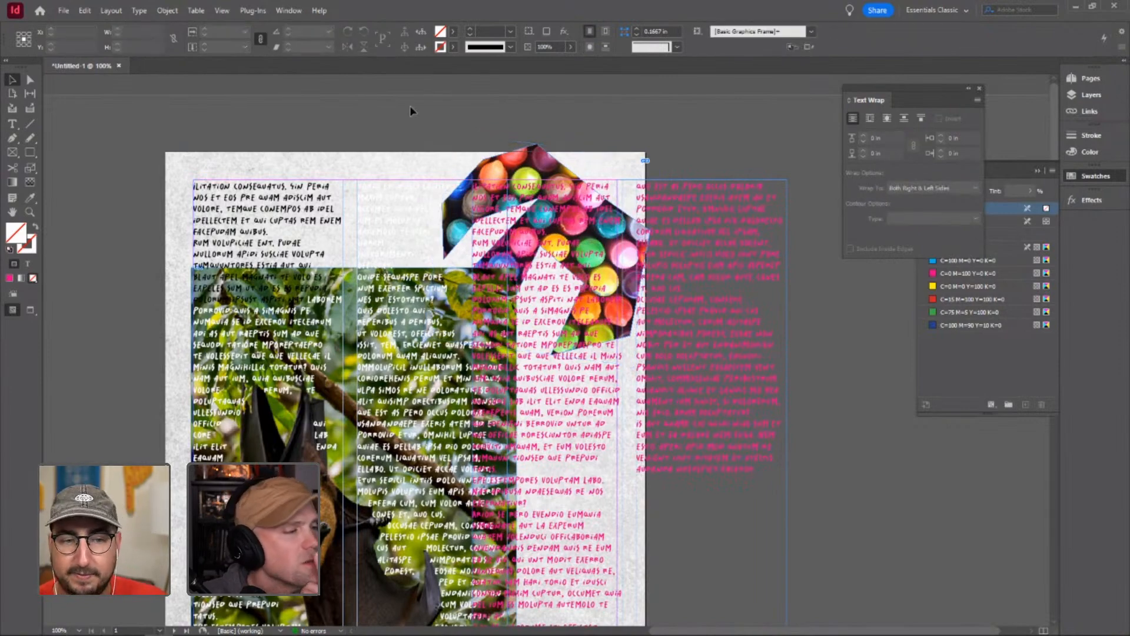
{"action": "left_click_drag", "start_coordinate": [413, 349], "coordinate": [479, 273]}
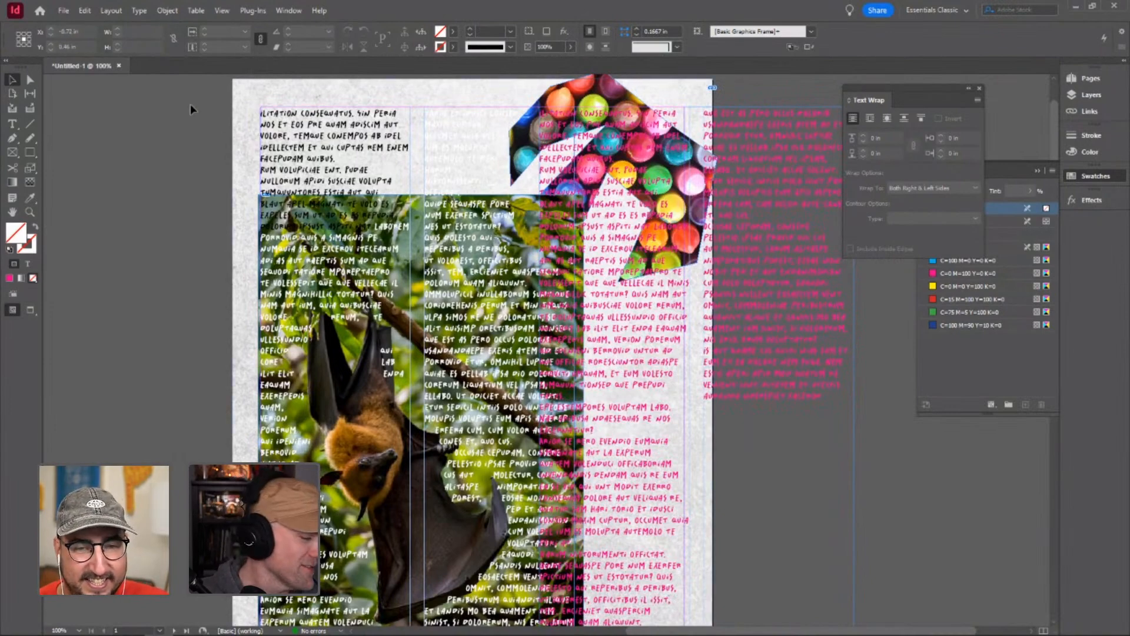
{"action": "left_click_drag", "start_coordinate": [190, 105], "coordinate": [758, 422]}
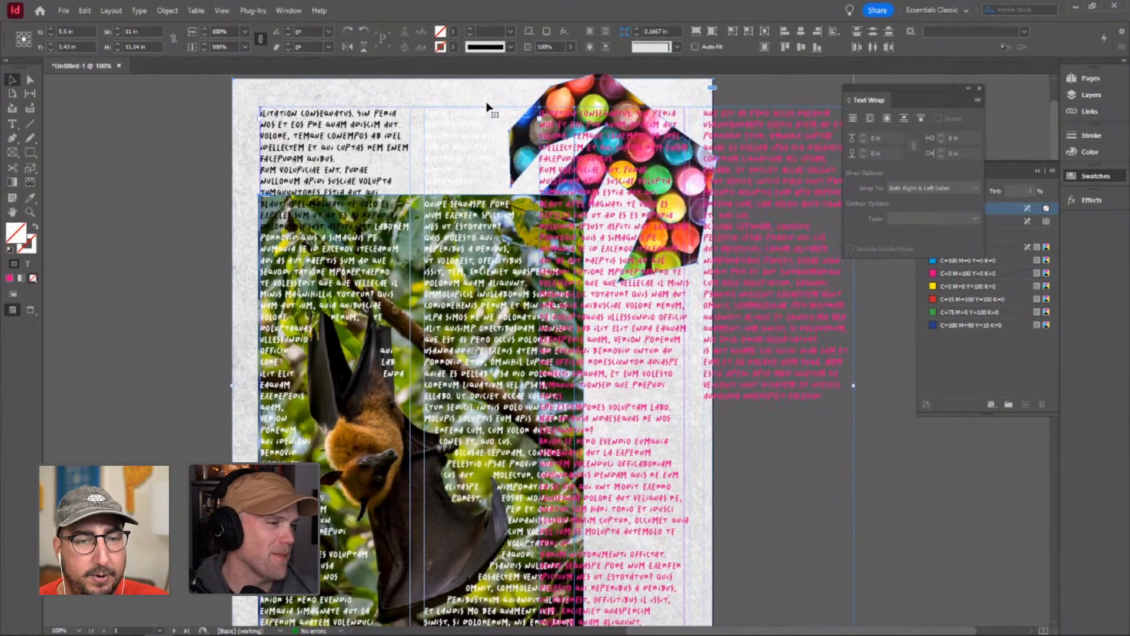
{"action": "left_click", "coordinate": [171, 183]}
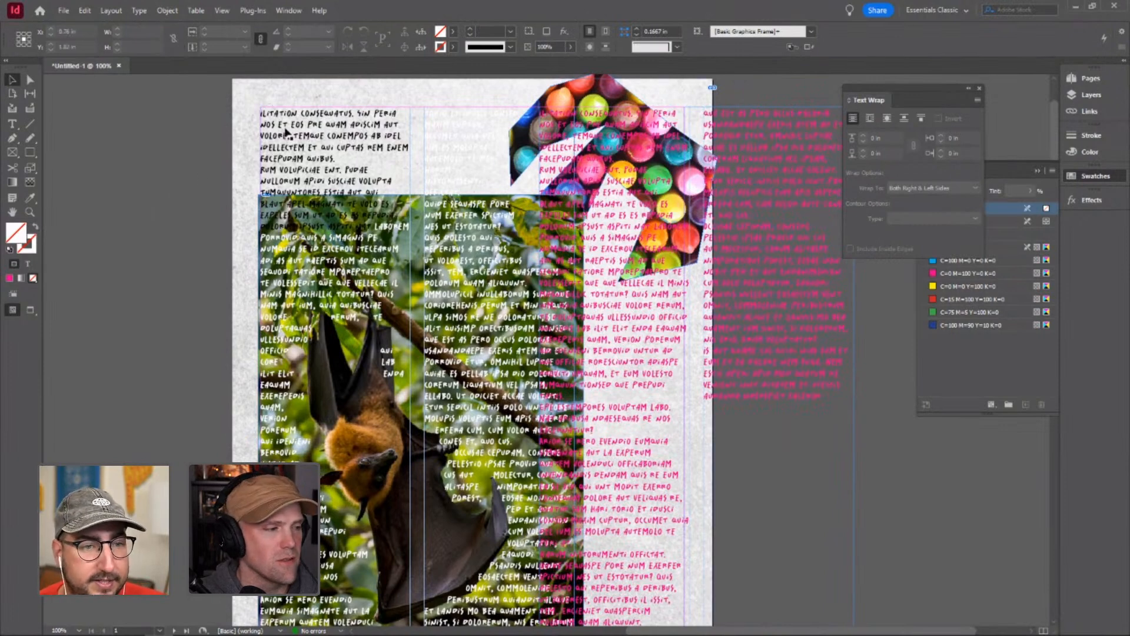
- Select the first three lines of the first column's black text and create a new character style from them
{"action": "left_click", "coordinate": [331, 127]}
{"action": "double_click", "coordinate": [331, 134]}
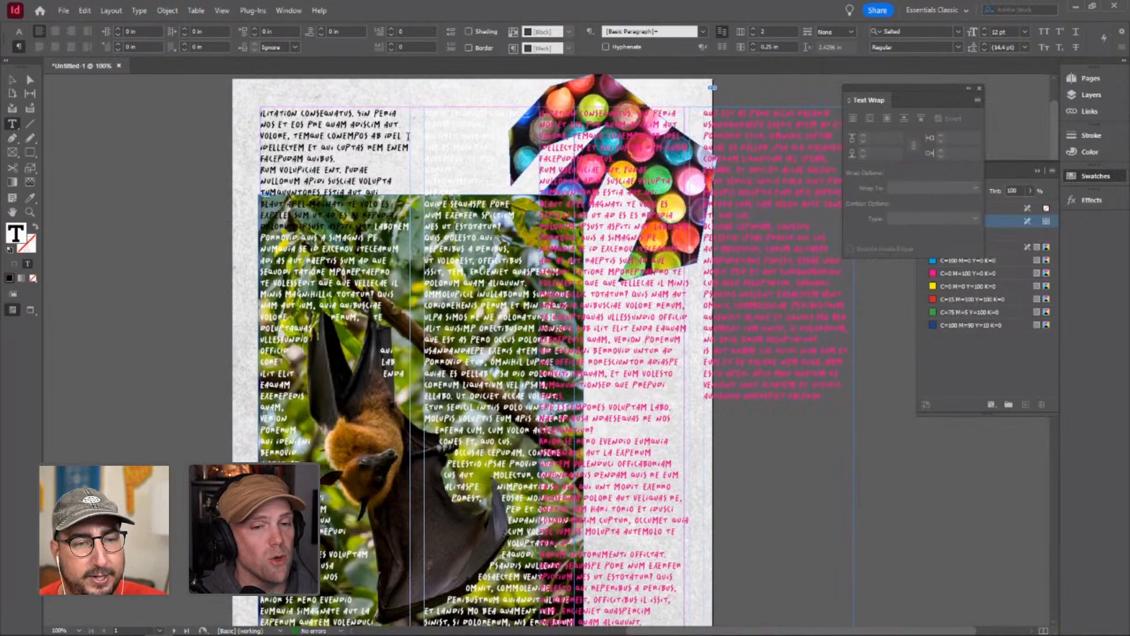
{"action": "left_click_drag", "start_coordinate": [408, 136], "coordinate": [239, 104]}
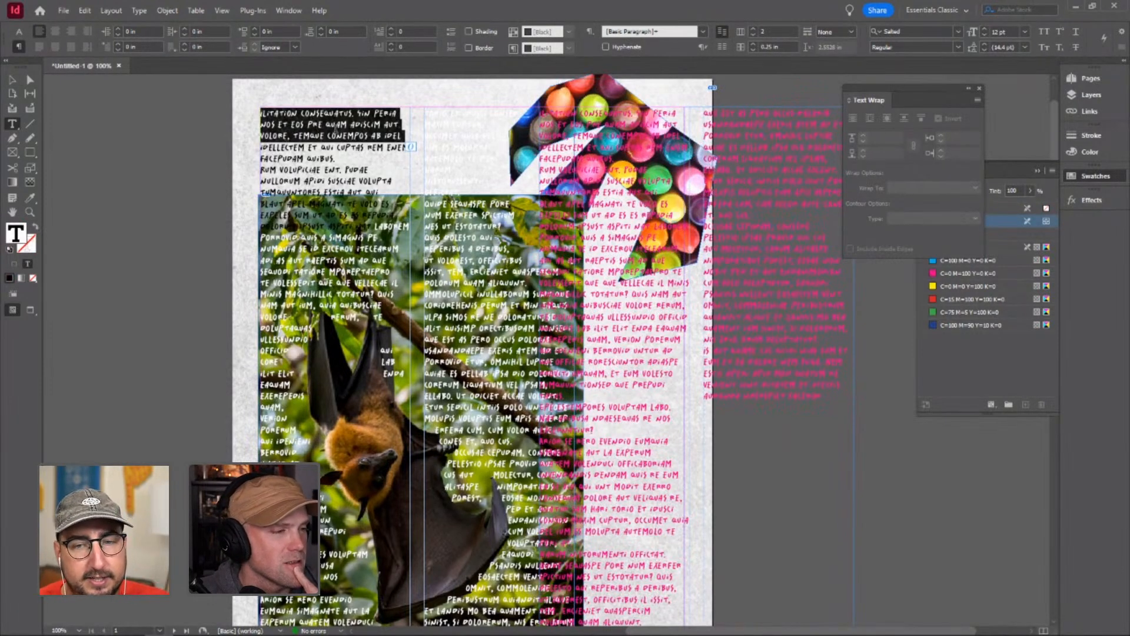
{"action": "left_click", "coordinate": [288, 10]}
{"action": "mouse_move", "coordinate": [386, 257]}
{"action": "mouse_move", "coordinate": [368, 316]}
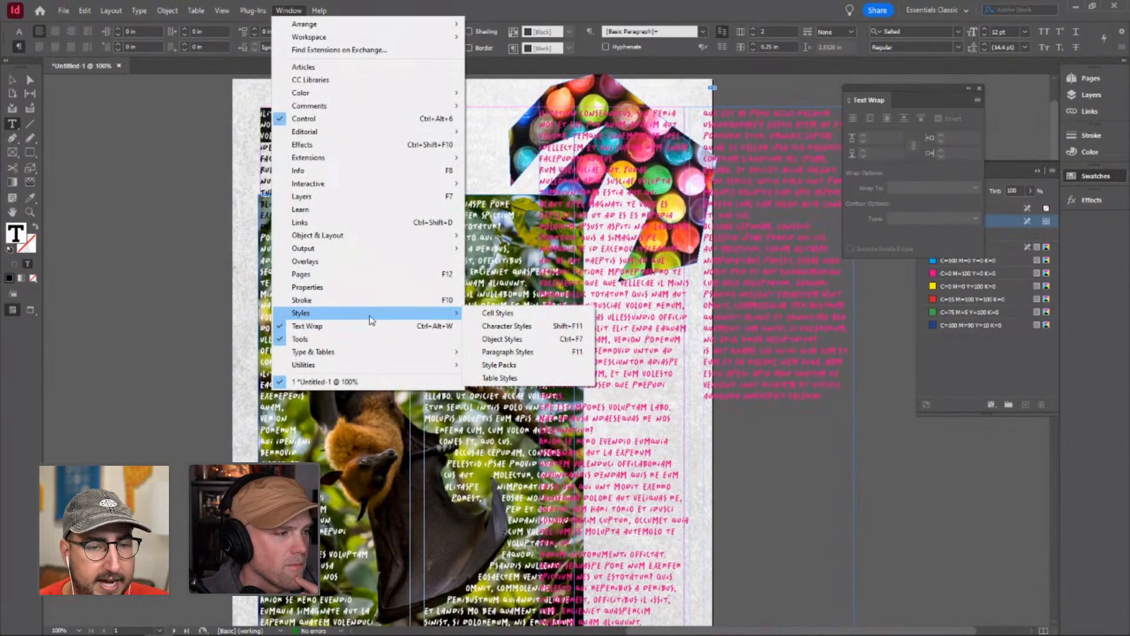
{"action": "left_click", "coordinate": [508, 326]}
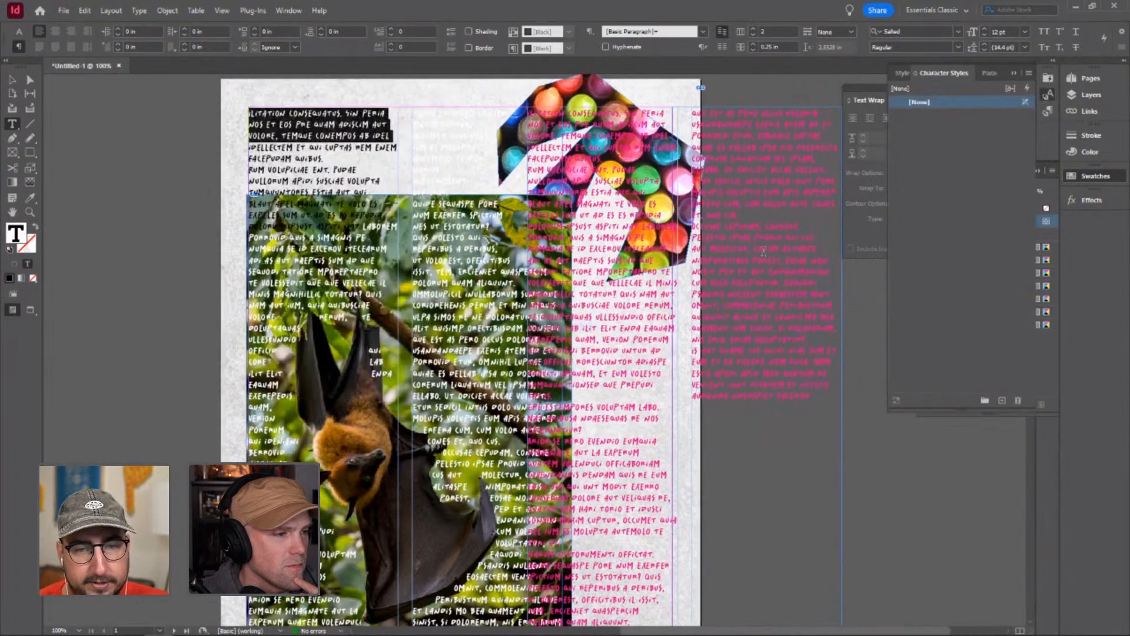
{"action": "left_click", "coordinate": [1001, 401]}
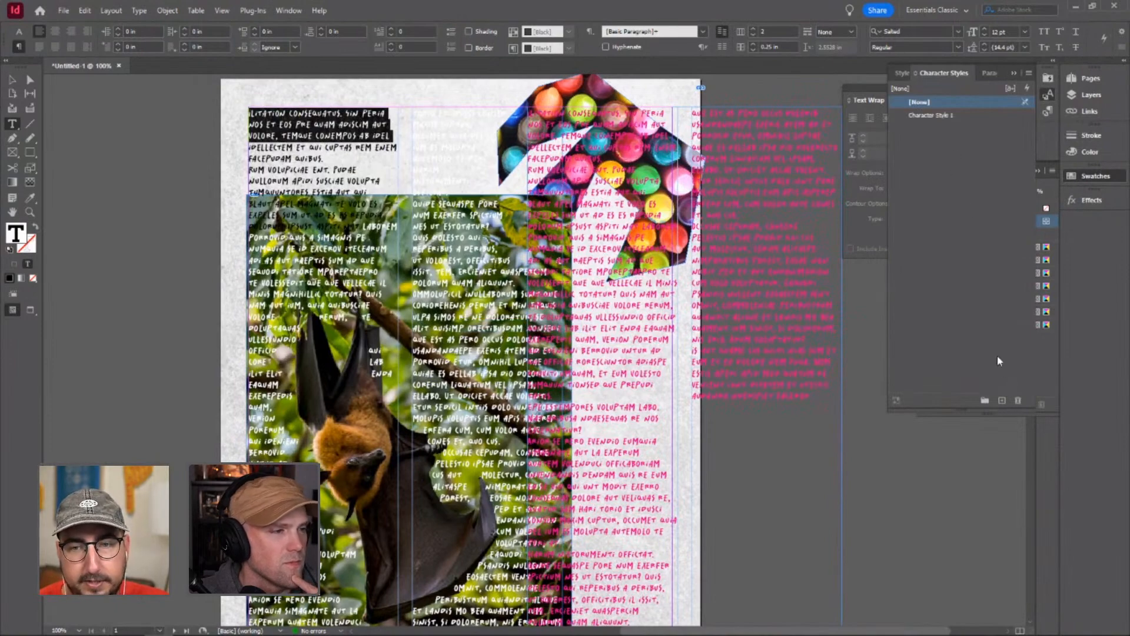
- Draw a new text frame about 4.14 × 1.6 in on the pasteboard beside the first page
{"action": "left_click", "coordinate": [12, 79]}
{"action": "scroll", "coordinate": [206, 158], "scroll_direction": "left", "scroll_amount": 3}
{"action": "key", "text": "t"}
{"action": "left_click_drag", "start_coordinate": [148, 179], "coordinate": [382, 268]}
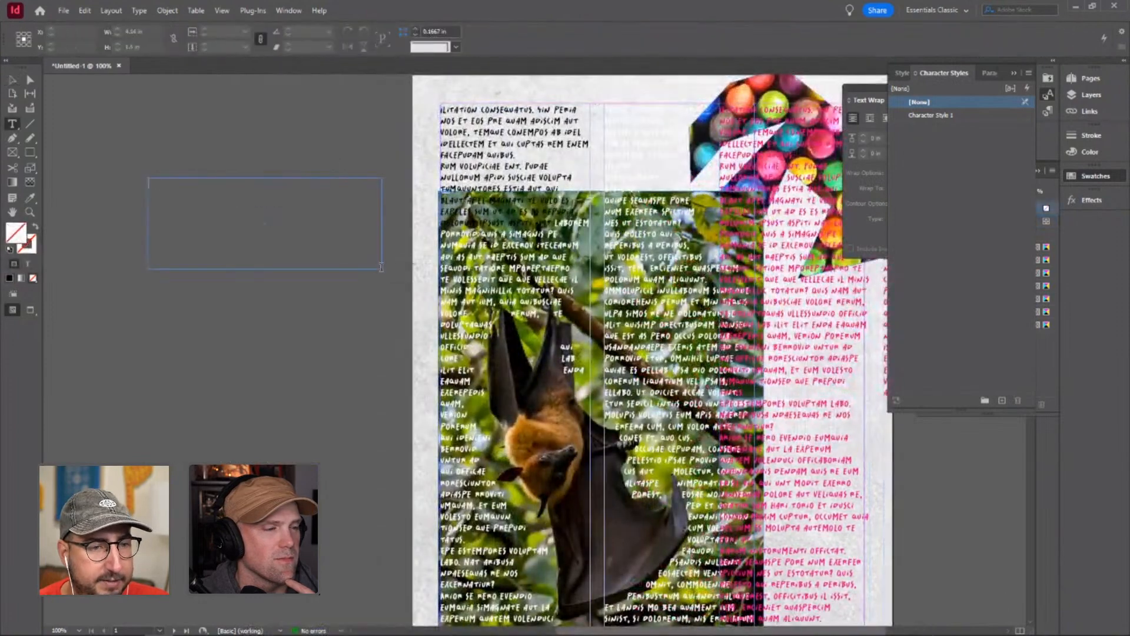
- Enter "asdfasdfasdfasdfasdf" in the new pasteboard text frame and apply Character Style 1 to it
{"action": "type", "text": "asdfasdfasdfasdfasdf"}
{"action": "key", "text": "Escape"}
{"action": "double_click", "coordinate": [203, 183]}
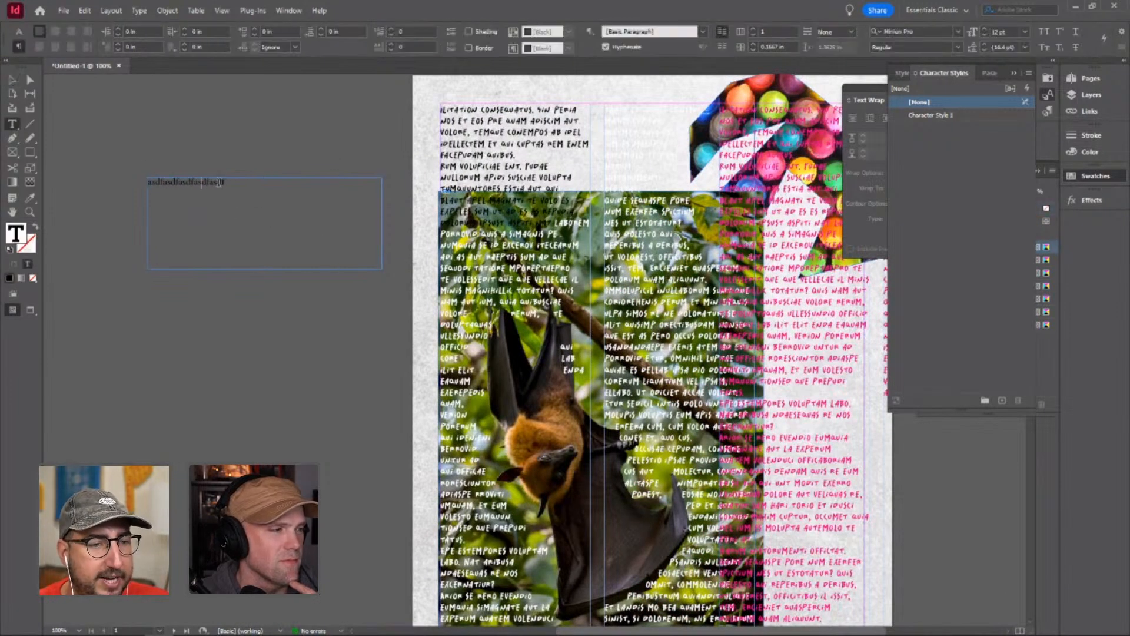
{"action": "double_click", "coordinate": [217, 183]}
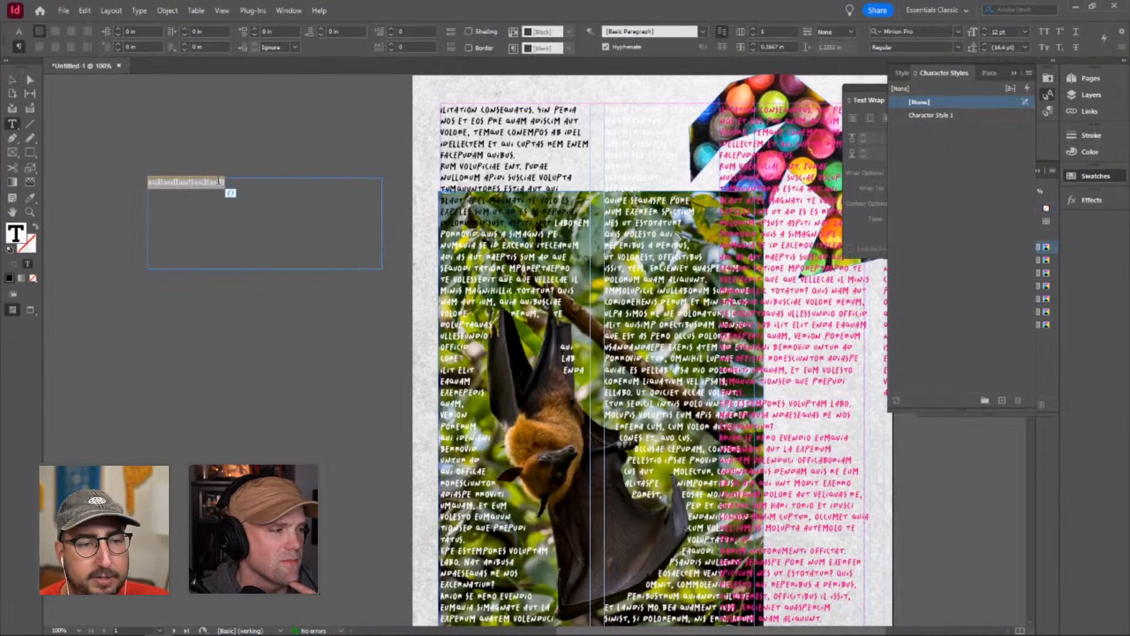
{"action": "left_click", "coordinate": [931, 115]}
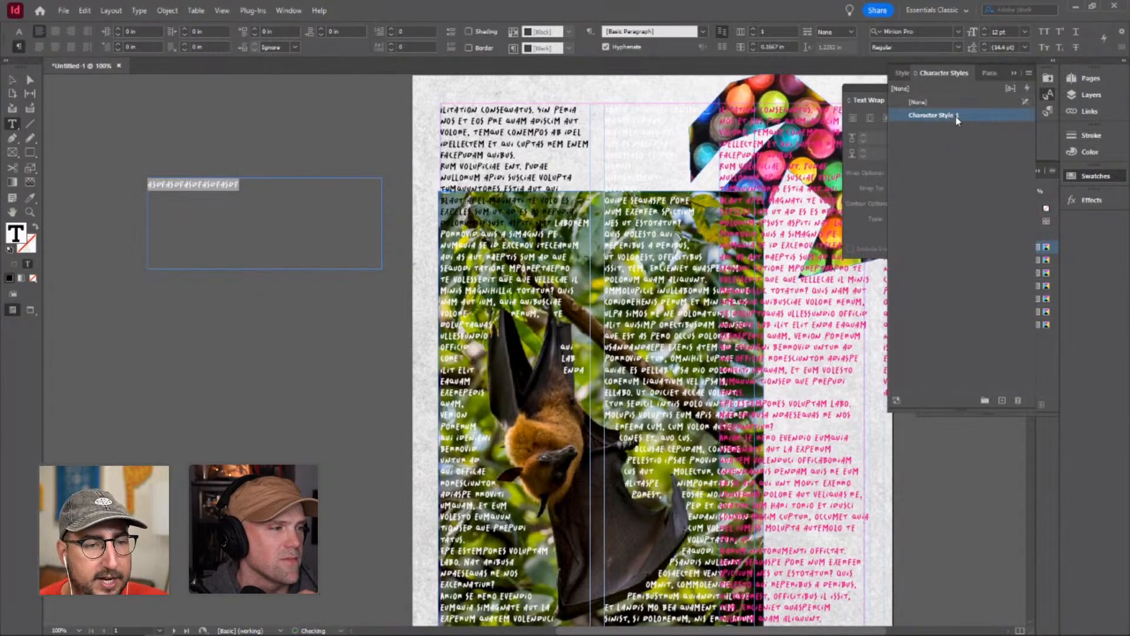
- Change the font of the sample text in the pasteboard frame to B Heavy
{"action": "key", "text": "Escape"}
{"action": "key", "text": "z"}
{"action": "left_click", "coordinate": [287, 235]}
{"action": "left_click", "coordinate": [478, 289]}
{"action": "left_click_drag", "start_coordinate": [569, 361], "coordinate": [260, 259]}
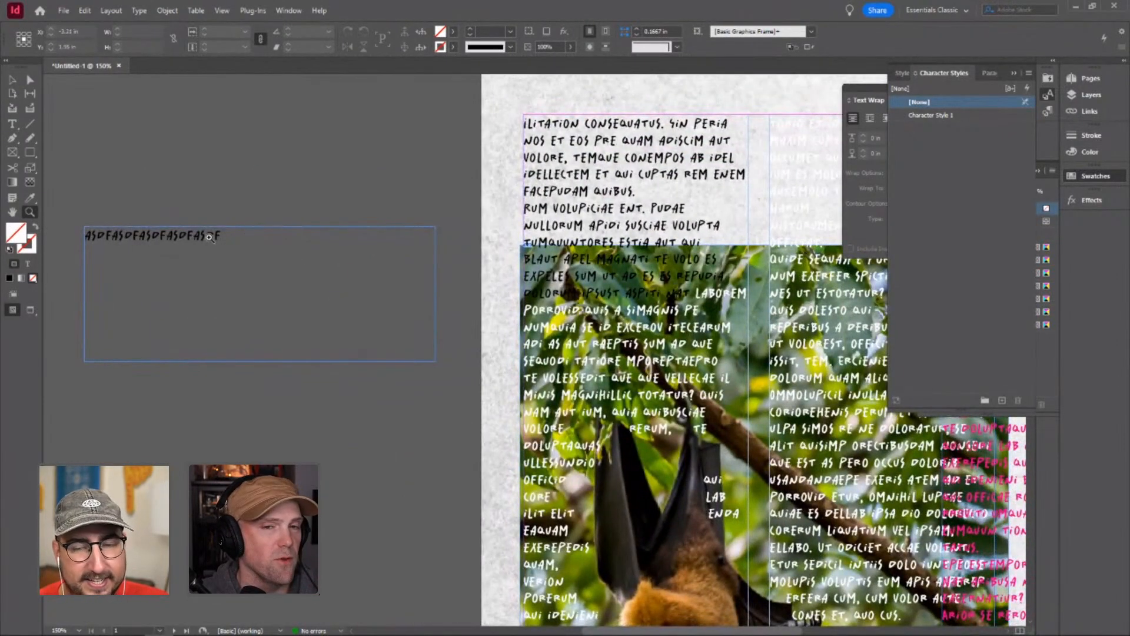
{"action": "double_click", "coordinate": [162, 235], "text": "ctrl"}
{"action": "key", "text": "ctrl+a"}
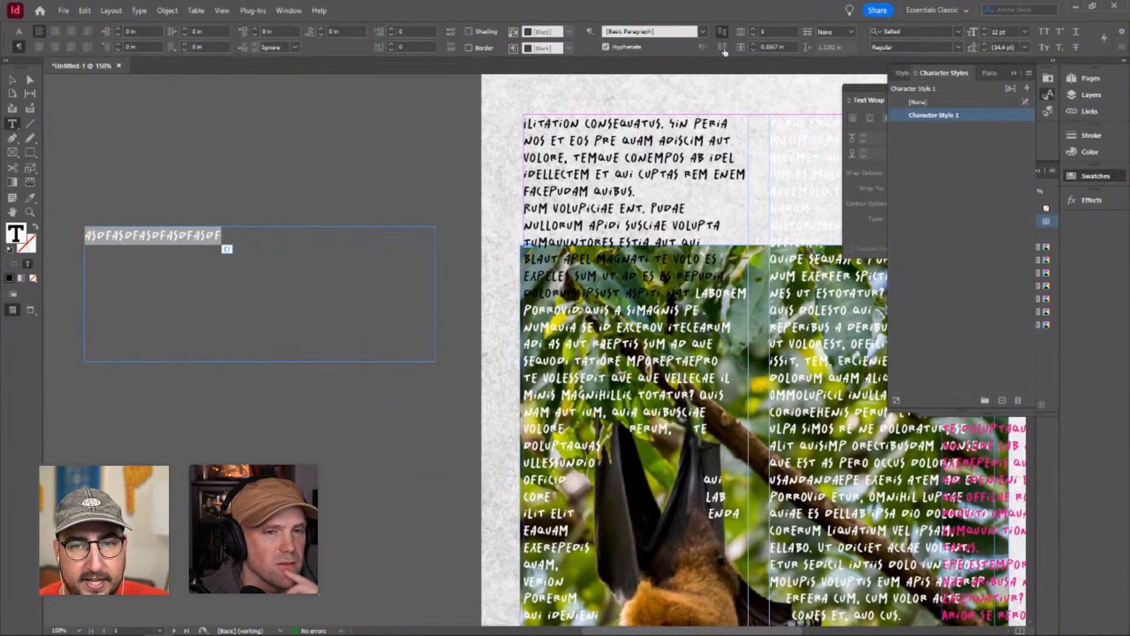
{"action": "left_click", "coordinate": [932, 32]}
{"action": "left_click", "coordinate": [959, 31]}
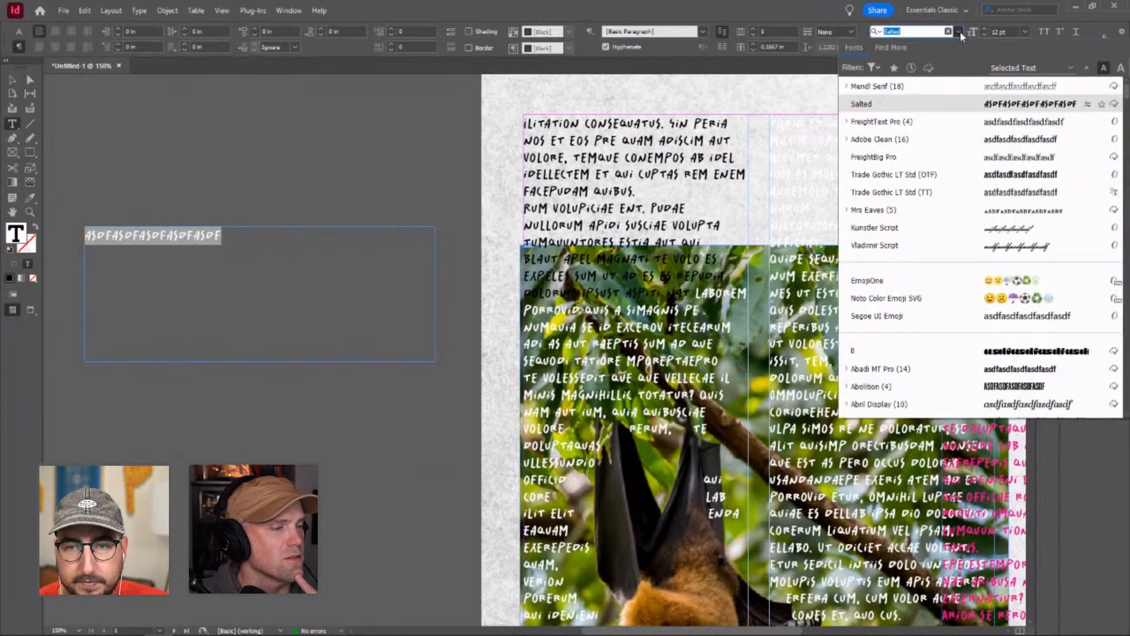
{"action": "left_click", "coordinate": [910, 353]}
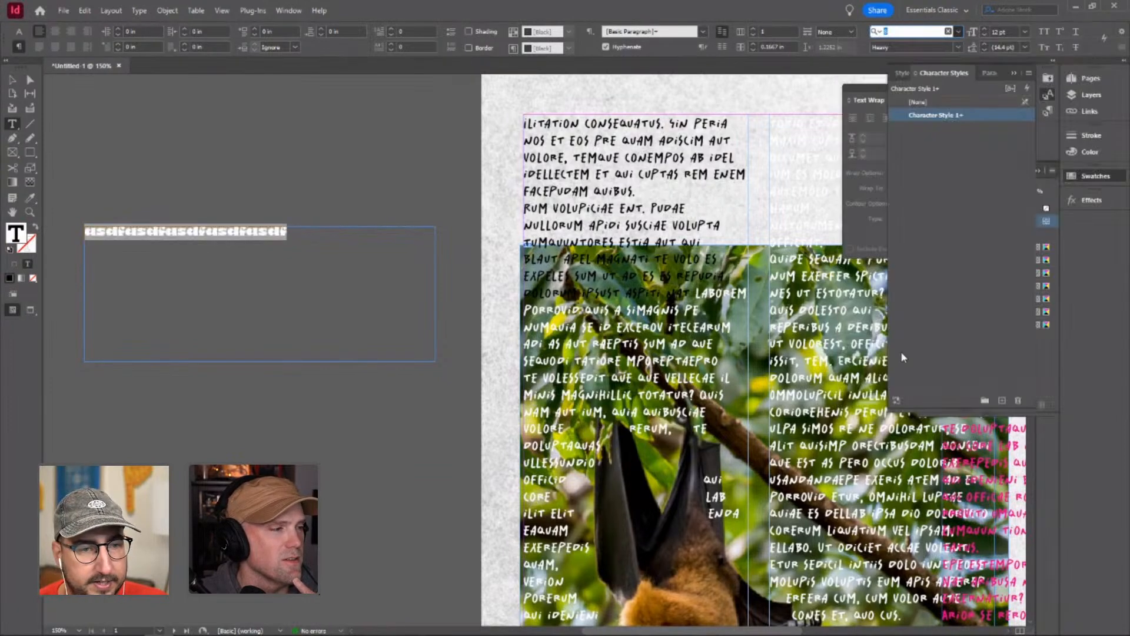
- Create a second character style from the restyled sample text in the pasteboard frame and deselect the frame
{"action": "left_click", "coordinate": [267, 231]}
{"action": "left_click", "coordinate": [12, 79]}
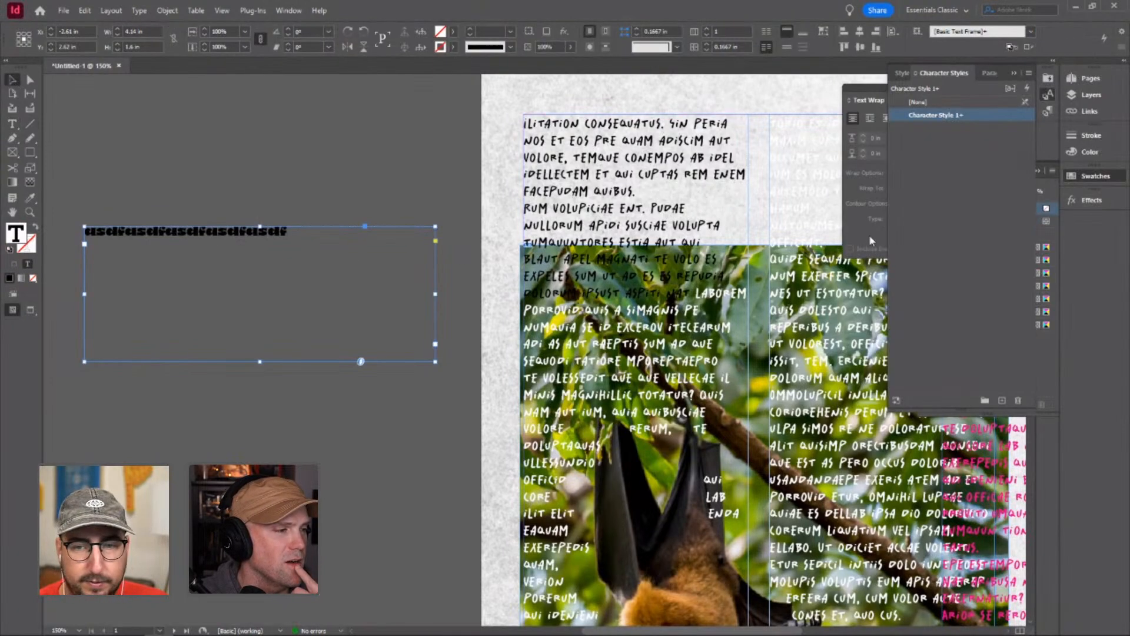
{"action": "left_click", "coordinate": [1001, 400]}
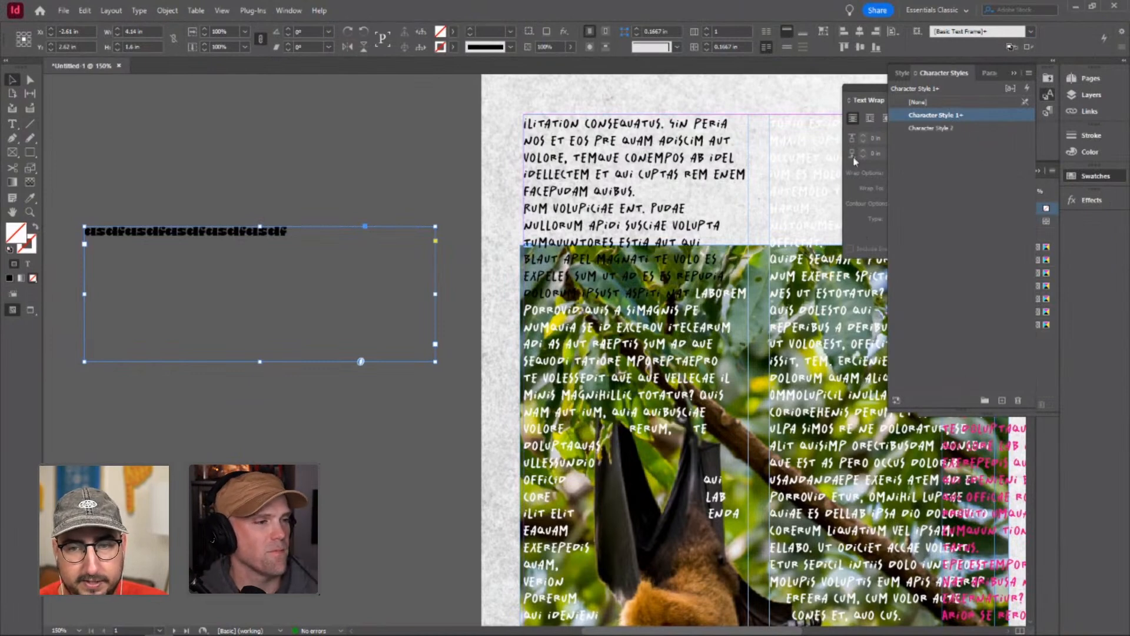
{"action": "left_click", "coordinate": [401, 168]}
- Apply Character Style 2 to the opening lines of the first column, from the start through "temq"
{"action": "key", "text": "t"}
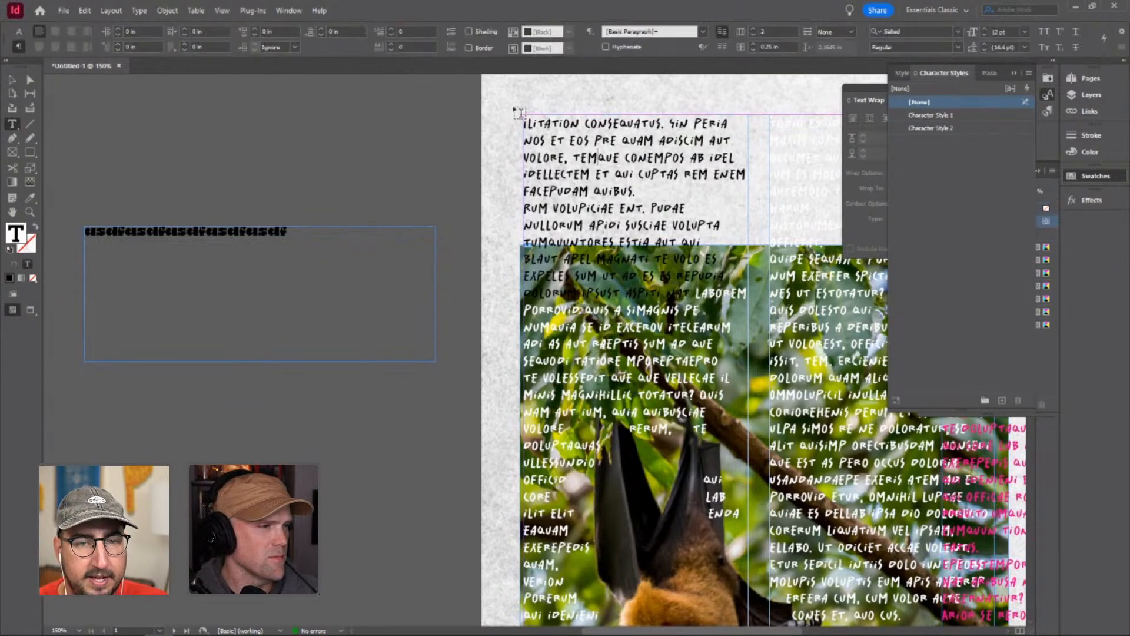
{"action": "left_click_drag", "start_coordinate": [599, 158], "coordinate": [509, 116]}
{"action": "left_click", "coordinate": [933, 127]}
{"action": "left_click", "coordinate": [618, 160]}
{"action": "left_click", "coordinate": [11, 79]}
{"action": "left_click", "coordinate": [129, 129]}
- Assign the keyboard shortcut Shift+Num 1 to Character Style 2 in its style options
{"action": "left_click_drag", "start_coordinate": [649, 289], "coordinate": [536, 303]}
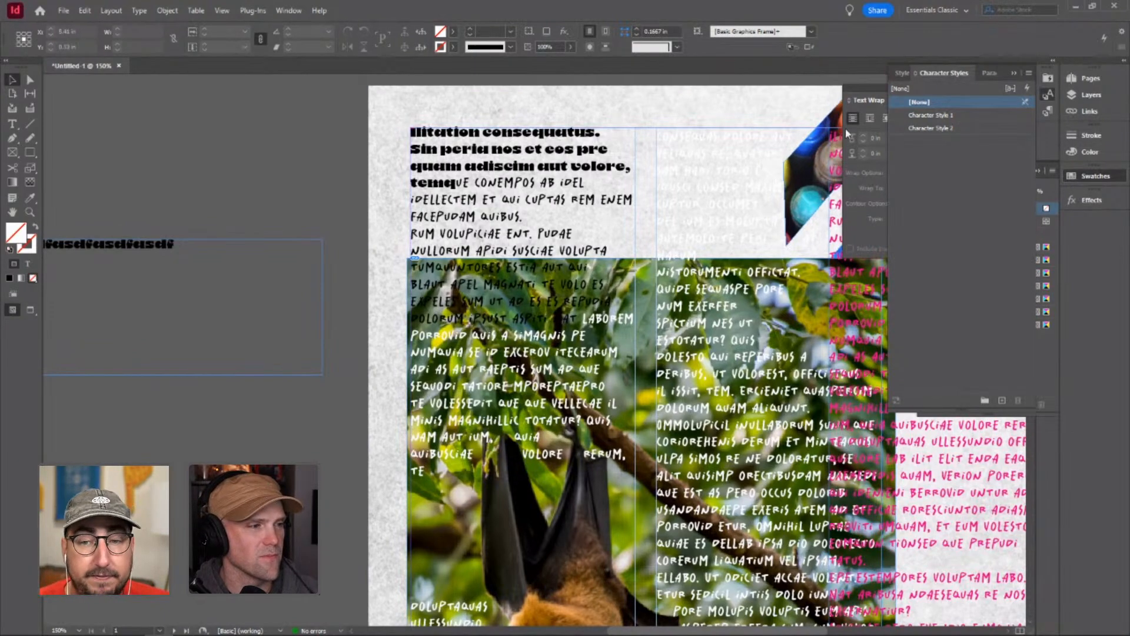
{"action": "right_click", "coordinate": [963, 129]}
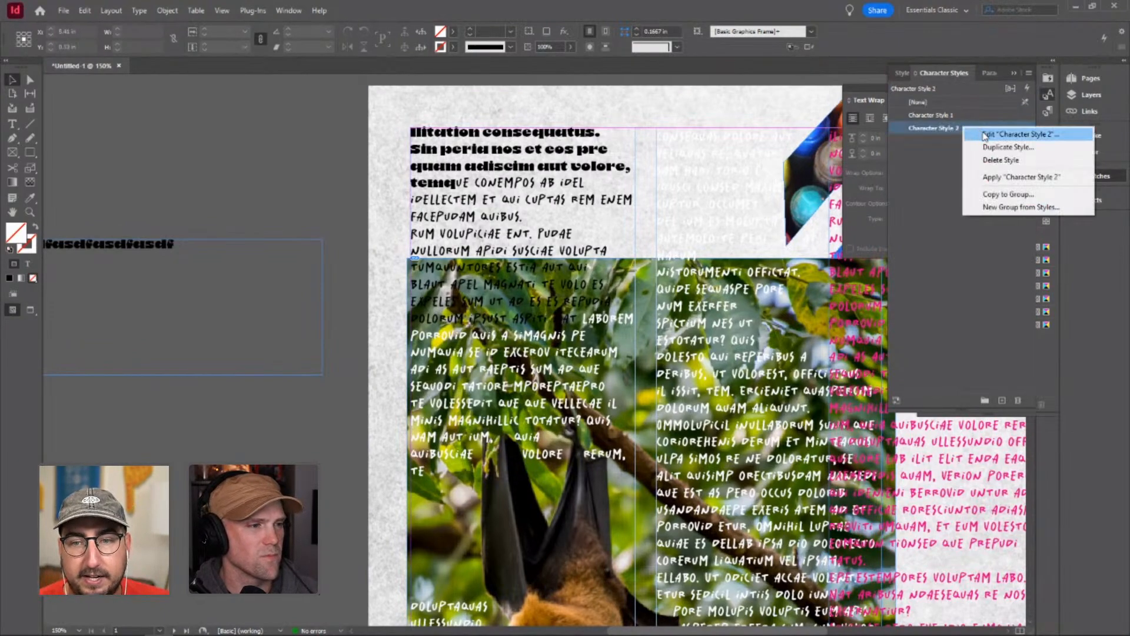
{"action": "left_click", "coordinate": [984, 135]}
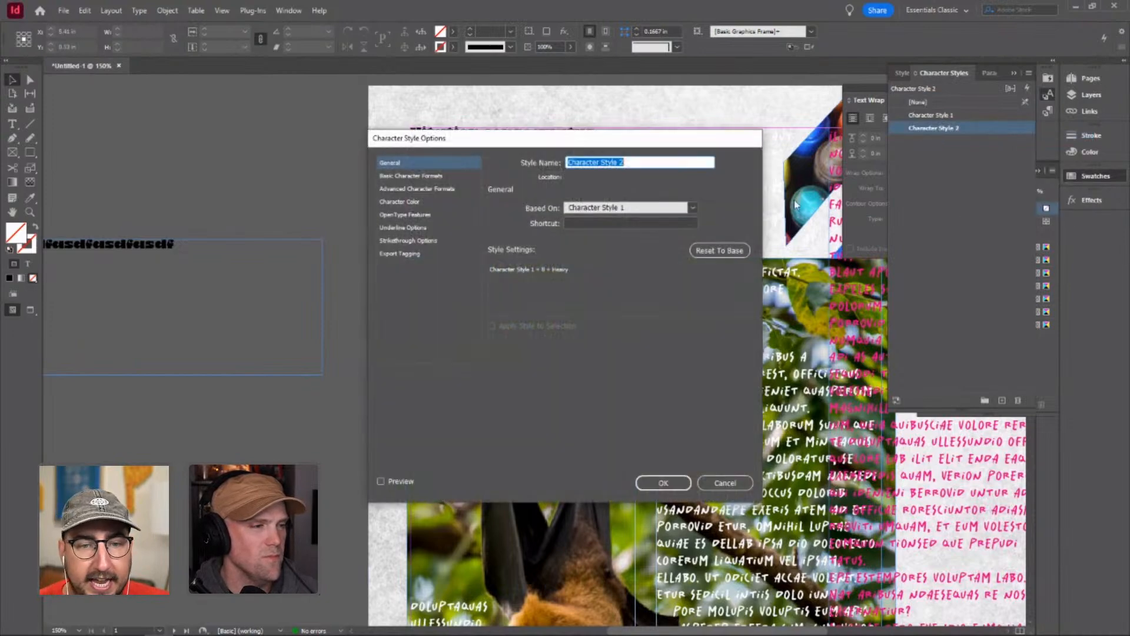
{"action": "left_click", "coordinate": [609, 222]}
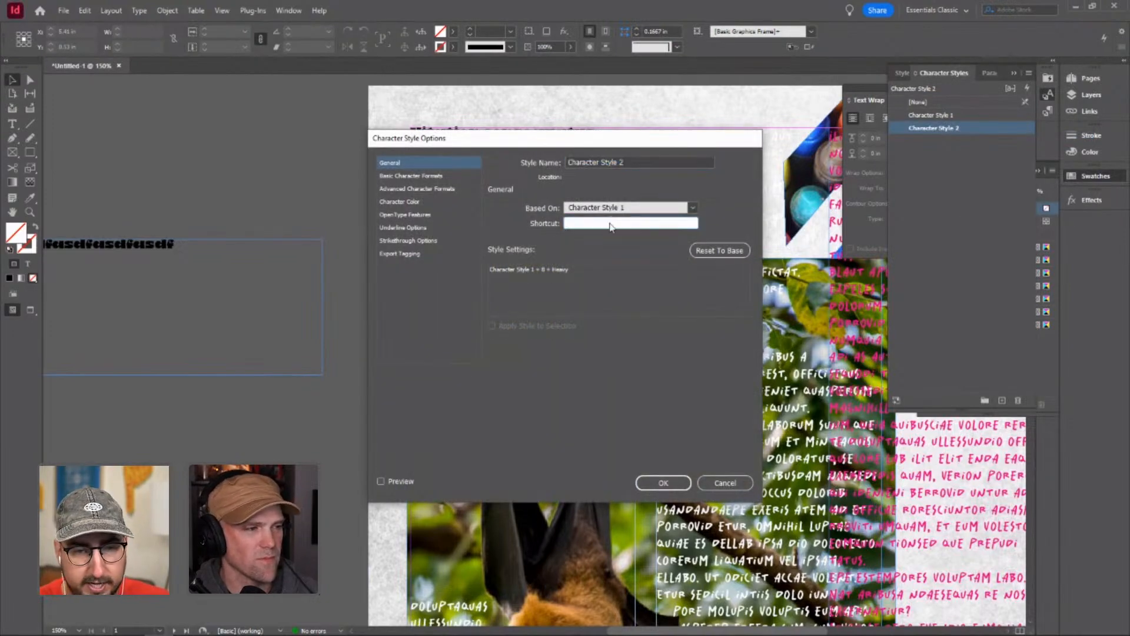
{"action": "key", "text": "shift+KP_1"}
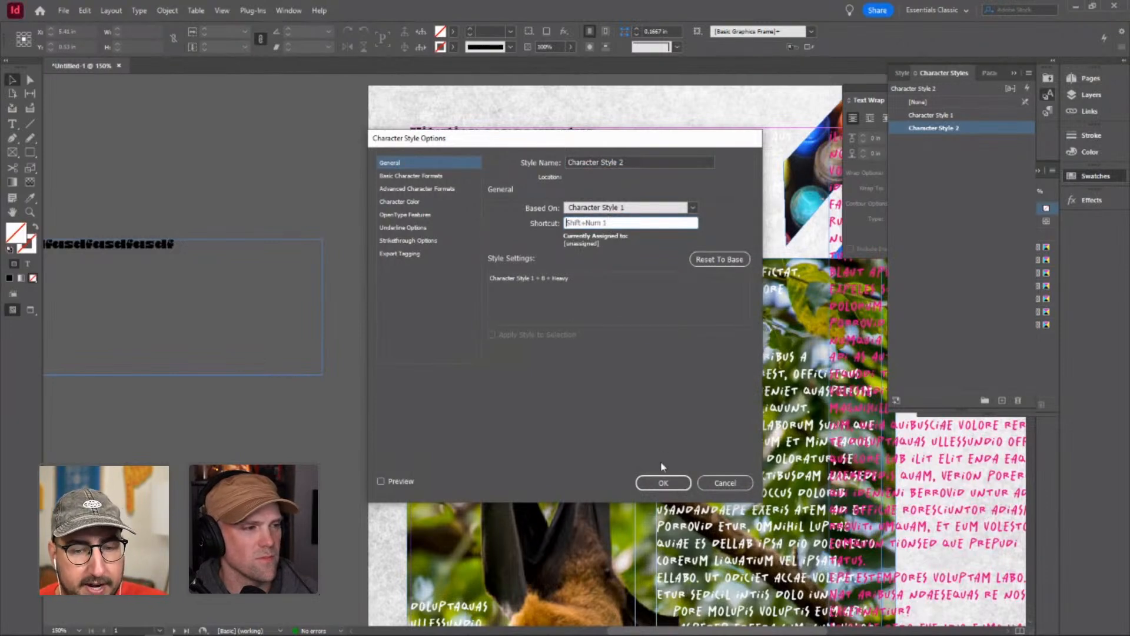
{"action": "left_click", "coordinate": [663, 482]}
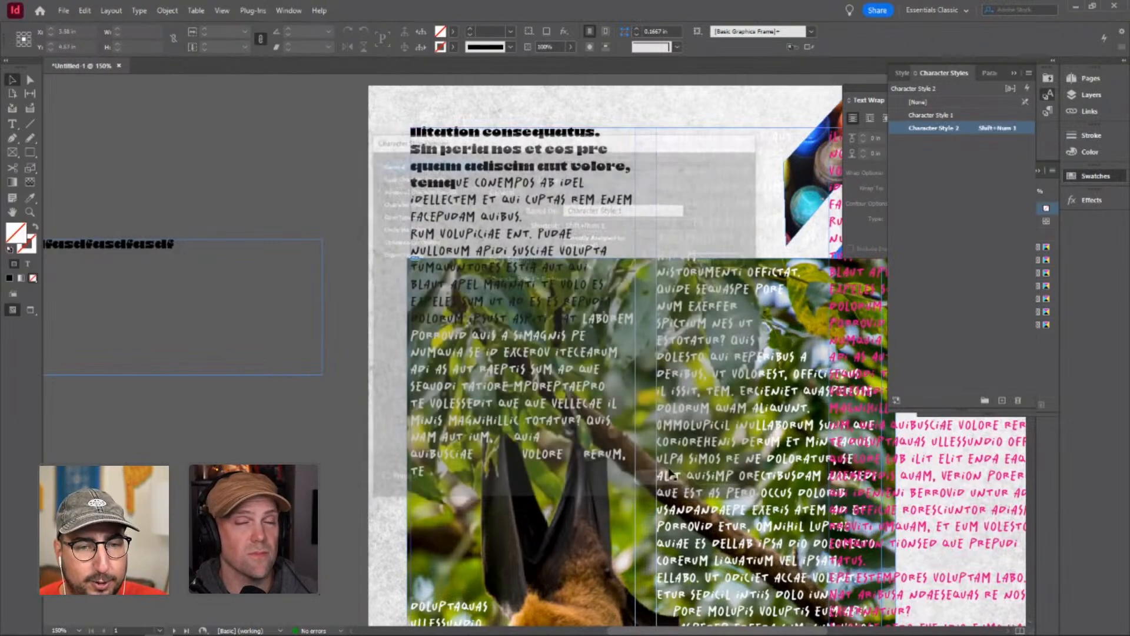
- Apply Character Style 2 to the first-column passage from "ent. Pudae" through "magnati te" and deselect it
{"action": "double_click", "coordinate": [486, 250]}
{"action": "left_click_drag", "start_coordinate": [506, 233], "coordinate": [554, 285]}
{"action": "key", "text": "shift+KP_1"}
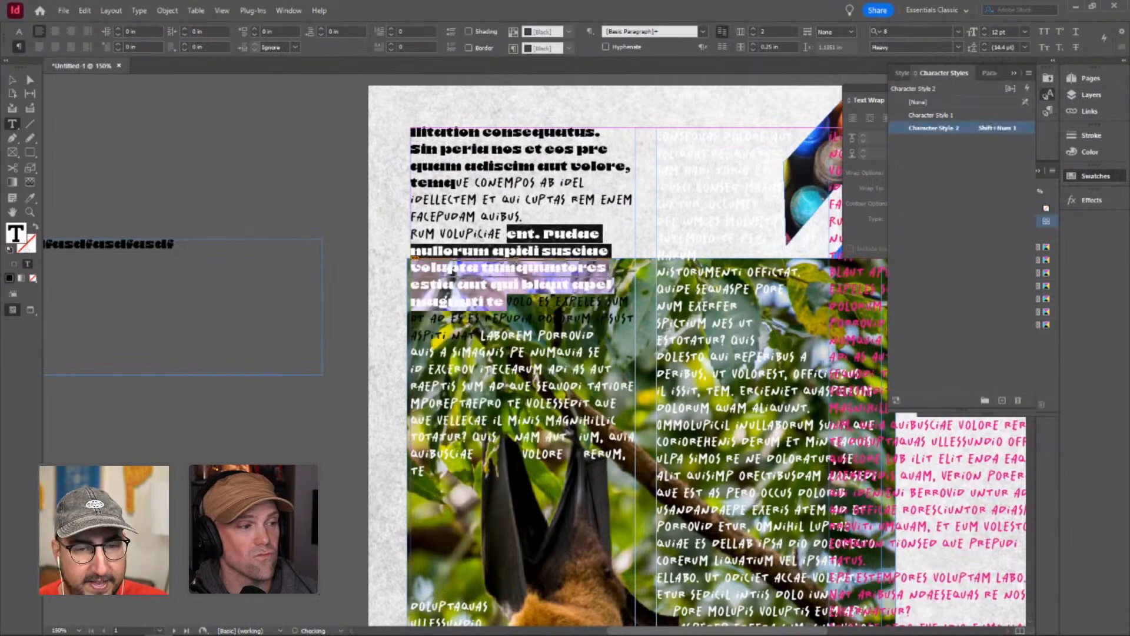
{"action": "left_click", "coordinate": [12, 79]}
{"action": "left_click", "coordinate": [171, 150]}
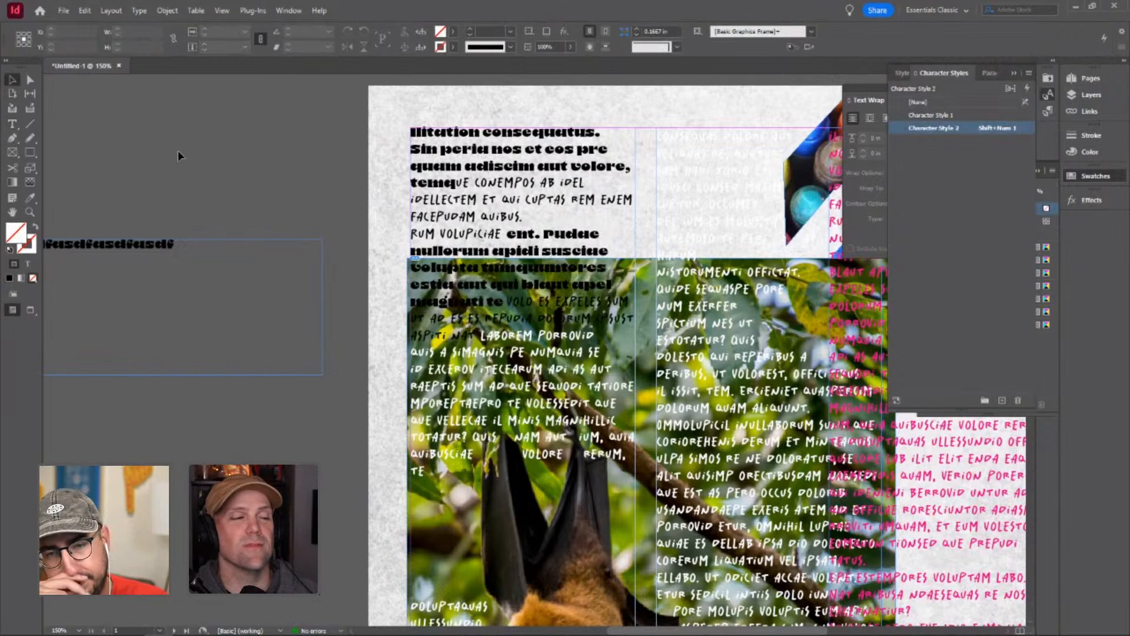
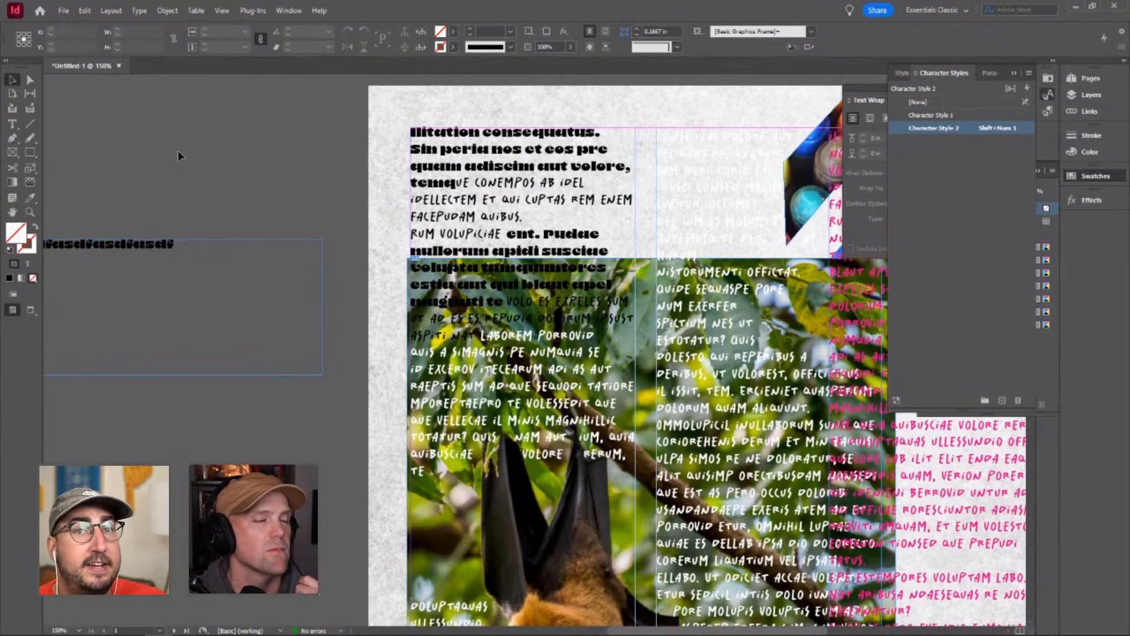
- Apply Character Style 2 to the first column's opening text through "temque conem" and deselect the frame
{"action": "double_click", "coordinate": [518, 221]}
{"action": "left_click_drag", "start_coordinate": [516, 186], "coordinate": [402, 111]}
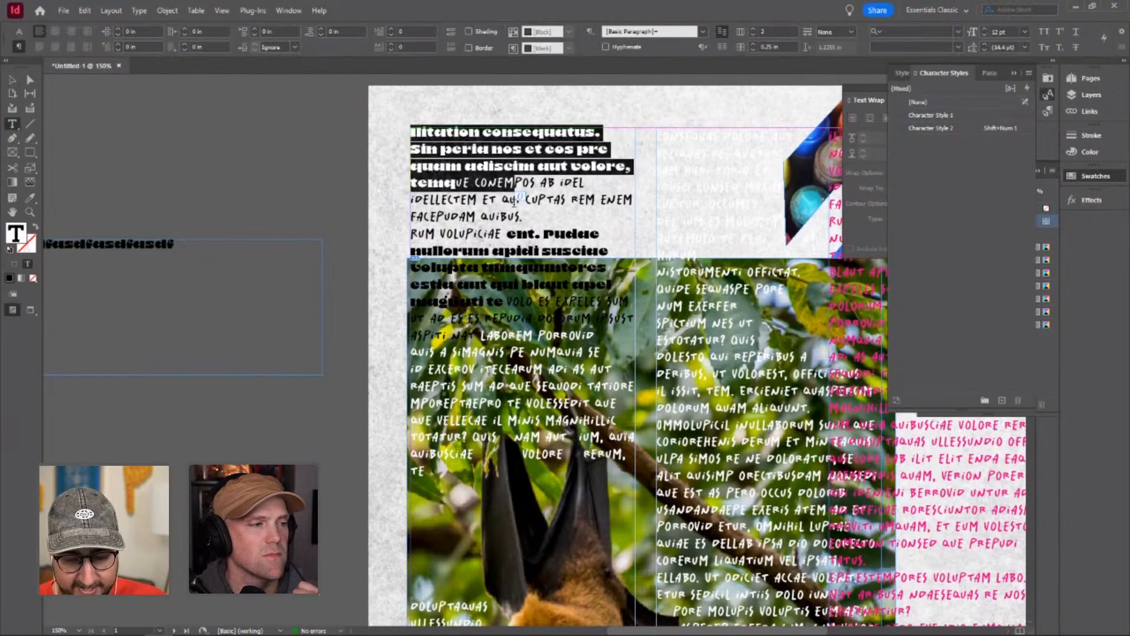
{"action": "key", "text": "shift+KP_1"}
{"action": "left_click_drag", "start_coordinate": [533, 252], "coordinate": [450, 213]}
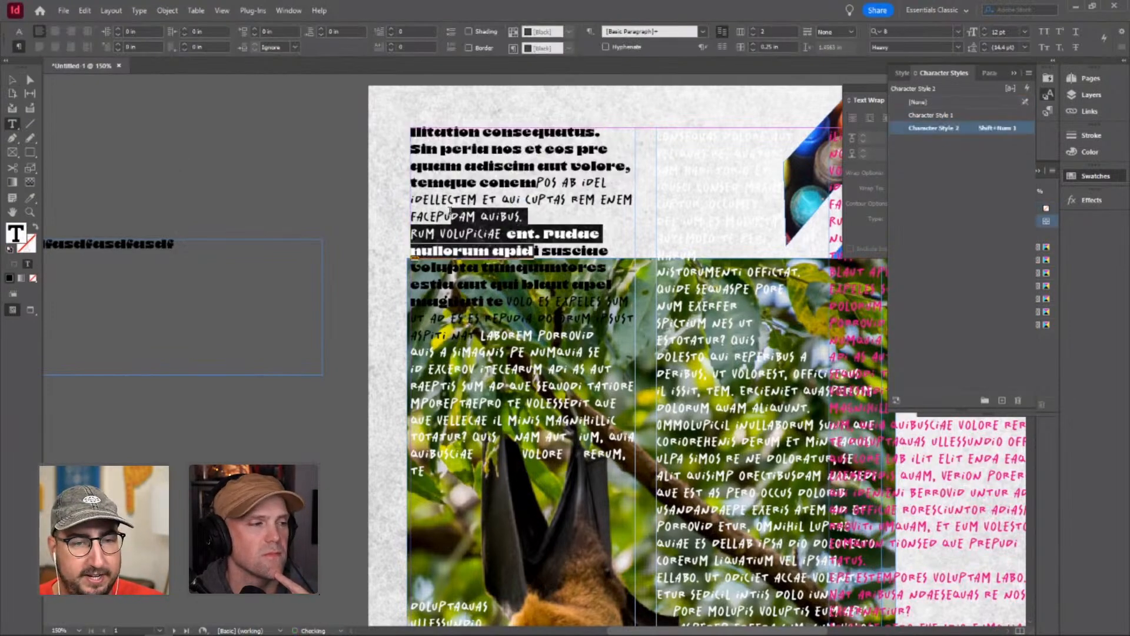
{"action": "key", "text": "Escape"}
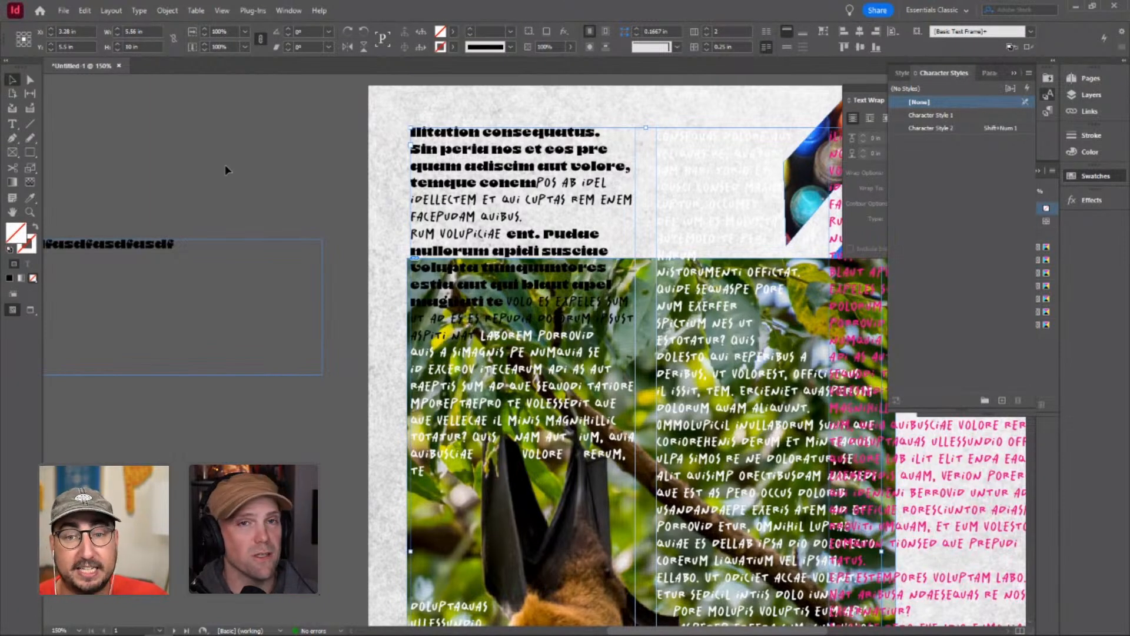
{"action": "left_click", "coordinate": [277, 191]}
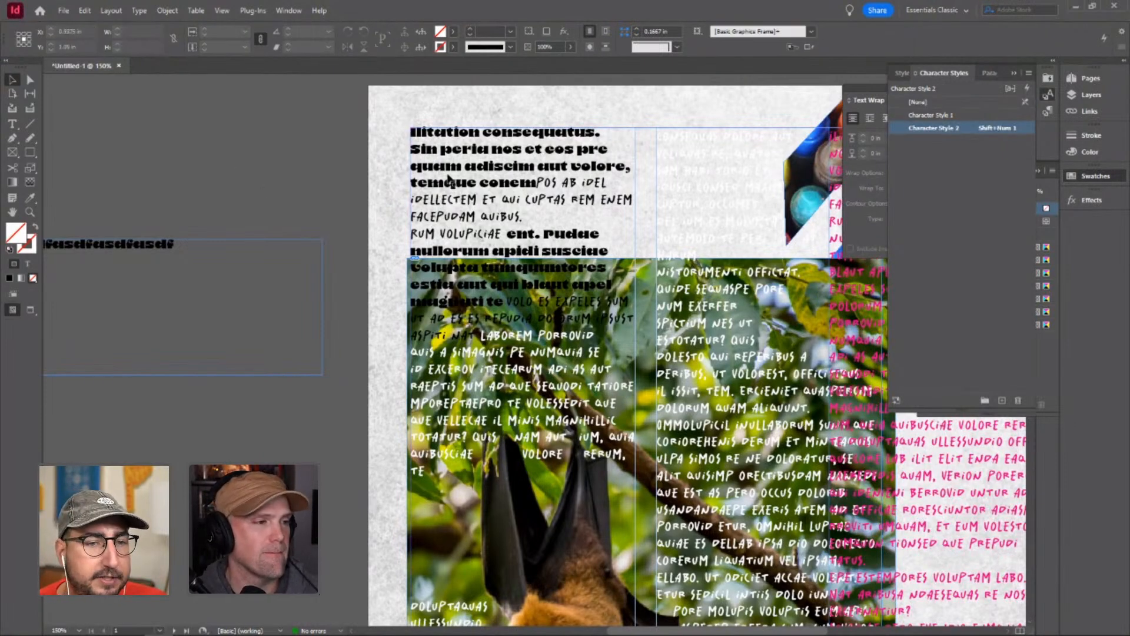
- Insert a paragraph break after "temque conem" and create a new paragraph style from the opening paragraph
{"action": "double_click", "coordinate": [481, 185]}
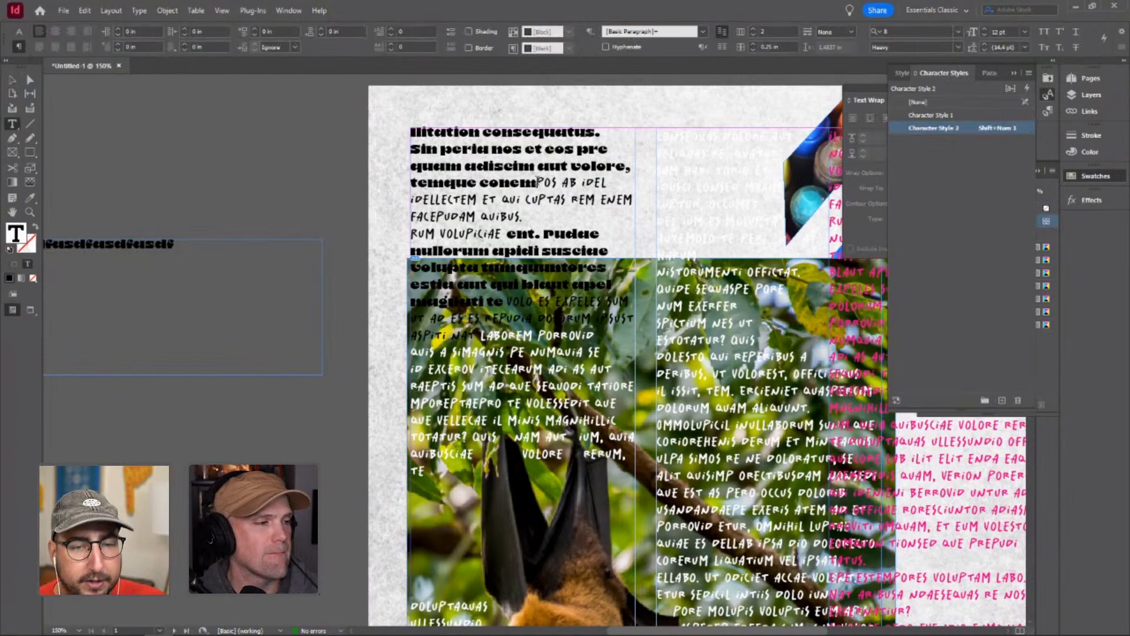
{"action": "key", "text": "Return"}
{"action": "left_click_drag", "start_coordinate": [537, 182], "coordinate": [407, 156]}
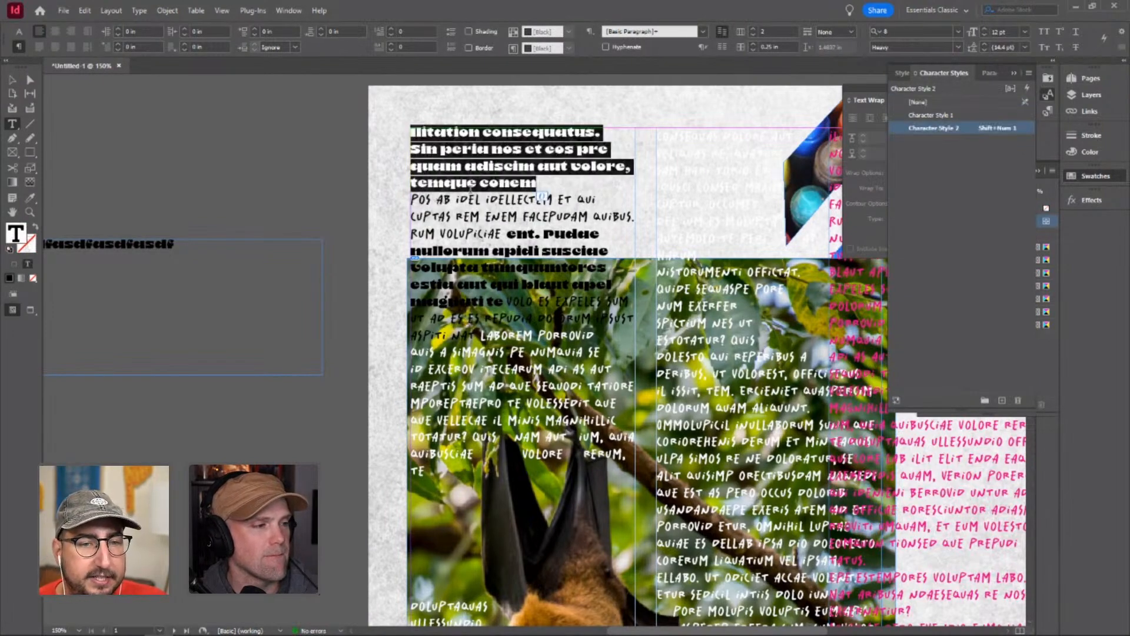
{"action": "left_click", "coordinate": [540, 185]}
{"action": "left_click_drag", "start_coordinate": [536, 184], "coordinate": [412, 130]}
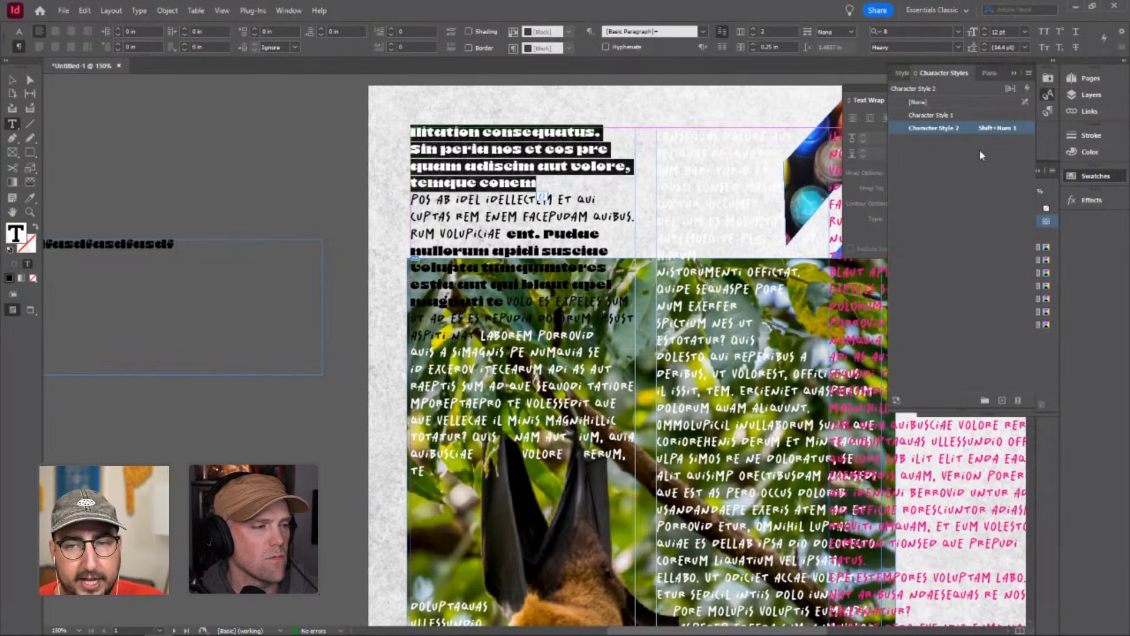
{"action": "left_click", "coordinate": [988, 73]}
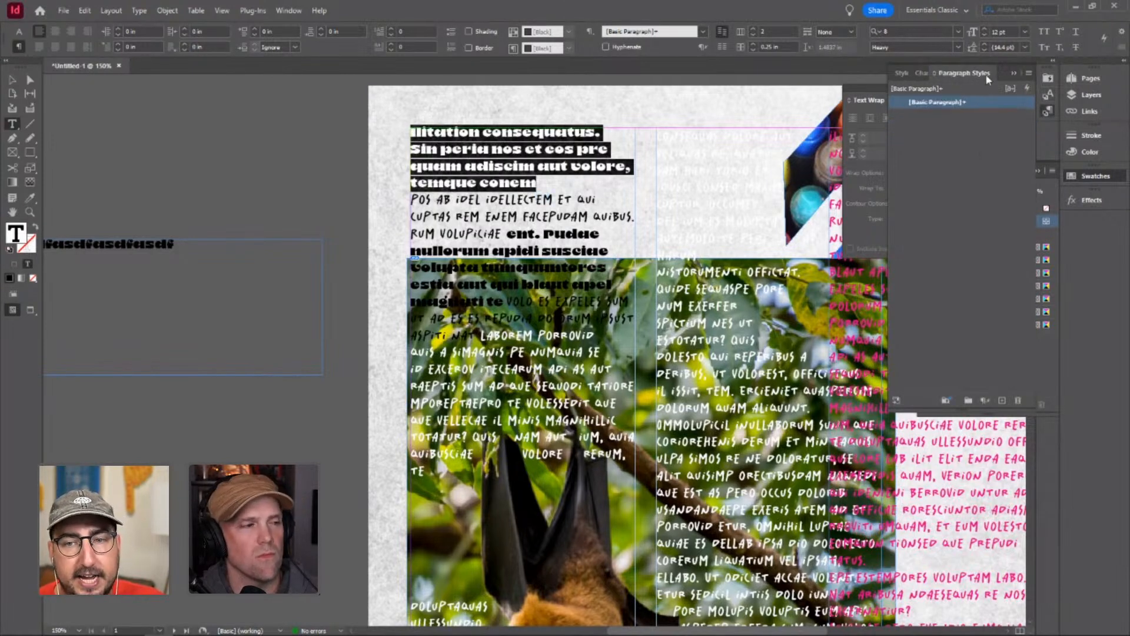
{"action": "left_click", "coordinate": [1001, 401]}
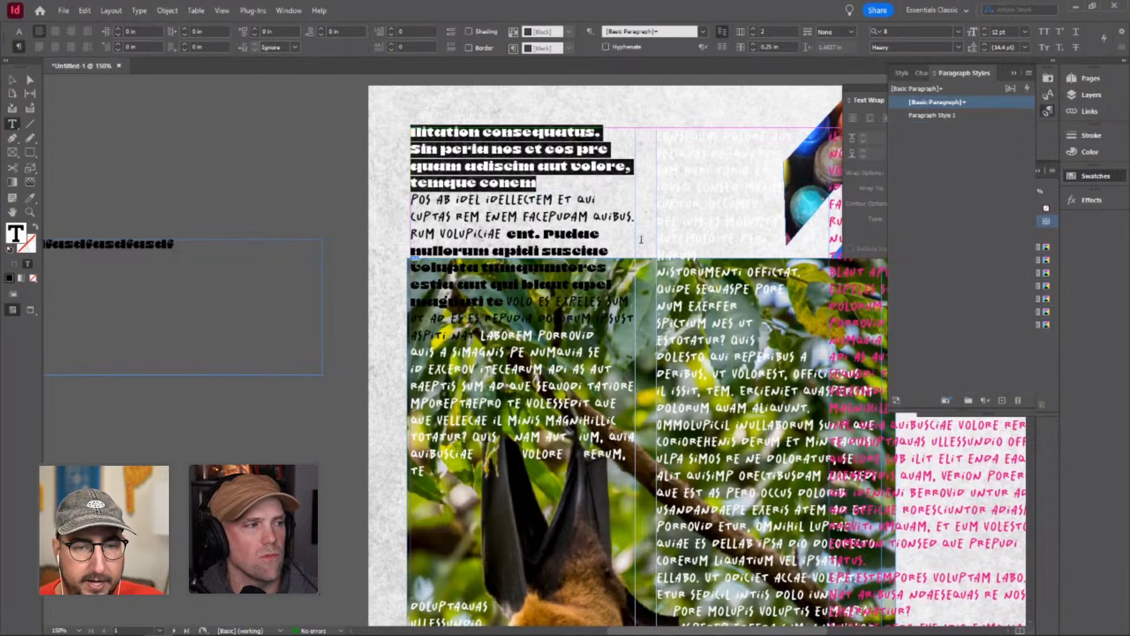
- Add an empty line after "temque conem" and two paragraph breaks before "ent. Pudae" in the first column
{"action": "left_click", "coordinate": [559, 182]}
{"action": "key", "text": "Return"}
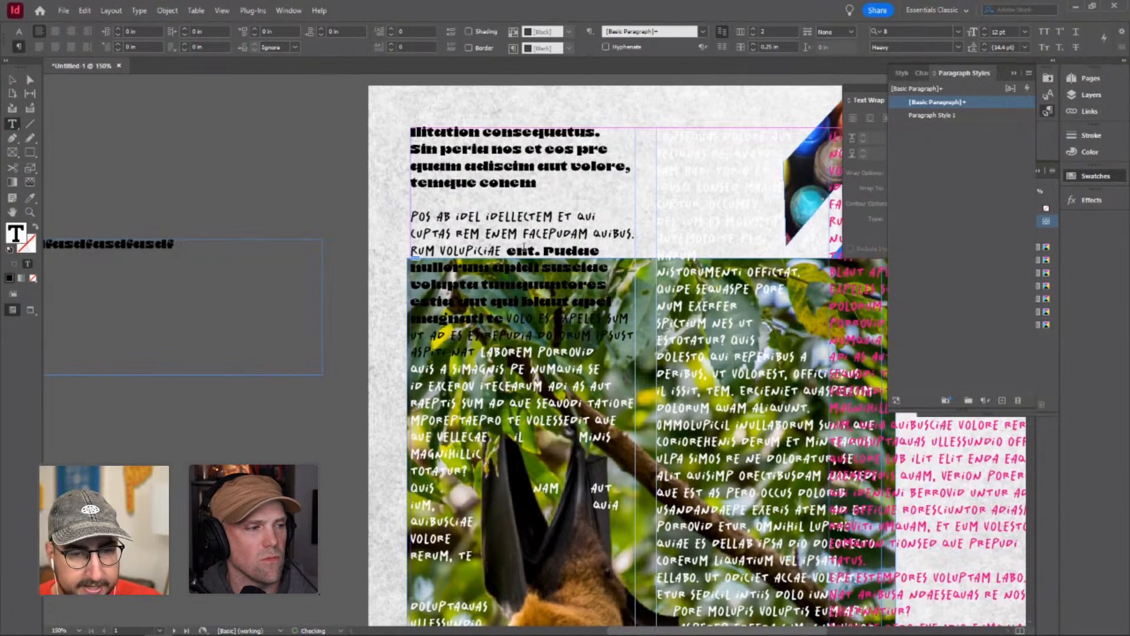
{"action": "left_click", "coordinate": [507, 251]}
{"action": "key", "text": "Return"}
{"action": "key", "text": "Return"}
- Apply Paragraph Style 1 to the paragraph beginning "pos ab idel" and to the paragraph beginning "ent. Pudae"
{"action": "left_click_drag", "start_coordinate": [507, 251], "coordinate": [412, 217]}
{"action": "left_click", "coordinate": [470, 232]}
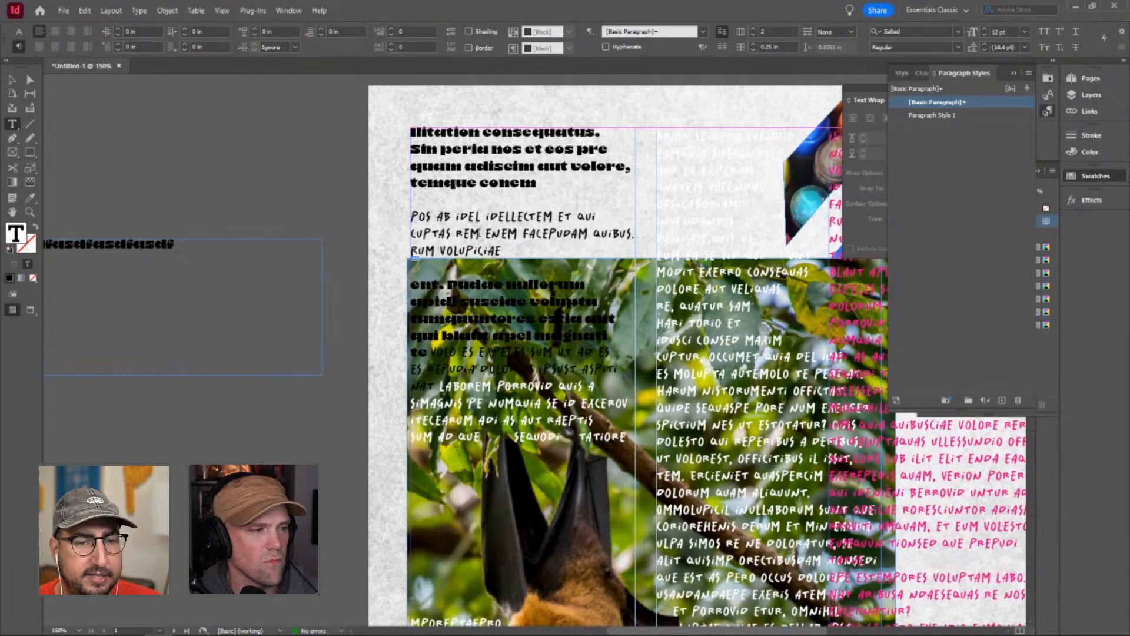
{"action": "left_click", "coordinate": [929, 115]}
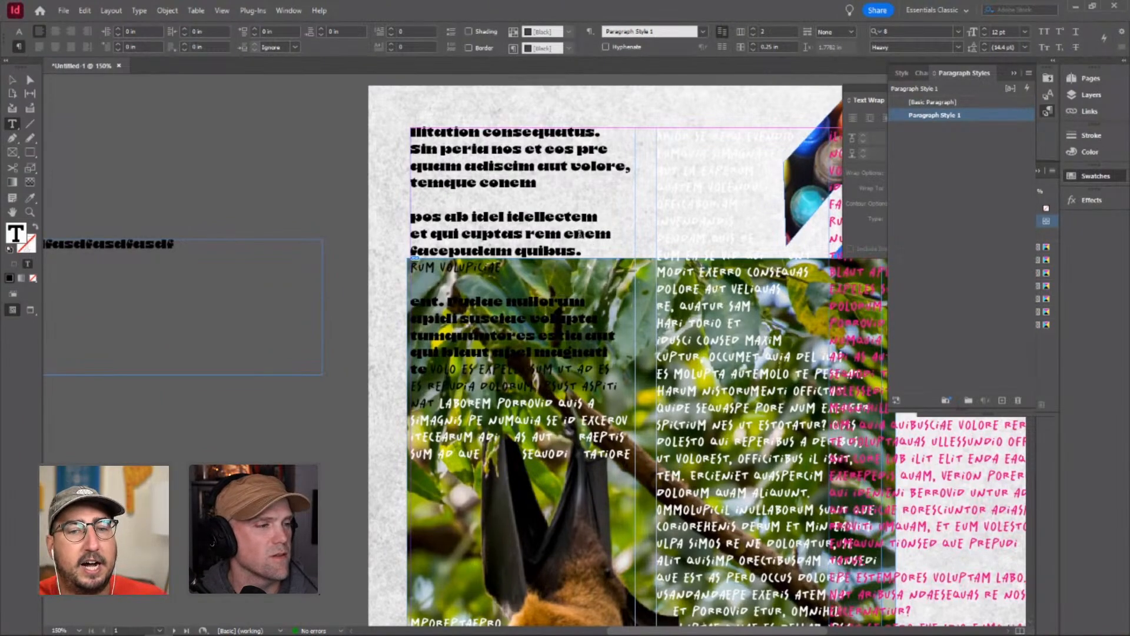
{"action": "left_click", "coordinate": [499, 414]}
{"action": "left_click", "coordinate": [931, 115]}
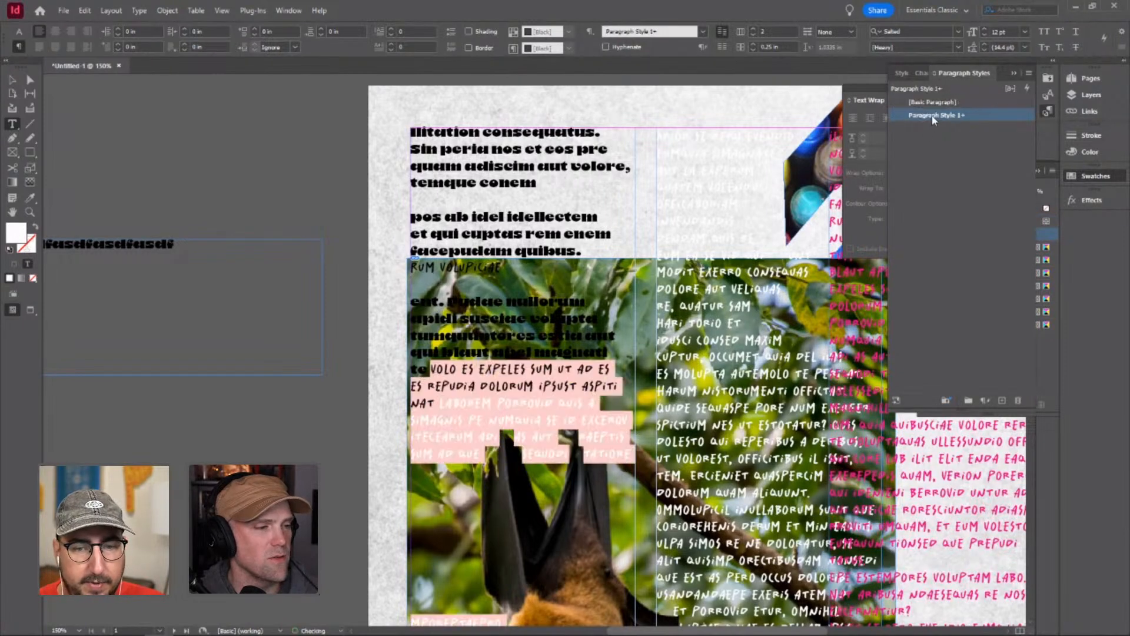
{"action": "left_click", "coordinate": [497, 419]}
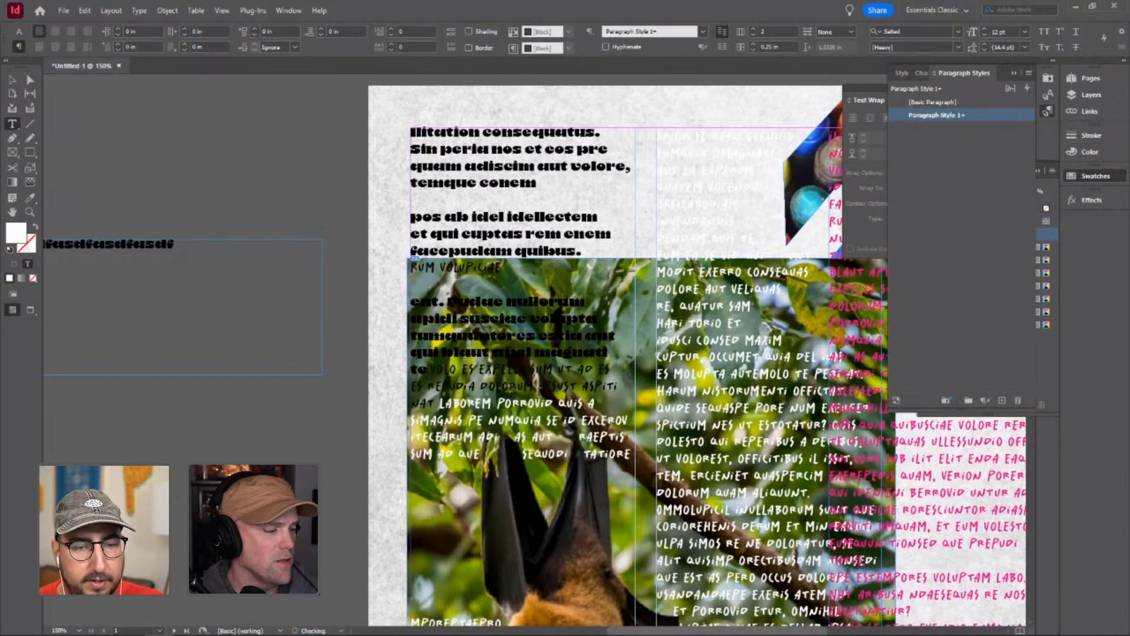
{"action": "left_click", "coordinate": [11, 79]}
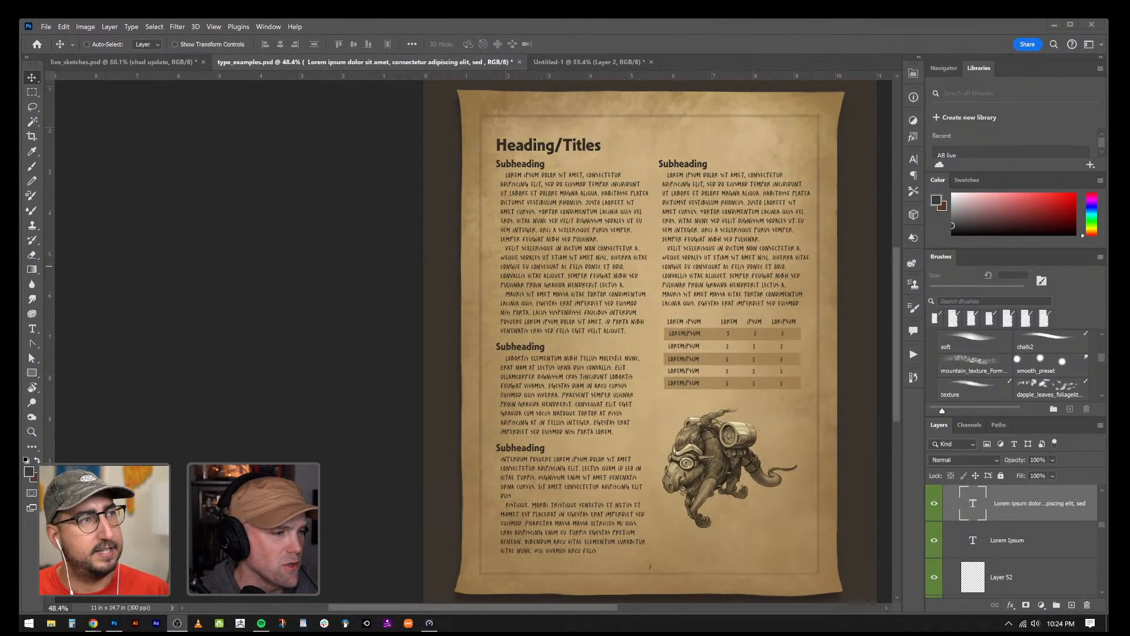
{"action": "scroll", "coordinate": [720, 375], "scroll_direction": "up", "scroll_amount": 5}
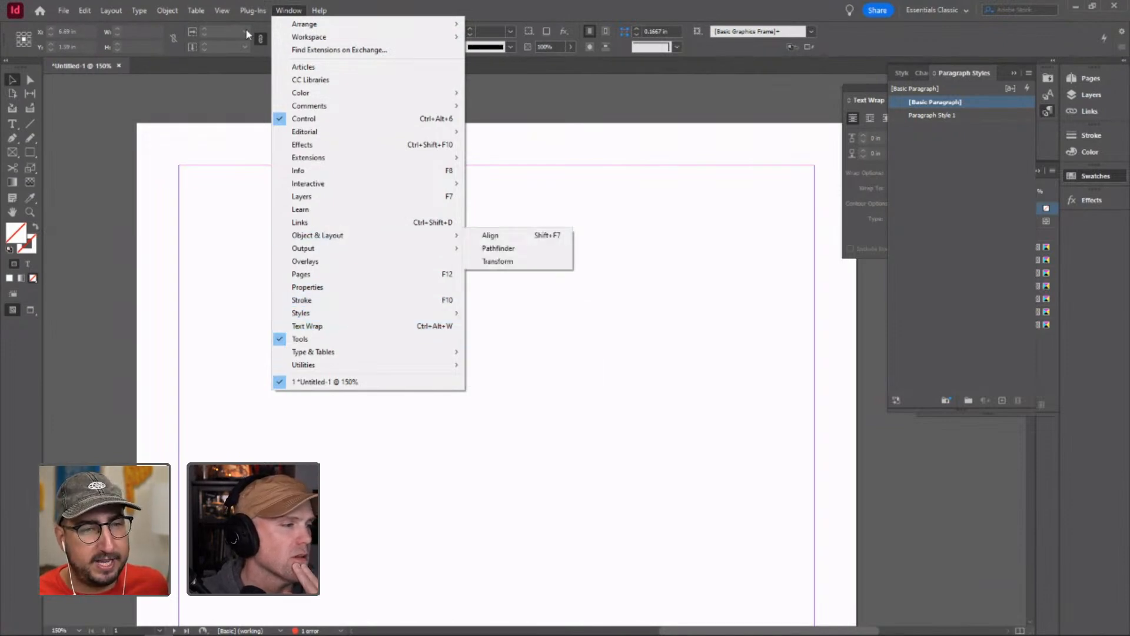
- Create a table with 4 body rows, 4 columns and a header row, about 7.5 in wide and 2.56 in tall, spanning the margins
{"action": "mouse_move", "coordinate": [160, 11]}
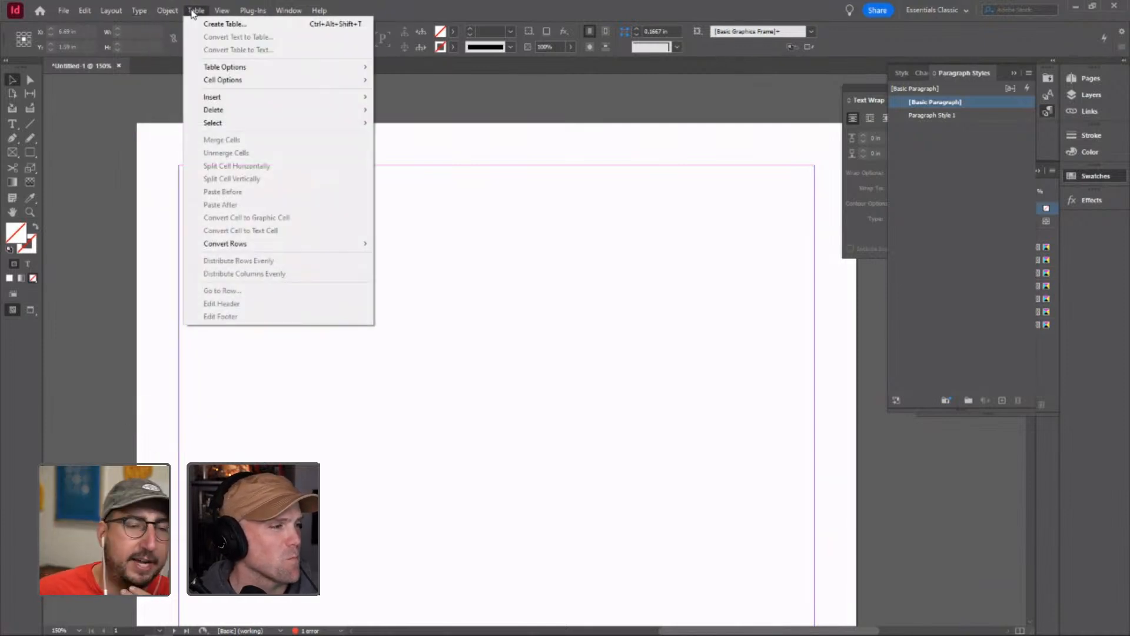
{"action": "left_click", "coordinate": [214, 24]}
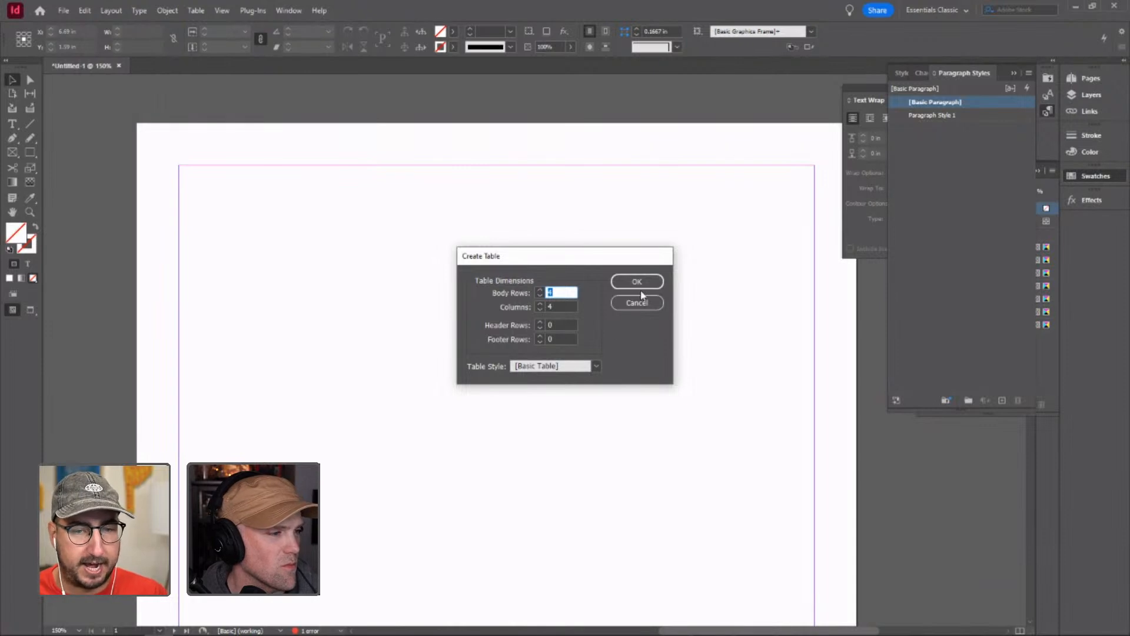
{"action": "left_click", "coordinate": [569, 323]}
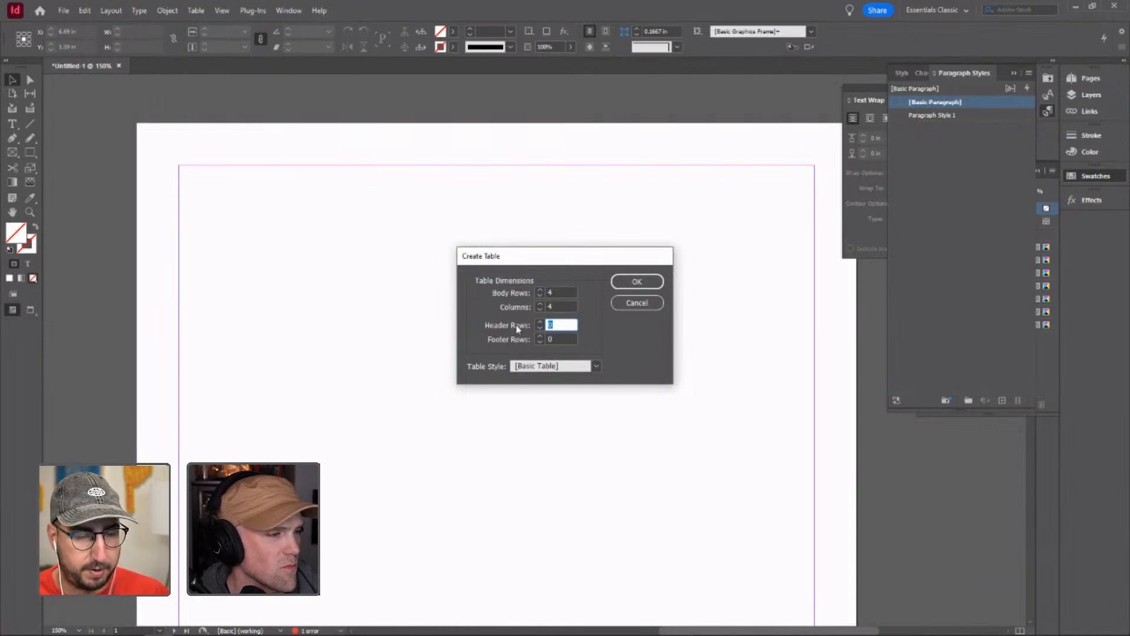
{"action": "left_click", "coordinate": [638, 282]}
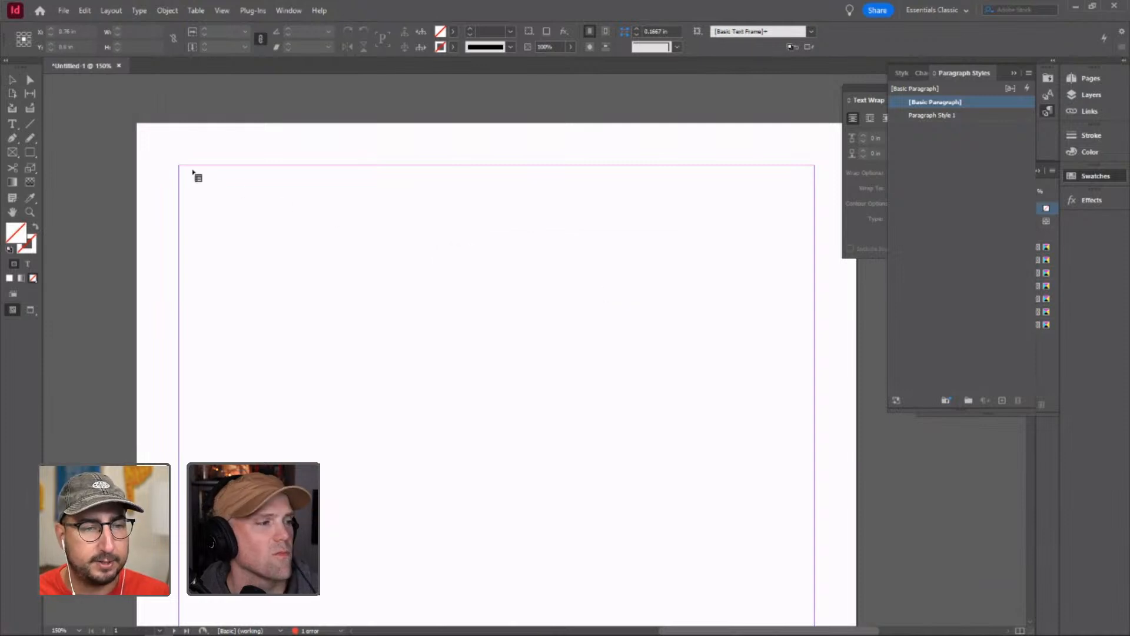
{"action": "left_click_drag", "start_coordinate": [180, 166], "coordinate": [813, 381]}
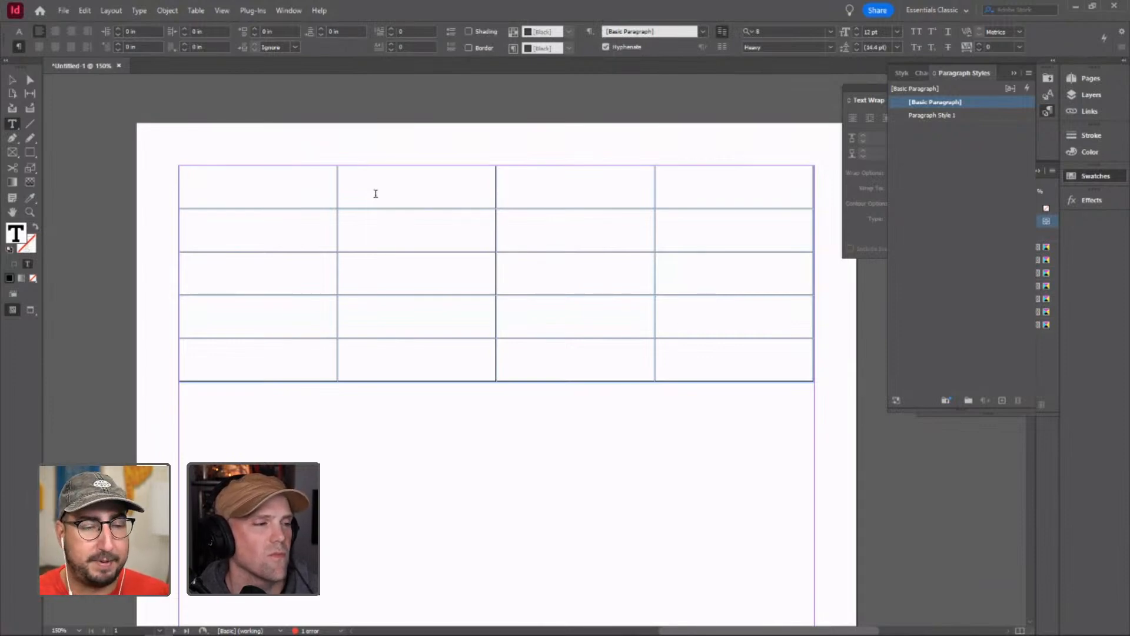
- Fill the table's first row with Fortify, 8, 3 and 0
{"action": "type", "text": "Fortify"}
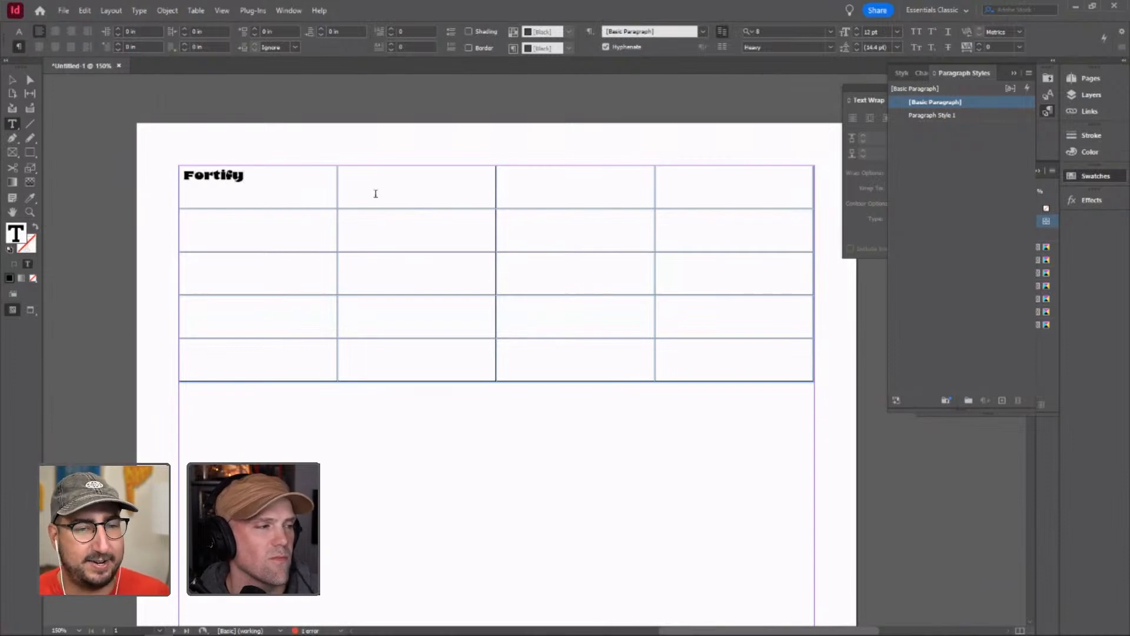
{"action": "type", "text": "8"}
{"action": "key", "text": "Tab"}
{"action": "type", "text": "3"}
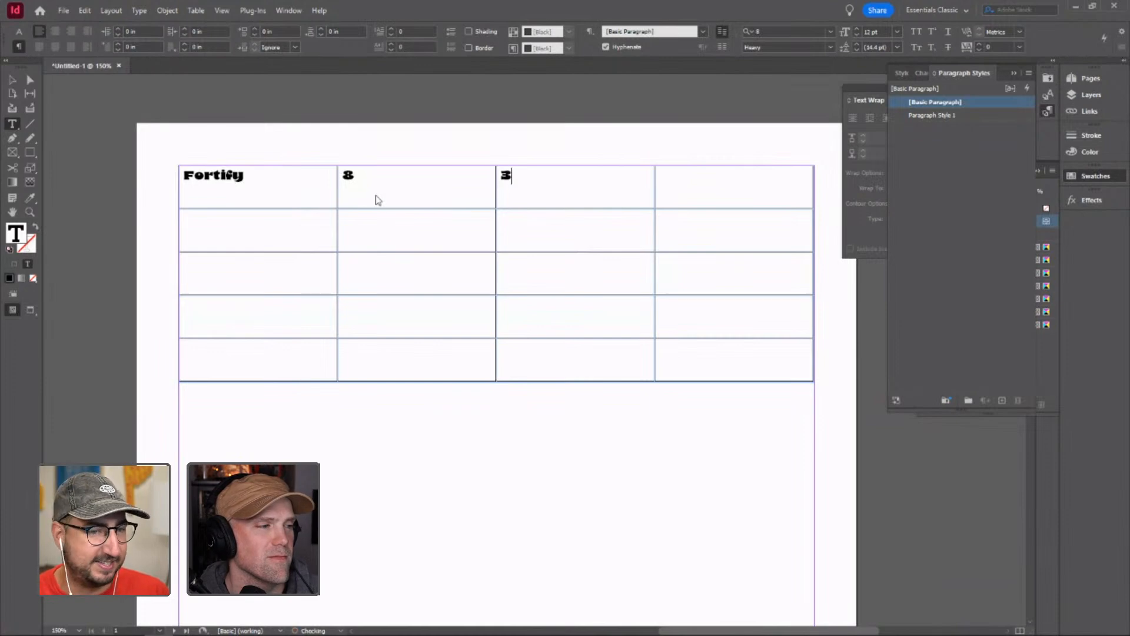
{"action": "key", "text": "Tab"}
{"action": "type", "text": "0"}
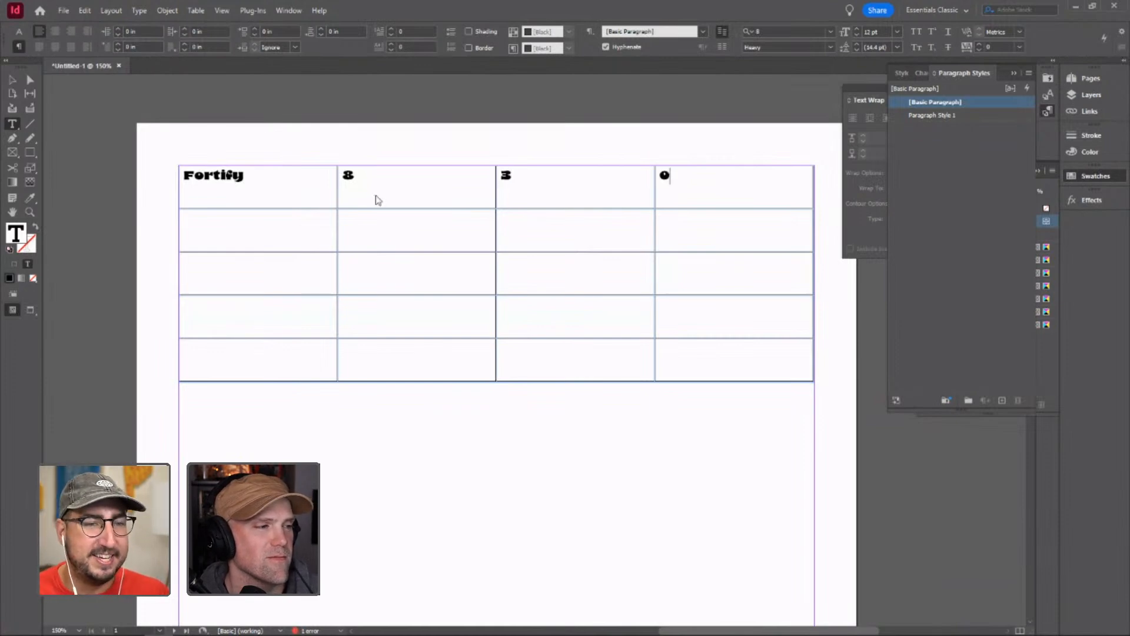
- Center the 0 horizontally in the last cell of the first row
{"action": "key", "text": "shift+Left"}
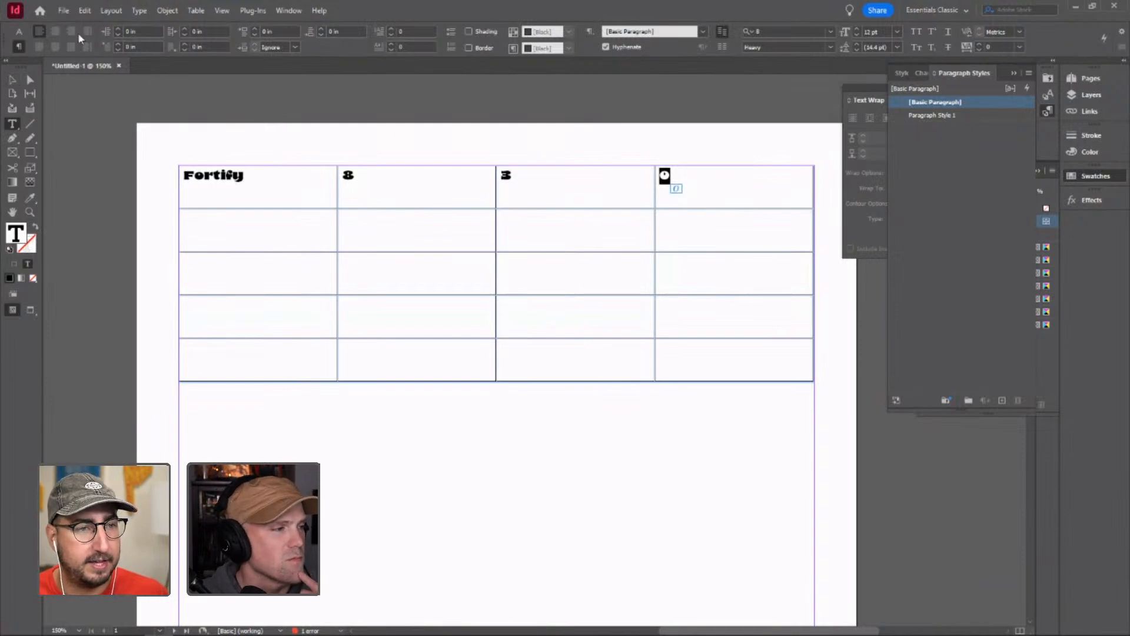
{"action": "left_click", "coordinate": [55, 32]}
{"action": "left_click", "coordinate": [564, 192]}
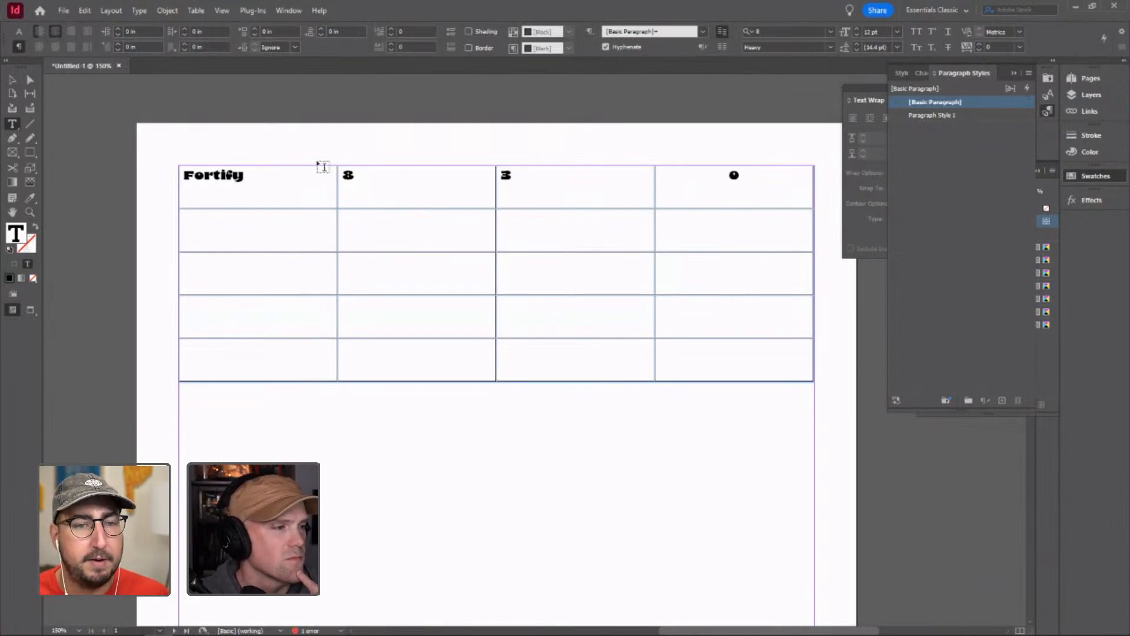
{"action": "left_click", "coordinate": [12, 80]}
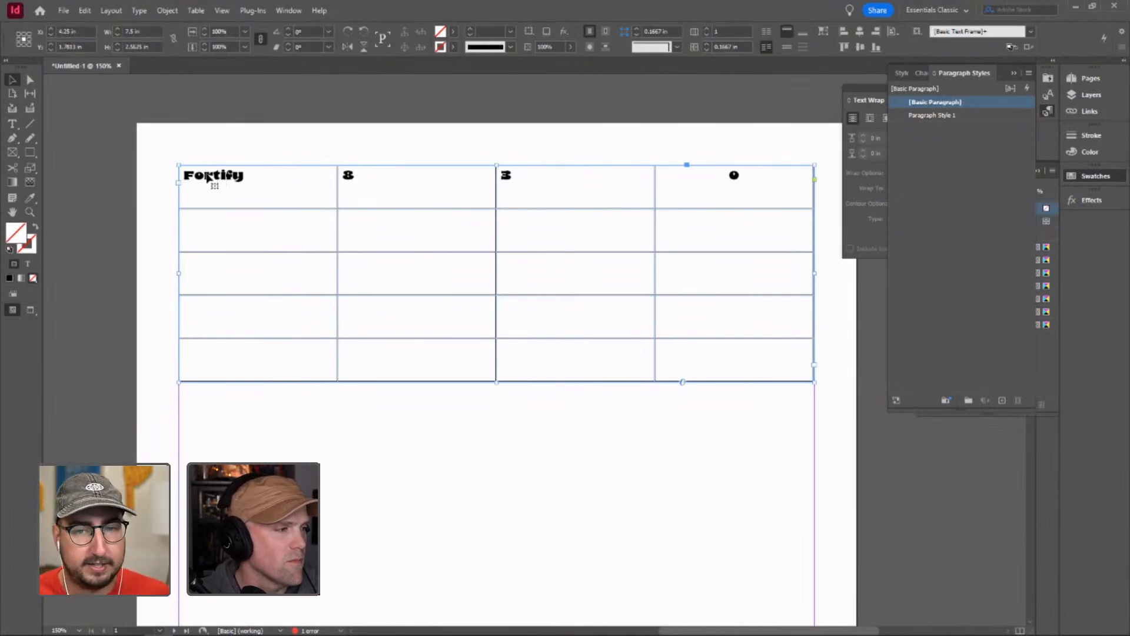
- With the Fortify cell selected, reduce the table's body rows to 3 and restore them to 4
{"action": "double_click", "coordinate": [216, 188]}
{"action": "double_click", "coordinate": [216, 188]}
{"action": "key", "text": "Escape"}
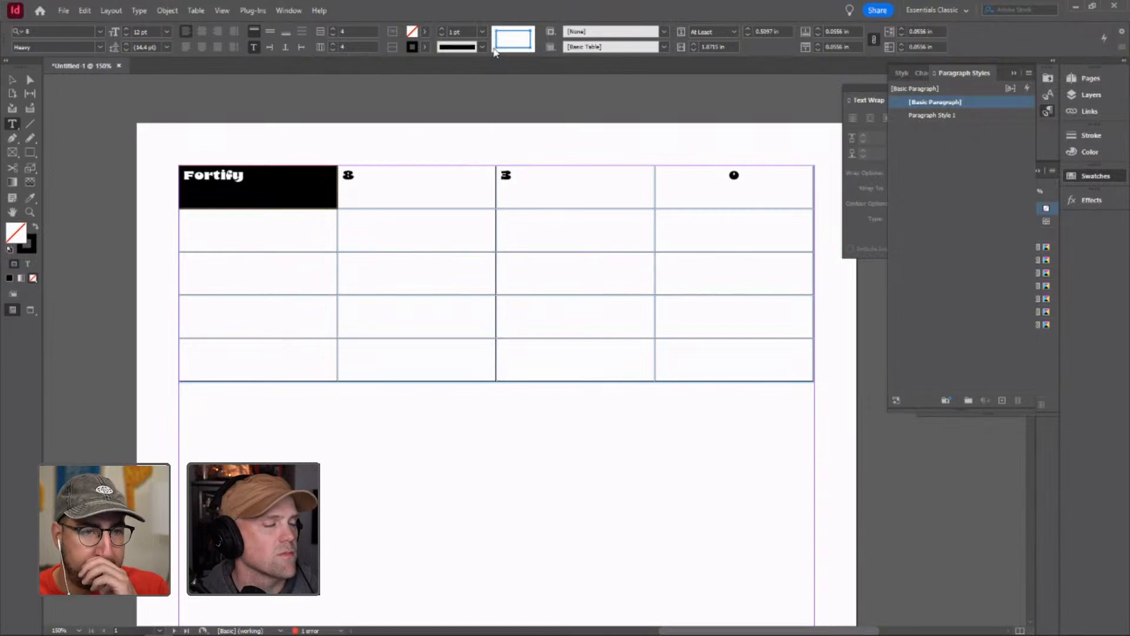
{"action": "left_click", "coordinate": [332, 33]}
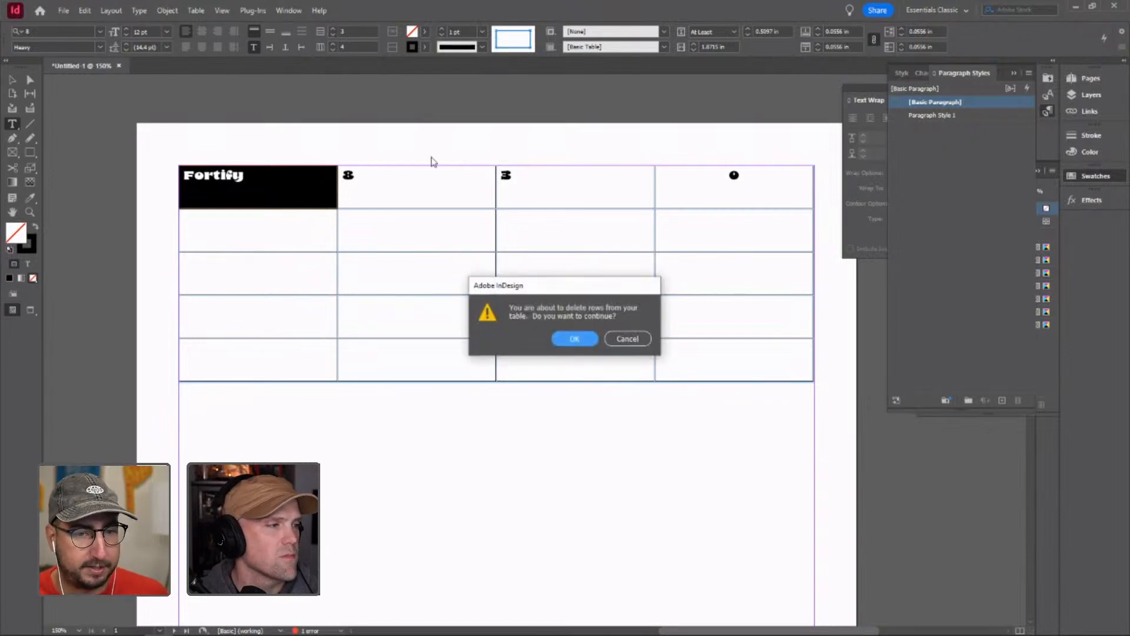
{"action": "left_click", "coordinate": [580, 339]}
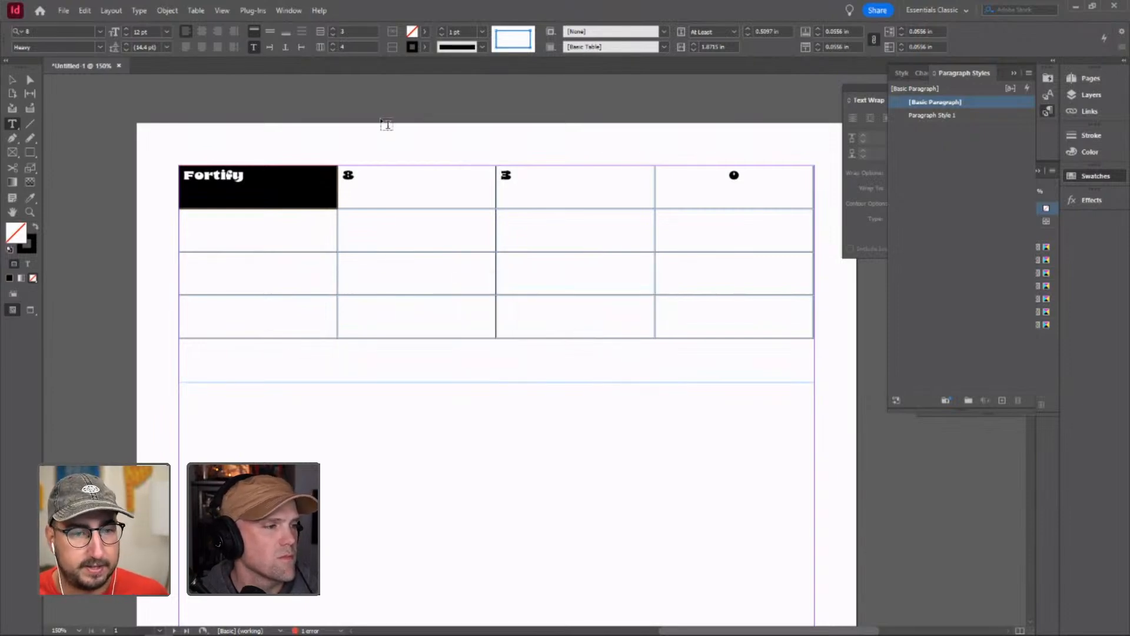
{"action": "left_click", "coordinate": [333, 29]}
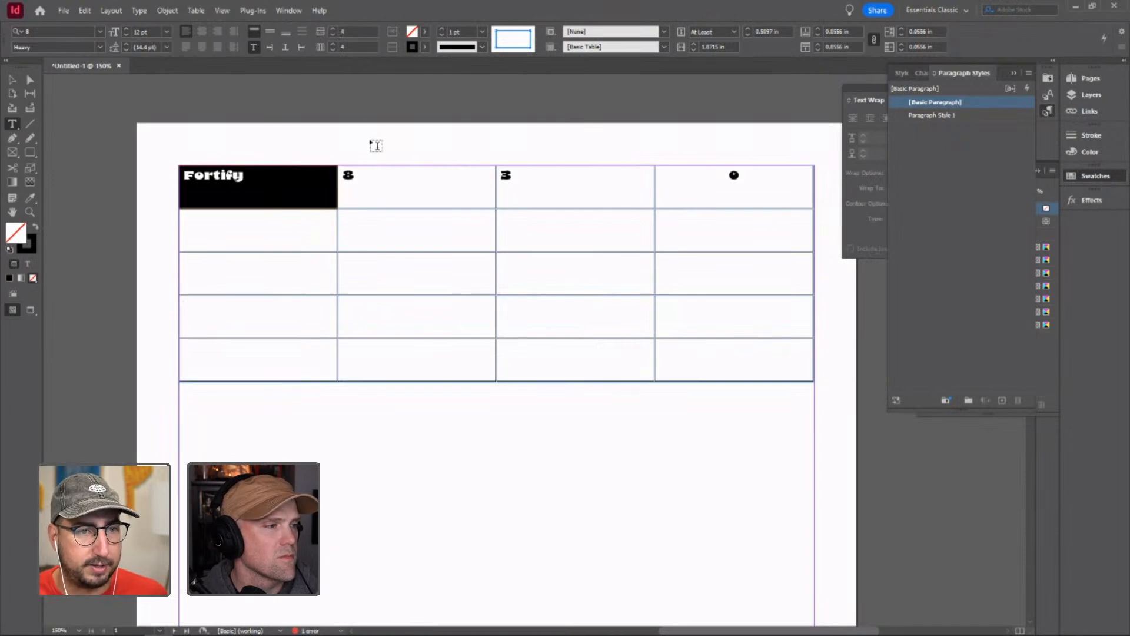
- Center the text vertically and horizontally in the Fortify cell and in the whole second column
{"action": "left_click", "coordinate": [271, 35]}
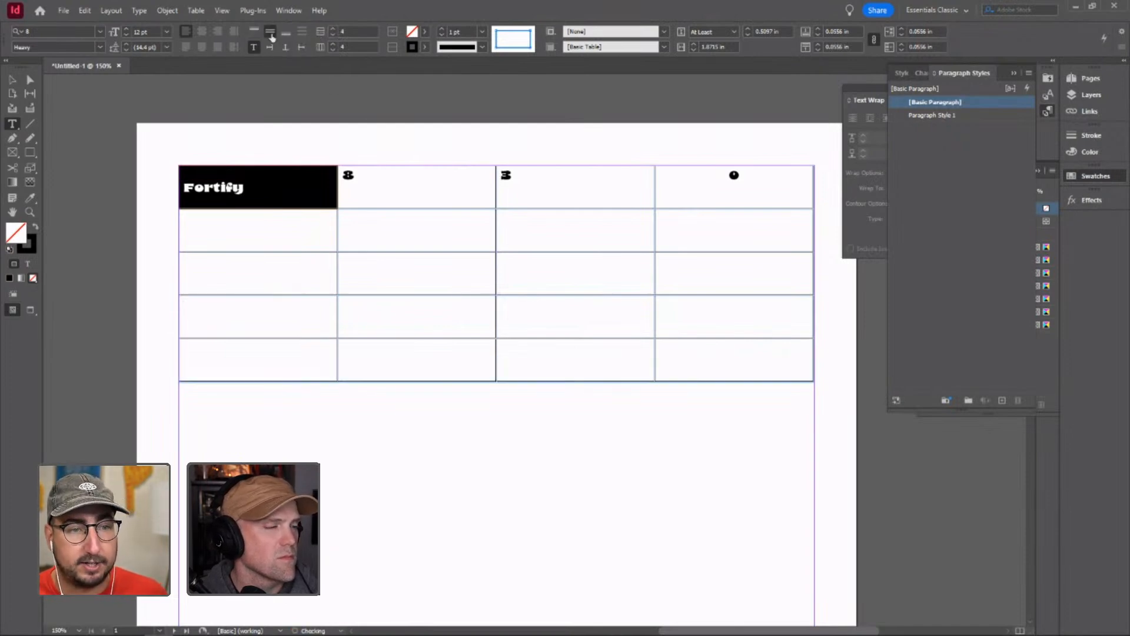
{"action": "left_click", "coordinate": [202, 31]}
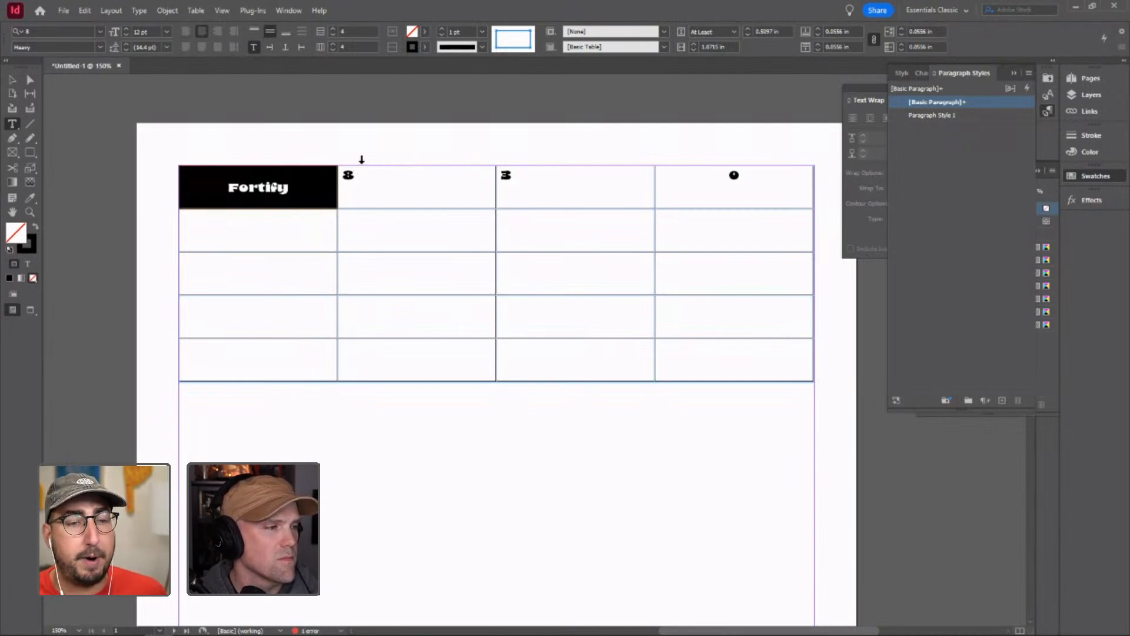
{"action": "left_click", "coordinate": [361, 159]}
{"action": "left_click", "coordinate": [270, 32]}
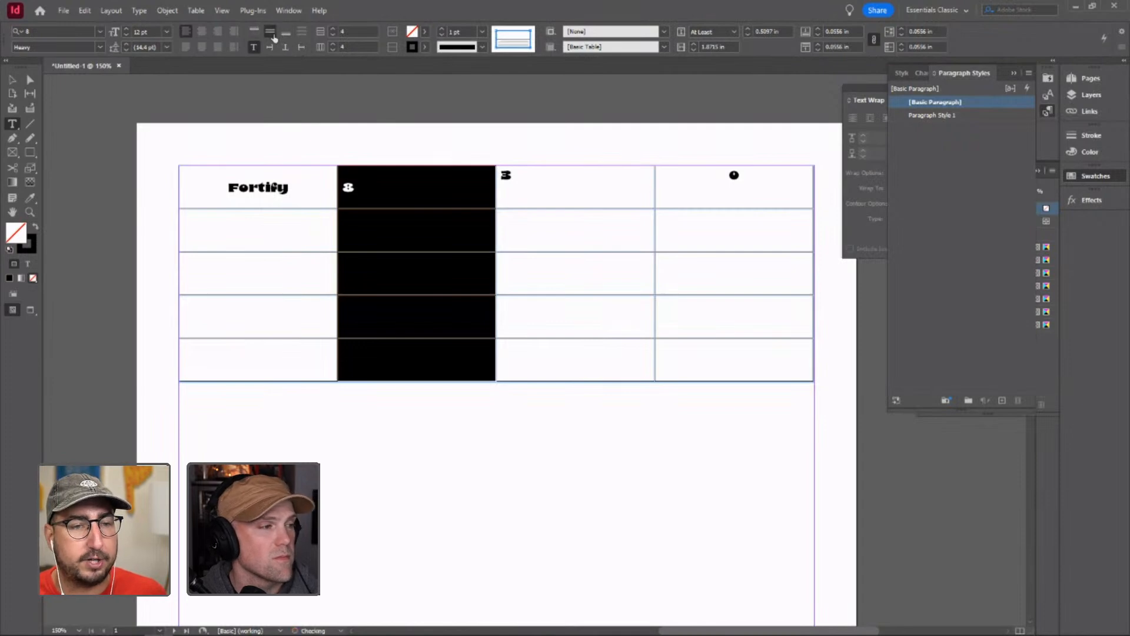
{"action": "left_click", "coordinate": [199, 36]}
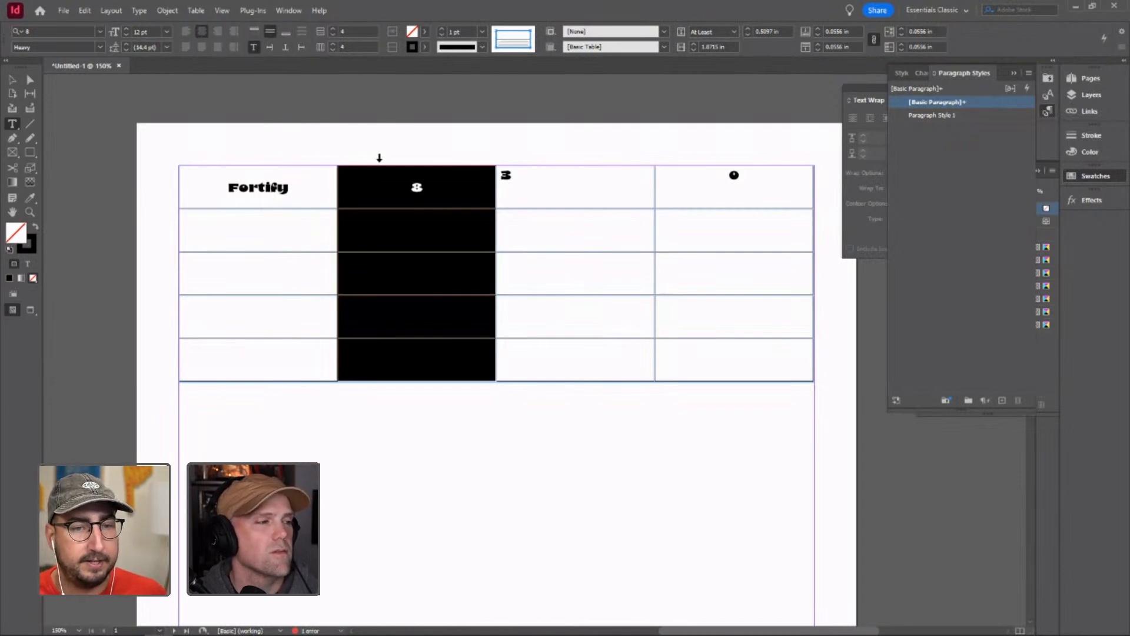
- Center the text of the entire first row horizontally and vertically, and deselect the table
{"action": "left_click", "coordinate": [170, 184]}
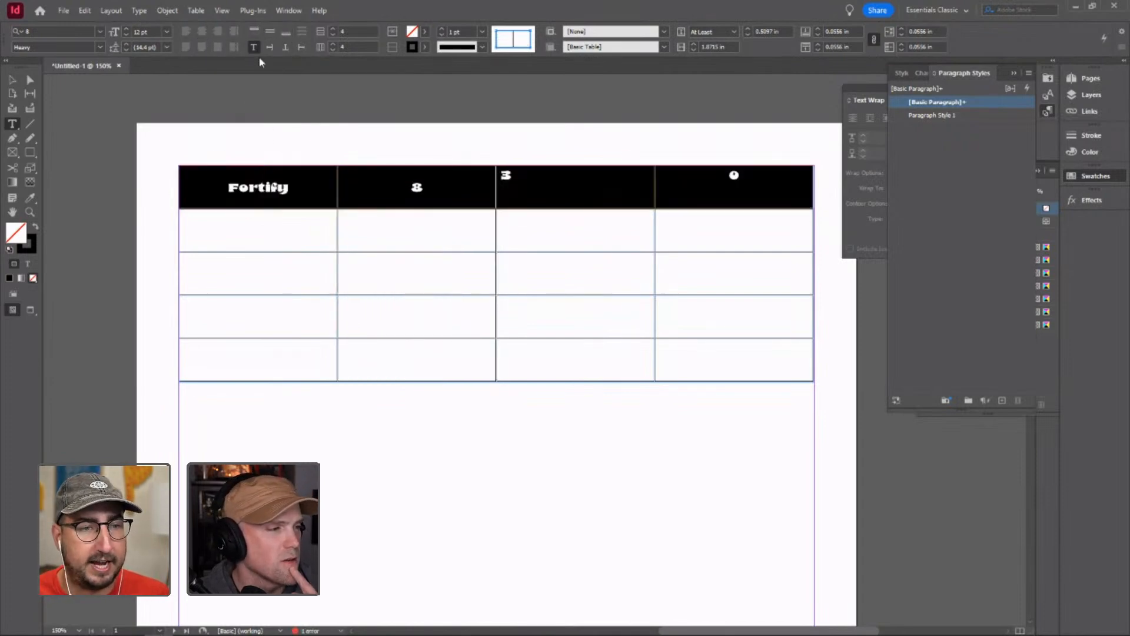
{"action": "left_click", "coordinate": [206, 34]}
{"action": "left_click", "coordinate": [270, 32]}
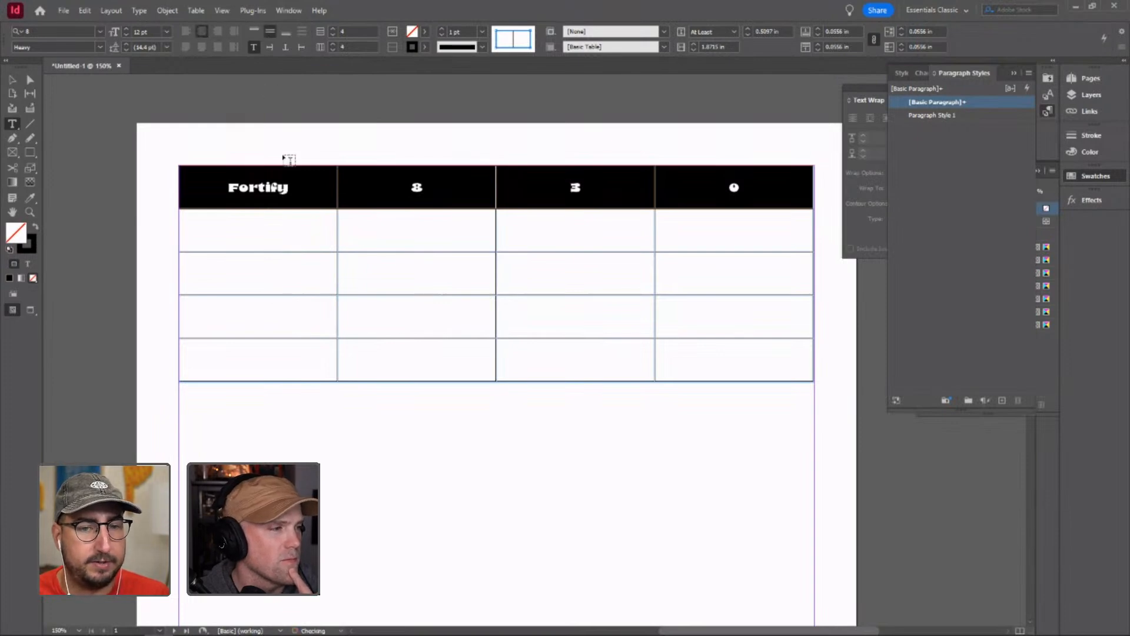
{"action": "left_click", "coordinate": [11, 79]}
{"action": "left_click", "coordinate": [186, 108]}
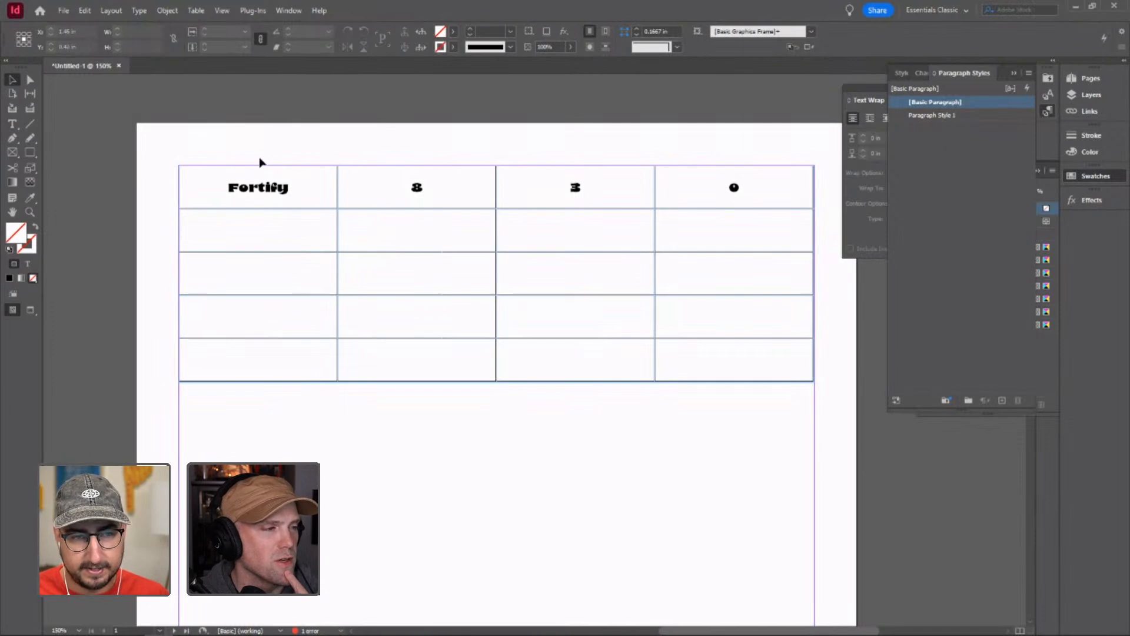
- Give all cells of the table a C=100 M=0 Y=0 K=0 stroke color and the Thick - Thin stroke type
{"action": "left_click", "coordinate": [271, 195]}
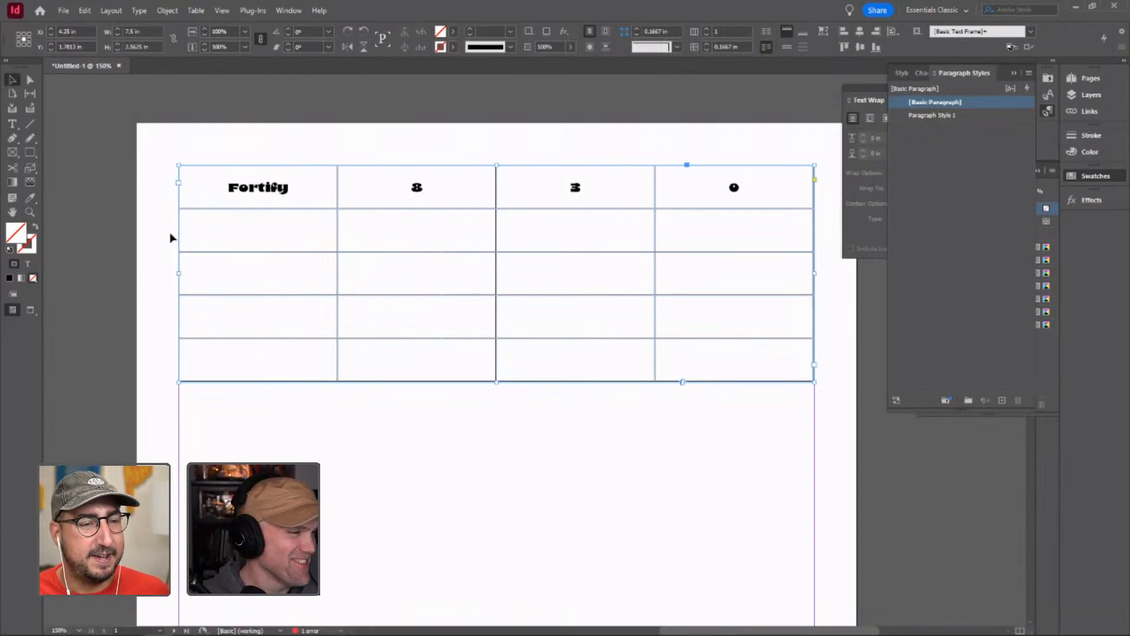
{"action": "left_click", "coordinate": [248, 170]}
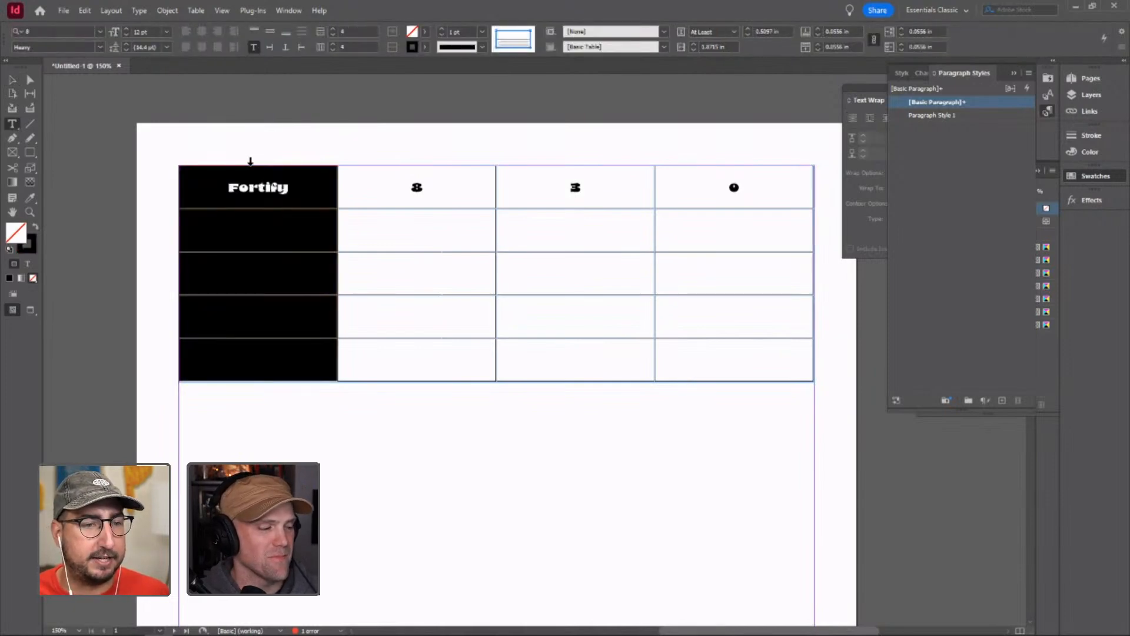
{"action": "left_click_drag", "start_coordinate": [305, 160], "coordinate": [760, 157]}
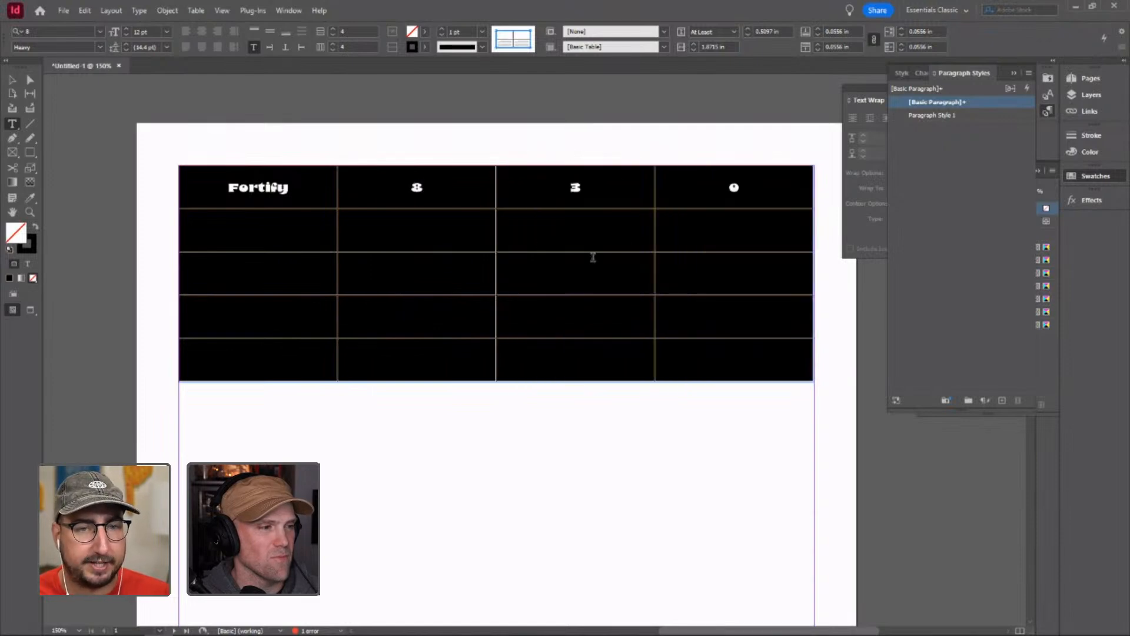
{"action": "left_click", "coordinate": [663, 47]}
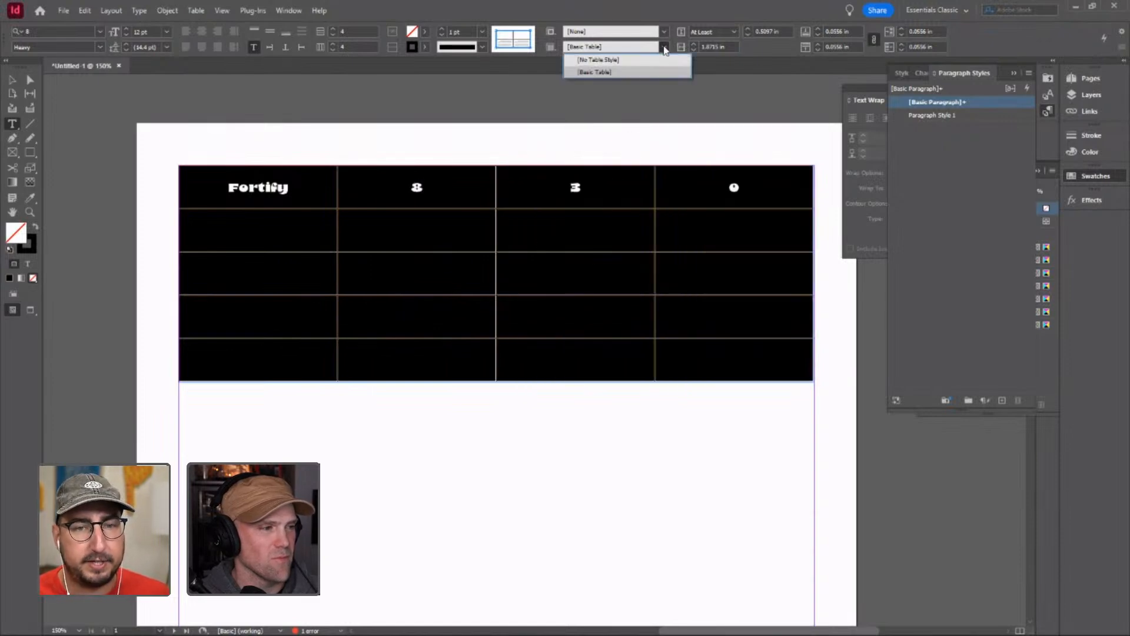
{"action": "left_click", "coordinate": [663, 48]}
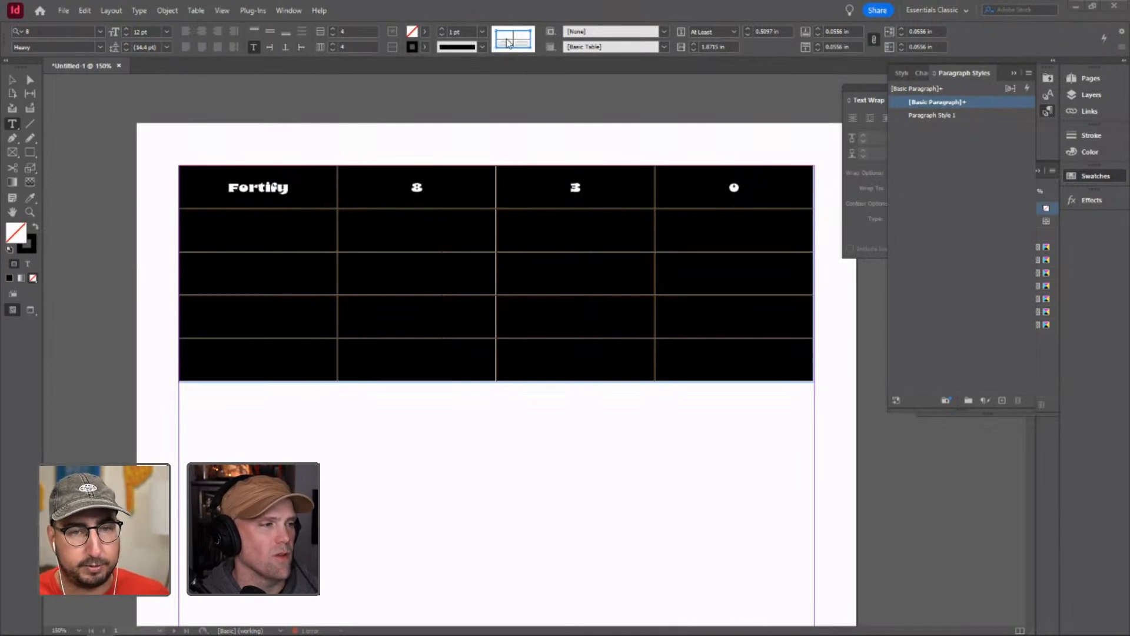
{"action": "left_click", "coordinate": [424, 47]}
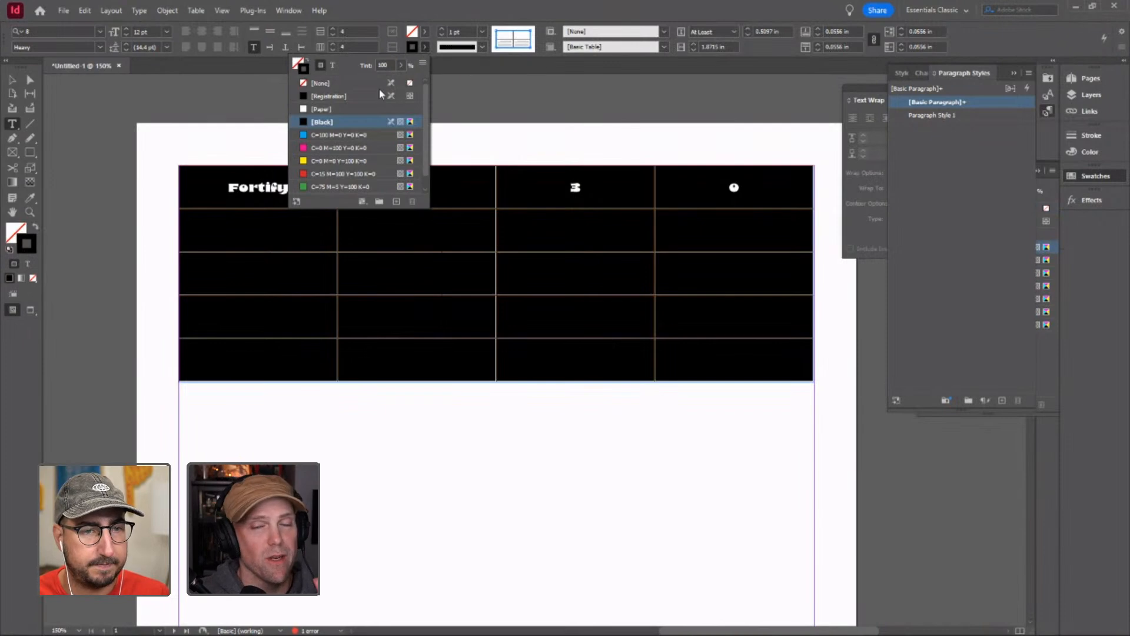
{"action": "left_click", "coordinate": [346, 139]}
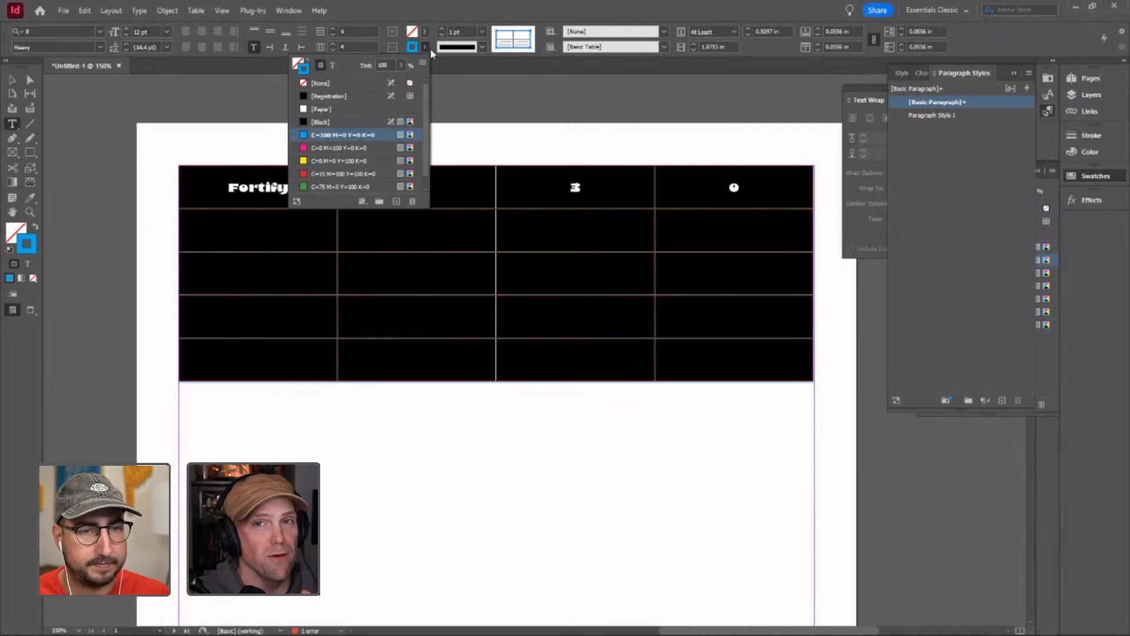
{"action": "left_click", "coordinate": [482, 47]}
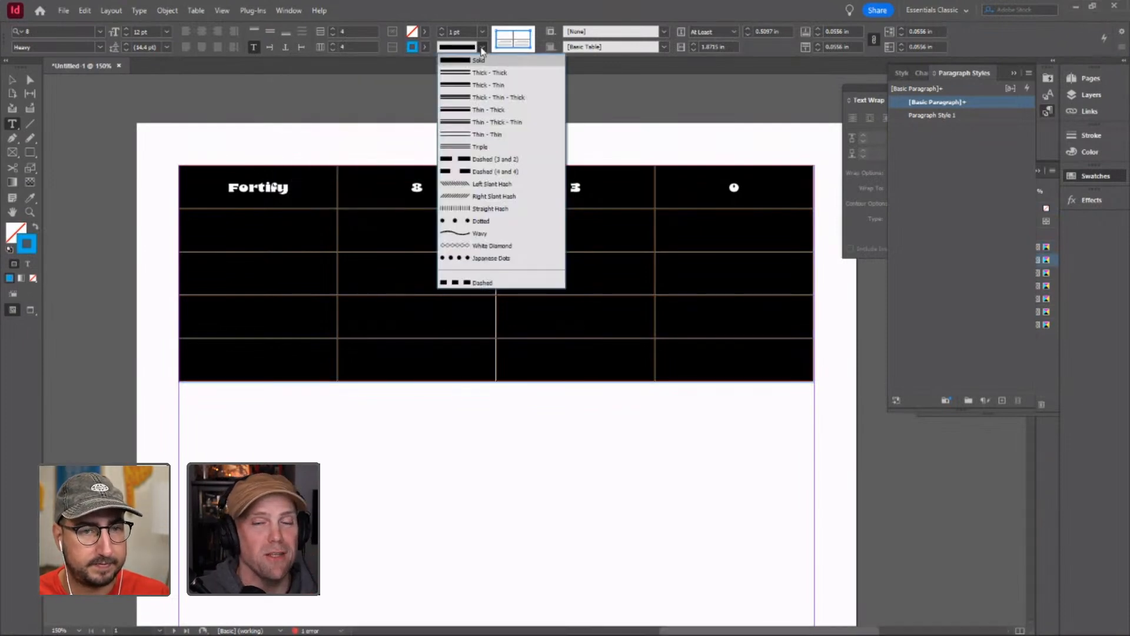
{"action": "left_click", "coordinate": [479, 86]}
{"action": "key", "text": "Escape"}
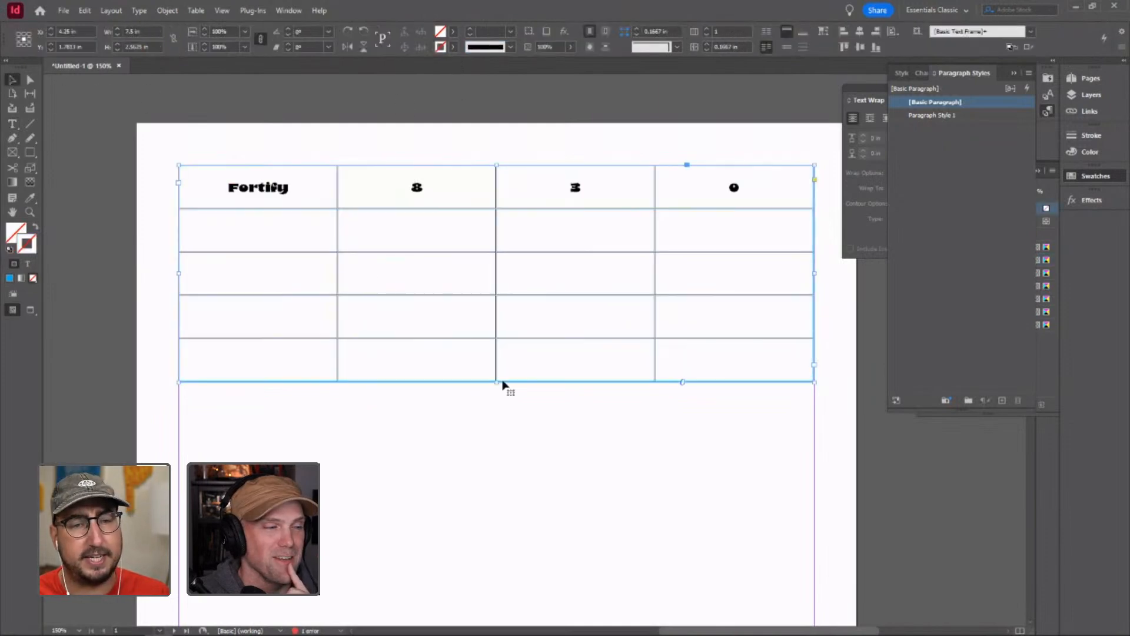
- Draw a small text frame in the page's bottom margin, near the lower-left corner of the margin guides
{"action": "scroll", "coordinate": [651, 541], "scroll_direction": "down", "scroll_amount": 5}
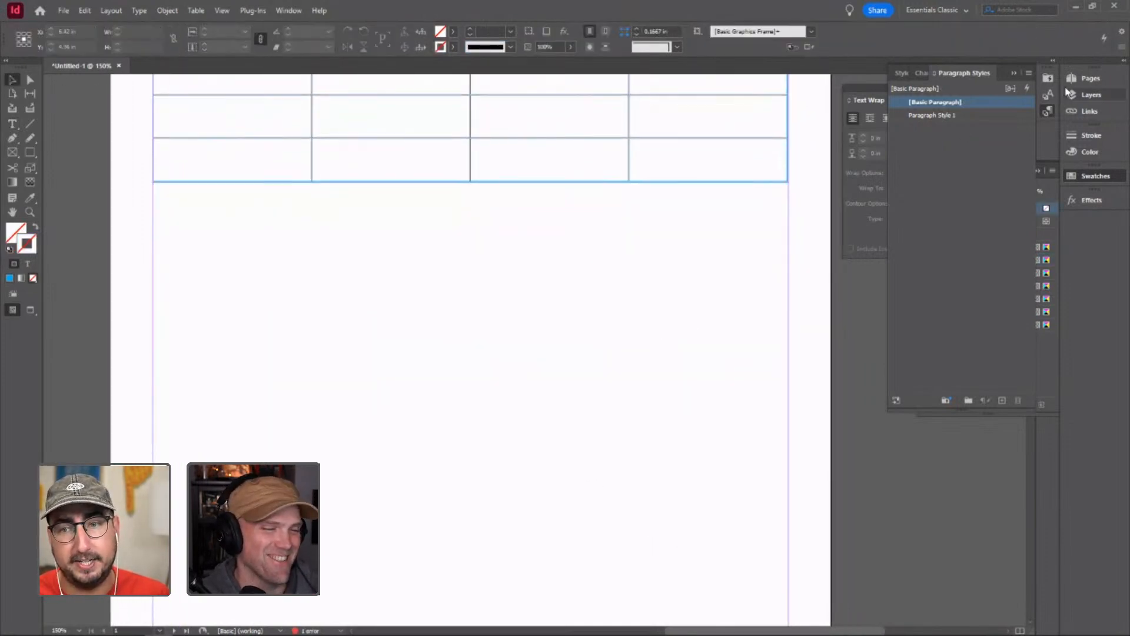
{"action": "left_click_drag", "start_coordinate": [836, 418], "coordinate": [686, 194]}
{"action": "left_click_drag", "start_coordinate": [582, 374], "coordinate": [749, 295]}
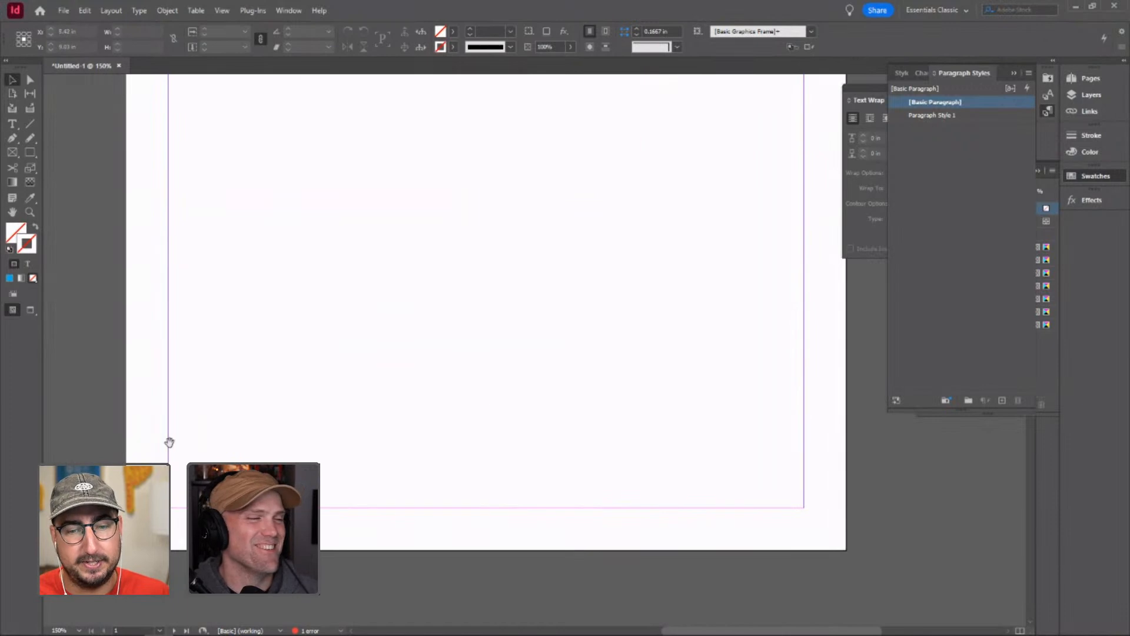
{"action": "left_click_drag", "start_coordinate": [176, 442], "coordinate": [384, 397]}
{"action": "key", "text": "t"}
{"action": "left_click_drag", "start_coordinate": [352, 466], "coordinate": [381, 500]}
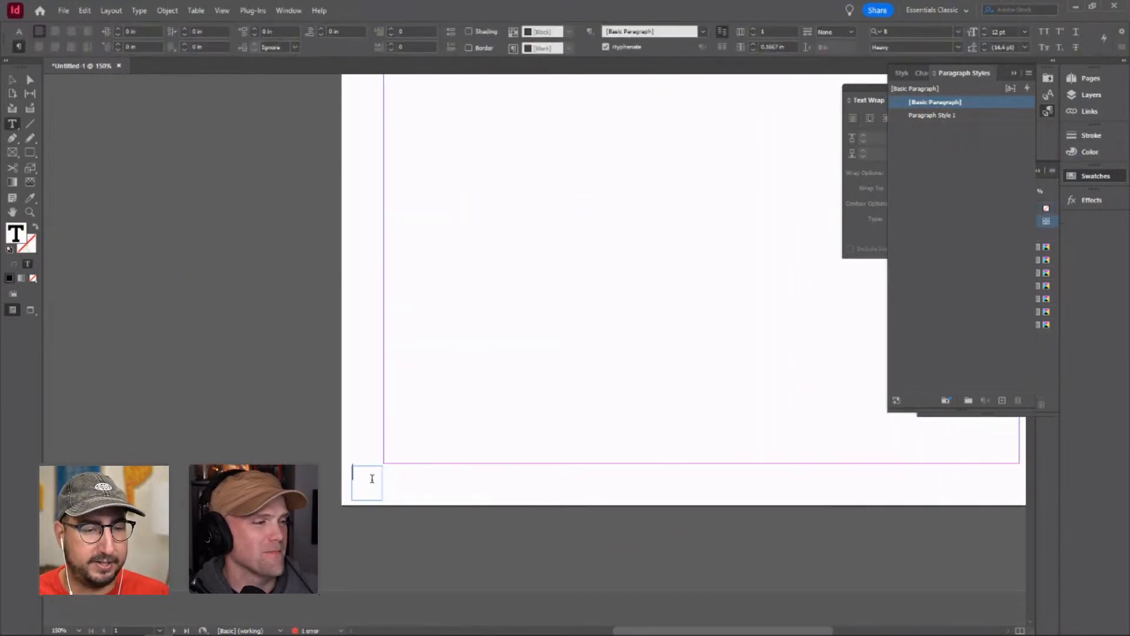
- Insert the current page number marker into the small text frame in the bottom margin
{"action": "left_click", "coordinate": [142, 11]}
{"action": "mouse_move", "coordinate": [259, 360]}
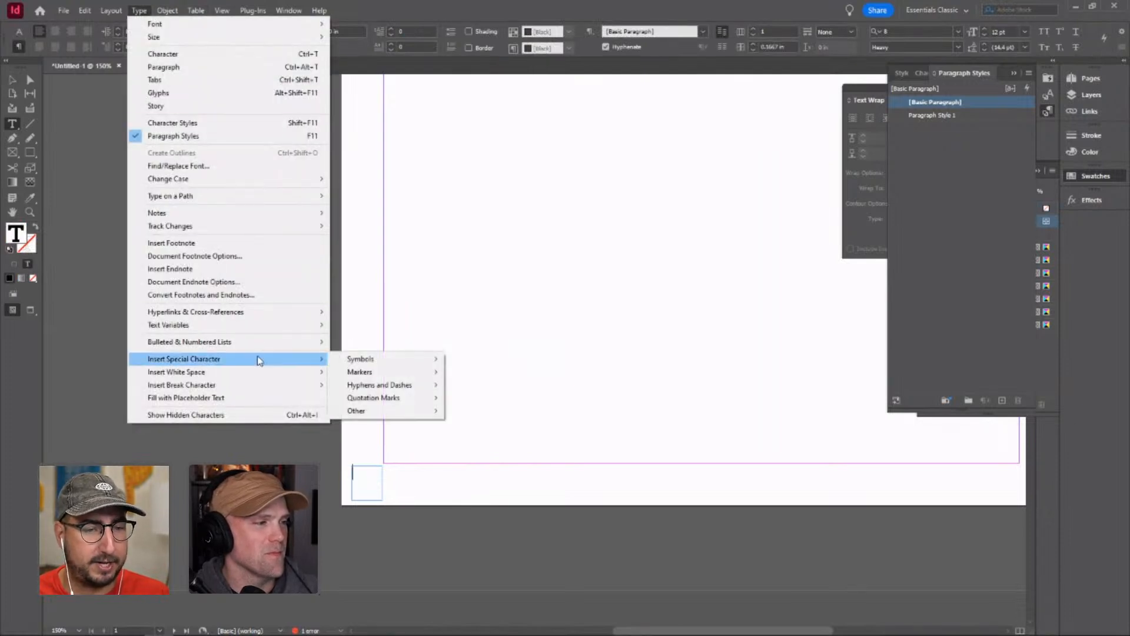
{"action": "mouse_move", "coordinate": [396, 361]}
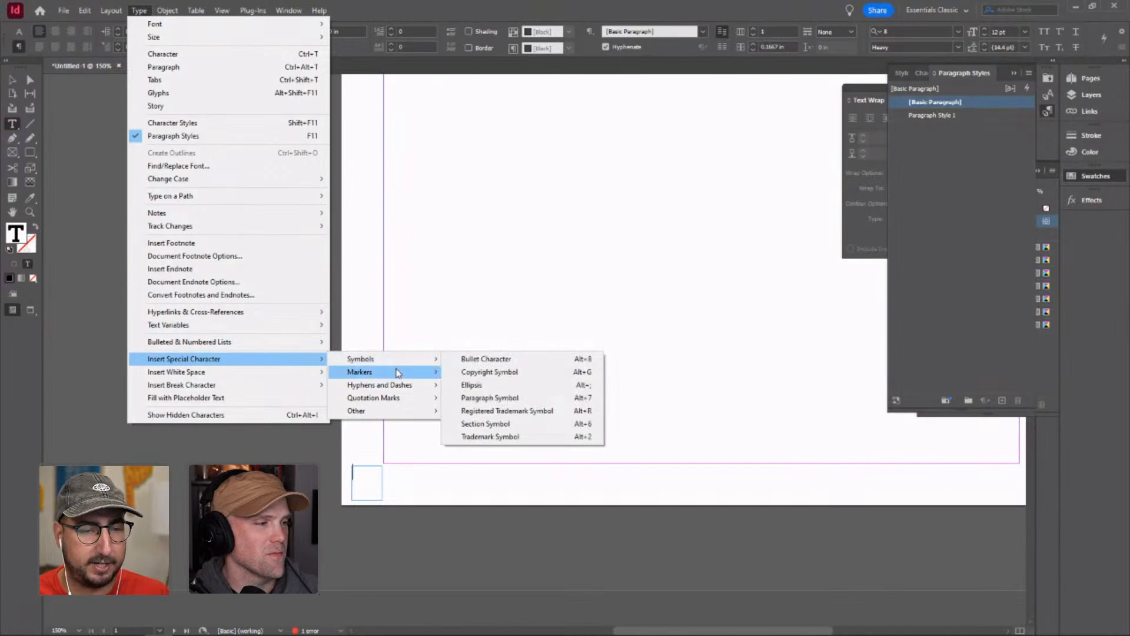
{"action": "left_click", "coordinate": [469, 373]}
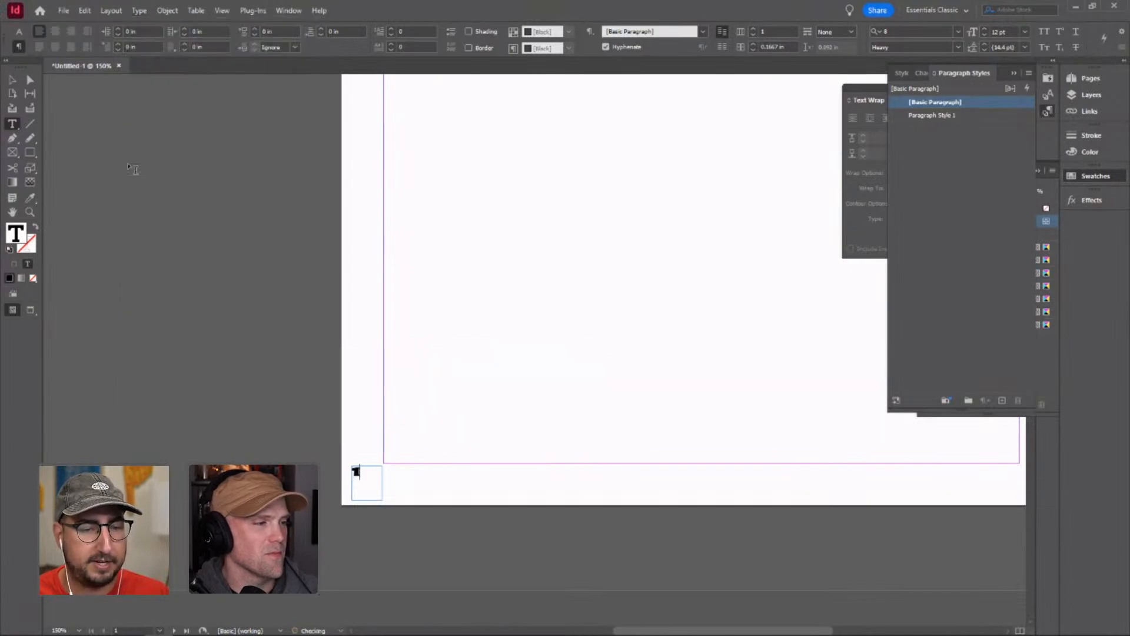
- Cut the page-number frame from page 1 and open the left page of the A-Parent spread
{"action": "left_click", "coordinate": [12, 79]}
{"action": "key", "text": "z"}
{"action": "left_click", "coordinate": [610, 342], "text": "alt"}
{"action": "left_click", "coordinate": [605, 354], "text": "alt"}
{"action": "left_click", "coordinate": [508, 446], "text": "alt"}
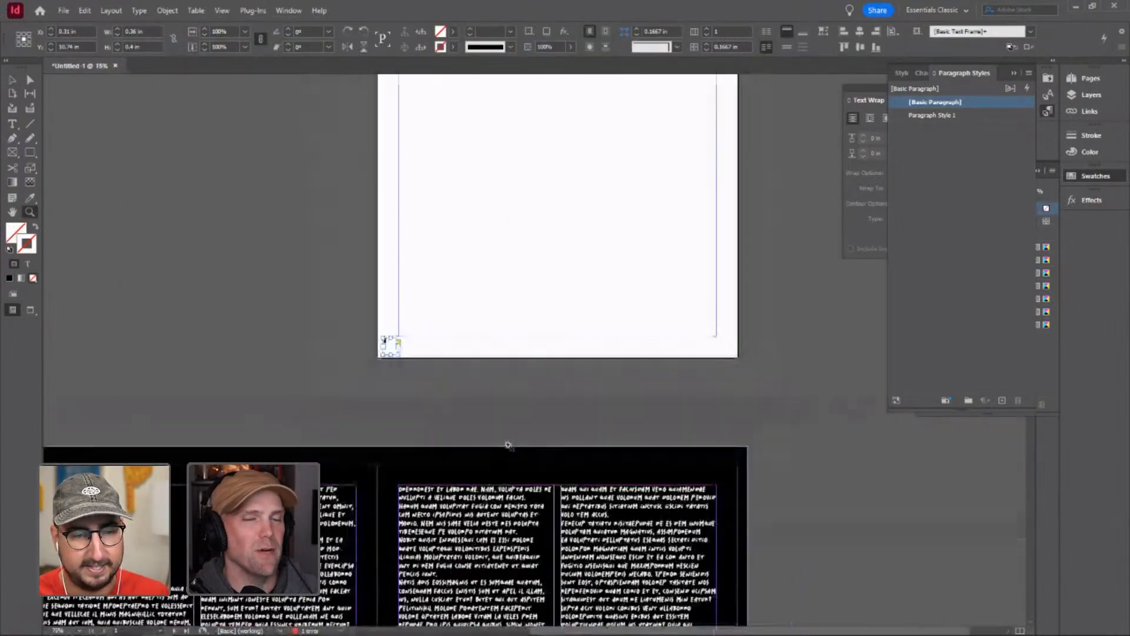
{"action": "left_click_drag", "start_coordinate": [468, 423], "coordinate": [422, 484]}
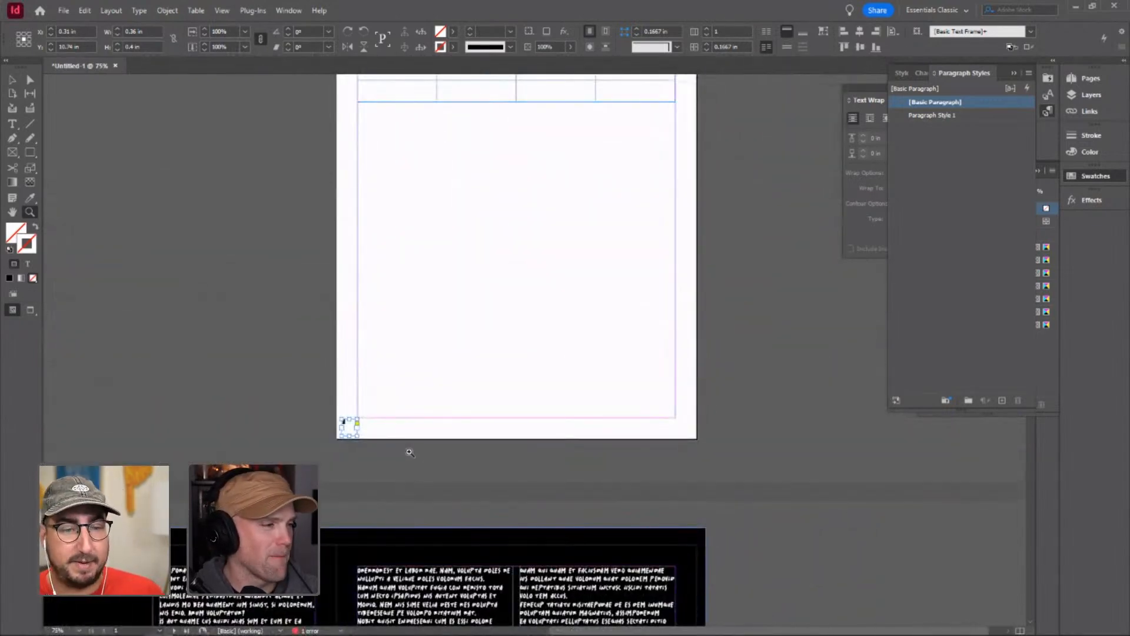
{"action": "key", "text": "Delete"}
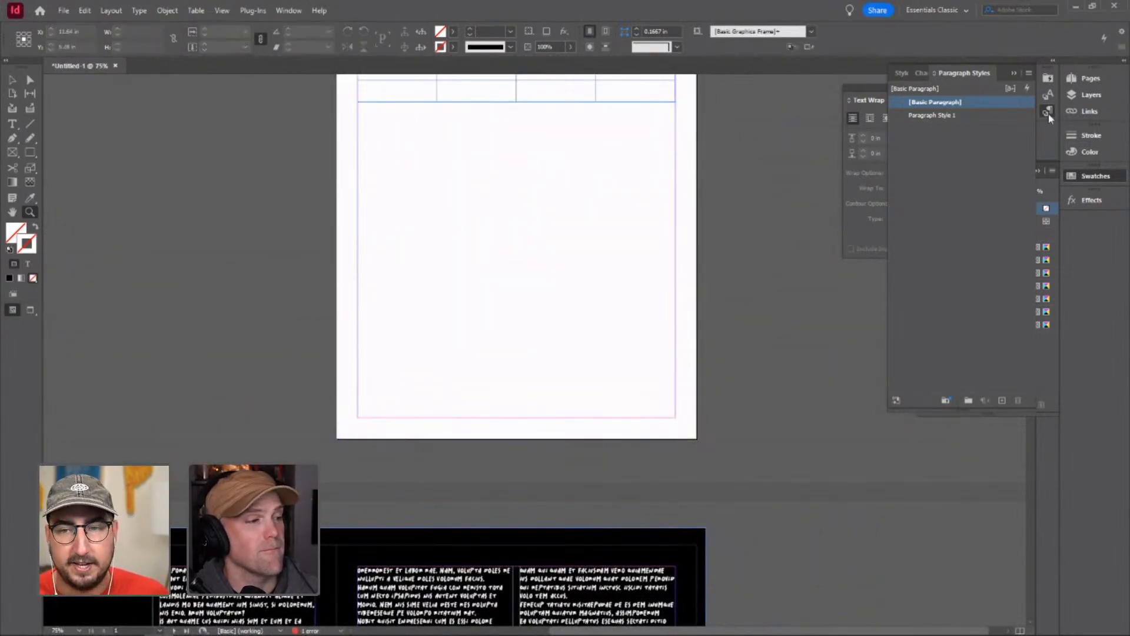
{"action": "left_click", "coordinate": [1088, 79]}
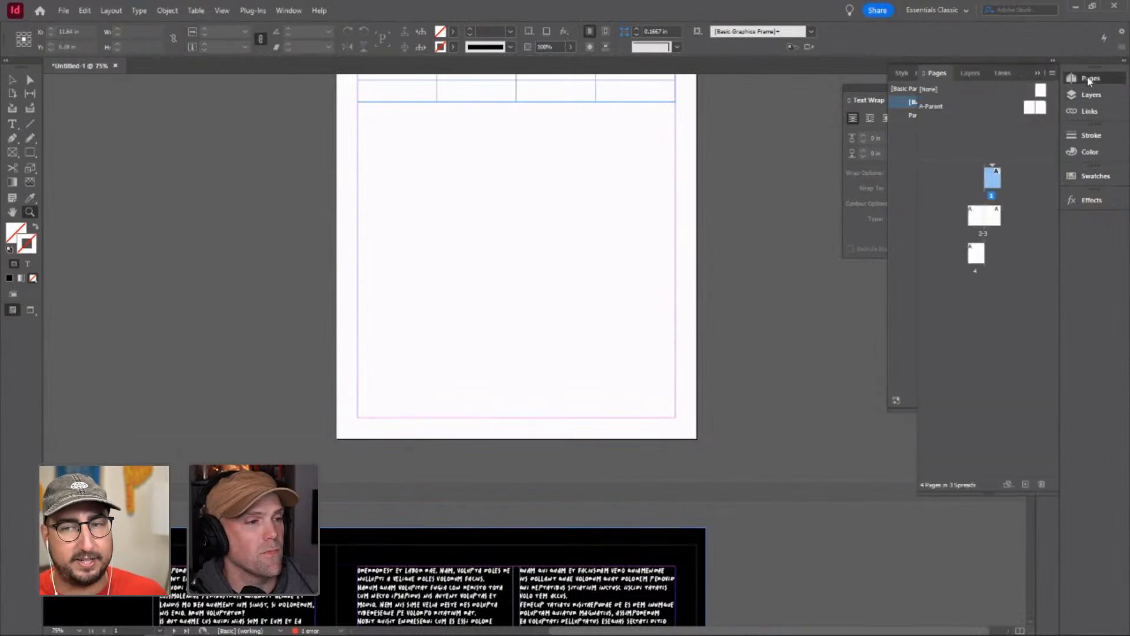
{"action": "double_click", "coordinate": [1028, 109]}
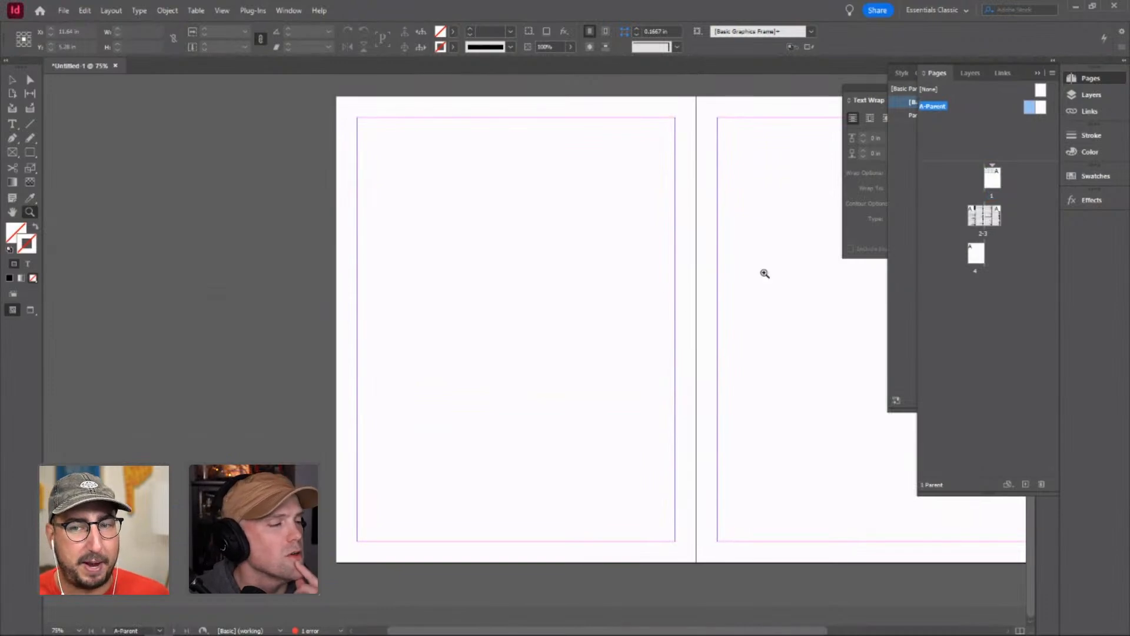
- Paste the page-number frame into the left parent page's lower-left corner and copy it to the right page's lower-right corner
{"action": "key", "text": "ctrl+v"}
{"action": "key", "text": "v"}
{"action": "left_click", "coordinate": [527, 345]}
{"action": "left_click_drag", "start_coordinate": [533, 339], "coordinate": [348, 555]}
{"action": "left_click_drag", "start_coordinate": [456, 499], "coordinate": [227, 499]}
{"action": "left_click", "coordinate": [146, 545]}
{"action": "left_click_drag", "start_coordinate": [120, 558], "coordinate": [827, 562]}
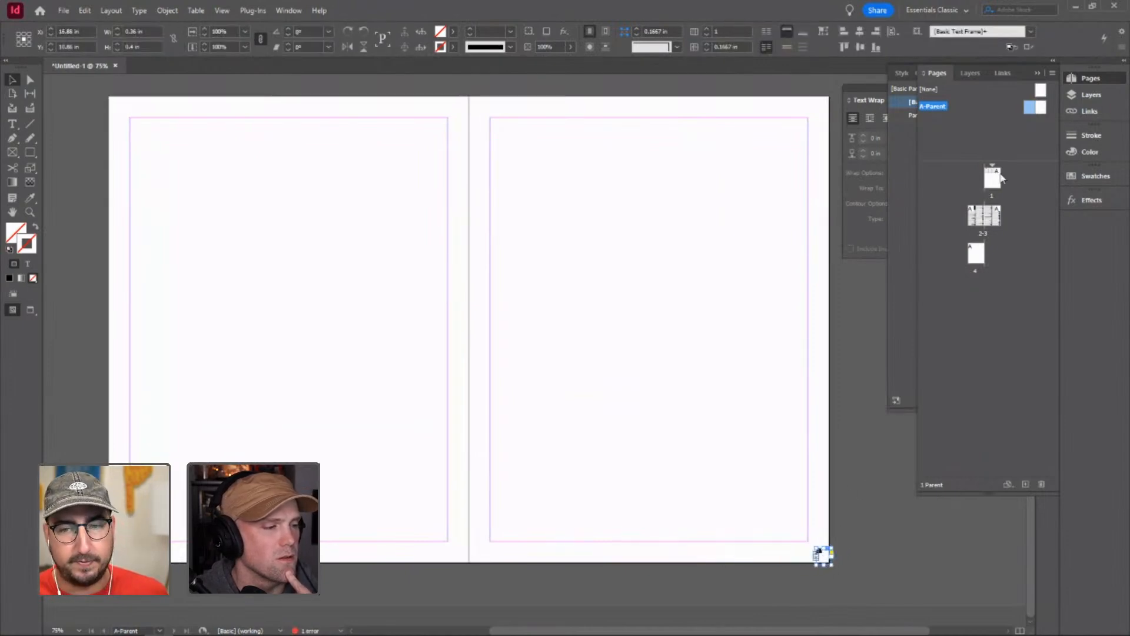
- Apply the A-Parent page to page 1 and go to page 1
{"action": "left_click_drag", "start_coordinate": [997, 176], "coordinate": [997, 176]}
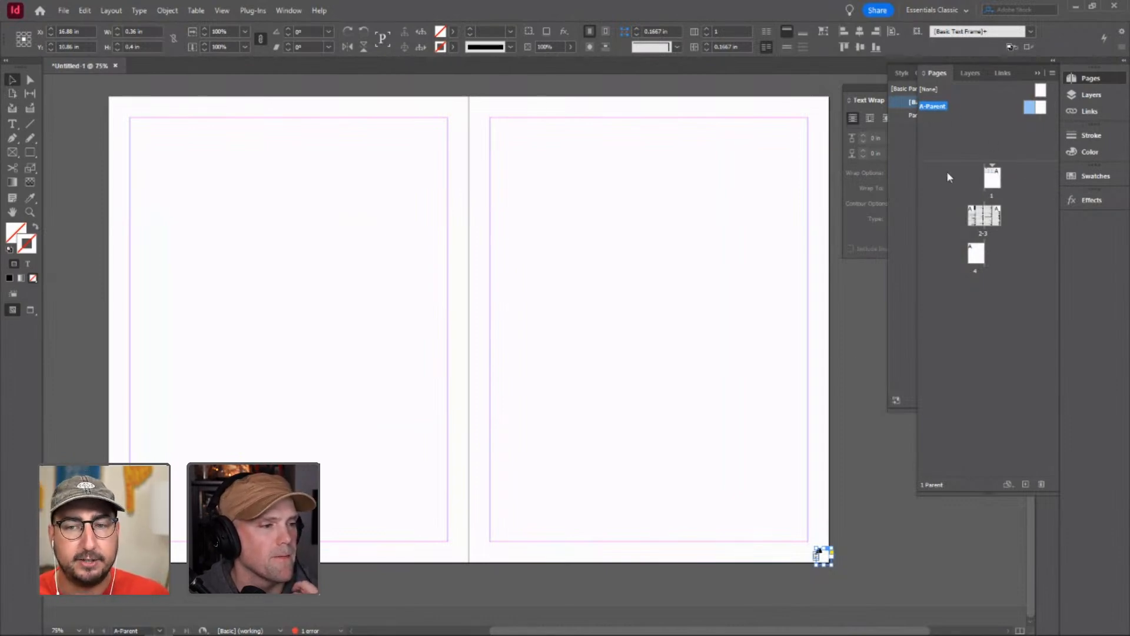
{"action": "left_click_drag", "start_coordinate": [1033, 115], "coordinate": [997, 184]}
{"action": "double_click", "coordinate": [995, 184]}
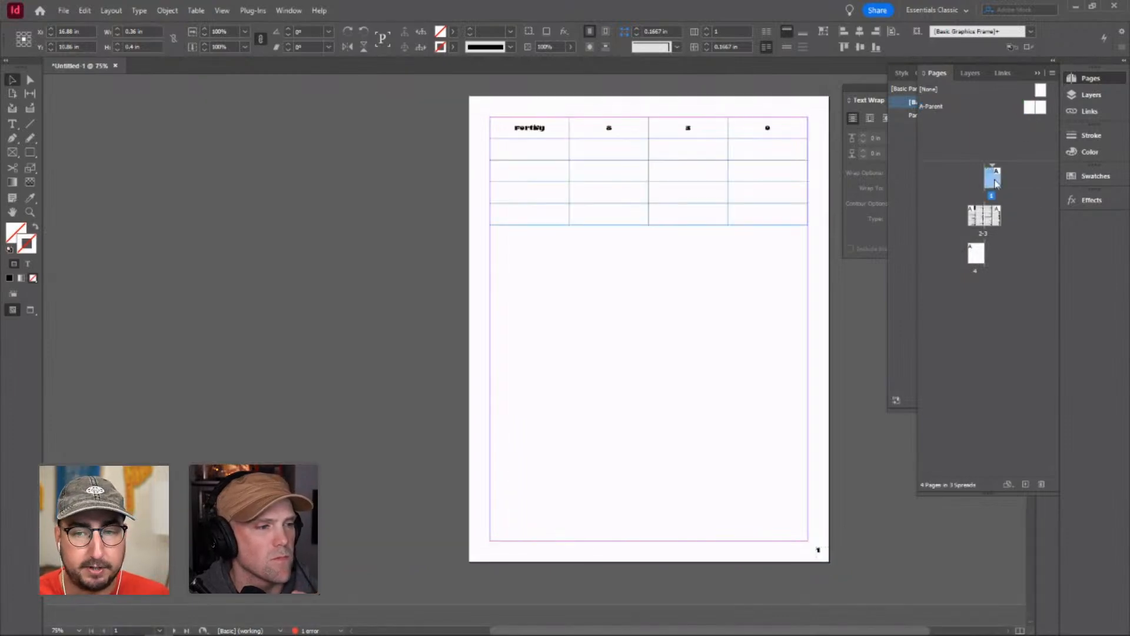
- Examine the page numbering in the bottom corners of page 1, spread 2-3 and page 4
{"action": "scroll", "coordinate": [829, 412], "scroll_direction": "down", "scroll_amount": 5}
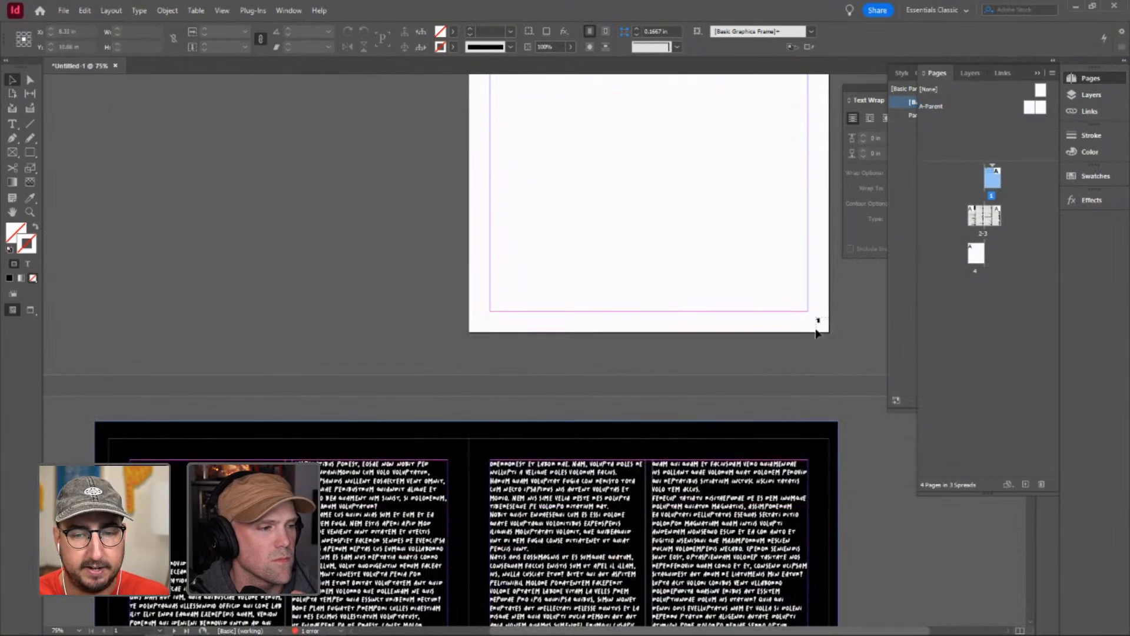
{"action": "scroll", "coordinate": [825, 383], "scroll_direction": "down", "scroll_amount": 5}
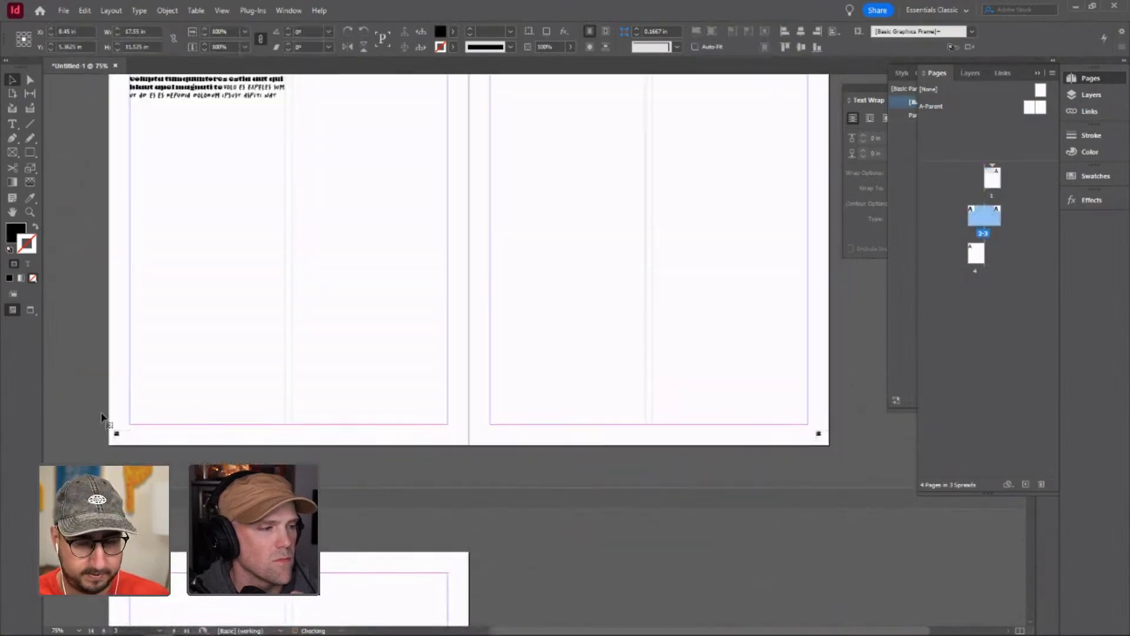
{"action": "scroll", "coordinate": [101, 417], "scroll_direction": "down", "scroll_amount": 5}
{"action": "scroll", "coordinate": [101, 417], "scroll_direction": "down", "scroll_amount": 2}
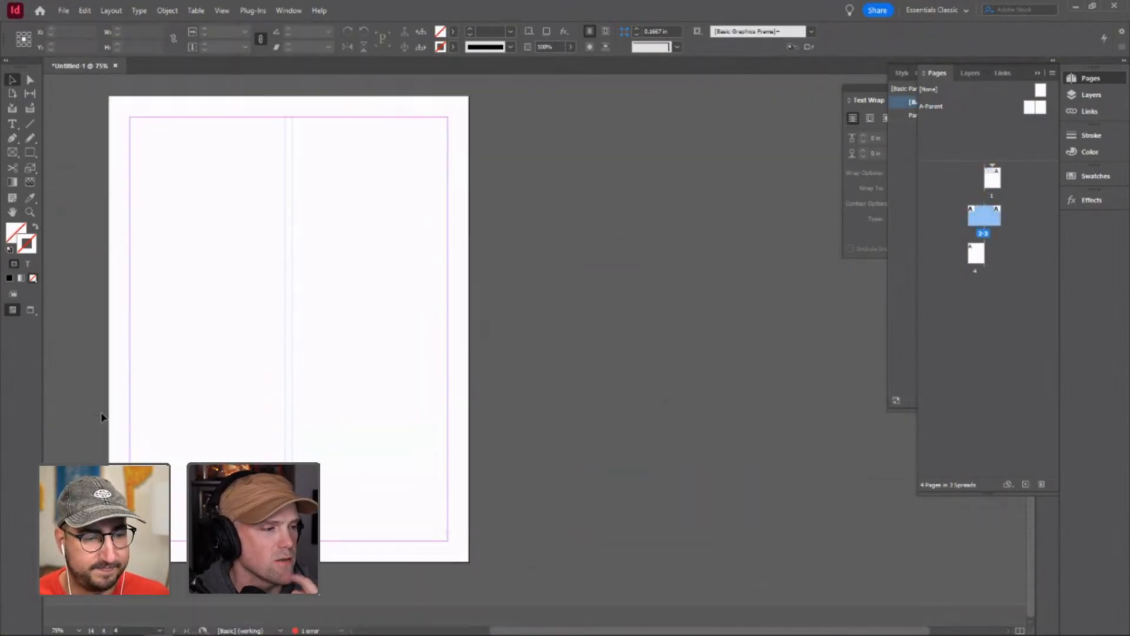
{"action": "scroll", "coordinate": [101, 417], "scroll_direction": "up", "scroll_amount": 10}
{"action": "scroll", "coordinate": [100, 418], "scroll_direction": "up", "scroll_amount": 2}
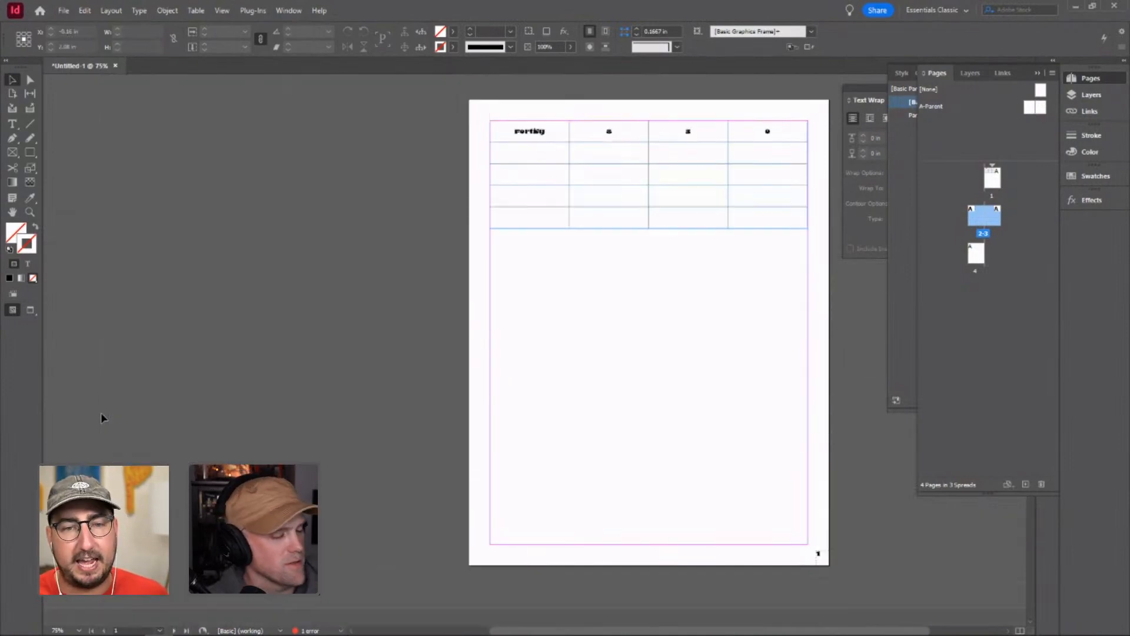
{"action": "scroll", "coordinate": [100, 417], "scroll_direction": "down", "scroll_amount": 5}
{"action": "scroll", "coordinate": [101, 417], "scroll_direction": "down", "scroll_amount": 10}
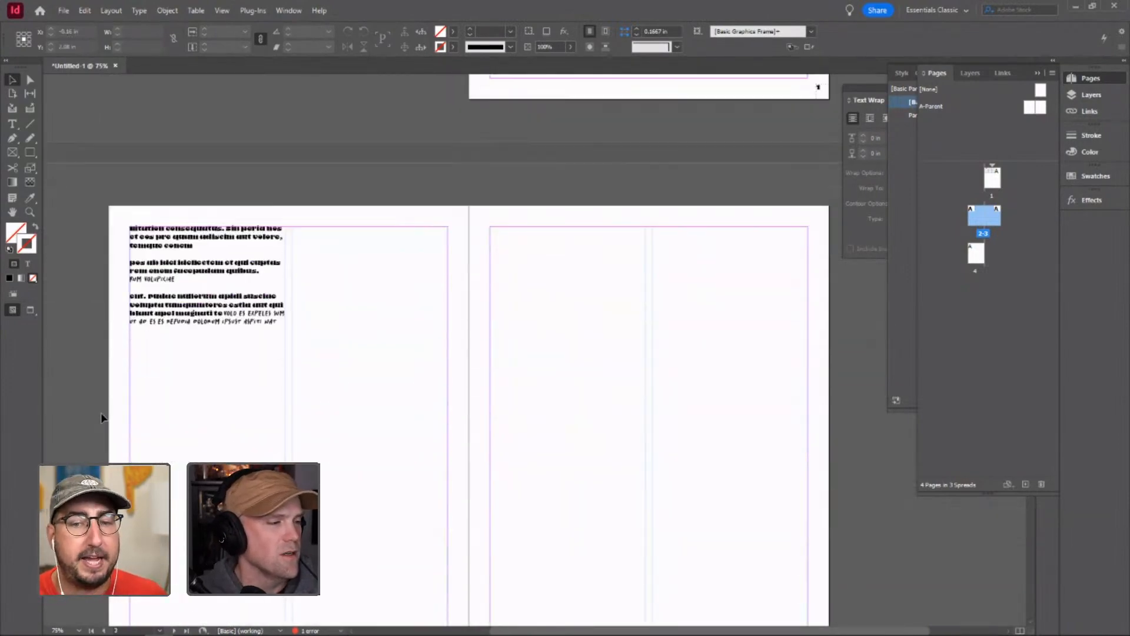
{"action": "scroll", "coordinate": [101, 418], "scroll_direction": "down", "scroll_amount": 3}
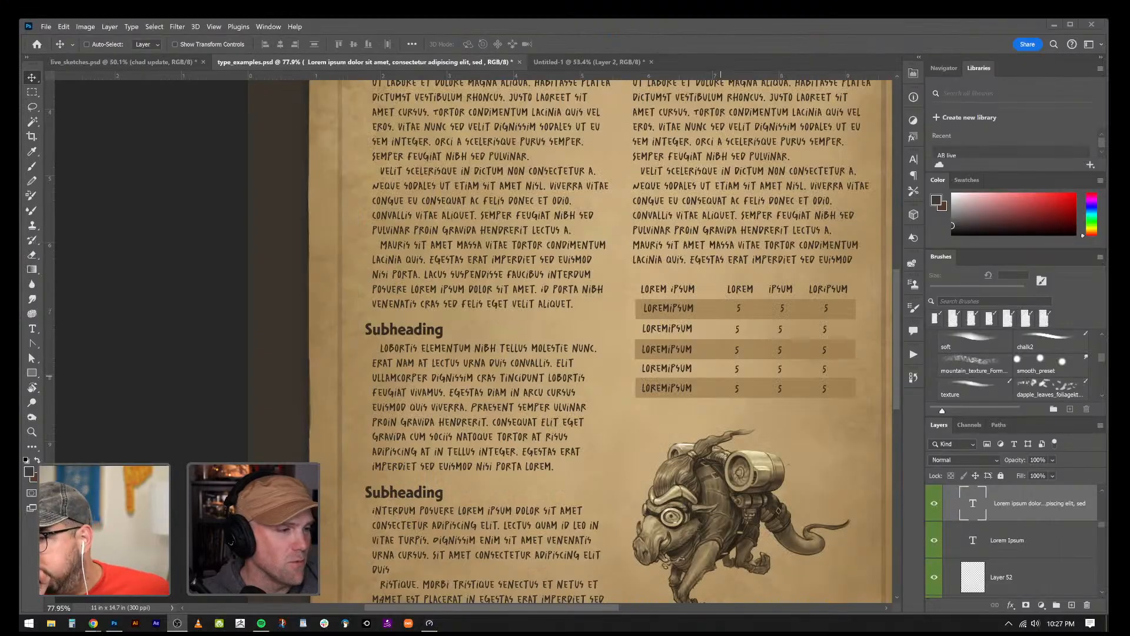
- Switch to the Untitled-1 creature sketch in Photoshop and add a layer above Layer 2 for painting with the white chalk2 brush
{"action": "left_click", "coordinate": [558, 62]}
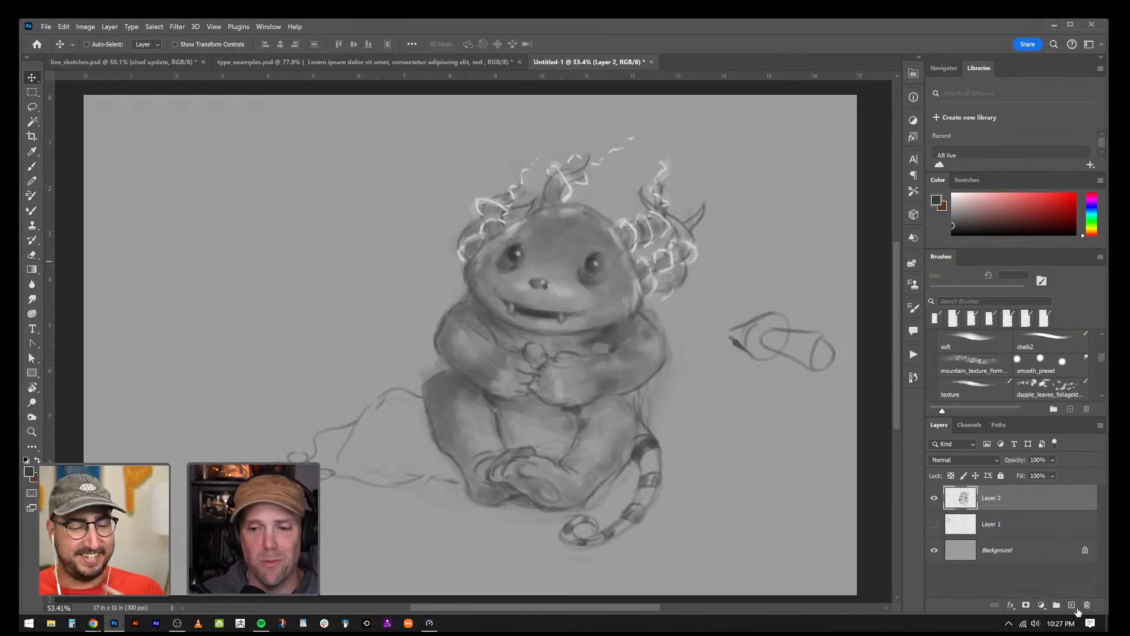
{"action": "left_click", "coordinate": [1071, 606]}
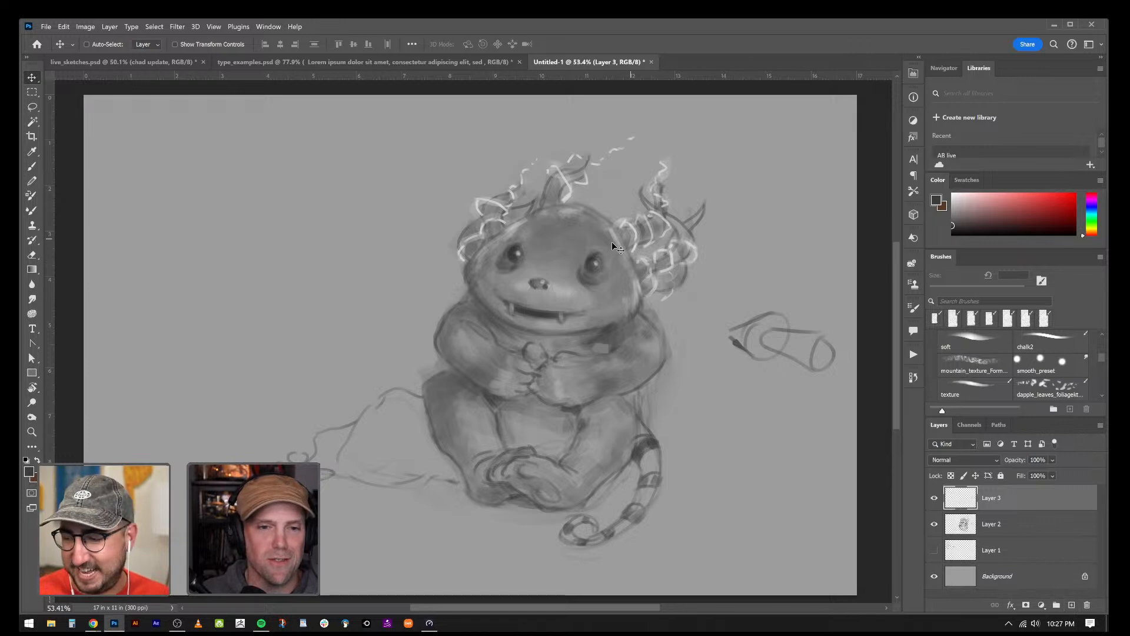
{"action": "key", "text": "b"}
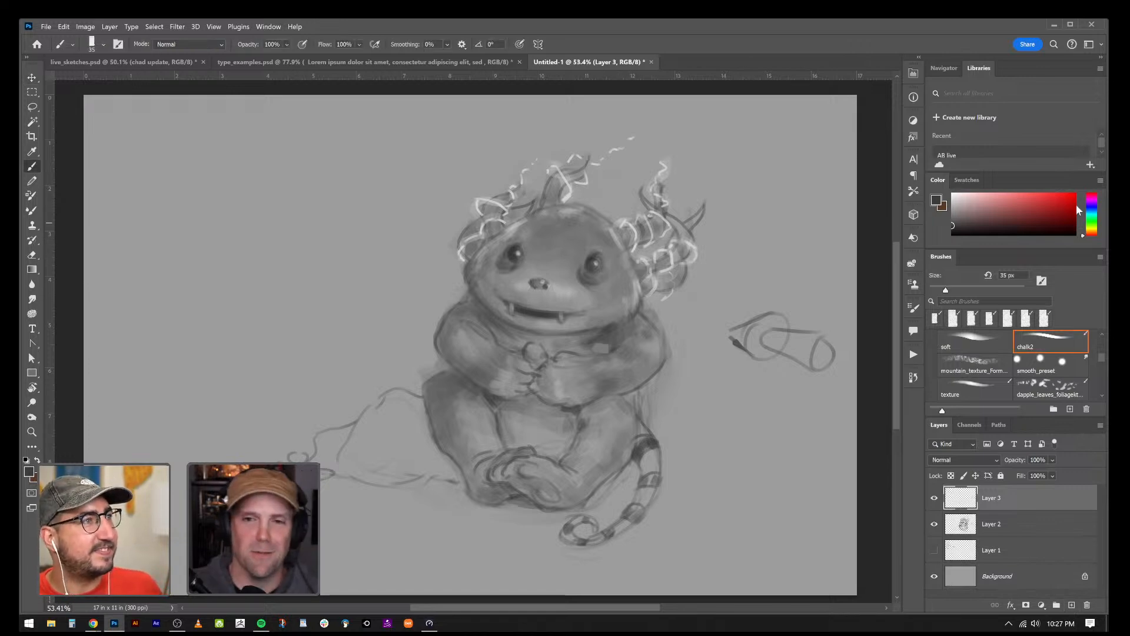
{"action": "left_click", "coordinate": [953, 195]}
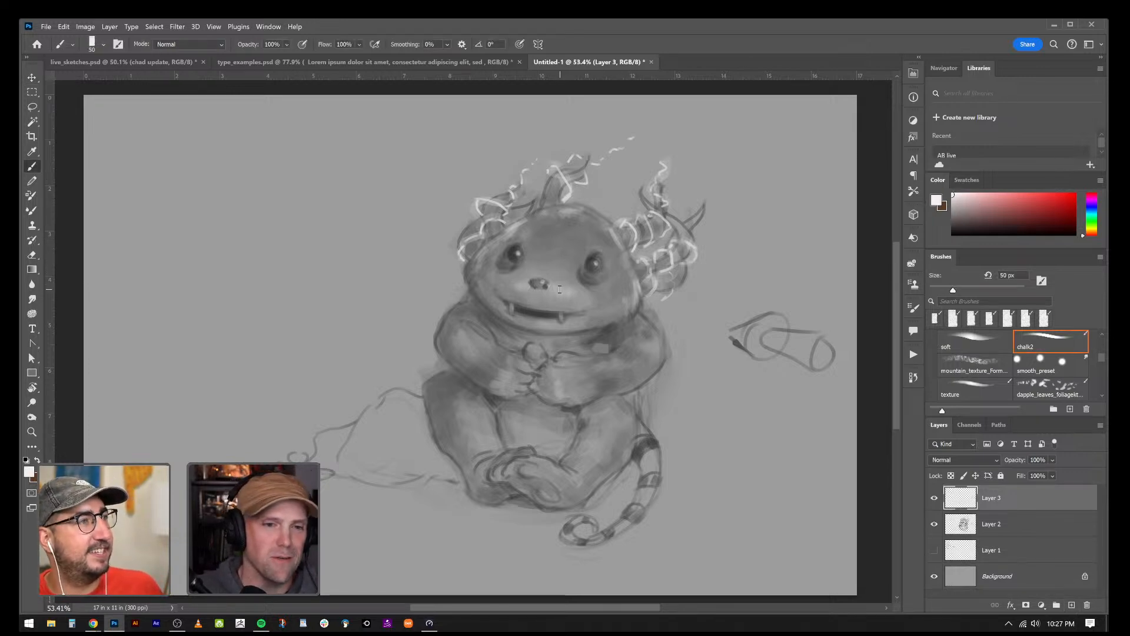
- Paint white highlights on the creature's two fangs and along its lower lip
{"action": "key", "text": "bracketright"}
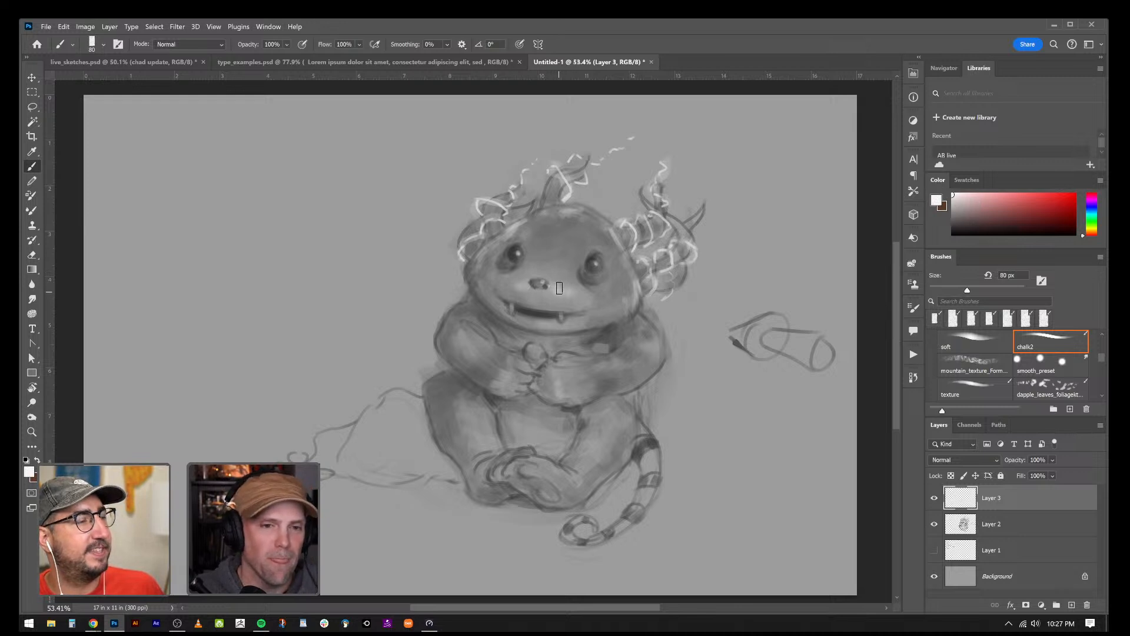
{"action": "key", "text": "bracketleft"}
{"action": "key", "text": "bracketleft"}
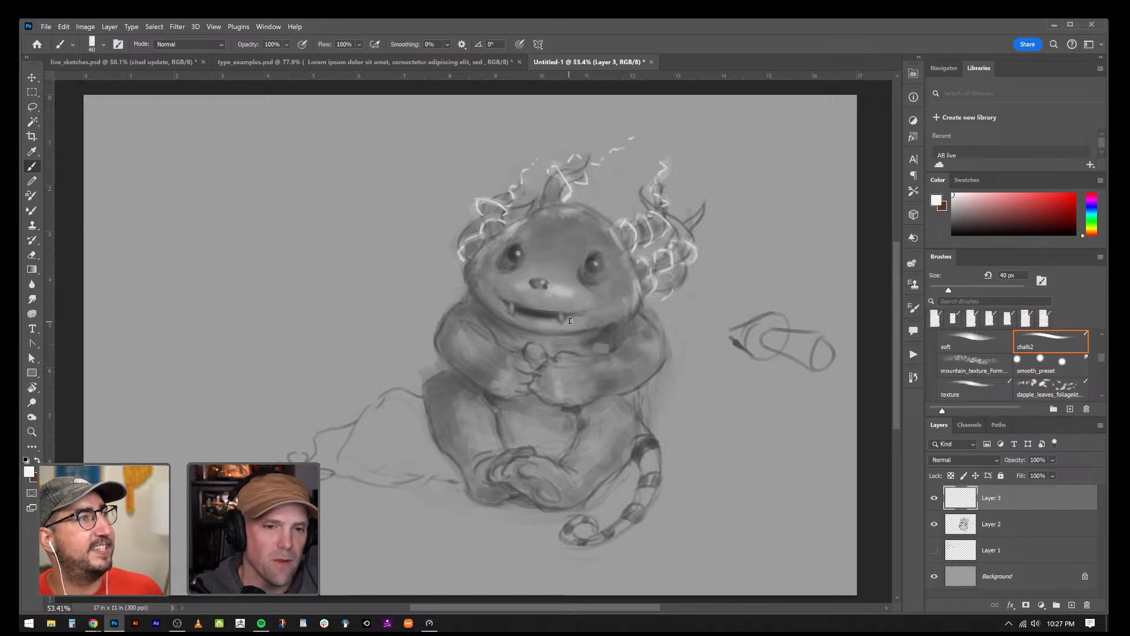
{"action": "key", "text": "bracketleft"}
{"action": "key", "text": "bracketleft"}
{"action": "key", "text": "bracketleft"}
{"action": "left_click_drag", "start_coordinate": [561, 317], "coordinate": [562, 320]}
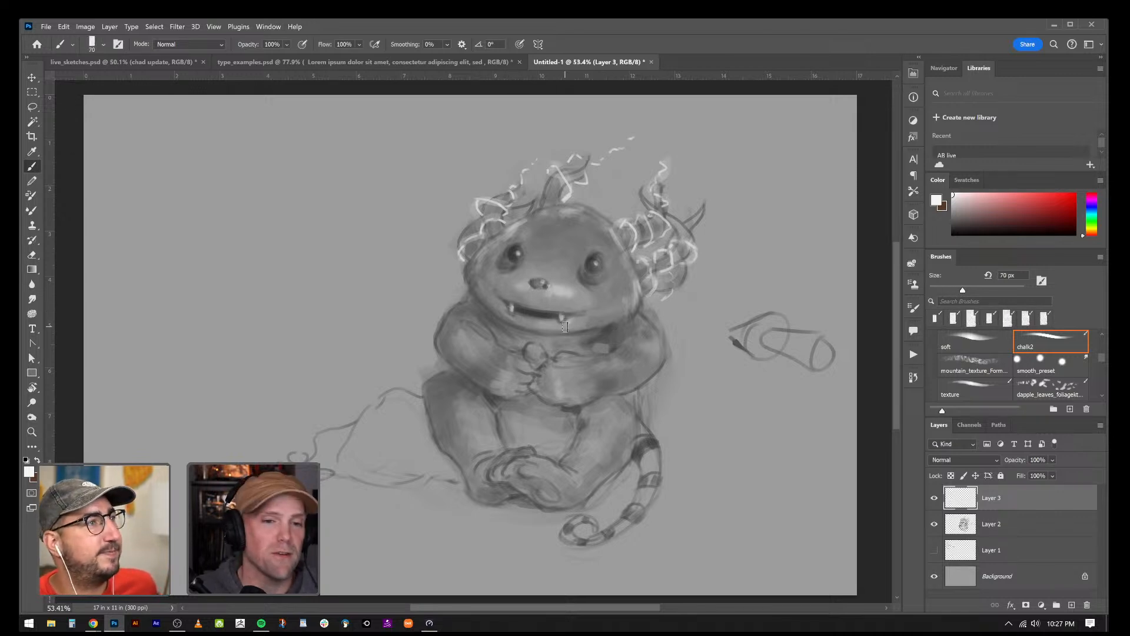
{"action": "left_click_drag", "start_coordinate": [534, 324], "coordinate": [561, 326]}
- Brighten the creature's muzzle around the nose with soft white strokes using a 200 px brush
{"action": "key", "text": "bracketright"}
{"action": "key", "text": "bracketright"}
{"action": "key", "text": "bracketright"}
{"action": "key", "text": "bracketright"}
{"action": "key", "text": "bracketright"}
{"action": "key", "text": "bracketright"}
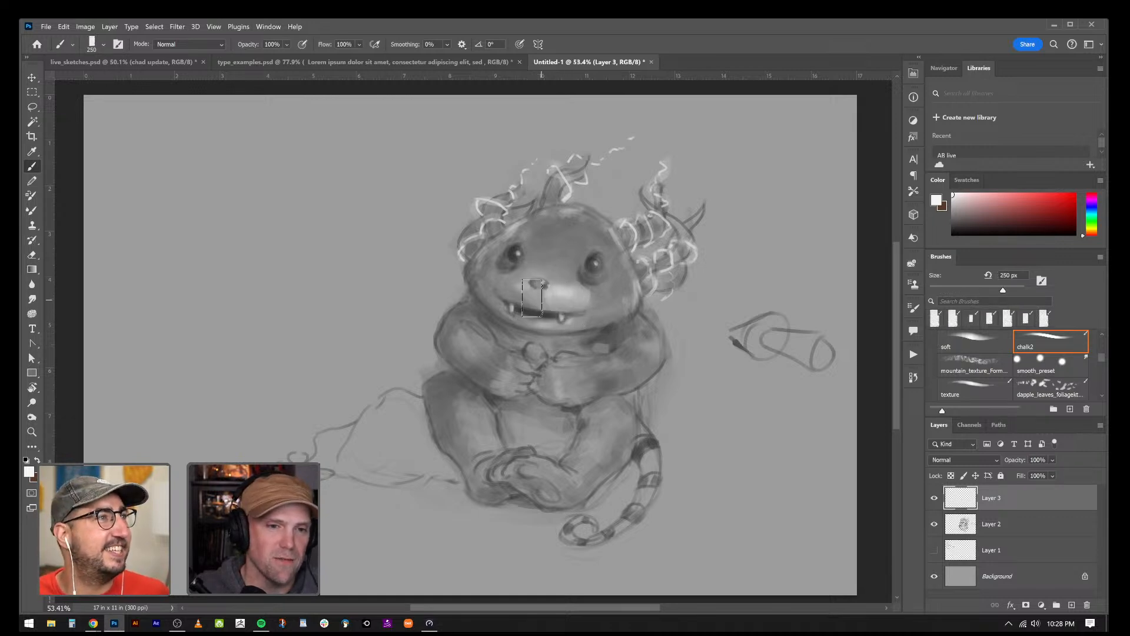
{"action": "key", "text": "bracketleft"}
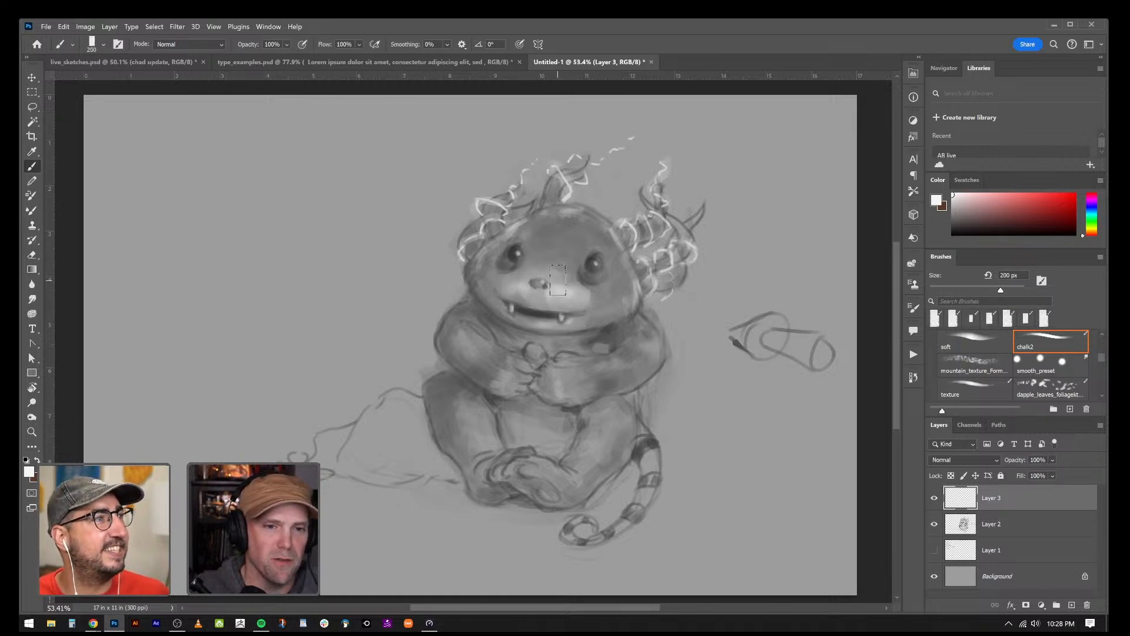
{"action": "left_click_drag", "start_coordinate": [558, 280], "coordinate": [516, 269]}
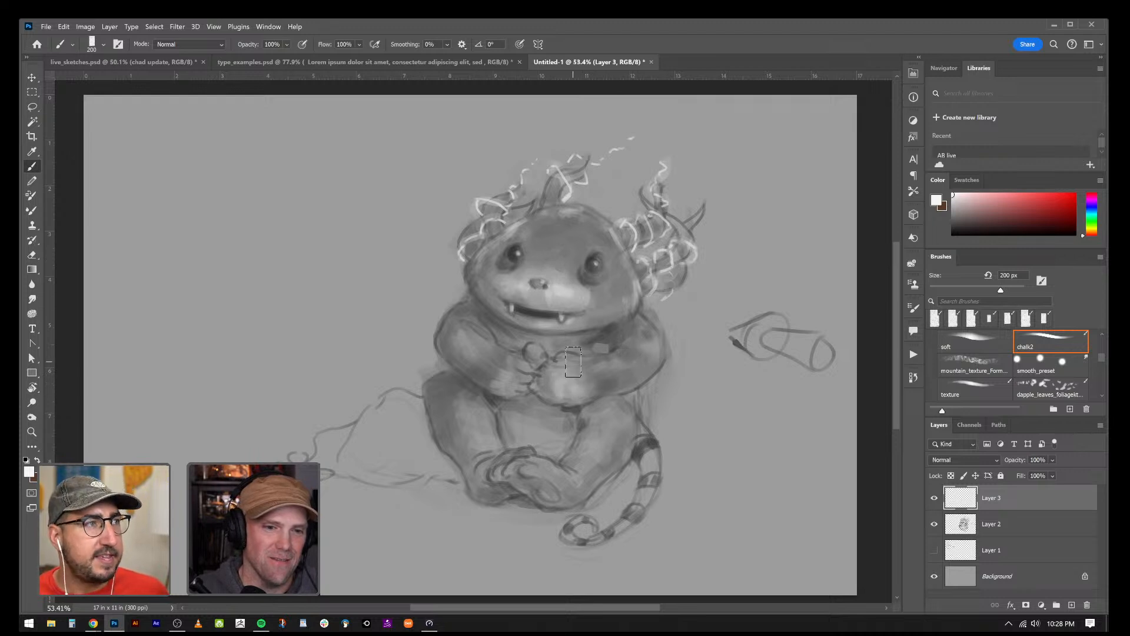
- Add soft white highlights to the creature's hands and arms with a brush reduced to 80 px and smaller
{"action": "key", "text": "bracketleft"}
{"action": "key", "text": "bracketleft"}
{"action": "key", "text": "bracketleft"}
{"action": "key", "text": "bracketleft"}
{"action": "key", "text": "bracketleft"}
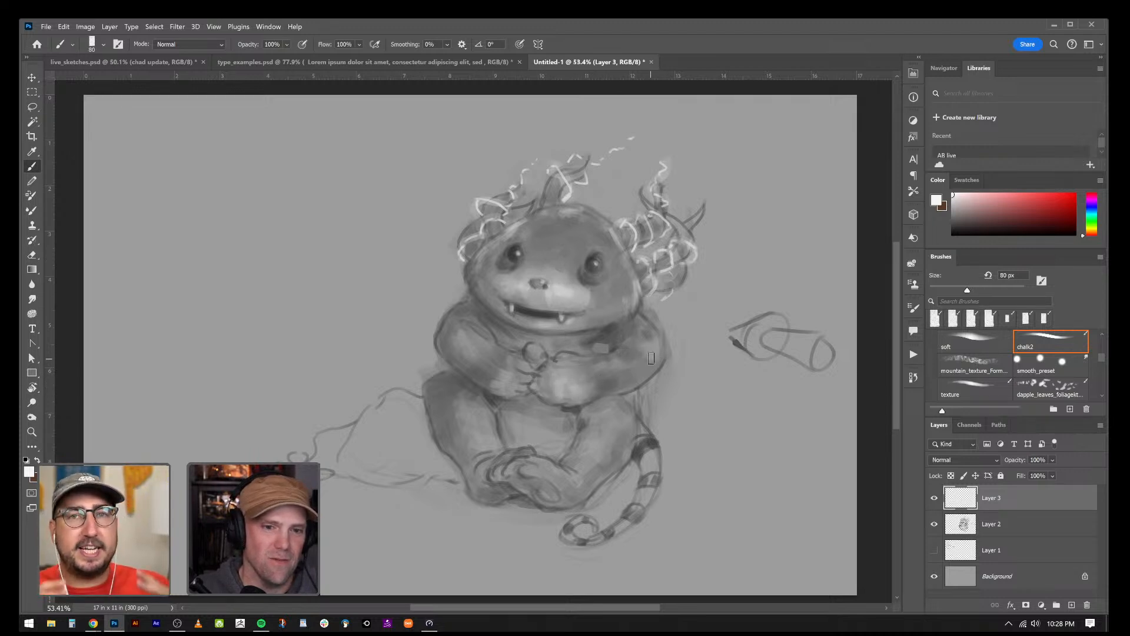
{"action": "key", "text": "bracketleft"}
{"action": "key", "text": "bracketleft"}
{"action": "key", "text": "bracketleft"}
{"action": "key", "text": "bracketleft"}
- Add soft white highlights to the creature's legs and feet with a brush of 70 to 100 px
{"action": "key", "text": "bracketright"}
{"action": "key", "text": "bracketright"}
{"action": "key", "text": "bracketright"}
{"action": "key", "text": "bracketright"}
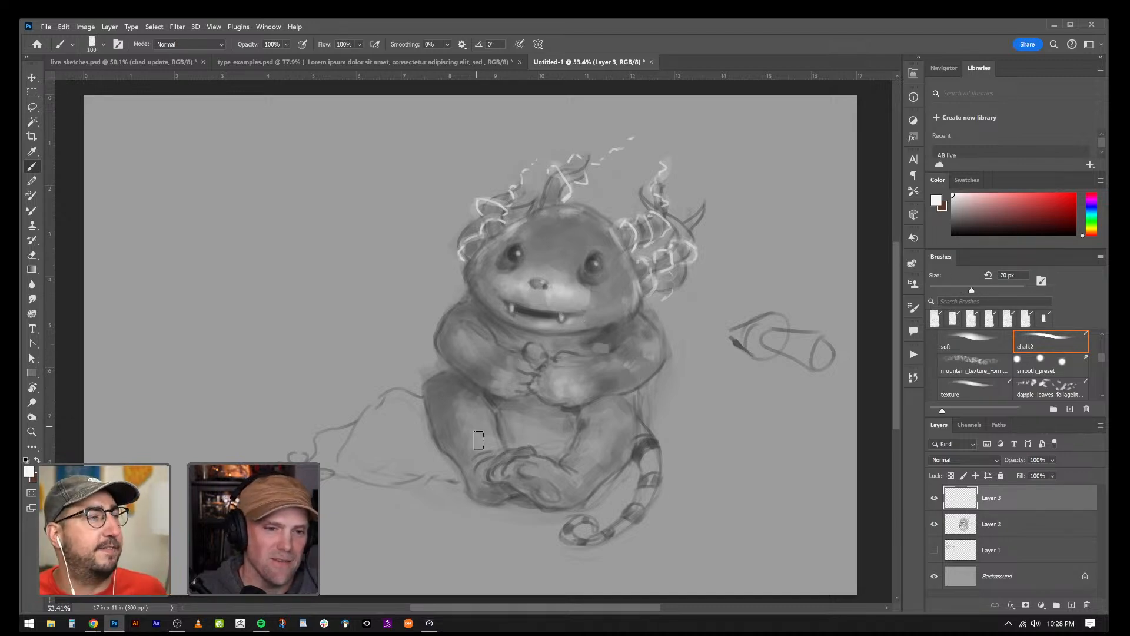
{"action": "key", "text": "bracketright"}
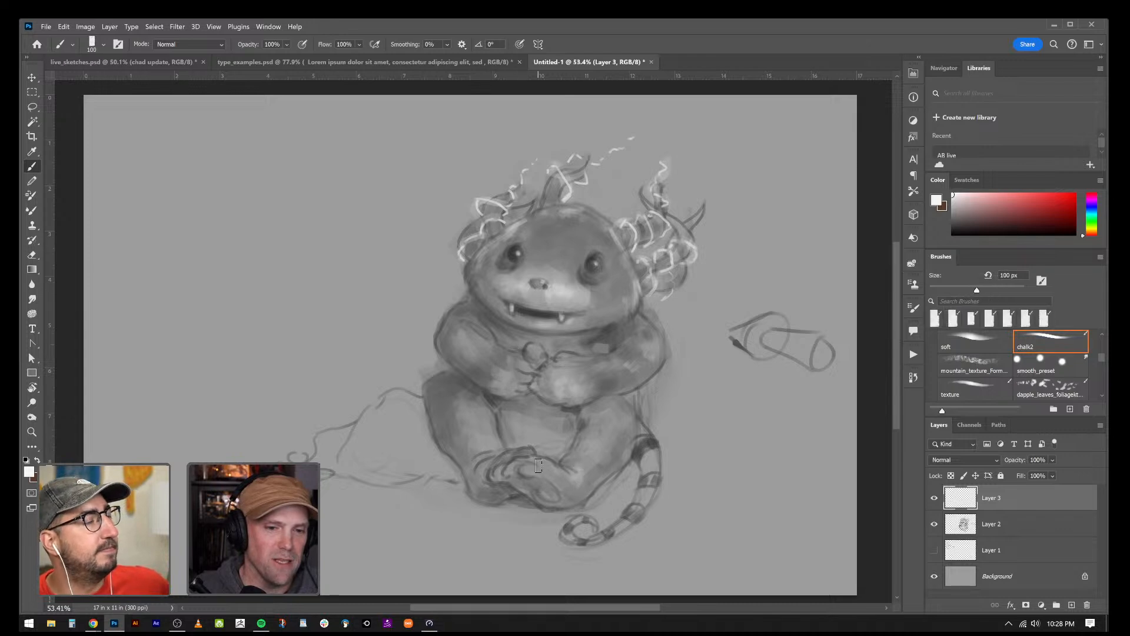
{"action": "key", "text": "bracketright"}
{"action": "key", "text": "bracketright"}
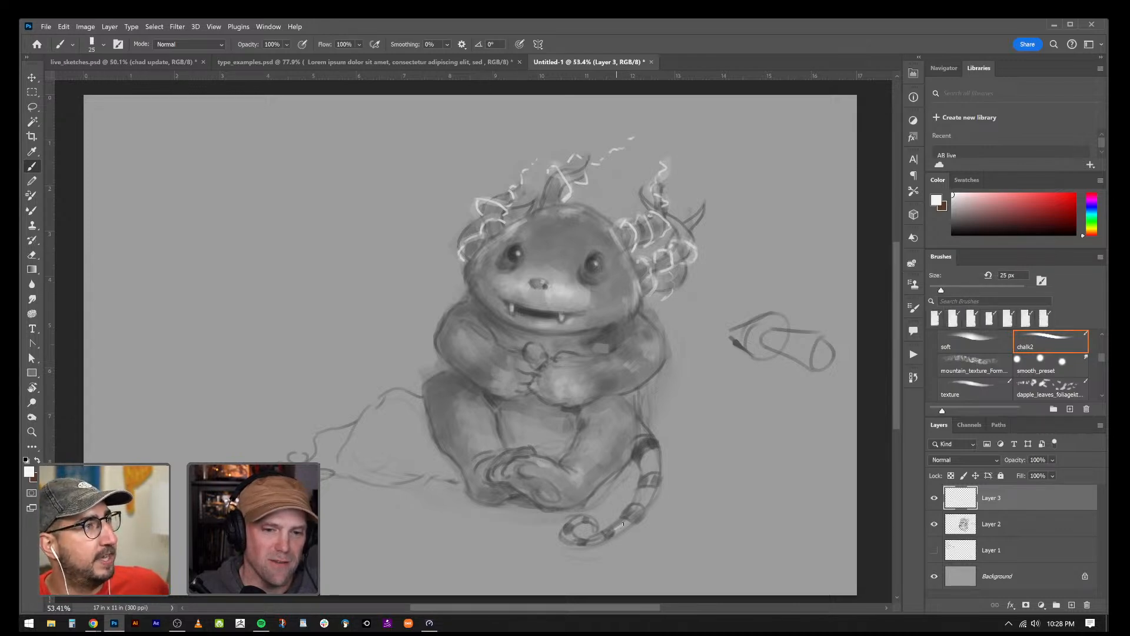
- Paint white highlights on the light bands of the striped tail and its curled tip, refining with a 10 px brush
{"action": "key", "text": "bracketright"}
{"action": "key", "text": "bracketright"}
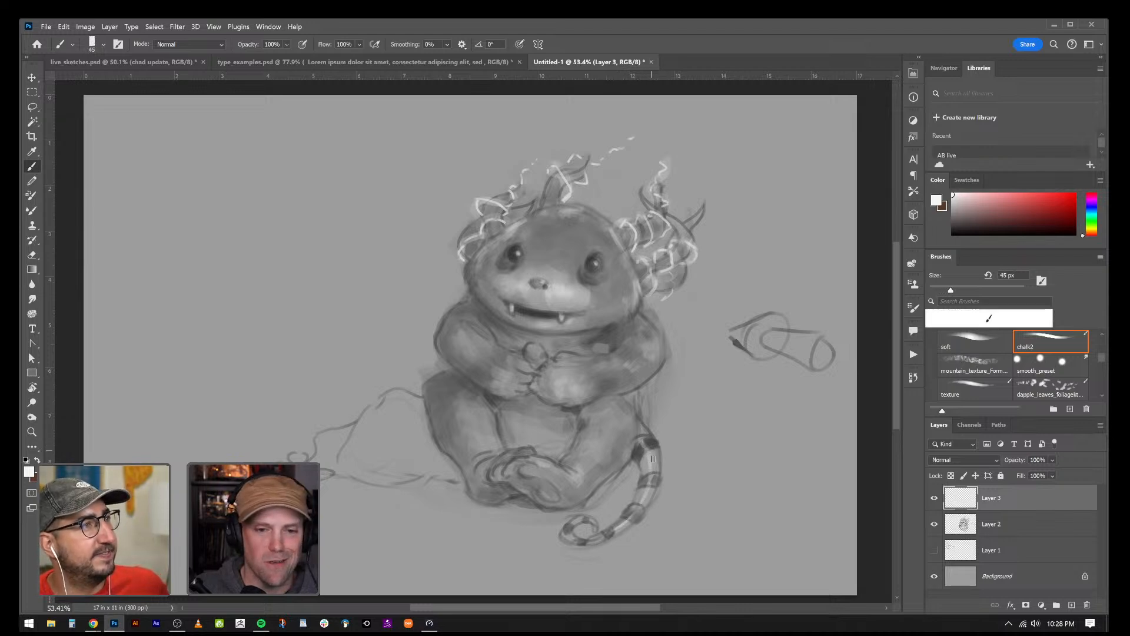
{"action": "key", "text": "bracketleft"}
{"action": "key", "text": "bracketleft"}
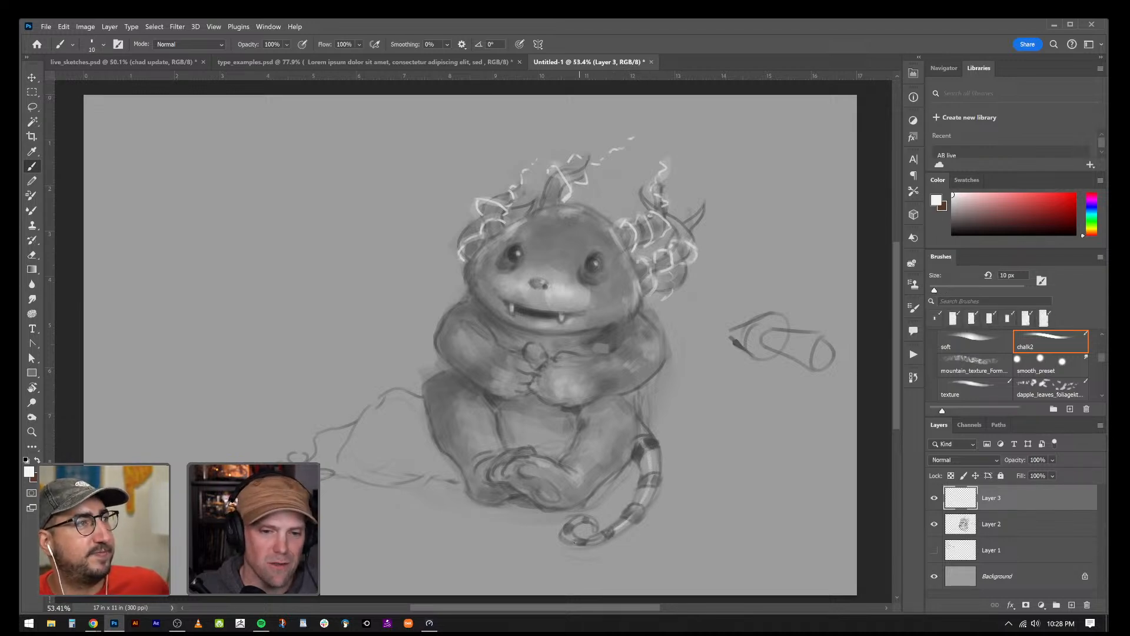
{"action": "mouse_move", "coordinate": [591, 539]}
{"action": "left_mouse_down"}
{"action": "mouse_move", "coordinate": [572, 536]}
{"action": "mouse_move", "coordinate": [585, 519]}
{"action": "mouse_move", "coordinate": [570, 525]}
{"action": "left_mouse_up"}
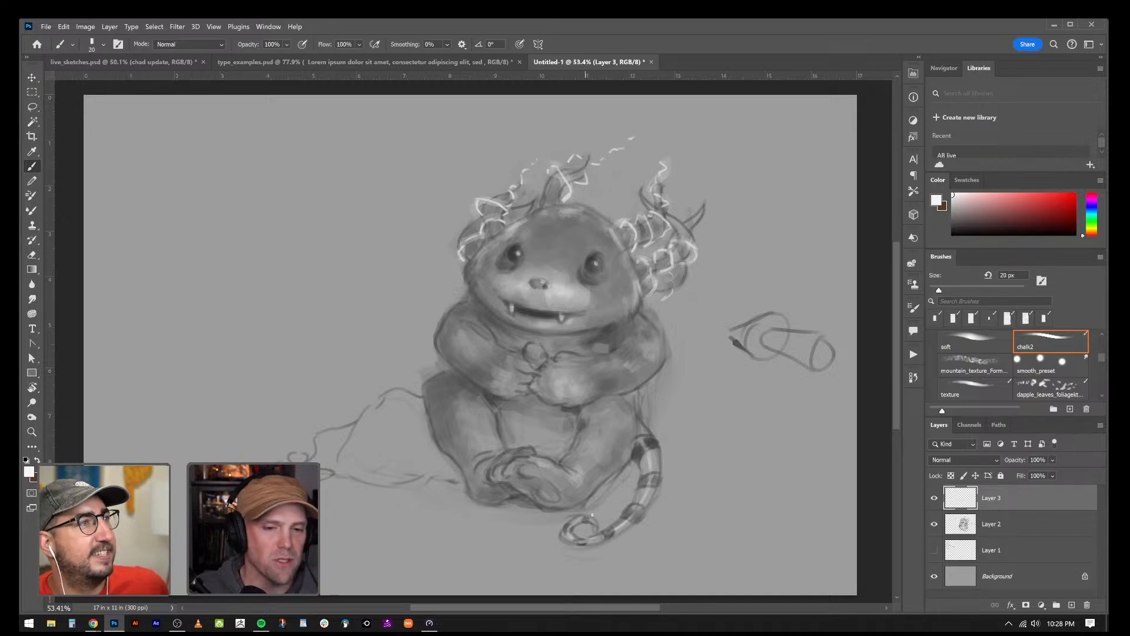
- Brush broader white highlights along the tail's outer curve from the curled tip upward, enlarging the brush to 40 px
{"action": "key", "text": "bracketright"}
{"action": "key", "text": "bracketright"}
{"action": "key", "text": "bracketright"}
{"action": "left_click_drag", "start_coordinate": [583, 541], "coordinate": [643, 501]}
{"action": "key", "text": "bracketright"}
{"action": "key", "text": "bracketright"}
{"action": "key", "text": "bracketright"}
{"action": "key", "text": "bracketright"}
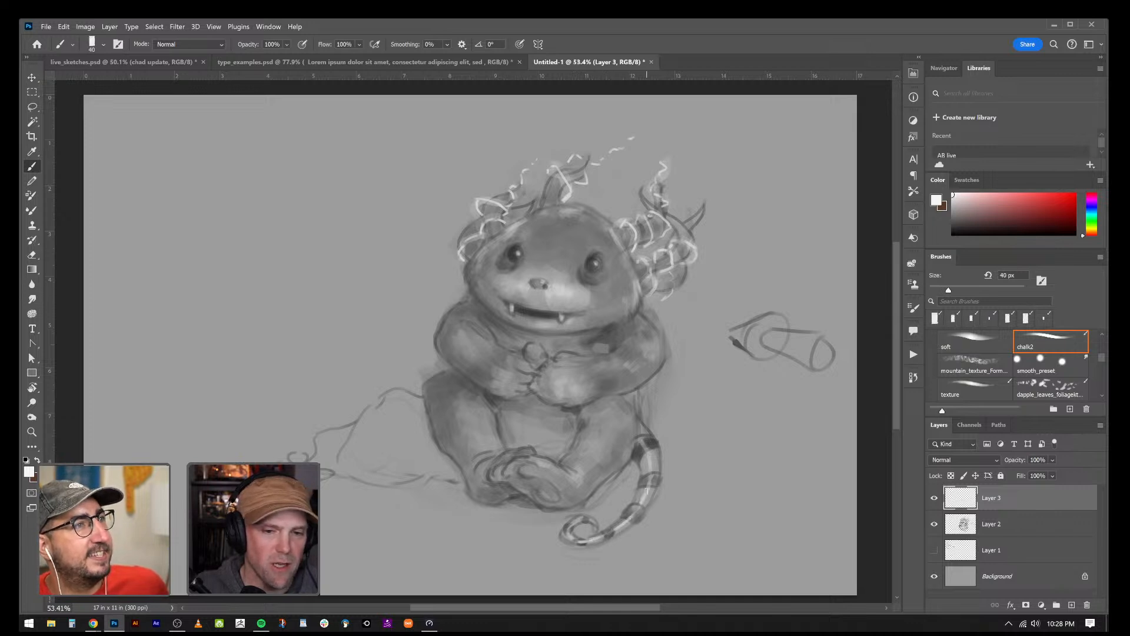
- Enlarge the brush to 100 px and brush white highlights down the creature's leg beside the tail
{"action": "key", "text": "bracketright"}
{"action": "key", "text": "bracketright"}
{"action": "key", "text": "bracketright"}
{"action": "key", "text": "bracketright"}
{"action": "key", "text": "bracketright"}
{"action": "mouse_move", "coordinate": [615, 415]}
{"action": "left_mouse_down"}
{"action": "mouse_move", "coordinate": [621, 438]}
{"action": "mouse_move", "coordinate": [598, 455]}
{"action": "left_mouse_up"}
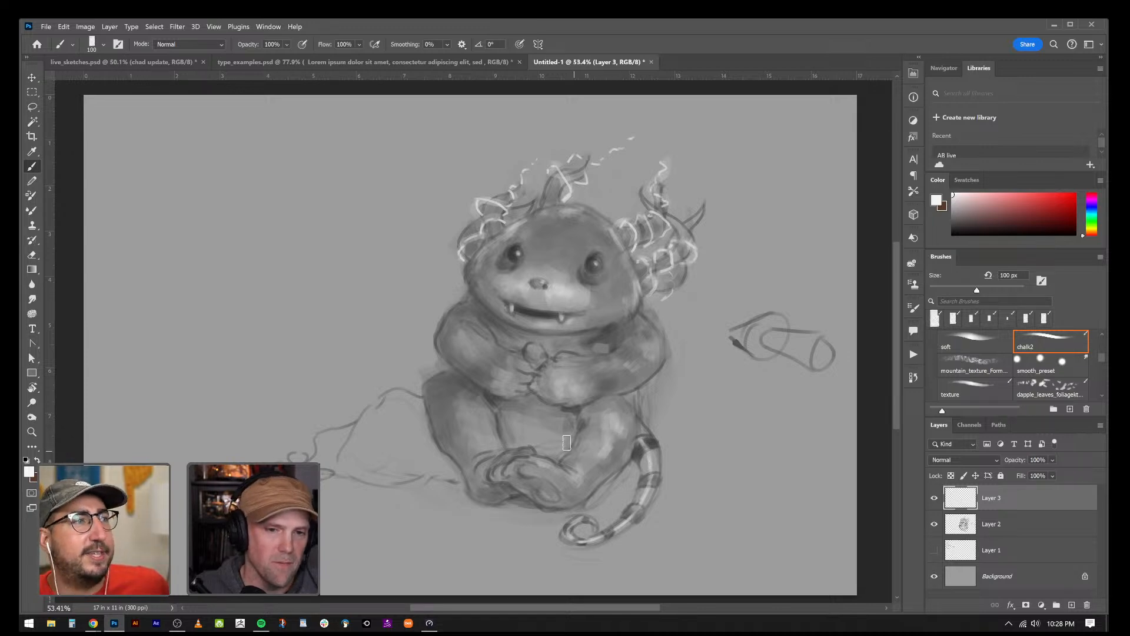
- Shade the belly and the area around the hands with greys sampled from the body, reducing the brush to 70 px
{"action": "left_click", "coordinate": [455, 380], "text": "alt"}
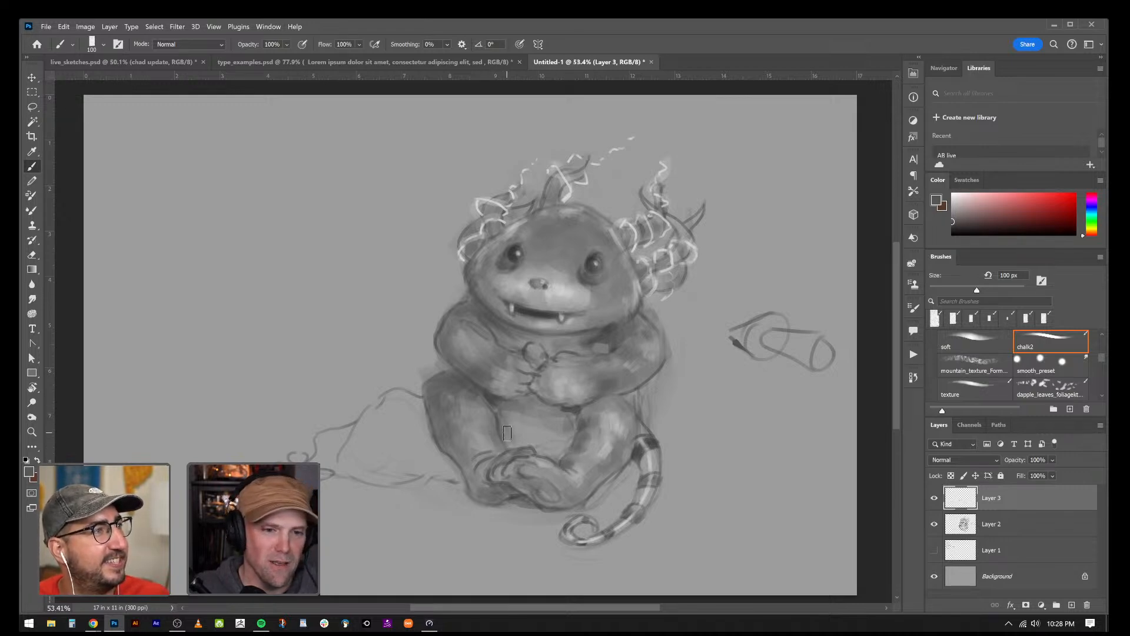
{"action": "left_click", "coordinate": [525, 420], "text": "alt"}
{"action": "left_click", "coordinate": [569, 413], "text": "alt"}
{"action": "left_click", "coordinate": [553, 413], "text": "alt"}
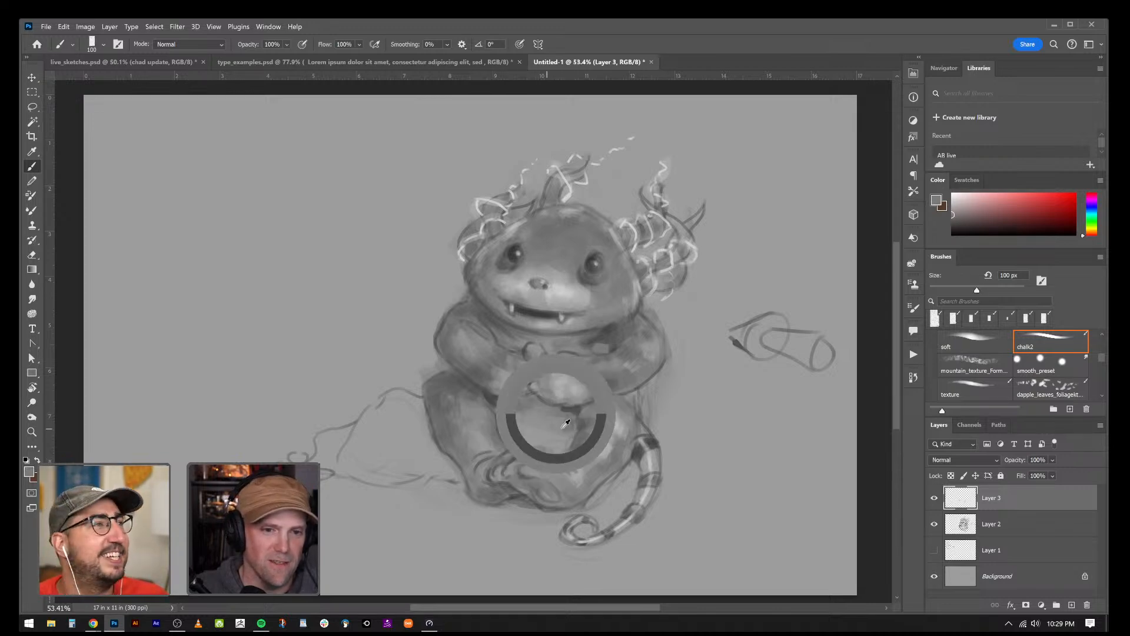
{"action": "left_click", "coordinate": [575, 407], "text": "alt"}
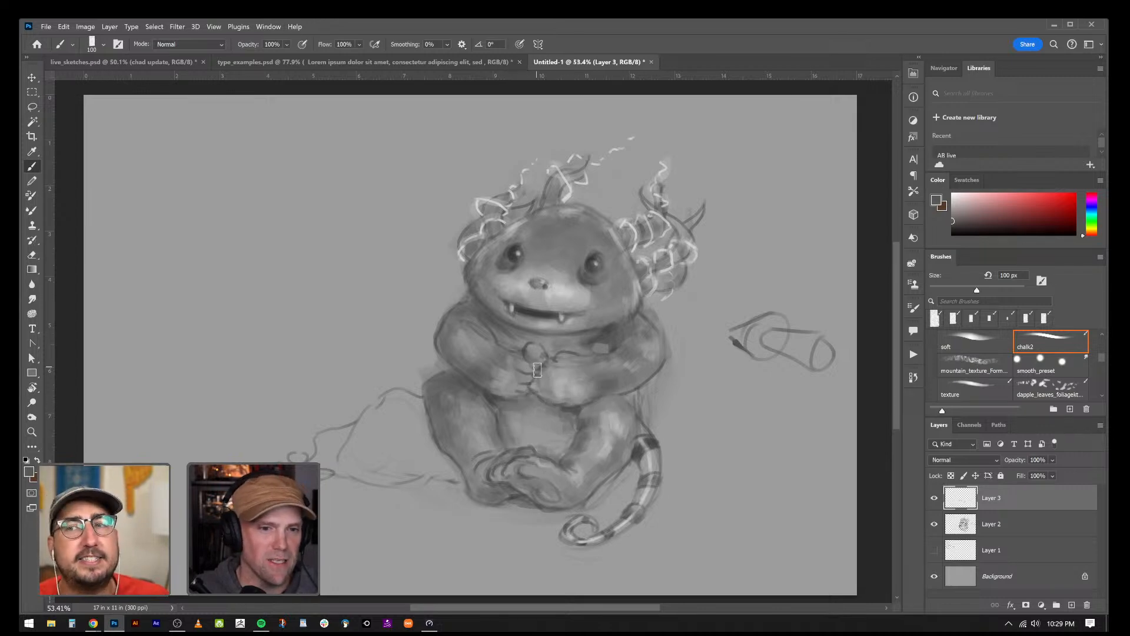
{"action": "key", "text": "bracketleft"}
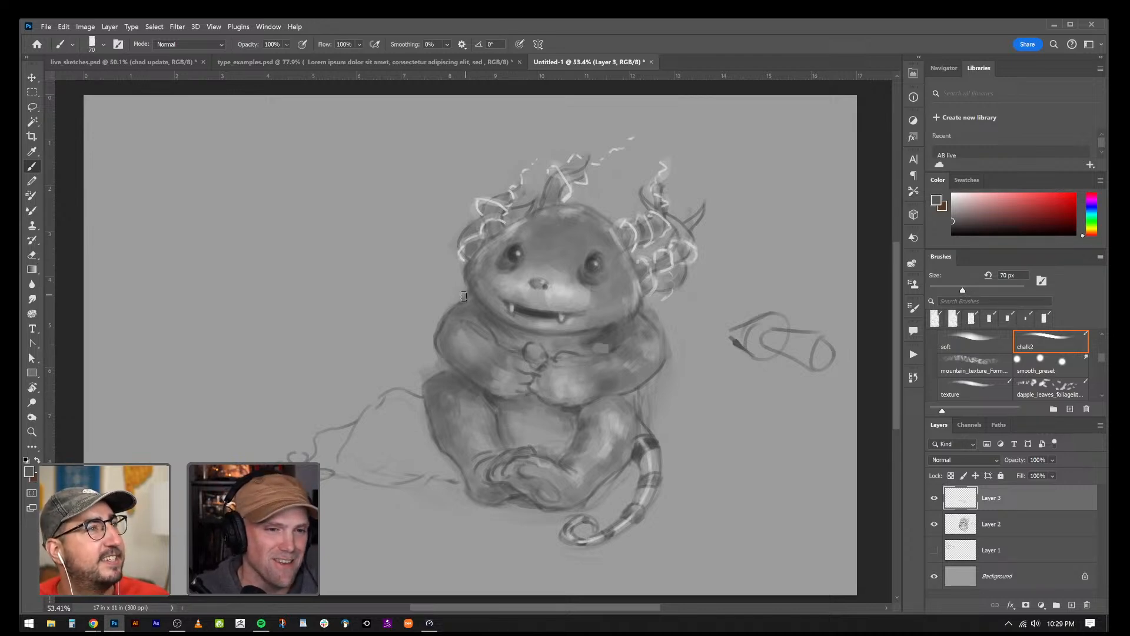
- Switch the paint colour back to white and brush broad highlights over the arms and hands, enlarging the brush to 200 px
{"action": "left_click", "coordinate": [952, 193]}
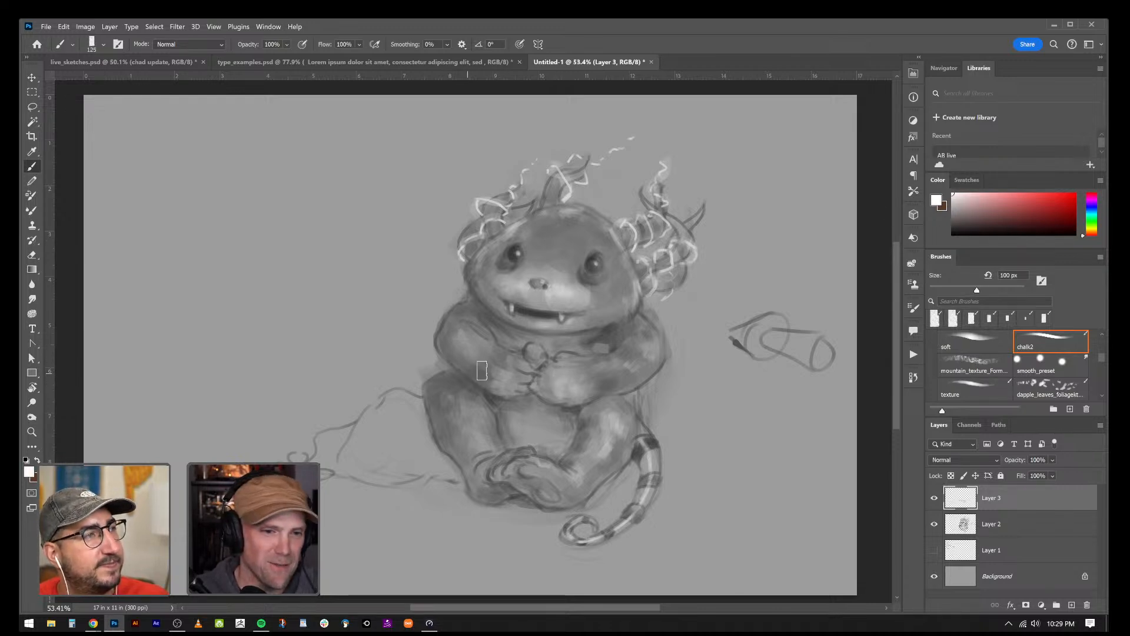
{"action": "key", "text": "bracketright"}
{"action": "key", "text": "bracketright"}
{"action": "key", "text": "bracketright"}
{"action": "key", "text": "bracketright"}
{"action": "key", "text": "bracketright"}
{"action": "key", "text": "bracketright"}
{"action": "key", "text": "bracketright"}
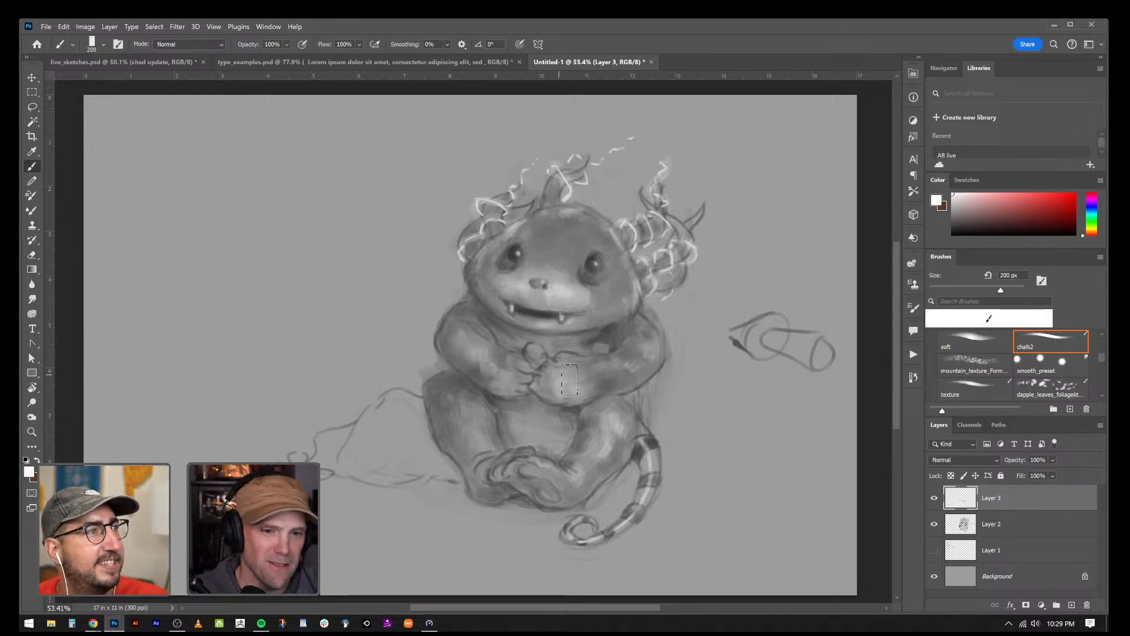
- Refine the highlights with a 60 px brush and sample a mid grey from the creature's forehead
{"action": "key", "text": "bracketleft"}
{"action": "key", "text": "bracketleft"}
{"action": "key", "text": "bracketleft"}
{"action": "key", "text": "bracketleft"}
{"action": "key", "text": "bracketleft"}
{"action": "key", "text": "bracketleft"}
{"action": "key", "text": "bracketleft"}
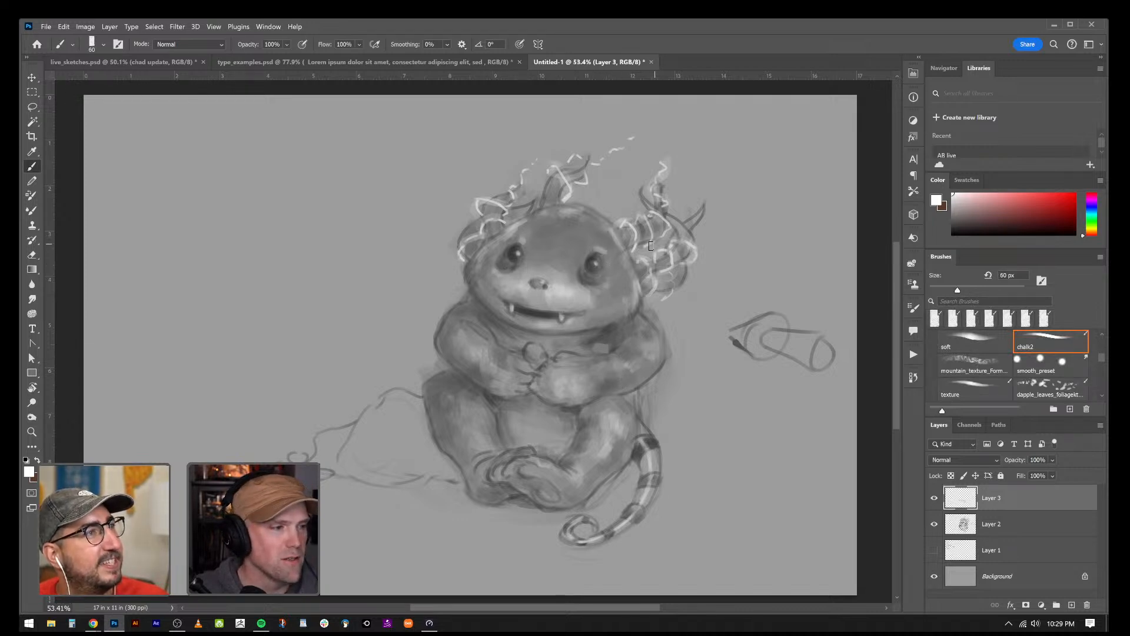
{"action": "left_click", "coordinate": [603, 245], "text": "alt"}
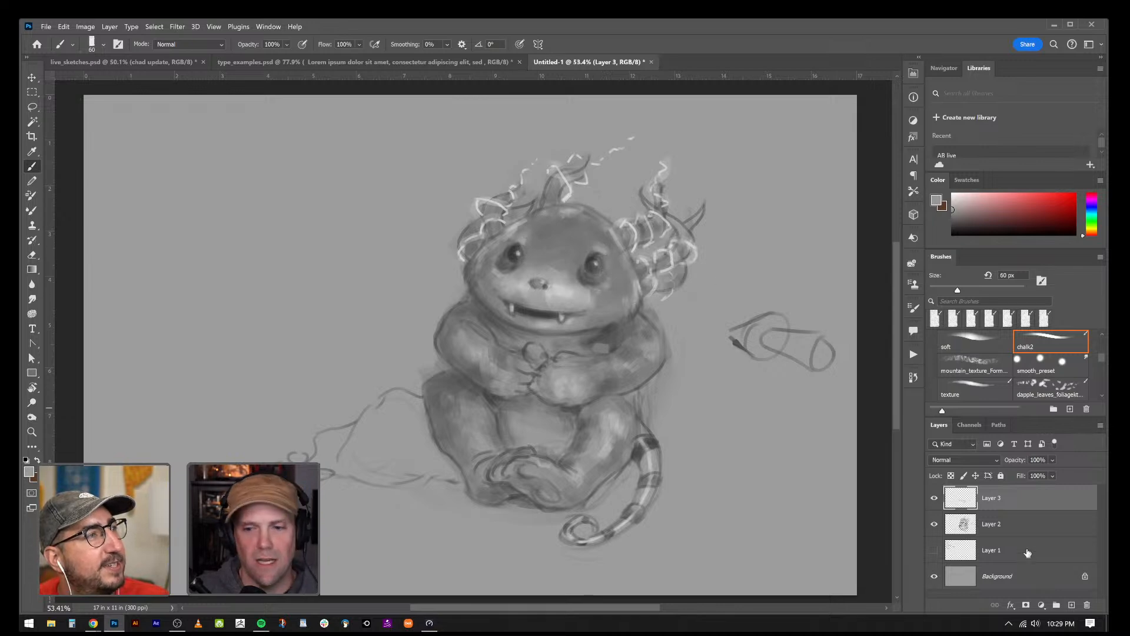
- Add a new layer above the sketch layers and set its blend mode to Color
{"action": "left_click", "coordinate": [1073, 604]}
{"action": "left_click", "coordinate": [981, 457]}
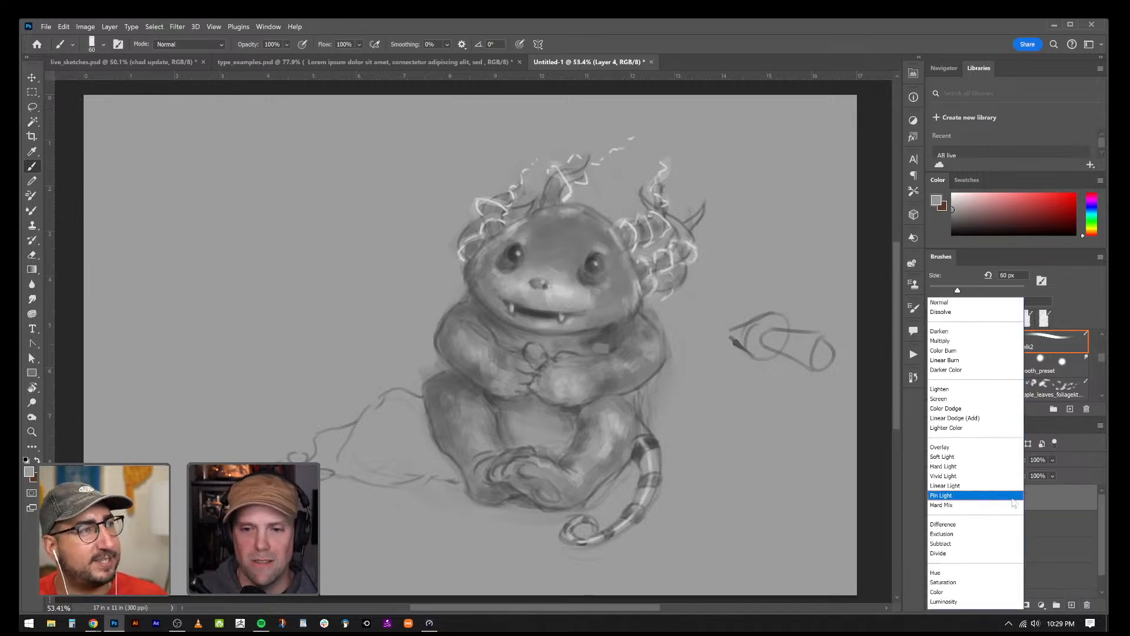
{"action": "left_click", "coordinate": [966, 594]}
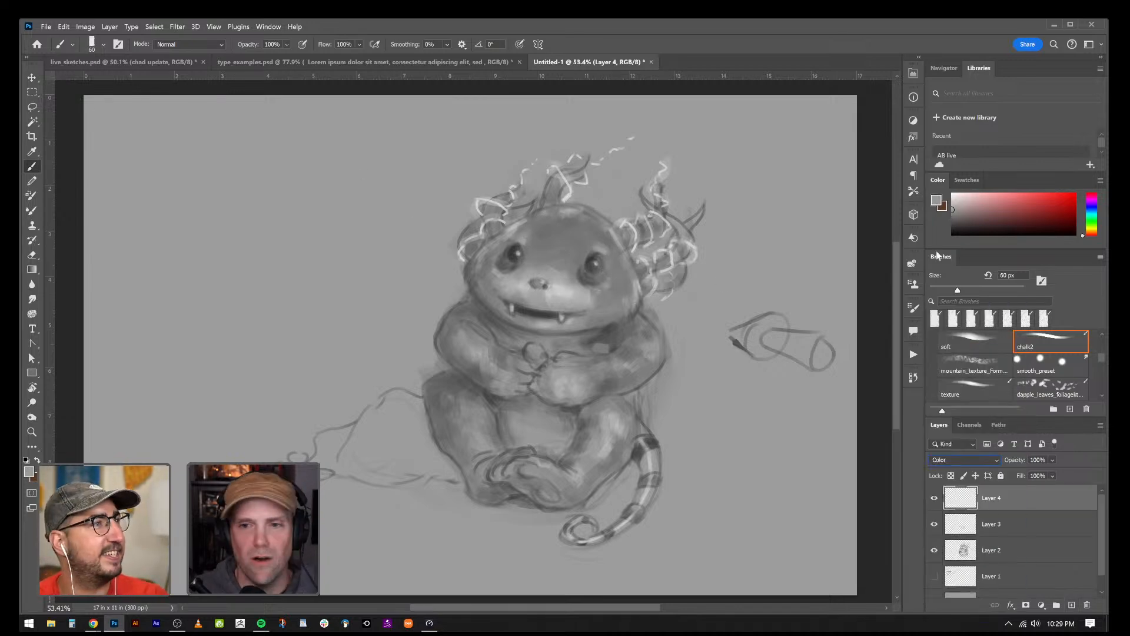
- Try an olive and a red paint colour, settling on a golden orange for the creature's fur
{"action": "left_click", "coordinate": [1093, 229]}
{"action": "left_click", "coordinate": [1042, 218]}
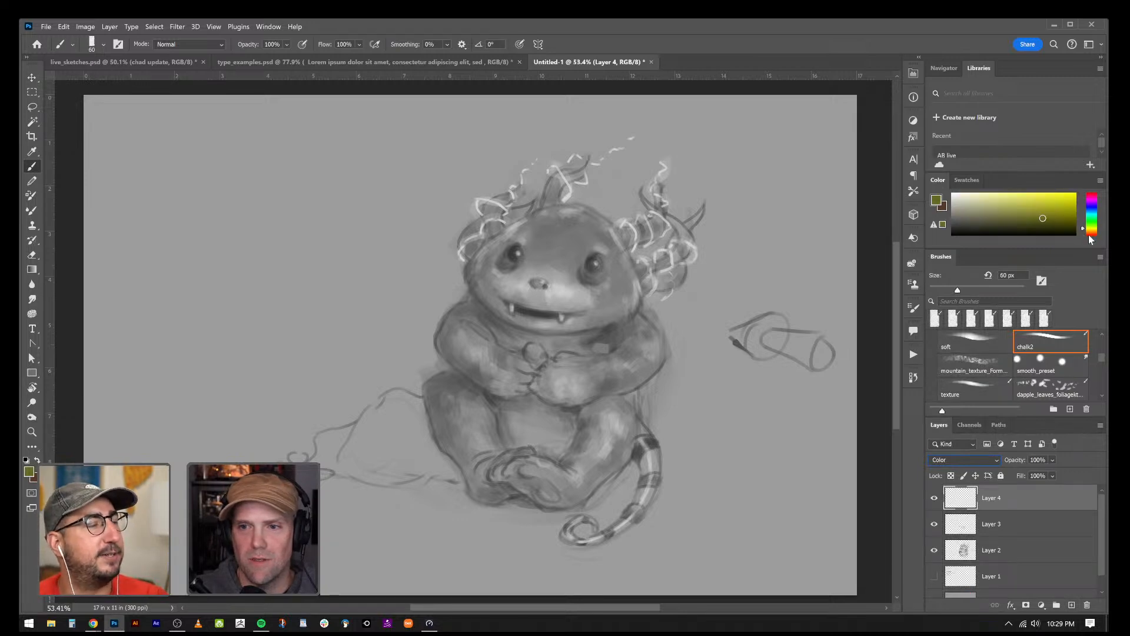
{"action": "left_click", "coordinate": [1090, 234]}
{"action": "left_click", "coordinate": [1033, 205]}
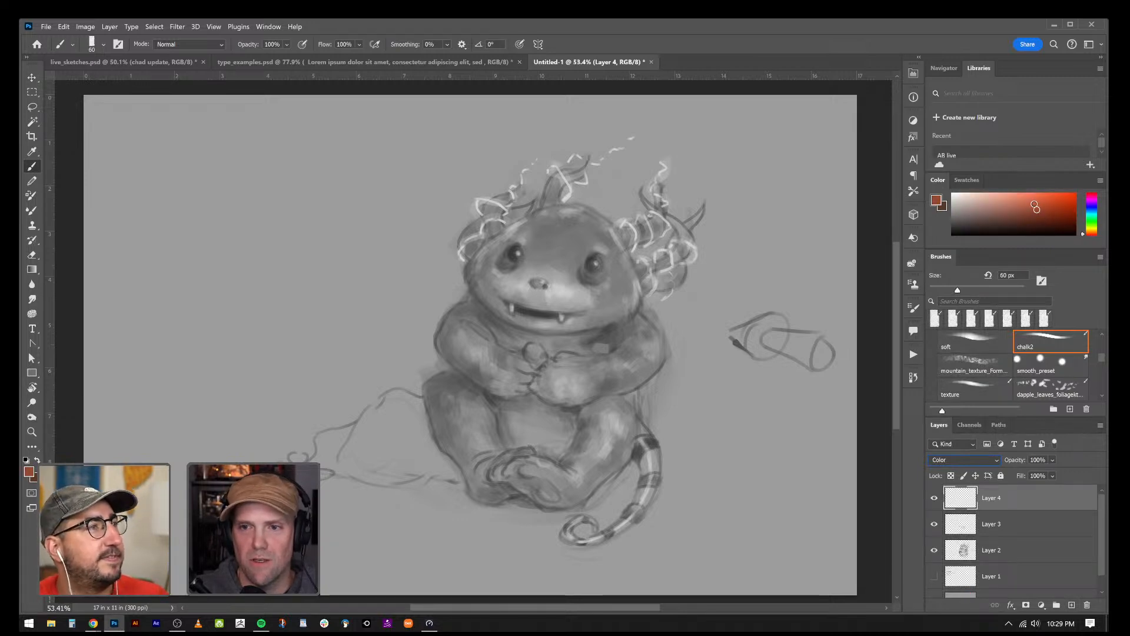
{"action": "left_click", "coordinate": [1093, 231]}
{"action": "left_click", "coordinate": [1037, 204]}
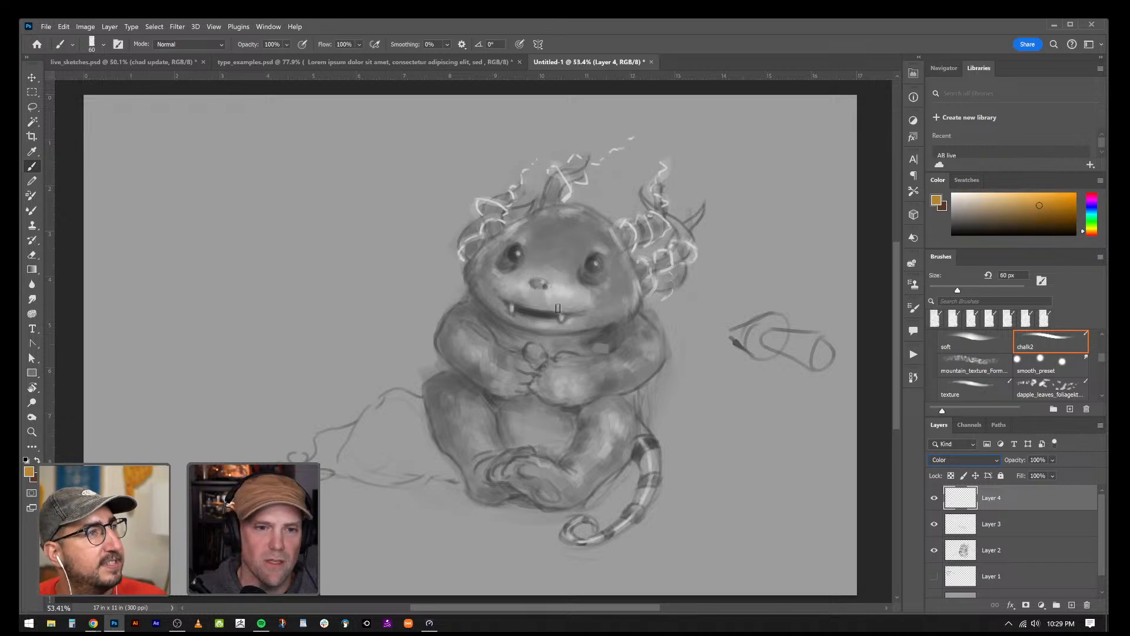
- Paint golden orange over the creature's head, arms and legs on the Color layer with a brush of 175 to 300 px
{"action": "key", "text": "bracketright"}
{"action": "key", "text": "bracketright"}
{"action": "key", "text": "bracketright"}
{"action": "key", "text": "bracketright"}
{"action": "key", "text": "bracketright"}
{"action": "key", "text": "bracketright"}
{"action": "key", "text": "bracketright"}
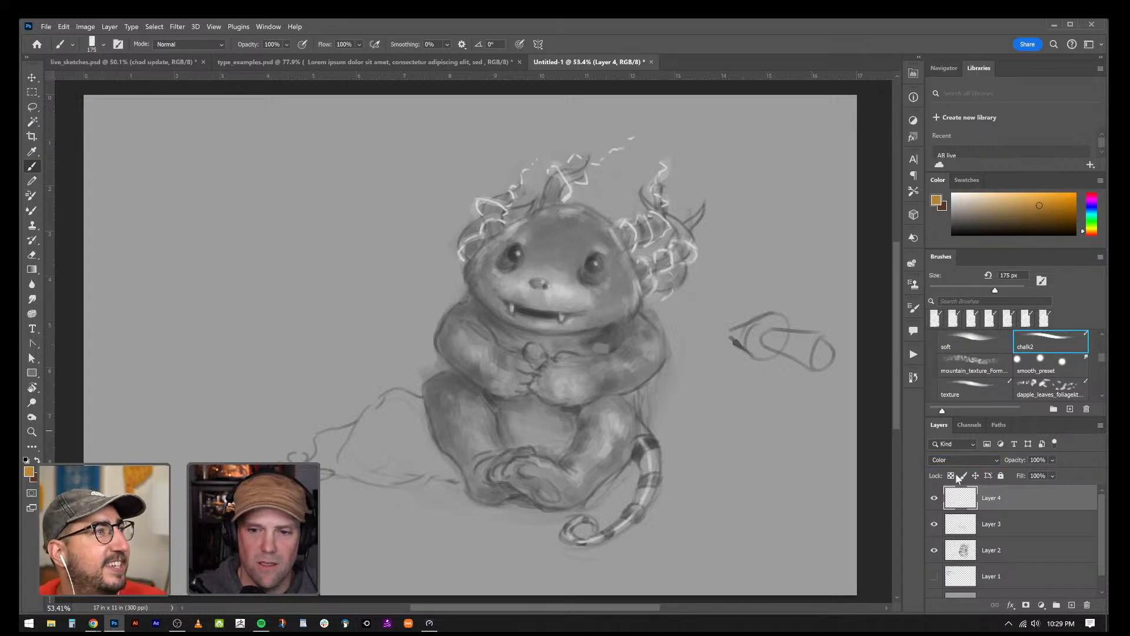
{"action": "mouse_move", "coordinate": [571, 247]}
{"action": "left_mouse_down"}
{"action": "mouse_move", "coordinate": [545, 257]}
{"action": "mouse_move", "coordinate": [529, 237]}
{"action": "mouse_move", "coordinate": [551, 224]}
{"action": "mouse_move", "coordinate": [605, 228]}
{"action": "mouse_move", "coordinate": [602, 296]}
{"action": "mouse_move", "coordinate": [627, 288]}
{"action": "mouse_move", "coordinate": [558, 256]}
{"action": "mouse_move", "coordinate": [517, 276]}
{"action": "mouse_move", "coordinate": [487, 268]}
{"action": "mouse_move", "coordinate": [493, 283]}
{"action": "mouse_move", "coordinate": [486, 263]}
{"action": "mouse_move", "coordinate": [479, 310]}
{"action": "mouse_move", "coordinate": [463, 330]}
{"action": "mouse_move", "coordinate": [470, 369]}
{"action": "mouse_move", "coordinate": [502, 350]}
{"action": "mouse_move", "coordinate": [635, 342]}
{"action": "mouse_move", "coordinate": [607, 376]}
{"action": "mouse_move", "coordinate": [531, 395]}
{"action": "mouse_move", "coordinate": [496, 427]}
{"action": "mouse_move", "coordinate": [486, 459]}
{"action": "mouse_move", "coordinate": [577, 465]}
{"action": "mouse_move", "coordinate": [605, 446]}
{"action": "mouse_move", "coordinate": [609, 429]}
{"action": "mouse_move", "coordinate": [448, 383]}
{"action": "mouse_move", "coordinate": [441, 414]}
{"action": "mouse_move", "coordinate": [615, 405]}
{"action": "left_mouse_up"}
{"action": "key", "text": "bracketright"}
{"action": "key", "text": "bracketright"}
{"action": "key", "text": "bracketright"}
{"action": "key", "text": "bracketright"}
{"action": "key", "text": "bracketleft"}
{"action": "key", "text": "bracketleft"}
{"action": "key", "text": "bracketleft"}
{"action": "key", "text": "bracketleft"}
{"action": "key", "text": "bracketleft"}
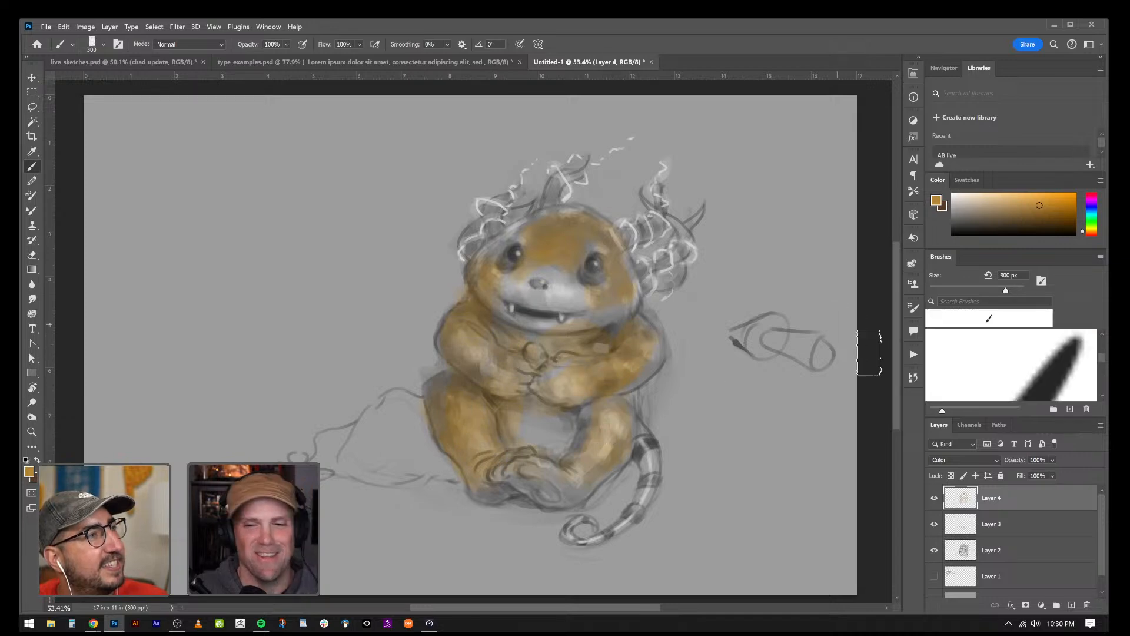
- Choose a purple paint colour and tint the whole striped tail down to its curled tip
{"action": "mouse_move", "coordinate": [1092, 217]}
{"action": "left_mouse_down"}
{"action": "mouse_move", "coordinate": [1093, 206]}
{"action": "mouse_move", "coordinate": [1026, 207]}
{"action": "left_mouse_up"}
{"action": "mouse_move", "coordinate": [634, 451]}
{"action": "left_mouse_down"}
{"action": "mouse_move", "coordinate": [645, 439]}
{"action": "mouse_move", "coordinate": [640, 505]}
{"action": "mouse_move", "coordinate": [602, 536]}
{"action": "mouse_move", "coordinate": [581, 529]}
{"action": "mouse_move", "coordinate": [597, 539]}
{"action": "mouse_move", "coordinate": [574, 524]}
{"action": "mouse_move", "coordinate": [575, 537]}
{"action": "left_mouse_up"}
{"action": "key", "text": "bracketleft"}
{"action": "key", "text": "bracketleft"}
{"action": "key", "text": "bracketleft"}
- Set the brush to 150 px and sample the golden-brown fur colour between the eyes
{"action": "key", "text": "bracketright"}
{"action": "key", "text": "bracketright"}
{"action": "key", "text": "bracketright"}
{"action": "left_click", "coordinate": [559, 266], "text": "alt"}
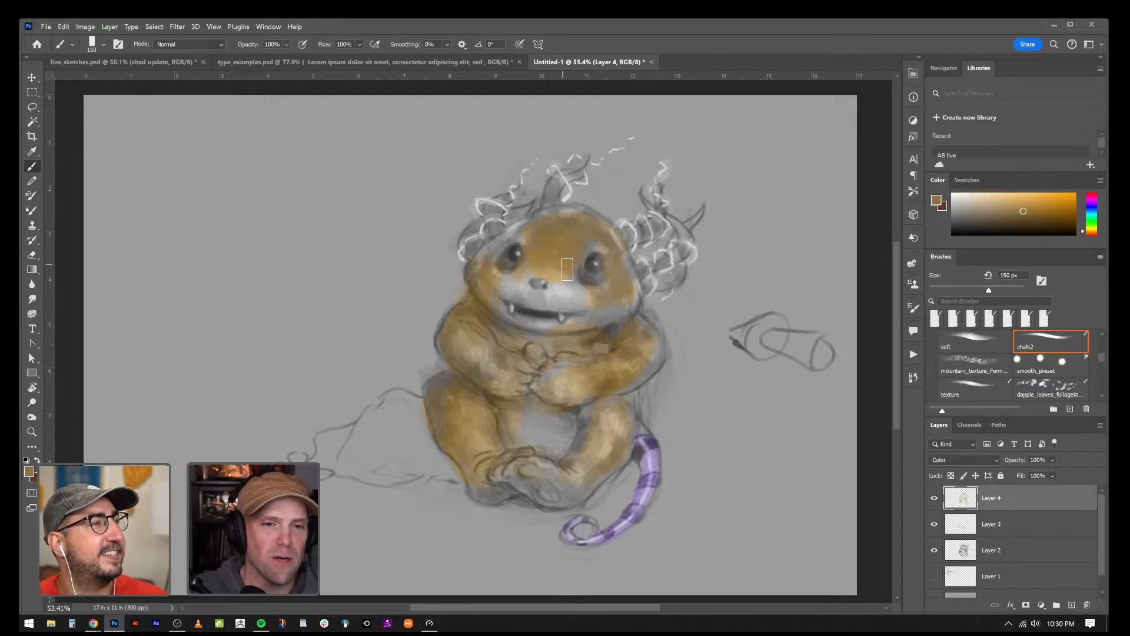